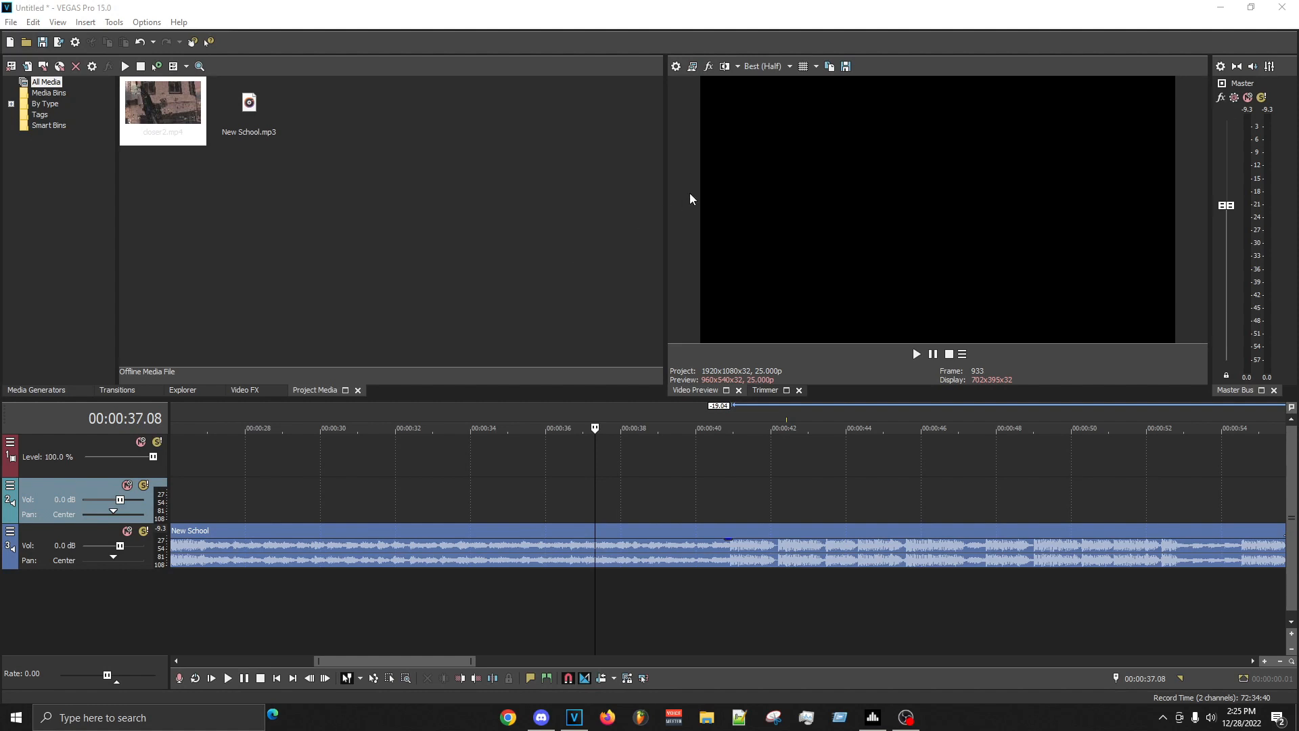
- Play the New School track from 00:00:40.13 to locate the beat drop
click(716, 491)
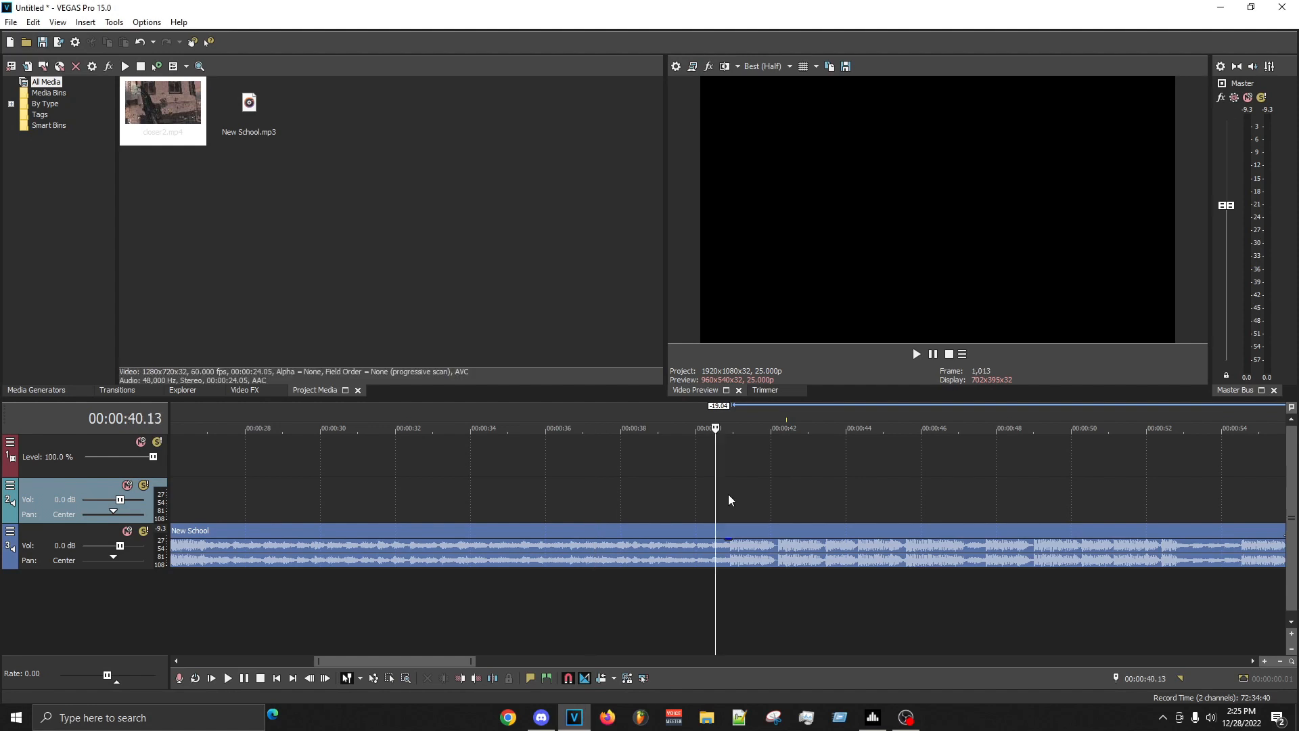
key(space)
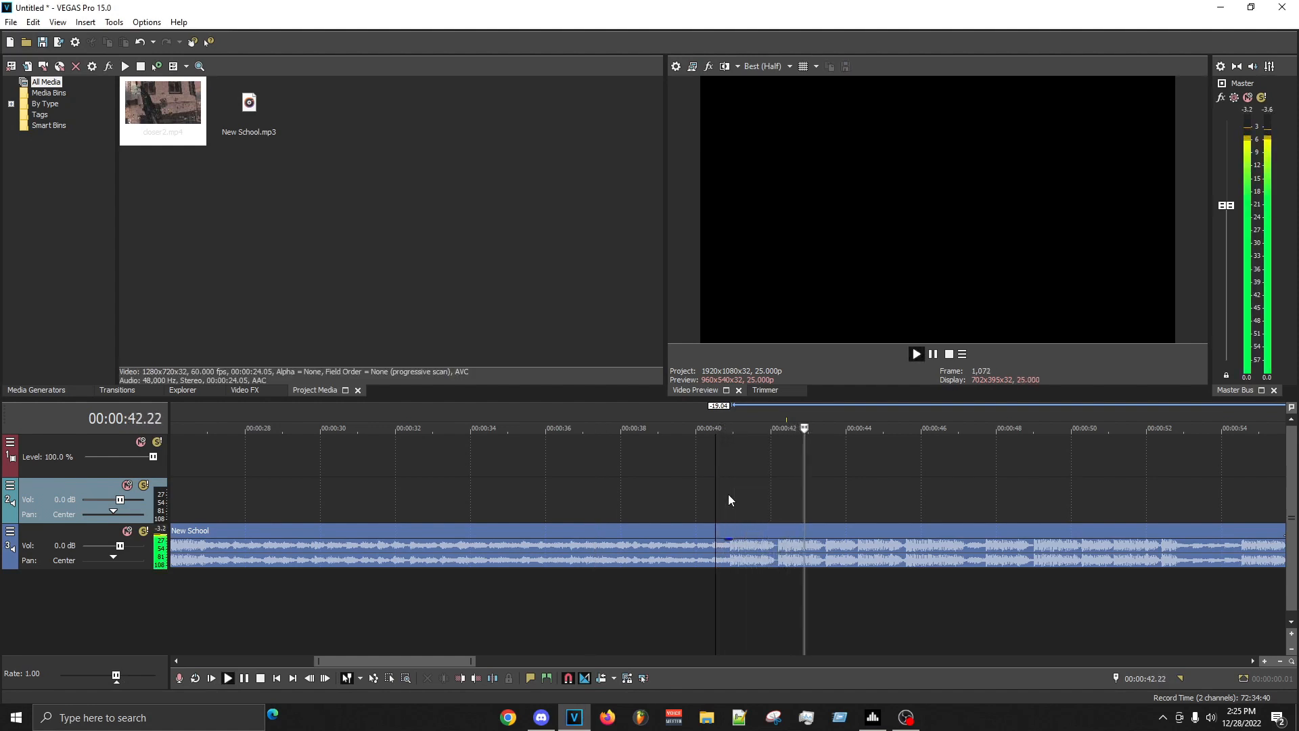
key(space)
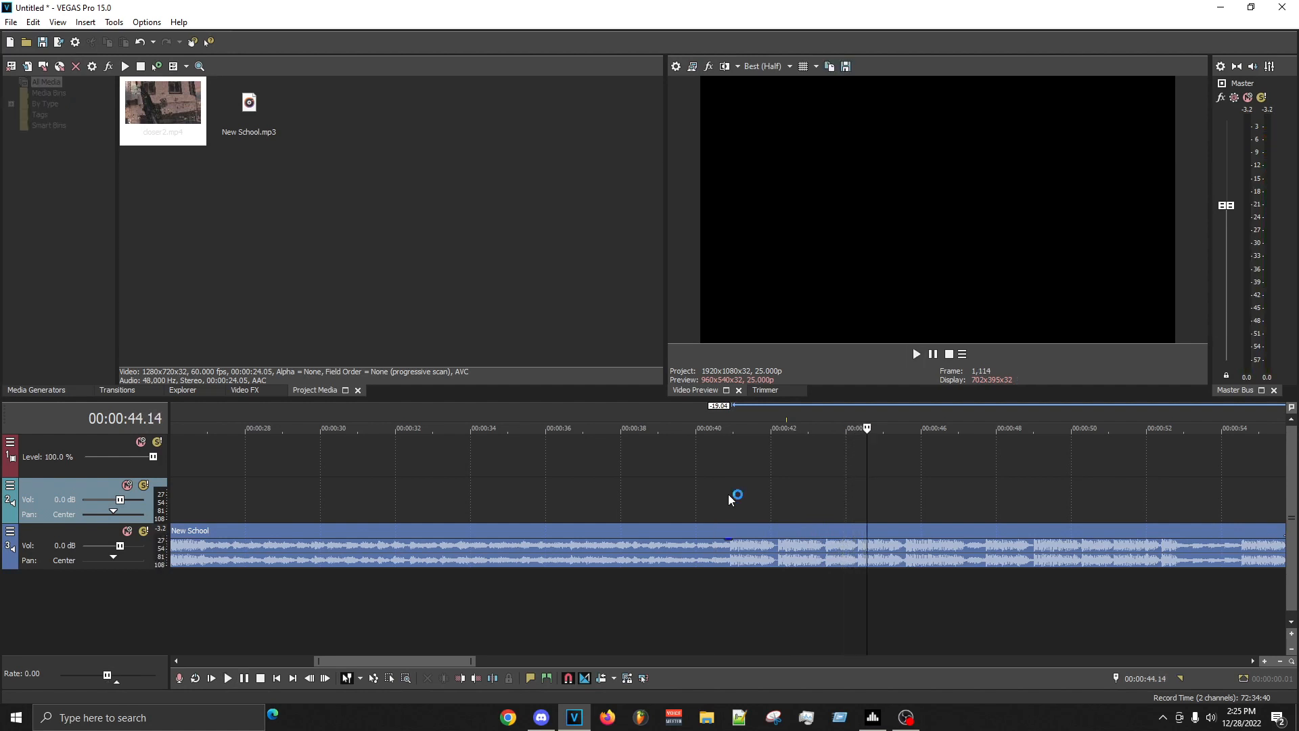
- Place closer2.mp4 on the timeline above the music at about 00:00:40.46, matching the project to its 1280x720, 60 fps format
click(653, 471)
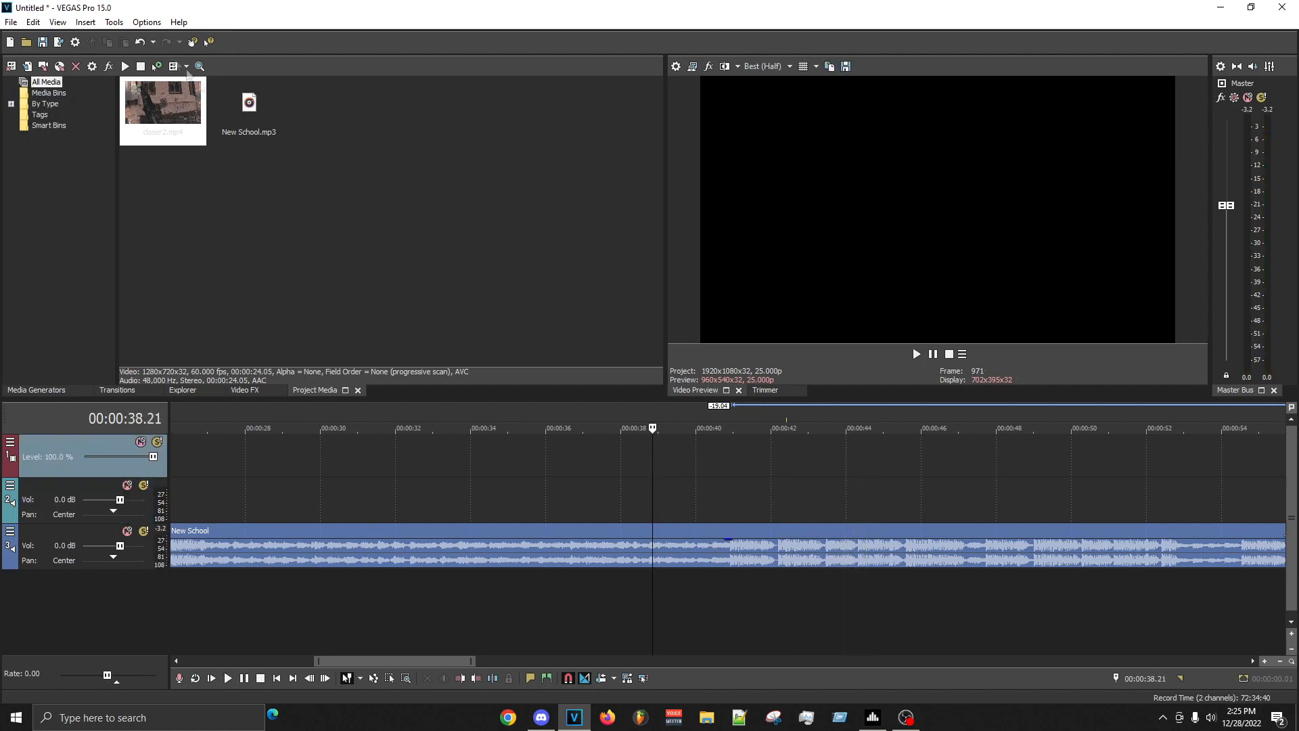
click(194, 100)
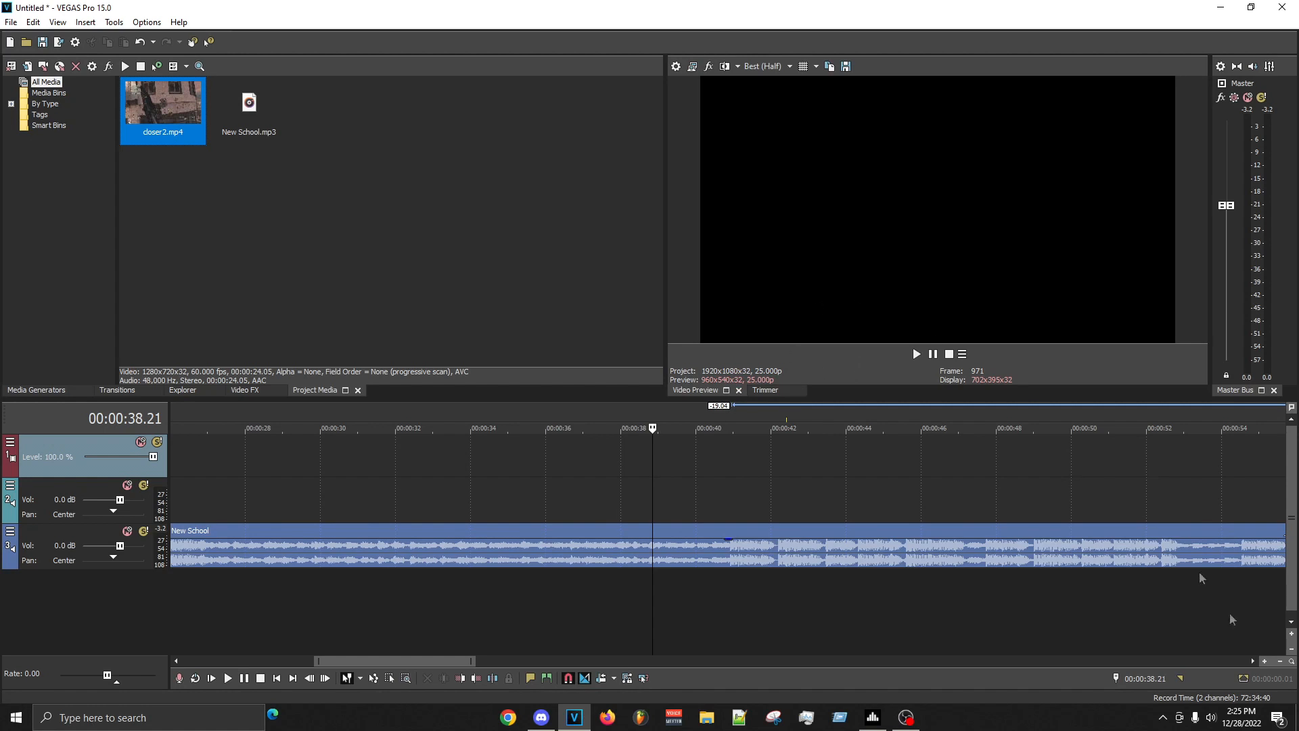
drag(180, 99, 730, 482)
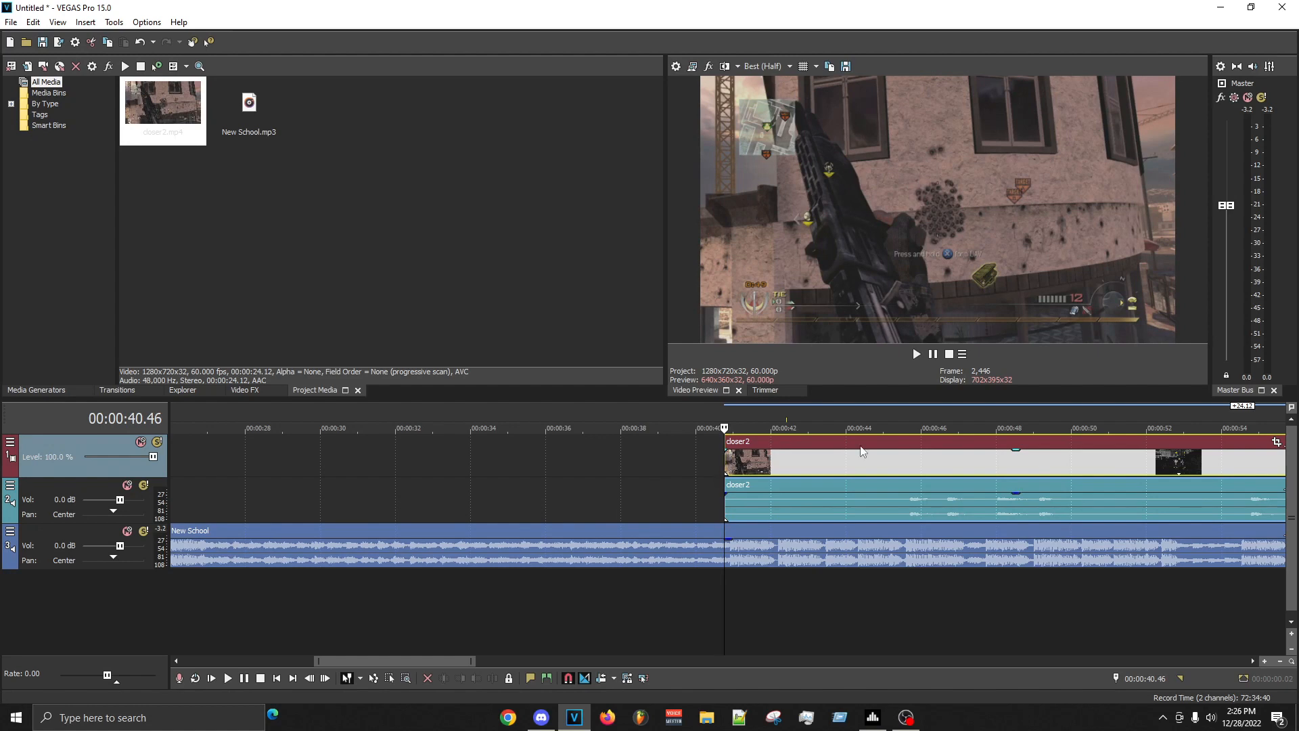
- Find the first gunshot in the closer2 clip's audio and split the clip there at 00:00:45.48
key(space)
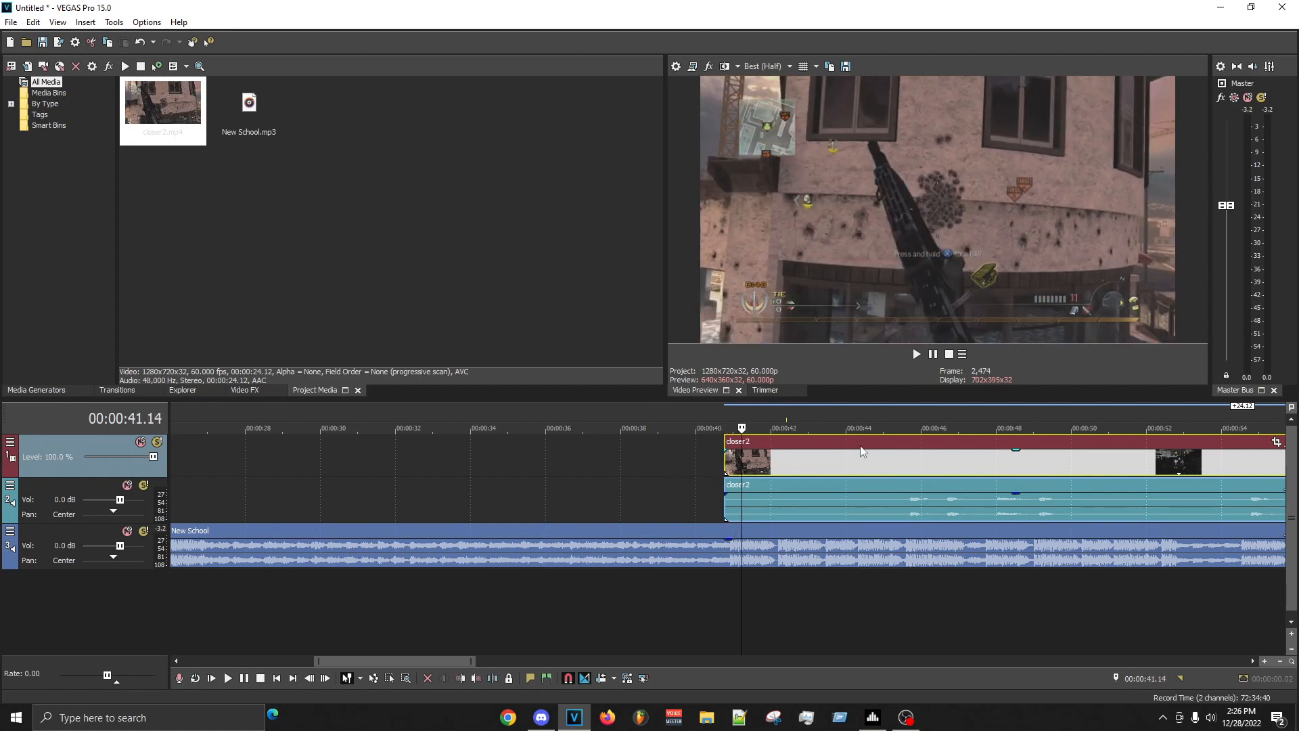
click(907, 511)
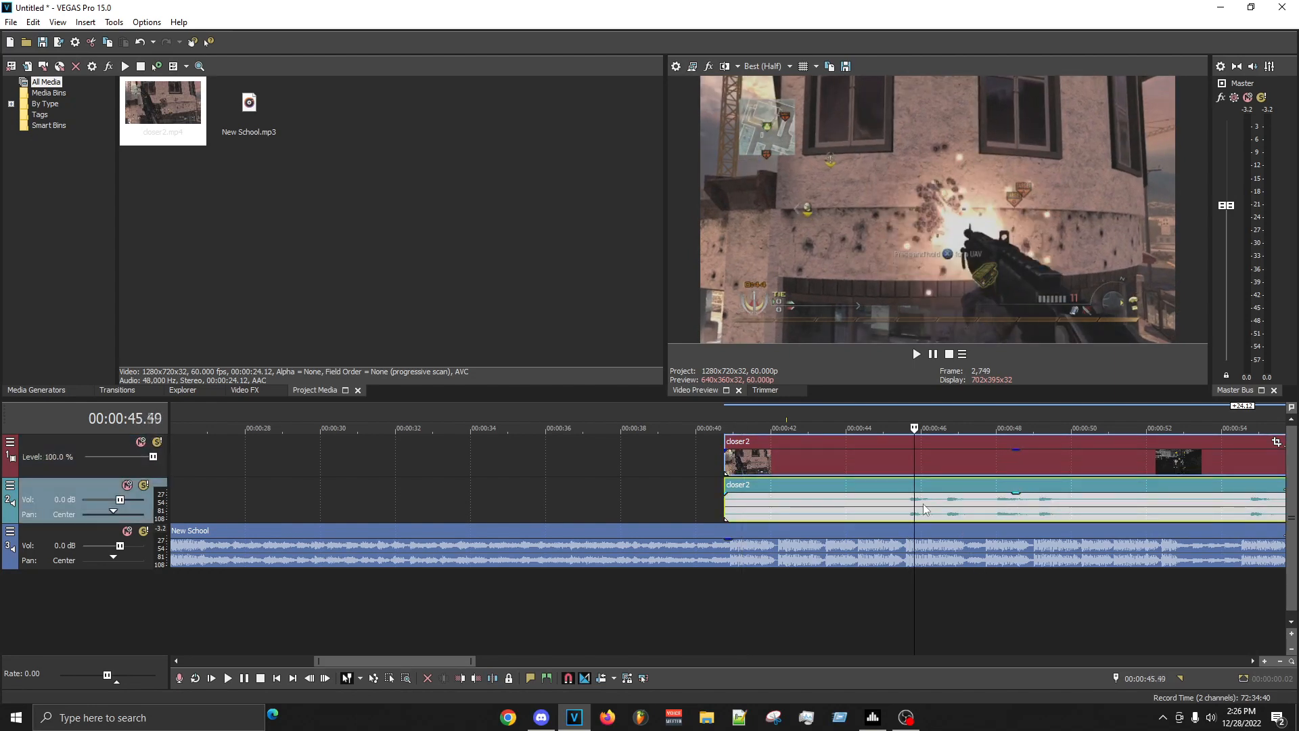
key(space)
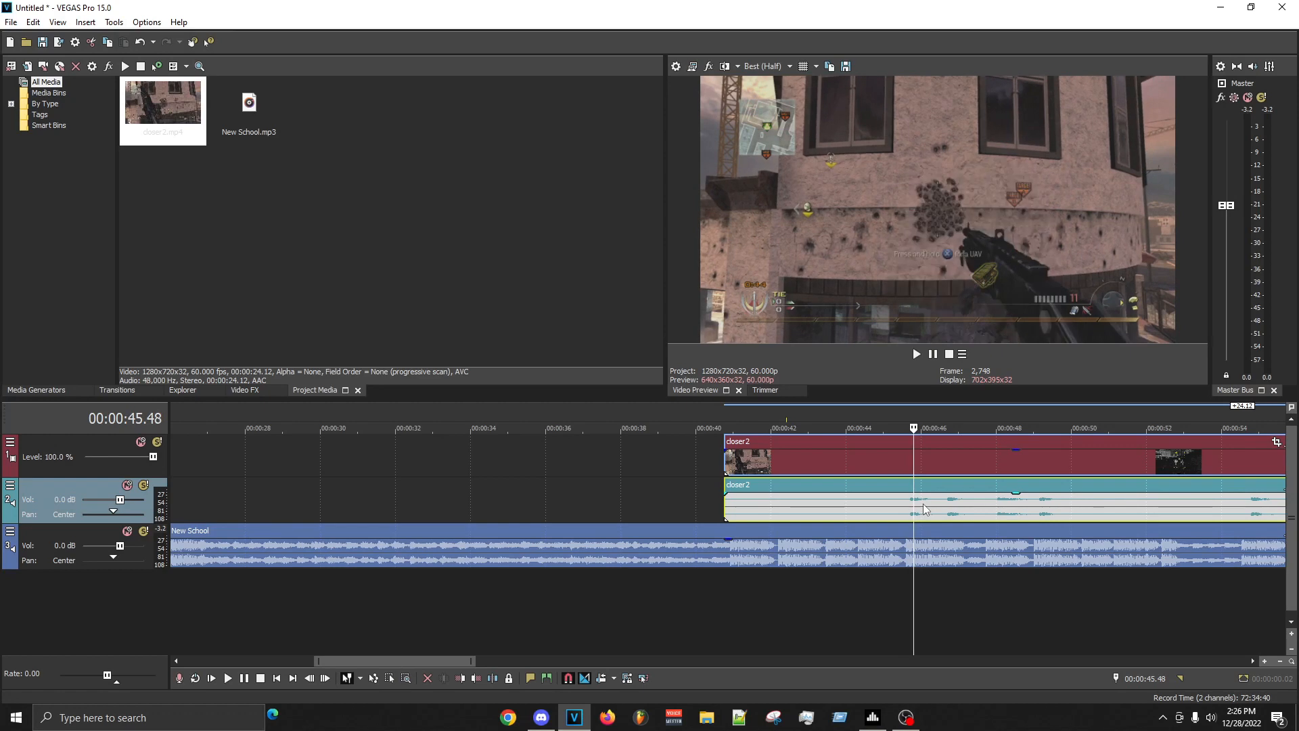
key(s)
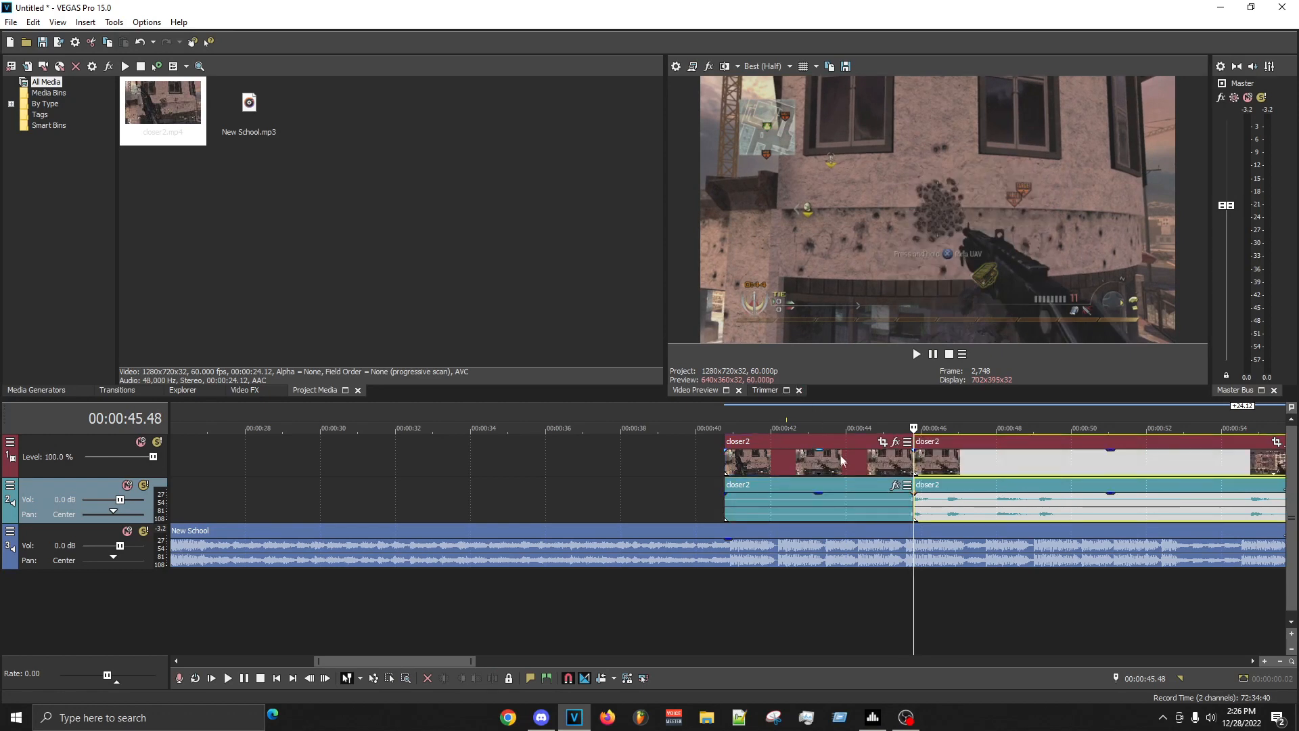
- Delete the part of closer2 before the split and move the remaining clip to the beat drop at about 00:00:40.57
right_click(840, 460)
click(876, 415)
drag(951, 461, 715, 464)
- Mark the exact start of the beat drop at 00:00:40.55 and snap the start of the closer2 clip to the marker
scroll(820, 561, up, 4)
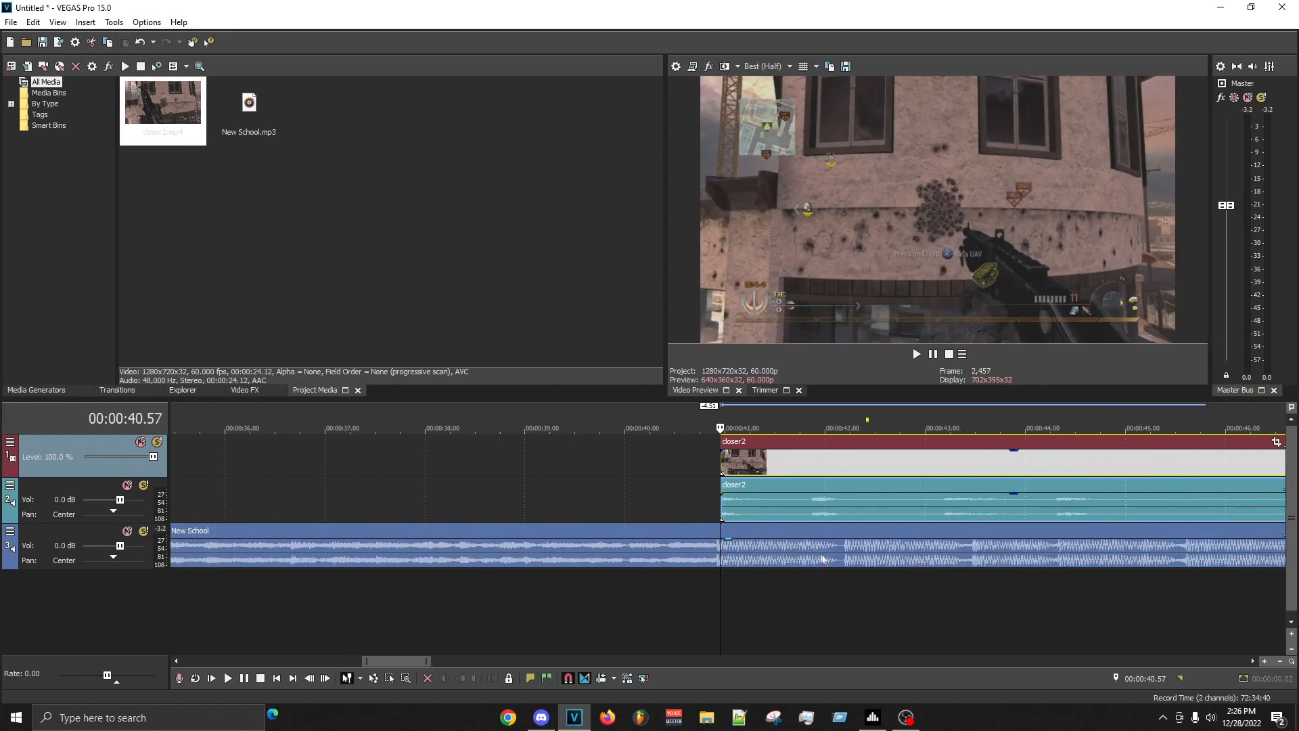
click(694, 575)
click(713, 552)
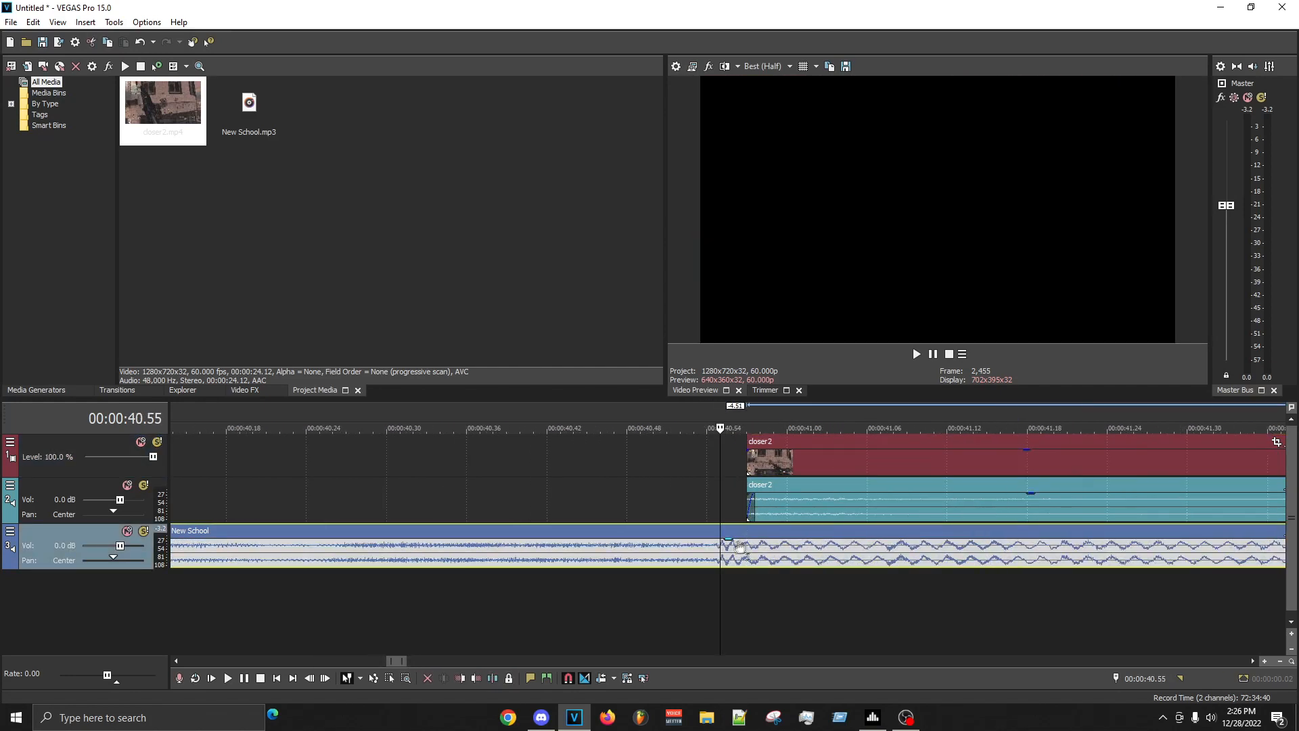
scroll(739, 500, down, 2)
scroll(741, 498, up, 10)
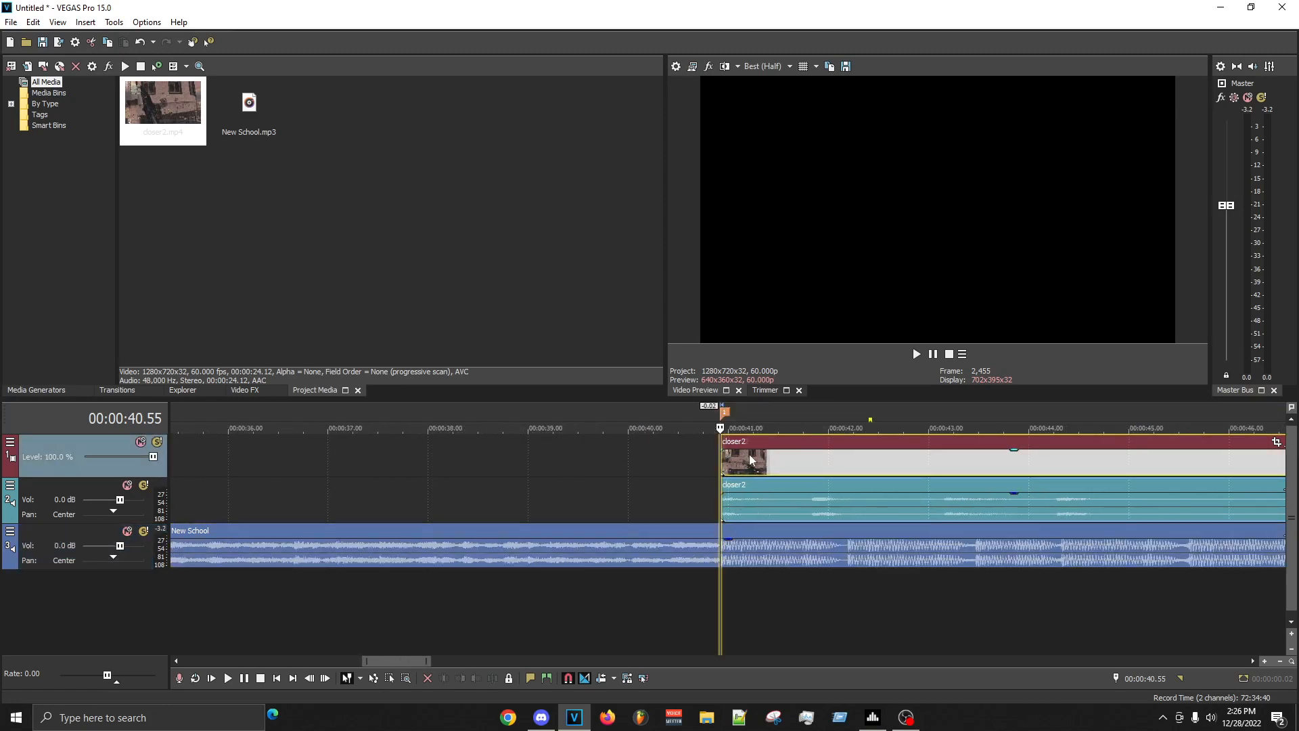
- Remove the closer2 clip's audio, keeping its video, and return the playhead to the clip's start
scroll(790, 502, down, 10)
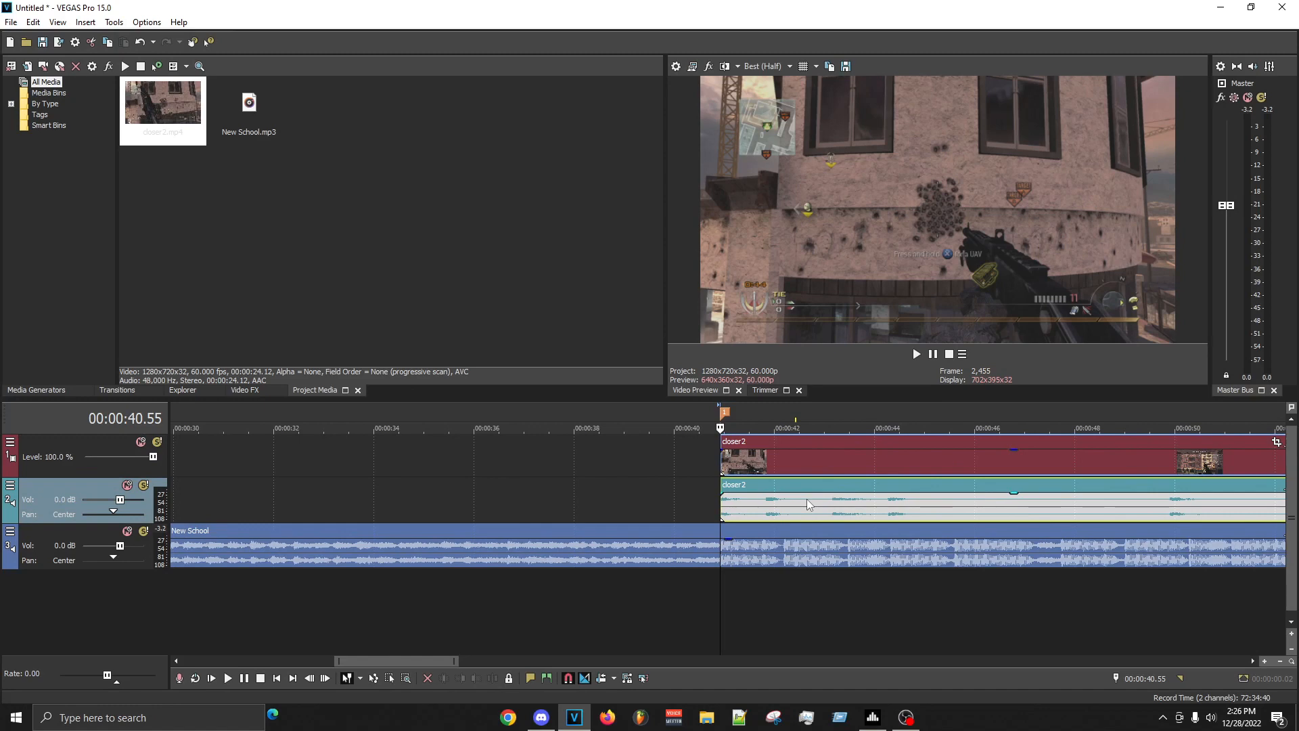
scroll(618, 502, down, 2)
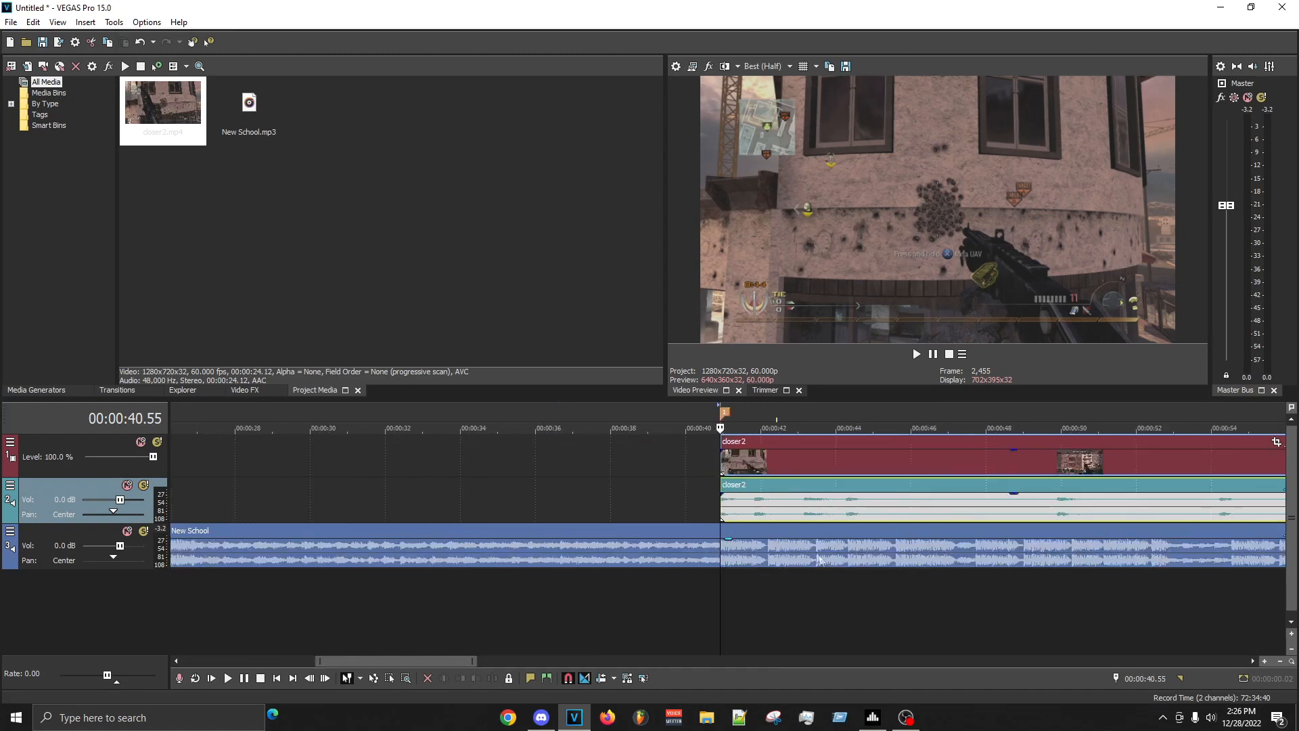
click(760, 504)
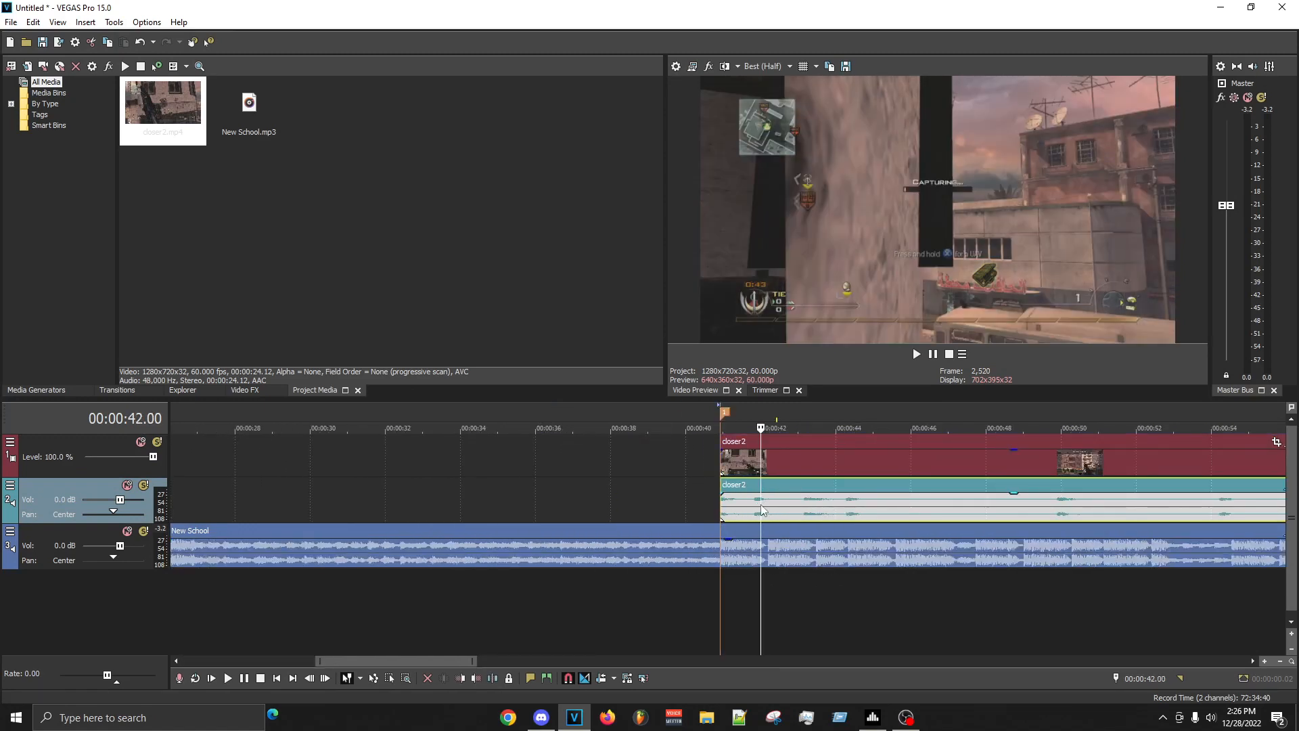
right_click(760, 504)
click(780, 246)
click(721, 468)
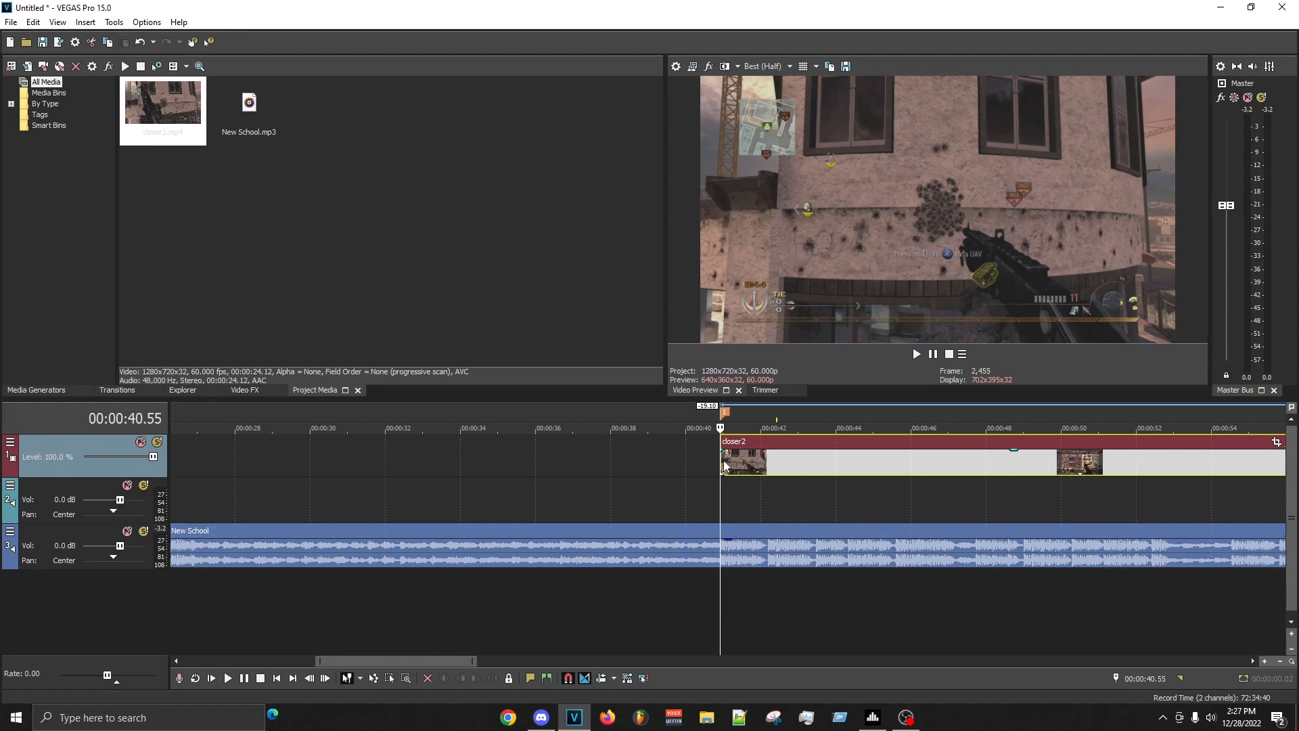
- Disable resampling for the closer2 video event and set its playback rate to 2
scroll(870, 516, up, 5)
scroll(850, 507, up, 1)
right_click(795, 462)
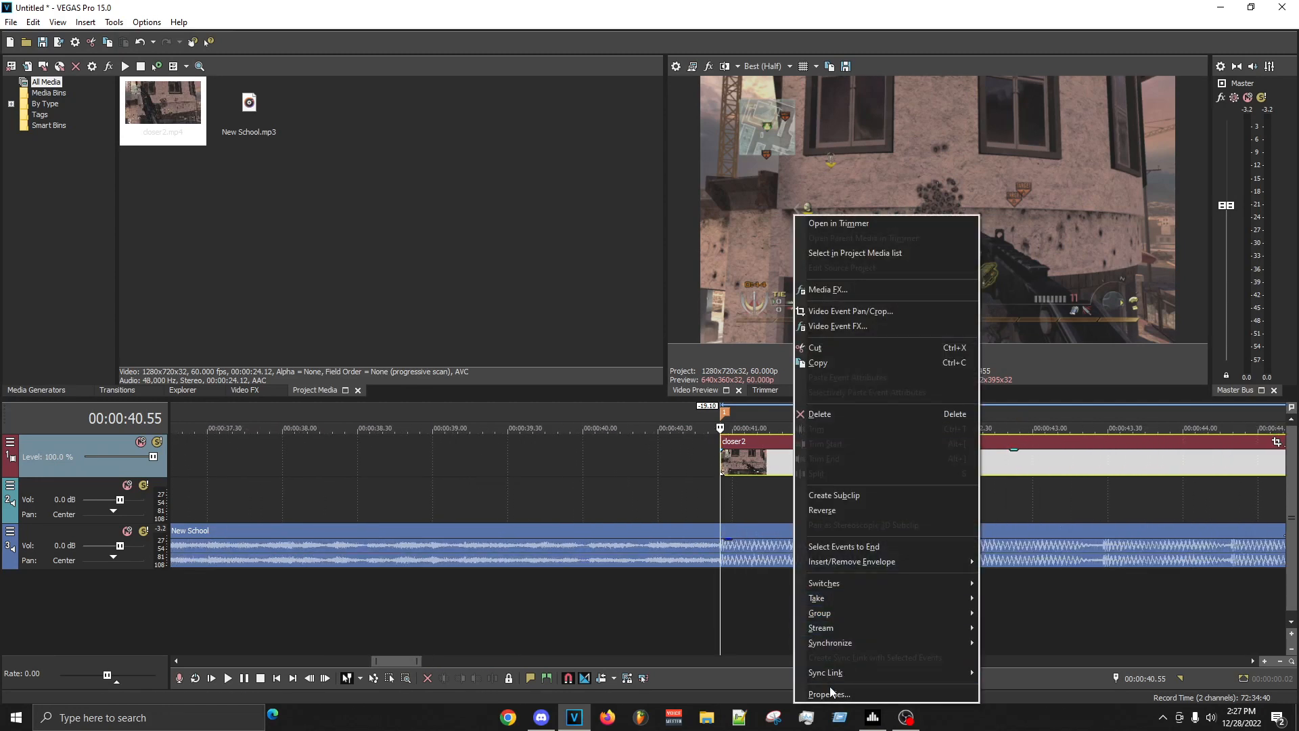
click(721, 451)
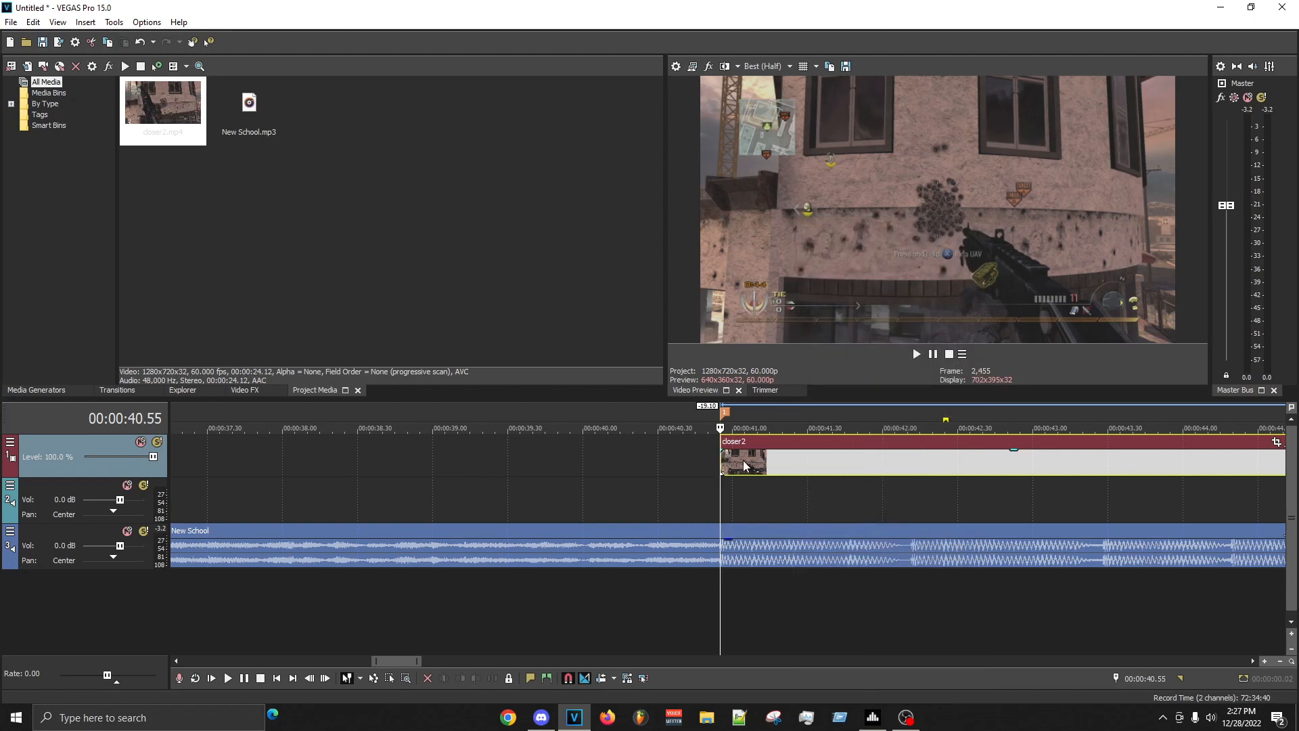
right_click(787, 462)
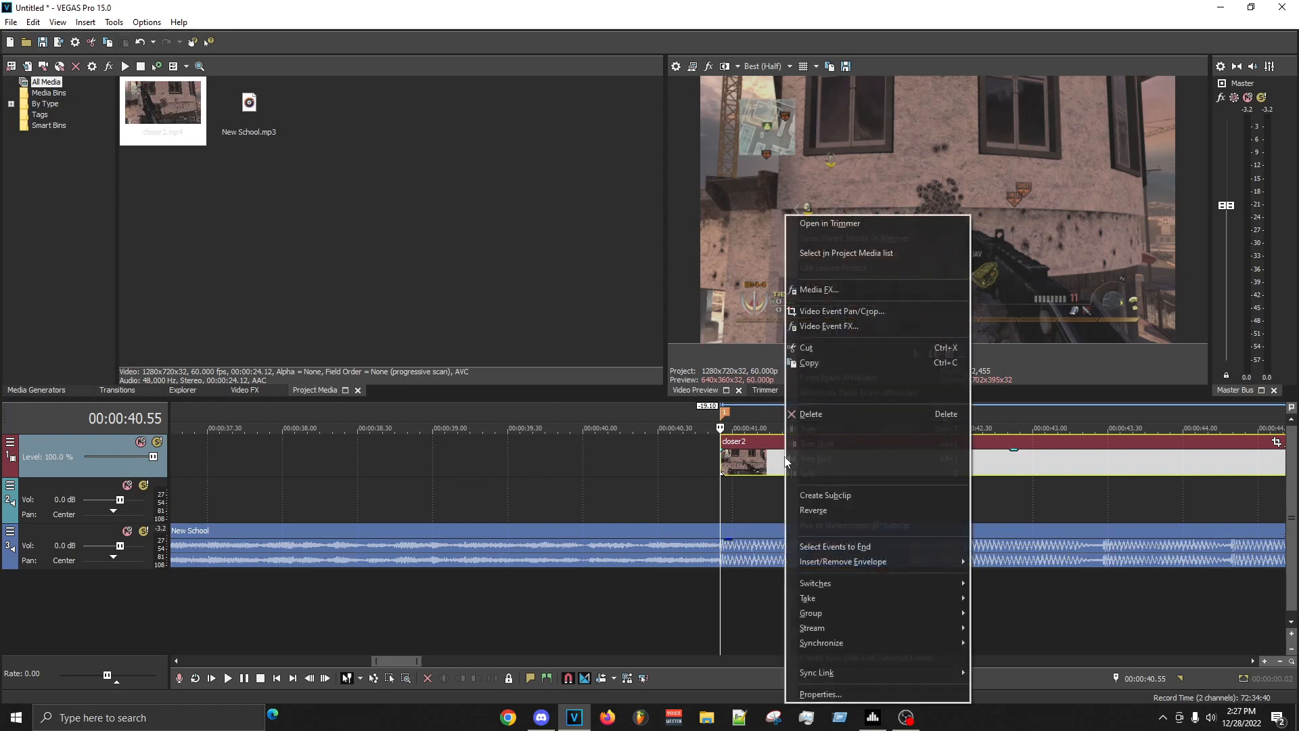
click(880, 693)
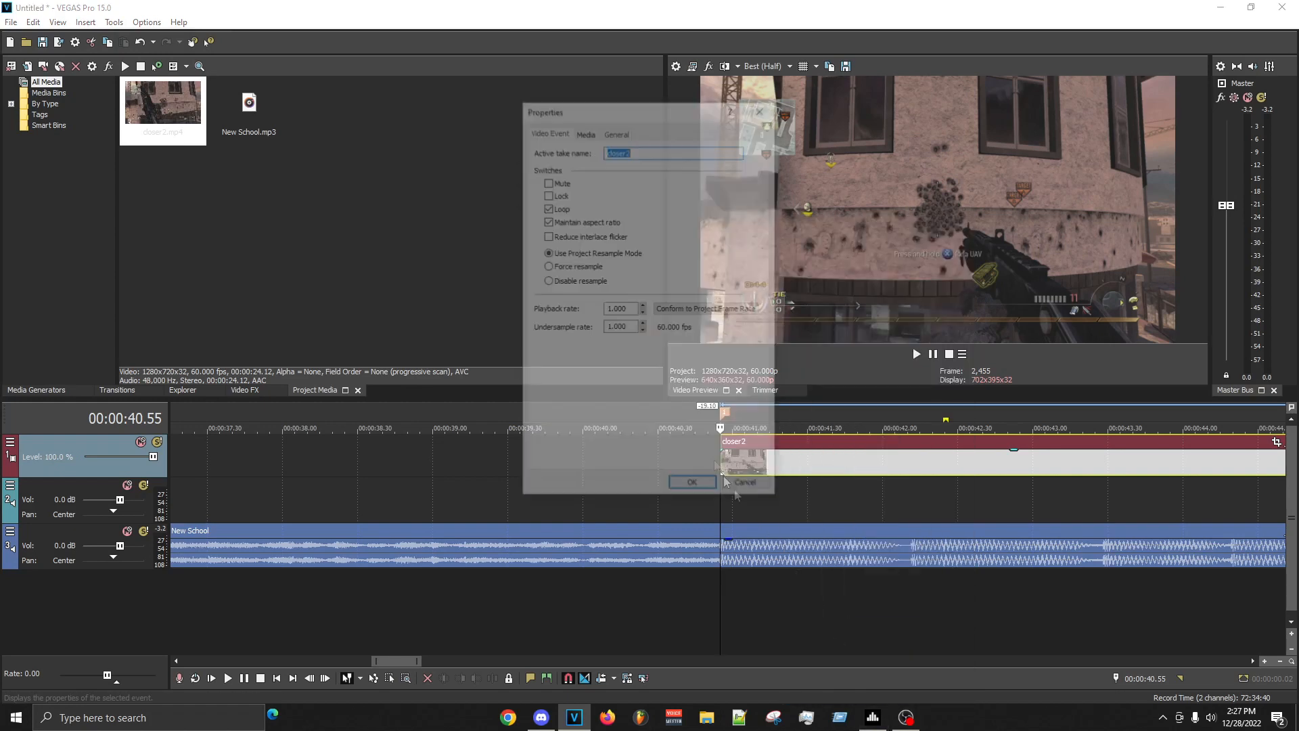
double_click(635, 306)
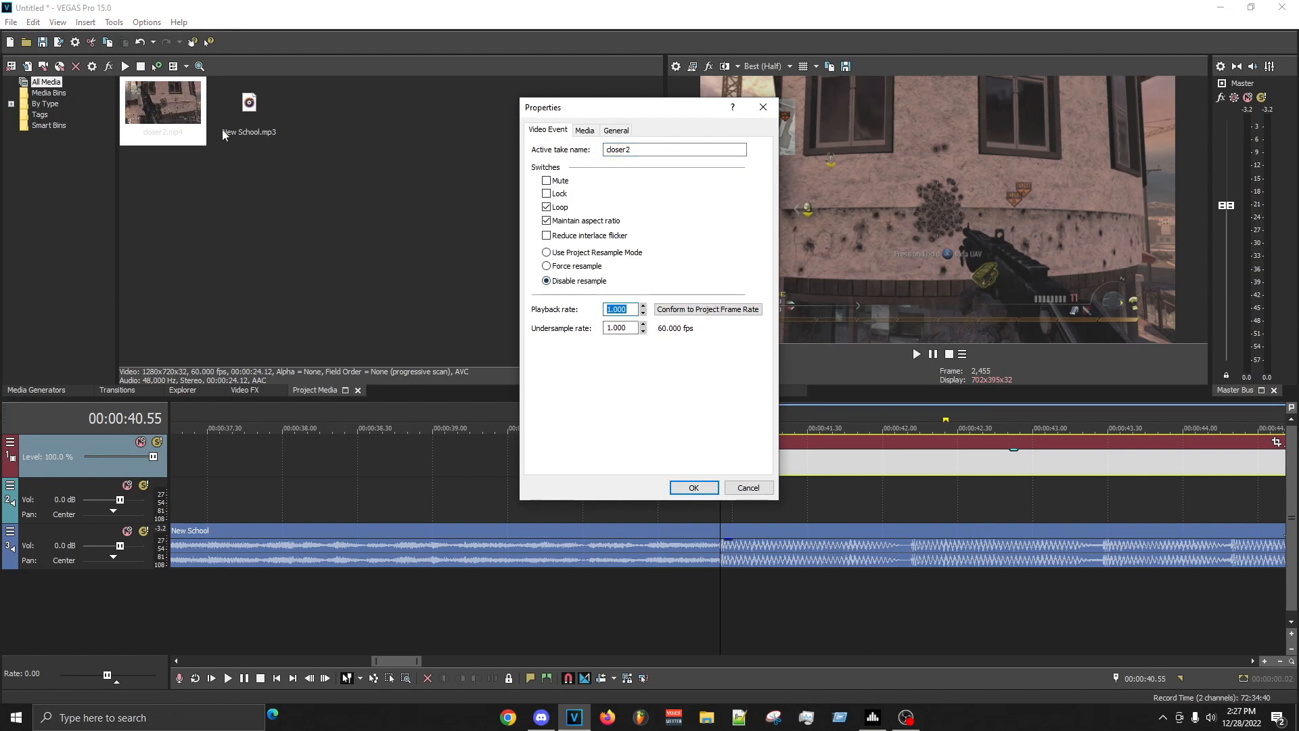
text(2)
key(Return)
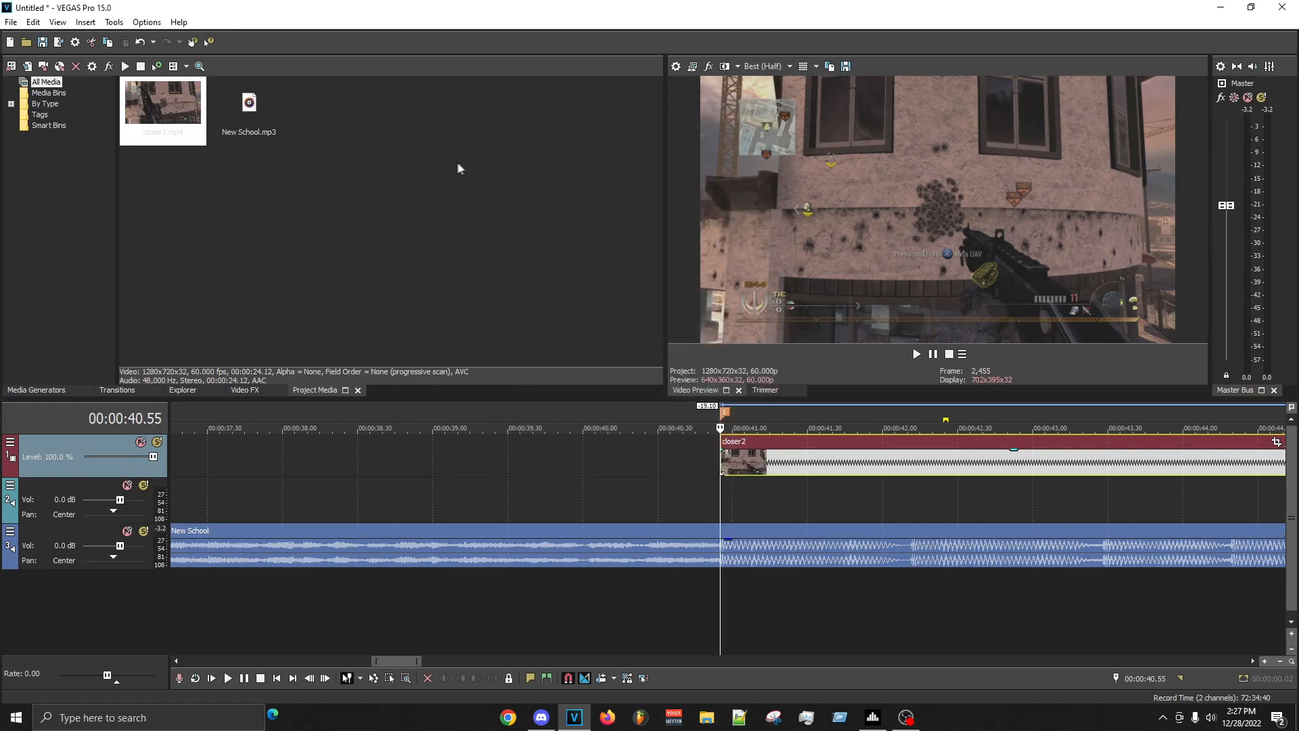
- Add a velocity envelope to the closer2 clip with a point at 00:00:41.04 set to 25% velocity
right_click(746, 465)
click(955, 563)
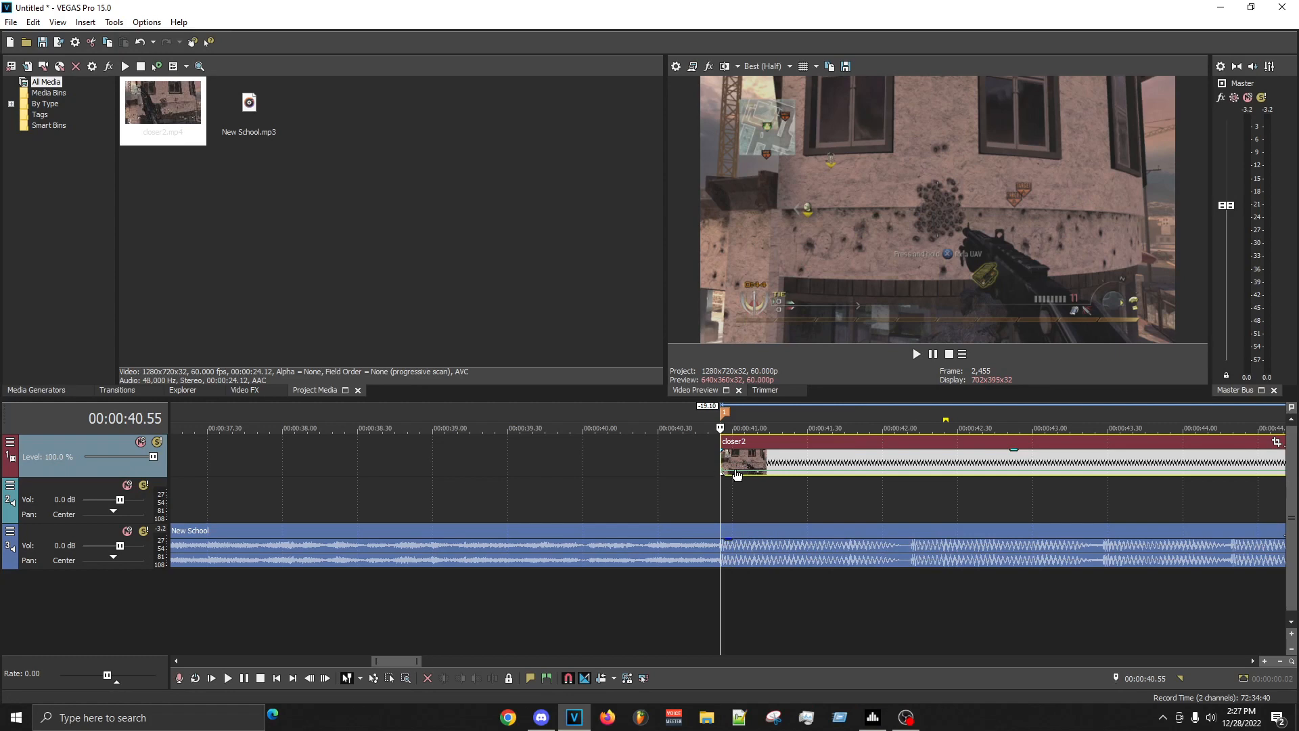
double_click(746, 478)
right_click(744, 478)
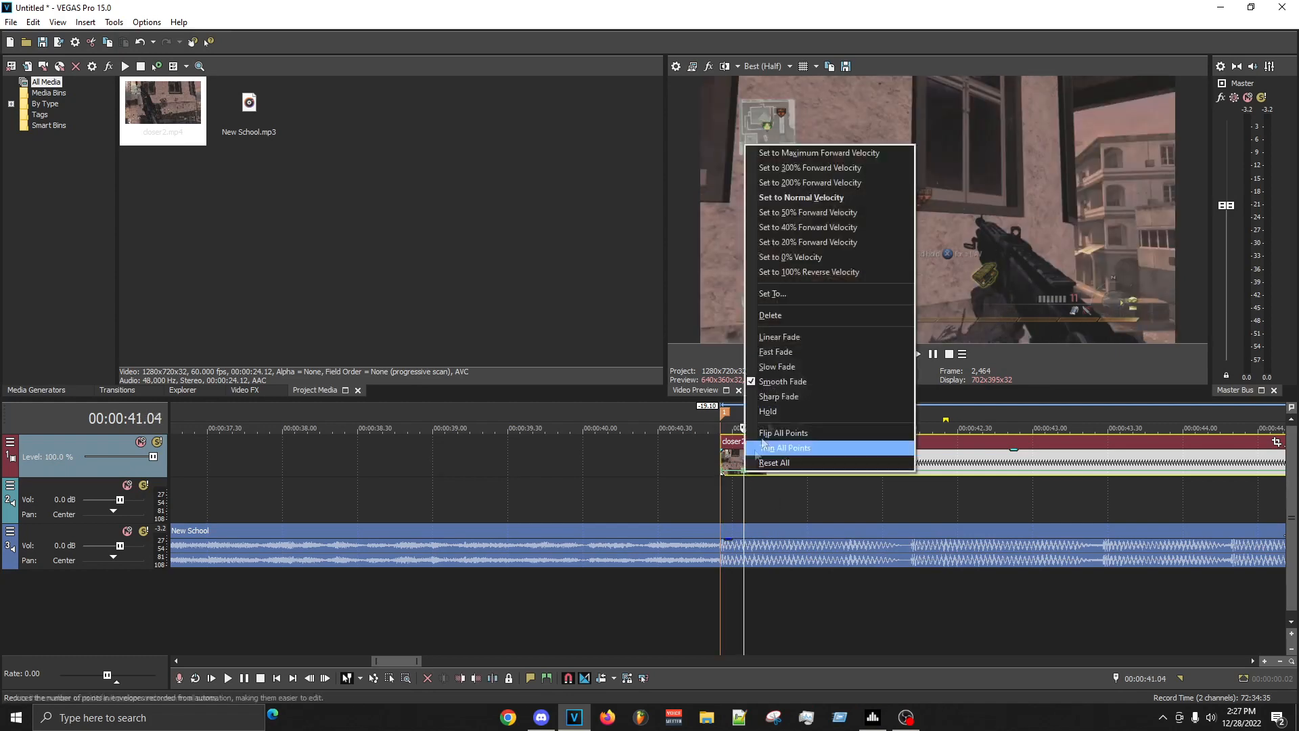
click(808, 291)
text(25)
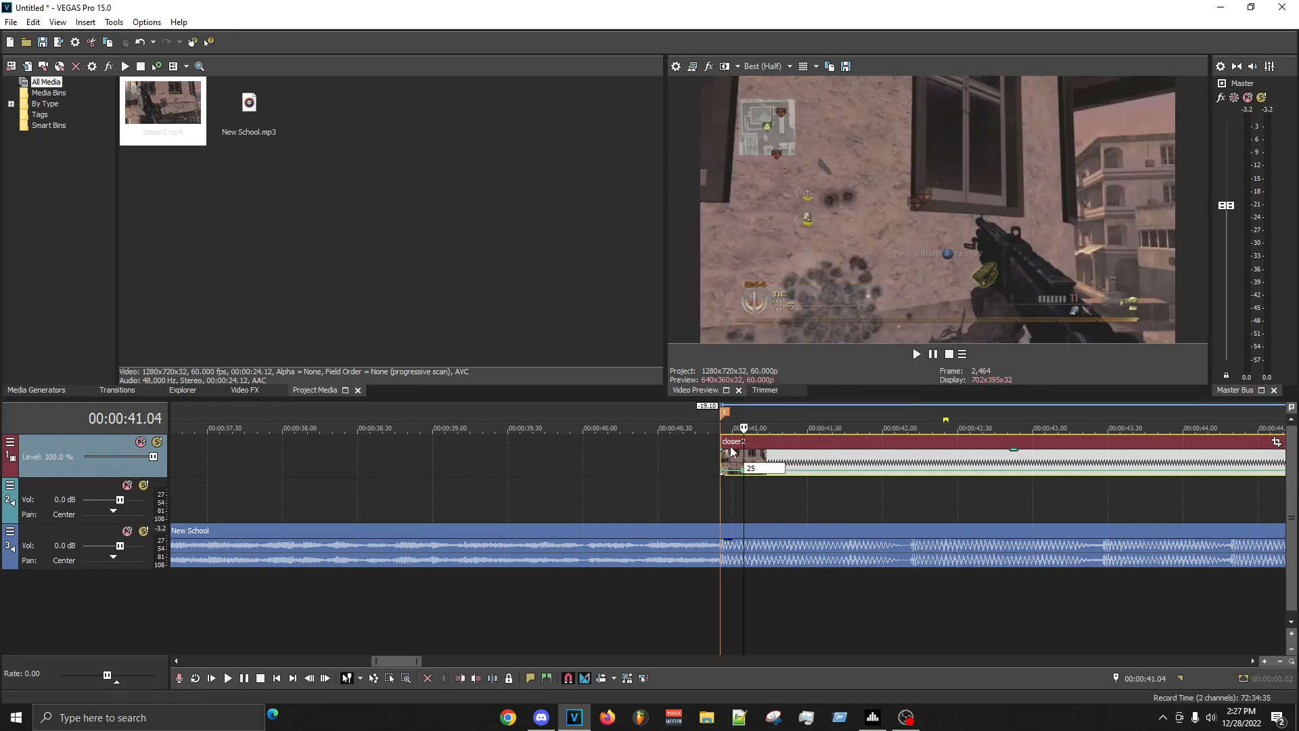
key(Return)
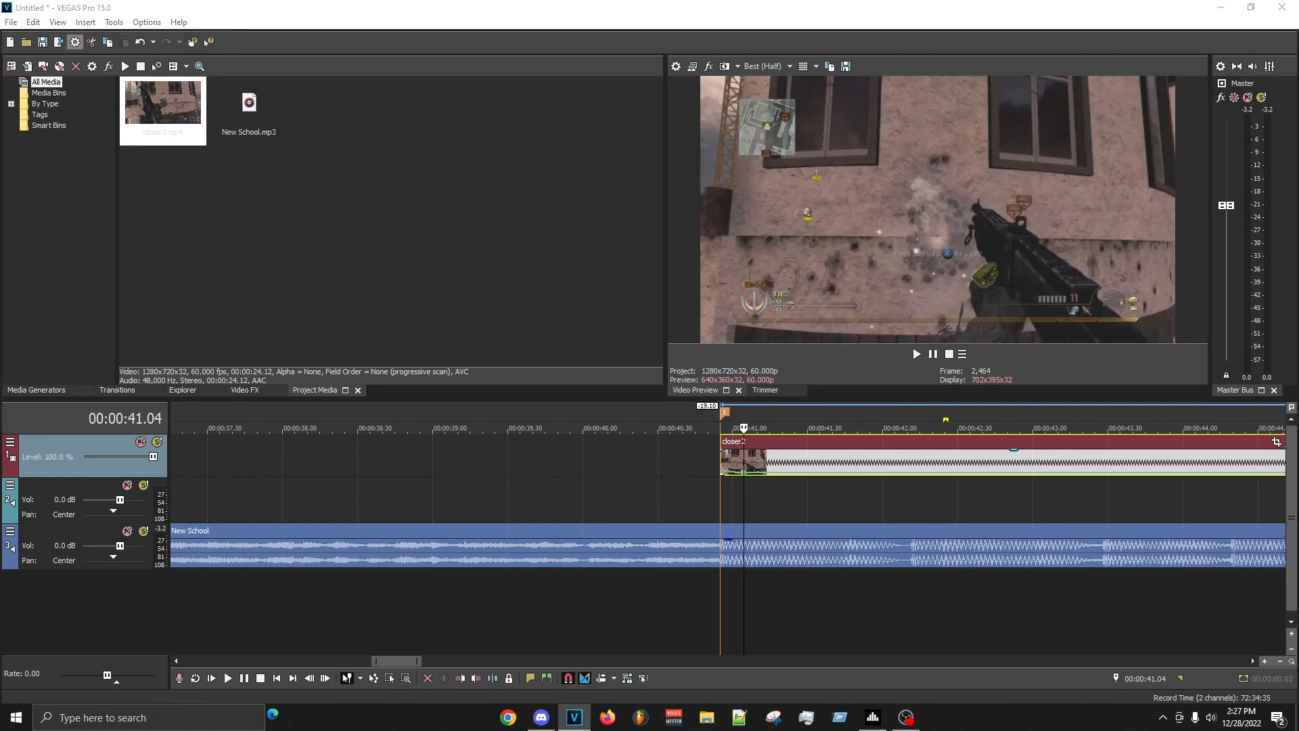
- Apply the 1080 25 template to the project for 1920x1080 at 25 fps
key(alt+Return)
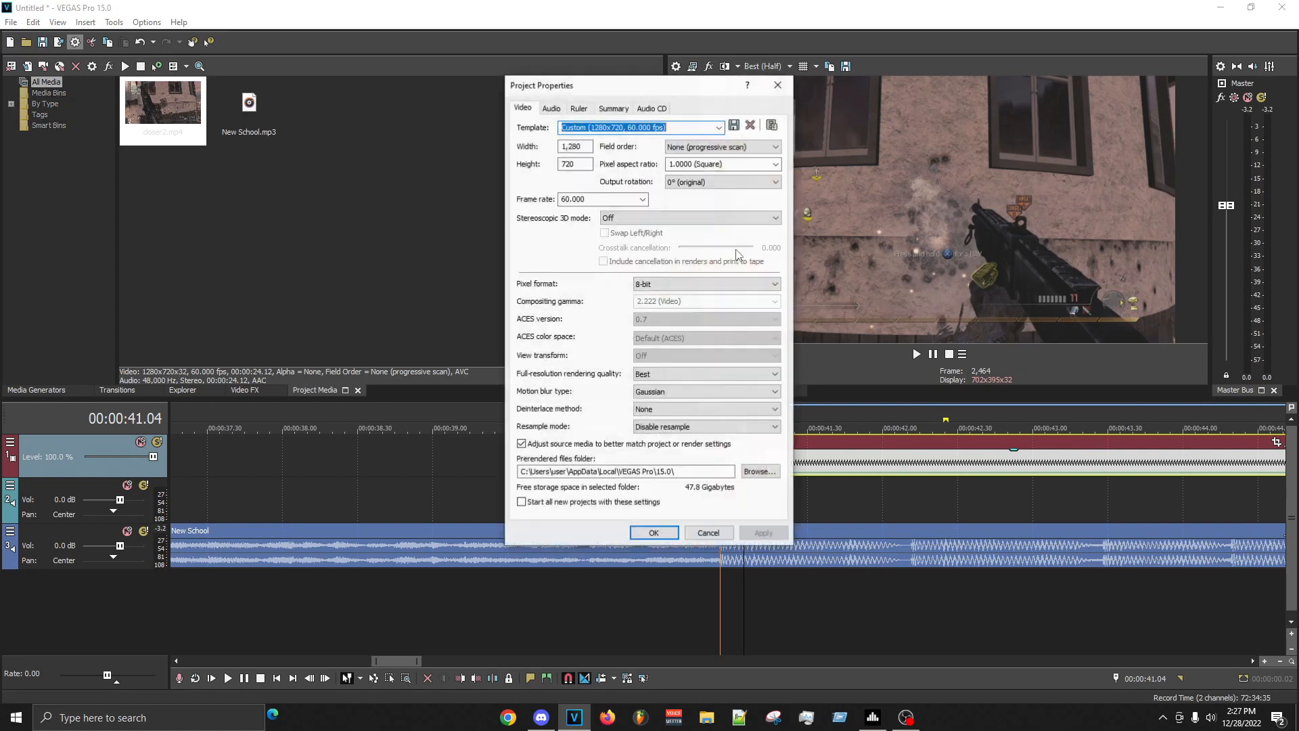
click(719, 127)
scroll(649, 271, down, 1)
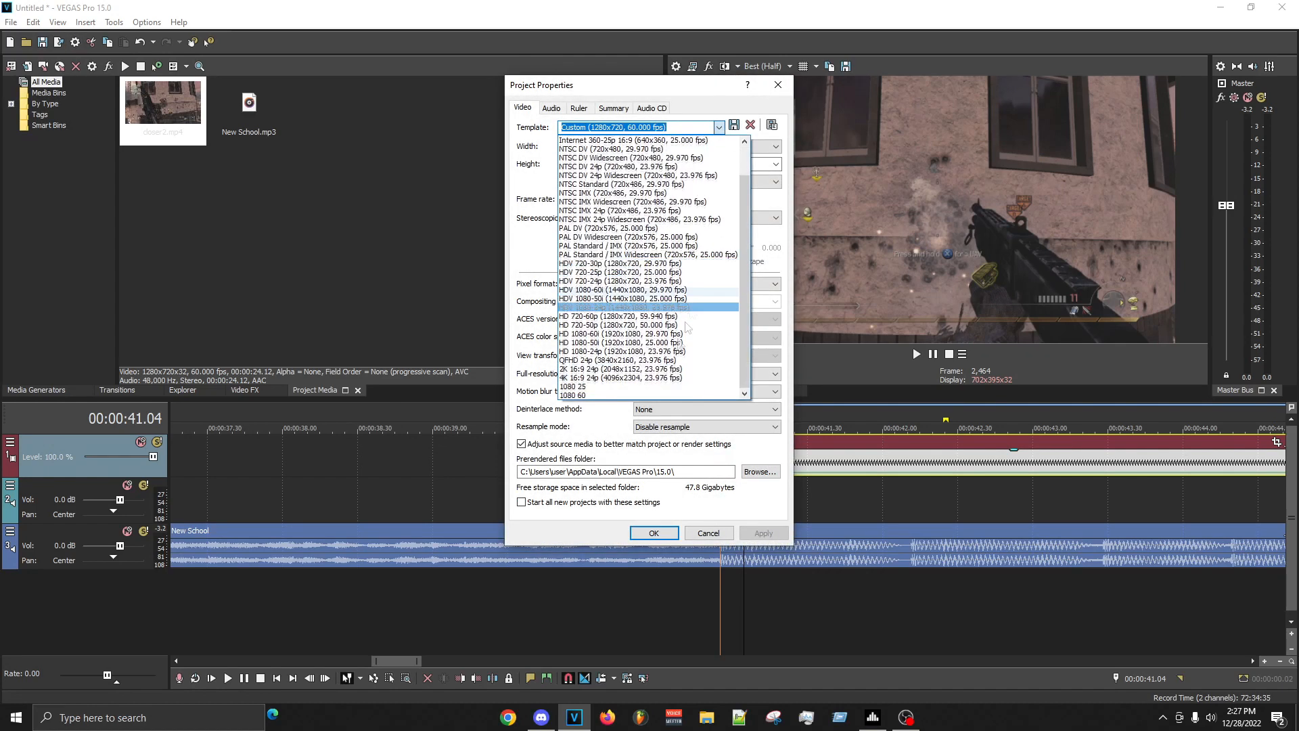
click(617, 390)
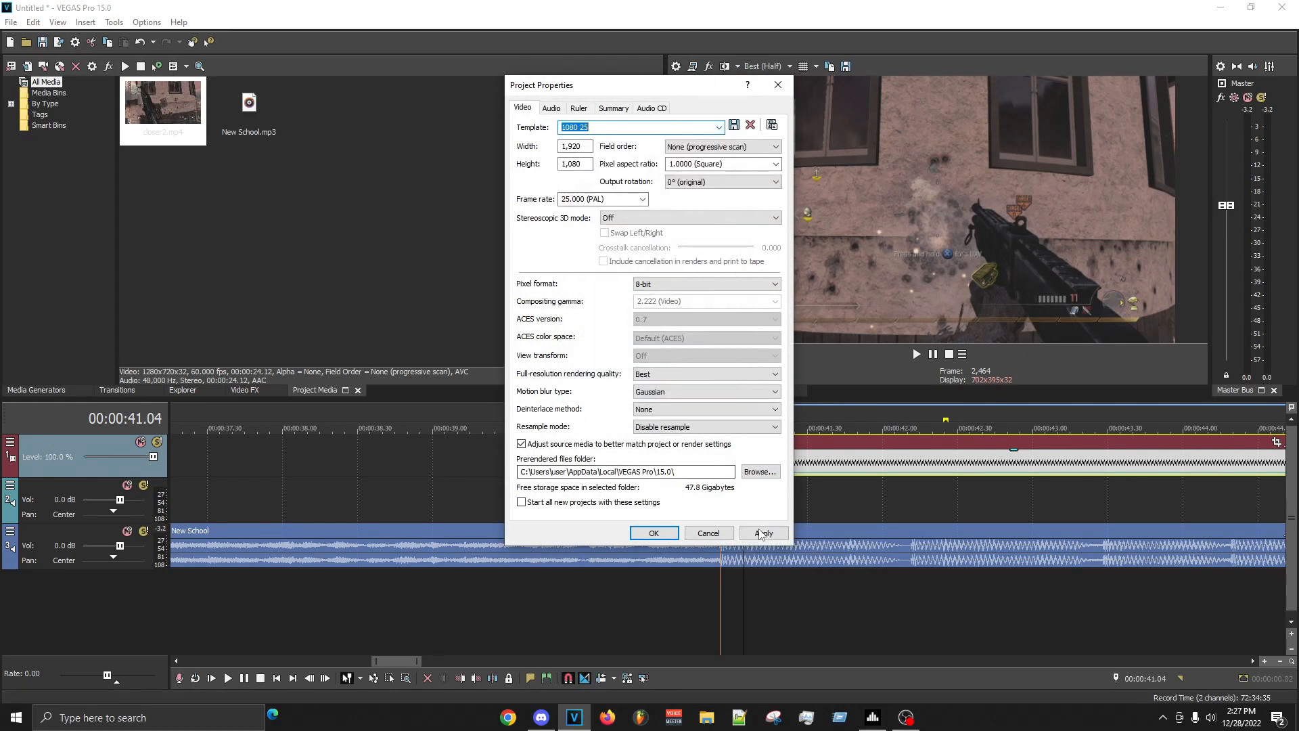
click(653, 533)
- Delete the old beat marker at the start of the closer2 clip
click(724, 415)
right_click(725, 414)
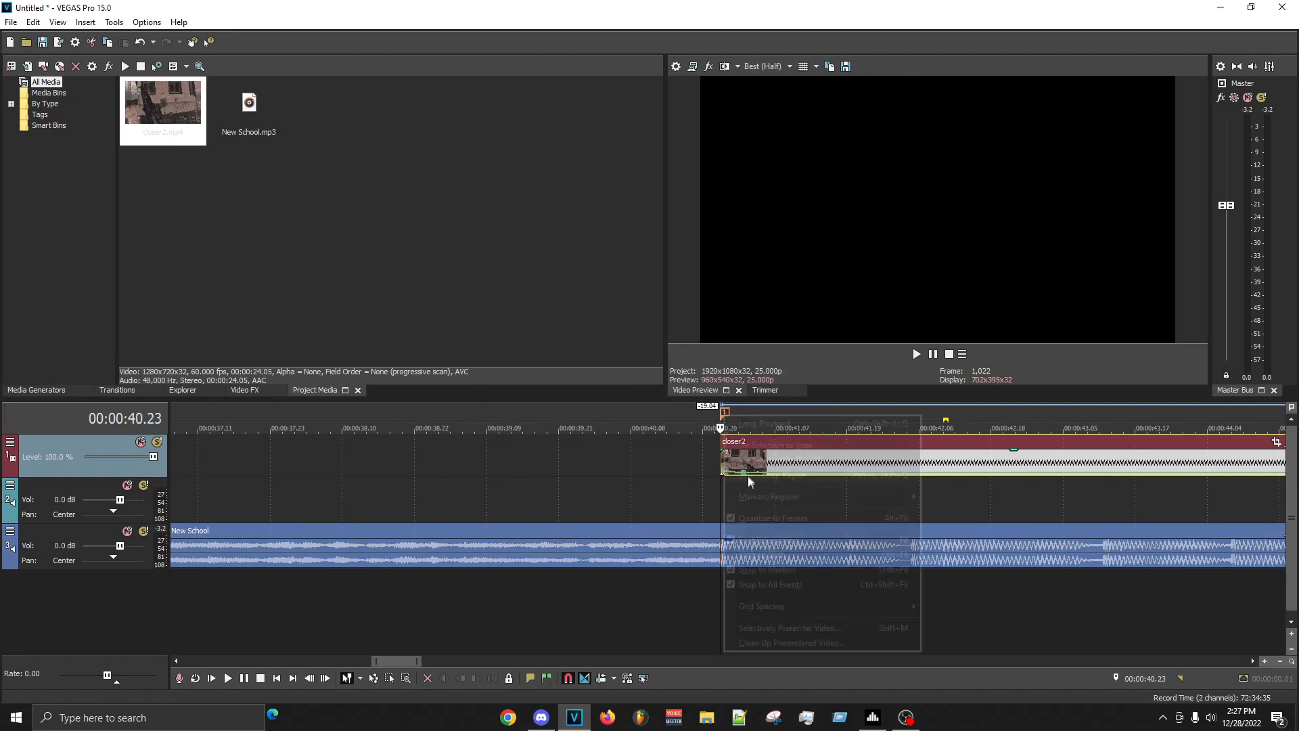
right_click(725, 411)
click(768, 455)
- Place a new marker on the beat drop at 00:00:40.23, align the clip's start with it, and play back the sync
scroll(731, 514, up, 6)
click(711, 528)
click(718, 502)
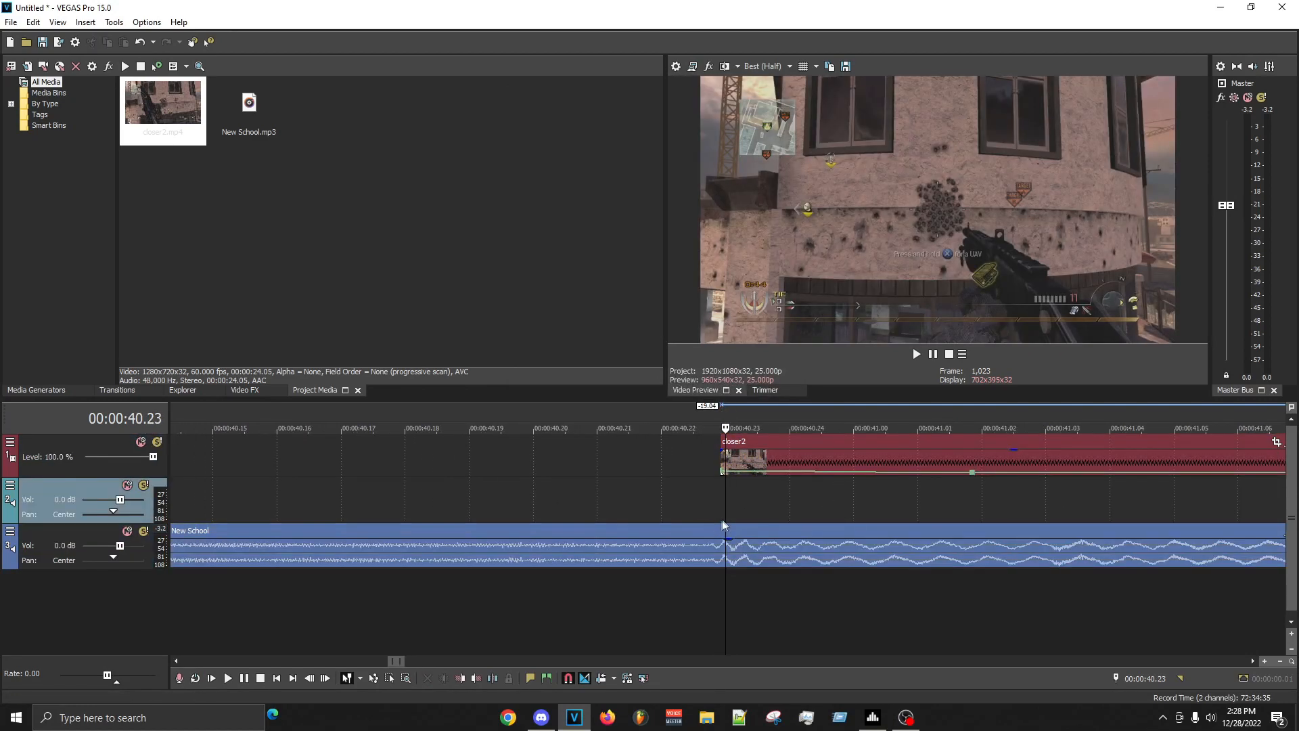
click(618, 494)
click(724, 506)
key(m)
drag(749, 459, 756, 457)
click(725, 461)
scroll(728, 461, down, 4)
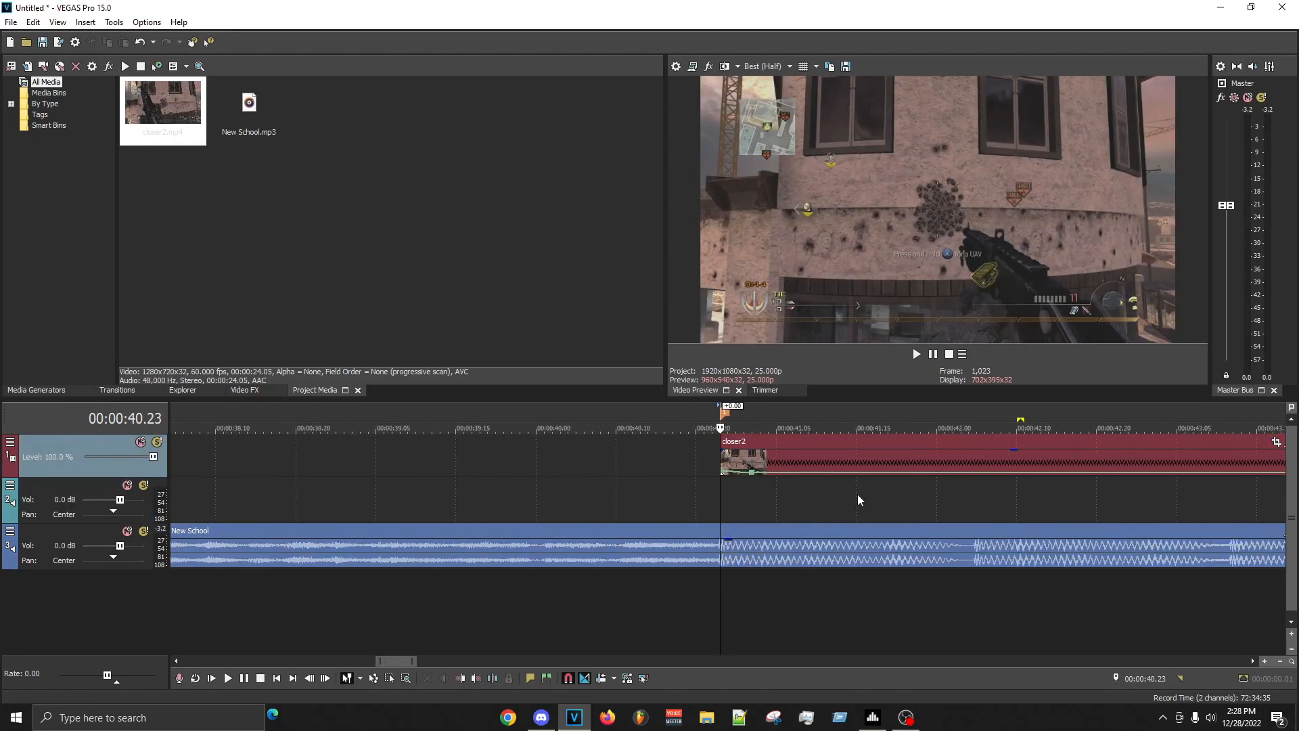
key(space)
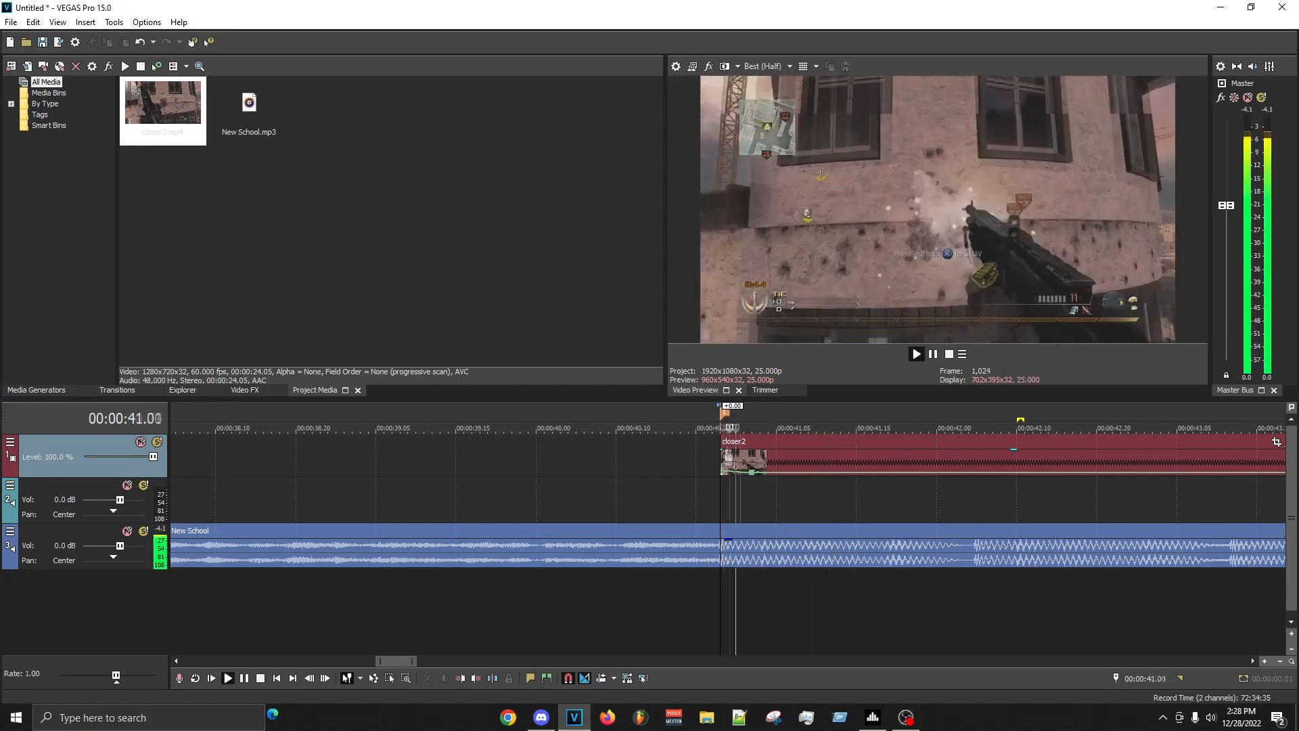
key(space)
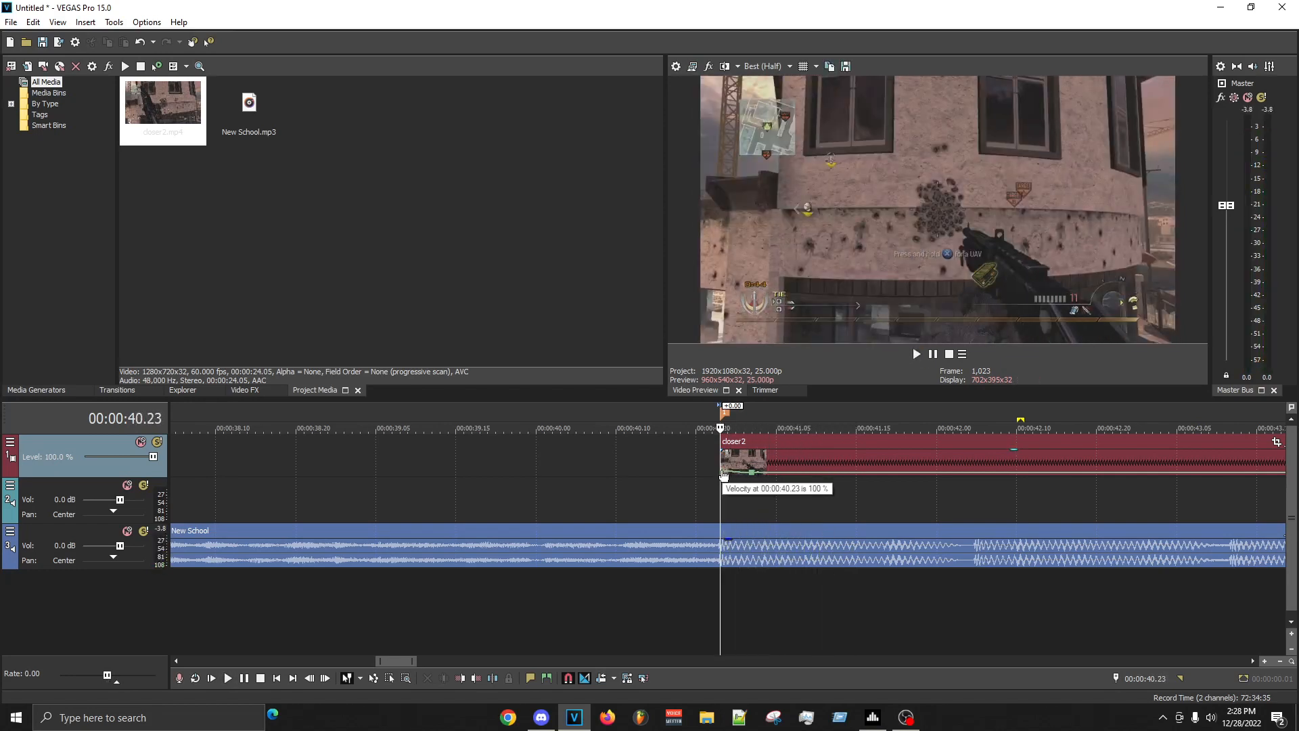
- Apply a preset velocity to the envelope point at the start of the closer2 clip and preview from 00:00:41.02
right_click(725, 474)
click(789, 209)
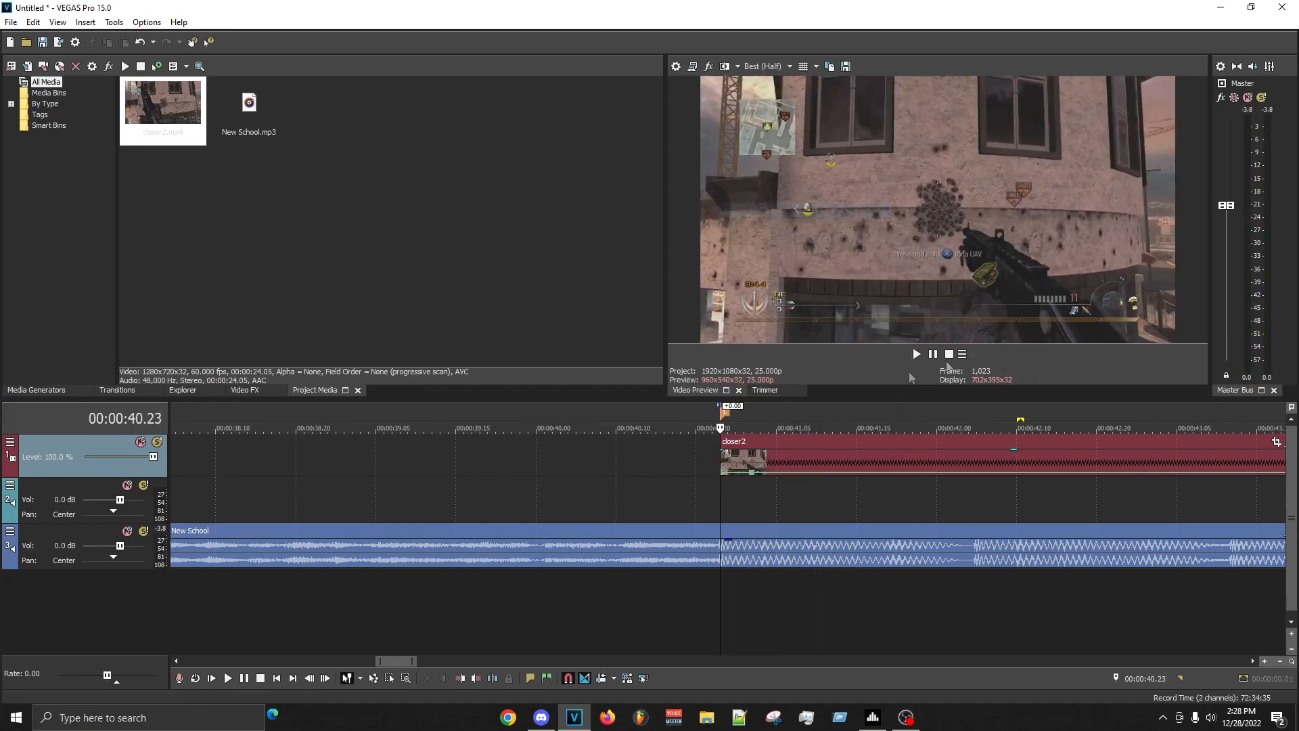
click(753, 460)
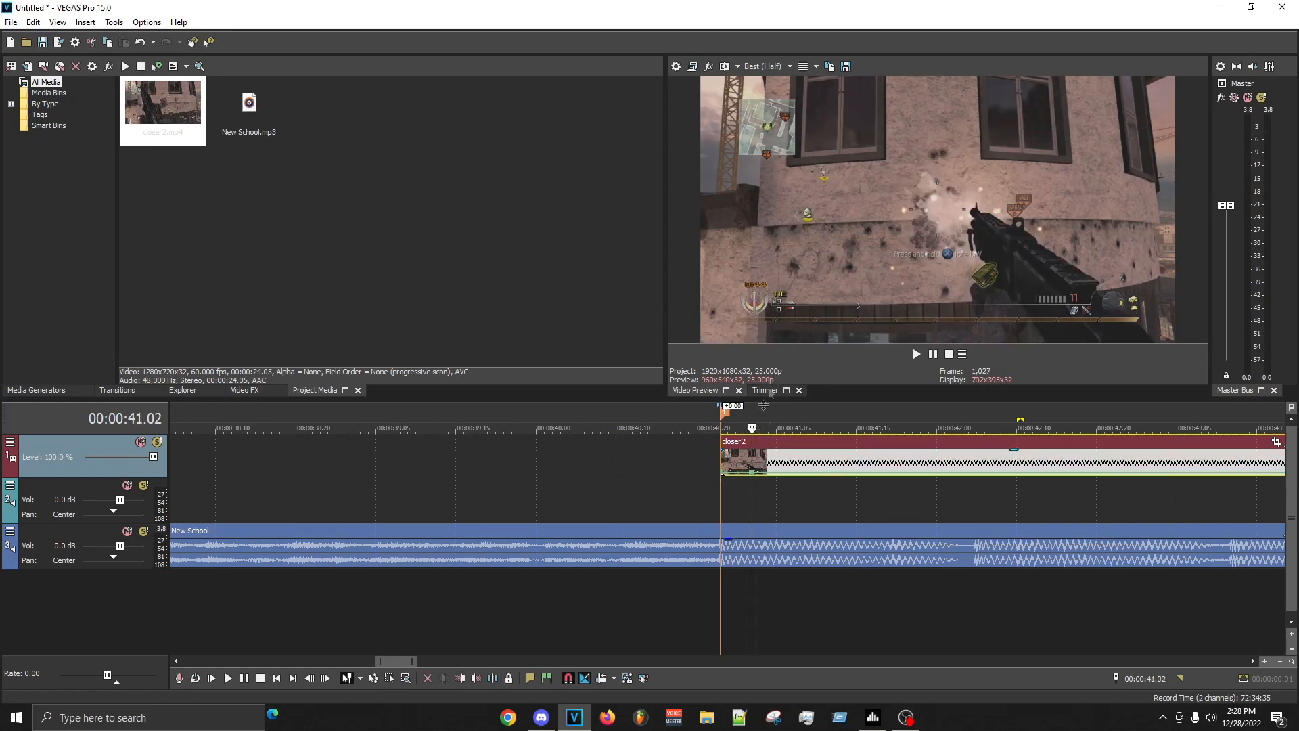
key(space)
key(space)
- Set the velocity envelope point at 00:00:41.04 to 24% and play back the clip against the music
right_click(772, 481)
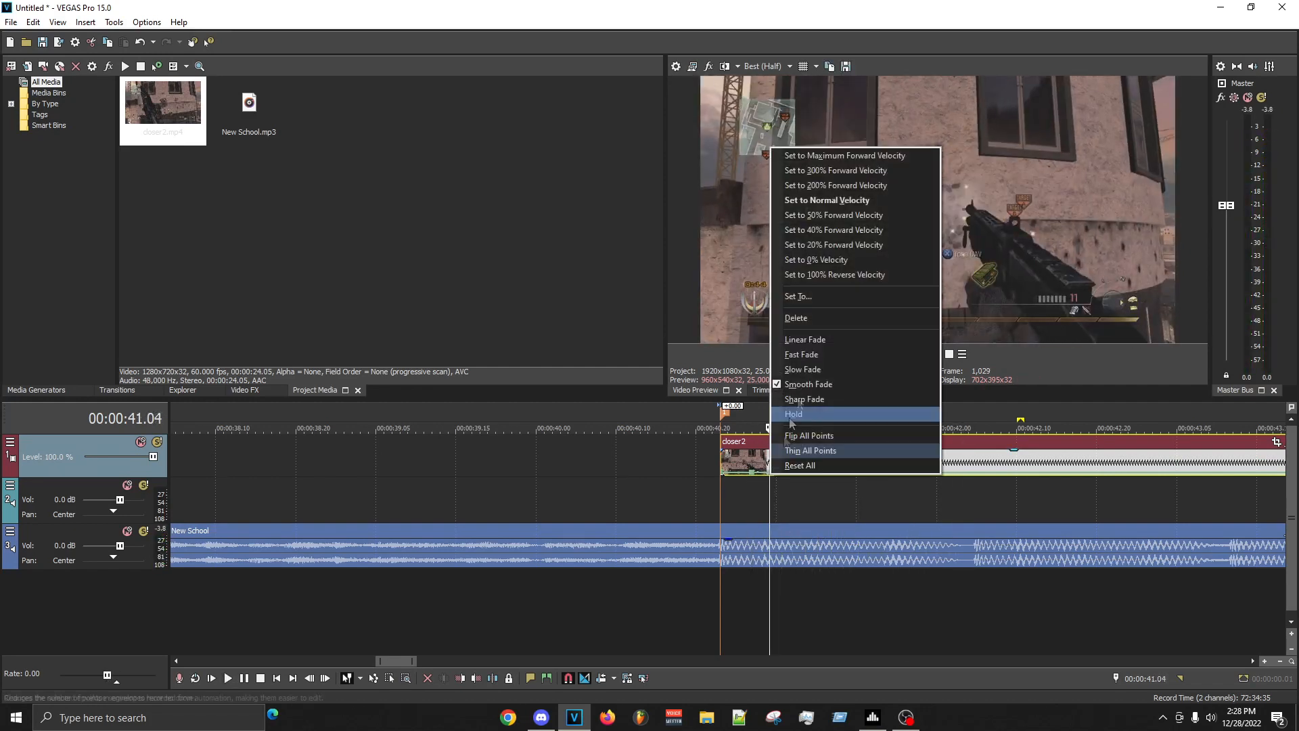
click(820, 294)
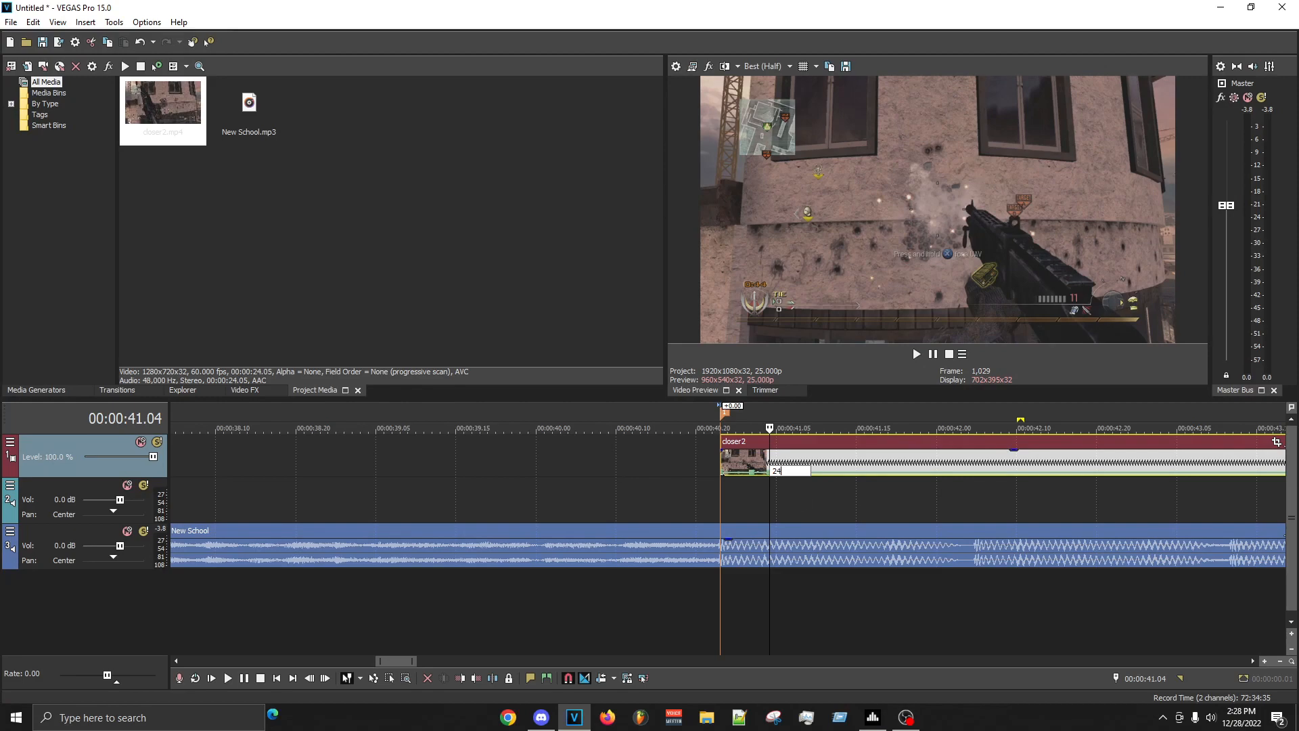
key(space)
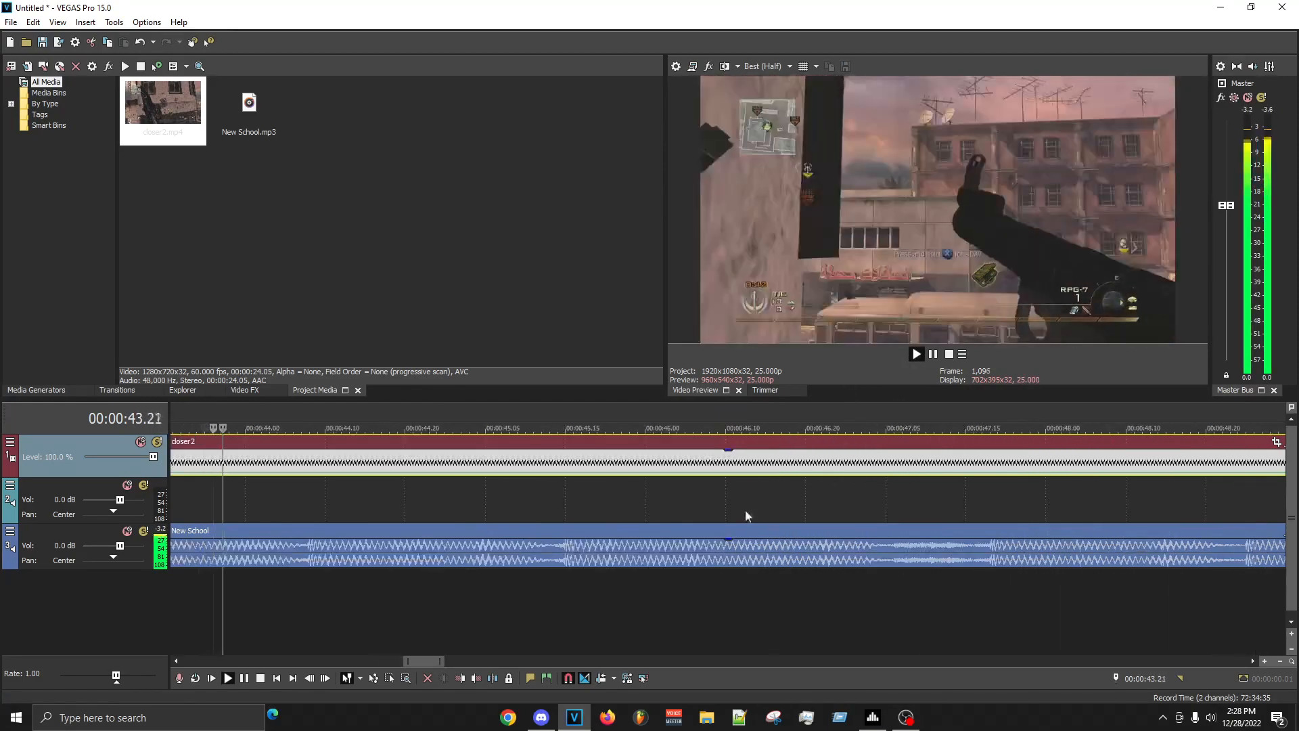
scroll(799, 475, down, 3)
key(space)
key(space)
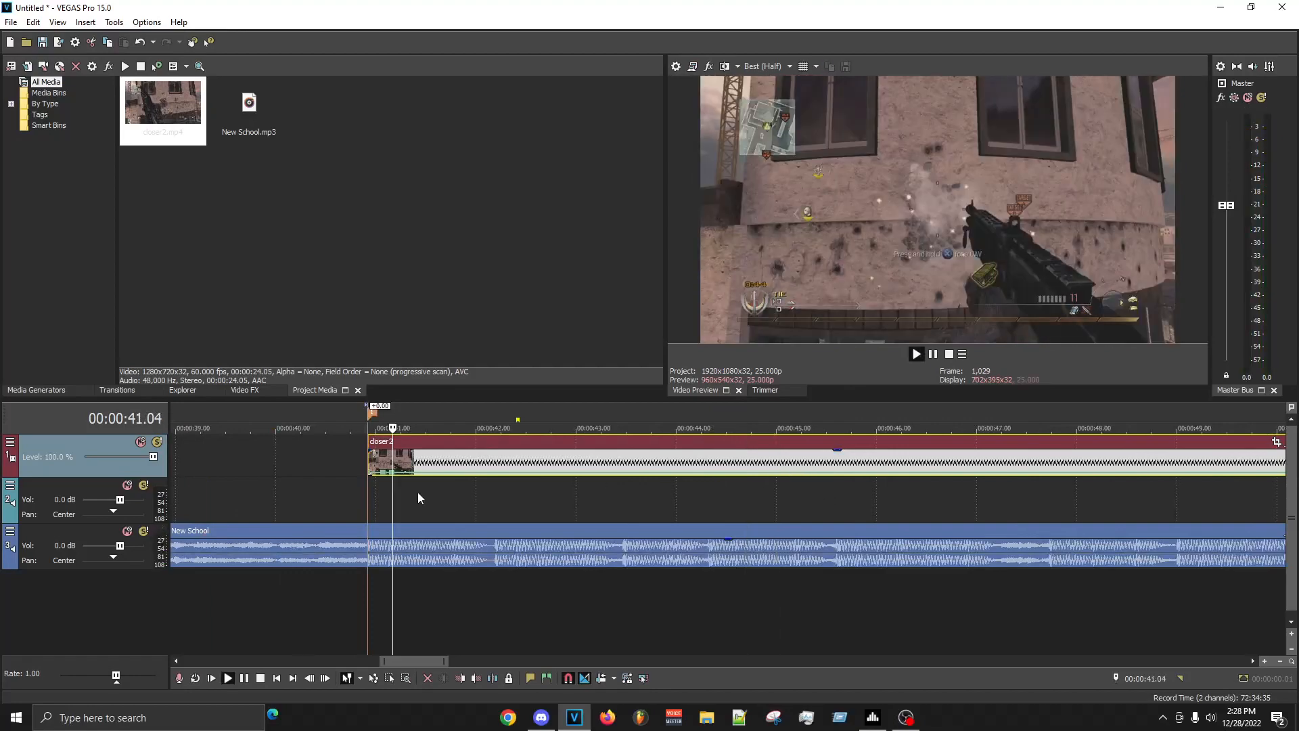
key(space)
scroll(613, 529, up, 2)
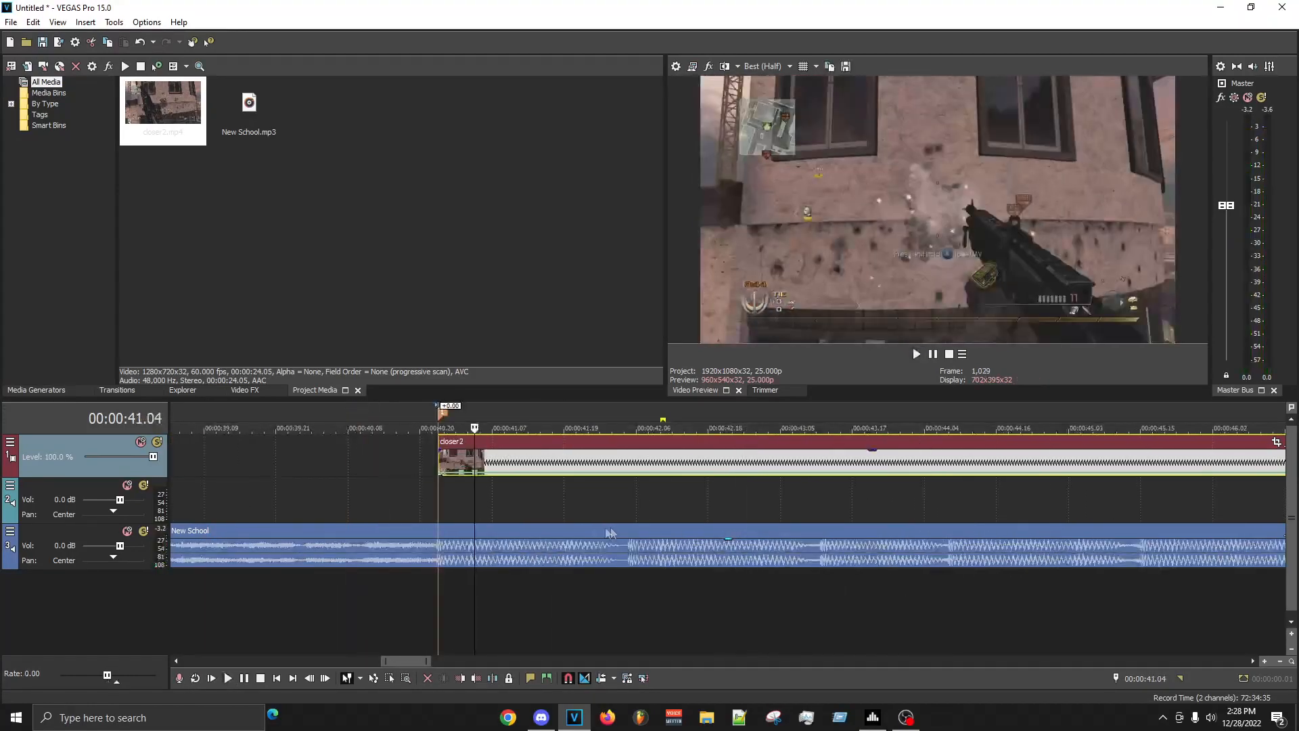
- Set the velocity envelope point at 00:00:41.04 to 25% and play back the sync
right_click(479, 477)
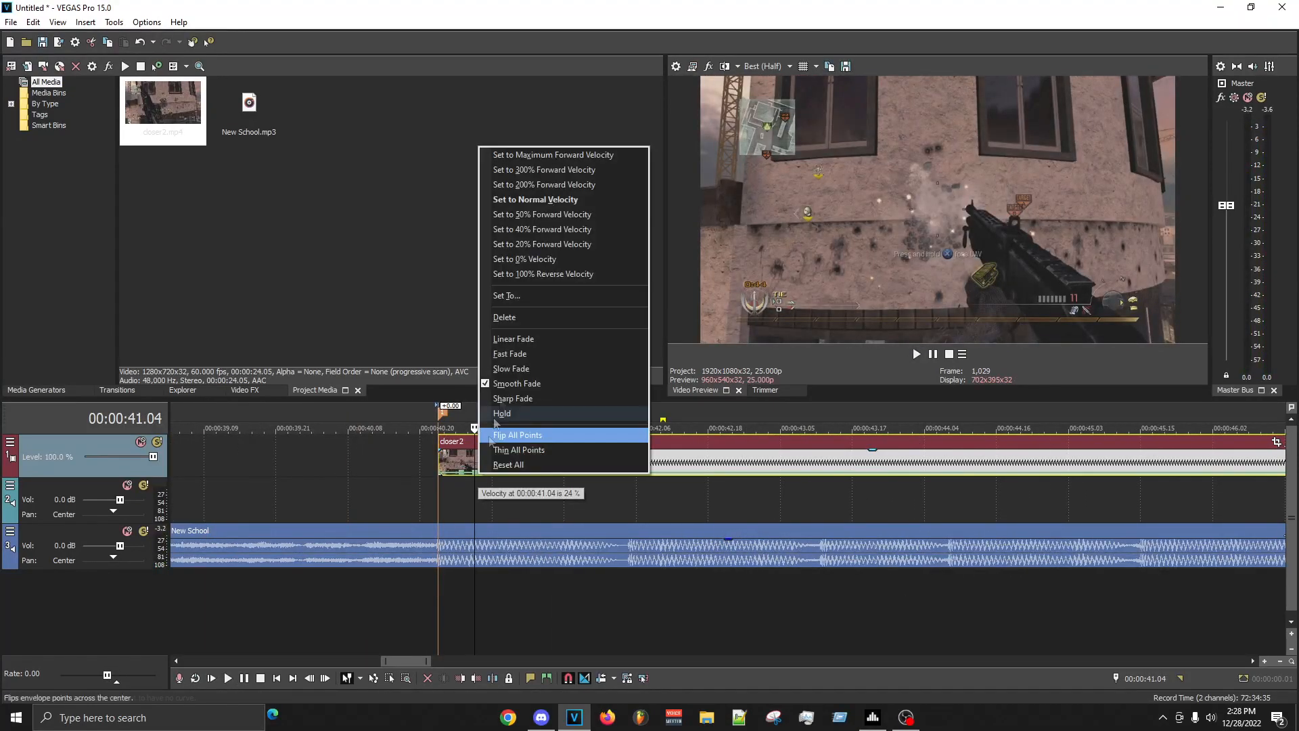
click(533, 293)
text(25)
key(Return)
key(space)
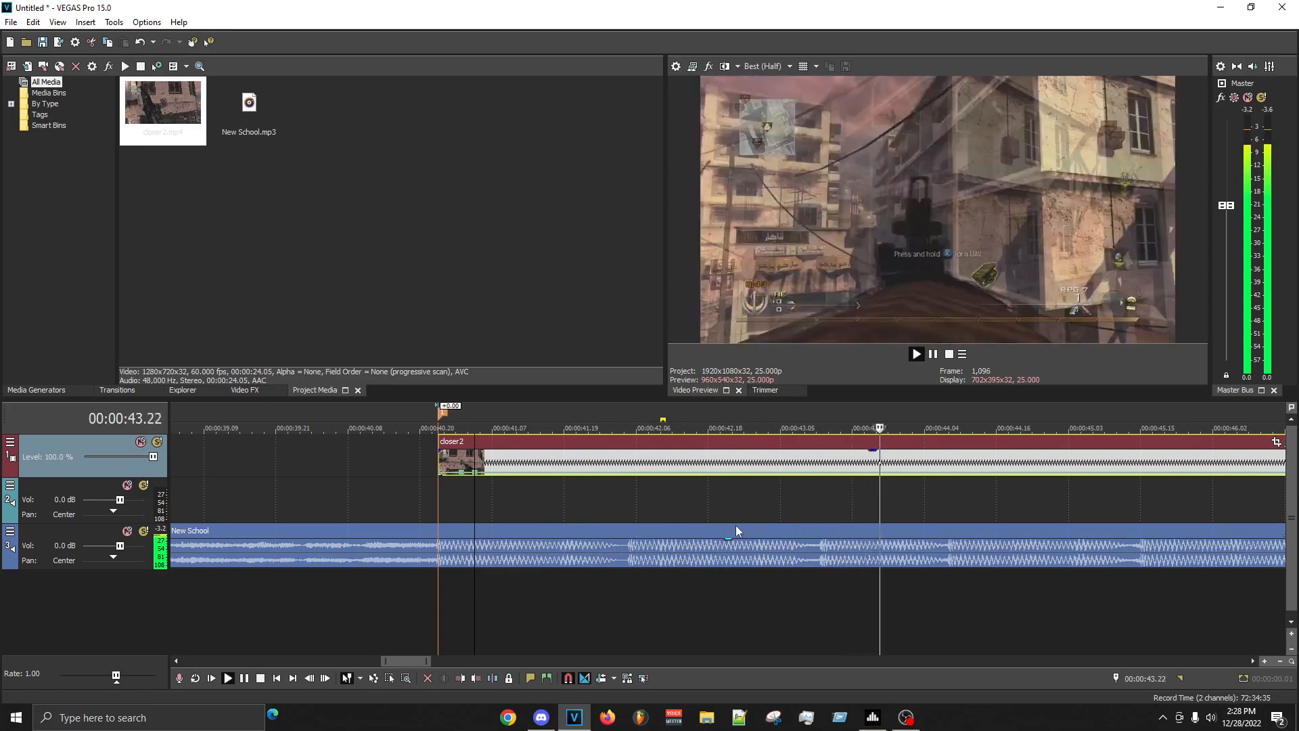
key(space)
key(space)
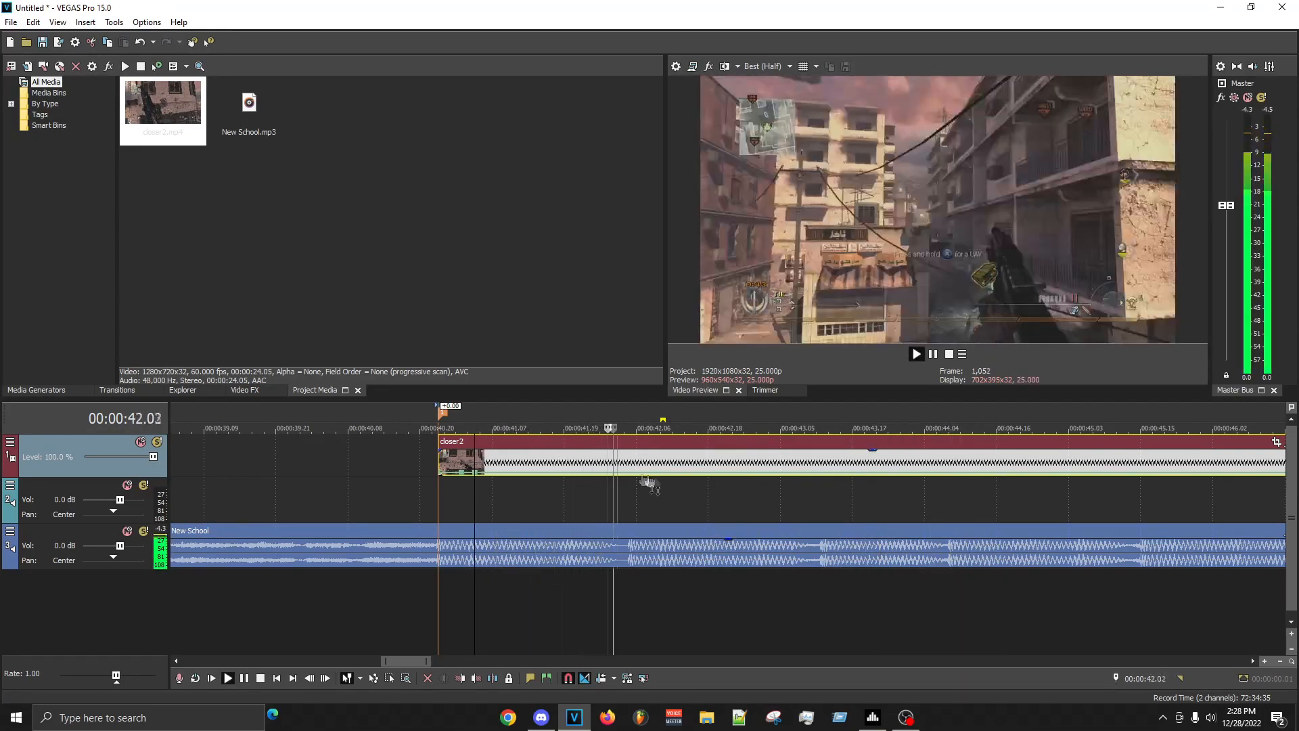
key(space)
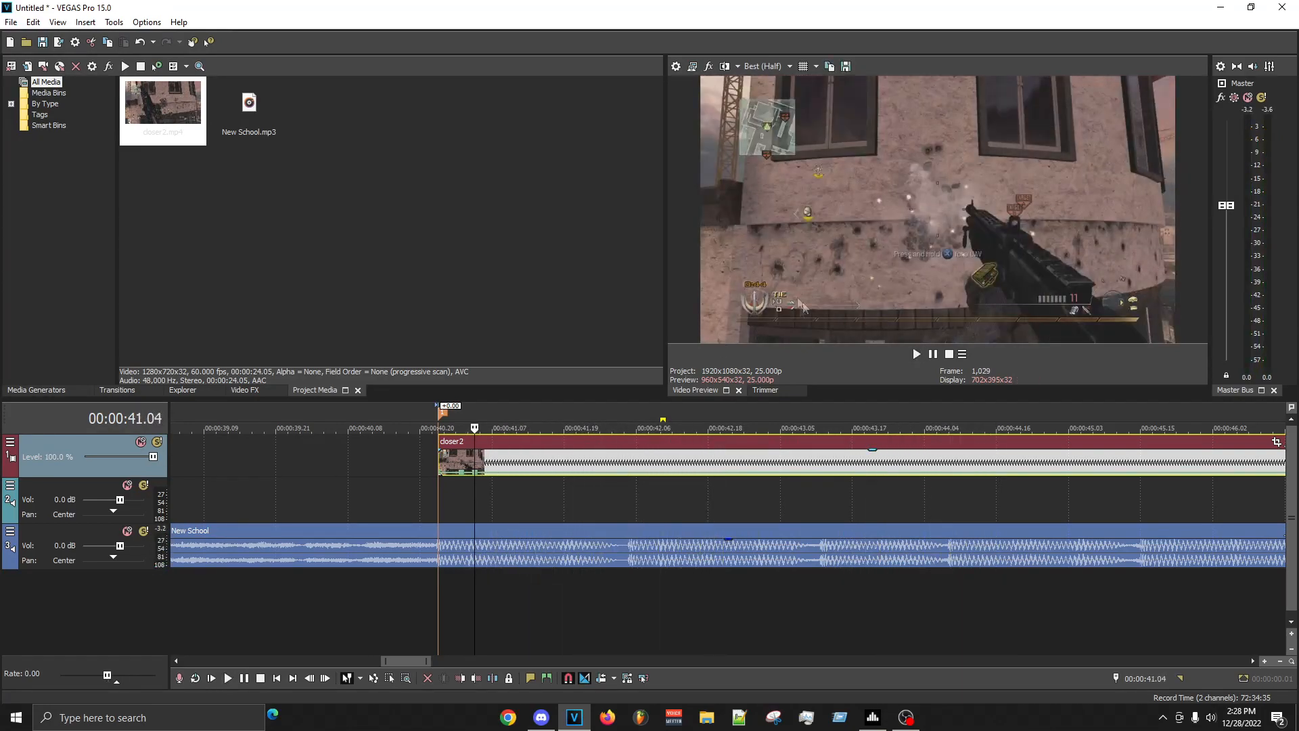
- Reapply 25% velocity to the envelope point at 00:00:41.04 and review the preset velocities offered for it
right_click(477, 473)
click(548, 291)
text(25)
key(Return)
scroll(720, 482, up, 1)
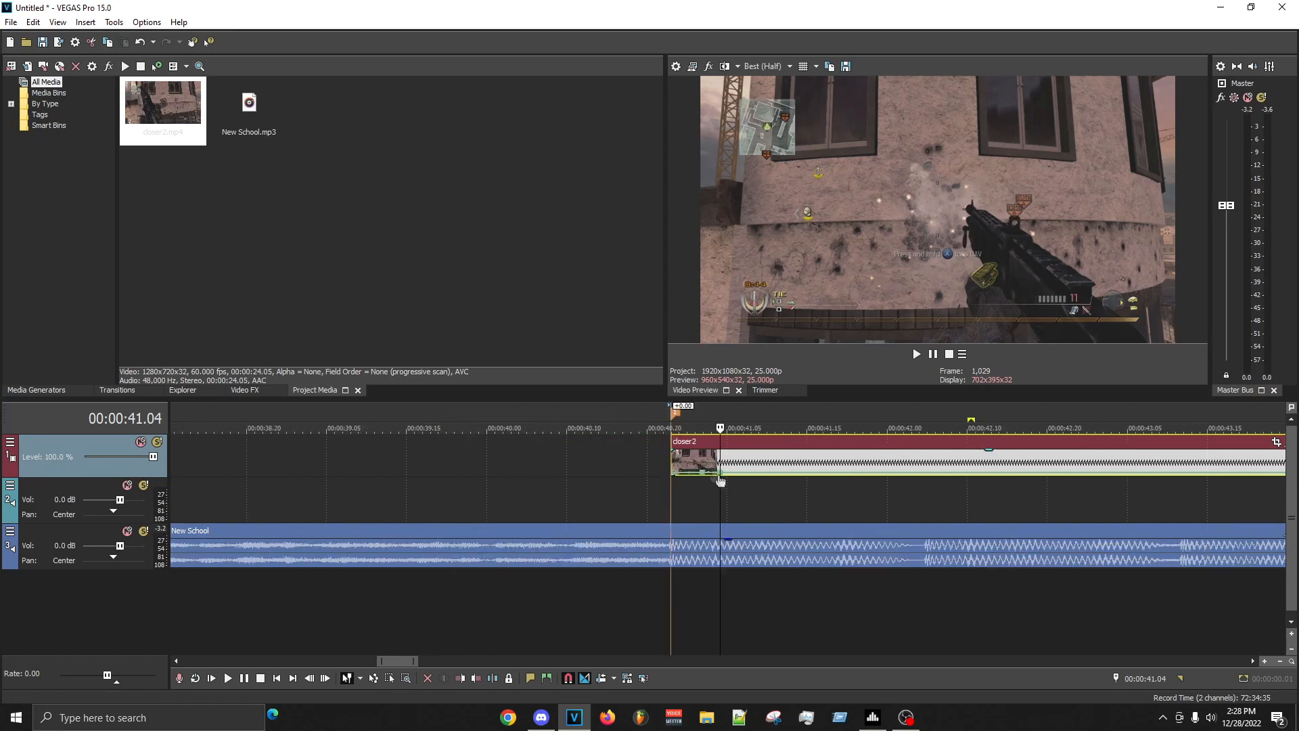
scroll(752, 495, up, 2)
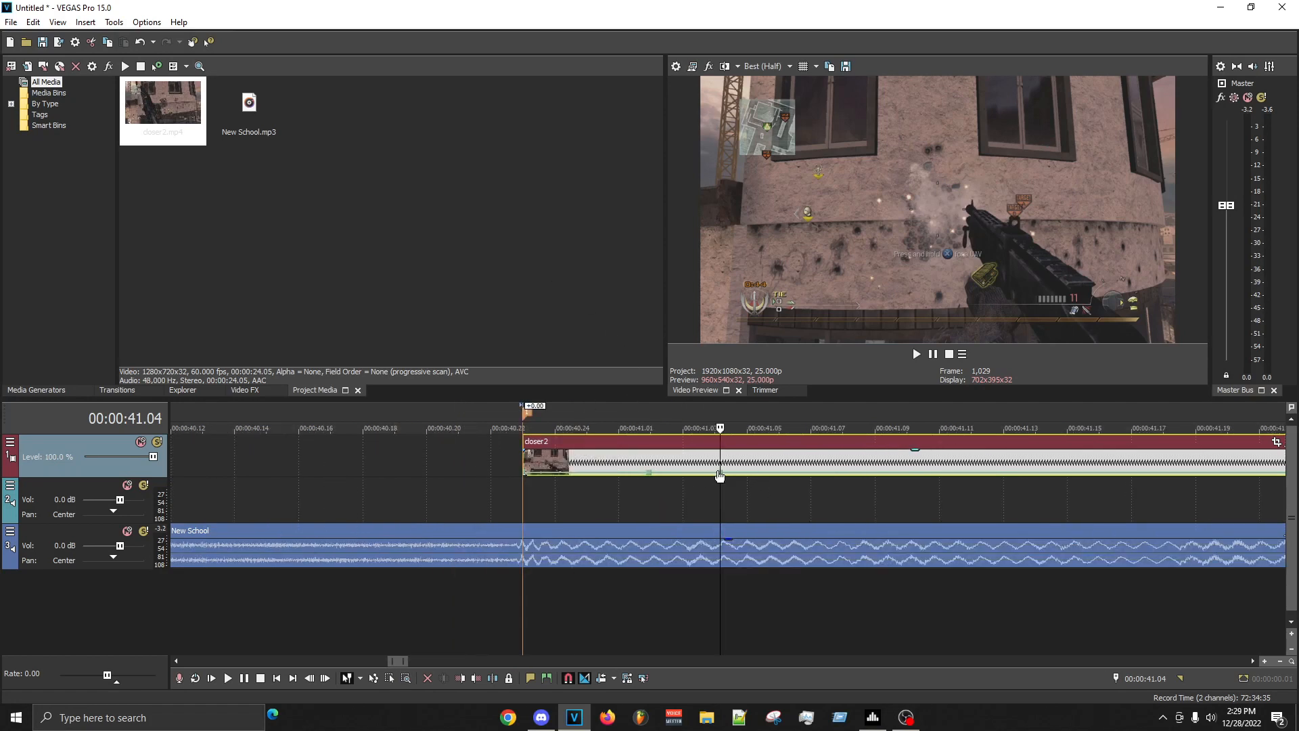
right_click(720, 474)
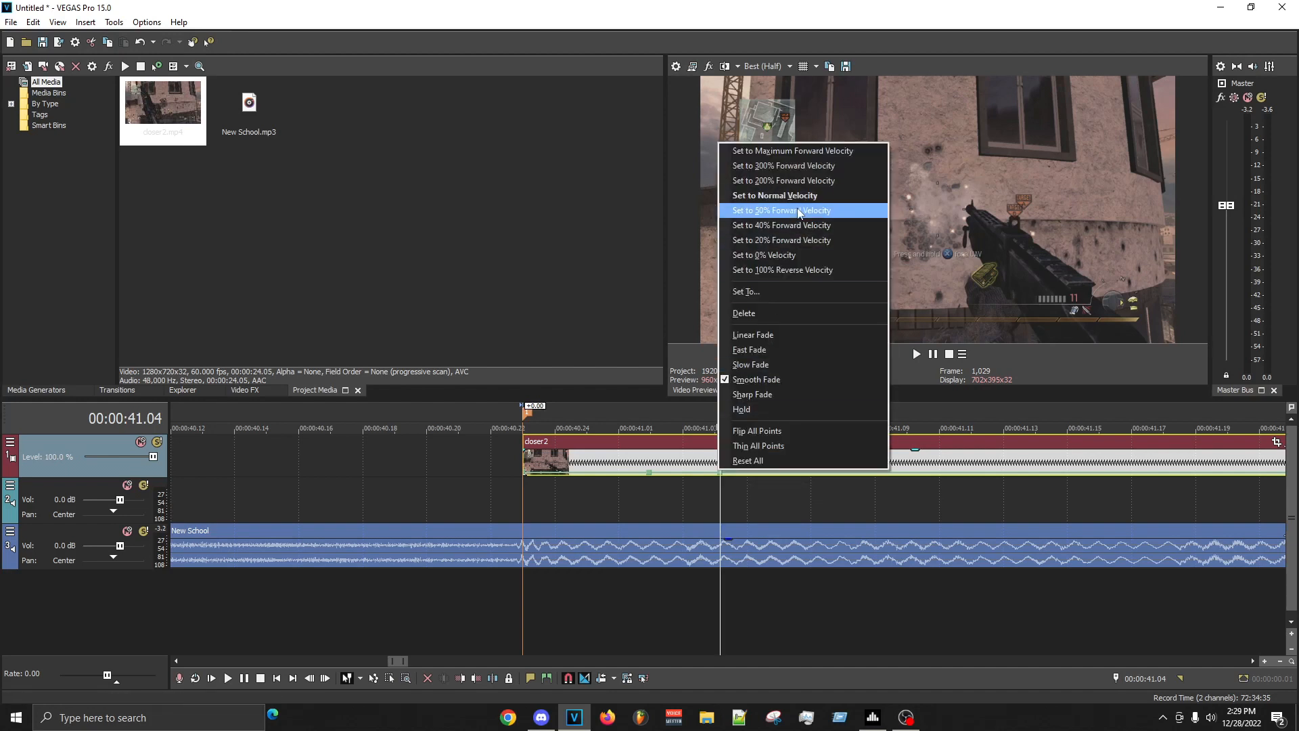
click(784, 4)
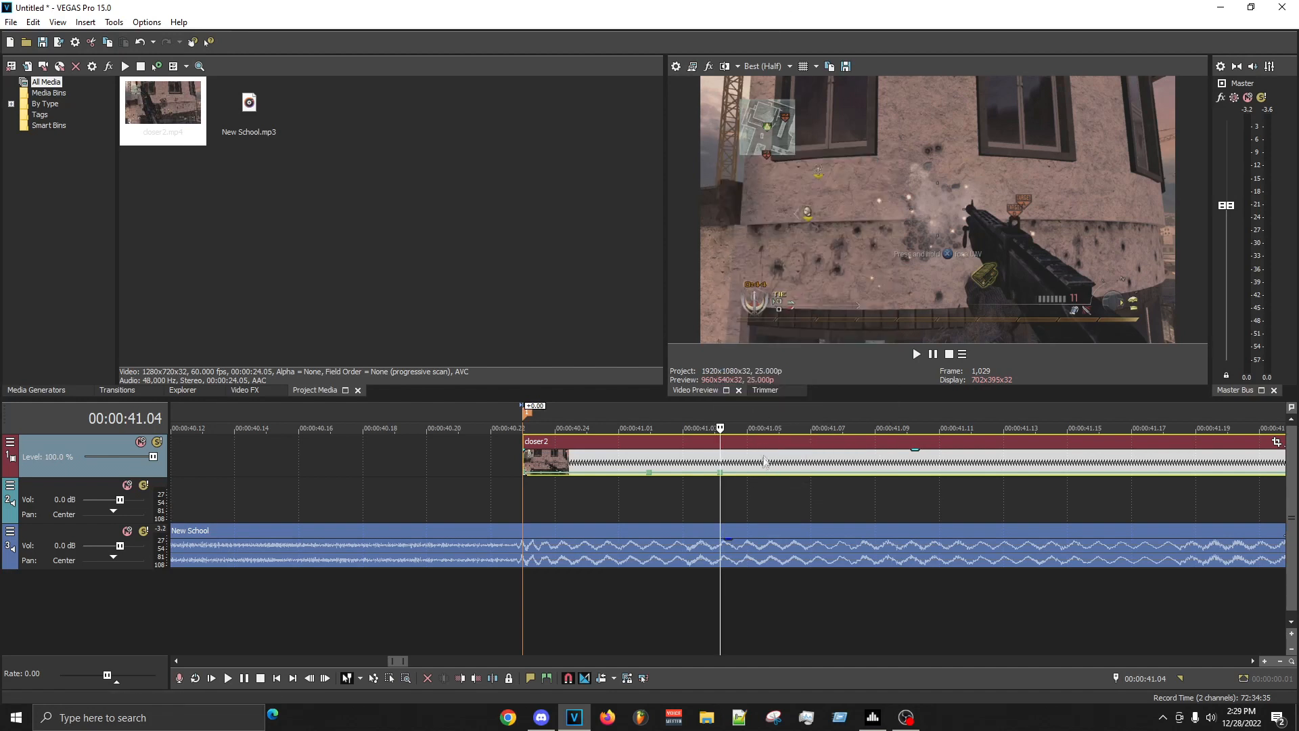
click(722, 467)
mouse_move(722, 476)
scroll(896, 486, down, 8)
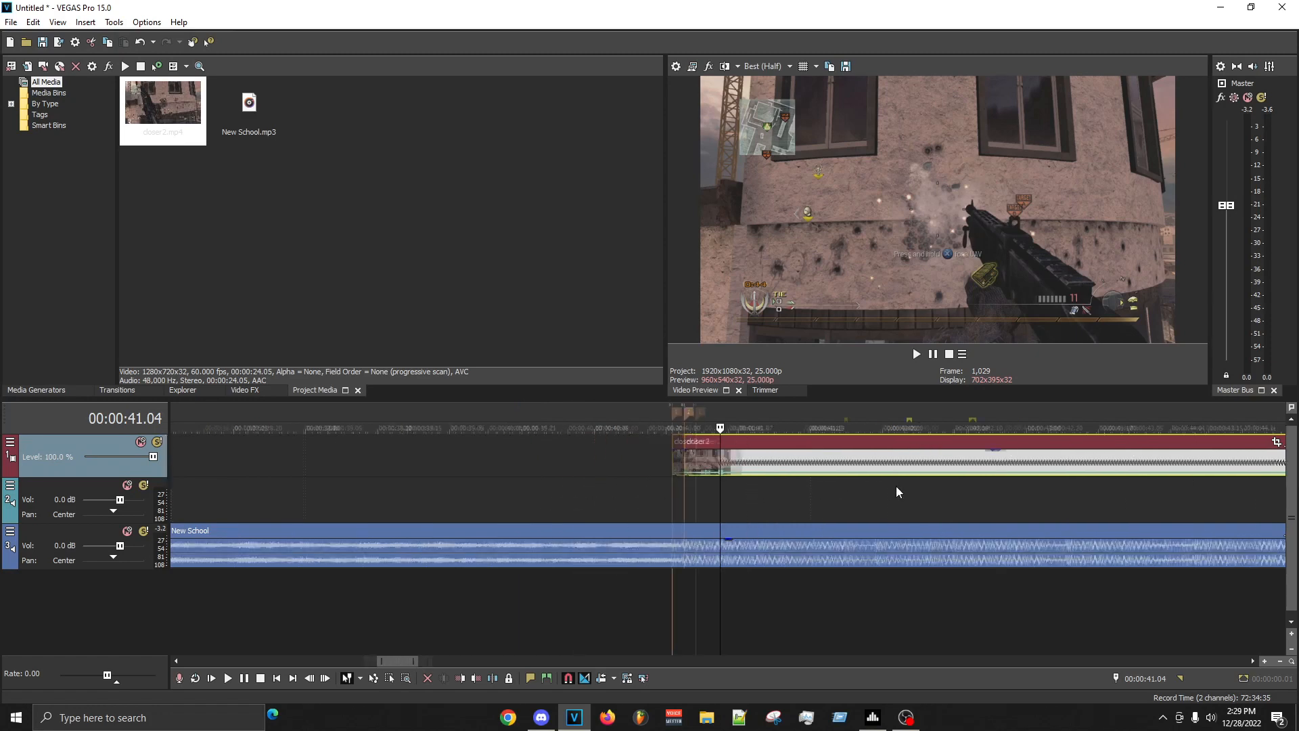
- Examine where the New School beat following the drop falls against the closer2 clip, moving the playhead along the waveform
click(739, 497)
click(788, 497)
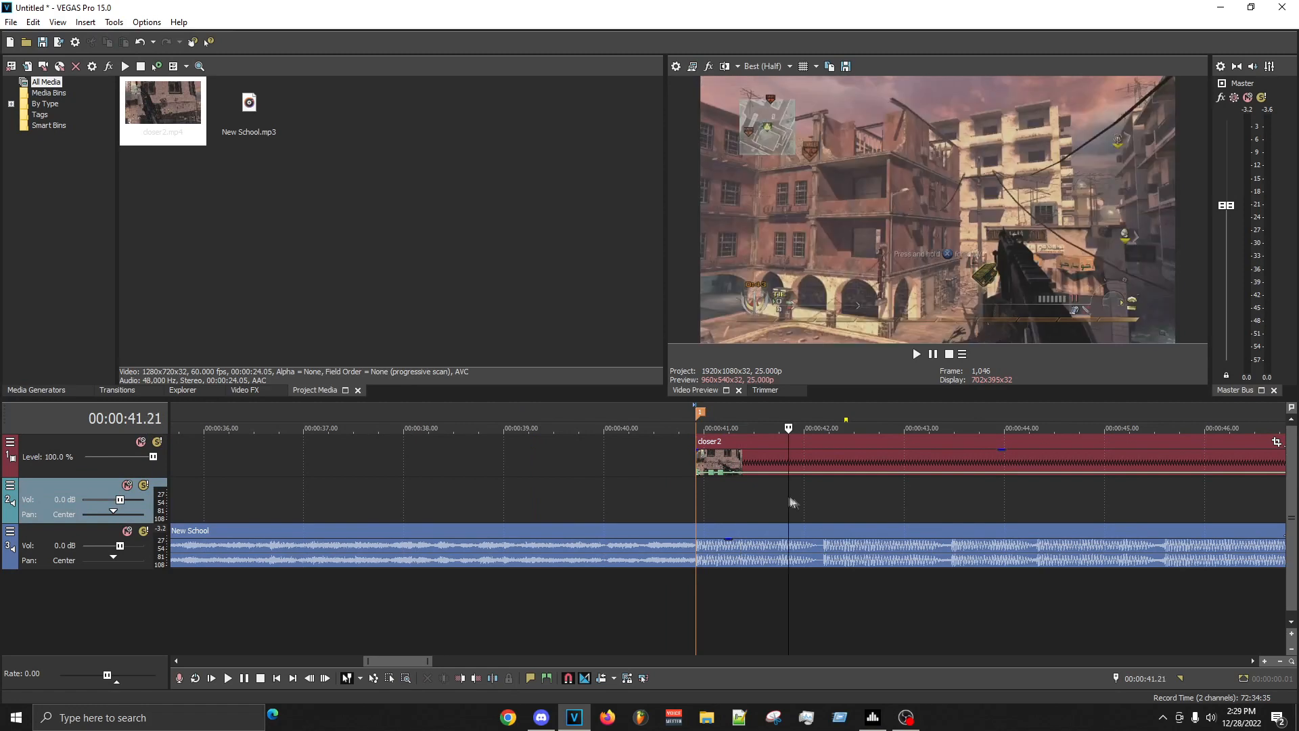
click(800, 500)
click(816, 495)
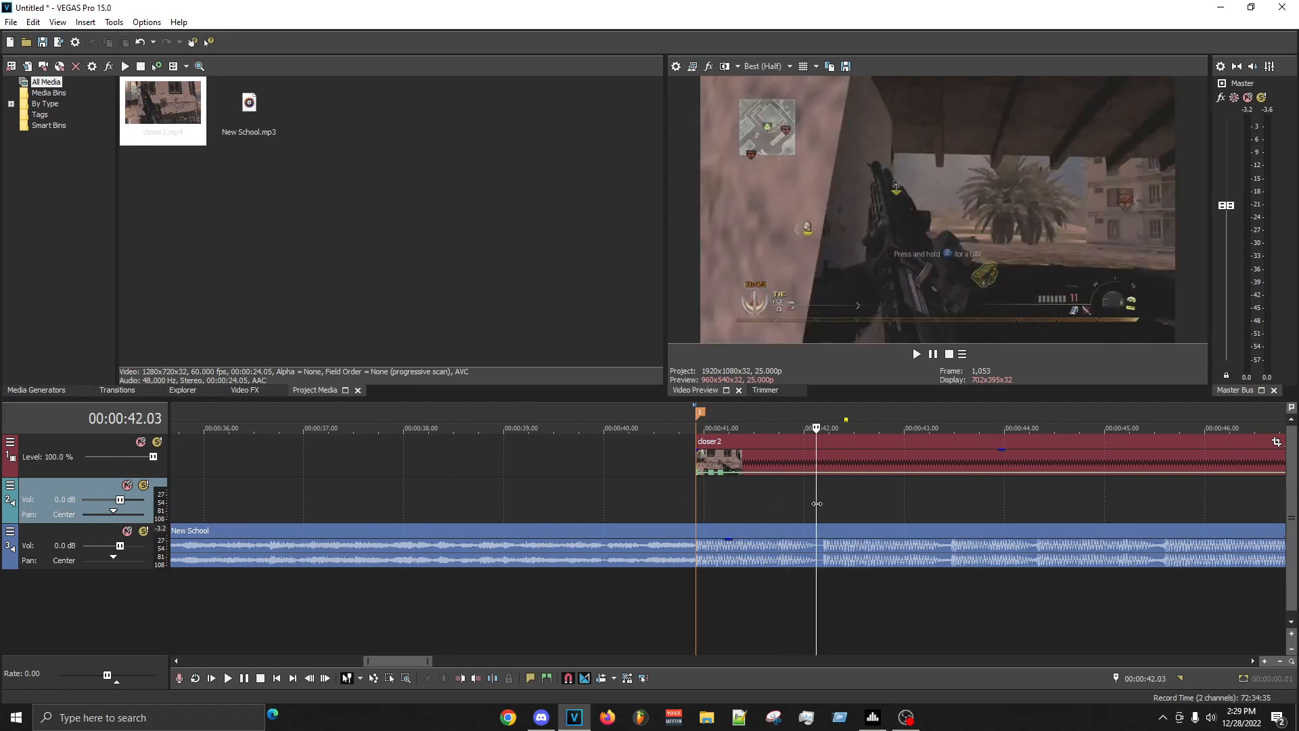
scroll(850, 505, up, 4)
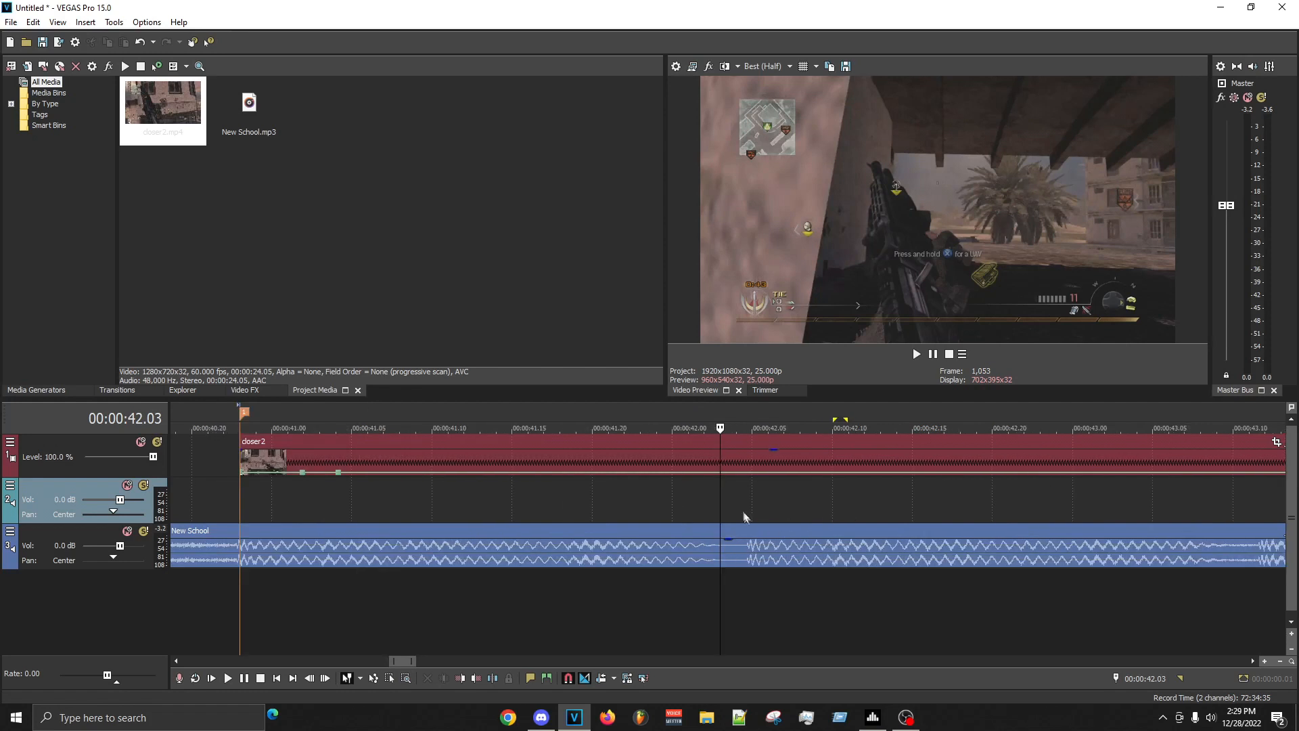
click(750, 514)
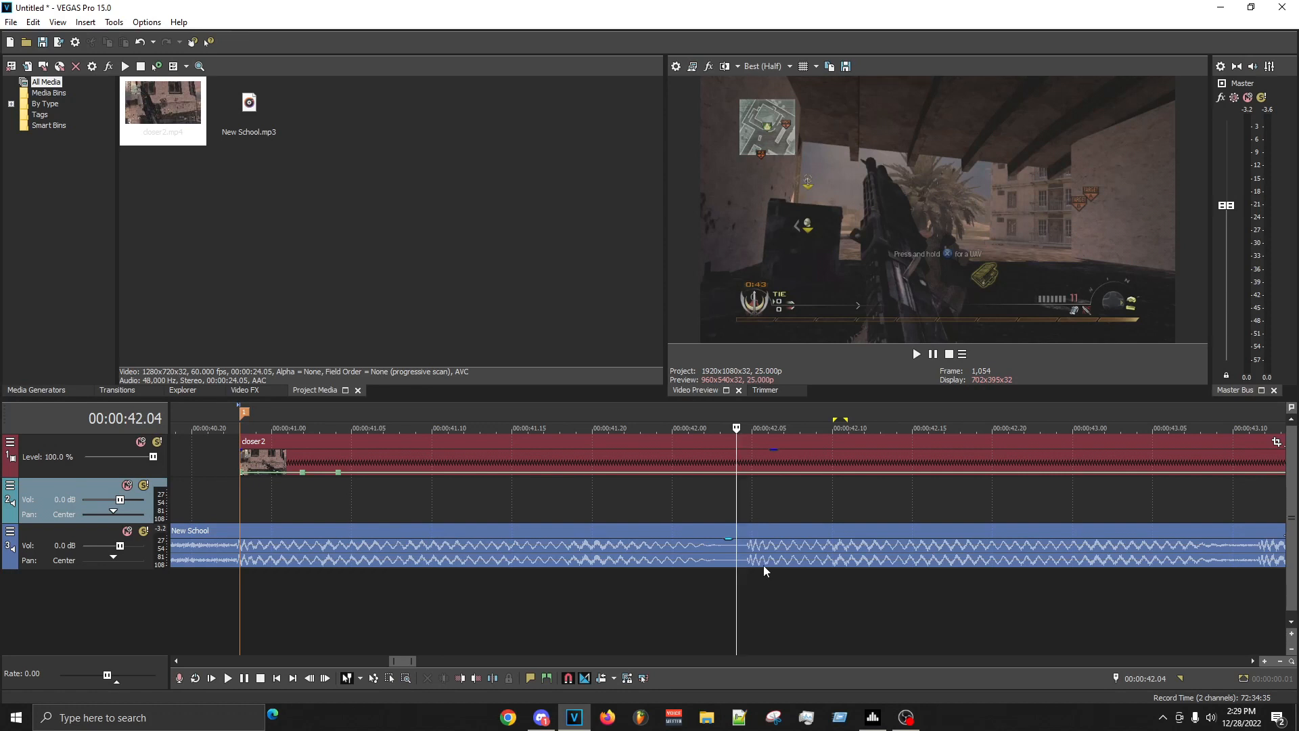
click(223, 501)
scroll(634, 482, down, 3)
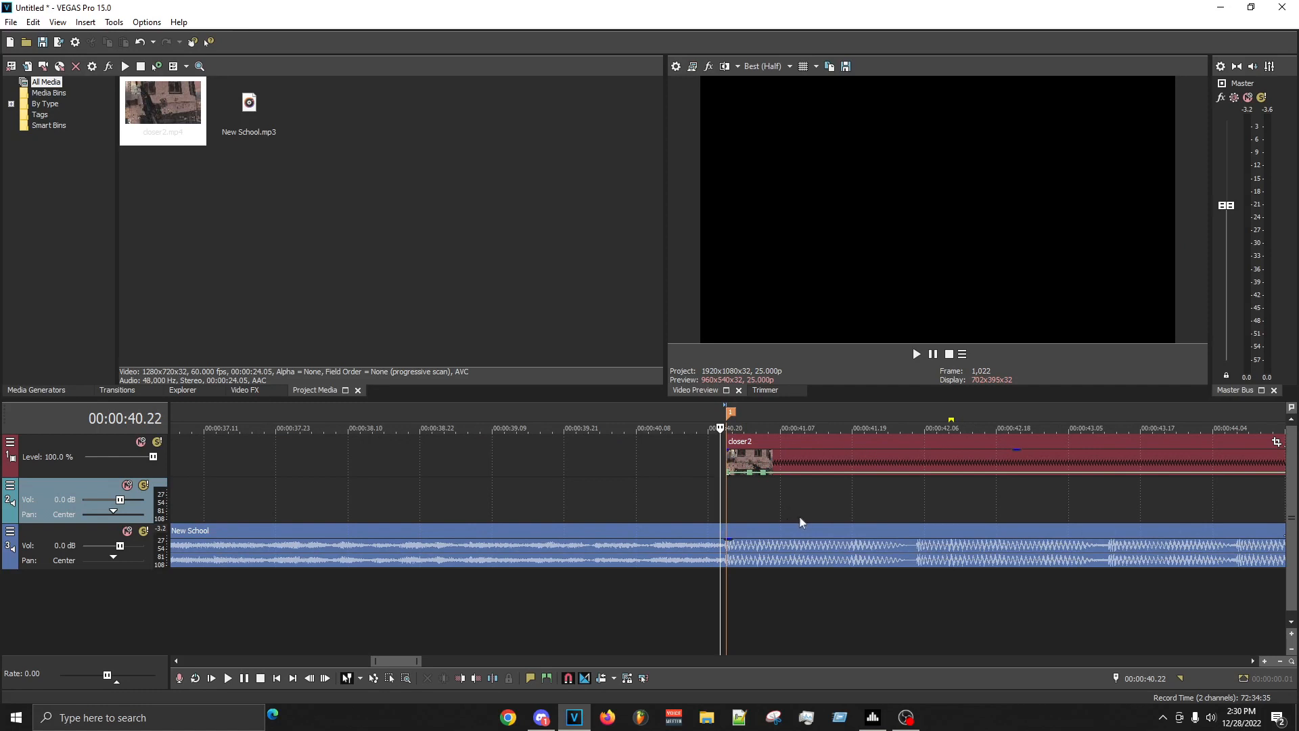
click(918, 552)
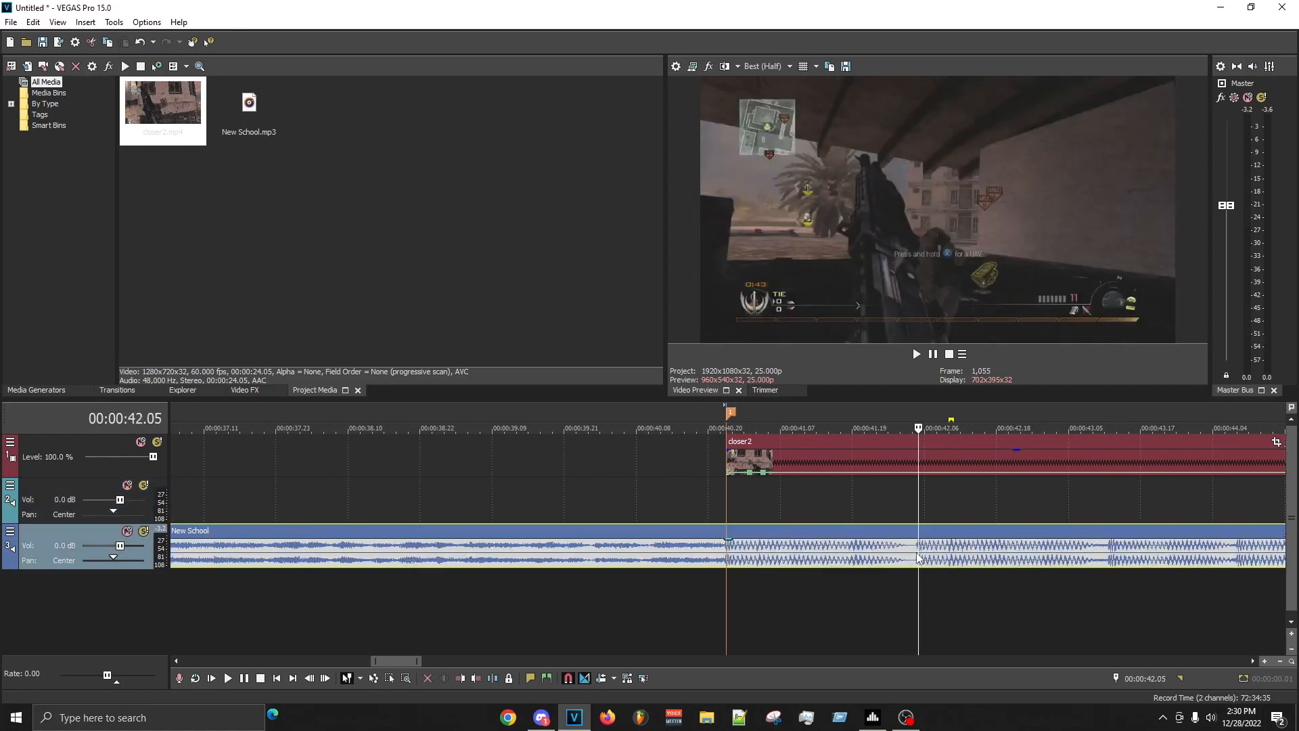
click(702, 501)
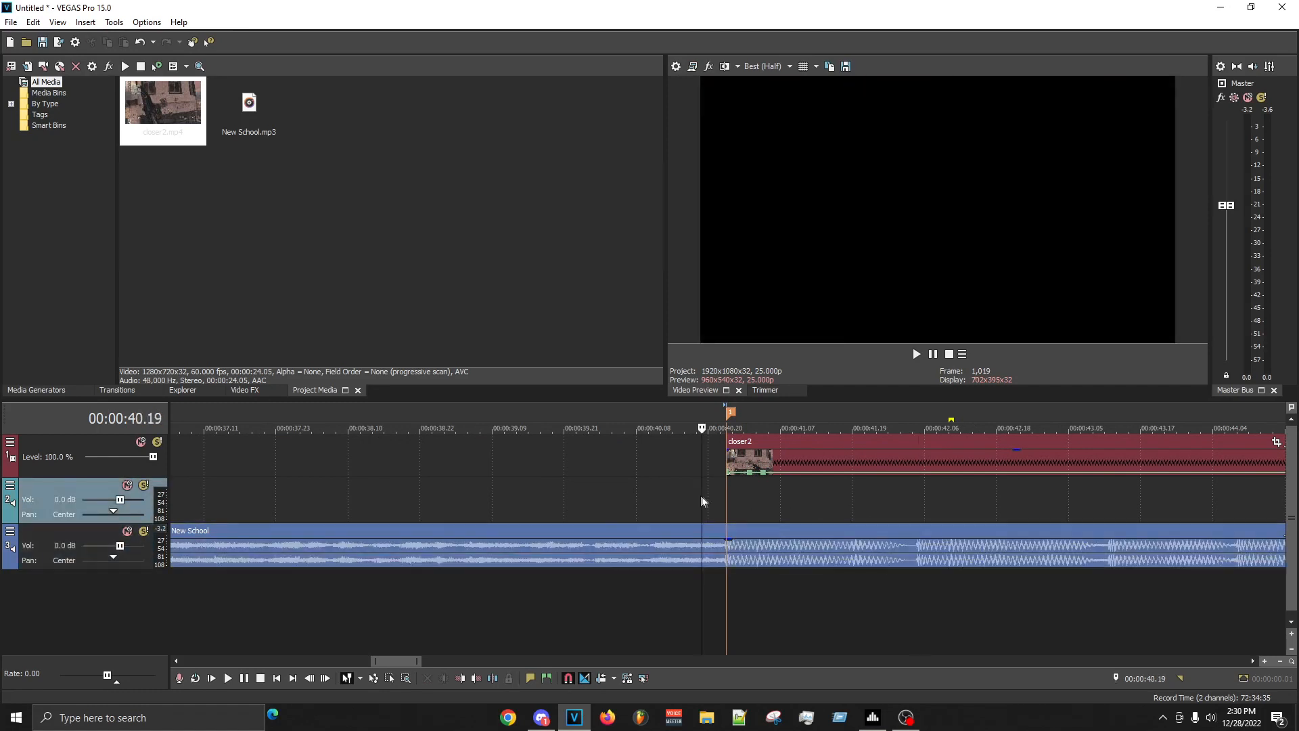
click(922, 547)
scroll(1010, 550, right, 3)
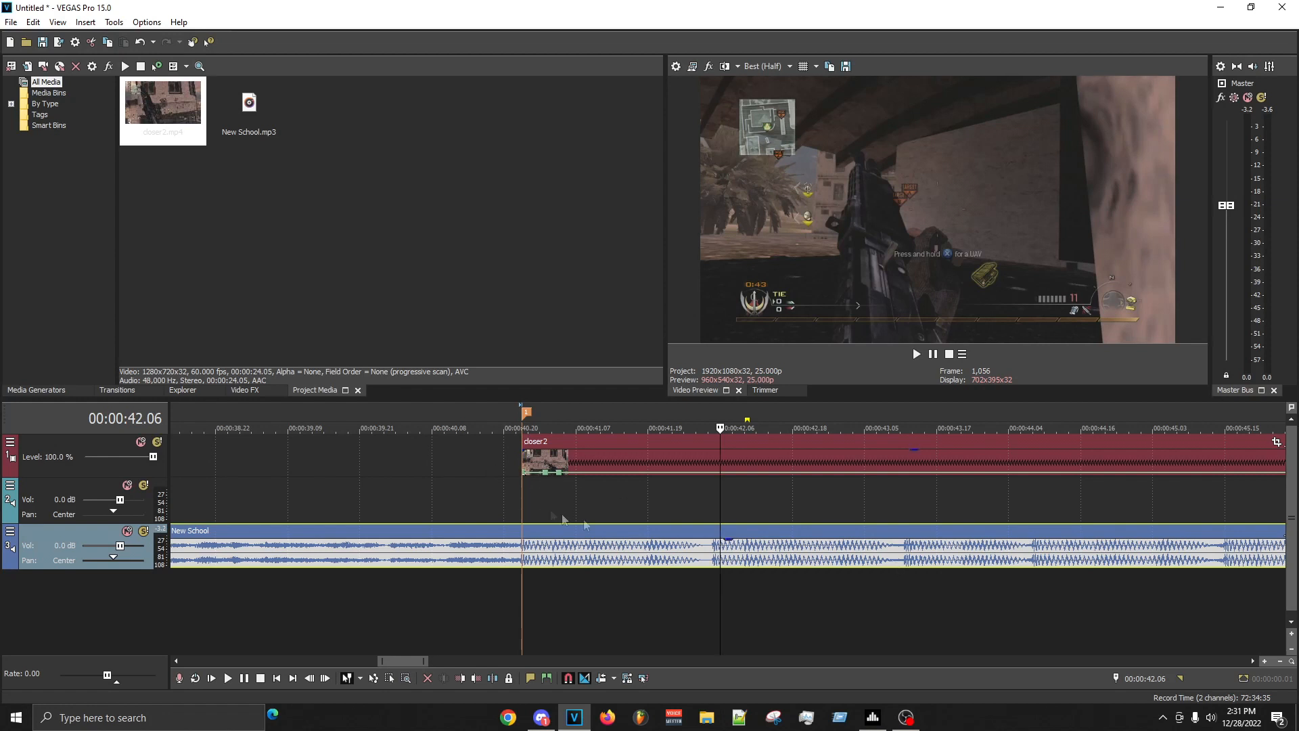
- Play back from just before the drop and place a marker on the New School beat shortly after 00:00:44
click(485, 514)
key(space)
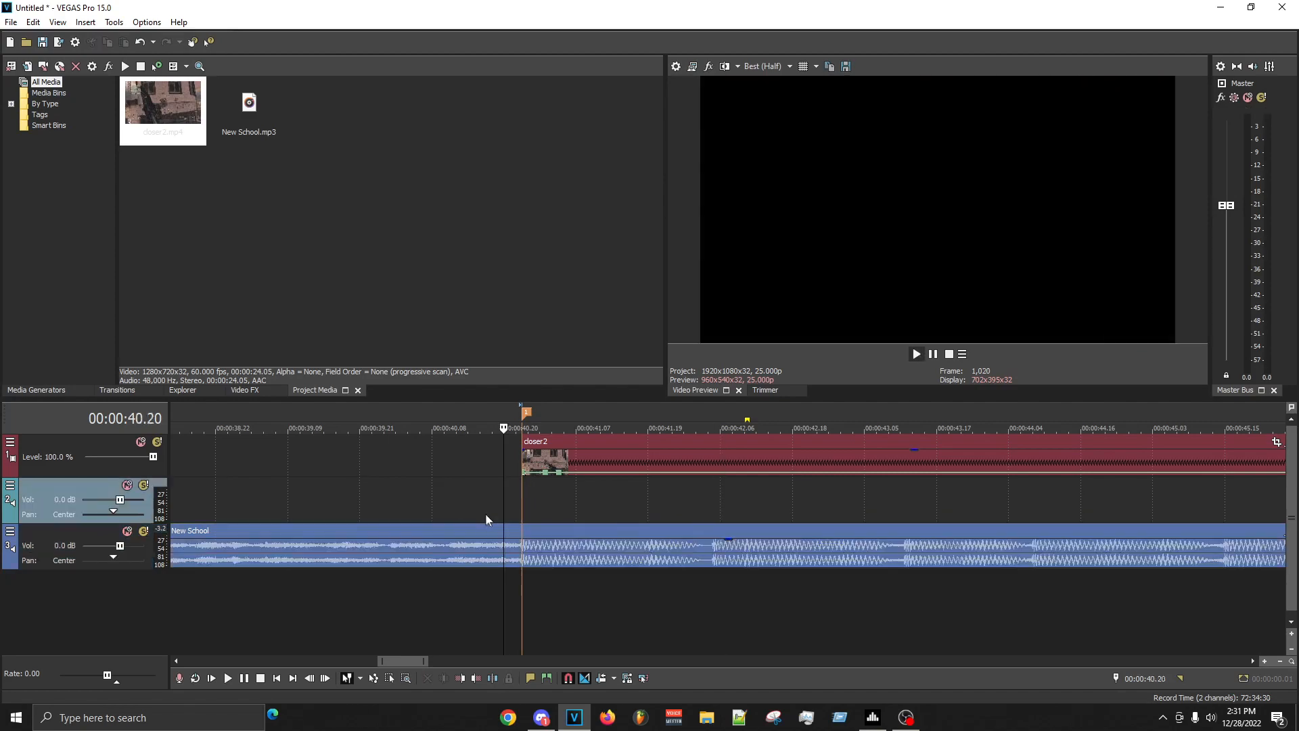
scroll(812, 527, down, 2)
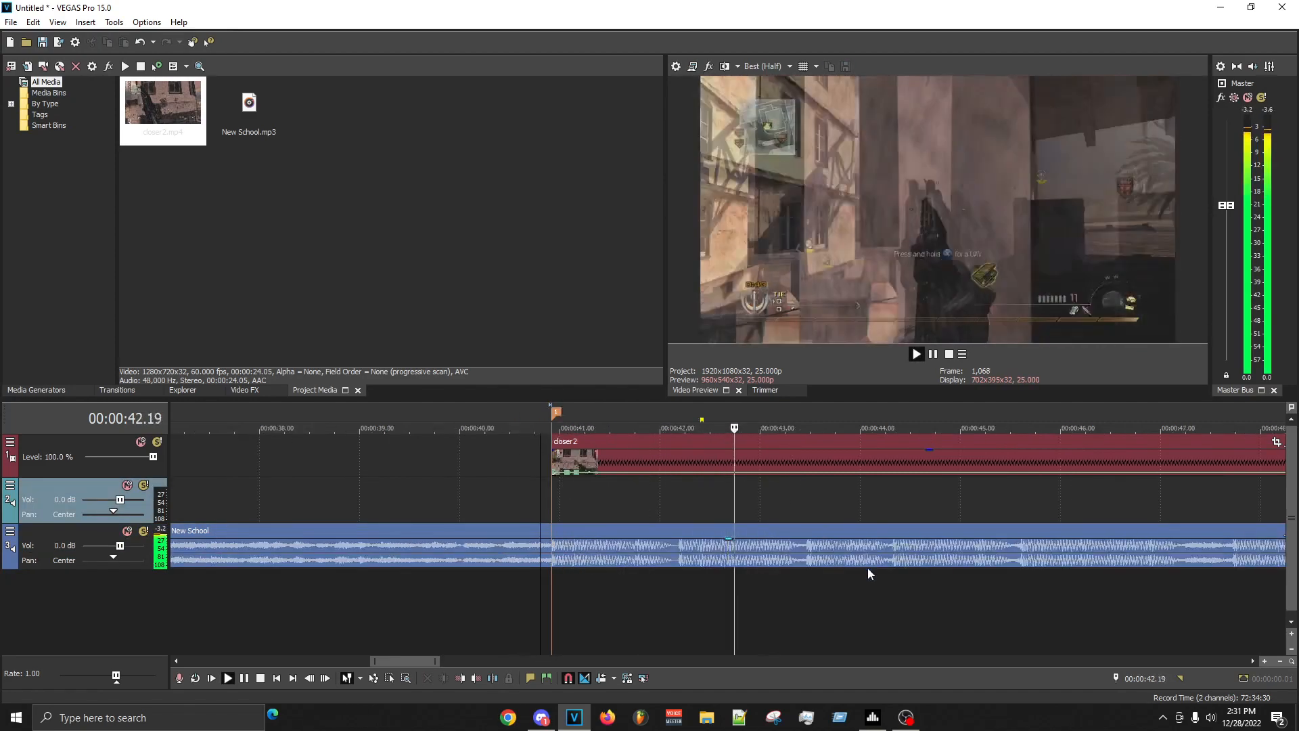
click(889, 559)
key(space)
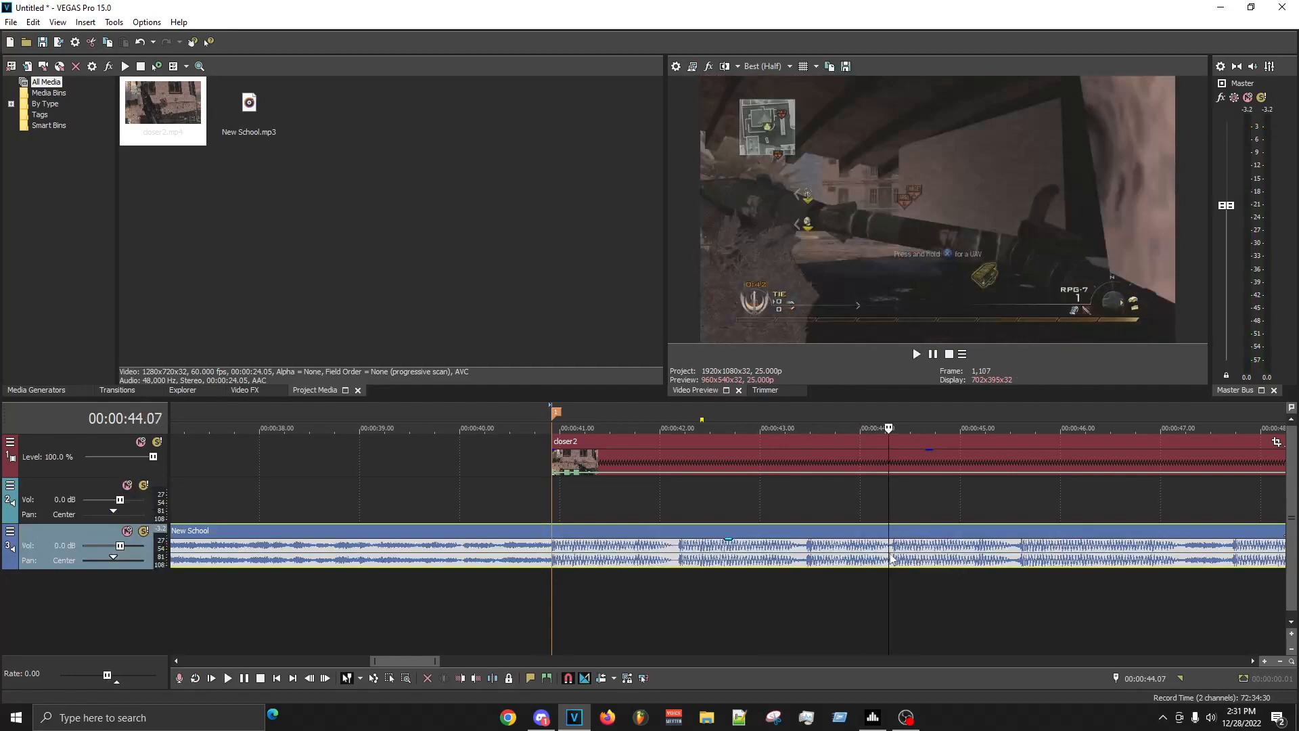
scroll(885, 561, up, 6)
key(space)
- Replay the section from the clip's start and place a marker on the beat at 00:00:43.12
key(space)
click(768, 551)
key(m)
scroll(768, 520, down, 6)
click(545, 507)
key(space)
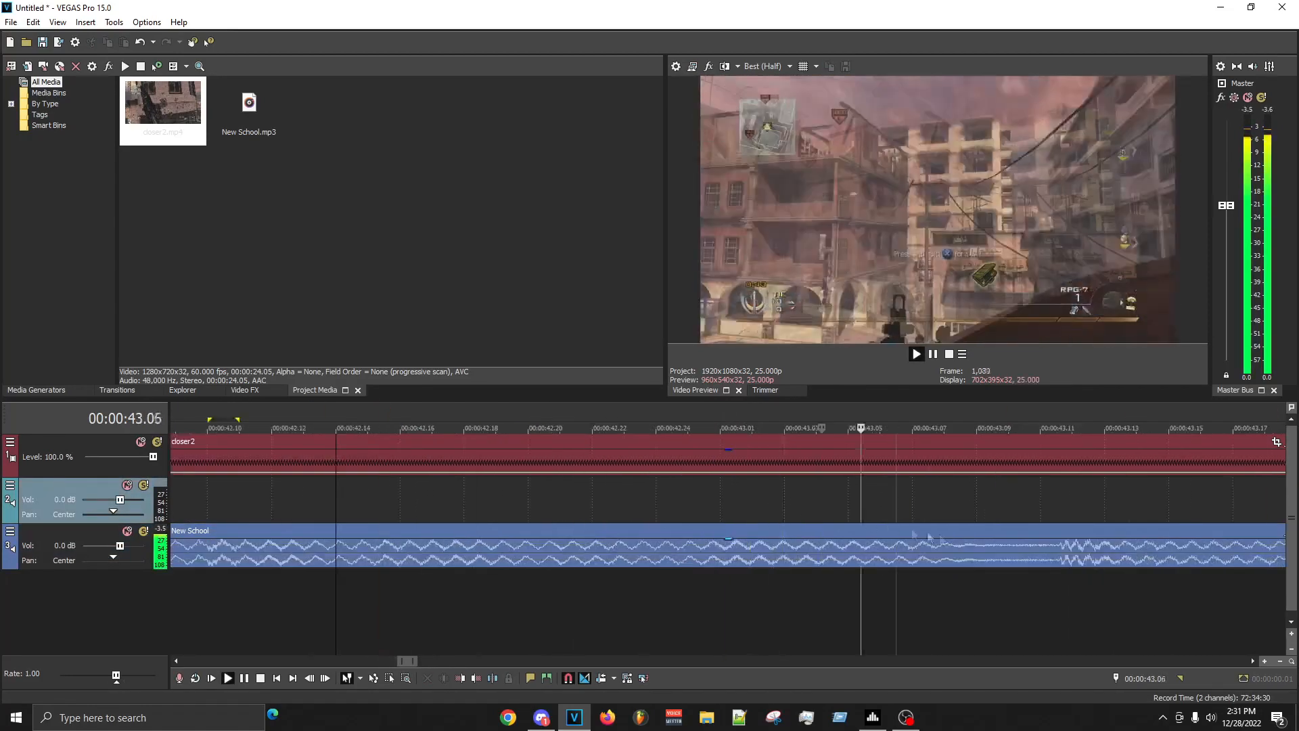
key(space)
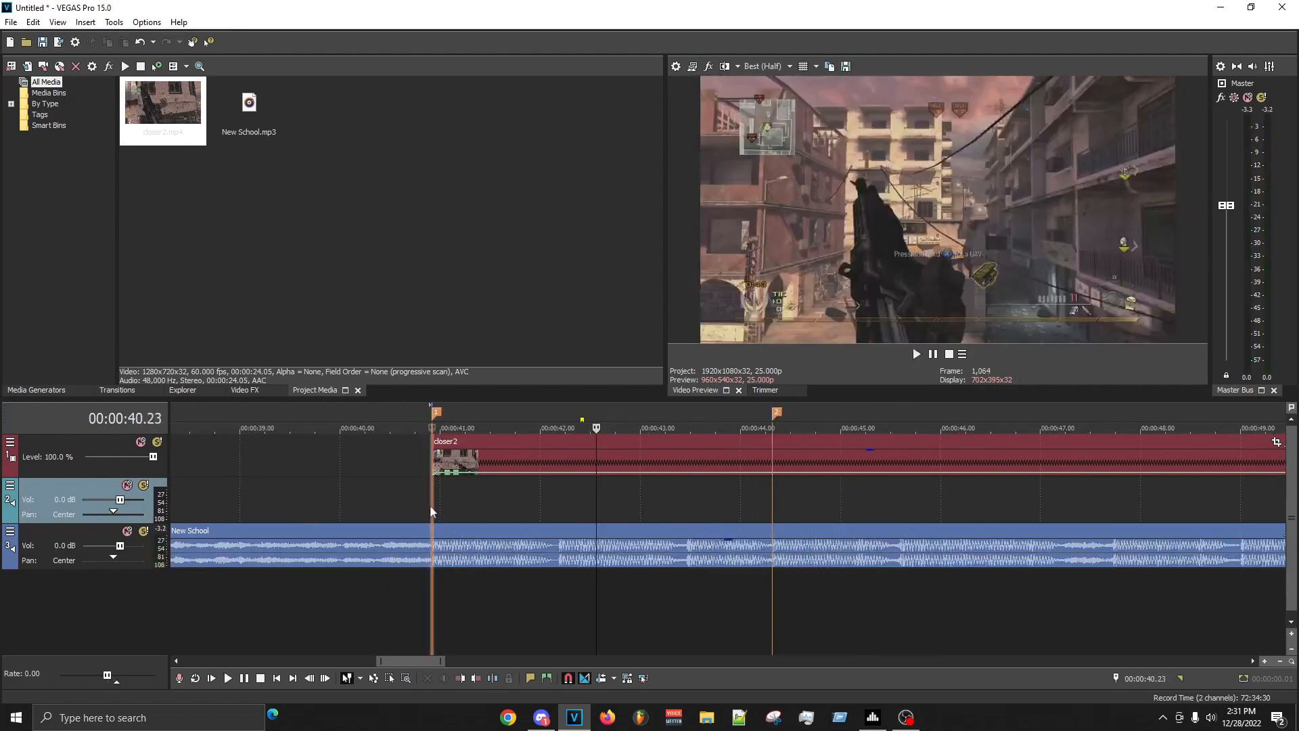
key(space)
scroll(713, 545, up, 4)
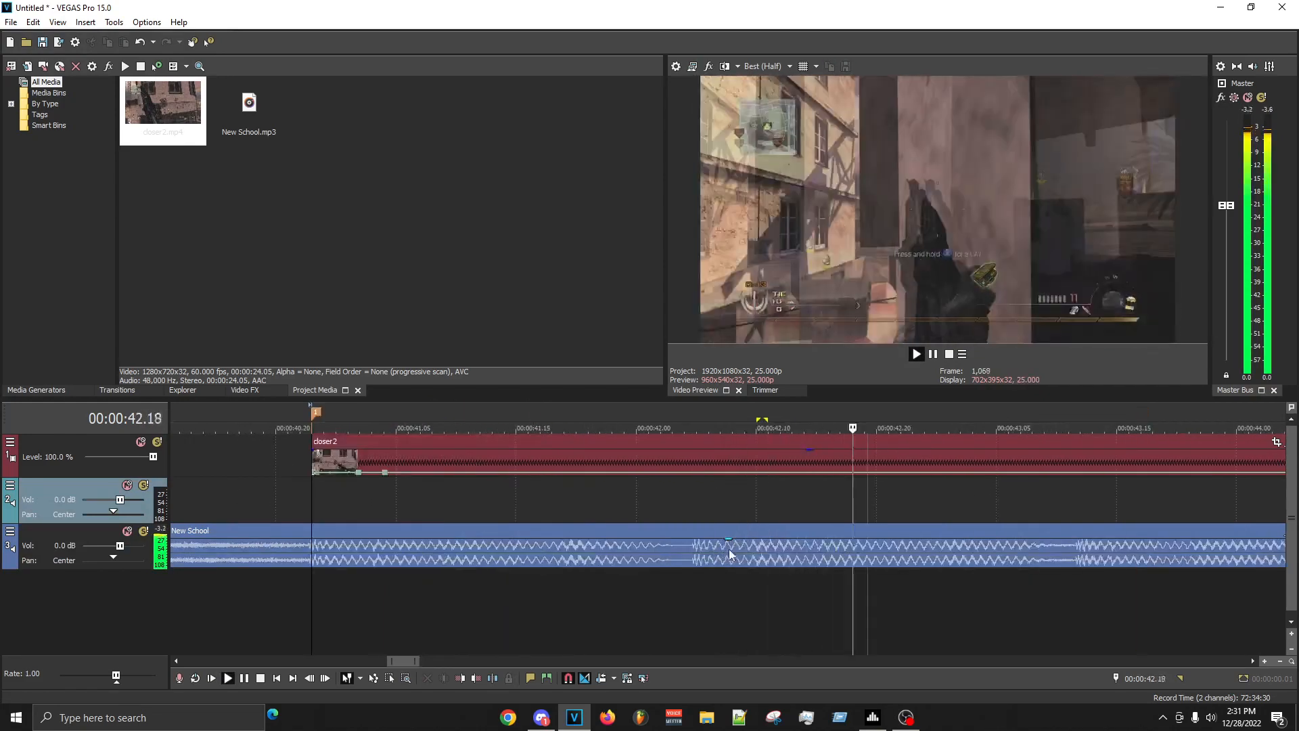
scroll(825, 547, down, 4)
key(m)
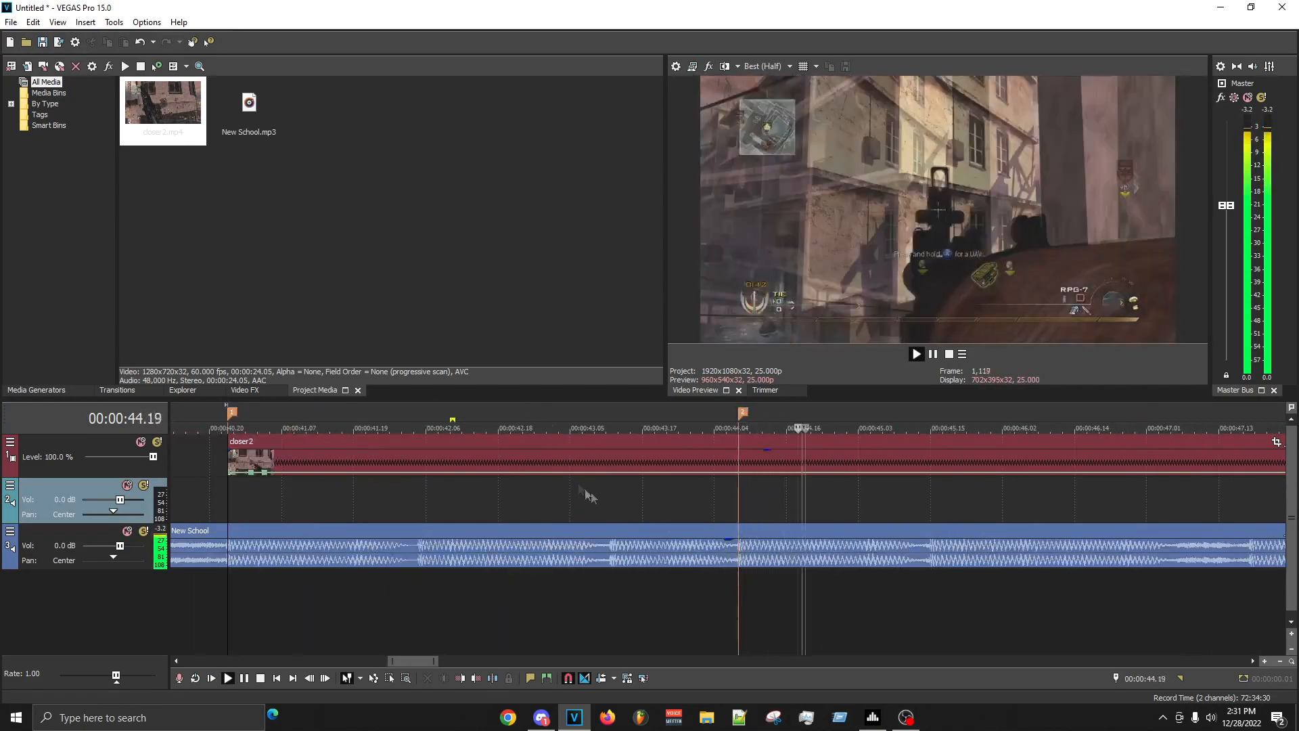
click(613, 547)
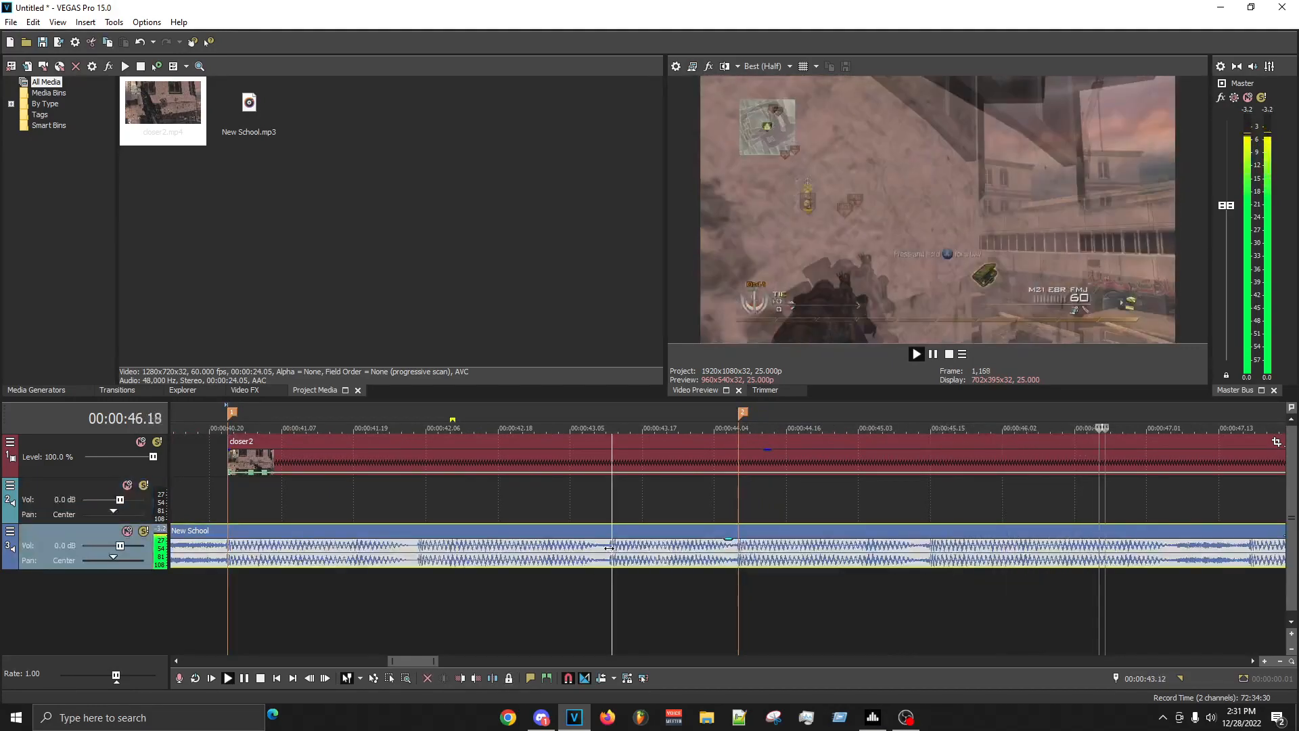
key(space)
key(m)
- Play back from the clip's start and place a marker on the beat at 00:00:45.15
click(227, 502)
key(space)
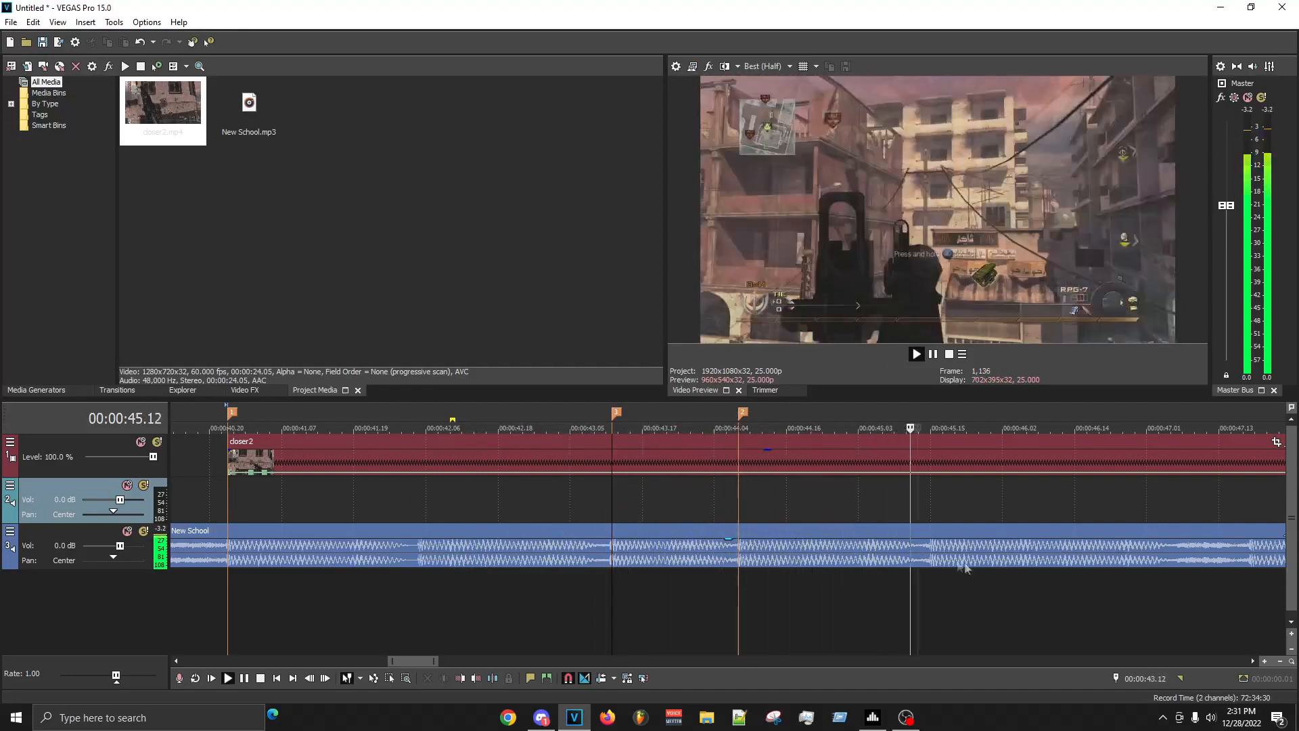
click(931, 560)
key(m)
- Place a marker on the New School beat between 00:00:47 and 00:00:48, and play back from near the clip's start
scroll(920, 560, down, 1)
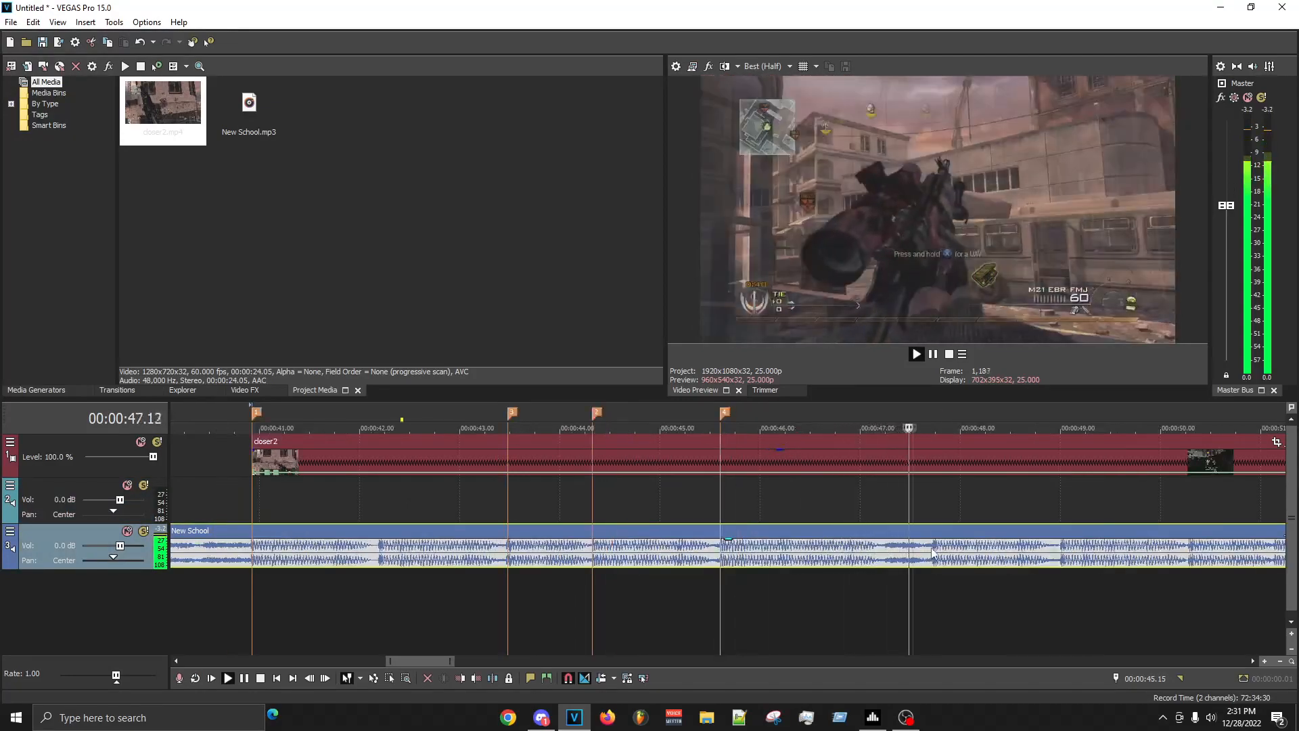
click(936, 545)
key(m)
click(268, 493)
key(space)
- Stop playback and name the marker just after 00:00:44 SHOT
key(space)
click(485, 504)
key(space)
right_click(597, 414)
click(615, 435)
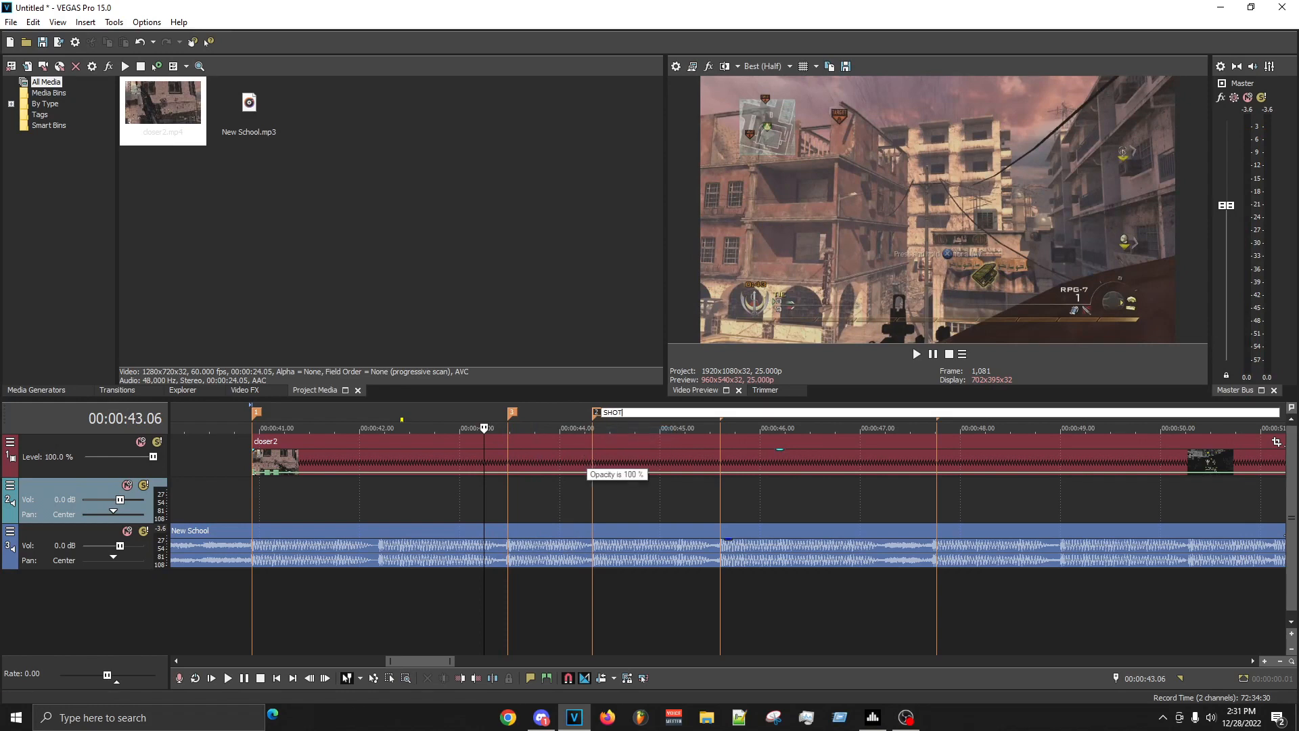
key(Return)
- Name the marker at 00:00:45.15 KILLCAM
scroll(682, 480, down, 4)
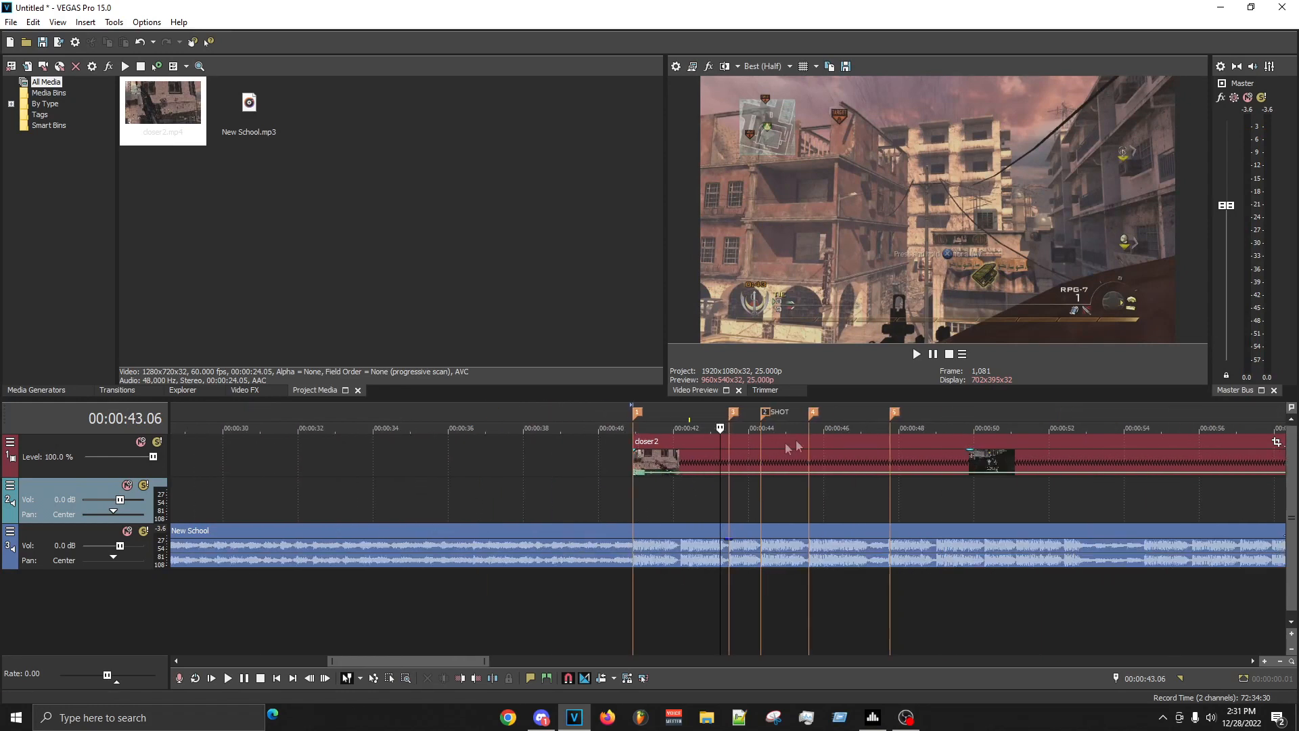
right_click(817, 415)
click(825, 436)
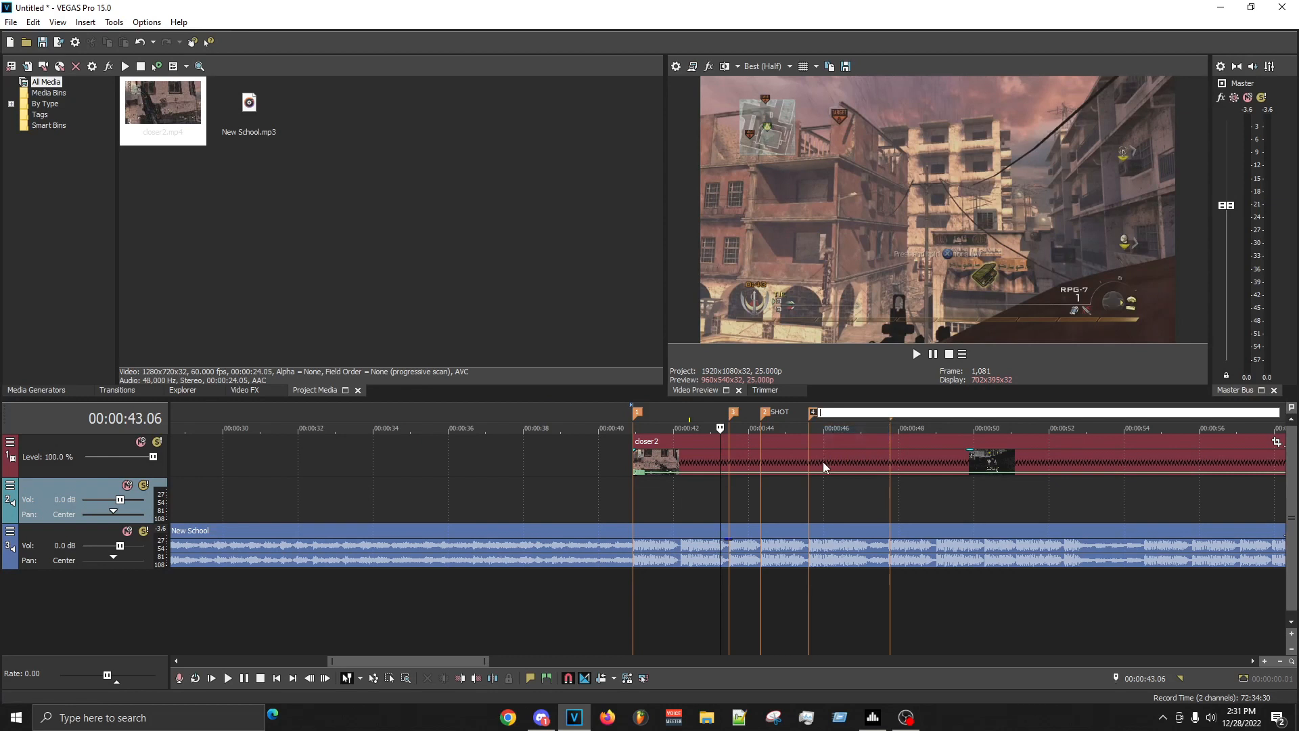
text(KILLCAM)
key(Return)
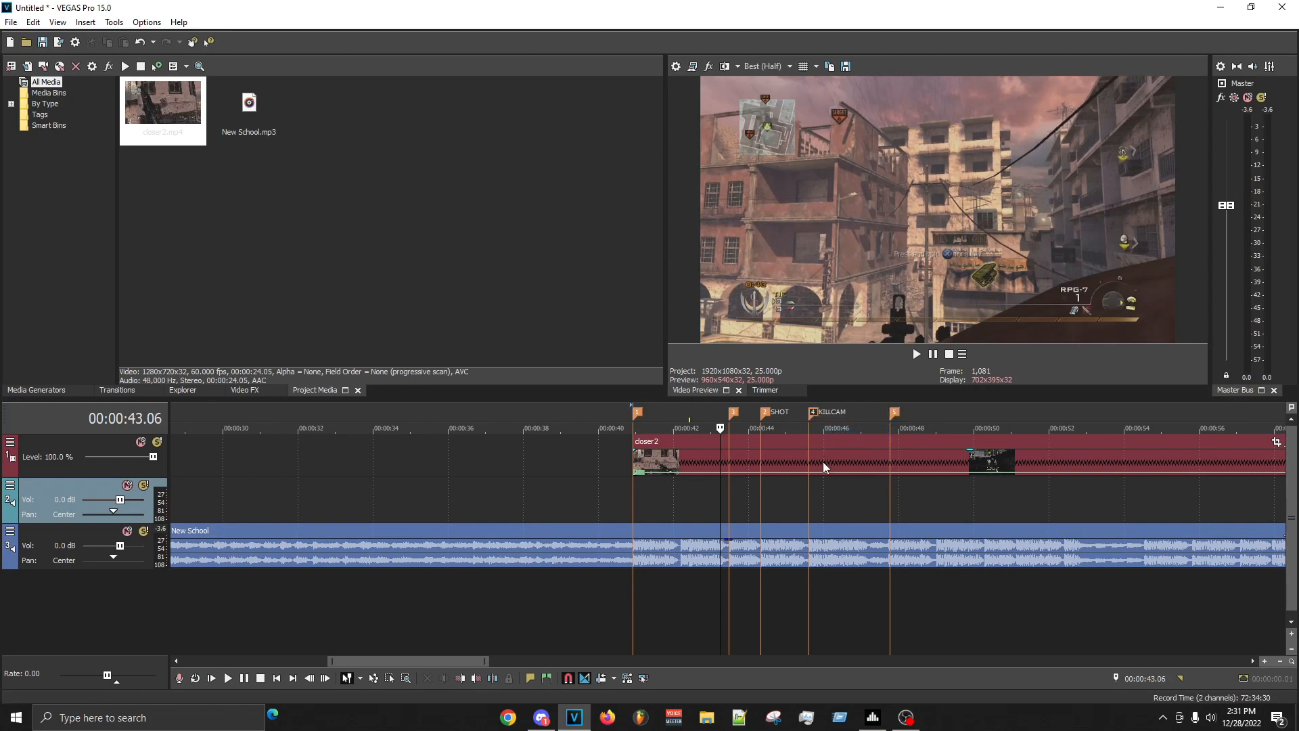
- Name the last marker, between 00:00:47 and 00:00:48, KILLCAM SHOT
right_click(894, 413)
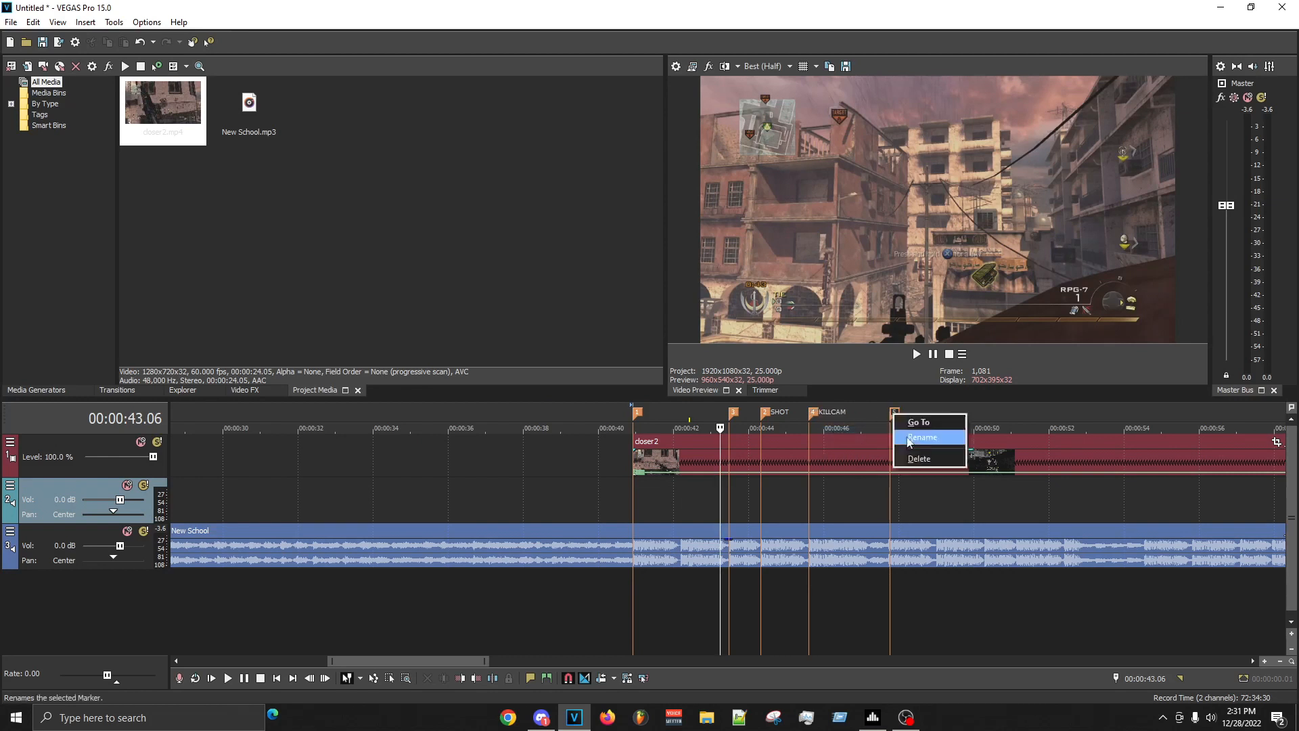
click(925, 437)
text(KILLCAM SHOT)
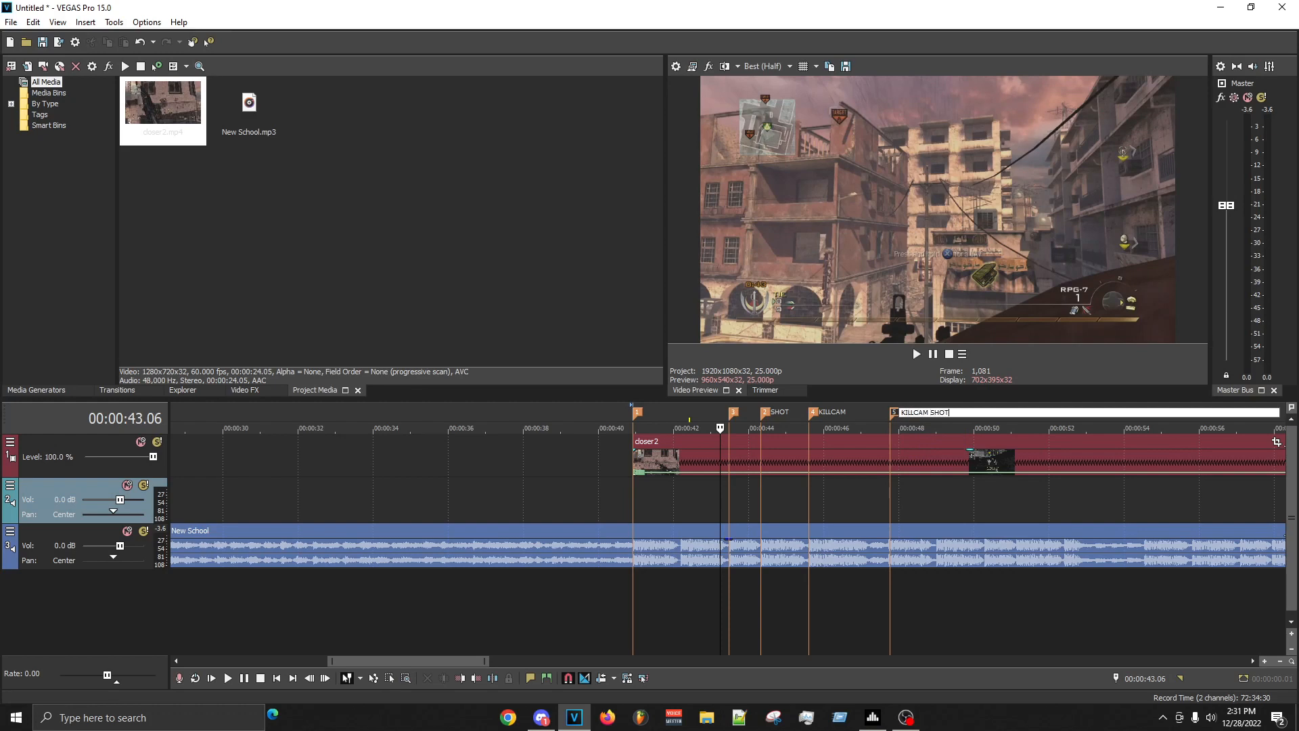
key(Return)
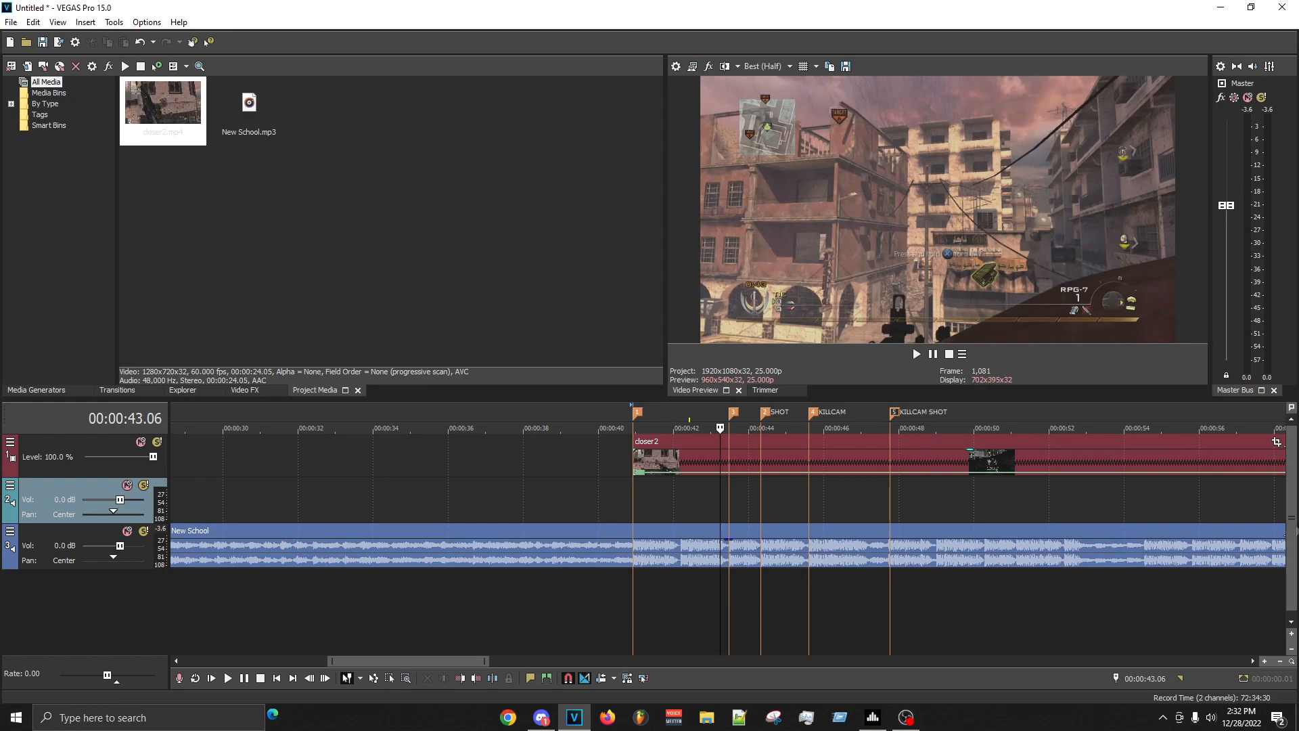
- Play through the closer2 clip to find the frame where the gun fires and split the clip there at 00:00:47.19
scroll(971, 484, up, 5)
scroll(971, 484, down, 4)
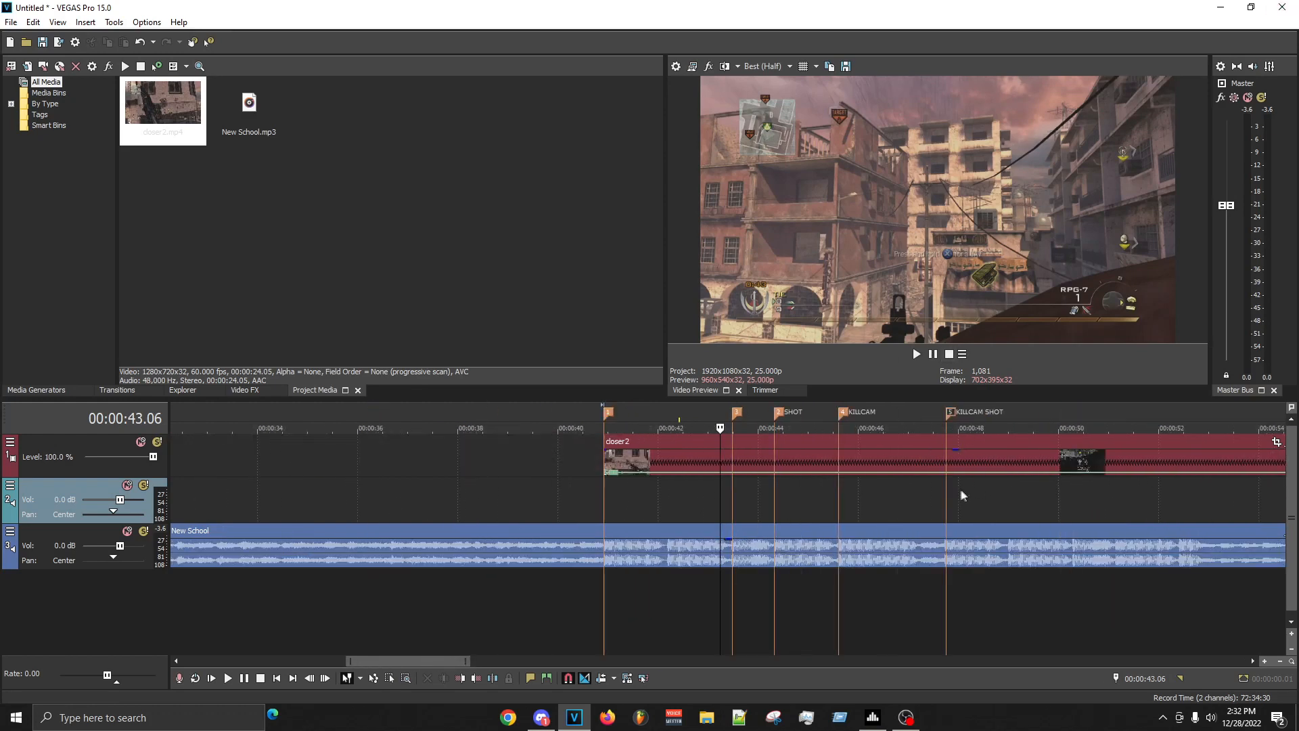
click(770, 500)
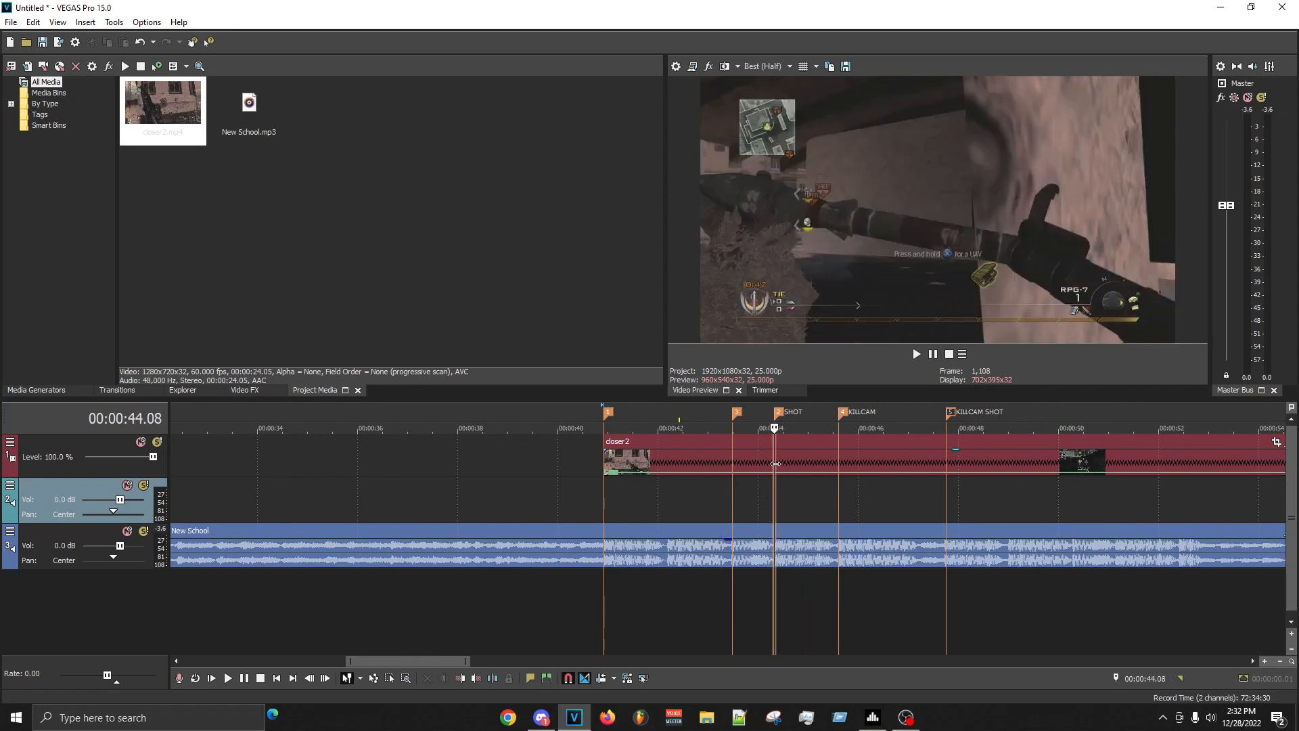
click(820, 464)
click(907, 467)
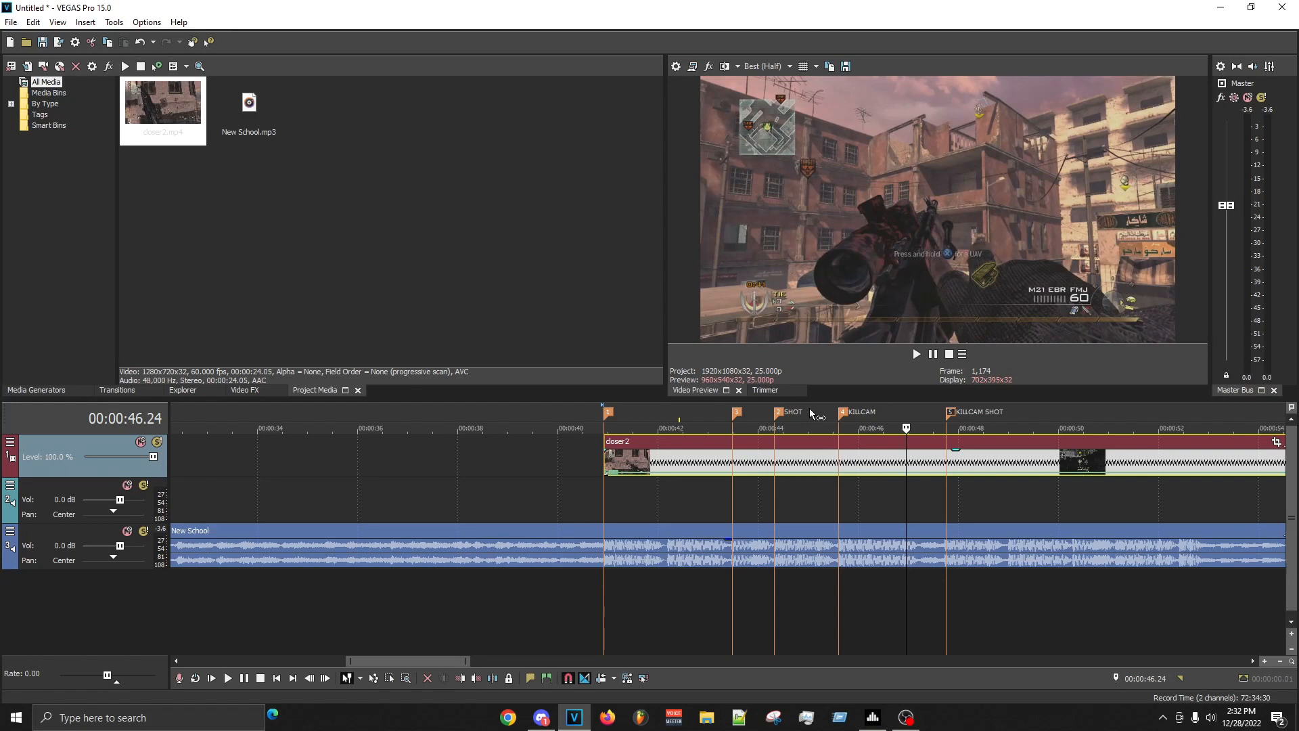
key(space)
key(Left)
key(Left)
key(Left)
key(Left)
key(Left)
key(Left)
key(Left)
key(Left)
key(Left)
key(Left)
key(Left)
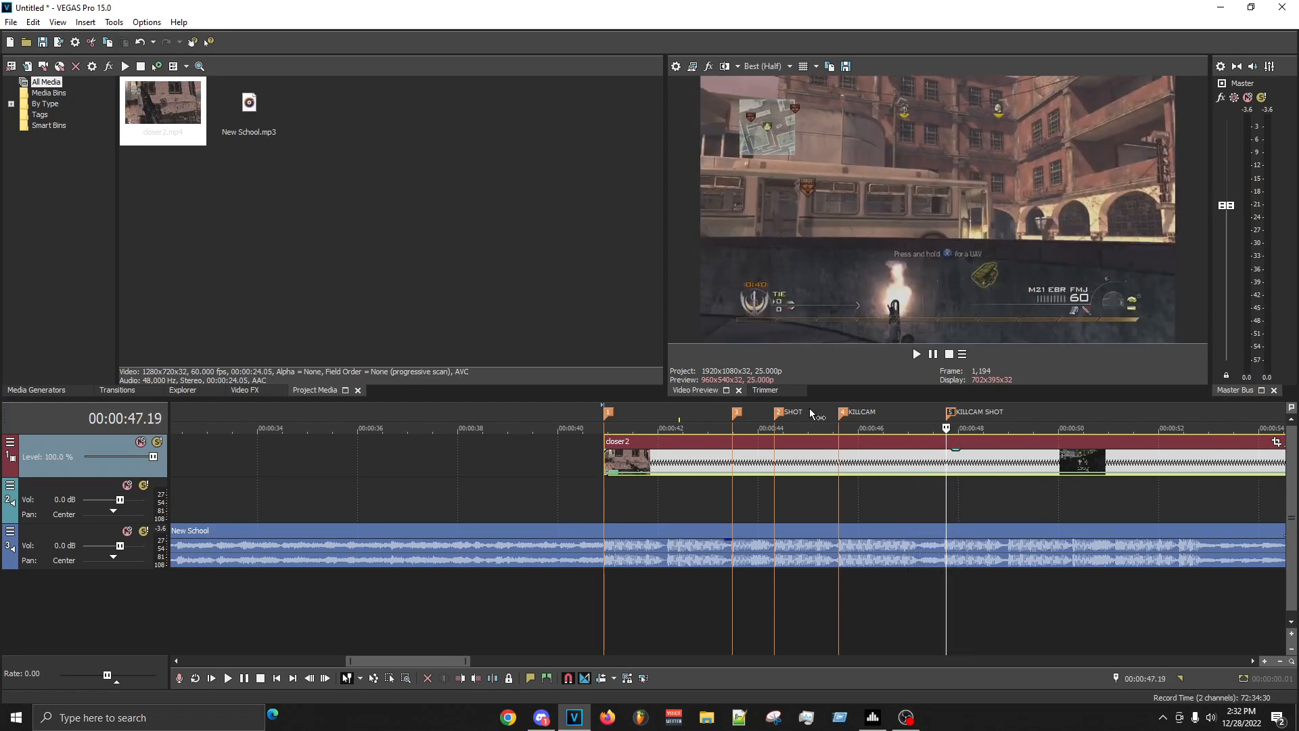
key(s)
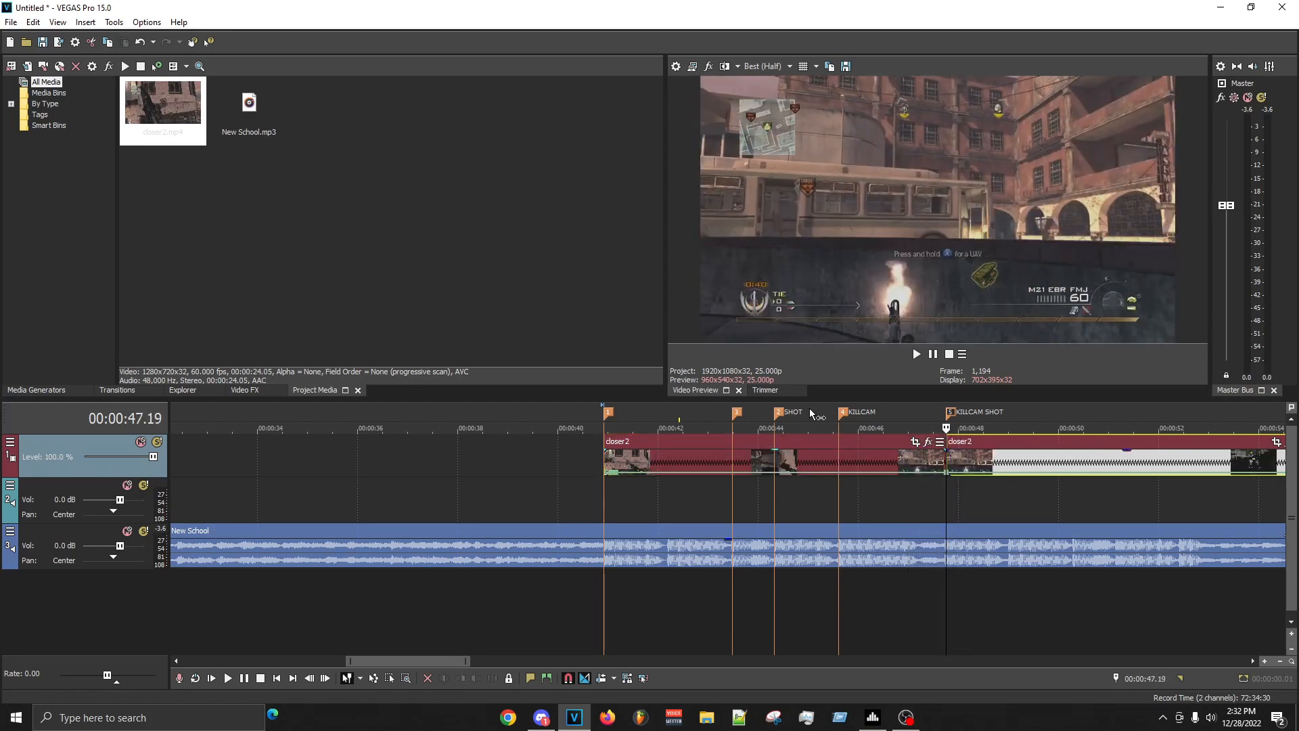
- Split closer2 at the SHOT marker, delete the section up to the KILLCAM SHOT marker and move the remaining clip to the SHOT marker
click(780, 457)
key(Left)
key(Left)
key(Left)
key(s)
right_click(832, 463)
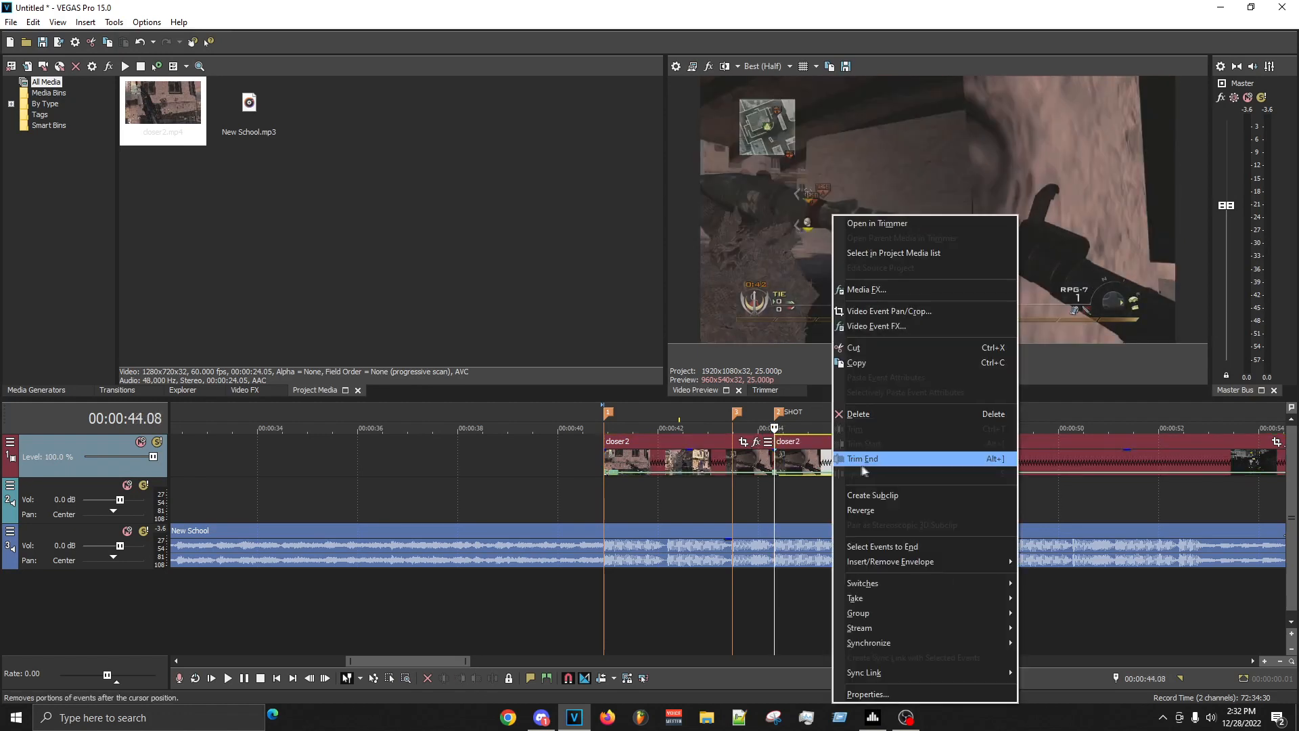
click(858, 414)
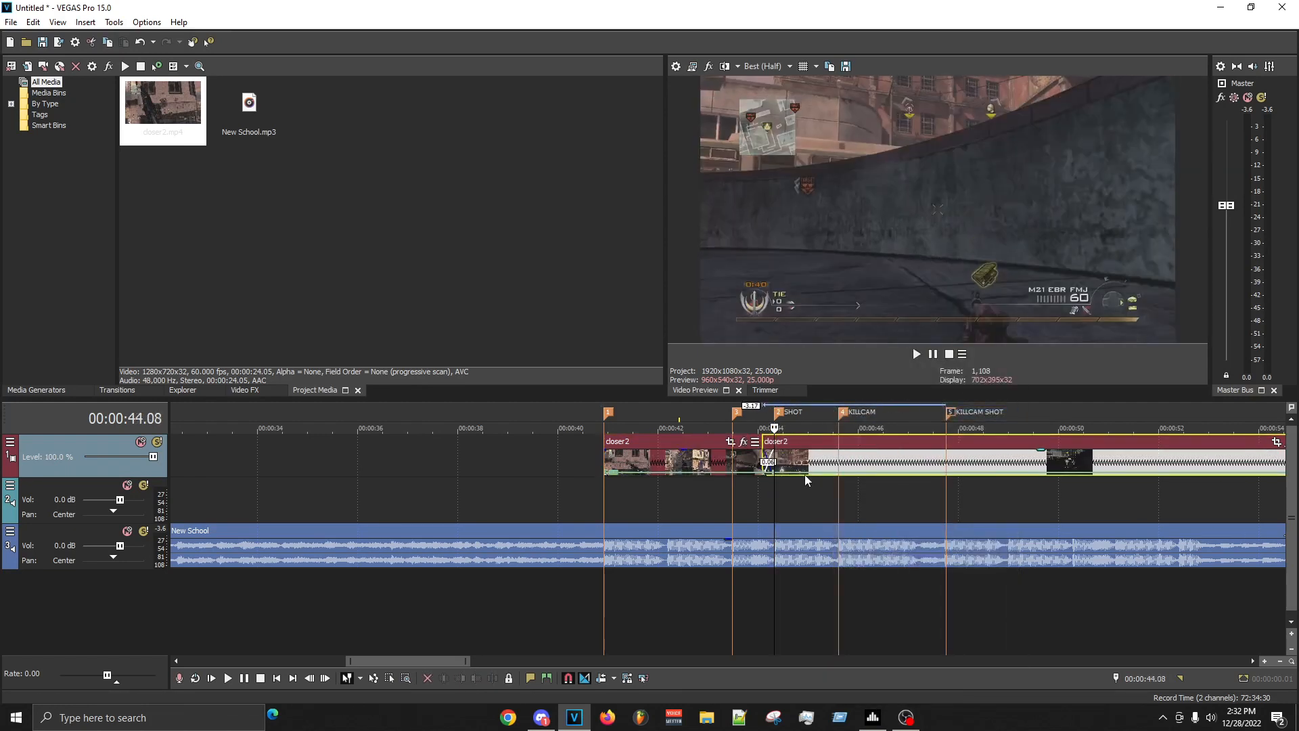
- Play on from the SHOT marker and split the closer2 clip at the KILLCAM marker at 00:00:45.15
key(space)
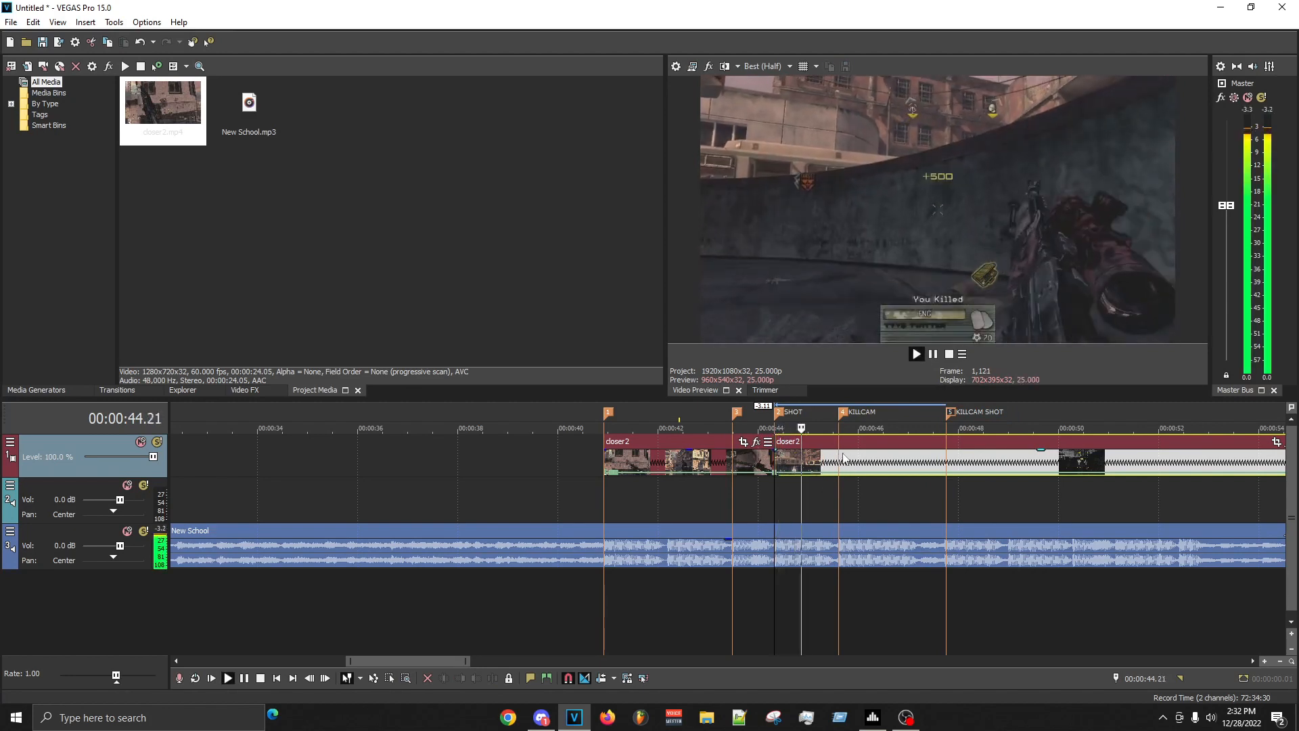
key(Return)
key(s)
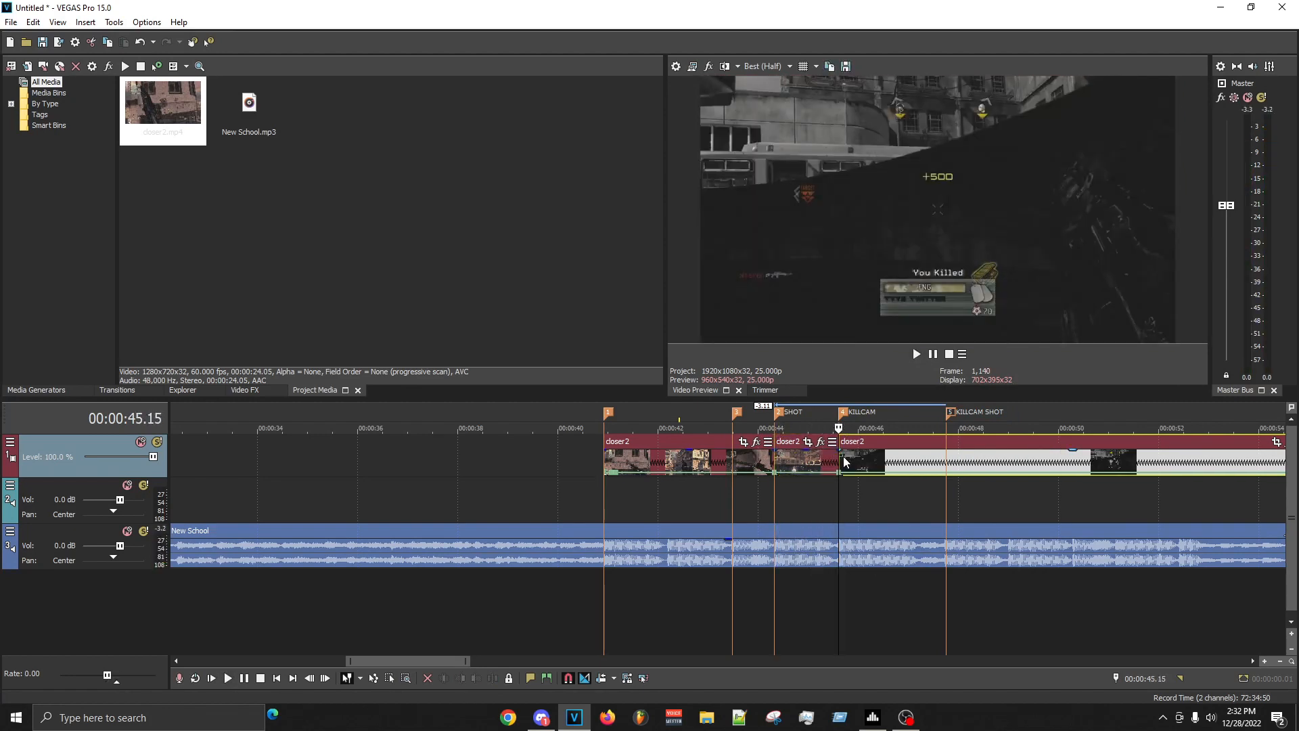
- Trim the start of the clip after the KILLCAM marker to about 00:00:48.04, within the round winning kill footage
drag(843, 456, 1044, 467)
click(833, 513)
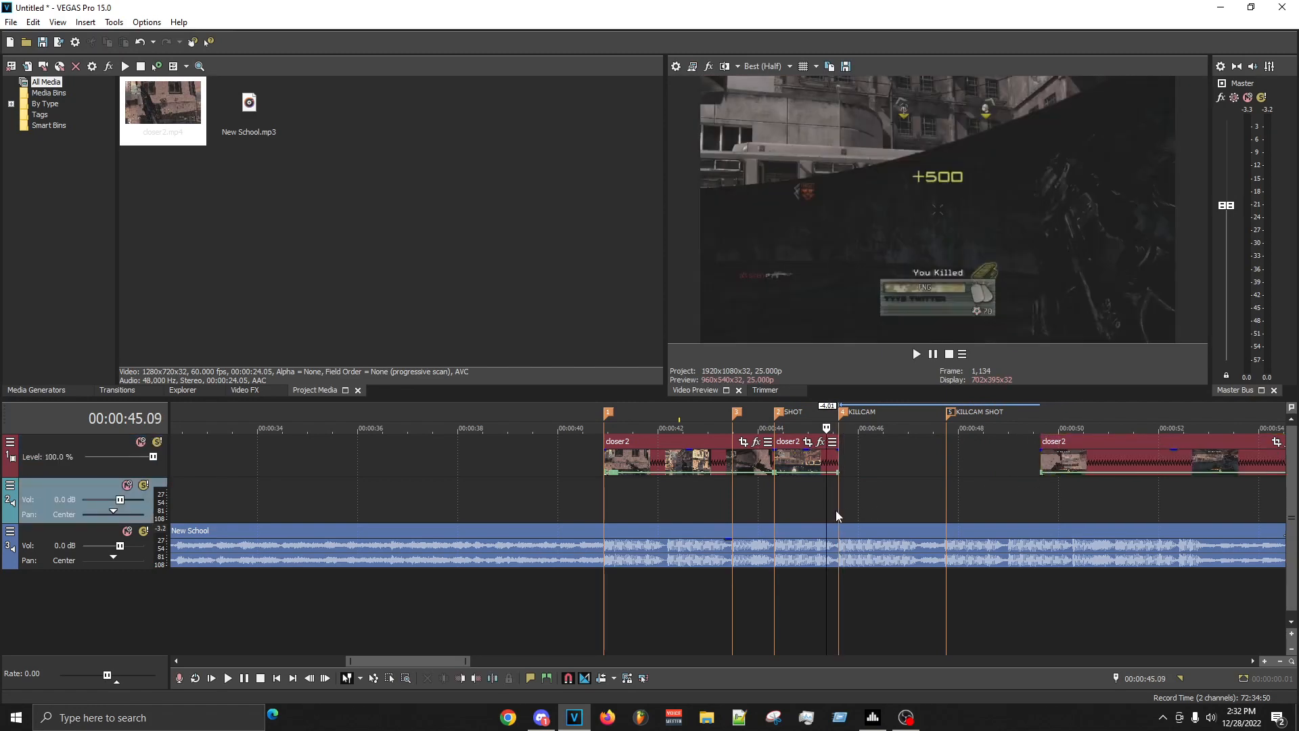
click(1042, 456)
drag(1042, 462, 994, 467)
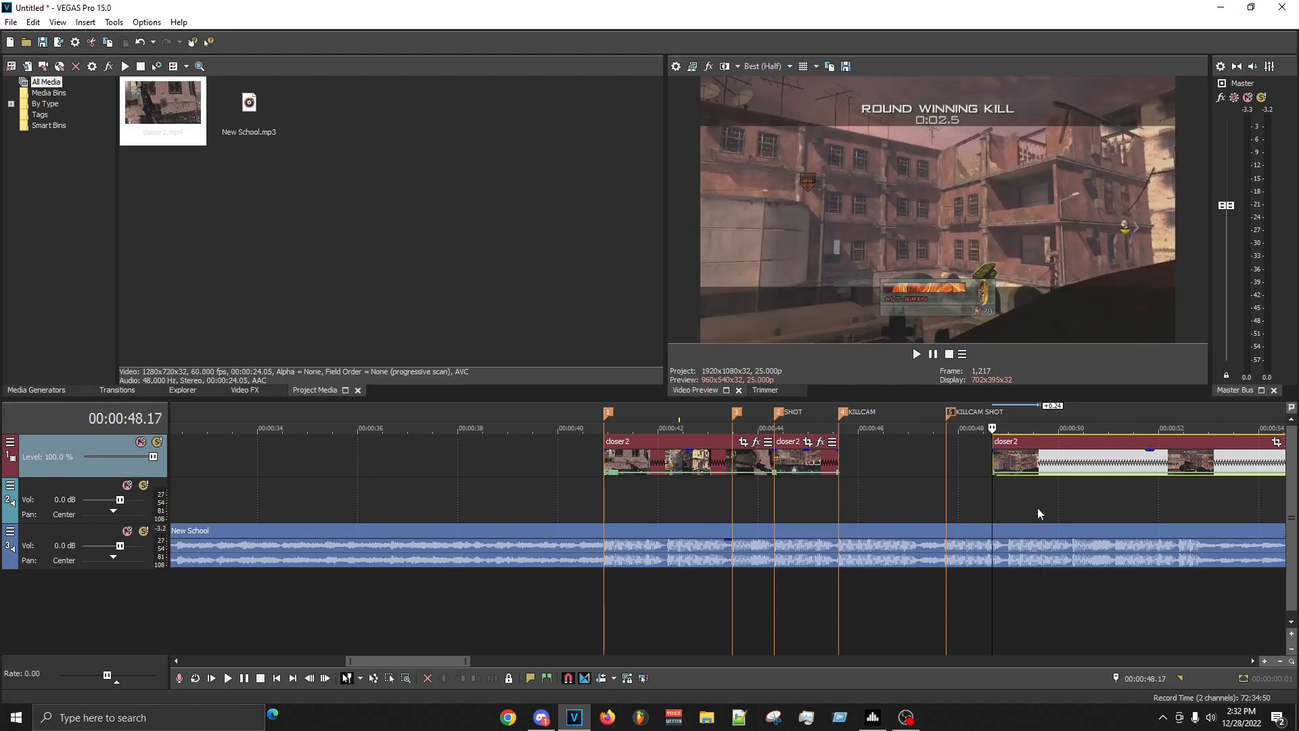
scroll(887, 446, up, 4)
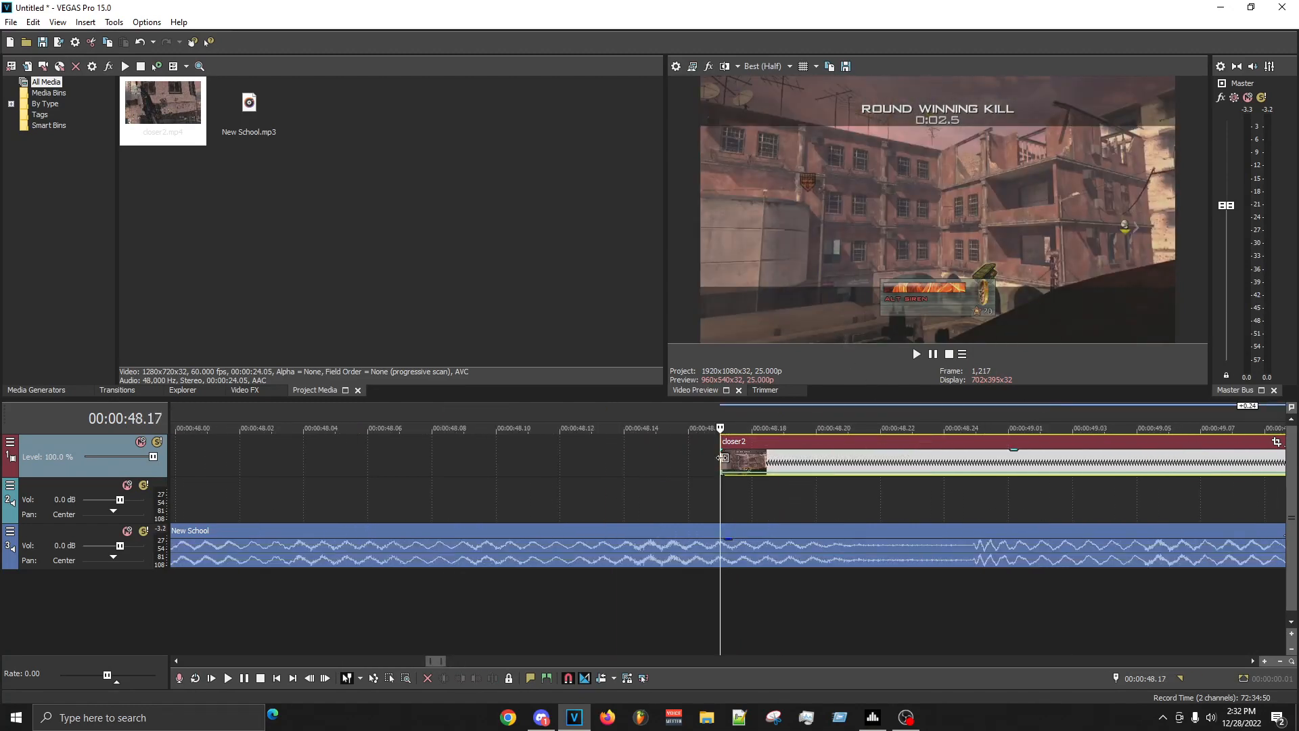
scroll(722, 458, down, 2)
drag(722, 460, 617, 467)
scroll(656, 488, down, 1)
key(Right)
key(Right)
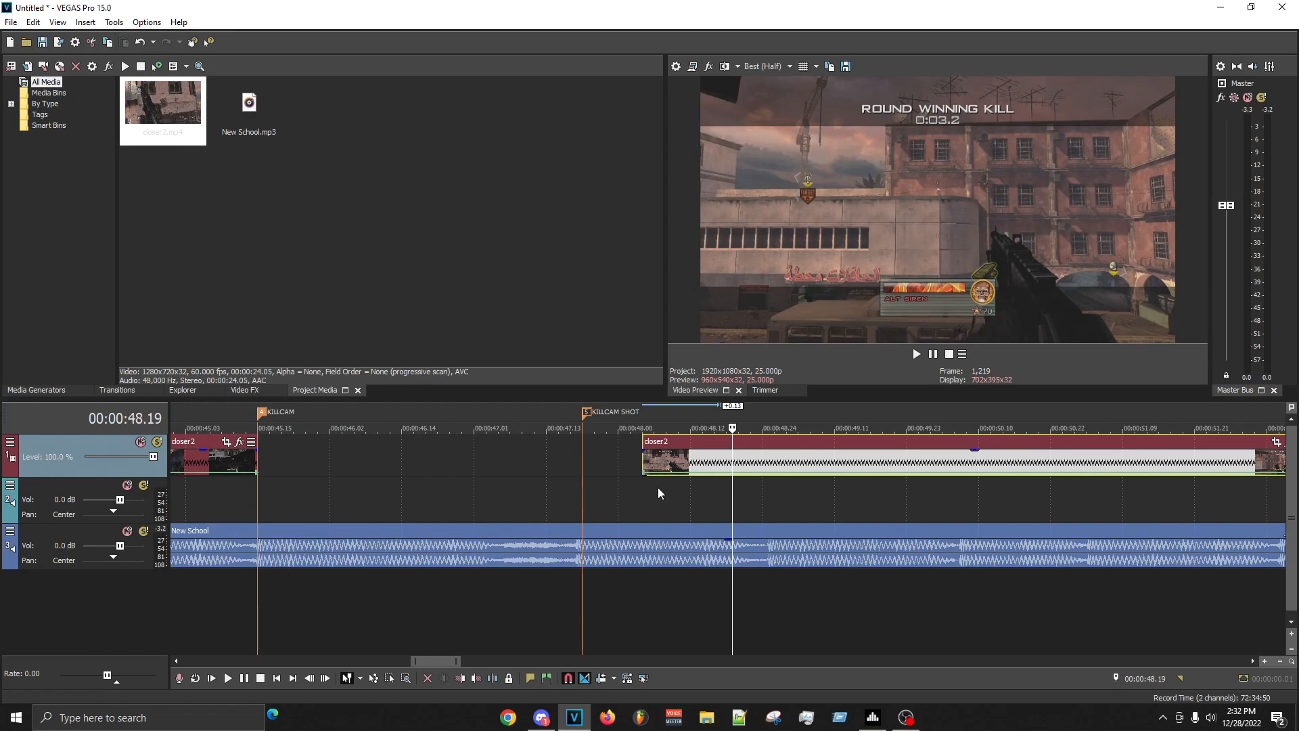
- Play back the round winning kill footage and split the clip at 00:00:49.23
key(space)
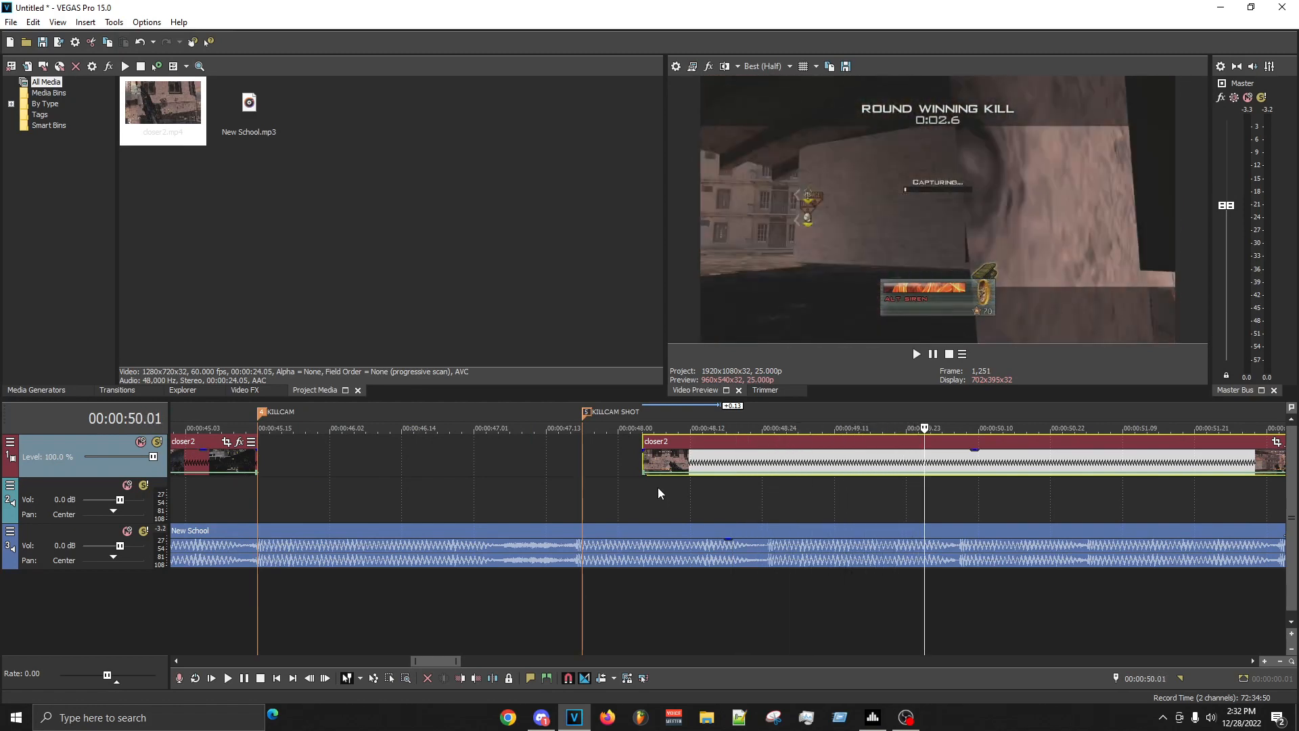
key(Return)
key(Left)
key(Right)
key(s)
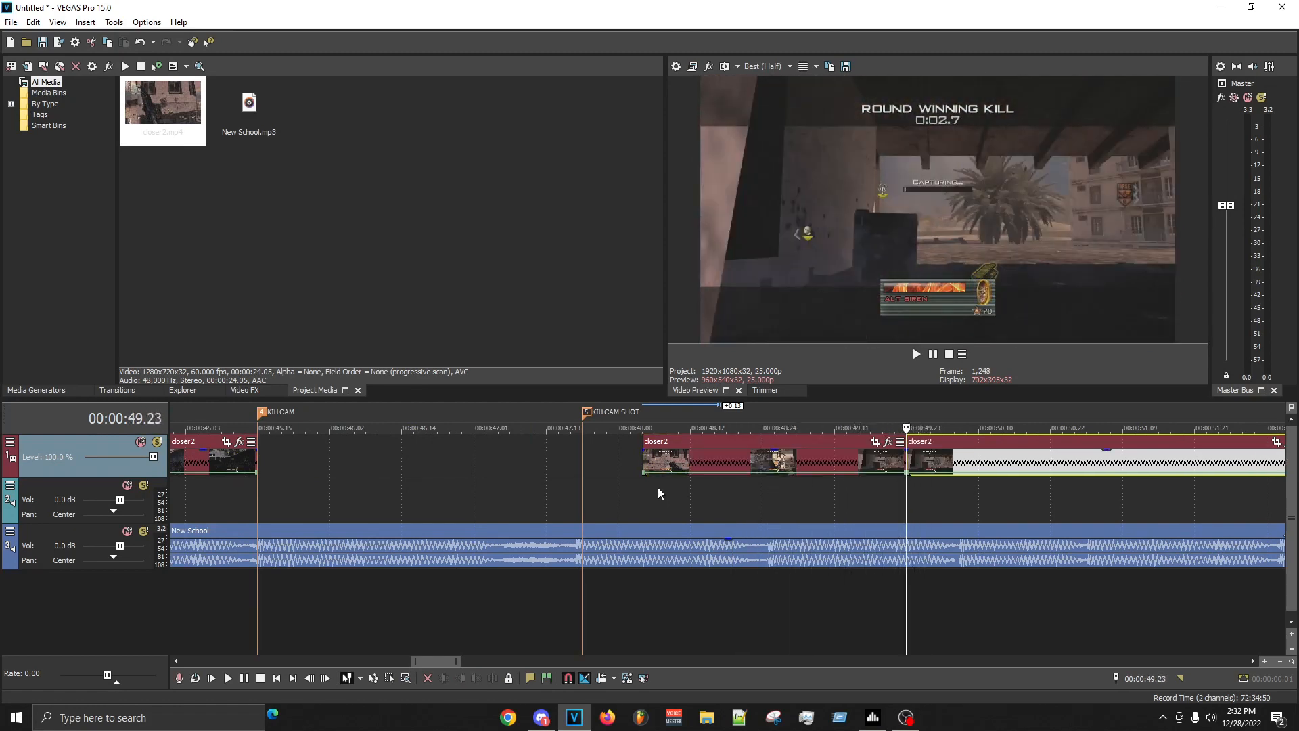
- Delete the killcam piece before the 00:00:49.23 cut, move the remaining clip to the KILLCAM marker and play it back
right_click(726, 460)
click(825, 428)
mouse_move(974, 460)
mouse_down()
mouse_move(296, 456)
mouse_move(312, 462)
mouse_up()
click(257, 516)
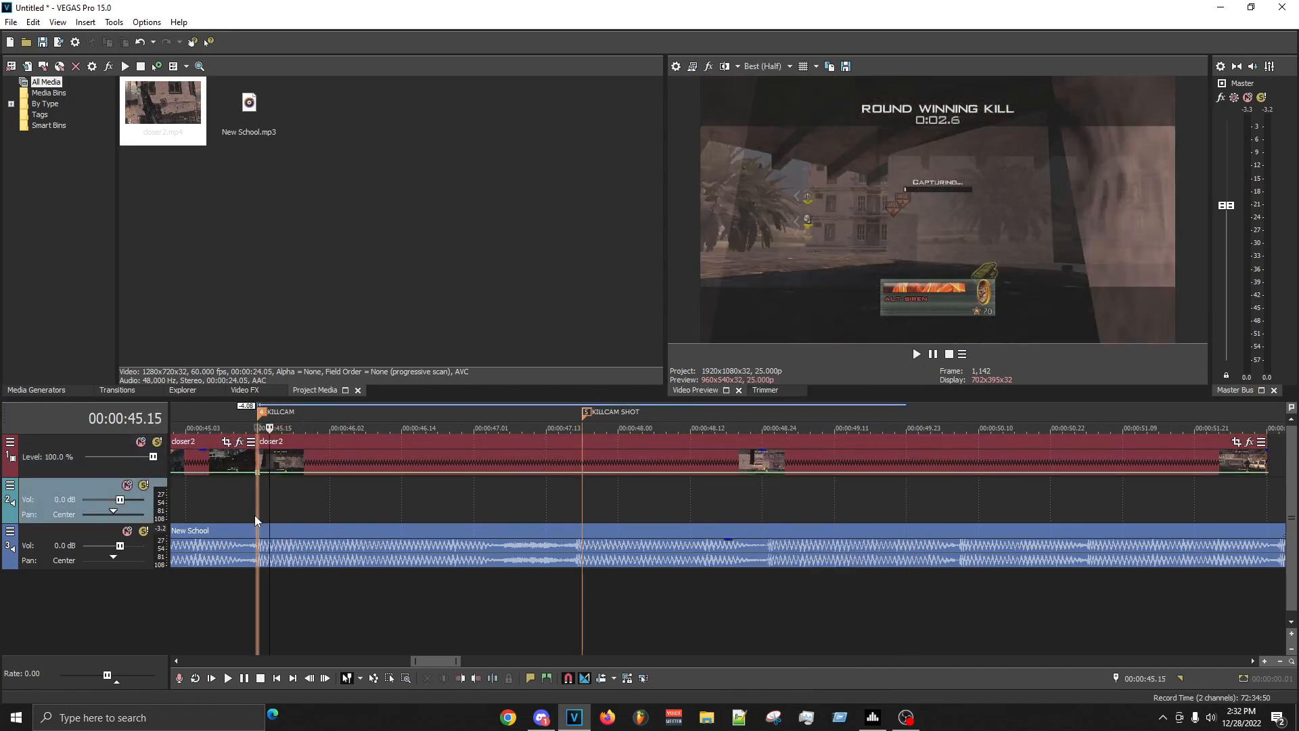
key(space)
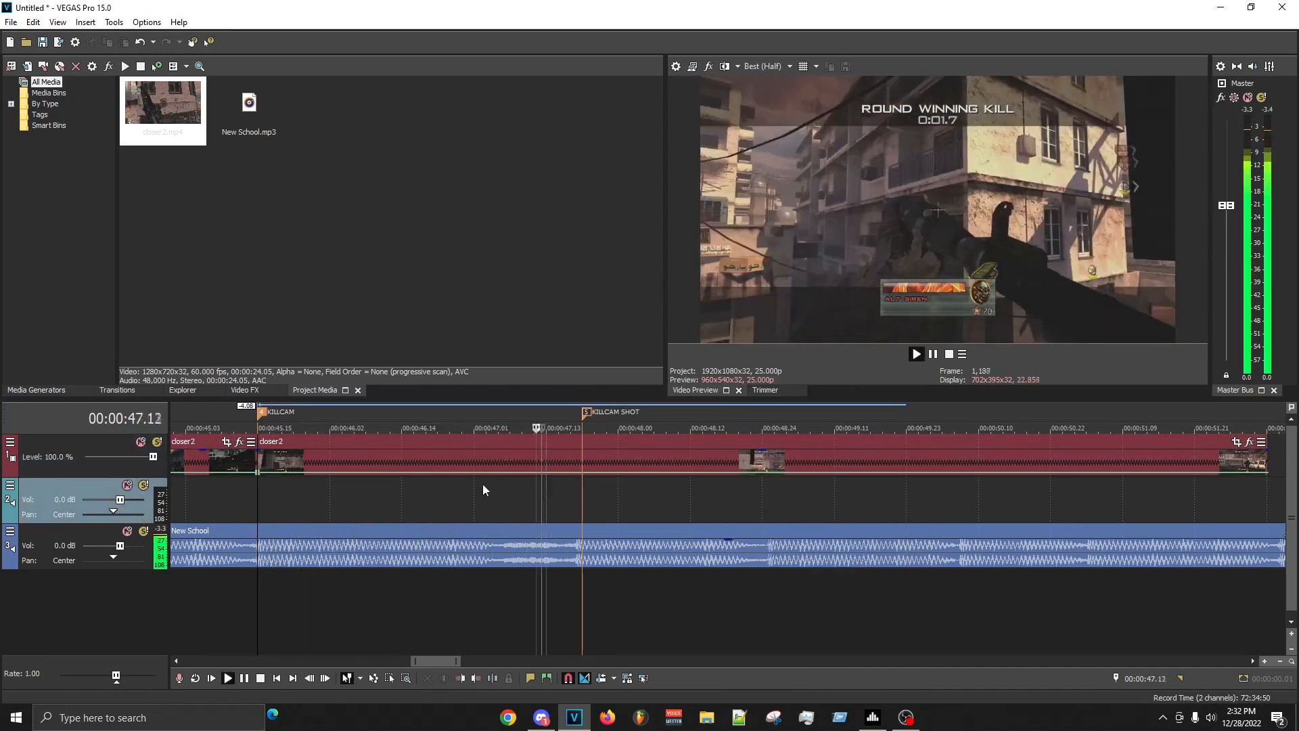
key(space)
key(space)
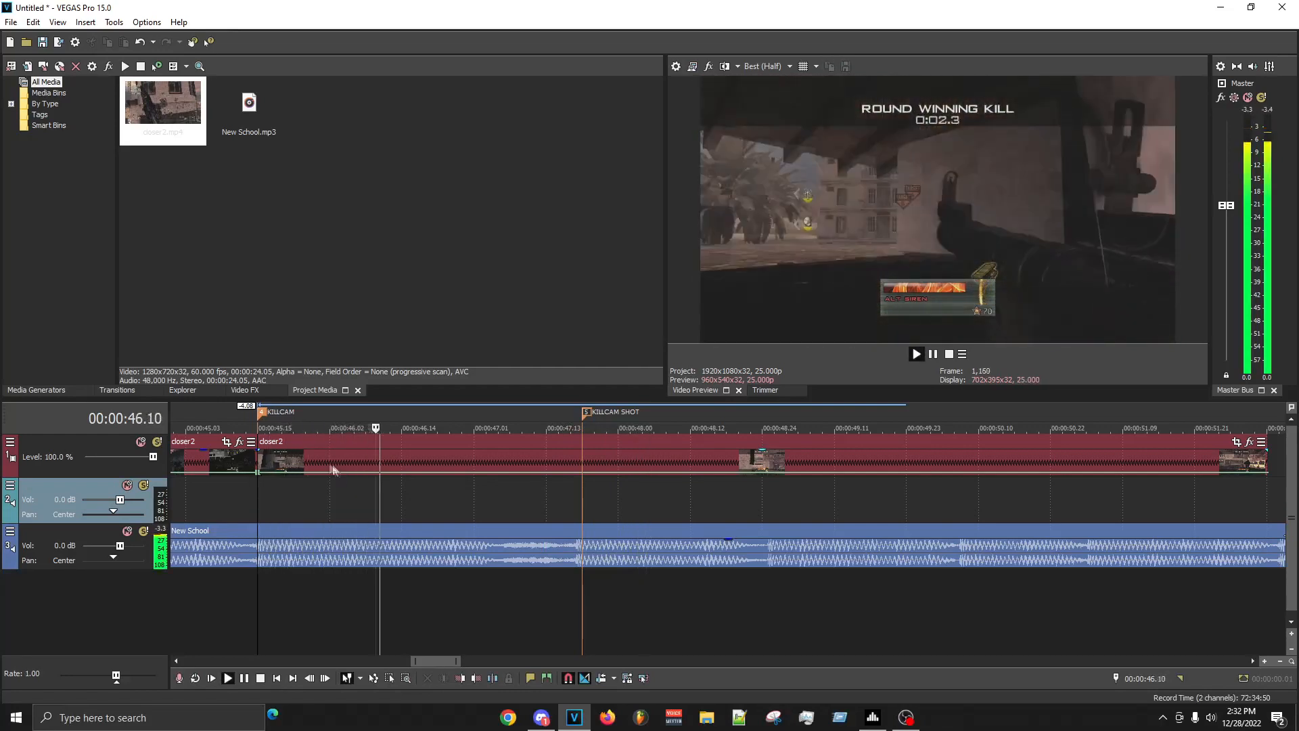
- Split the killcam clip at 00:00:45.19, just after the KILLCAM marker
click(312, 464)
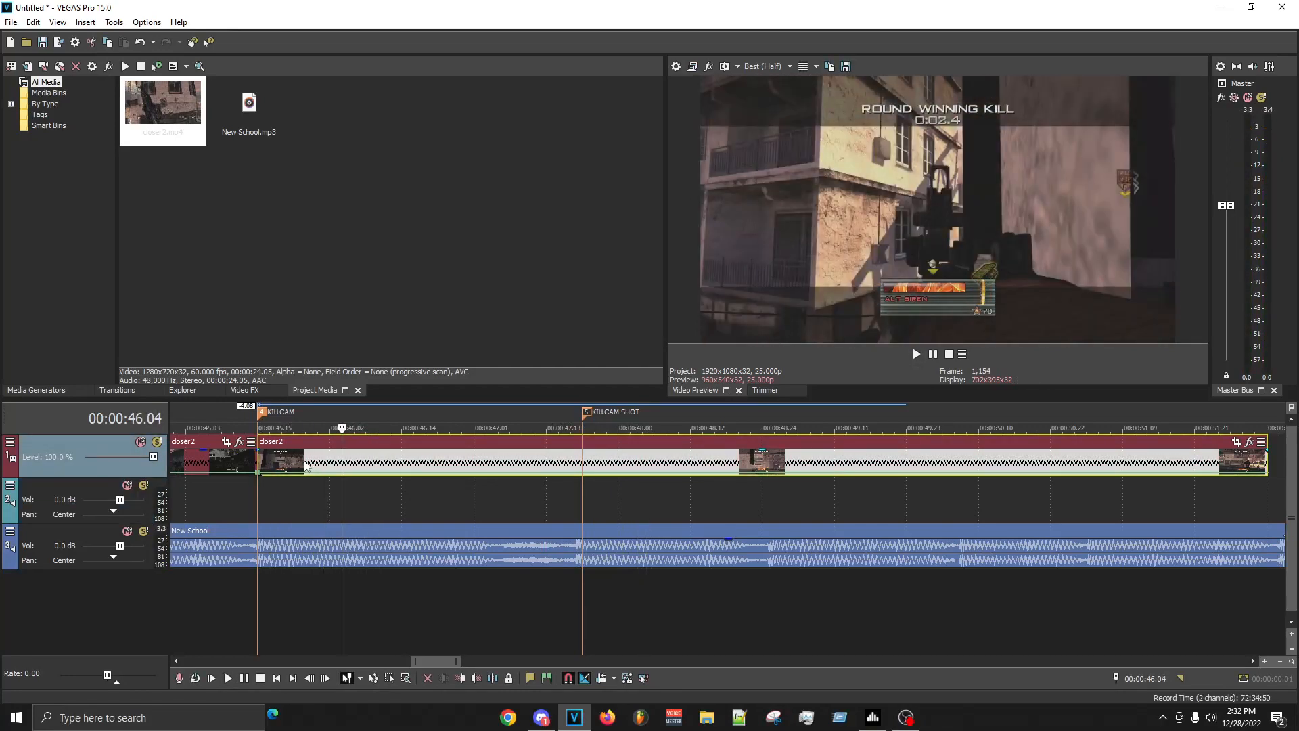
key(space)
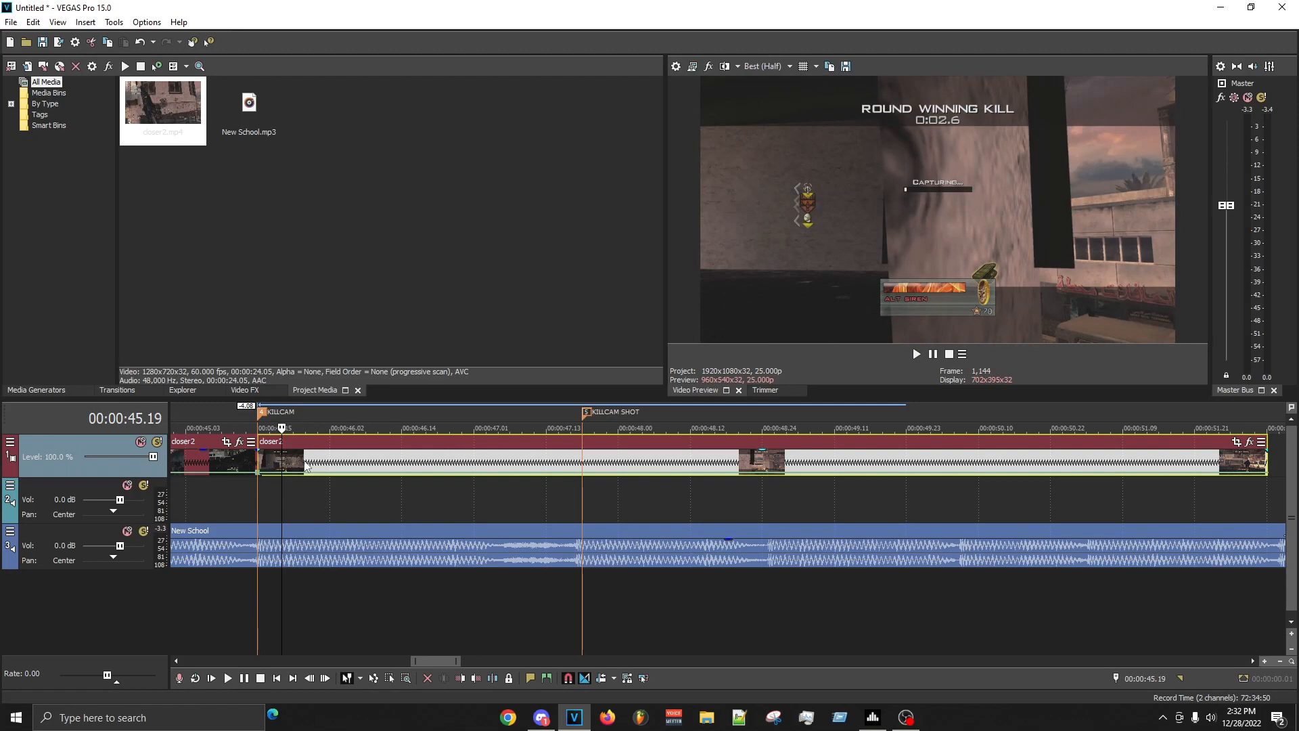
key(Right)
scroll(304, 465, up, 1)
scroll(726, 430, up, 5)
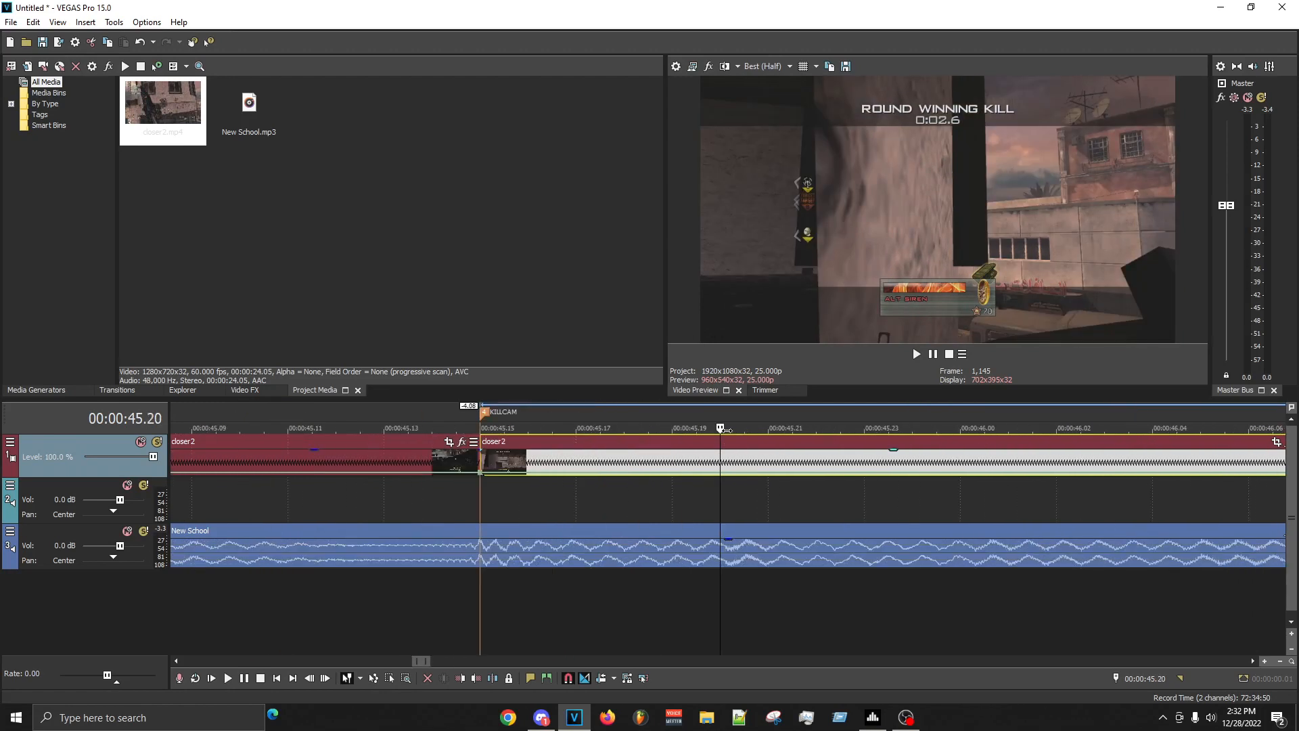
key(Left)
key(s)
- Delete the short piece before the 00:00:45.19 cut, move the rest back to the KILLCAM marker and play from there
right_click(654, 461)
click(676, 426)
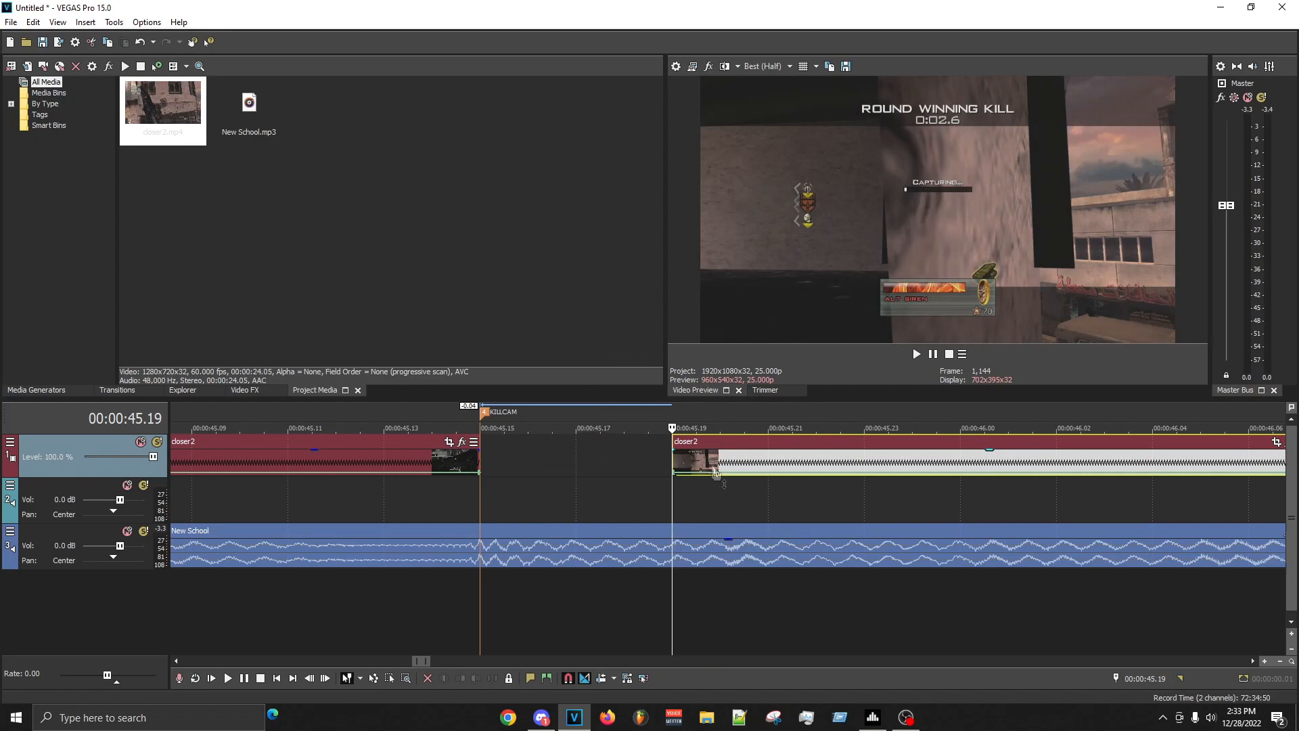
drag(716, 472, 534, 470)
click(483, 501)
key(space)
scroll(727, 563, down, 5)
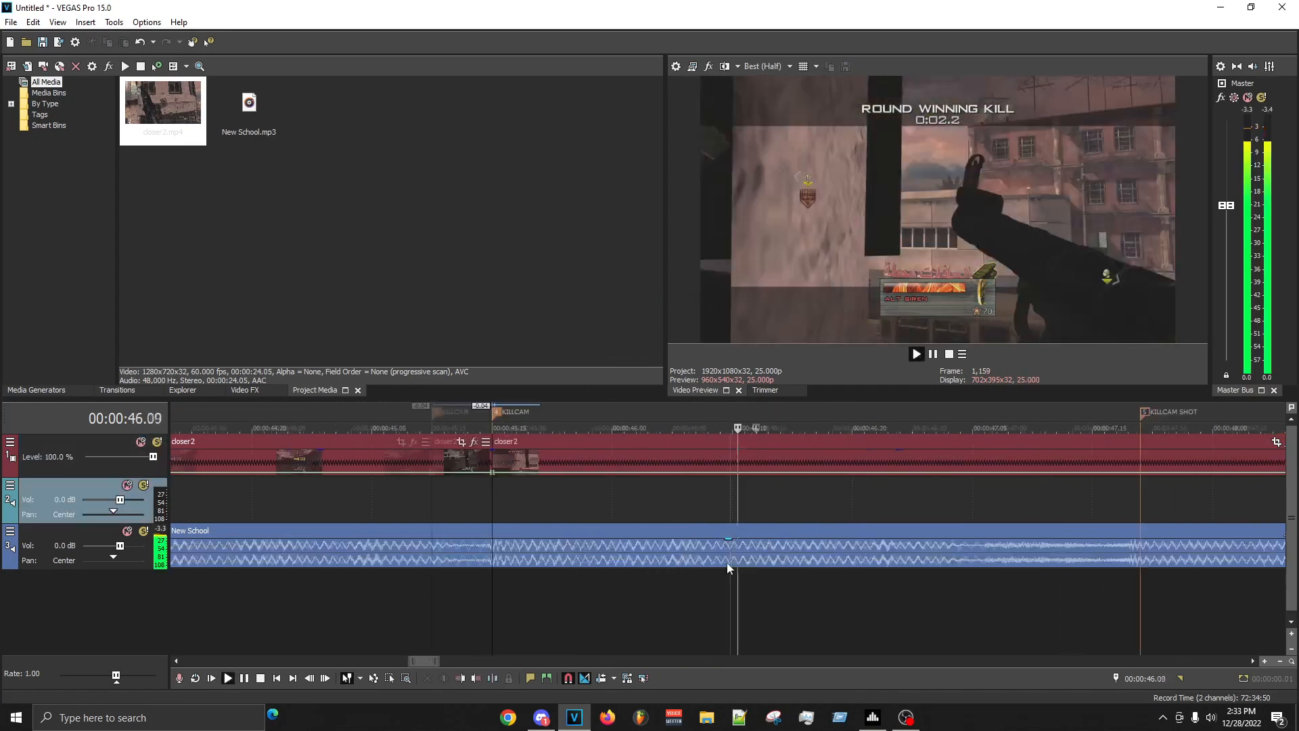
key(space)
- Step through the opening frames of the killcam and split the clip at 00:00:45.21
key(Right)
key(Right)
key(Right)
key(Right)
key(Right)
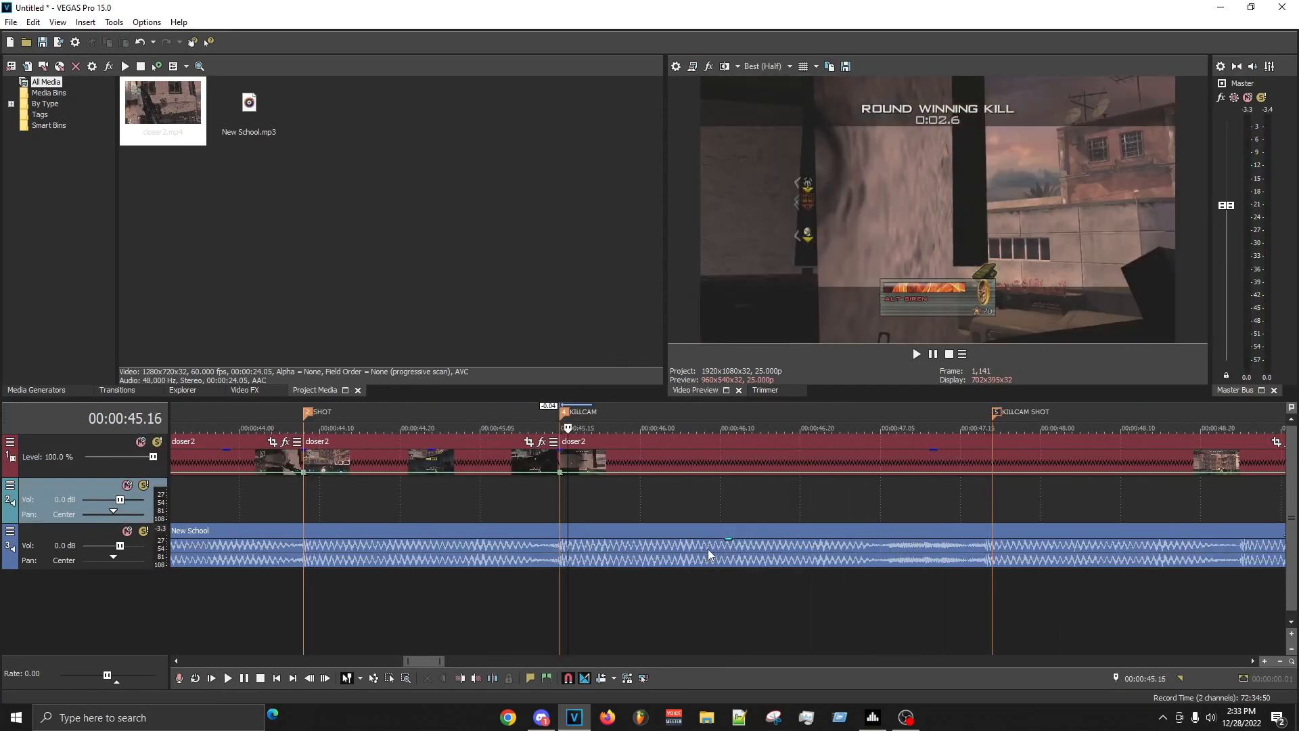
key(Right)
key(Right)
key(Left)
key(Left)
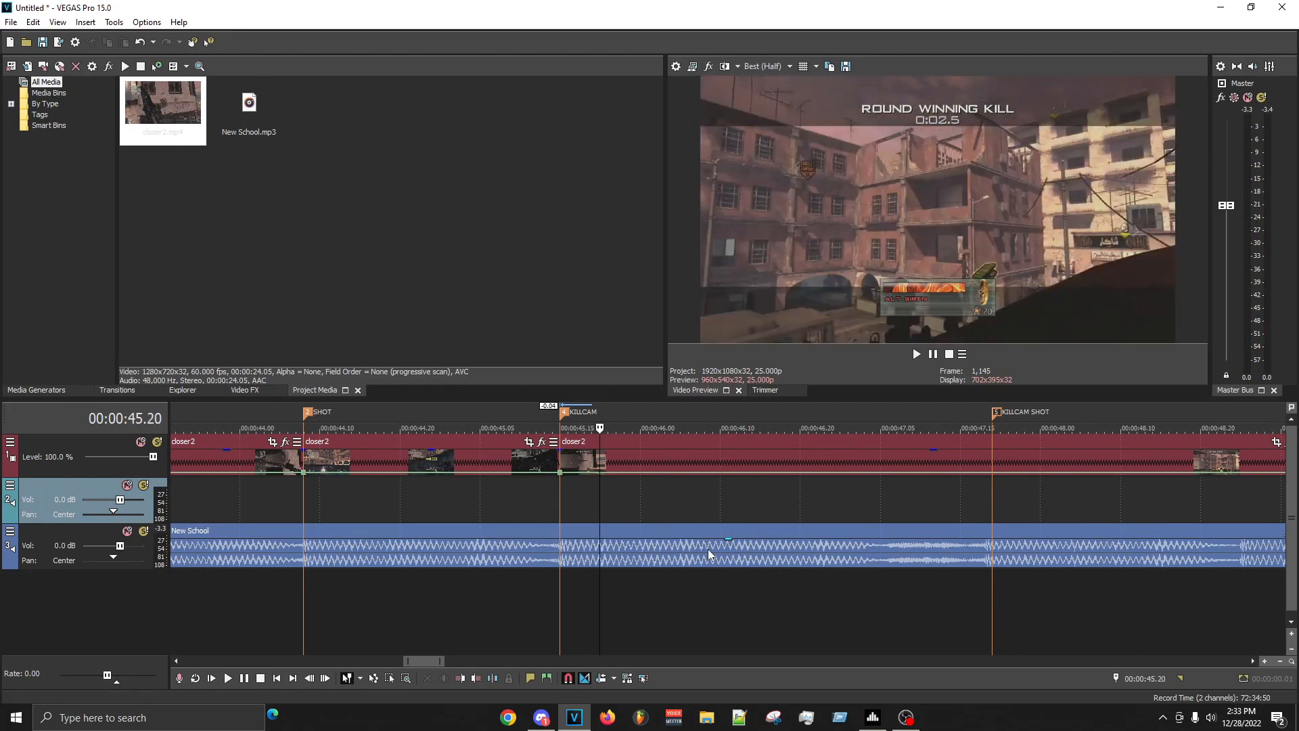
key(Right)
scroll(708, 550, up, 8)
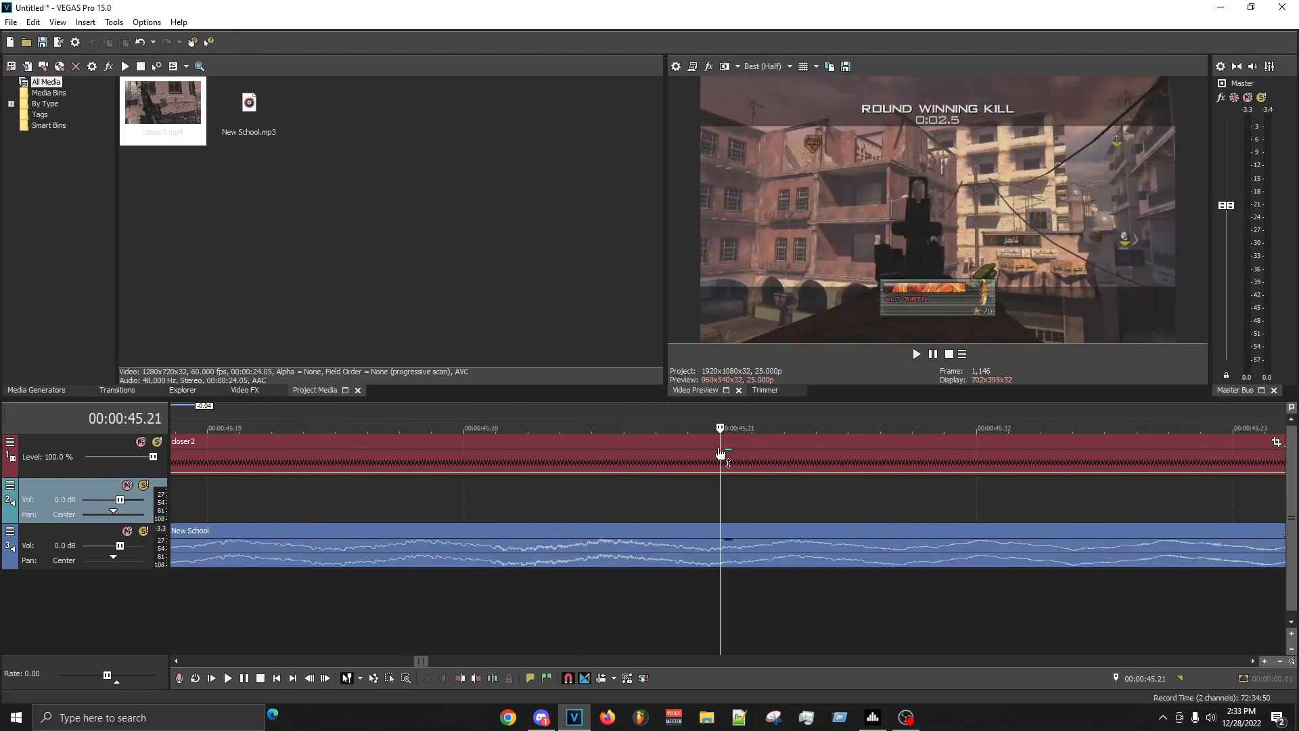
click(719, 469)
key(s)
- Delete the piece before the 00:00:45.21 cut, move the killcam clip up to the KILLCAM marker and play through to the KILLCAM SHOT marker
right_click(675, 464)
click(697, 413)
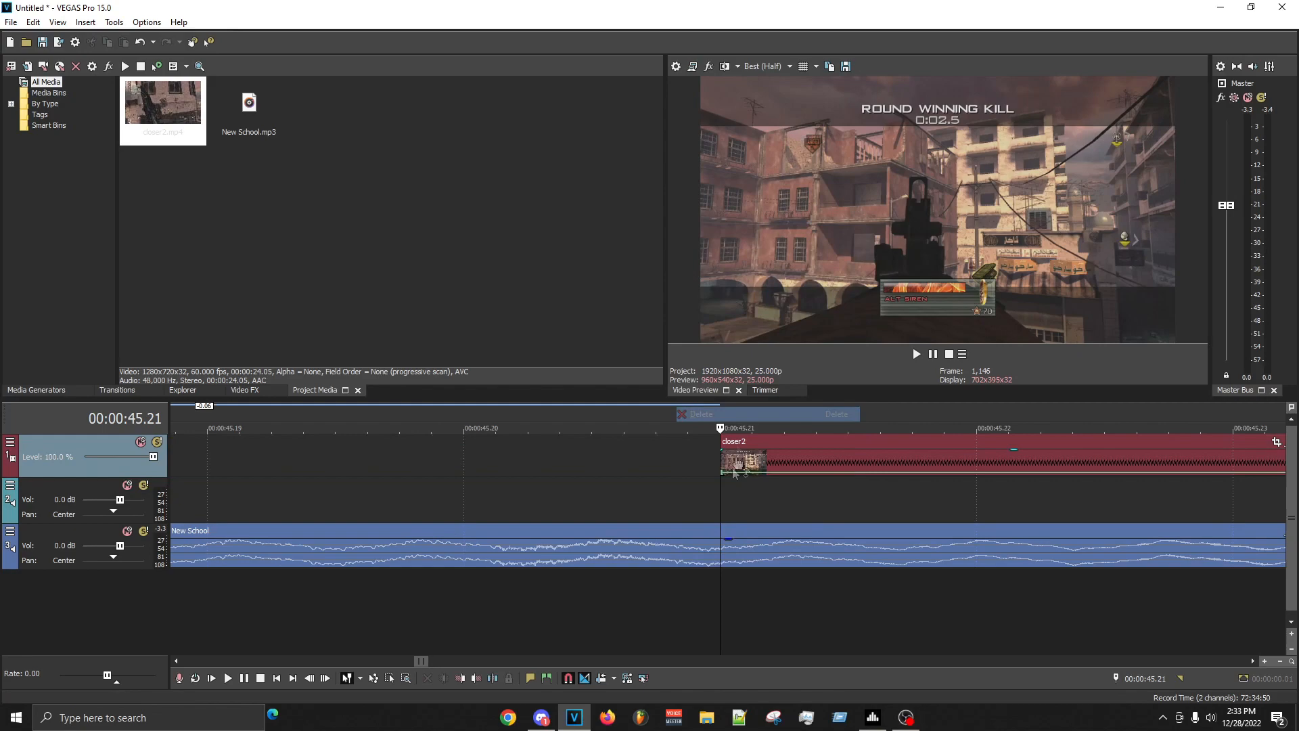
scroll(744, 468, down, 3)
drag(778, 464, 587, 464)
key(space)
scroll(862, 547, down, 4)
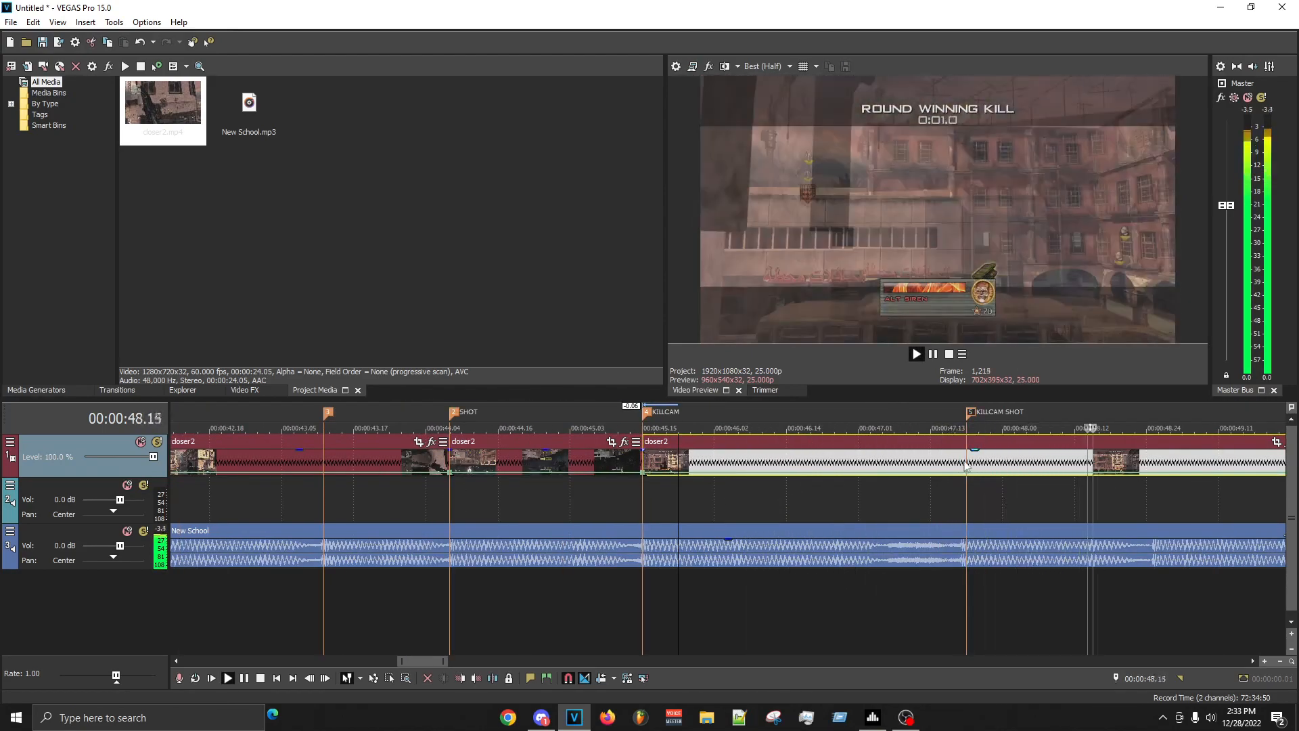
- Step through the opening frames of the killcam clip and split it at 00:00:46.01
key(space)
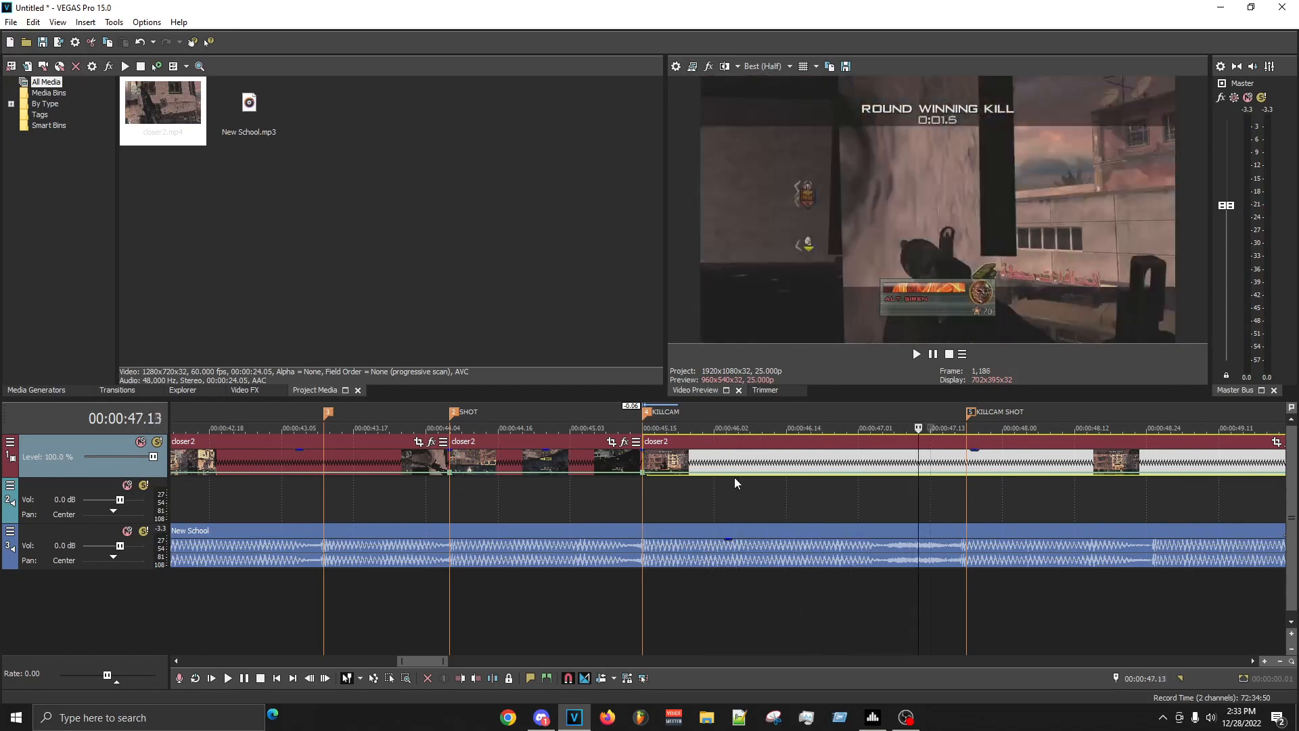
key(j)
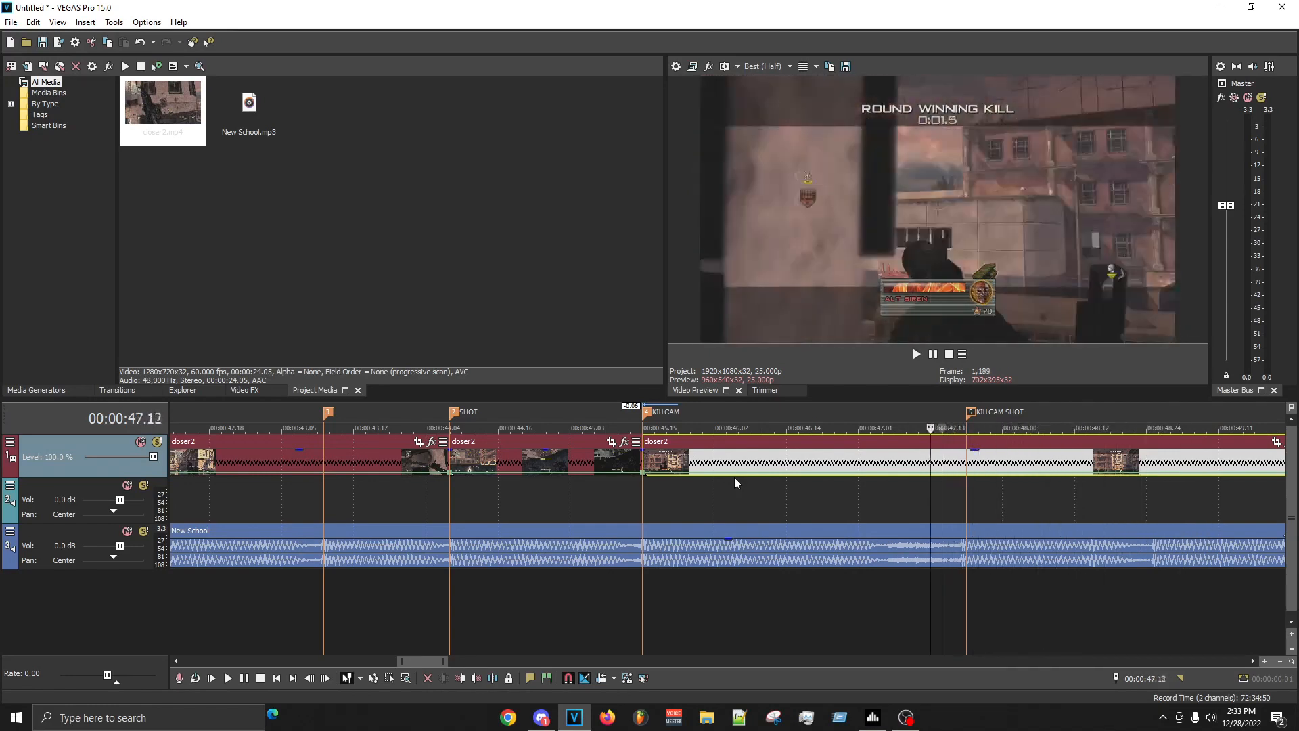
key(l)
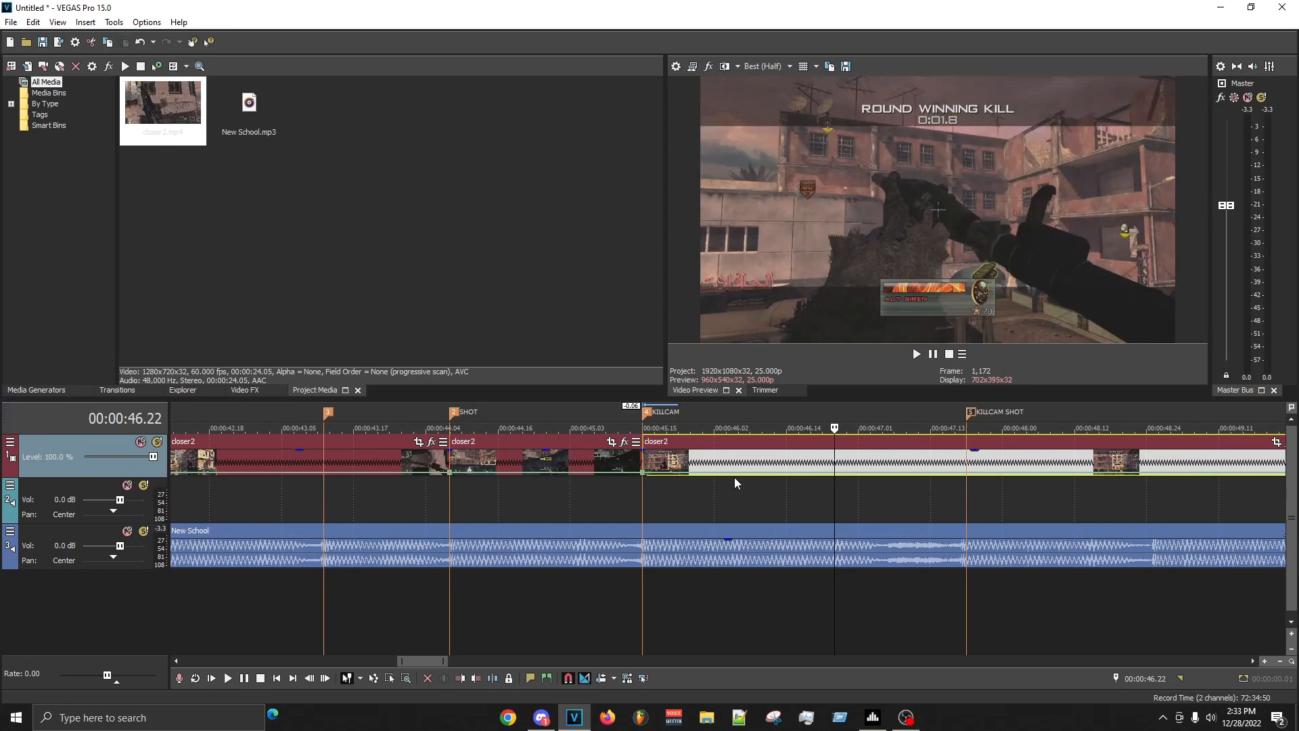
key(j)
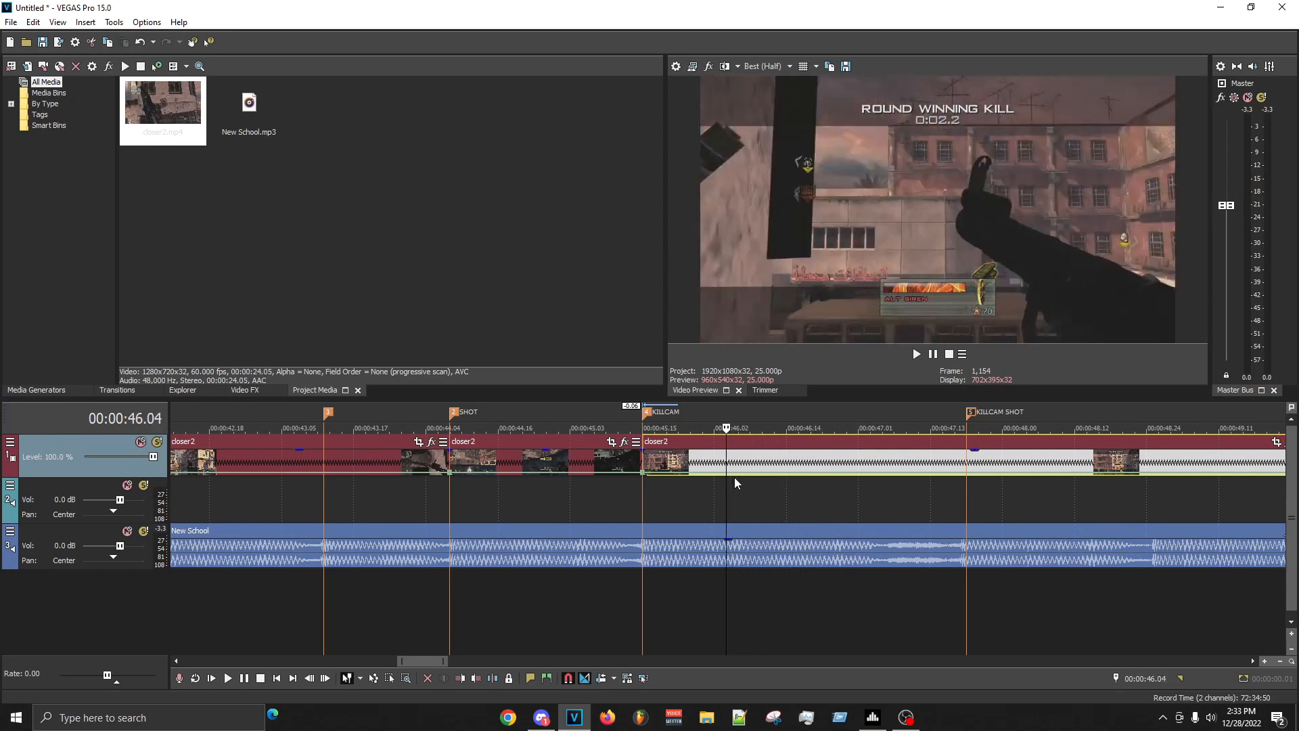
key(Right)
key(Right)
key(Left)
key(s)
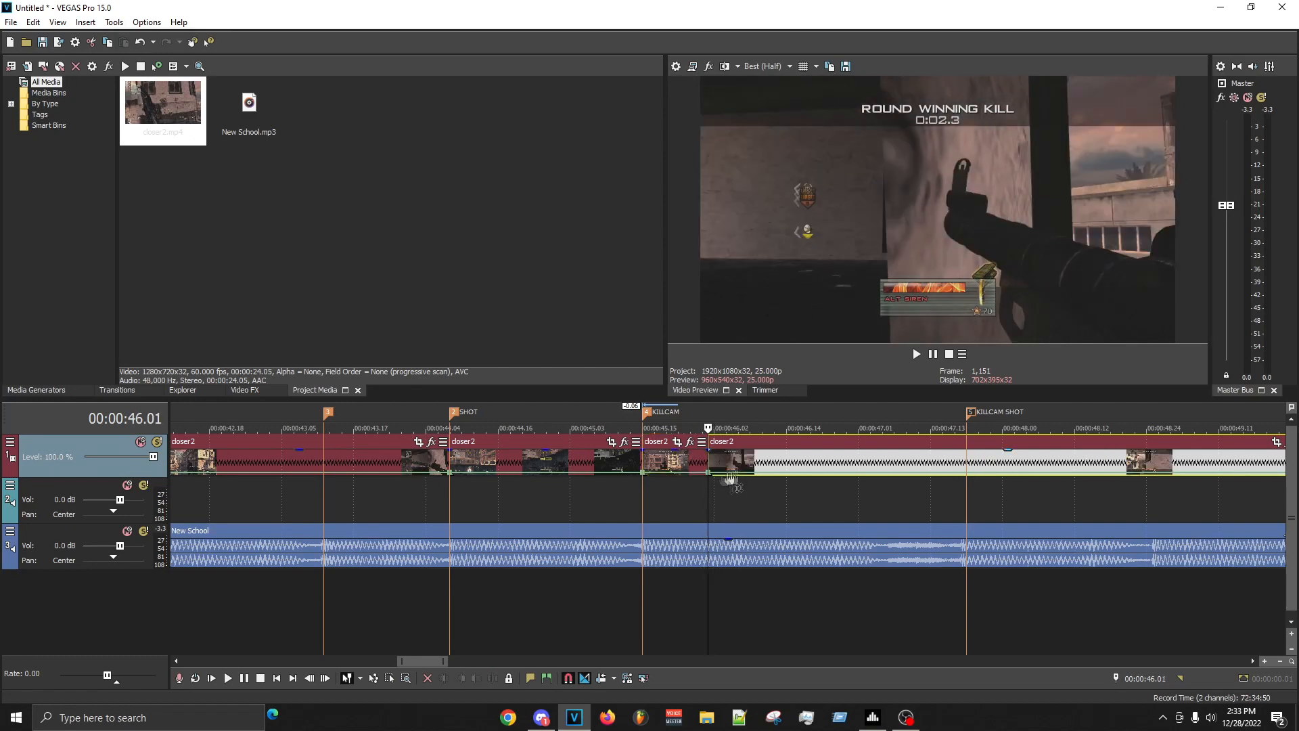
- Delete the piece before the 00:00:46.01 cut, move the killcam clip back to the KILLCAM marker and play from there
right_click(682, 466)
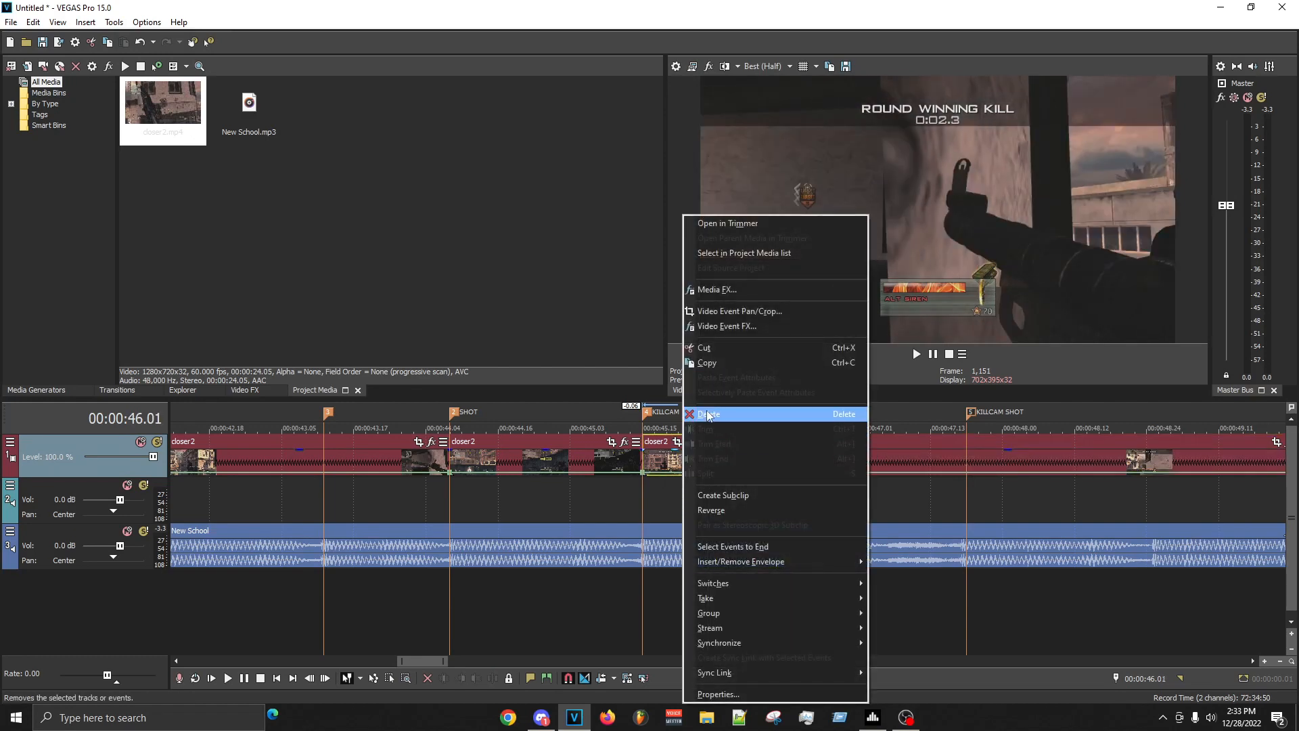
click(708, 414)
click(721, 460)
drag(722, 460, 656, 474)
click(644, 506)
key(space)
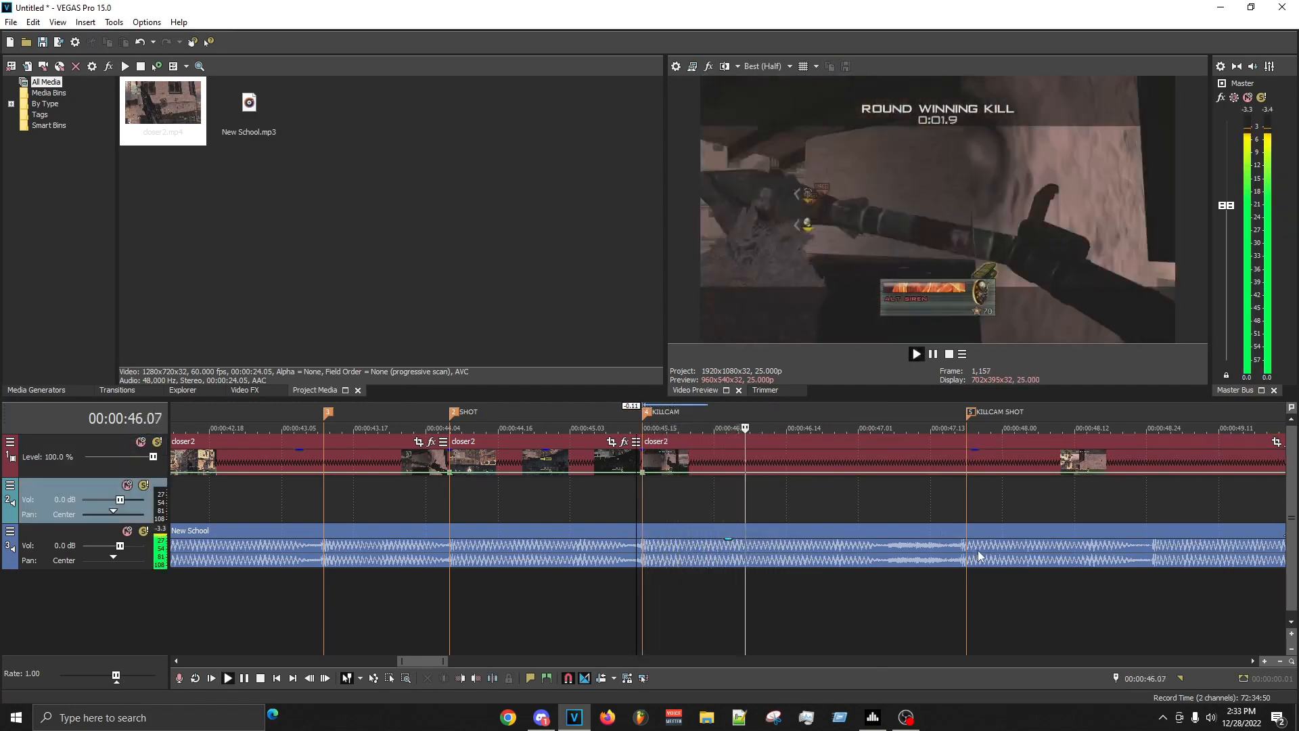
- Split the killcam clip at the KILLCAM SHOT marker at 00:00:47.19
click(853, 499)
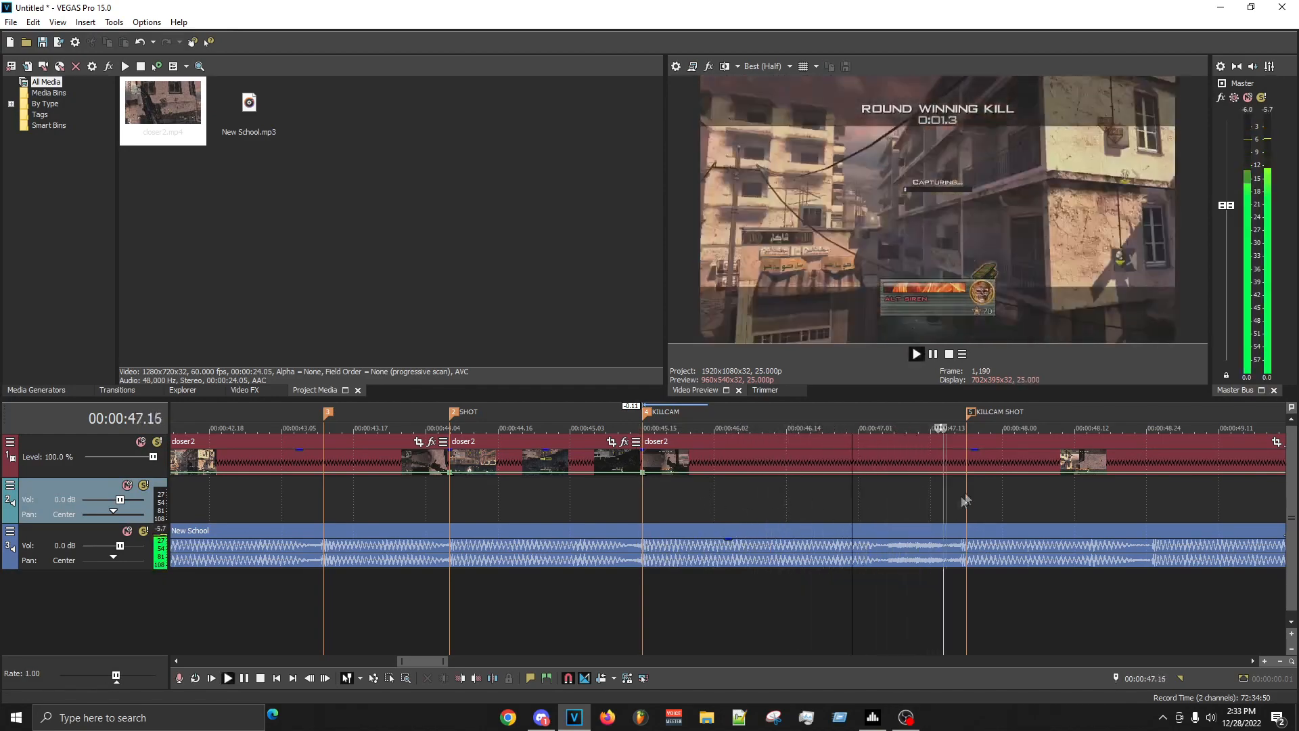
click(889, 446)
key(Return)
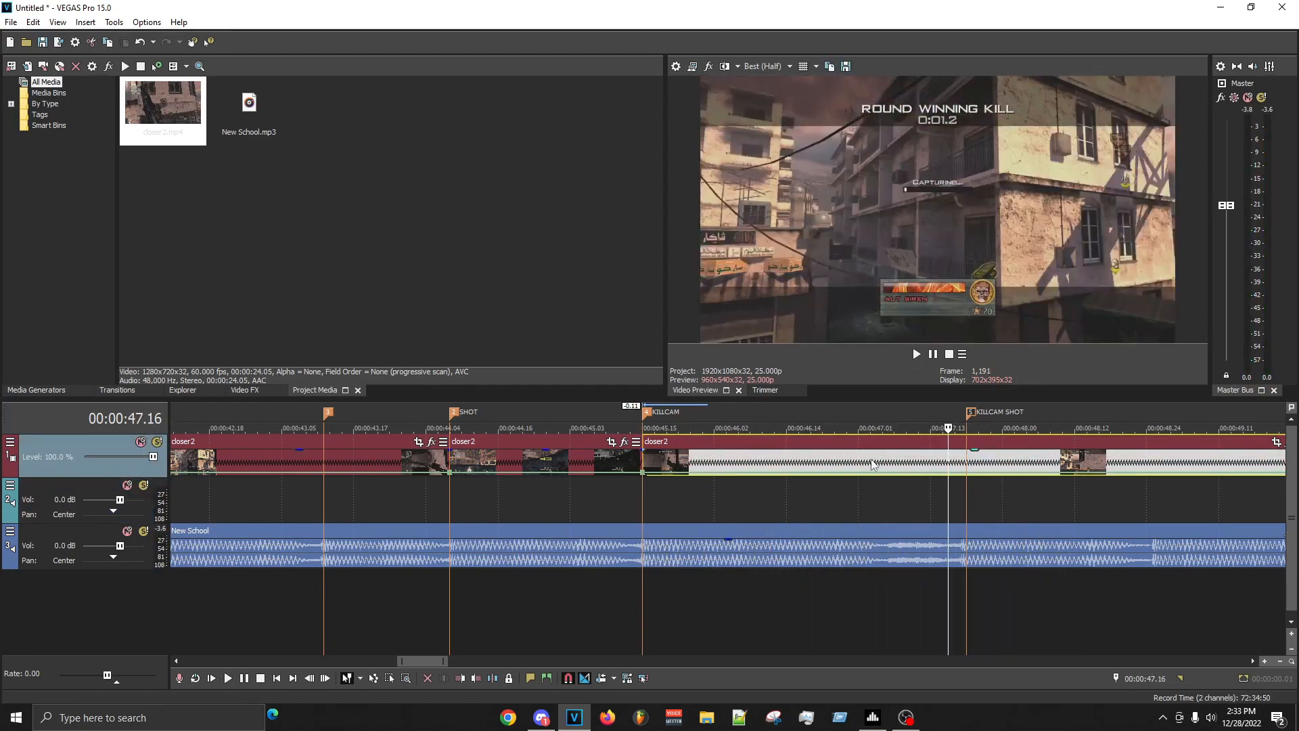
click(870, 461)
click(858, 463)
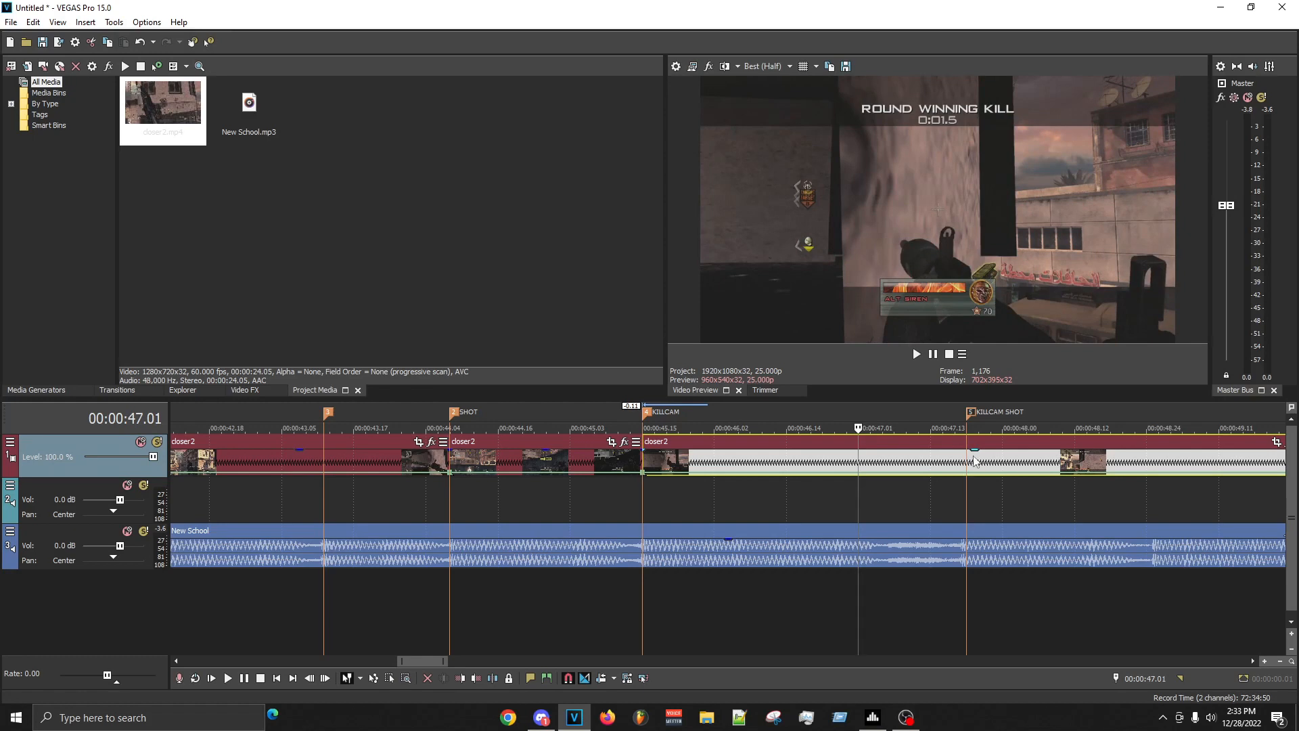
click(971, 463)
key(s)
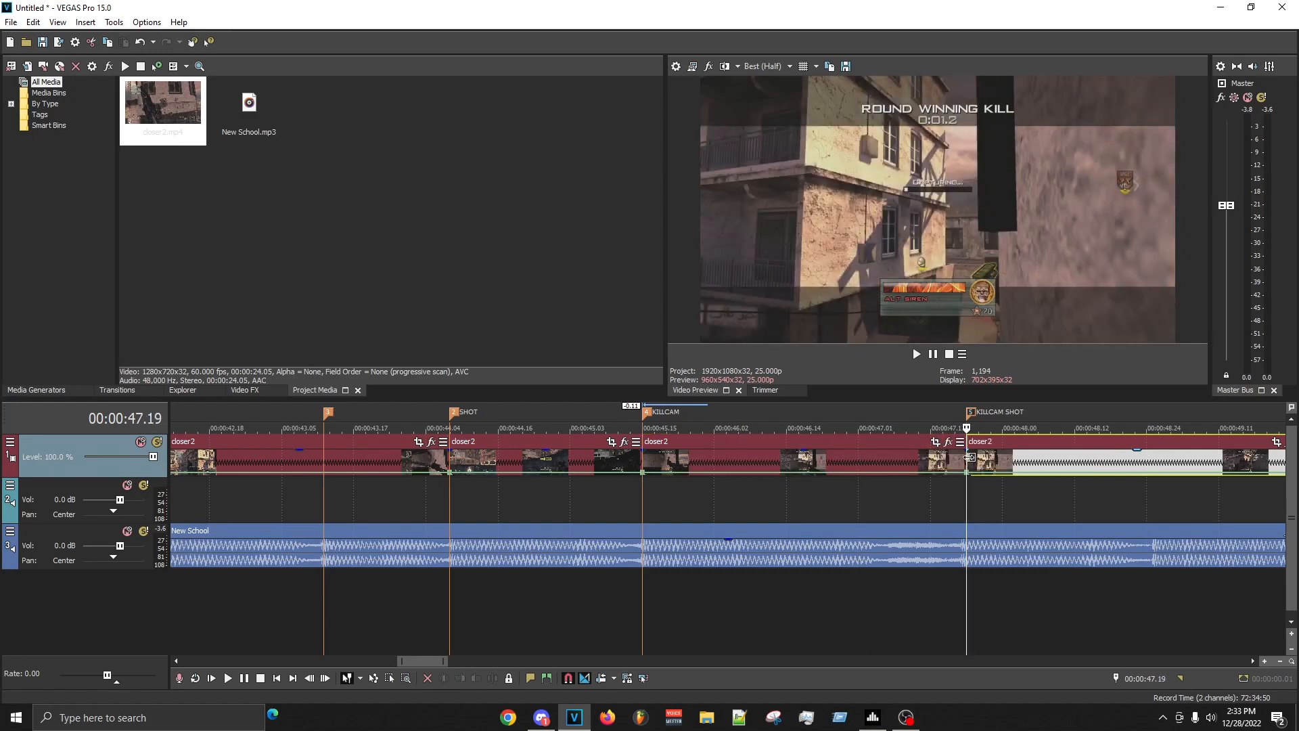
- Play the last killcam clip towards the shot and extend its end to about 00:00:56
scroll(945, 516, down, 5)
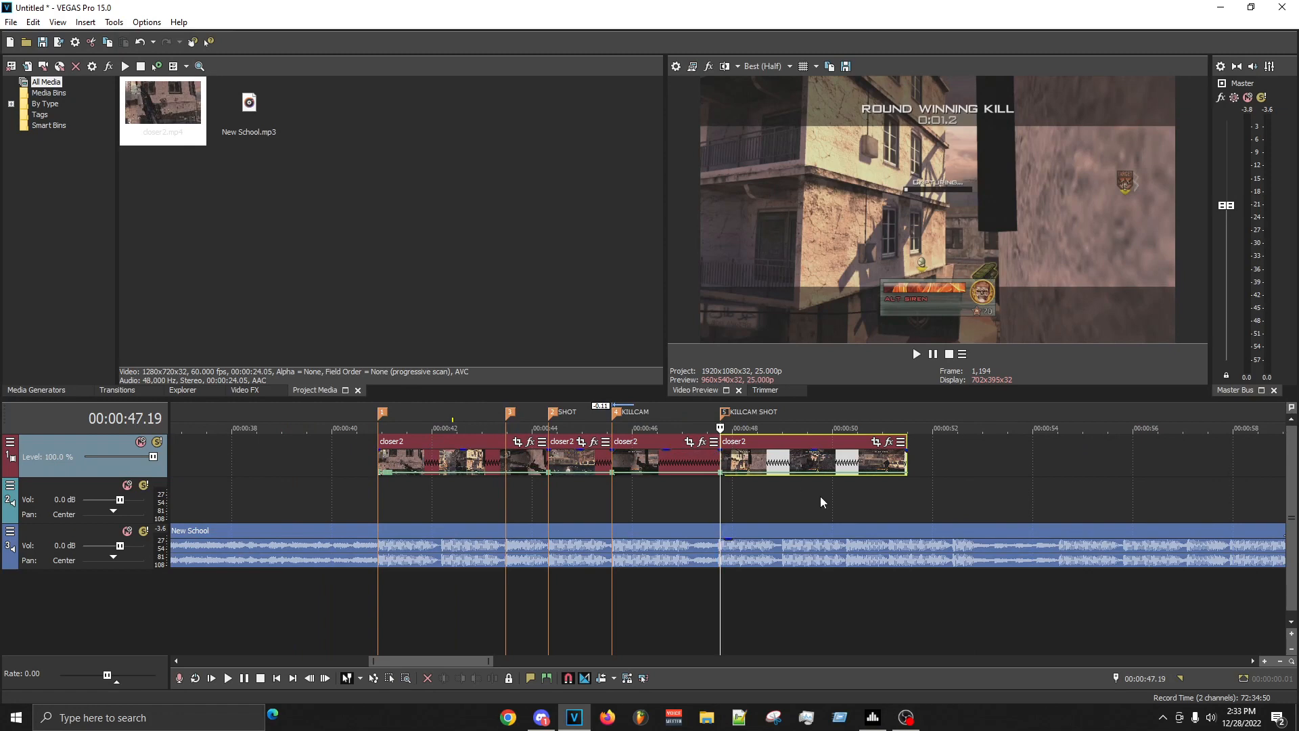
key(space)
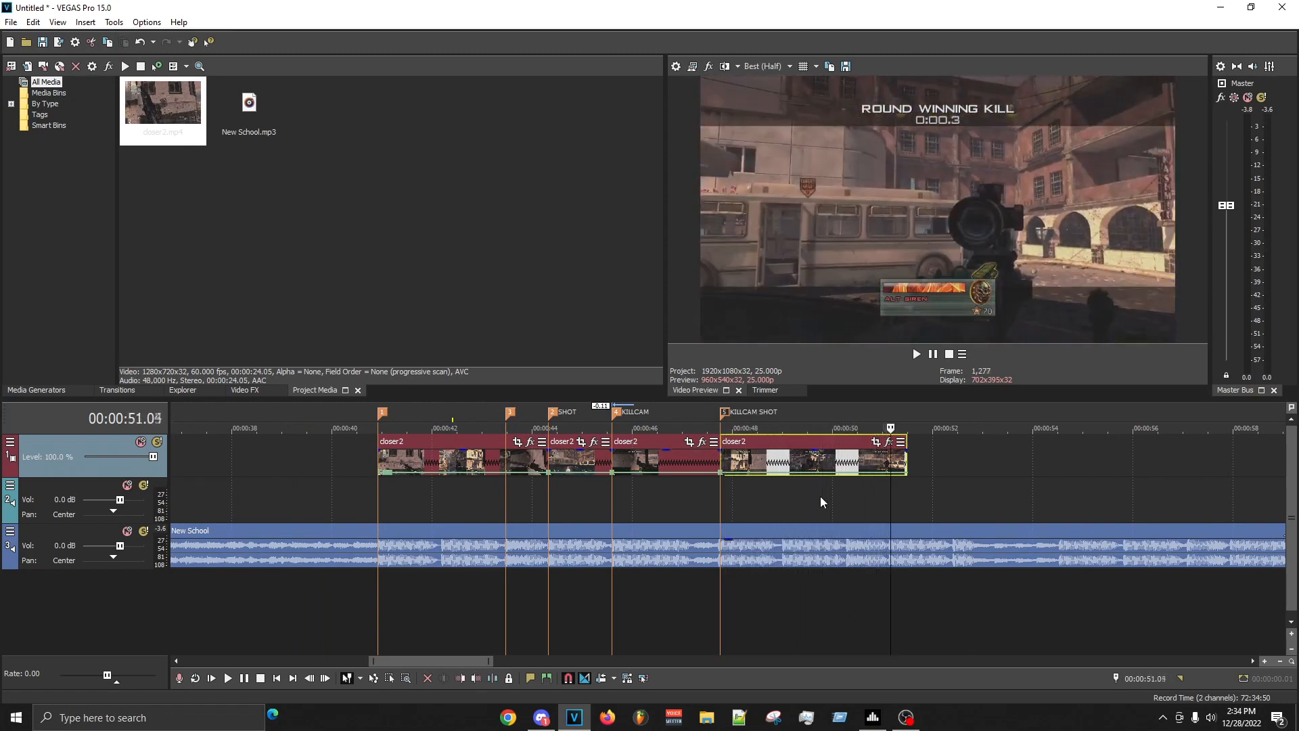
key(Return)
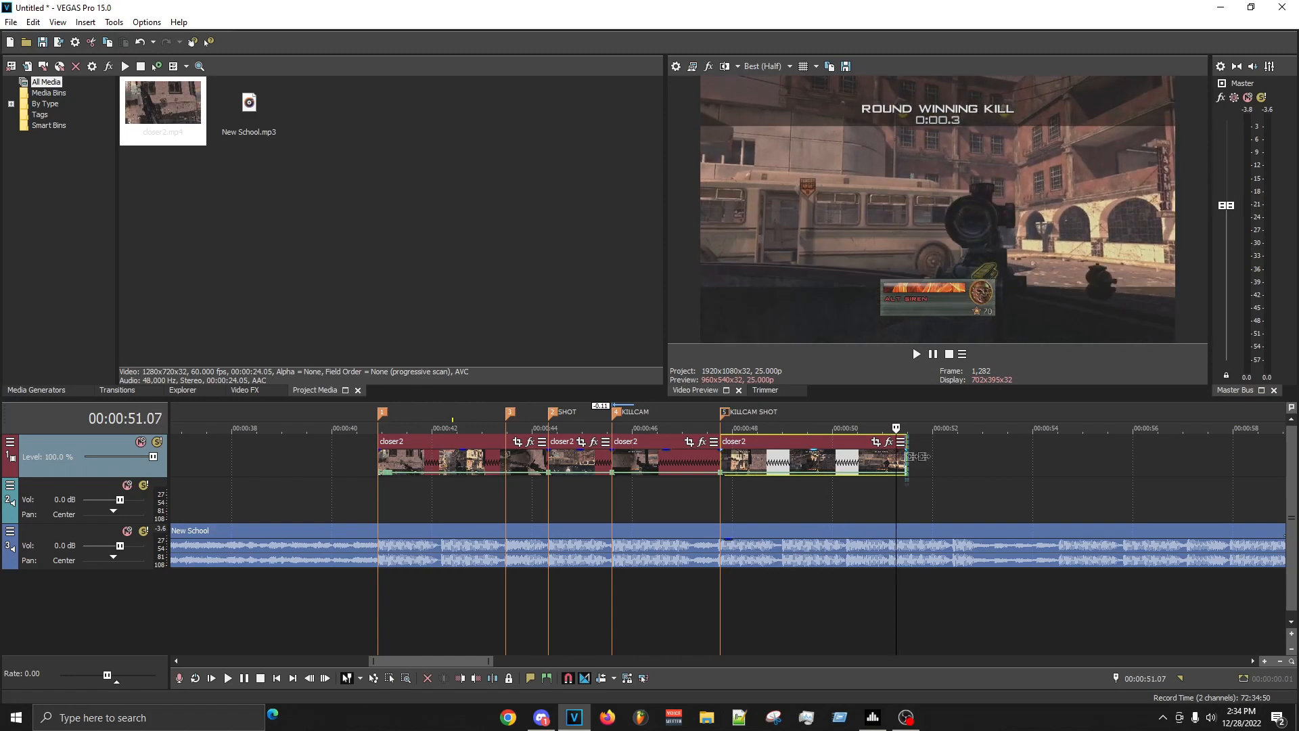
drag(905, 457, 1131, 458)
key(Return)
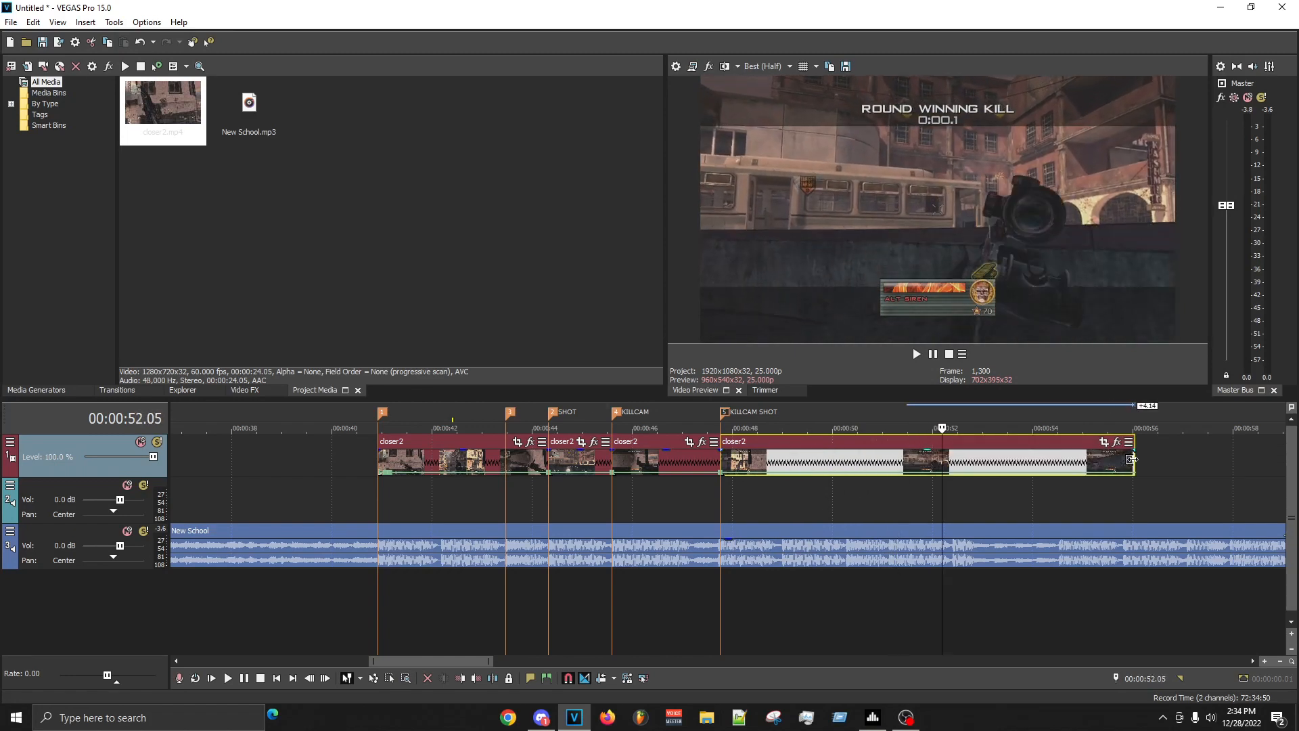
- Step frame by frame to the moment the killcam shot is fired and split the clip at 00:00:51.09
key(Left)
key(Left)
key(Left)
key(Left)
key(Left)
key(Left)
key(Left)
key(Left)
key(Left)
key(Left)
key(Left)
key(Left)
key(Left)
key(Left)
key(Left)
key(Left)
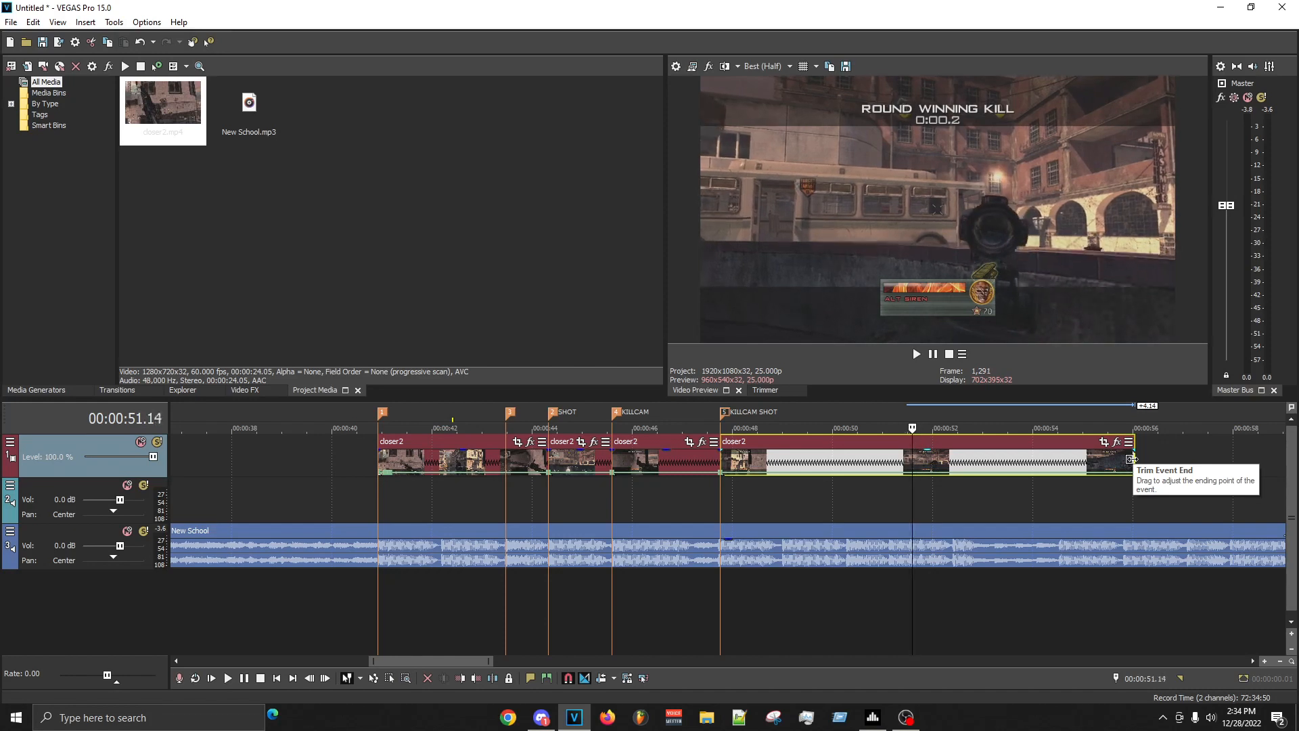
key(Left)
key(Left)
key(Left)
key(Left)
key(Left)
key(Left)
key(Left)
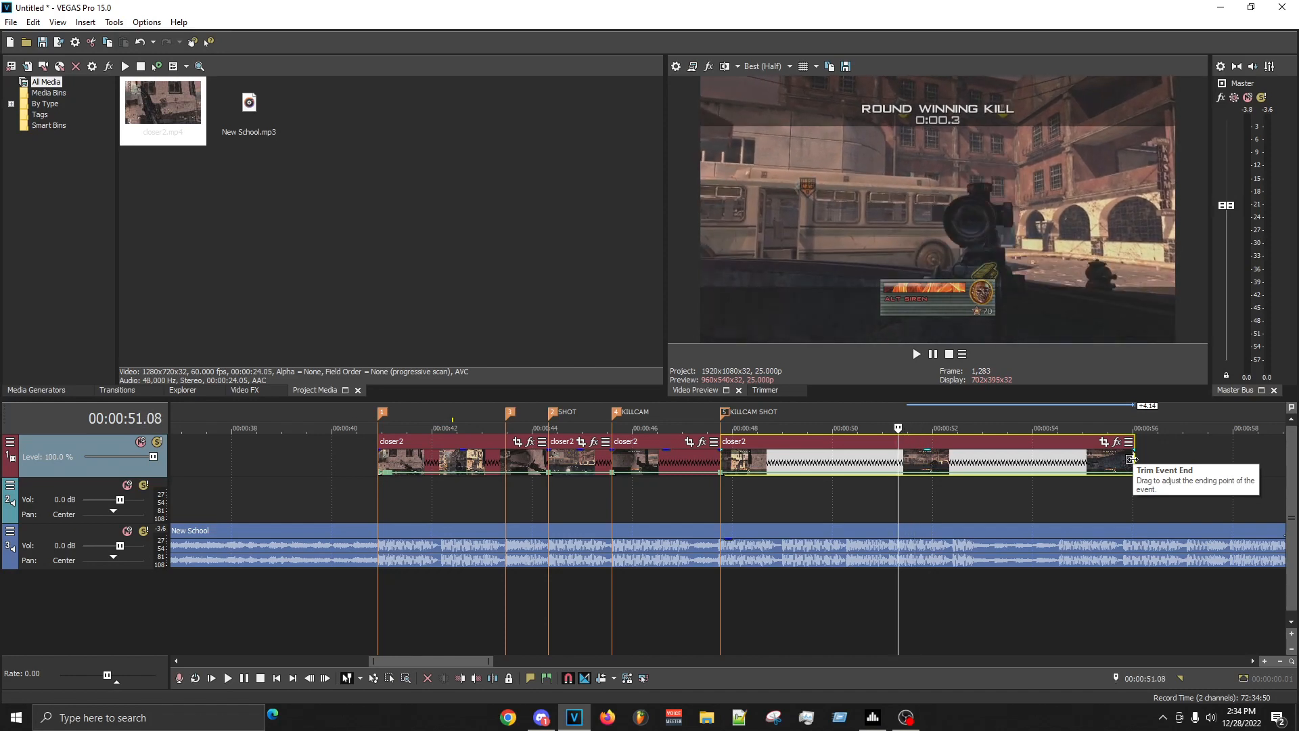
scroll(1132, 460, up, 6)
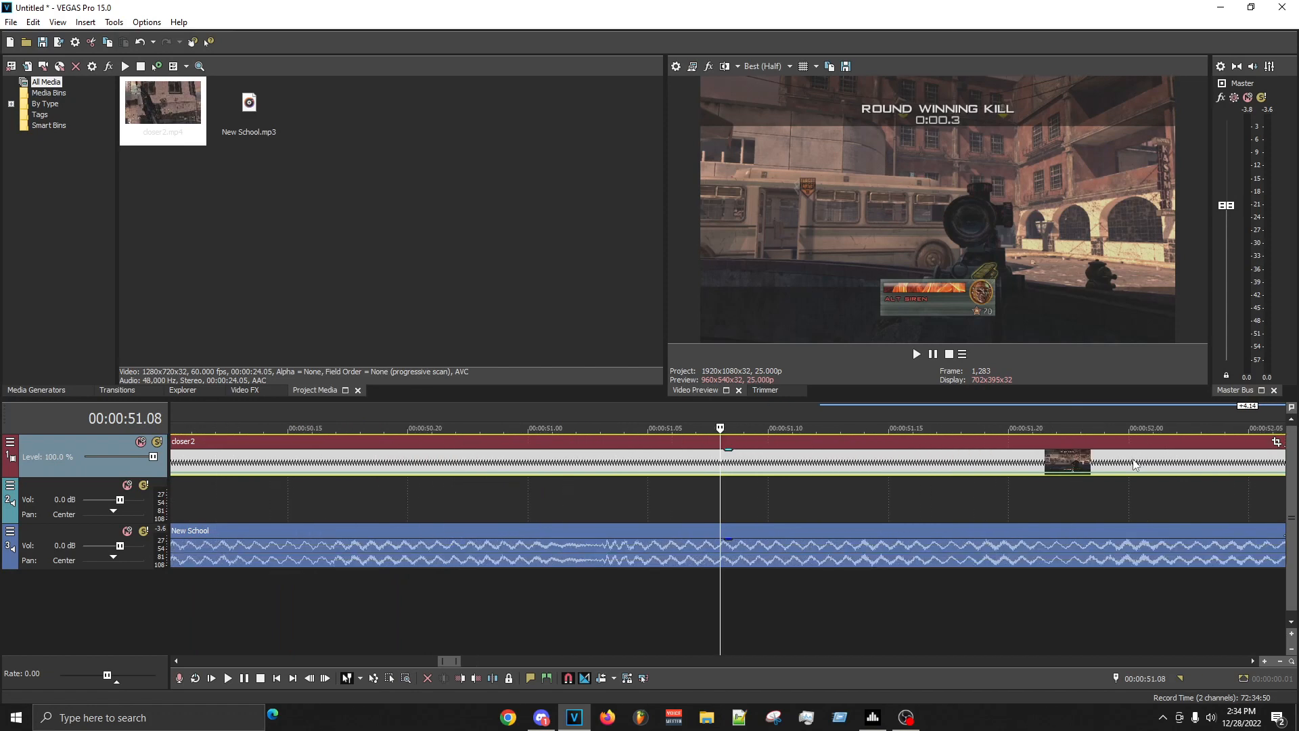
key(Right)
key(Left)
key(Right)
key(s)
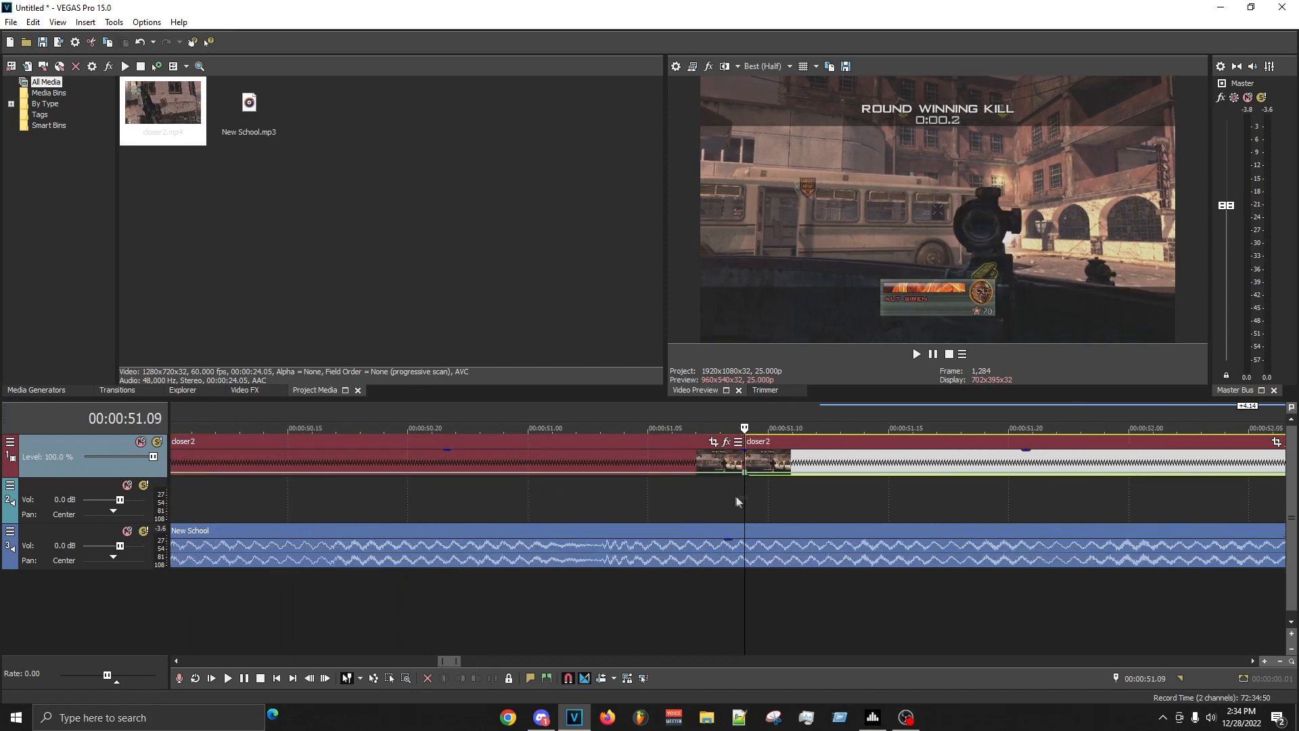
- Delete the piece between the KILLCAM SHOT marker and the 00:00:51.09 cut, move the remaining clip to the marker and play it
click(716, 462)
right_click(716, 463)
click(744, 415)
scroll(705, 457, down, 8)
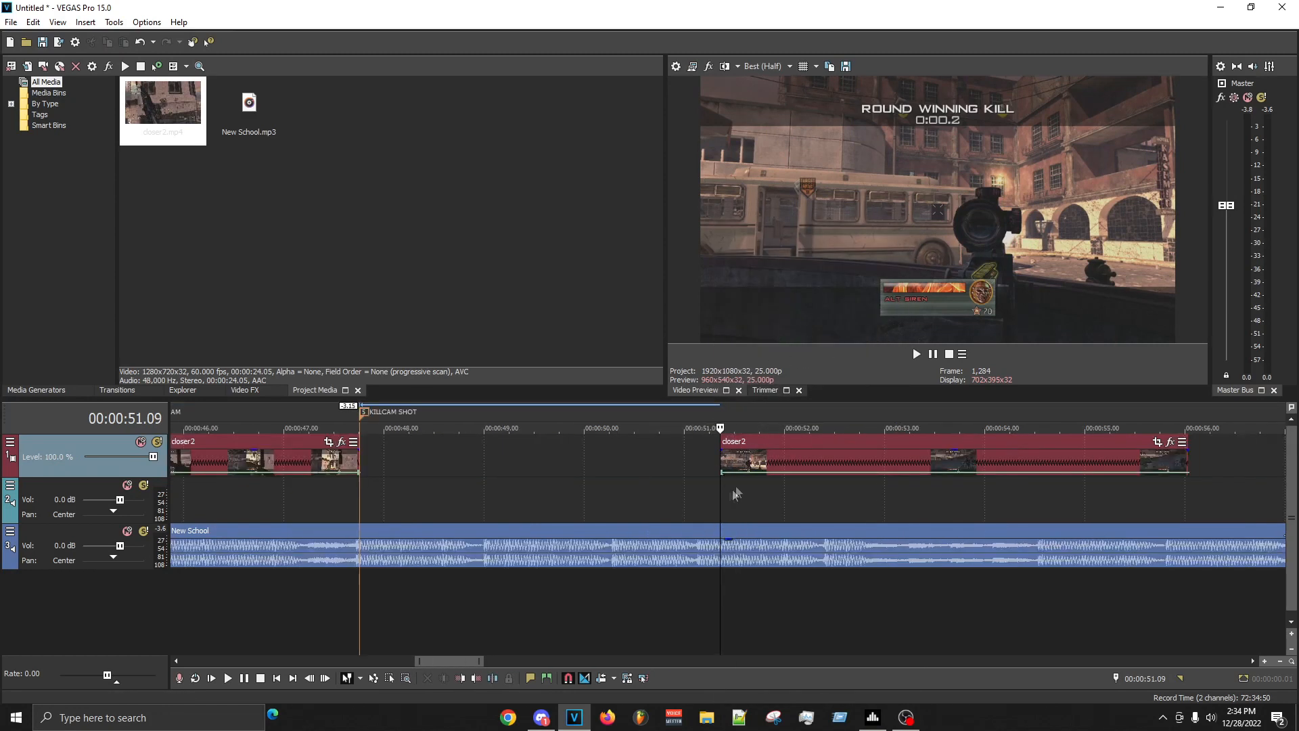
scroll(743, 461, up, 4)
click(744, 461)
mouse_move(550, 474)
mouse_down()
mouse_move(505, 468)
mouse_move(480, 482)
mouse_up()
click(454, 462)
key(space)
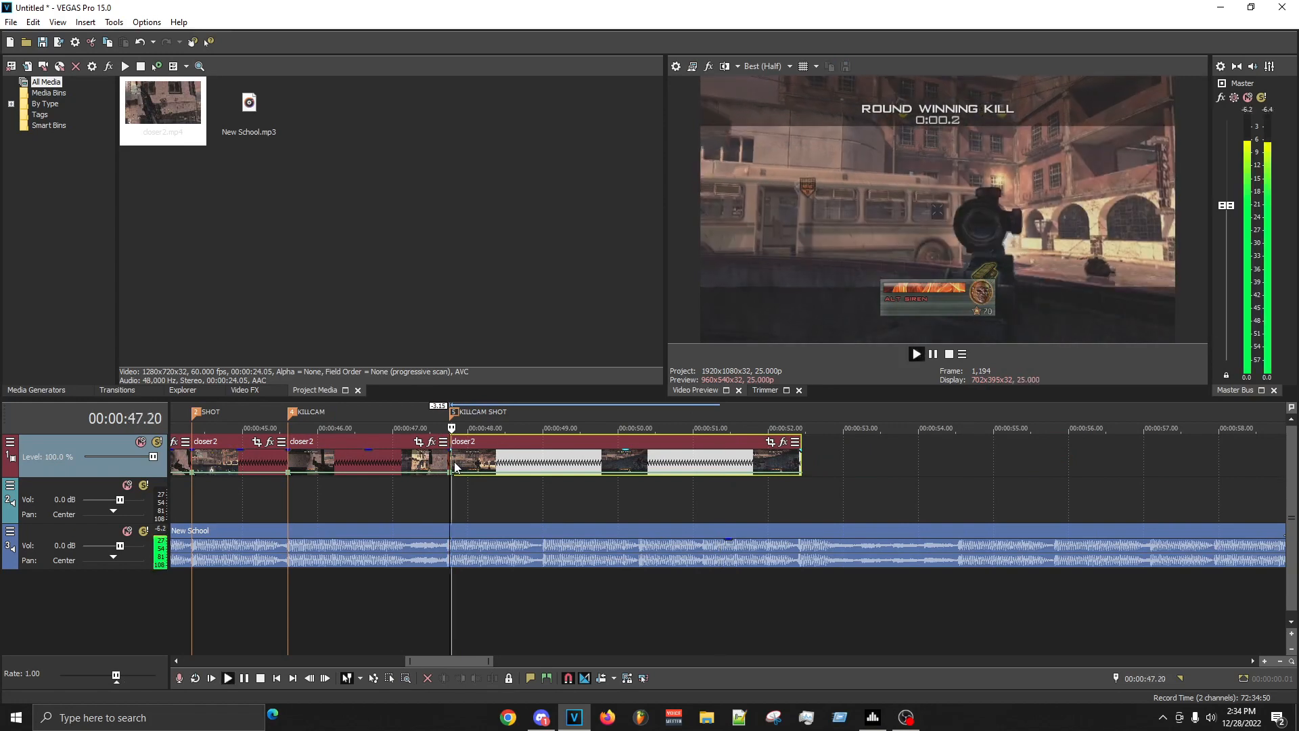
- Compare the shot frames at the SHOT and KILLCAM SHOT markers, and add an unnamed beat marker at 00:00:49.00
key(space)
click(192, 513)
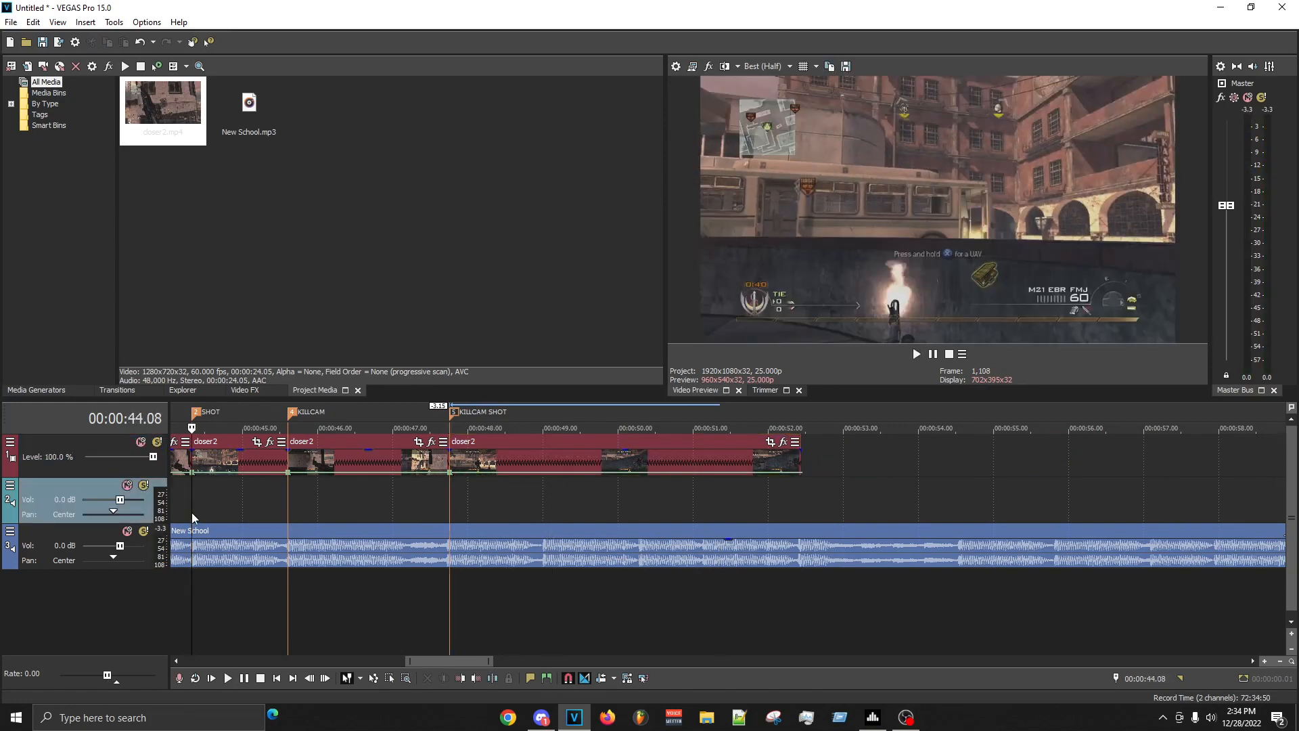
click(453, 492)
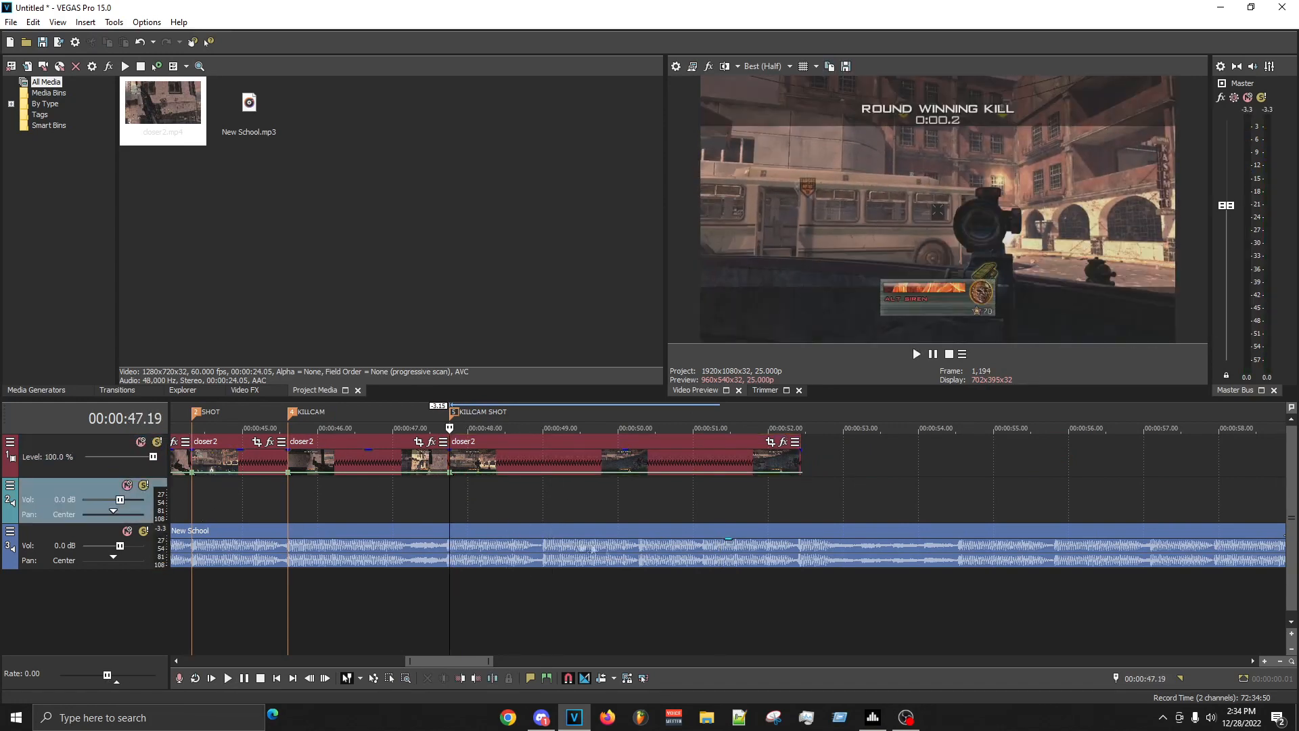
key(space)
scroll(752, 524, up, 5)
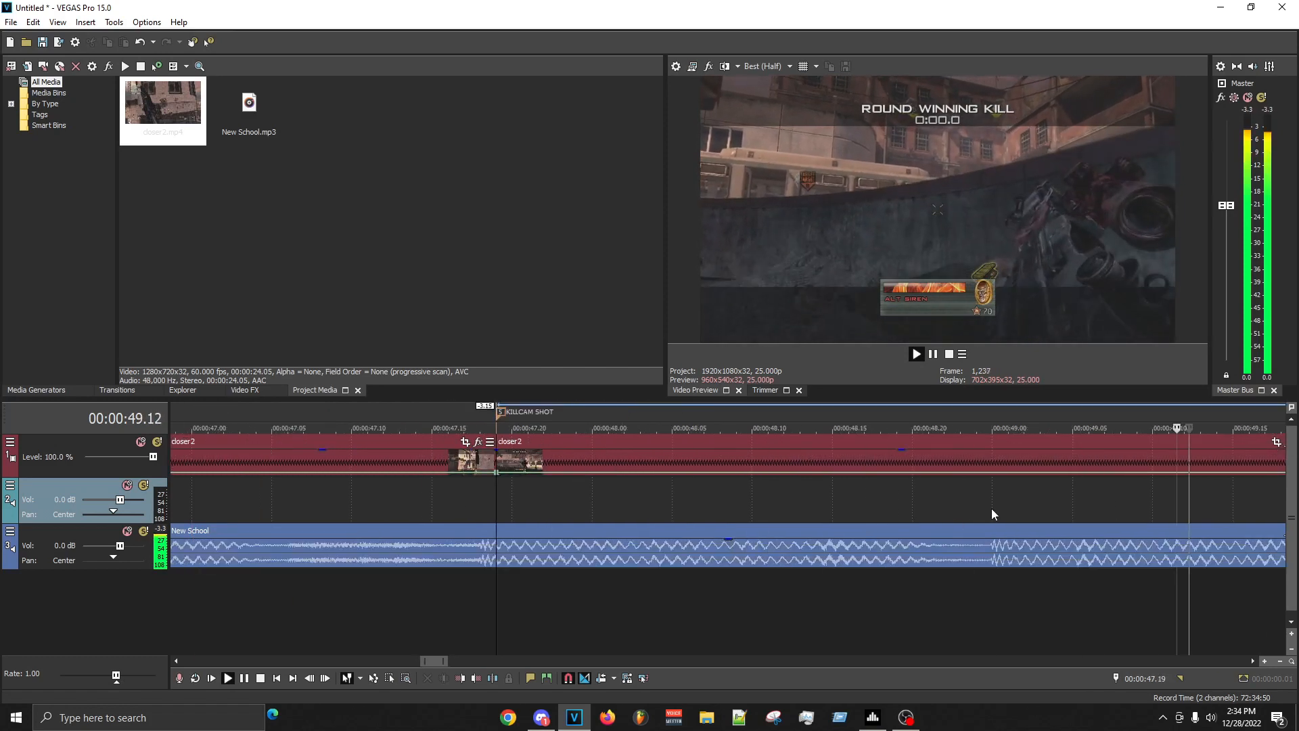
key(m)
click(990, 457)
click(437, 514)
key(space)
key(space)
scroll(980, 477, down, 4)
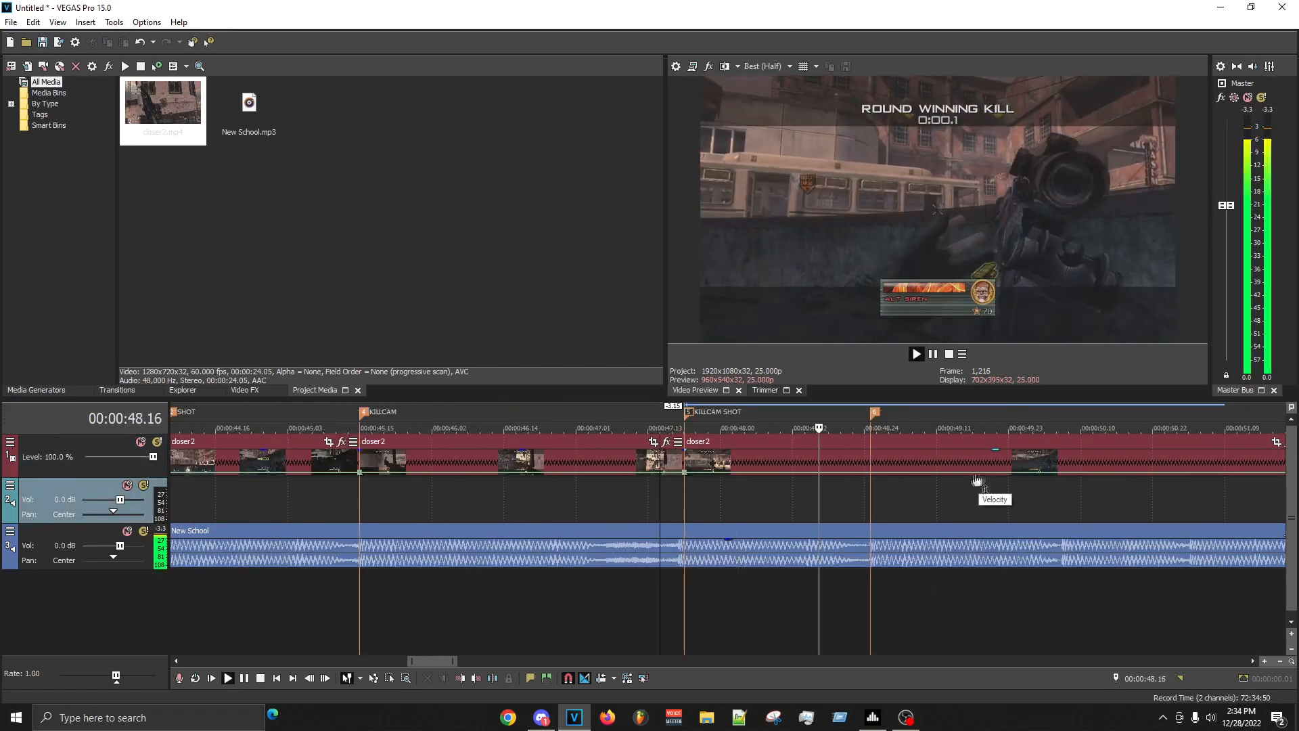
- Split the last killcam clip at the 00:00:49.00 marker and delete the footage after it
click(902, 463)
key(s)
right_click(902, 464)
click(932, 416)
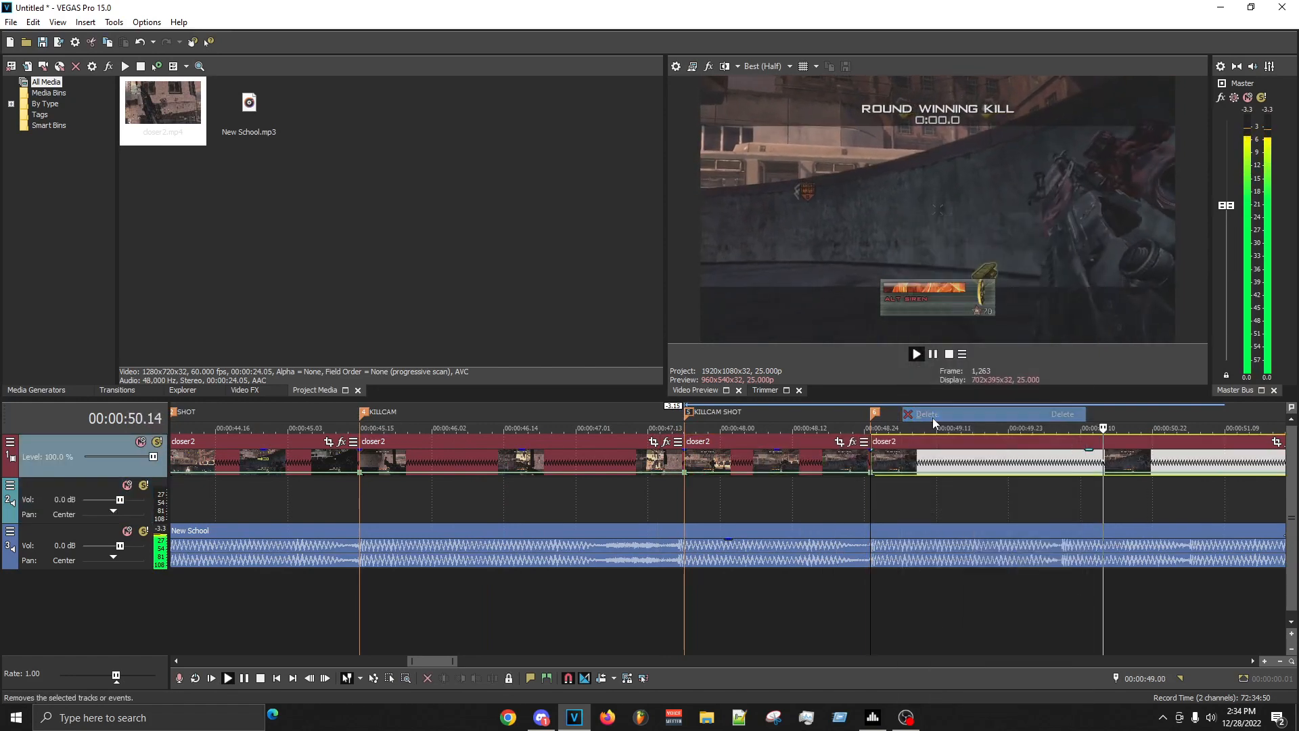
key(space)
- Select the time range from 00:00:40.16 to 00:00:49.20 around all clips and play the synced sequence
scroll(620, 588, down, 4)
drag(418, 515, 749, 473)
key(space)
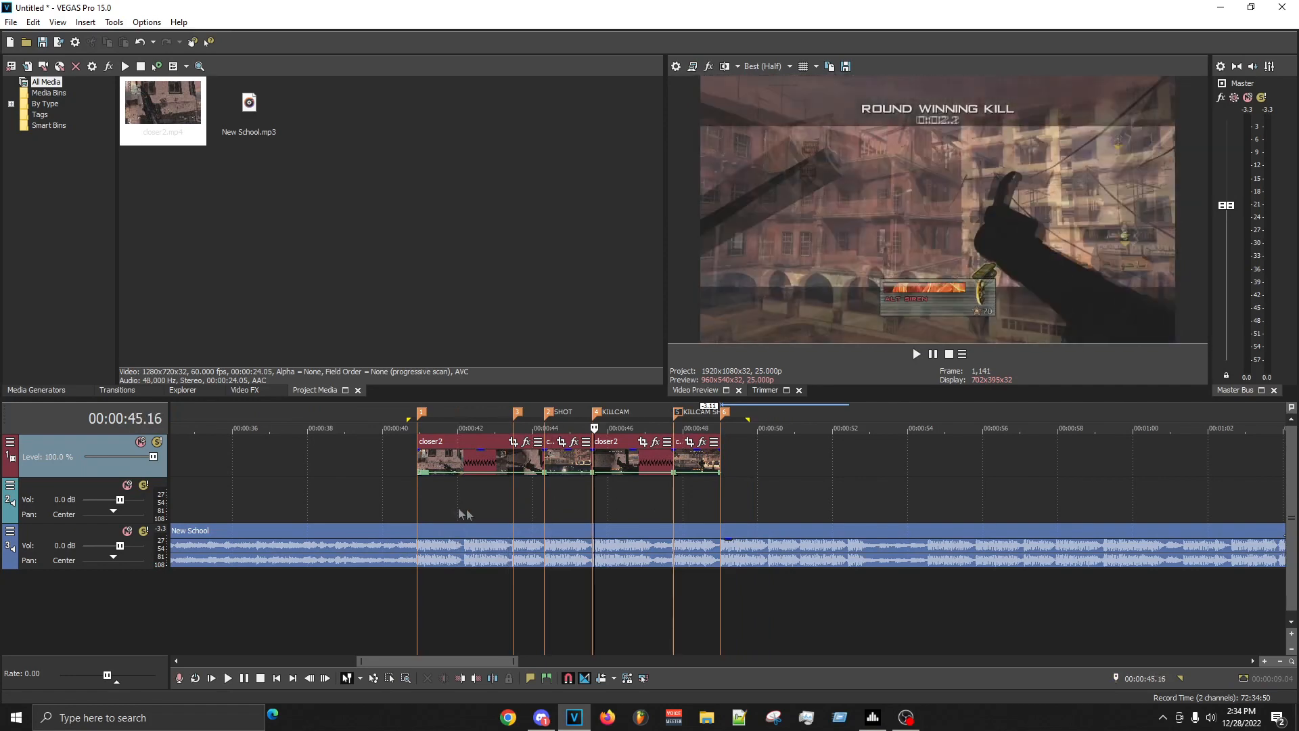
key(space)
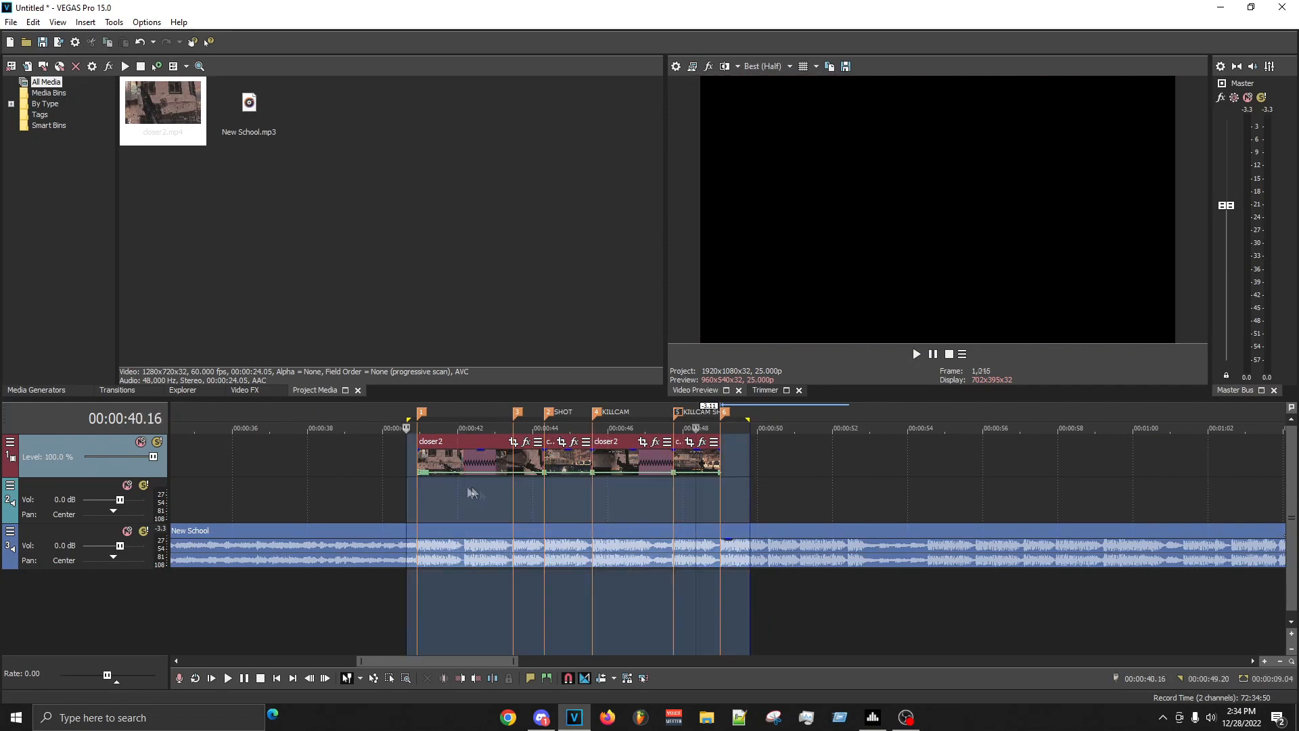
click(481, 490)
- Set the second velocity point near the first clip's start to 50% forward velocity and make the fade before it linear
scroll(462, 499, up, 4)
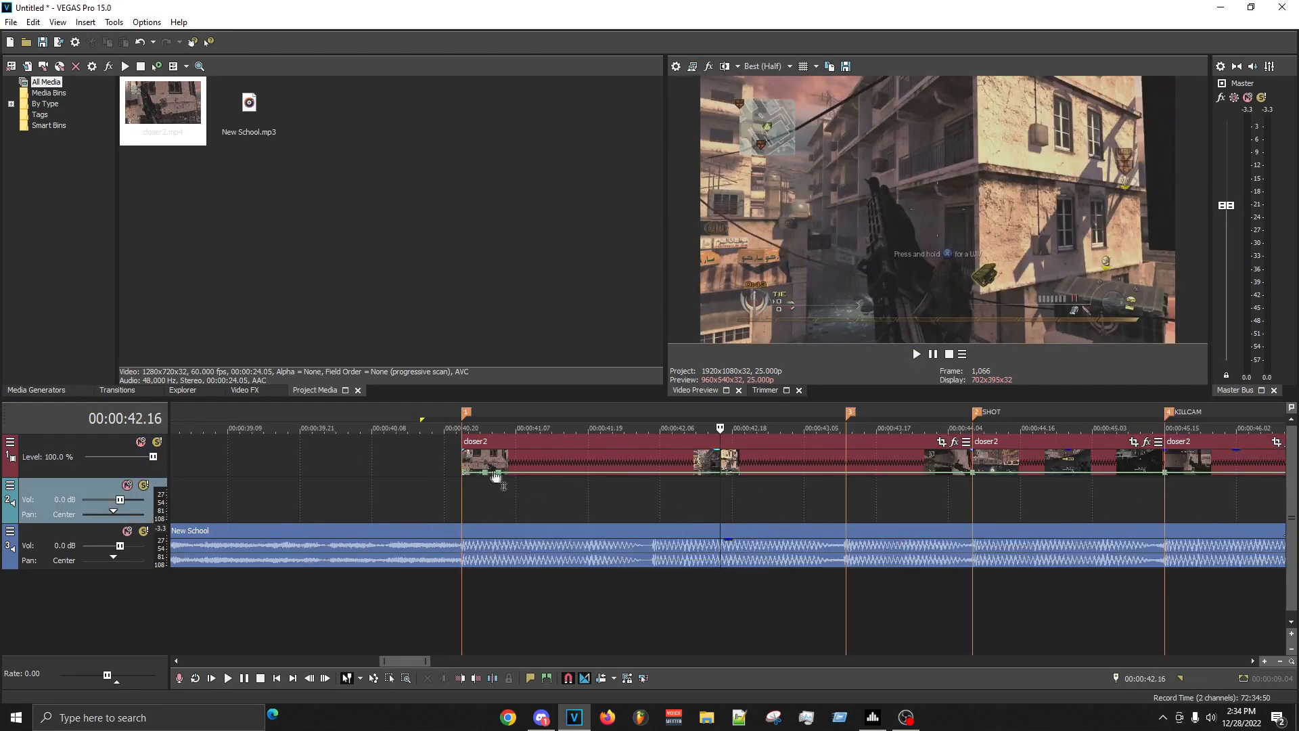
right_click(502, 478)
click(541, 212)
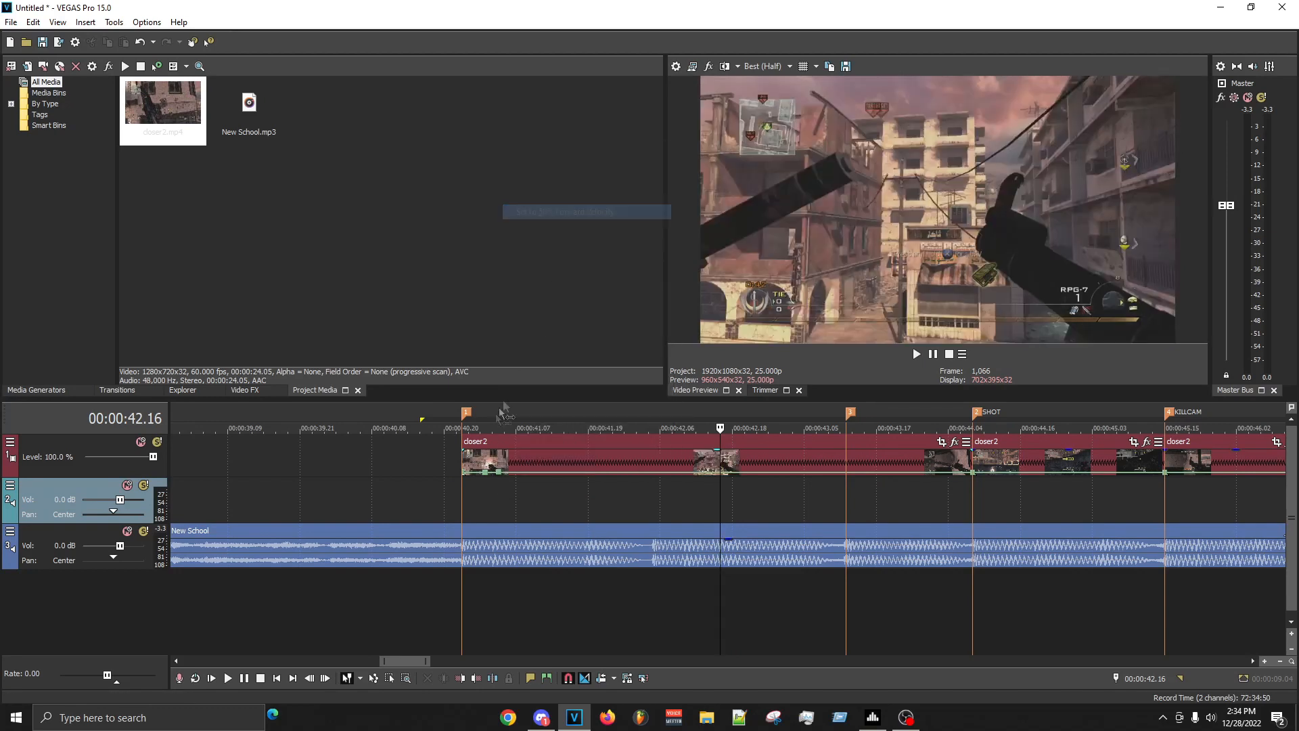
right_click(485, 476)
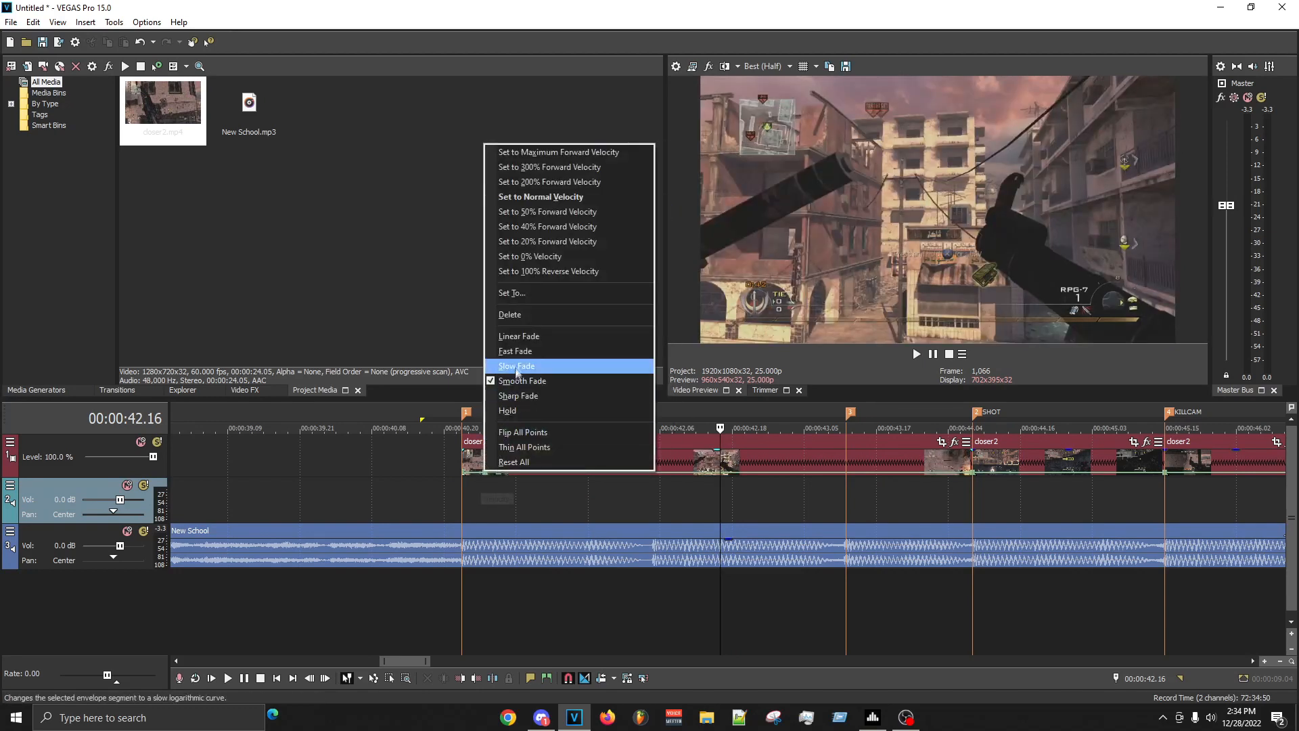
click(501, 334)
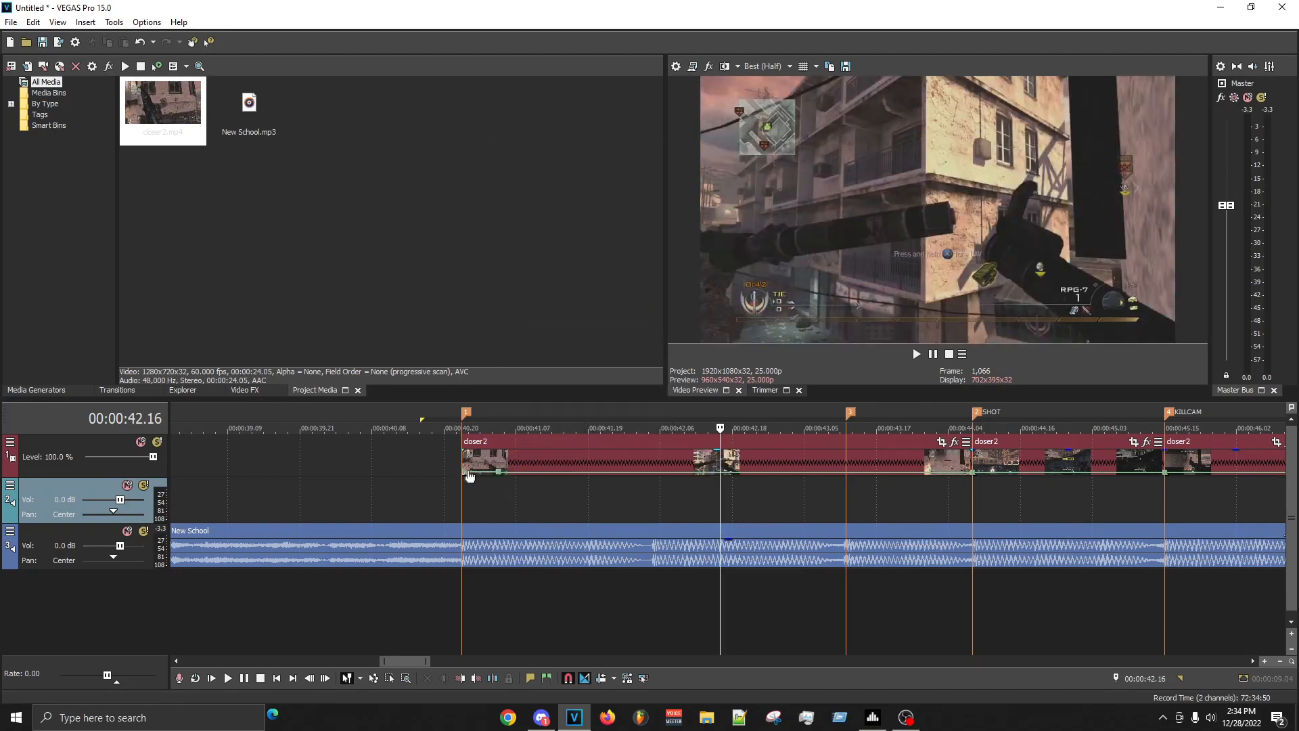
click(432, 494)
right_click(481, 473)
click(519, 518)
- Play the first clip and add beat markers at 00:00:41.19 and about 00:00:42.05, then replay around them
click(445, 519)
key(space)
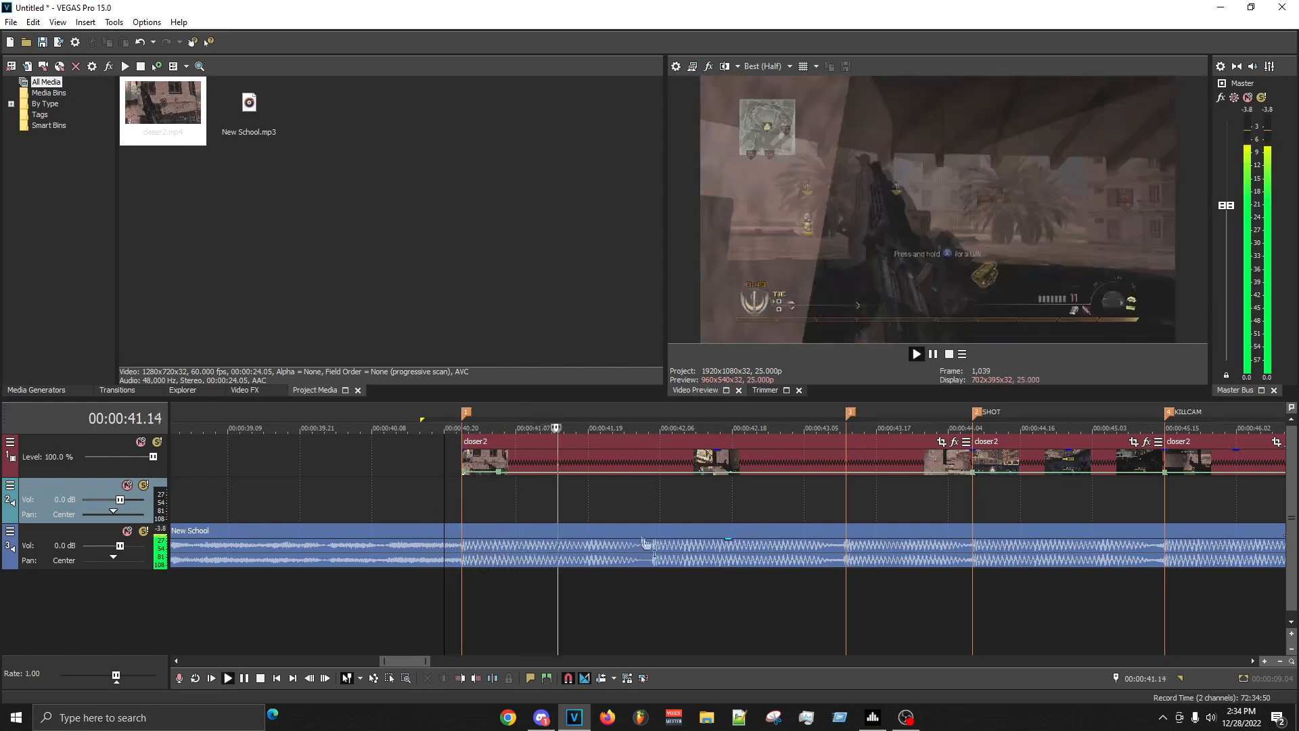
key(space)
click(593, 516)
click(583, 514)
click(588, 513)
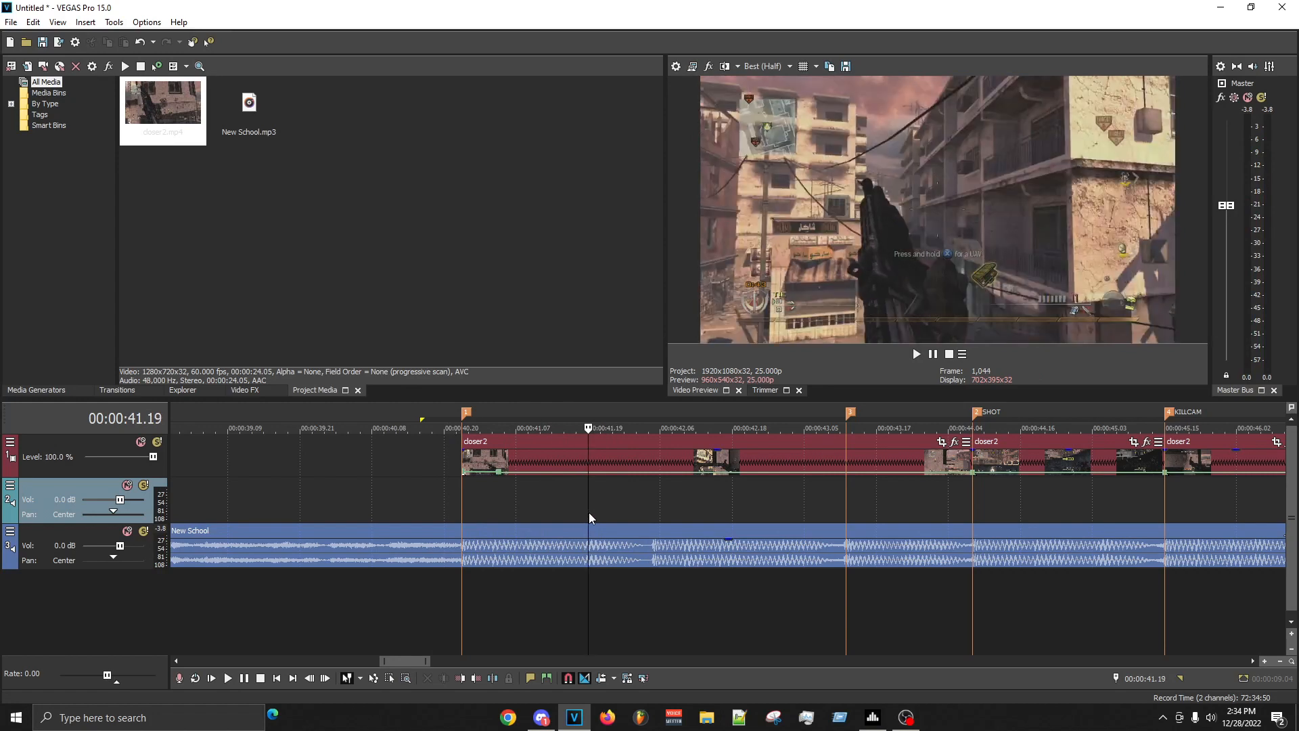
key(m)
key(space)
key(m)
key(space)
scroll(570, 509, up, 3)
key(space)
key(space)
scroll(641, 504, down, 1)
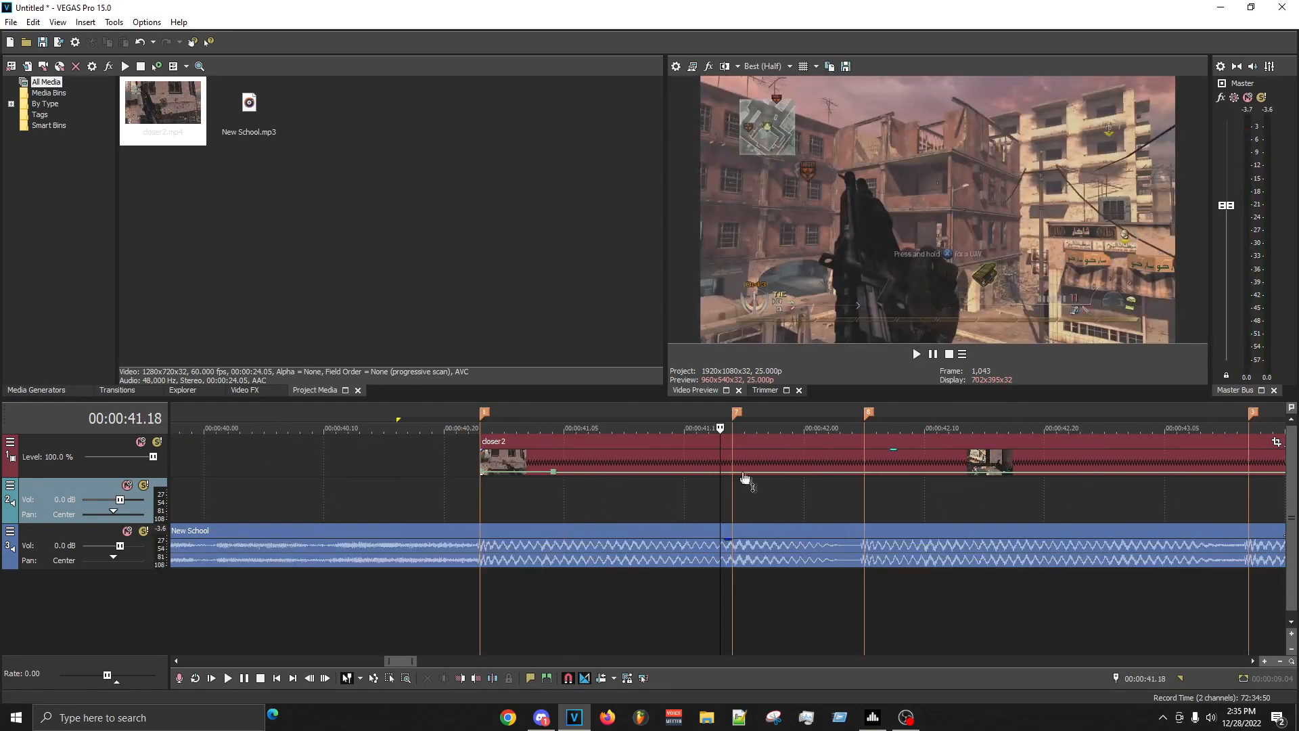
- Add a velocity point at 00:00:41.18 on the first clip, just before the beat marker, and set it to 32%
double_click(716, 472)
right_click(716, 472)
click(761, 297)
text(100)
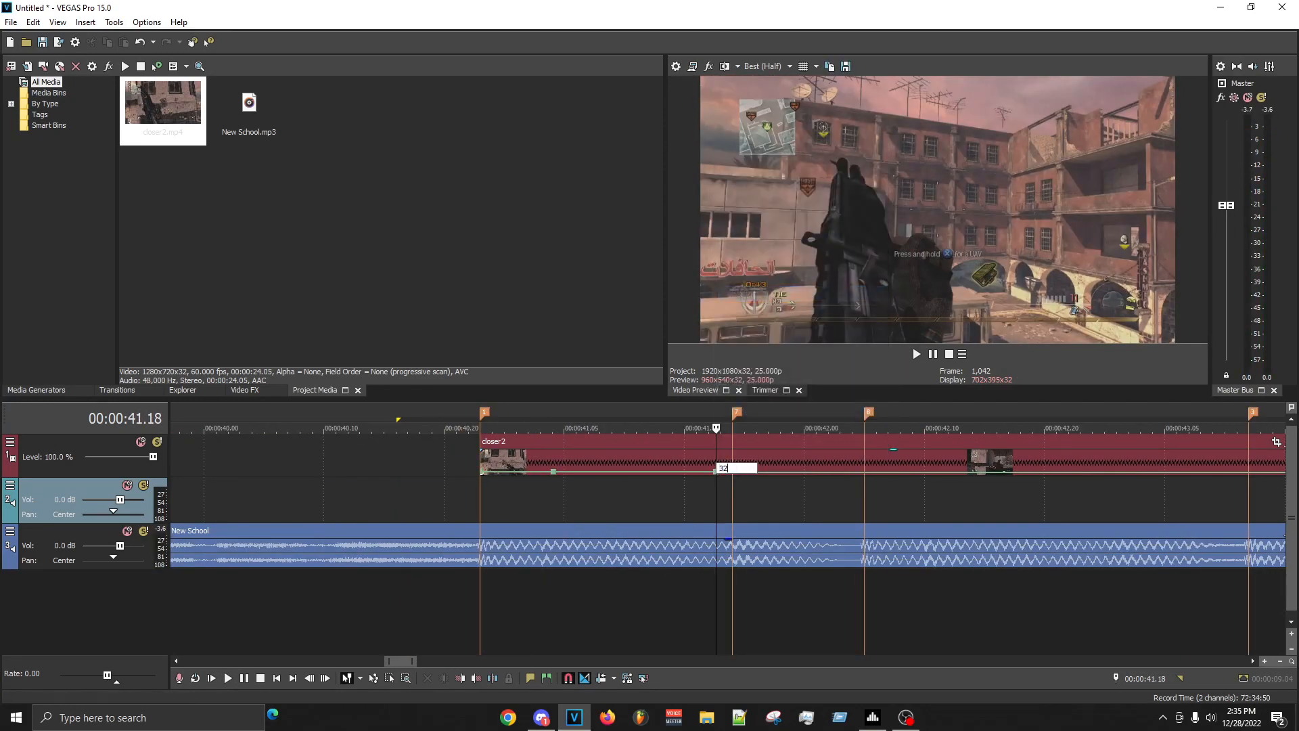
key(Return)
- Make the velocity fade between the clip's early point and the new 00:00:41.18 point a fast fade
right_click(817, 264)
click(696, 472)
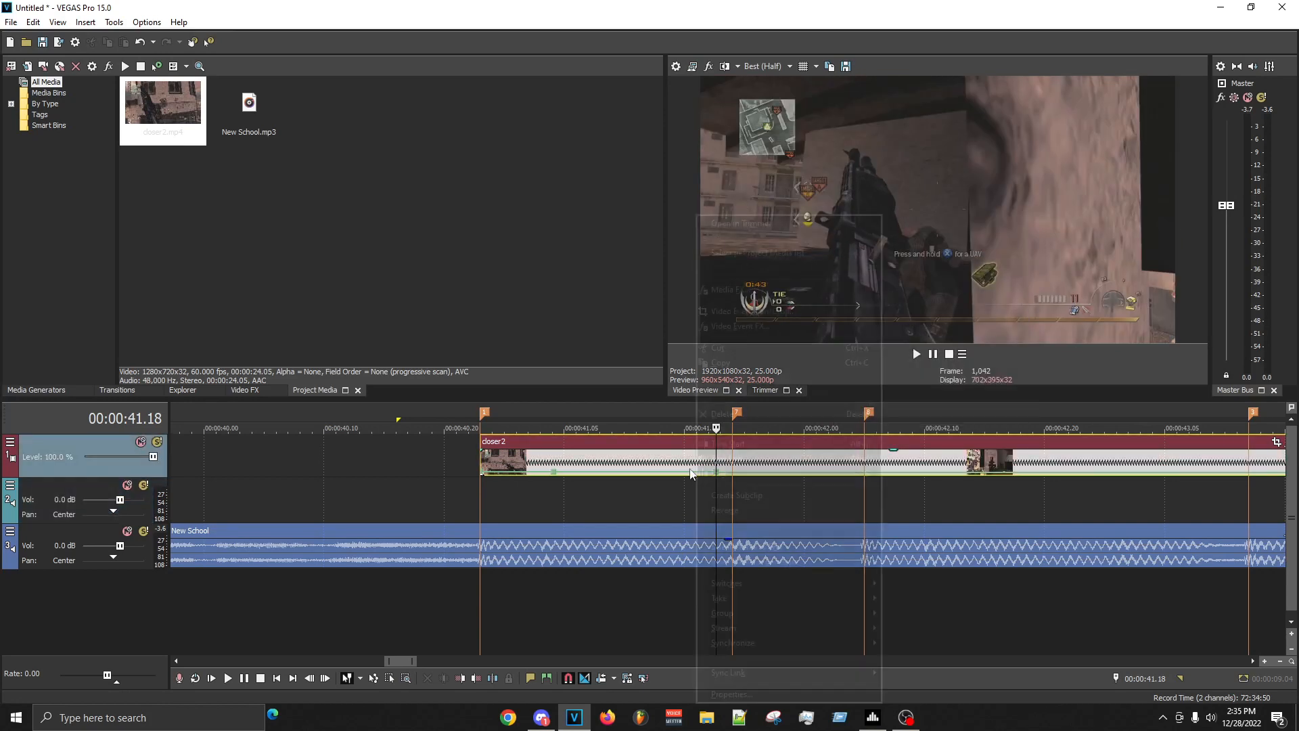
right_click(679, 473)
click(701, 518)
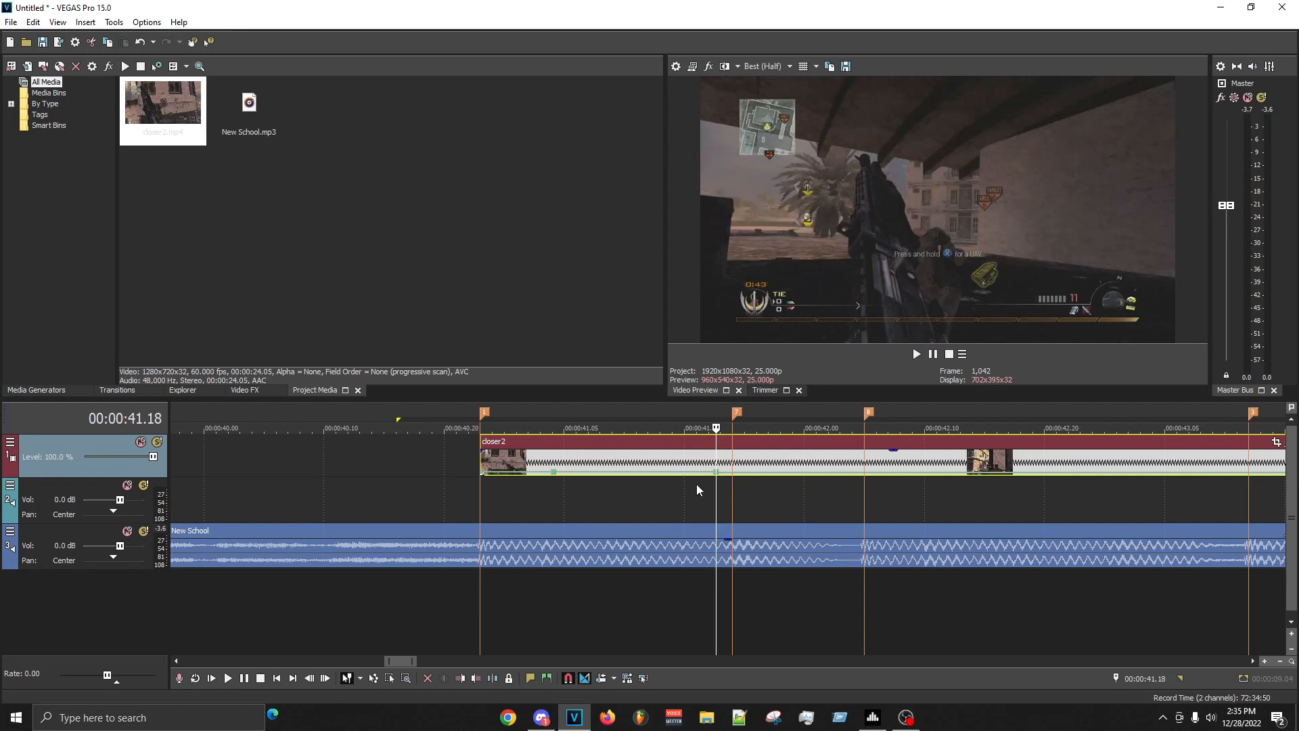
right_click(557, 473)
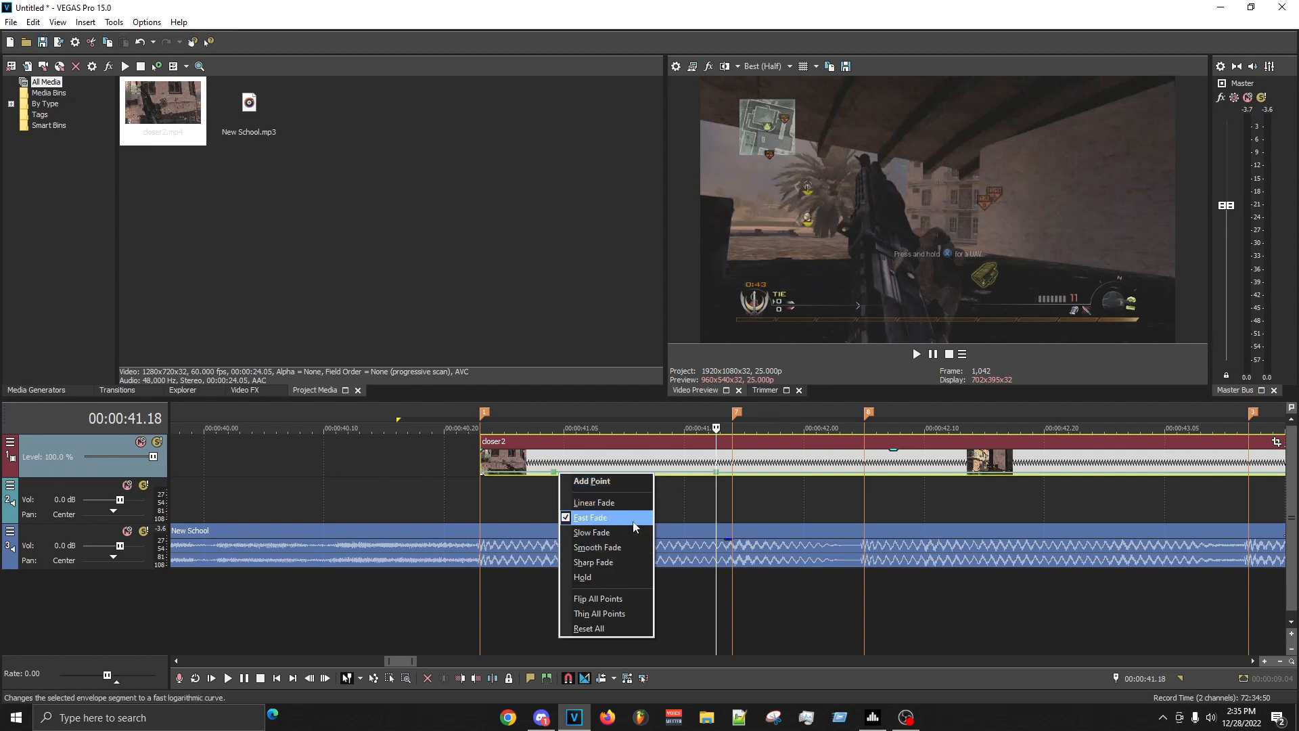
click(482, 508)
click(708, 515)
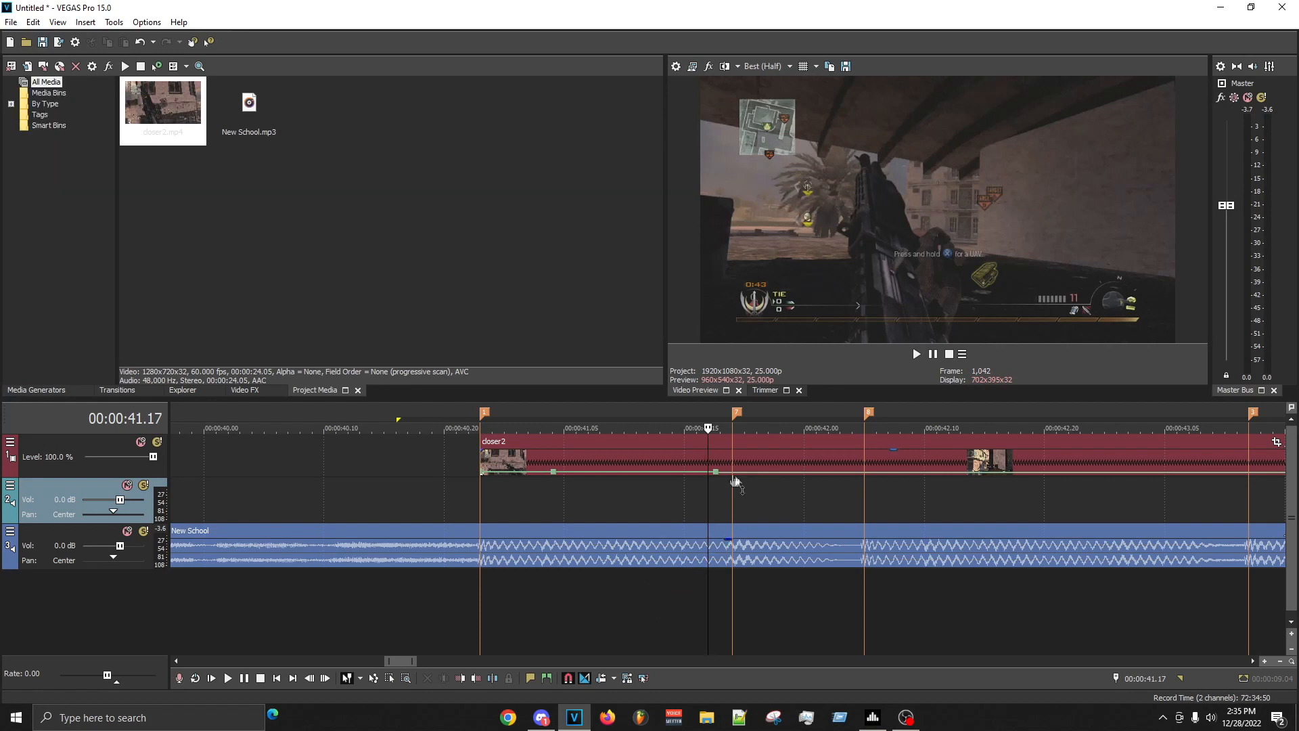
right_click(717, 471)
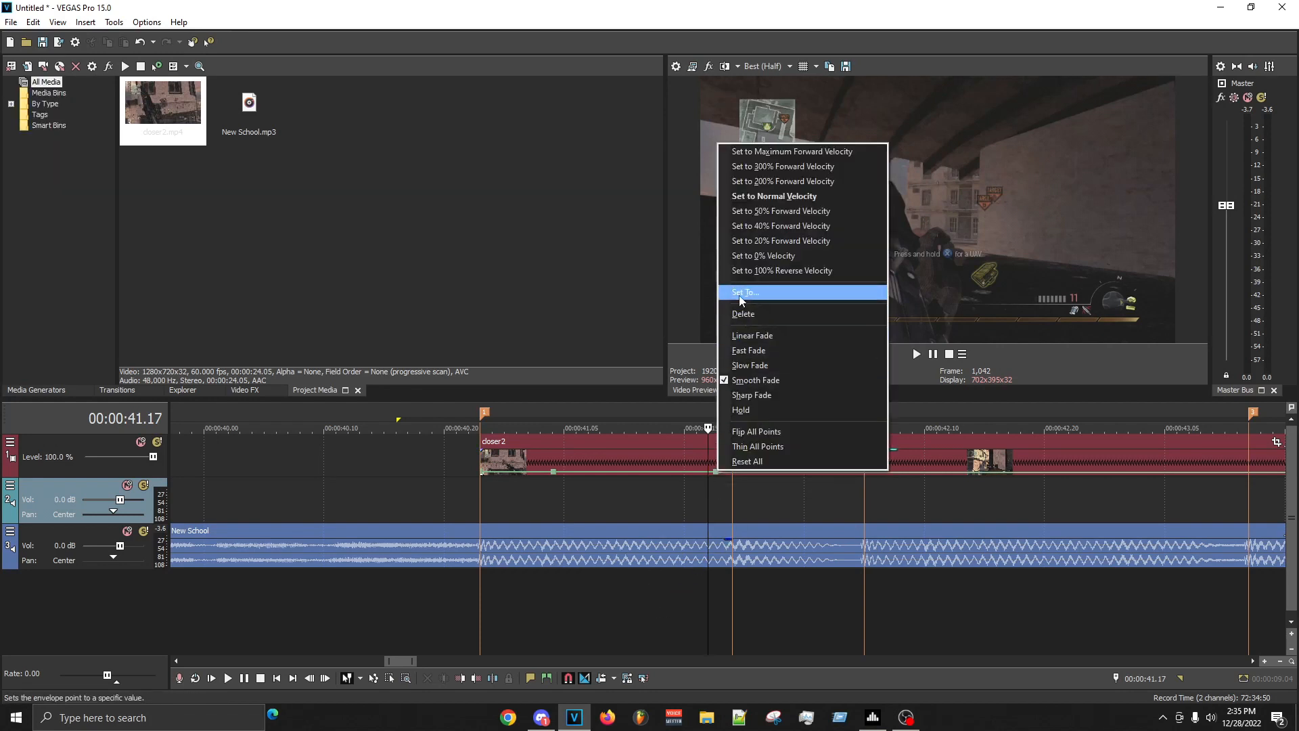
click(745, 292)
right_click(605, 481)
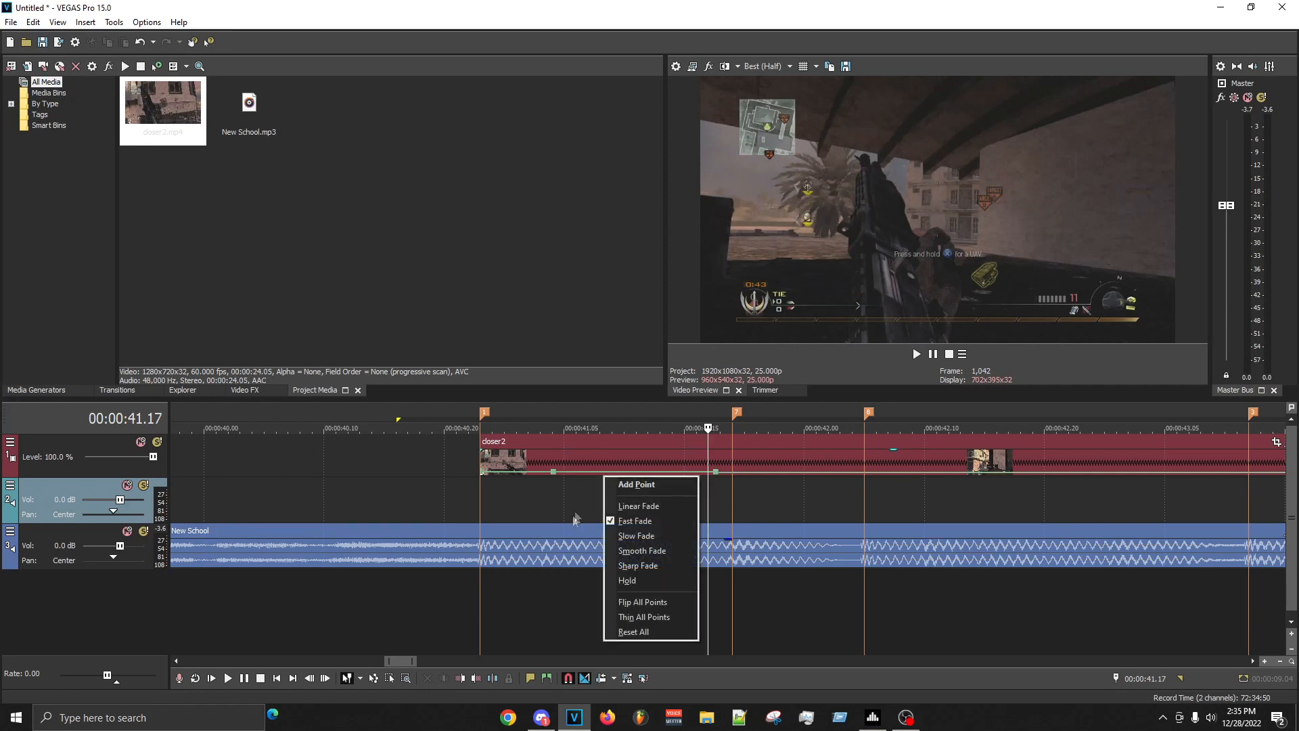
click(576, 516)
- Add another velocity point just before the 00:00:41.19 beat marker and play the clip across it
click(718, 502)
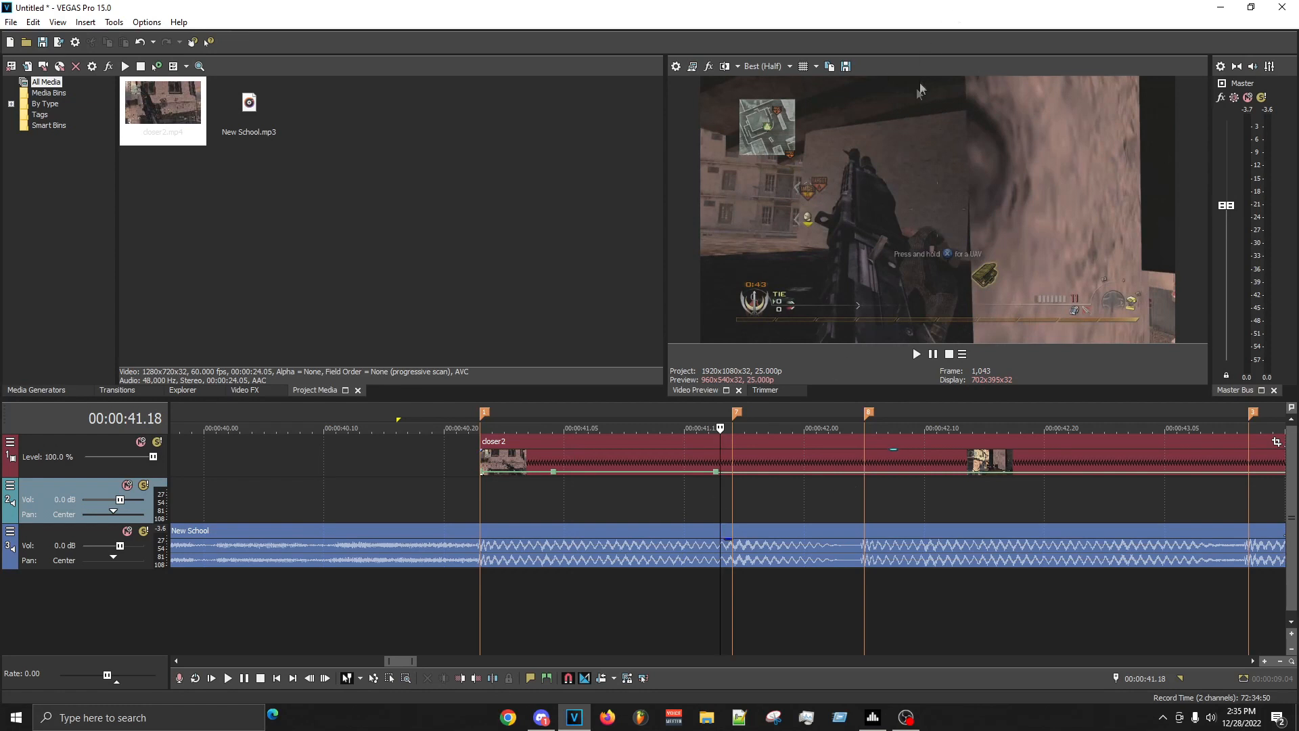
scroll(769, 495, up, 5)
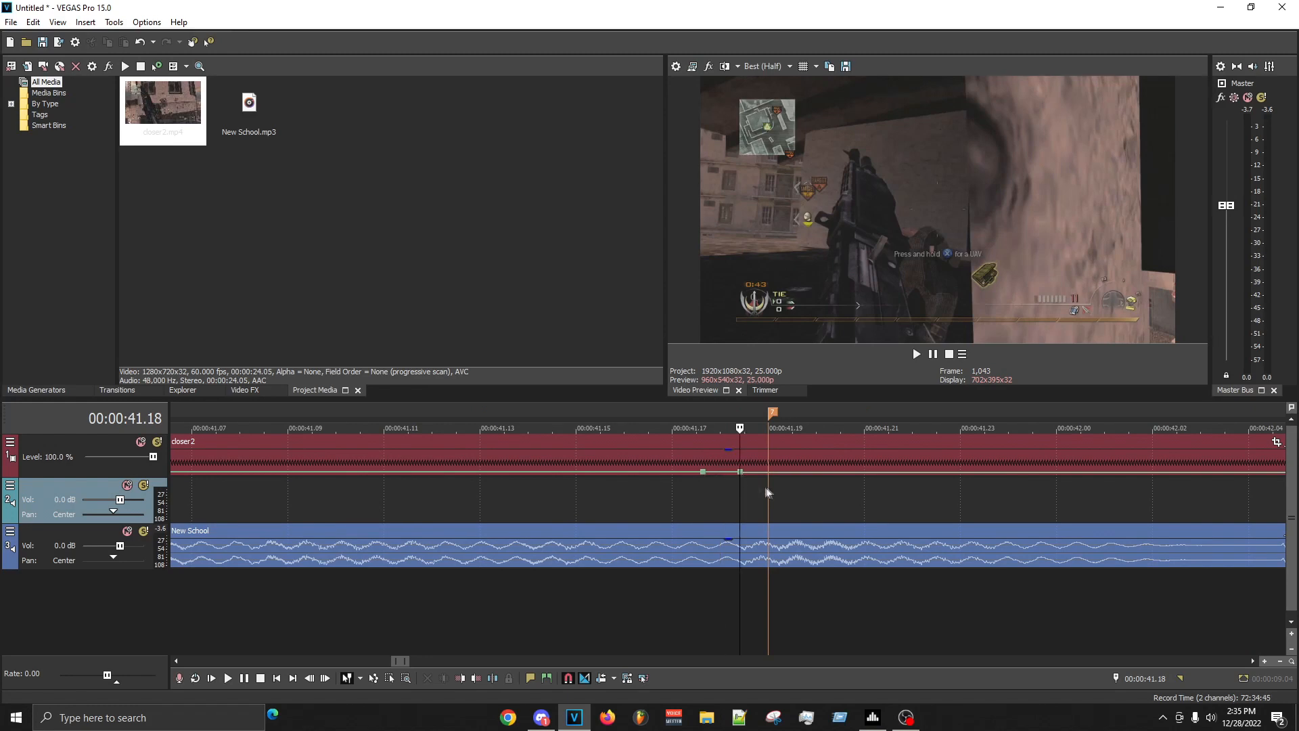
key(space)
key(space)
scroll(768, 490, down, 5)
key(space)
key(space)
key(space)
key(space)
click(773, 520)
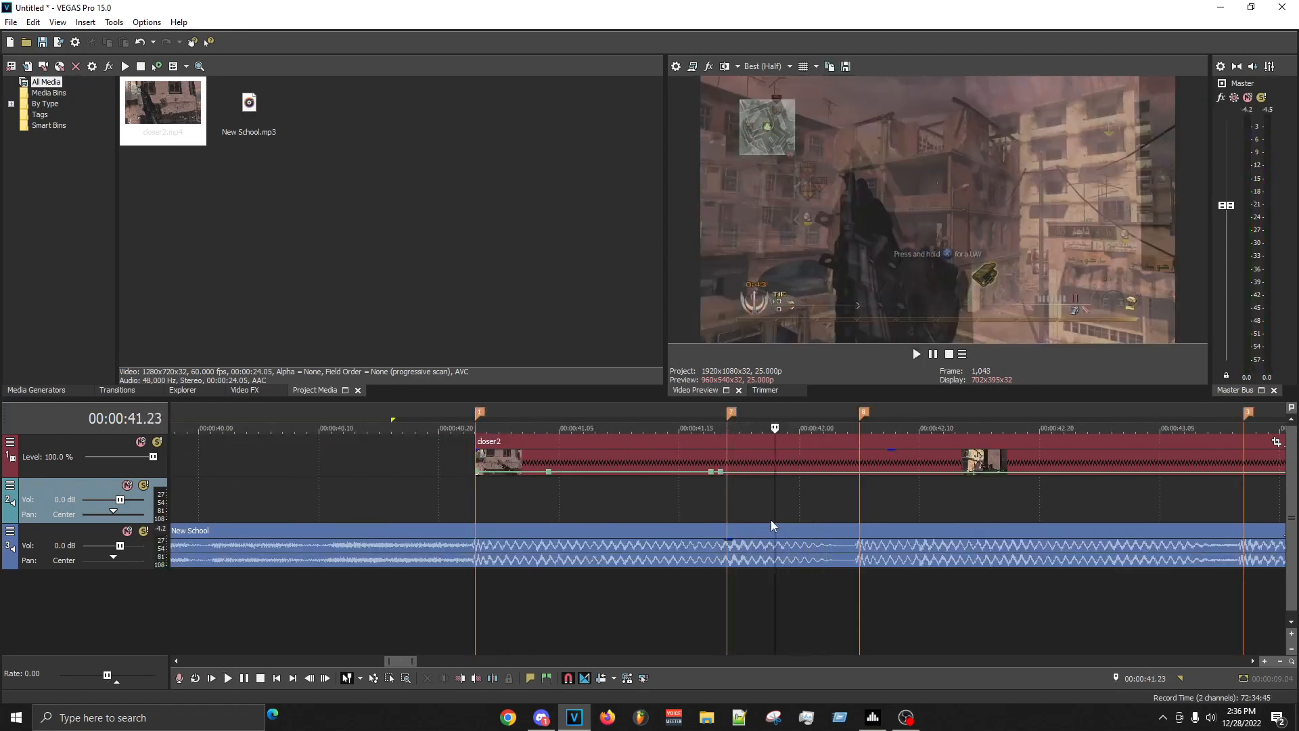
- Move the newest velocity point onto the 00:00:41.19 beat marker, raise it slightly, and make the fade after it fast
drag(722, 473, 731, 471)
right_click(763, 473)
click(794, 517)
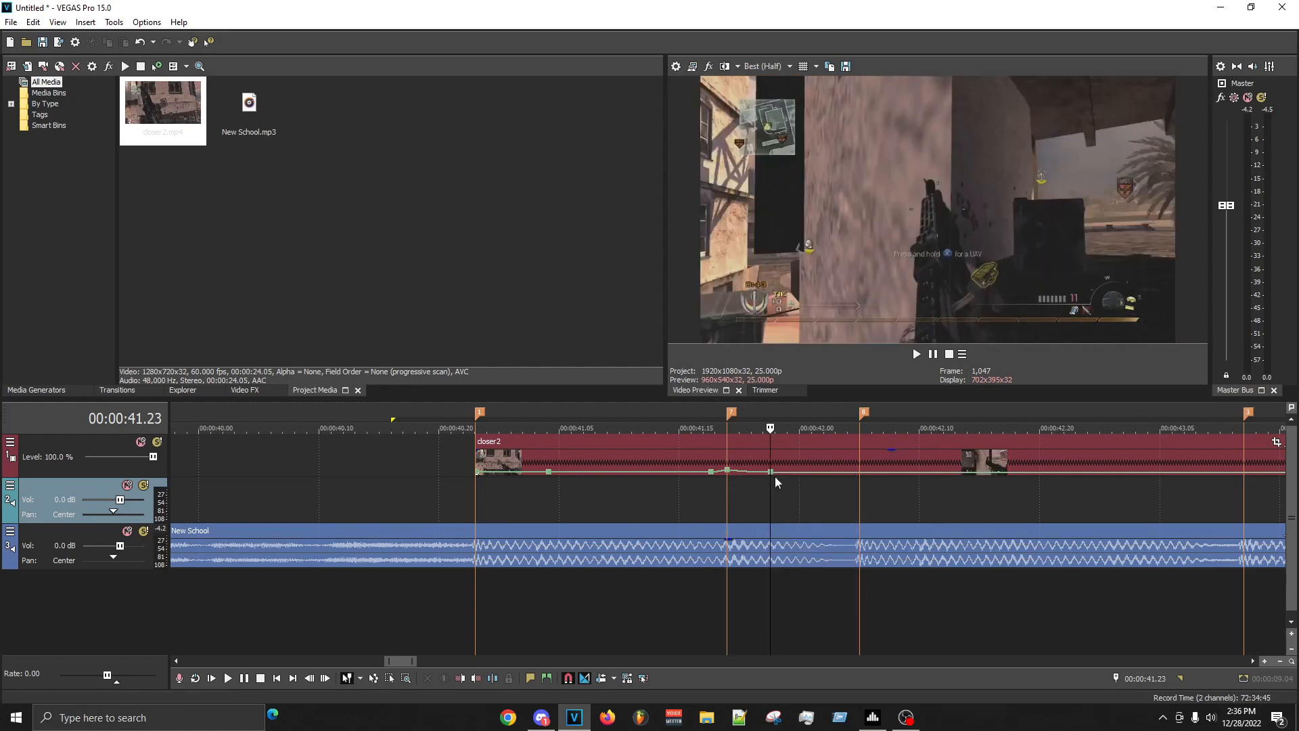
- Set the velocity point at 00:00:41.23 to 50% forward velocity and add another point just before the next beat marker
right_click(769, 473)
click(787, 273)
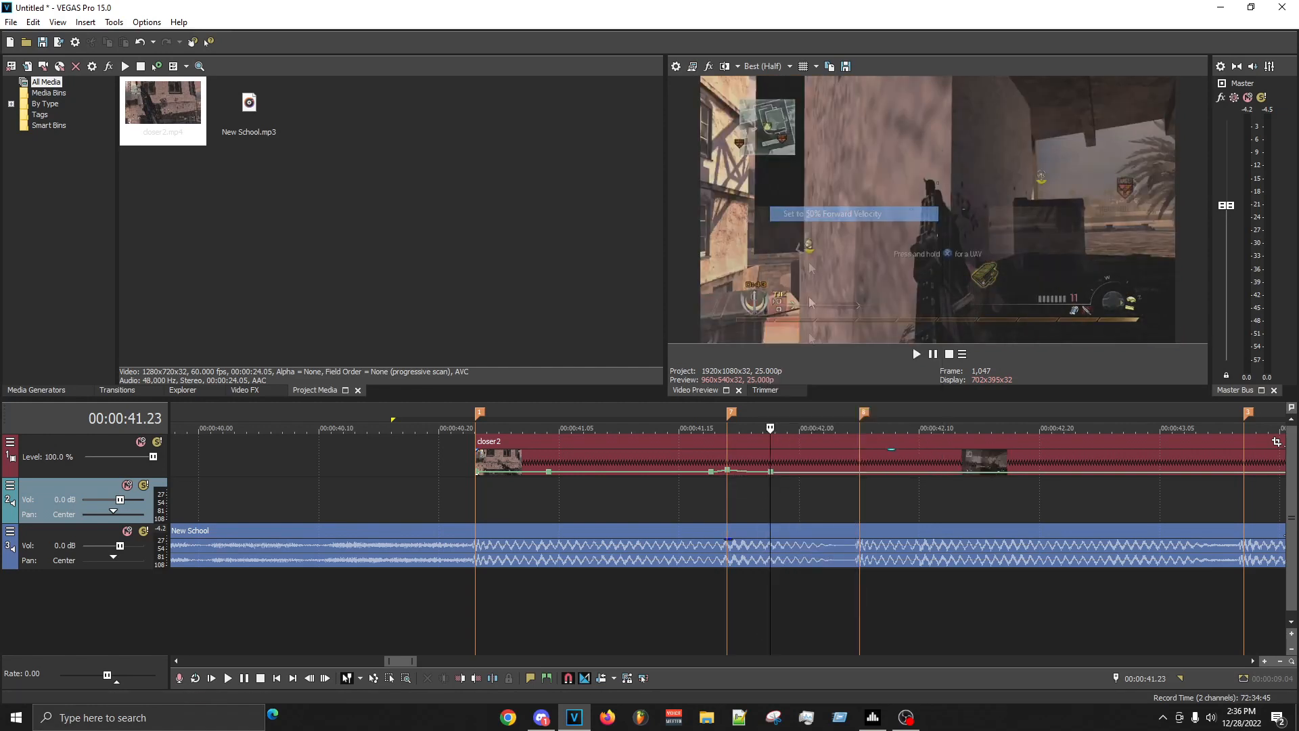
click(835, 491)
click(841, 478)
right_click(842, 473)
click(870, 295)
key(Return)
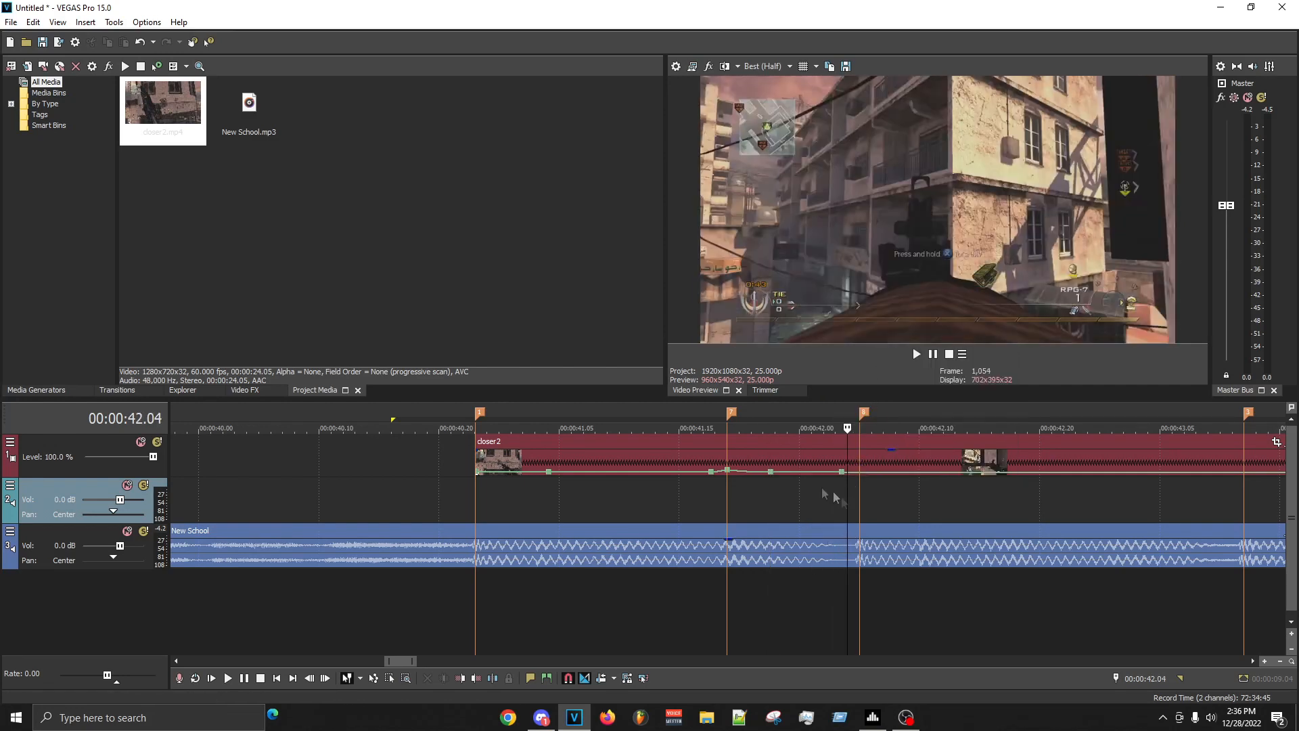
- Play the first clip repeatedly from its start and around the 00:00:41.19 marker to check the velocity against the beat
click(476, 501)
key(space)
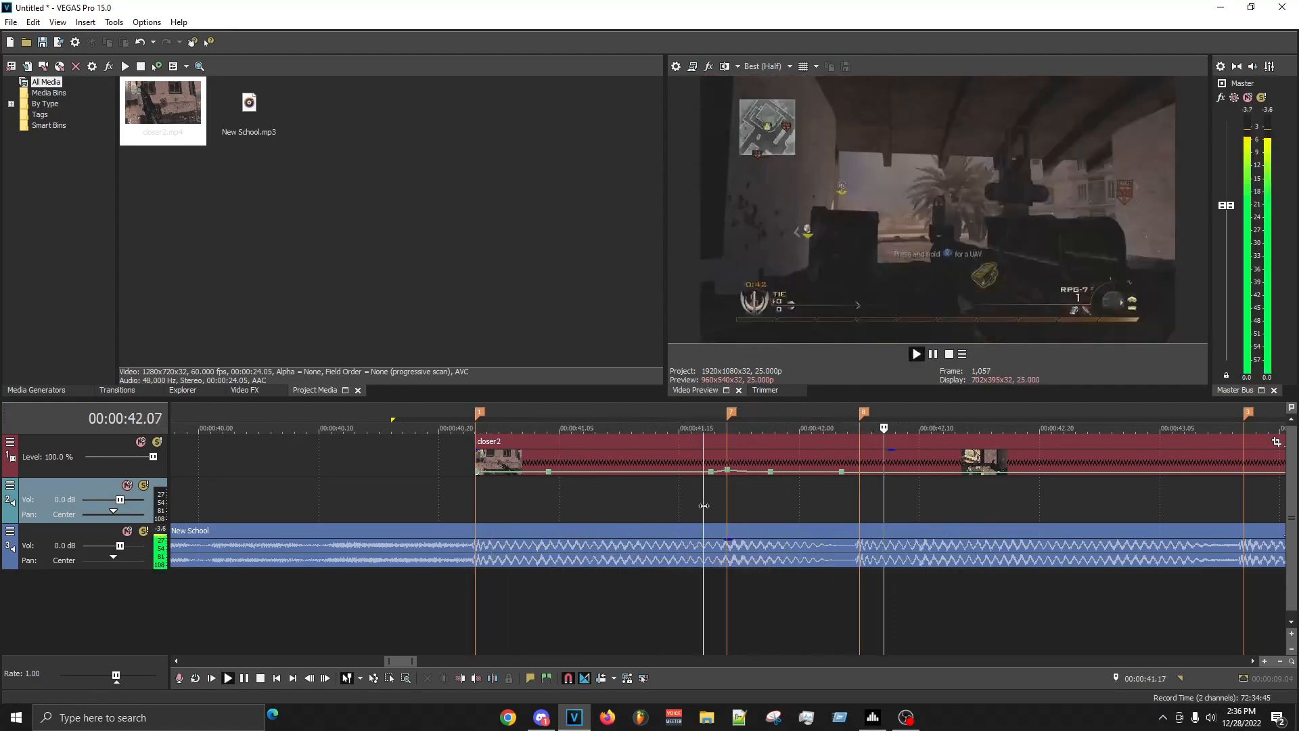
key(space)
key(space)
key(space)
click(464, 515)
key(space)
key(space)
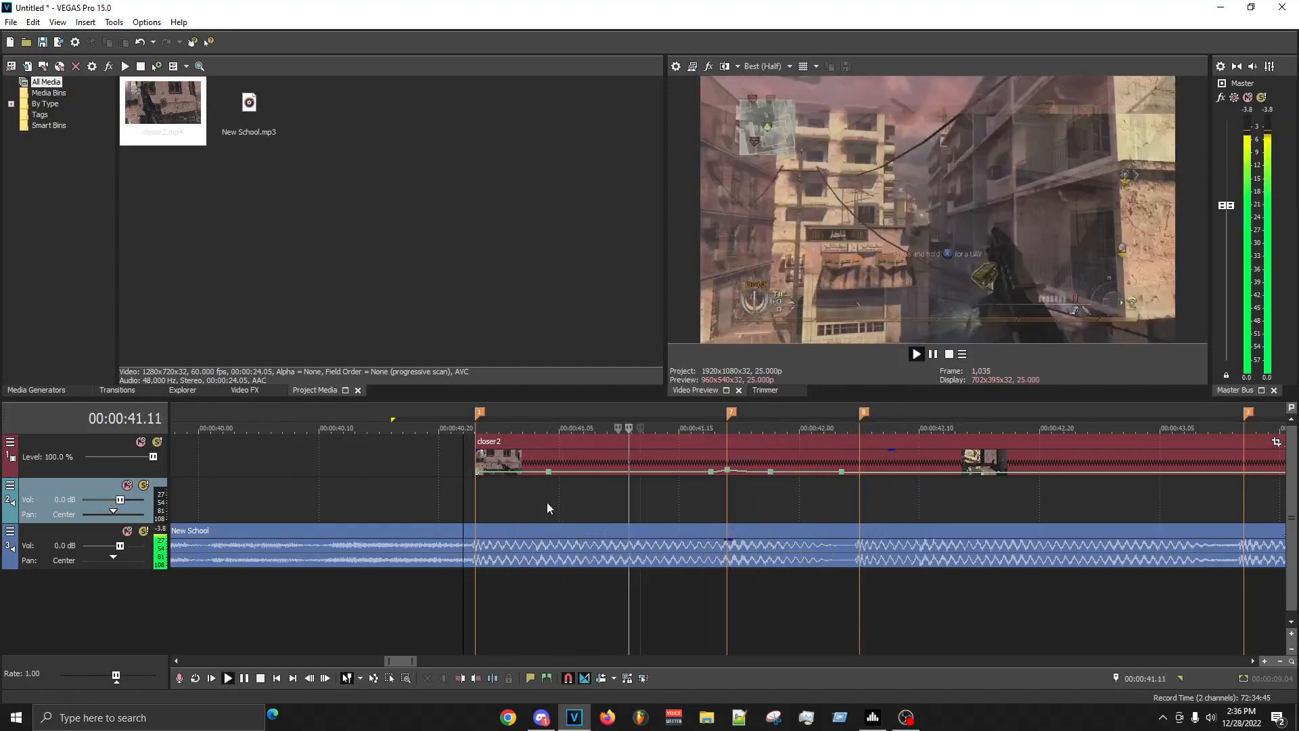
key(space)
key(space)
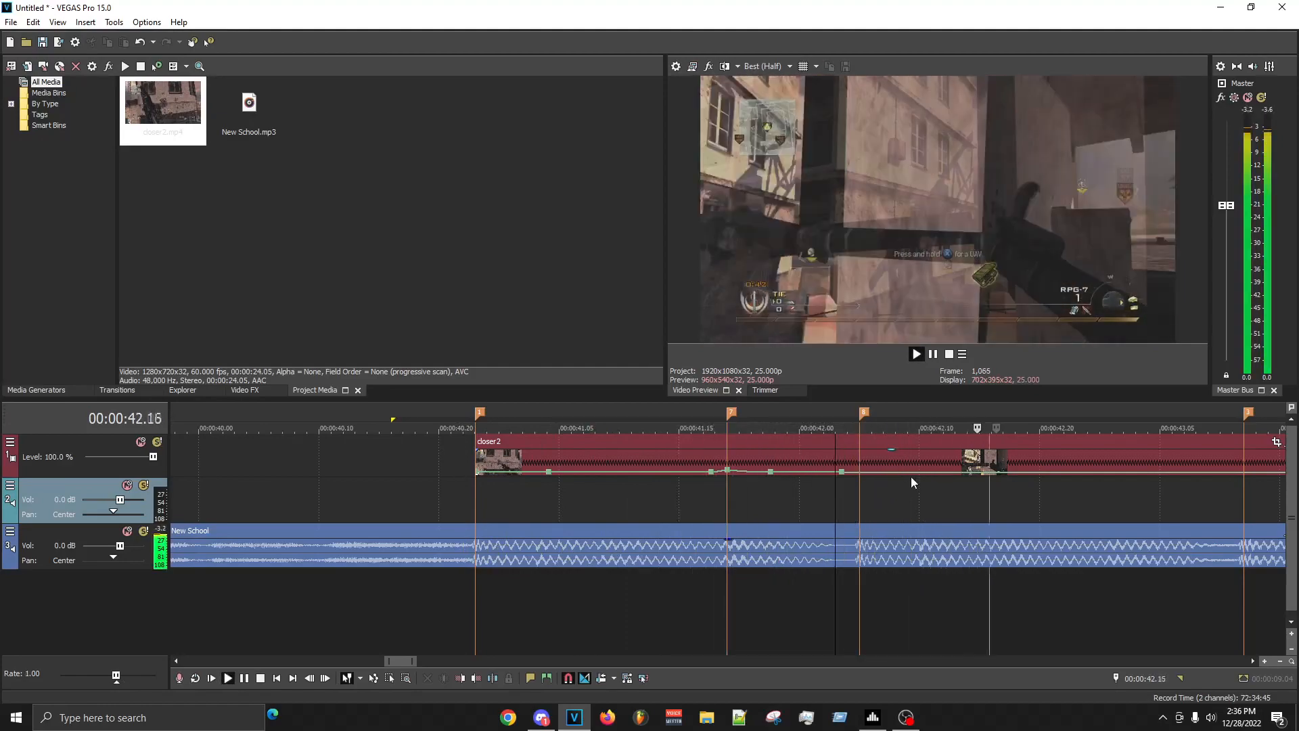
click(679, 502)
click(683, 501)
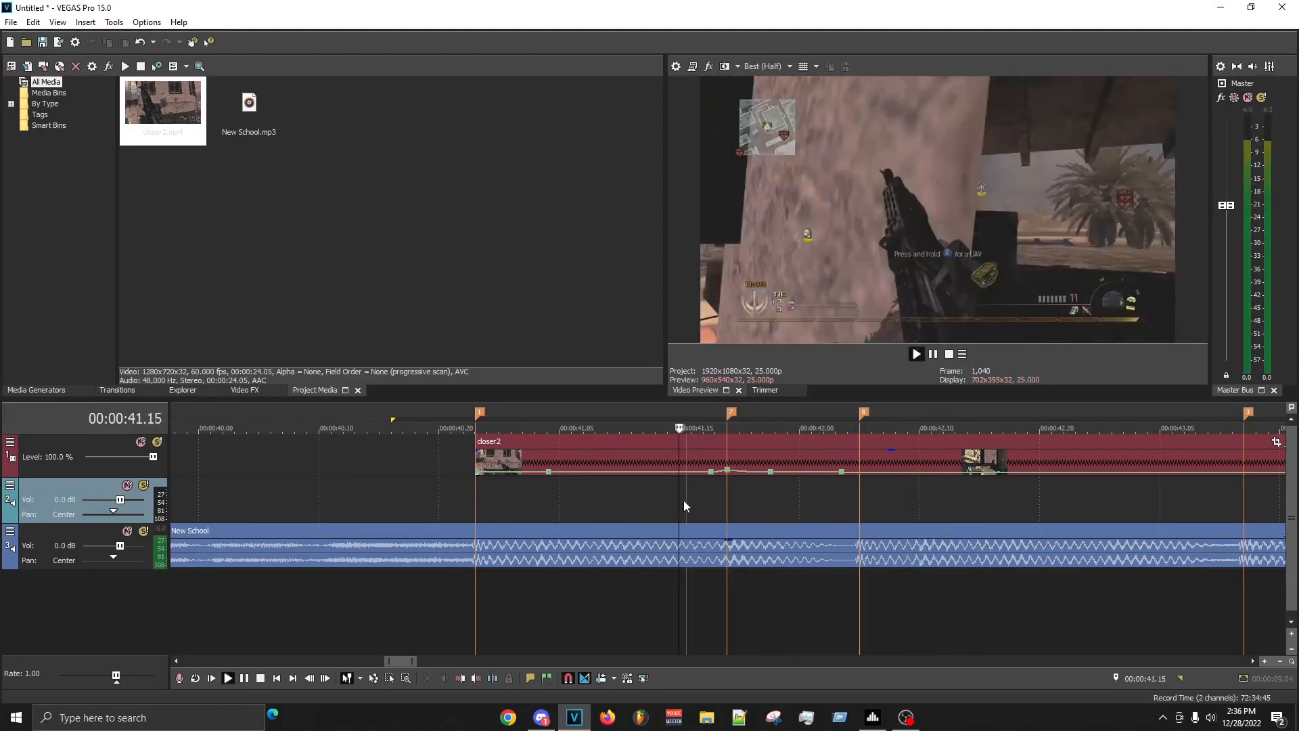
click(683, 501)
key(space)
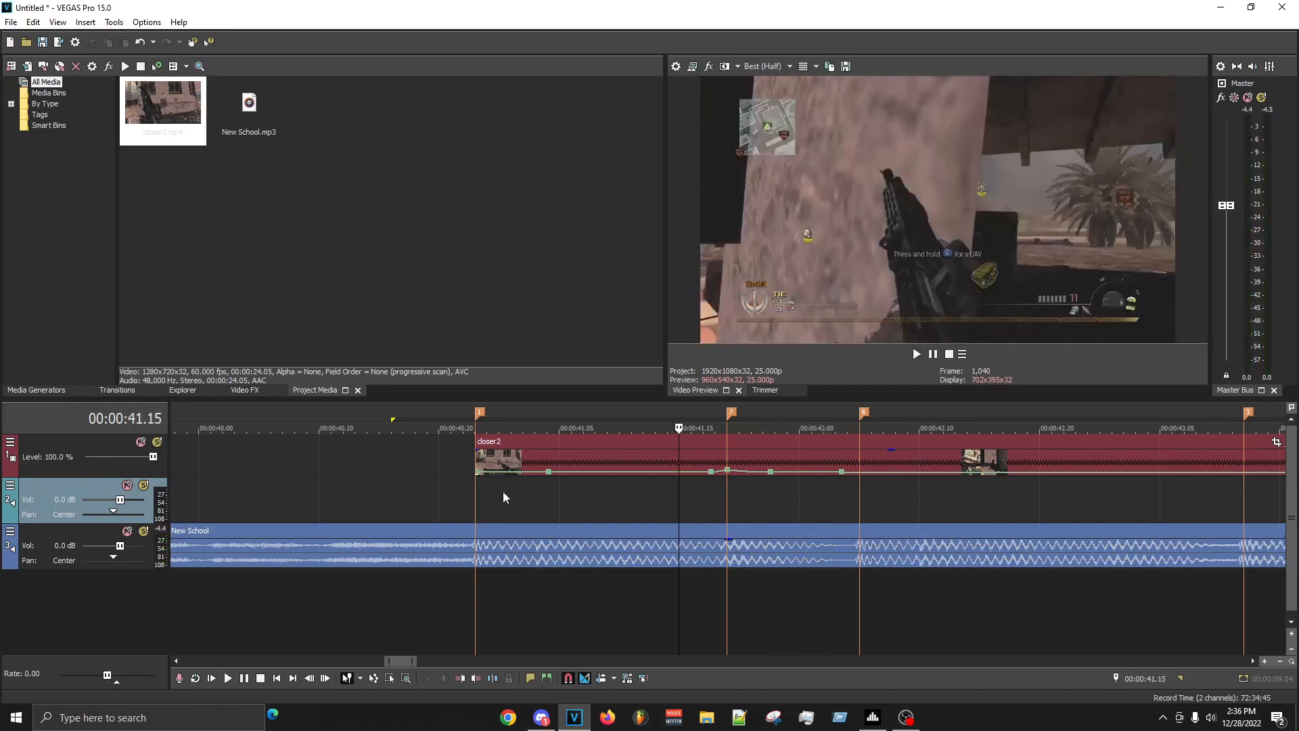
click(558, 486)
drag(525, 507, 536, 494)
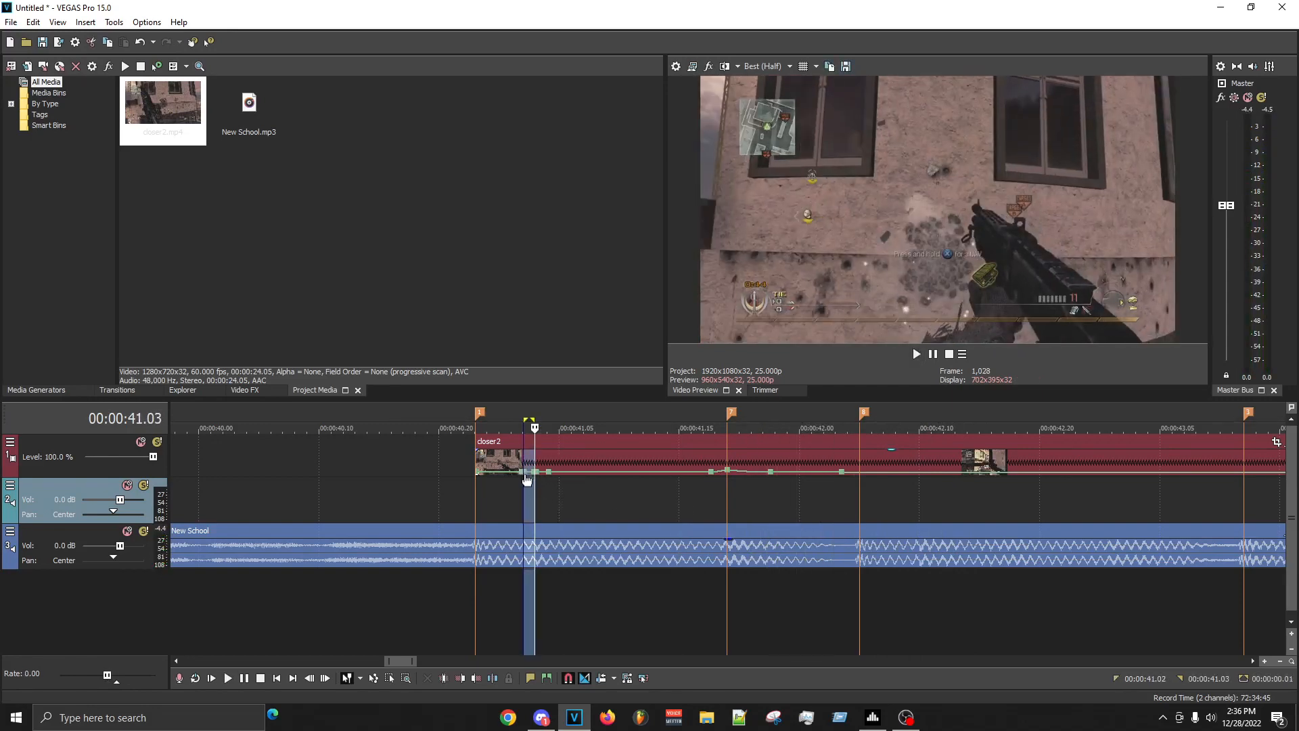
key(ctrl+z)
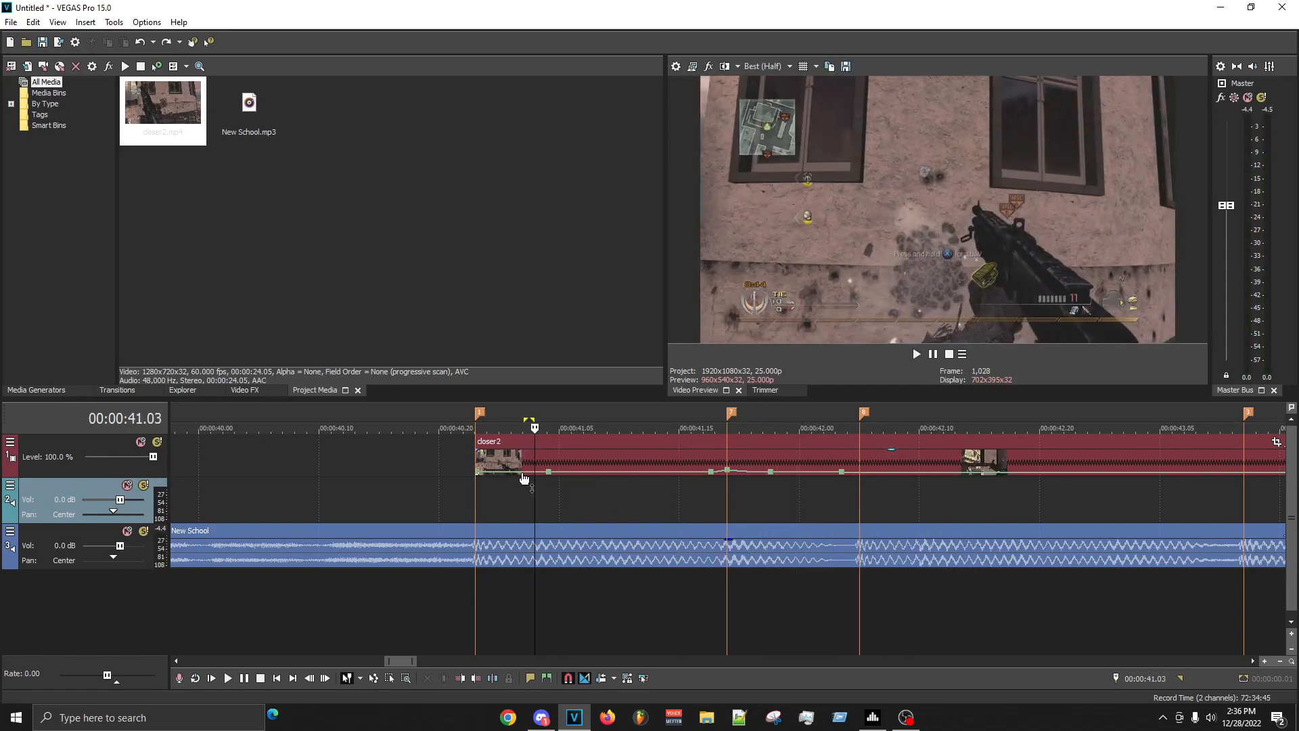
- Add a velocity point just after the clip's start and set a second one at 00:00:41.02 to 50% forward velocity
double_click(522, 471)
right_click(521, 472)
click(573, 291)
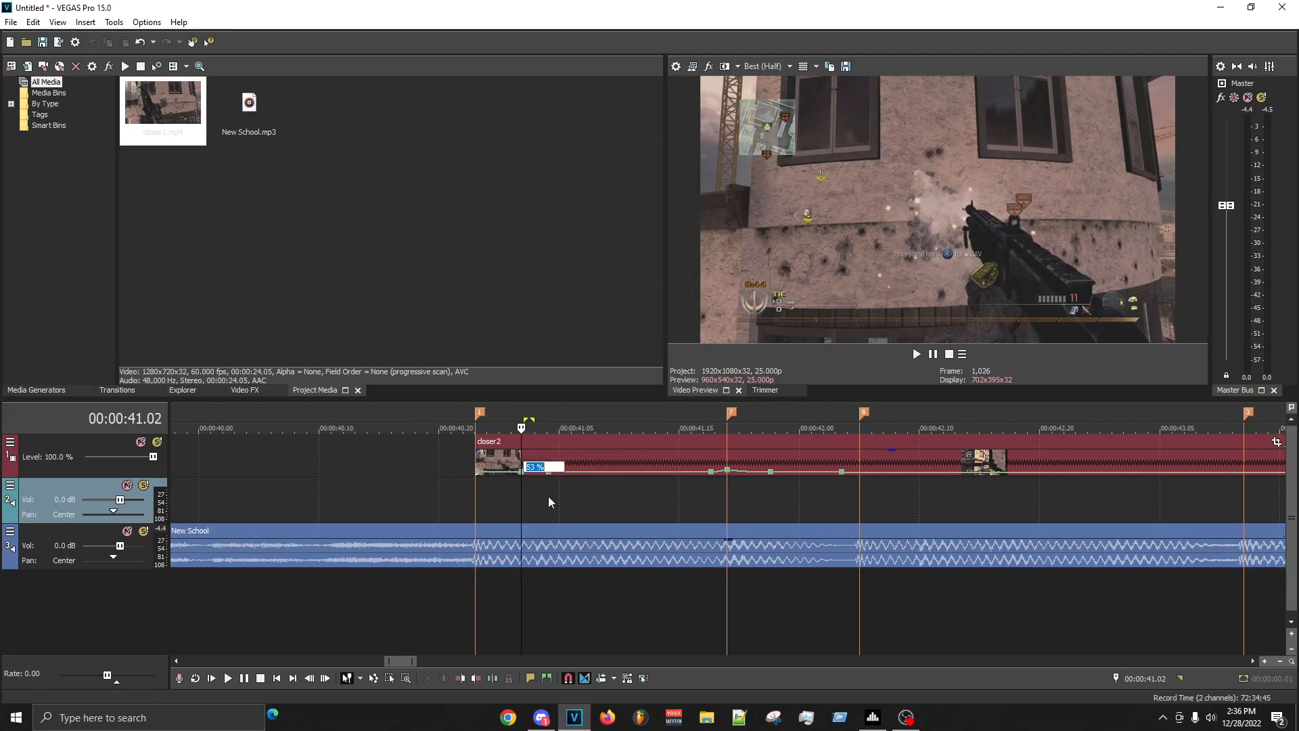
click(545, 497)
mouse_move(477, 478)
mouse_down()
mouse_move(520, 476)
mouse_move(493, 475)
mouse_up()
double_click(526, 474)
right_click(525, 474)
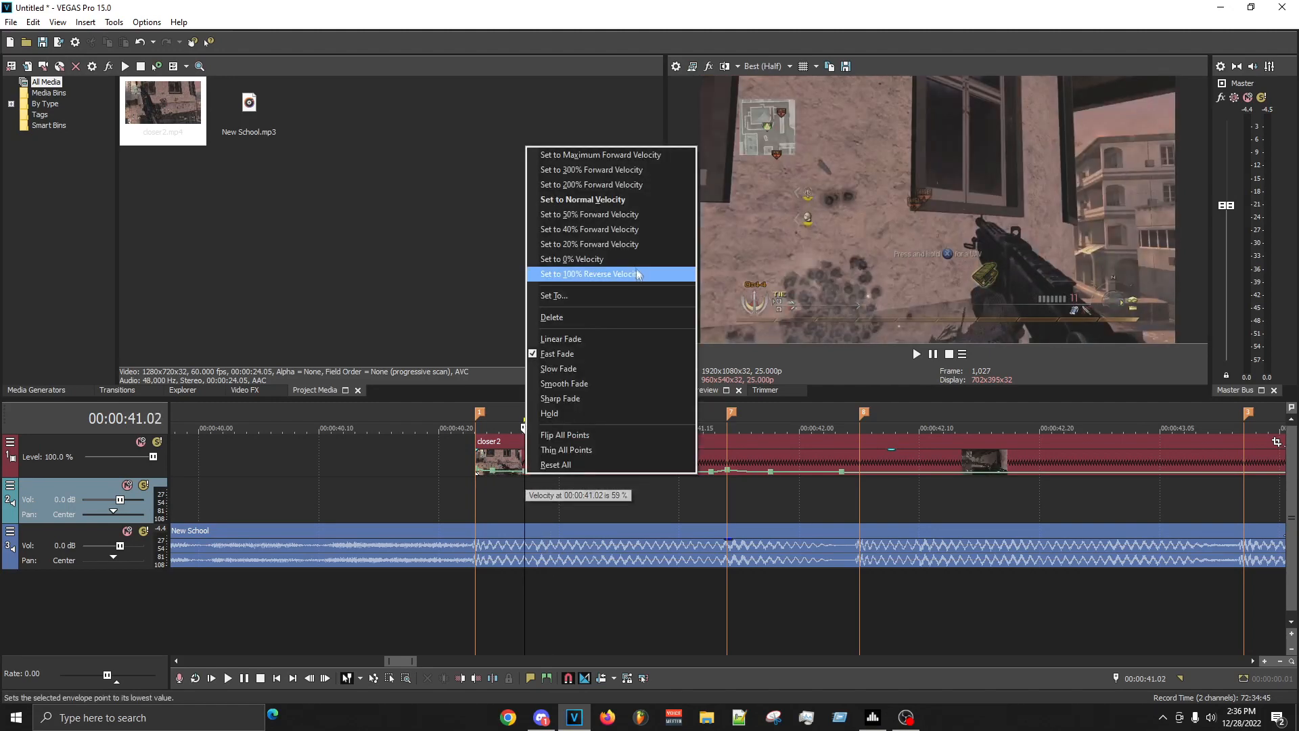
click(579, 216)
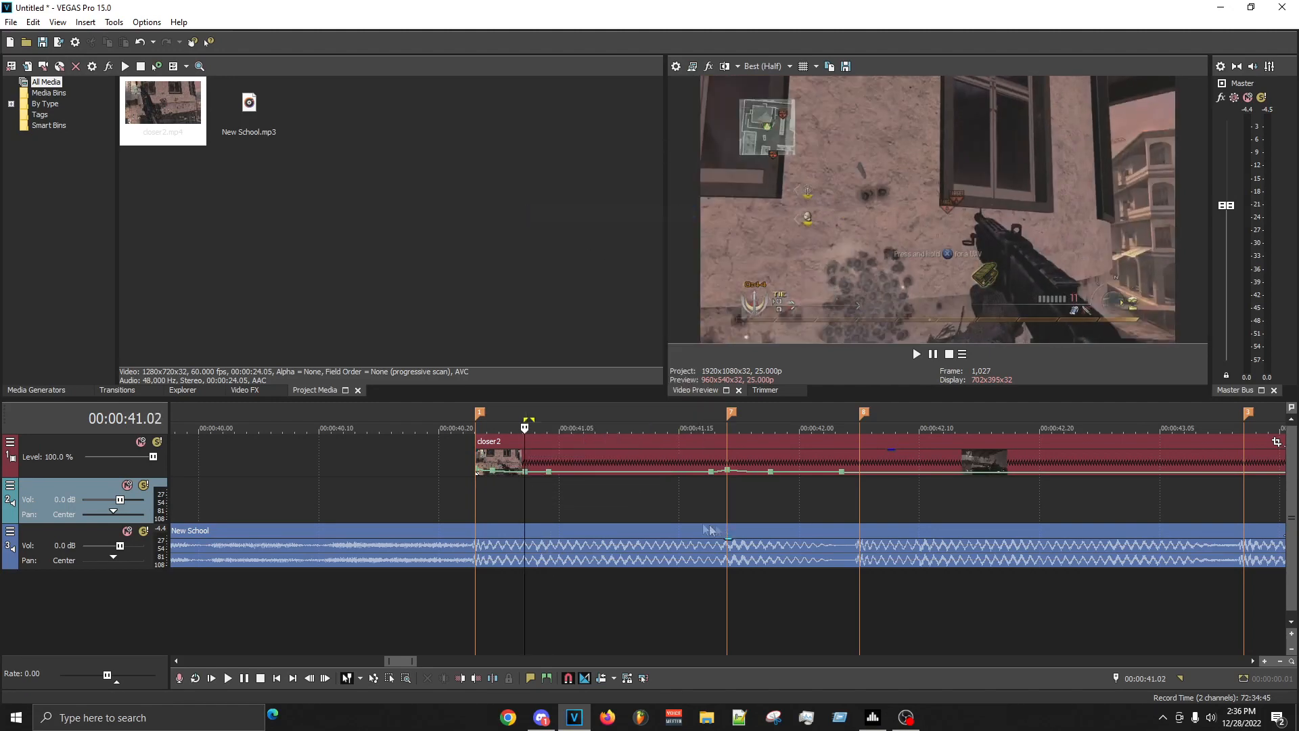
- Delete the old velocity point immediately after the 00:00:41.02 point
right_click(550, 473)
click(590, 315)
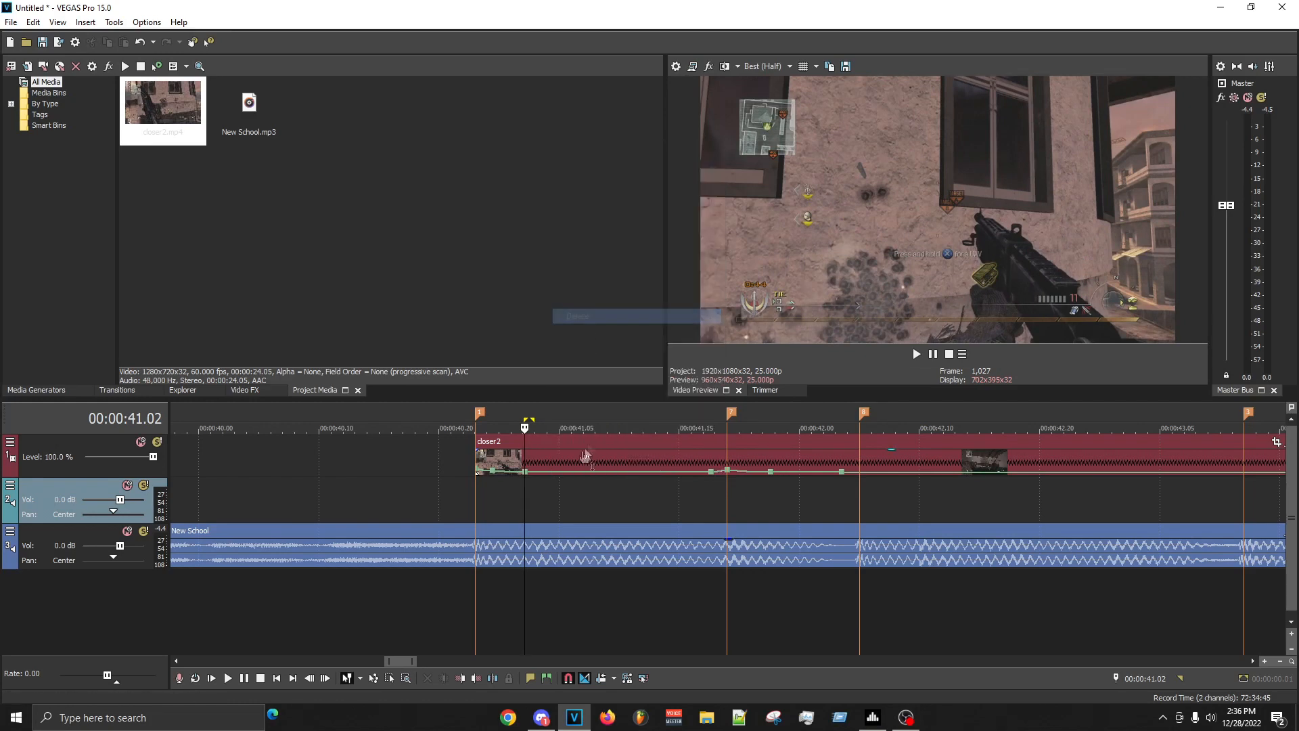
right_click(586, 472)
click(495, 508)
- Select the range from about 00:00:40.21 to 00:00:42.03 and replay the first clip's velocity changes against the beat
drag(452, 509, 835, 518)
key(space)
click(582, 516)
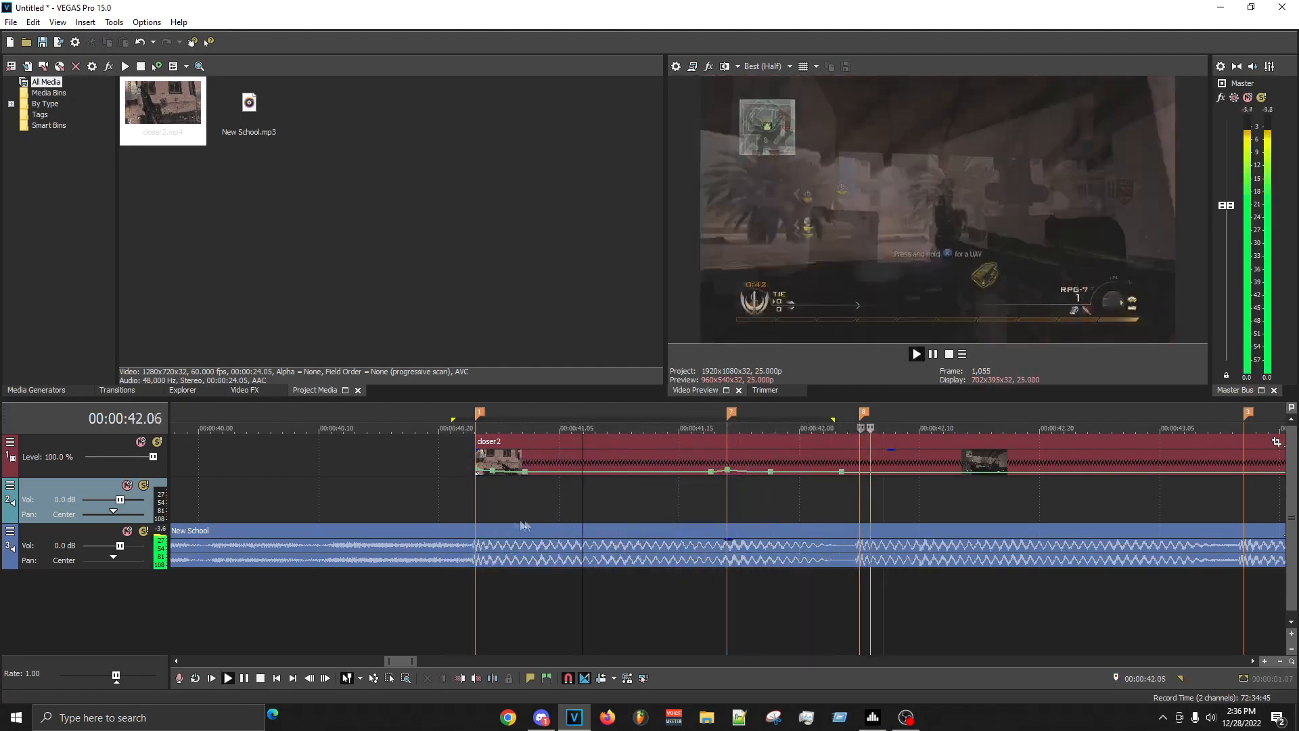
click(477, 505)
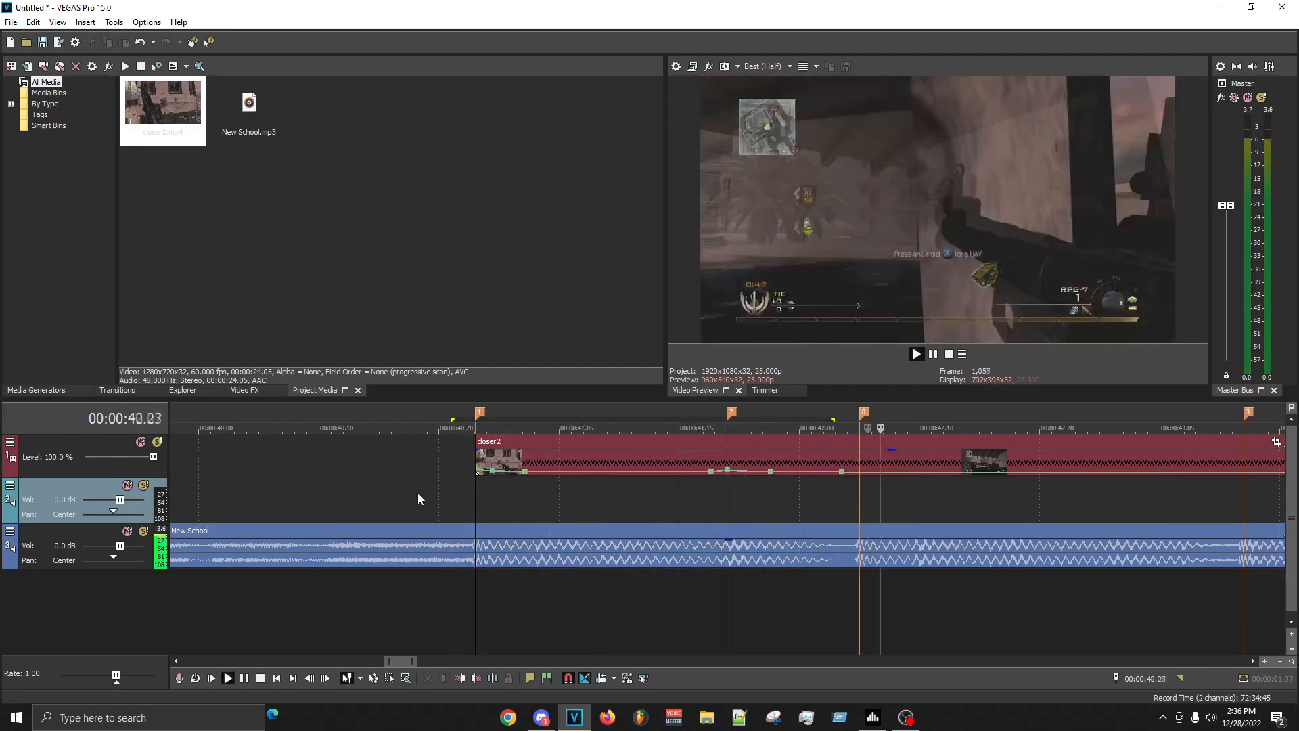
key(space)
key(space)
click(709, 489)
key(space)
key(space)
key(space)
key(space)
key(space)
- Make the velocity fade leading into the 00:00:41.19 marker's point slow and replay that part
right_click(722, 475)
click(751, 531)
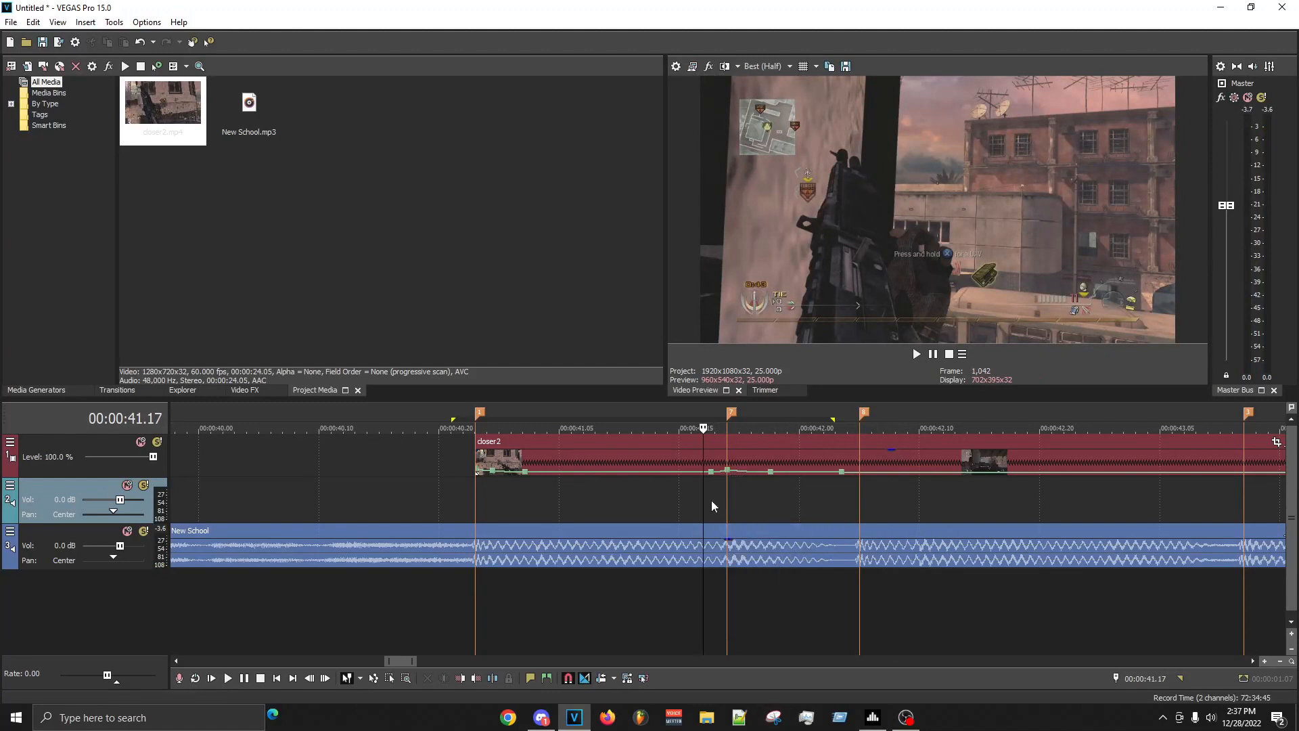
key(space)
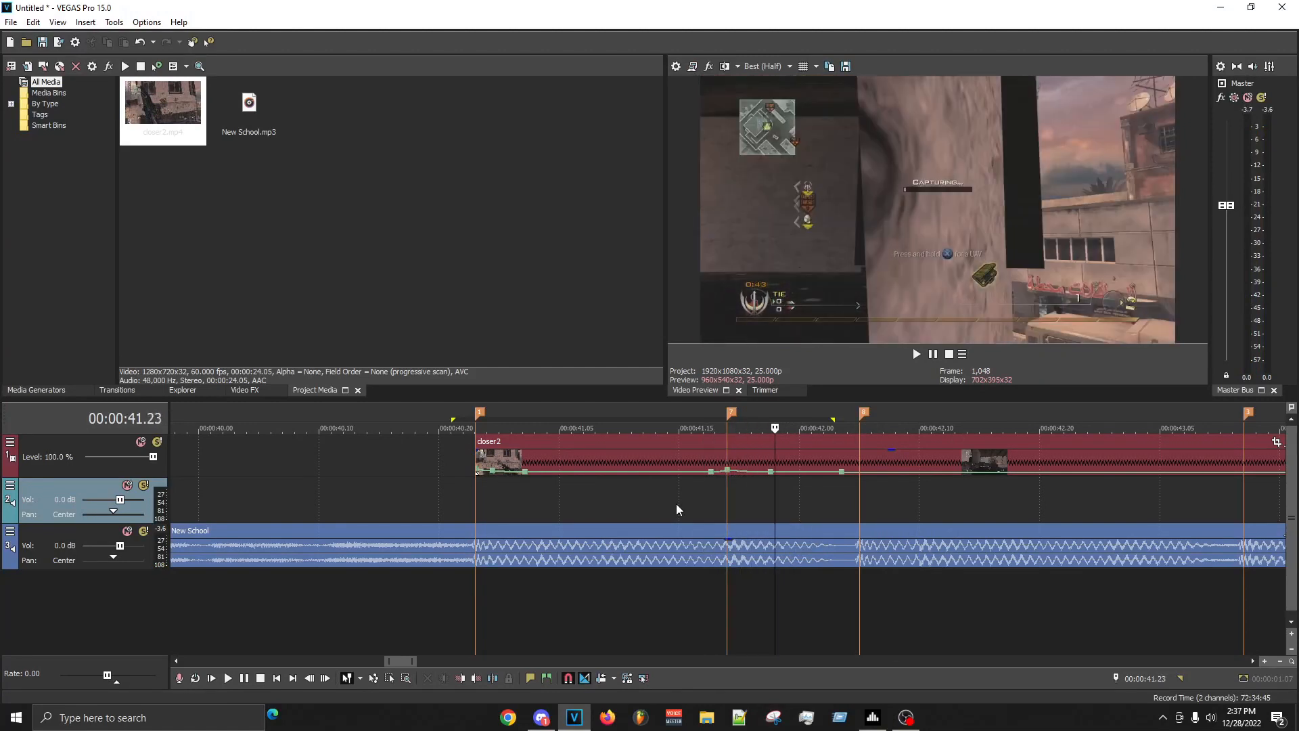
key(space)
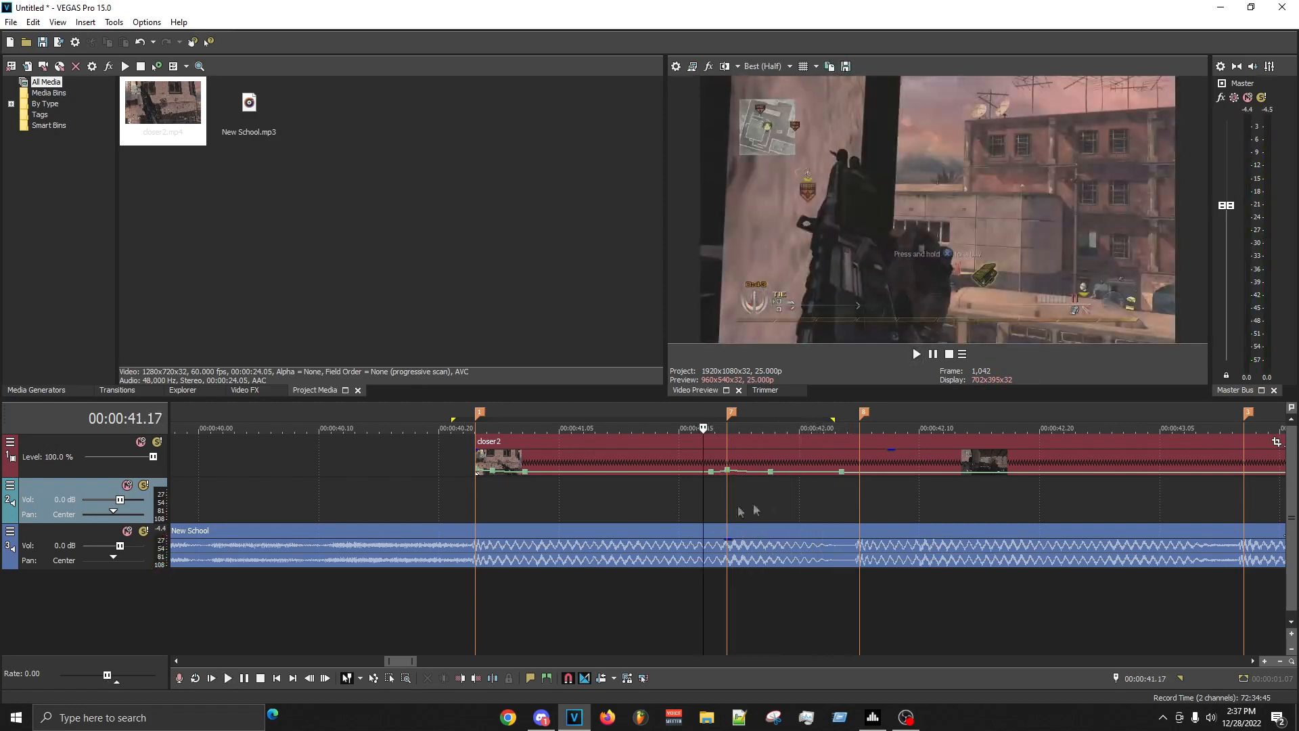
- Examine the first clip's footage around the 00:00:41.19 marker and between 00:00:42.20 and the SHOT marker
scroll(790, 504, up, 4)
click(961, 482)
scroll(840, 511, down, 2)
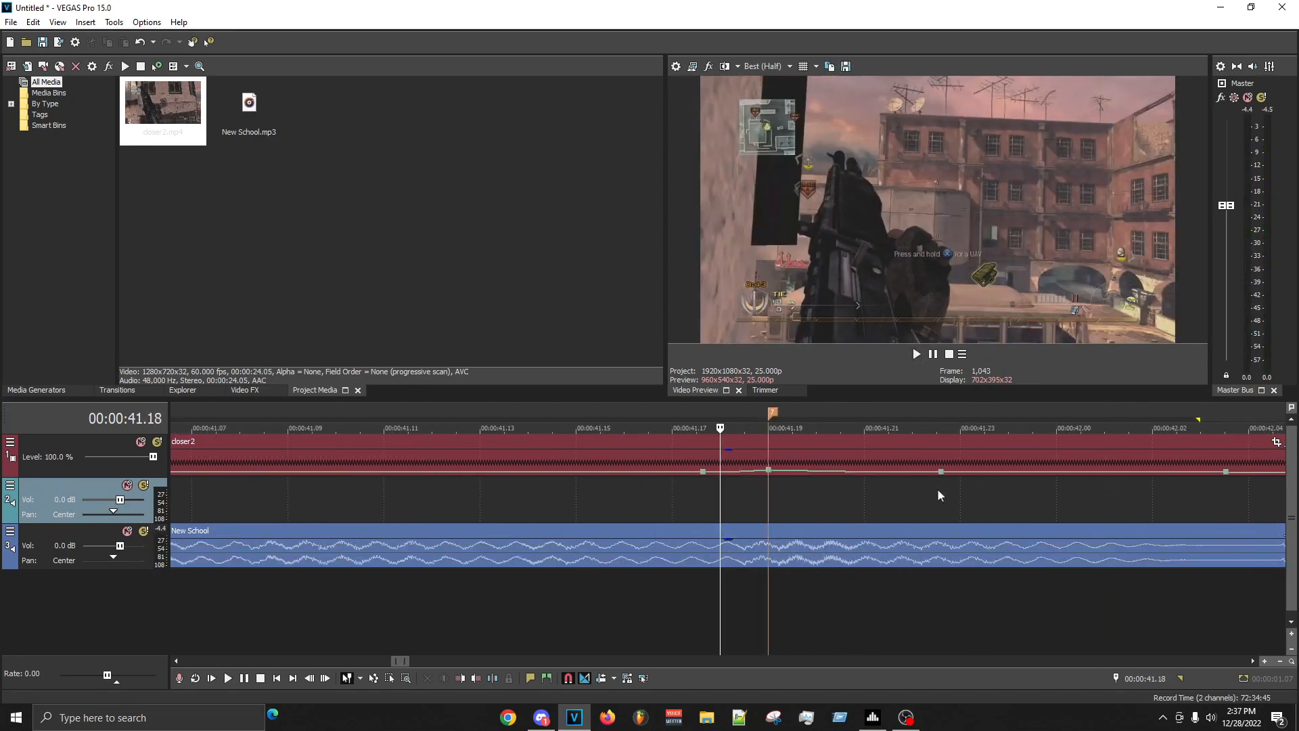
scroll(835, 499, down, 3)
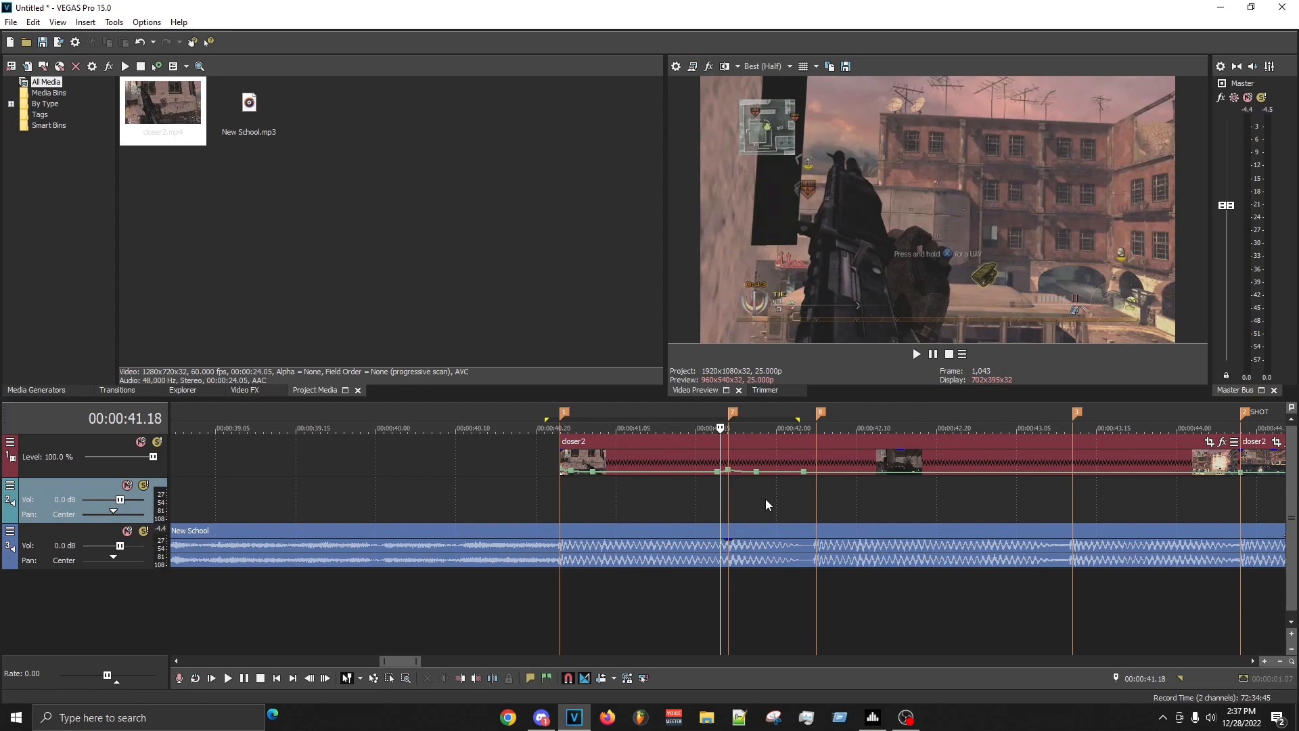
click(1214, 509)
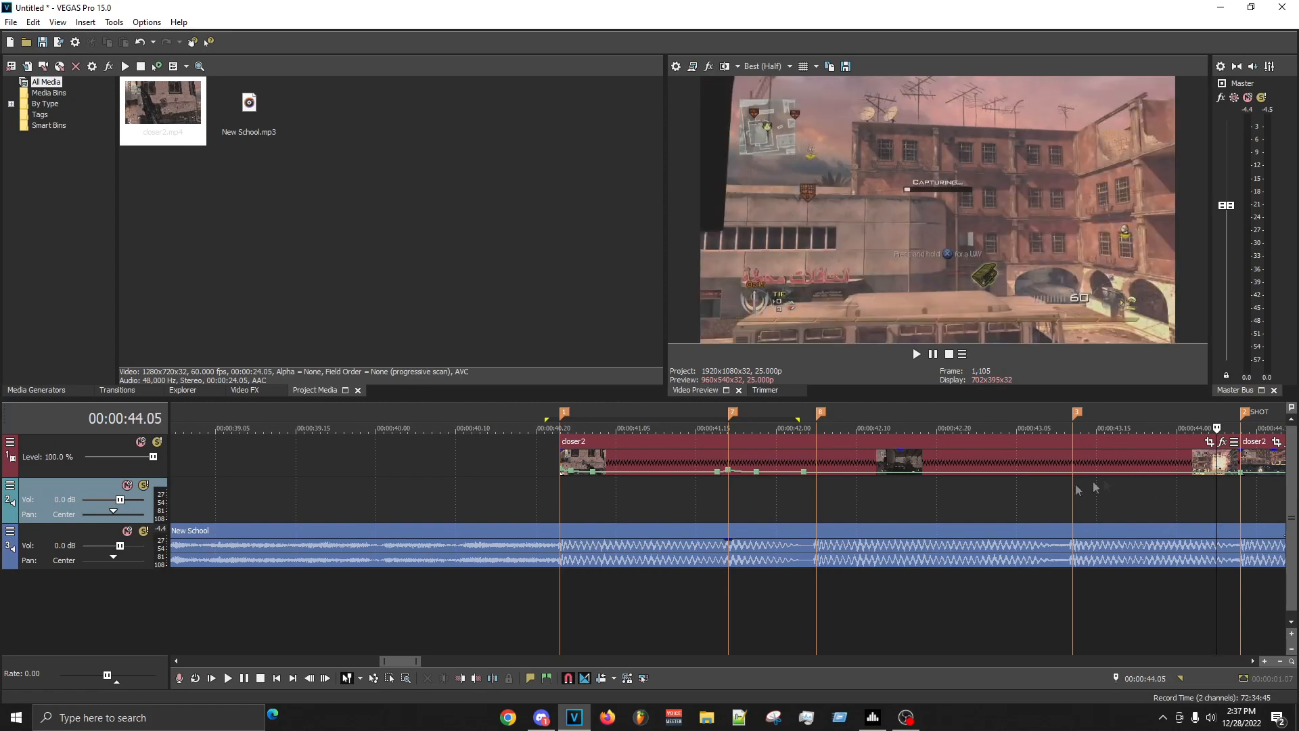
click(1040, 502)
click(977, 506)
click(1017, 501)
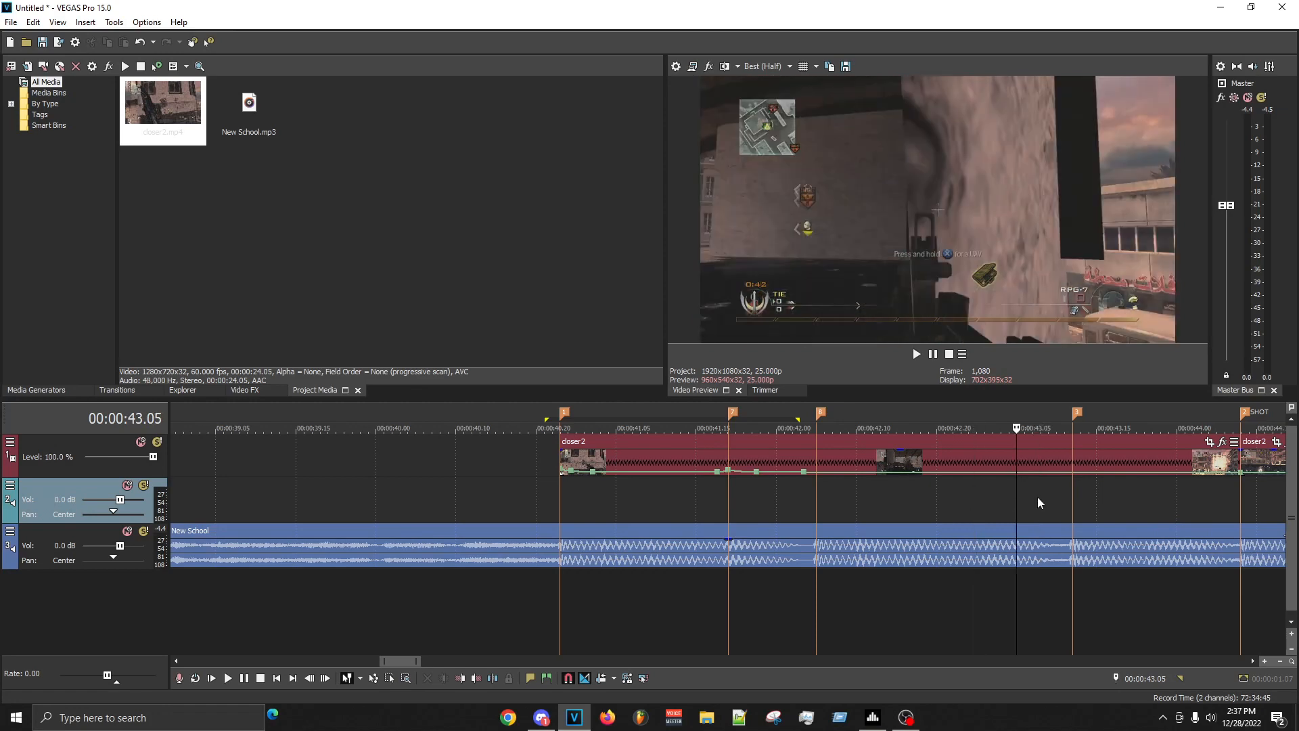
click(1041, 499)
click(1065, 496)
click(1074, 494)
click(1089, 494)
click(1106, 494)
click(1125, 493)
click(937, 504)
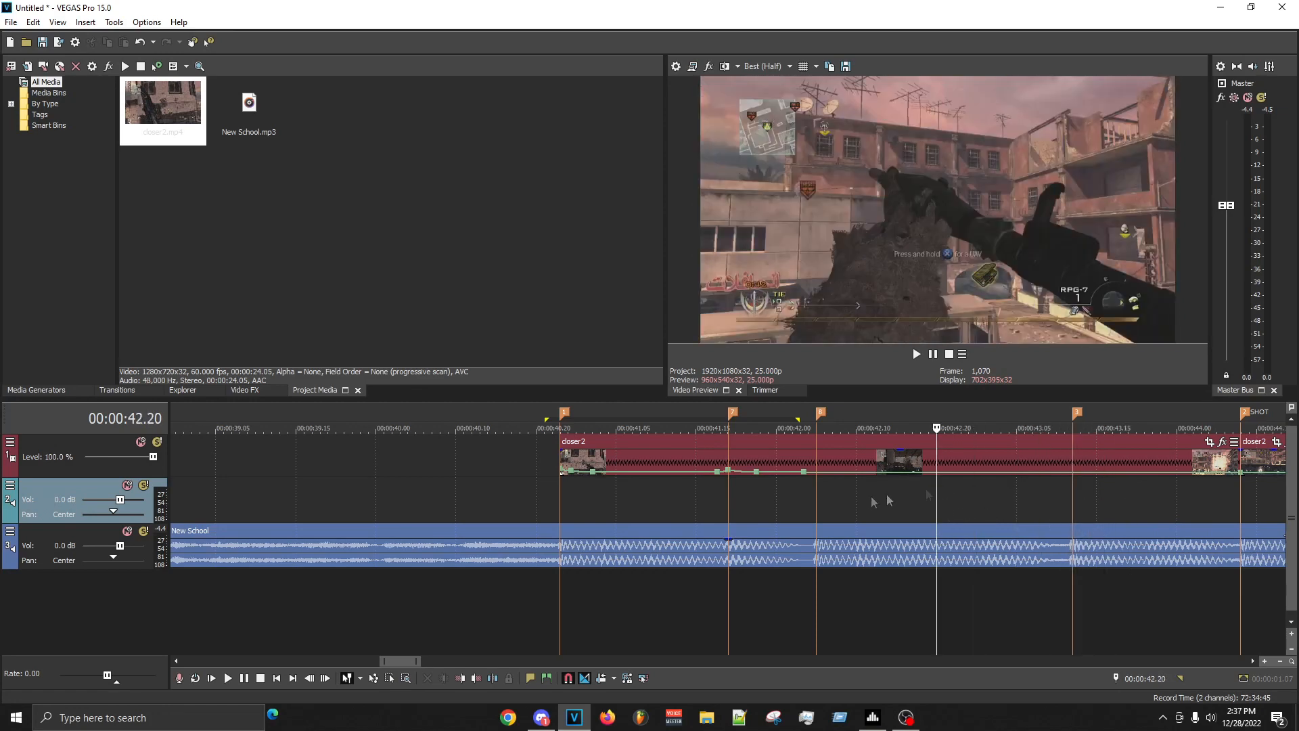
- Make the velocity fade after the point on the 00:00:41.19 marker a slow fade
right_click(739, 472)
click(785, 534)
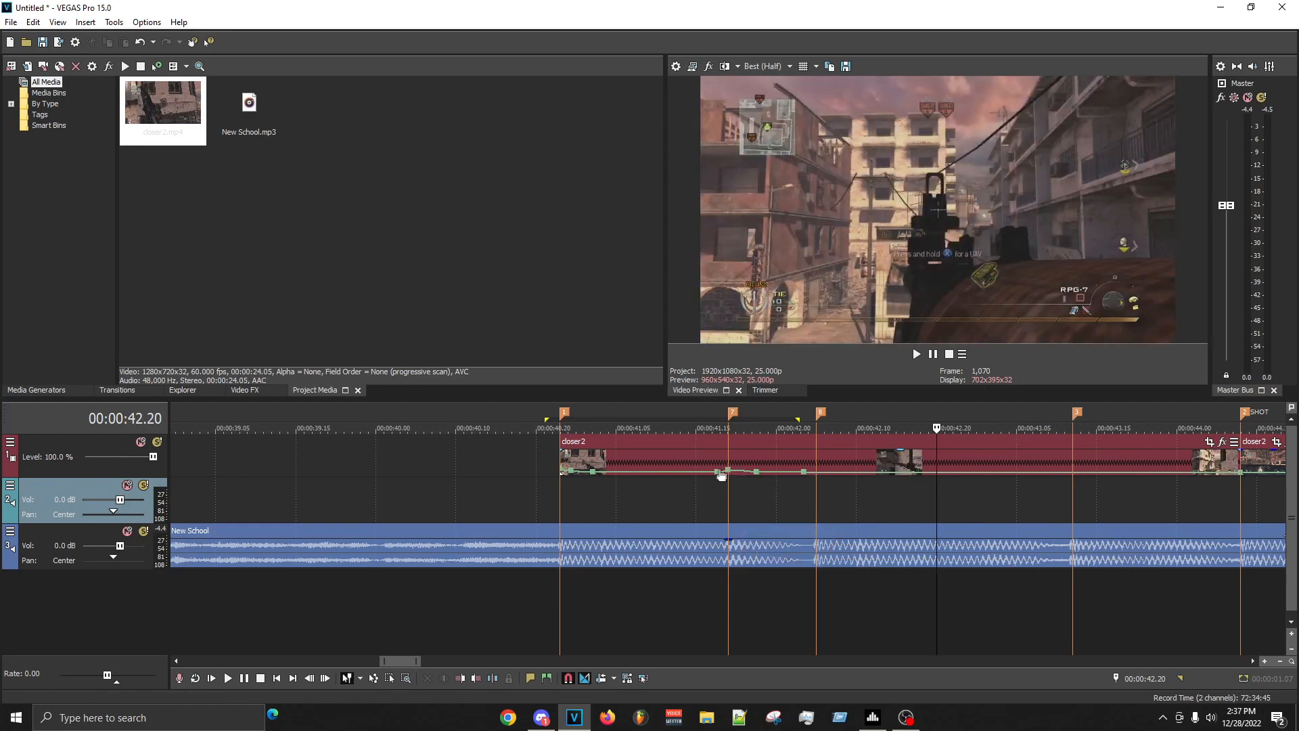
- Make the velocity fades after the point near the first clip's start and after the 00:00:41.19 marker's point fast fades
right_click(579, 471)
click(612, 538)
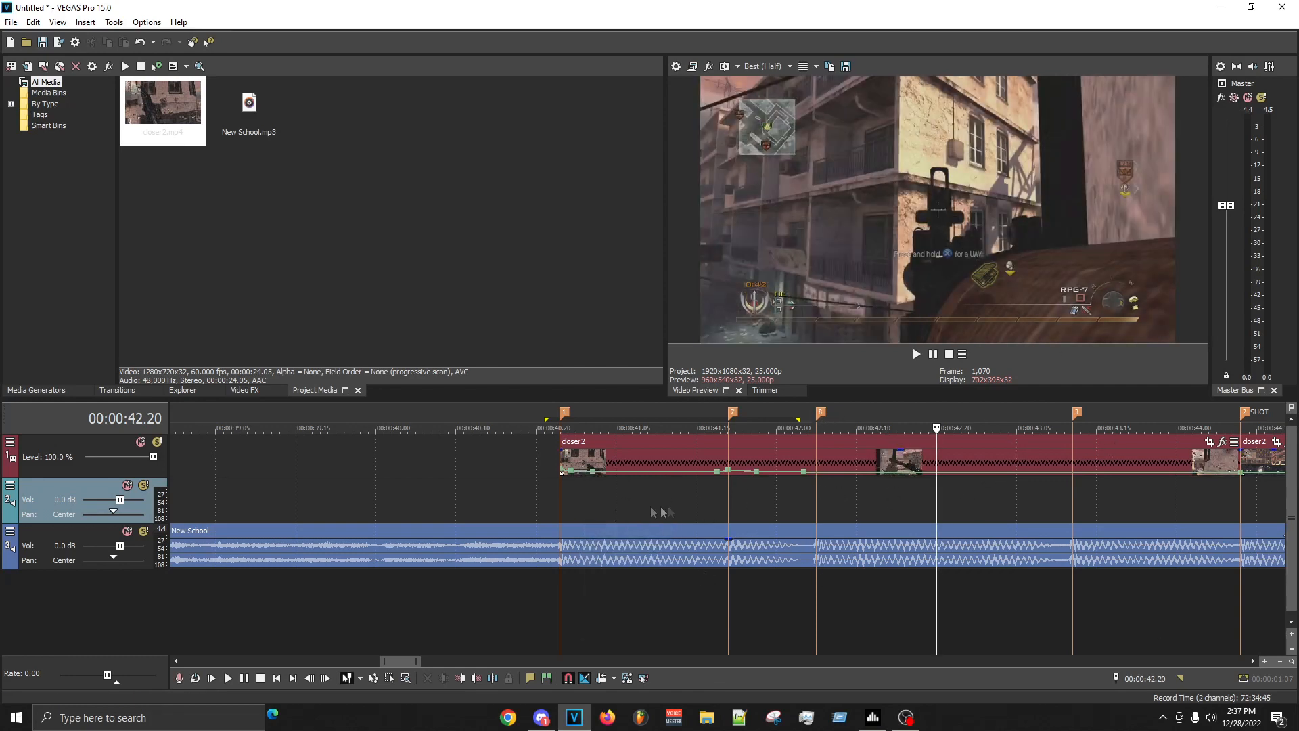
right_click(744, 472)
click(791, 528)
right_click(583, 472)
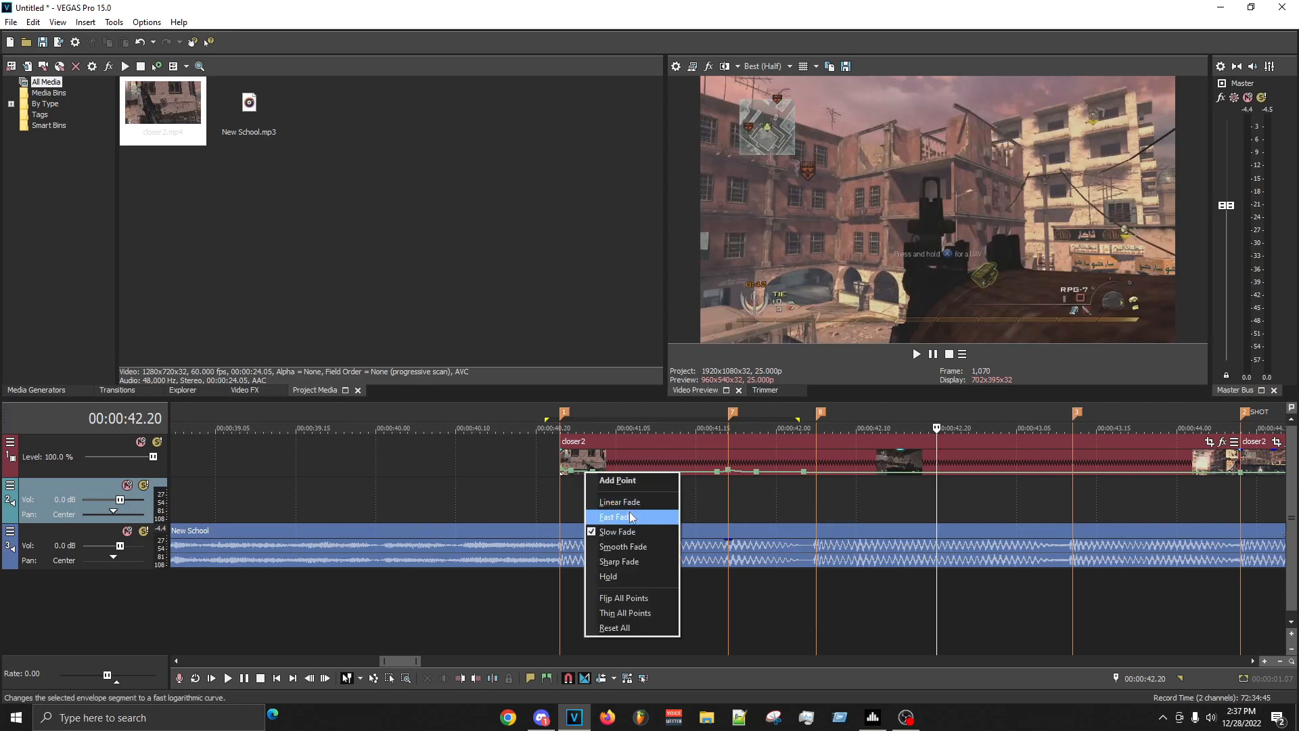
click(632, 516)
- Examine the first clip's footage at several moments between about 00:00:40.21 and 00:00:42.01
click(545, 494)
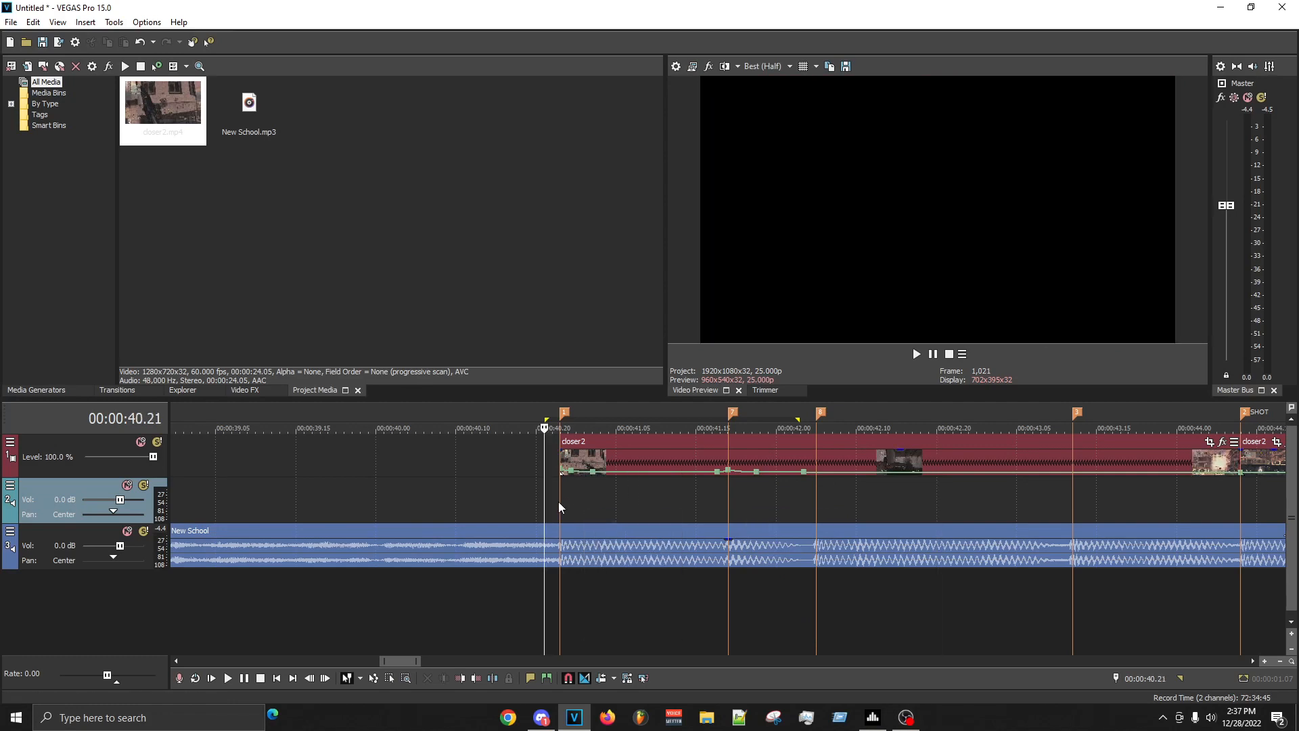
click(558, 501)
click(703, 491)
click(716, 495)
click(770, 498)
click(782, 497)
- Try a smooth velocity fade leading into the 00:00:41.19 marker's point and set it back to a slow fade
scroll(774, 499, up, 2)
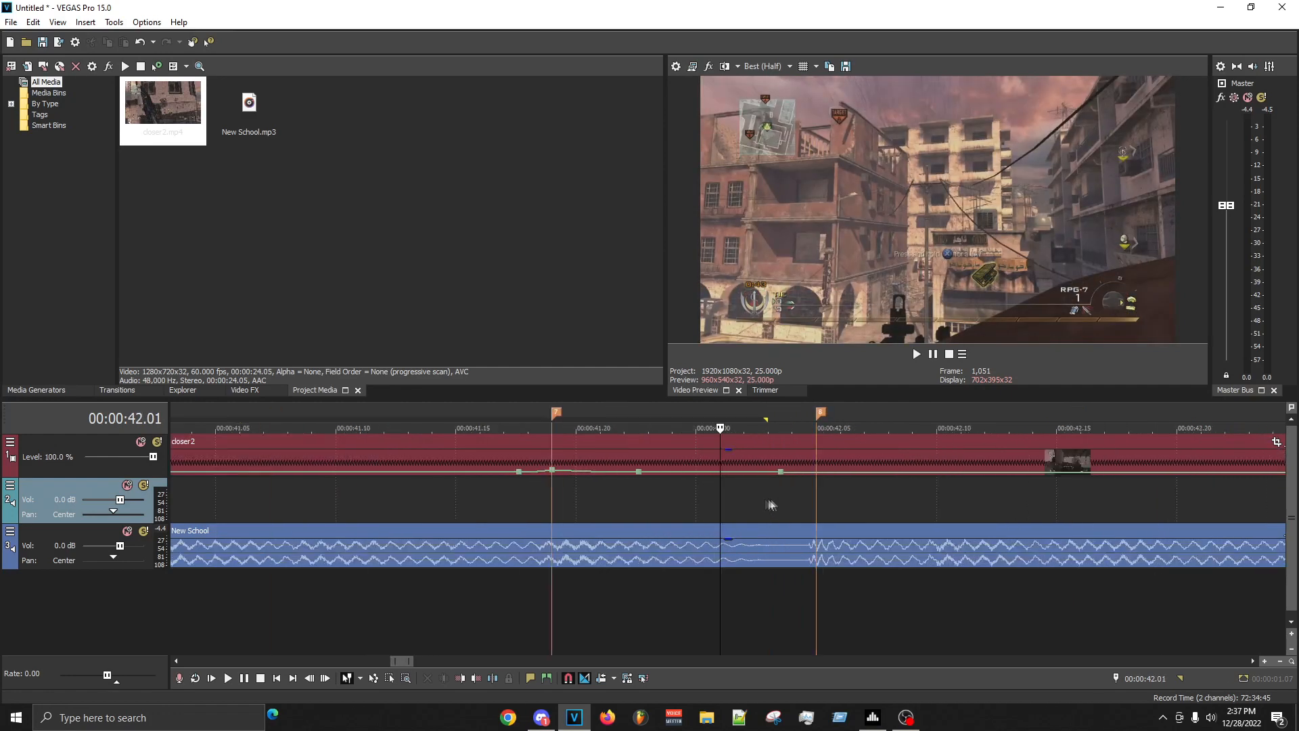
right_click(545, 473)
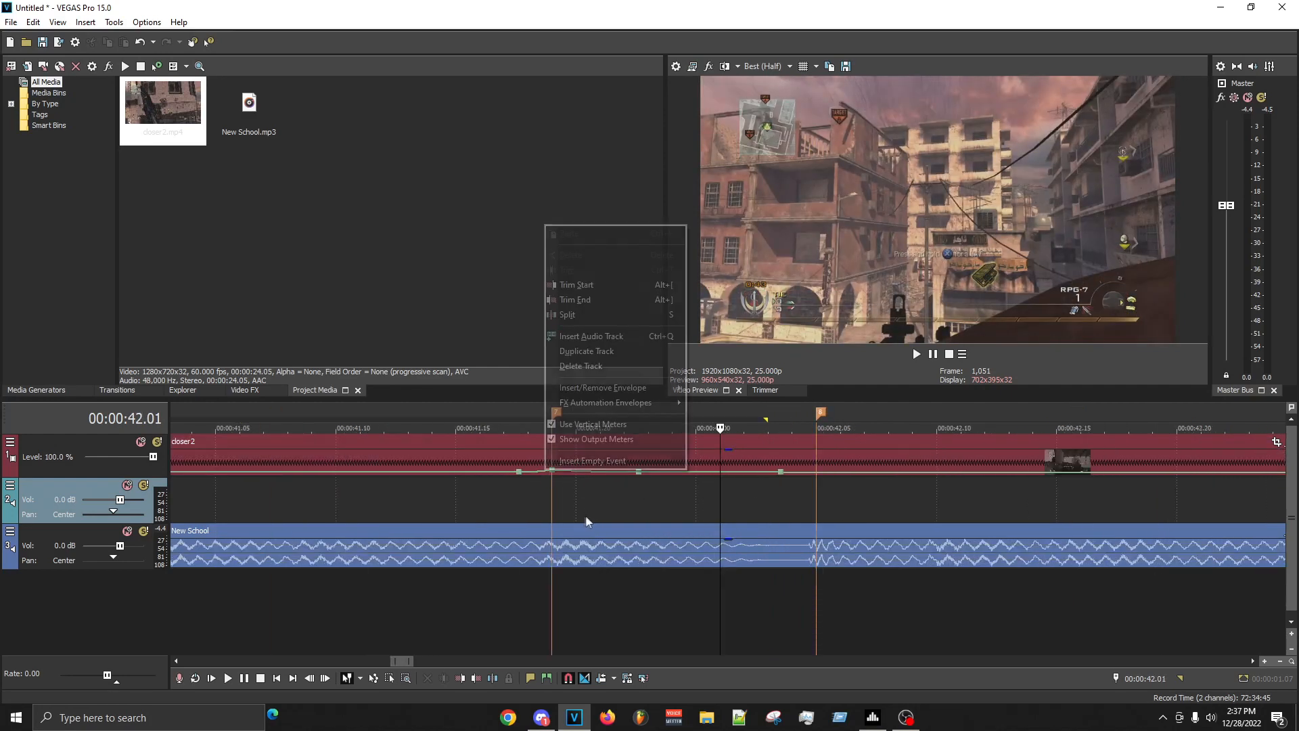
click(556, 493)
right_click(545, 473)
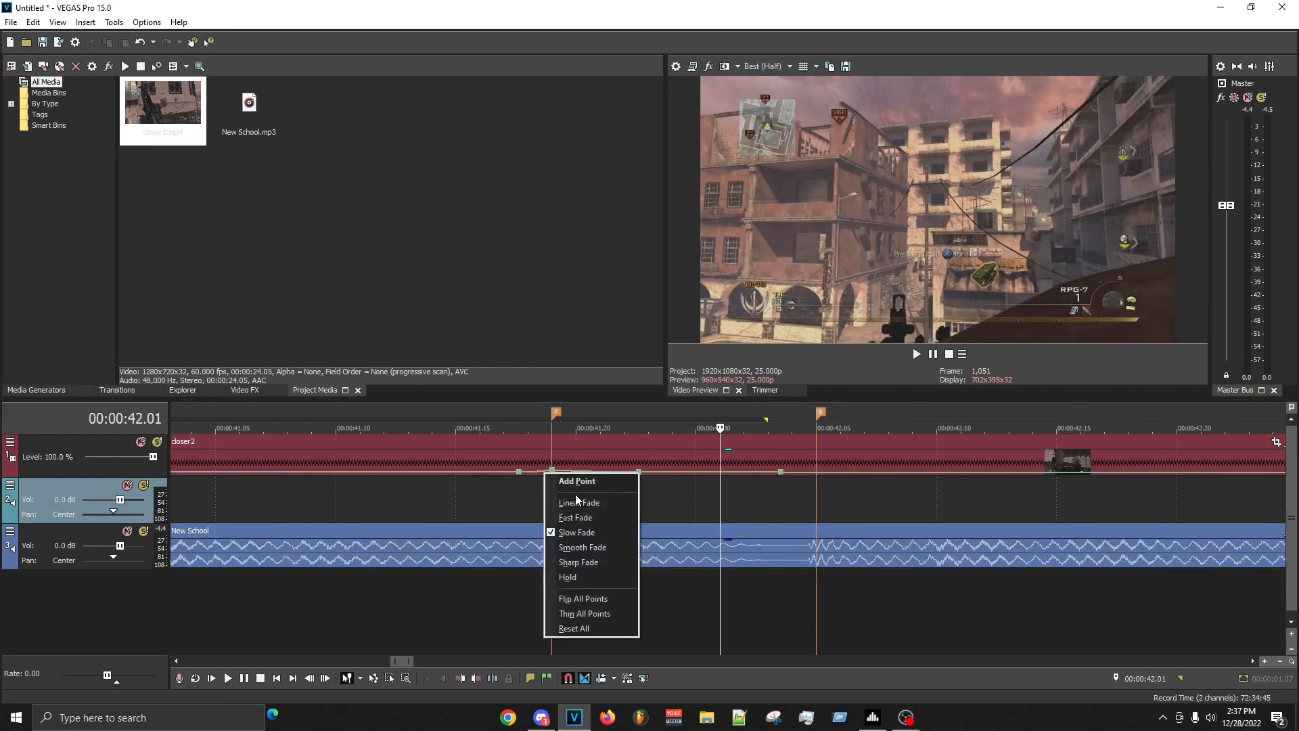
click(609, 545)
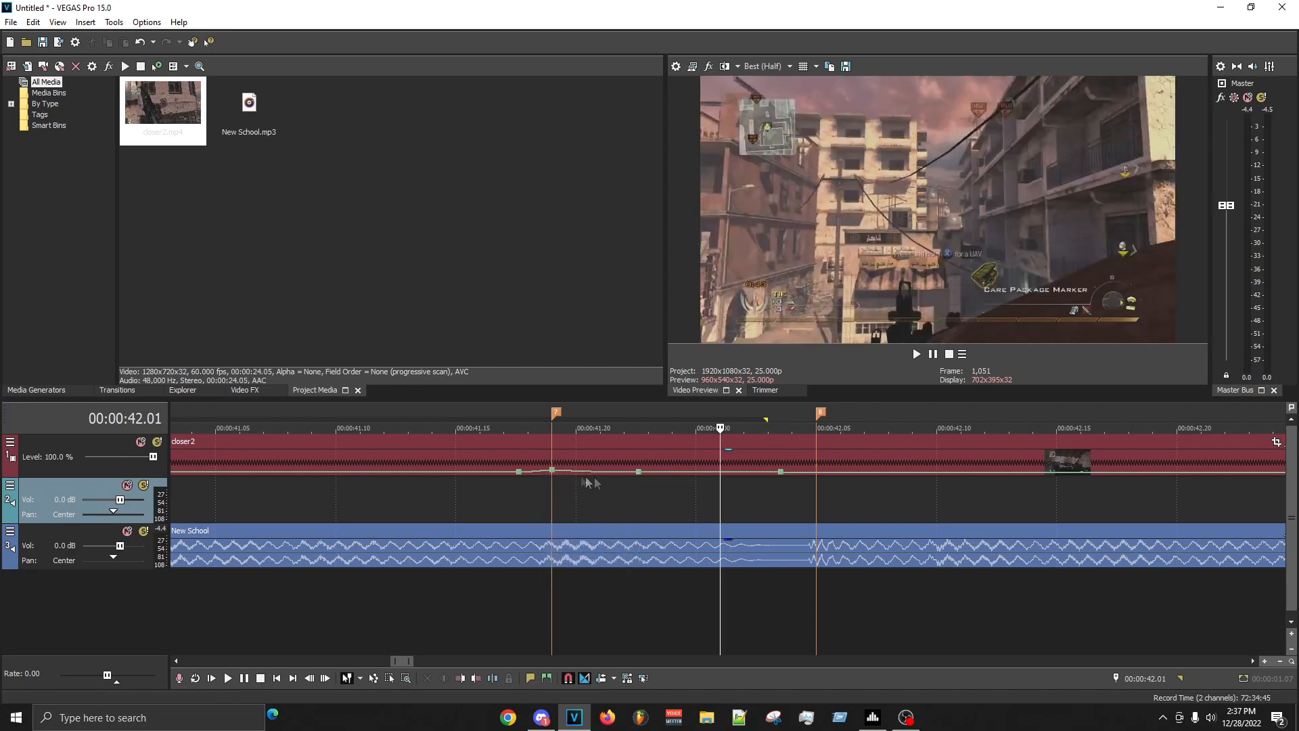
right_click(534, 474)
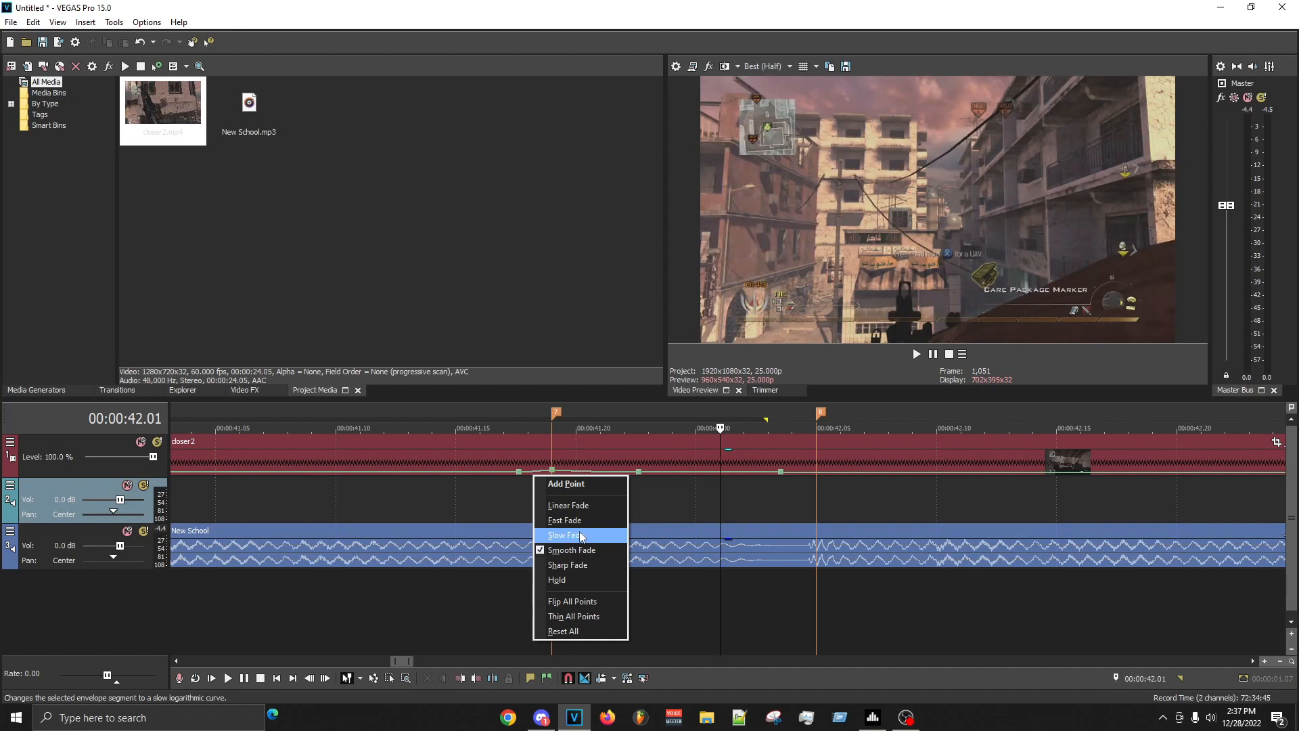
click(580, 534)
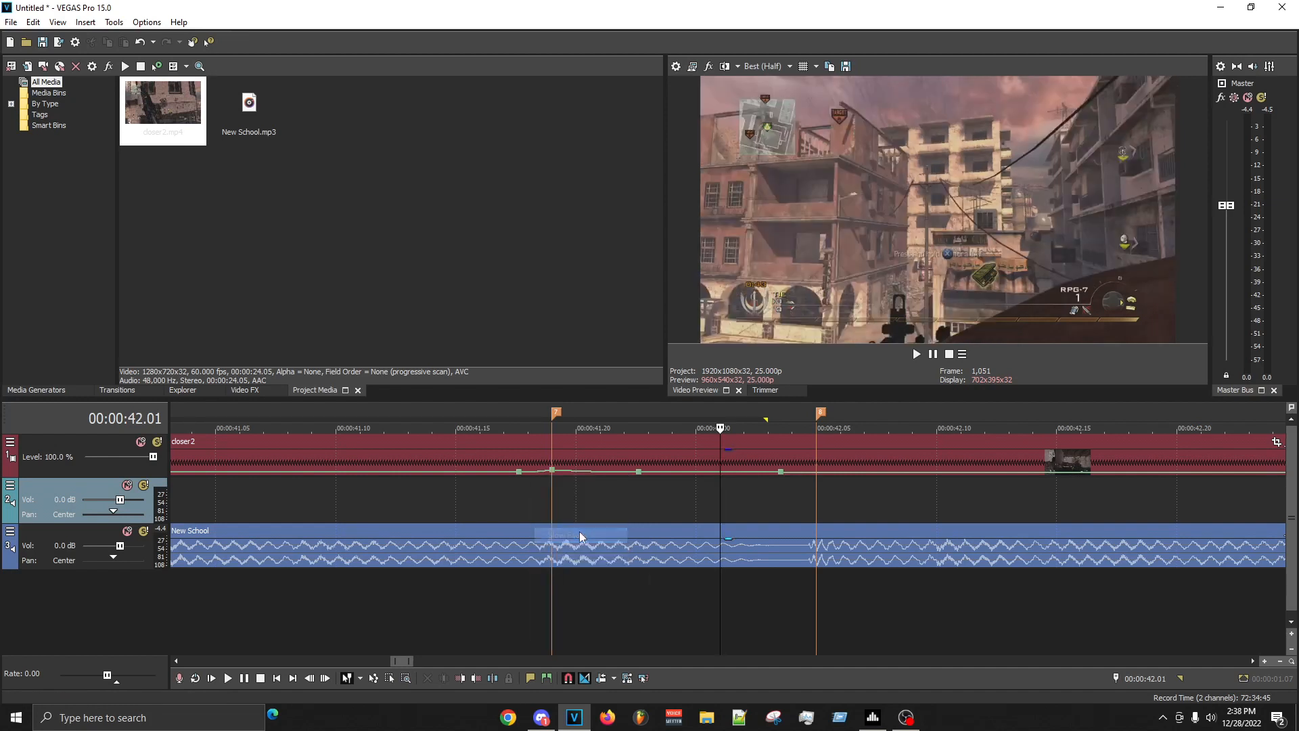
- Check the fade type and velocity value of the point on the 00:00:41.19 marker
right_click(563, 471)
click(629, 531)
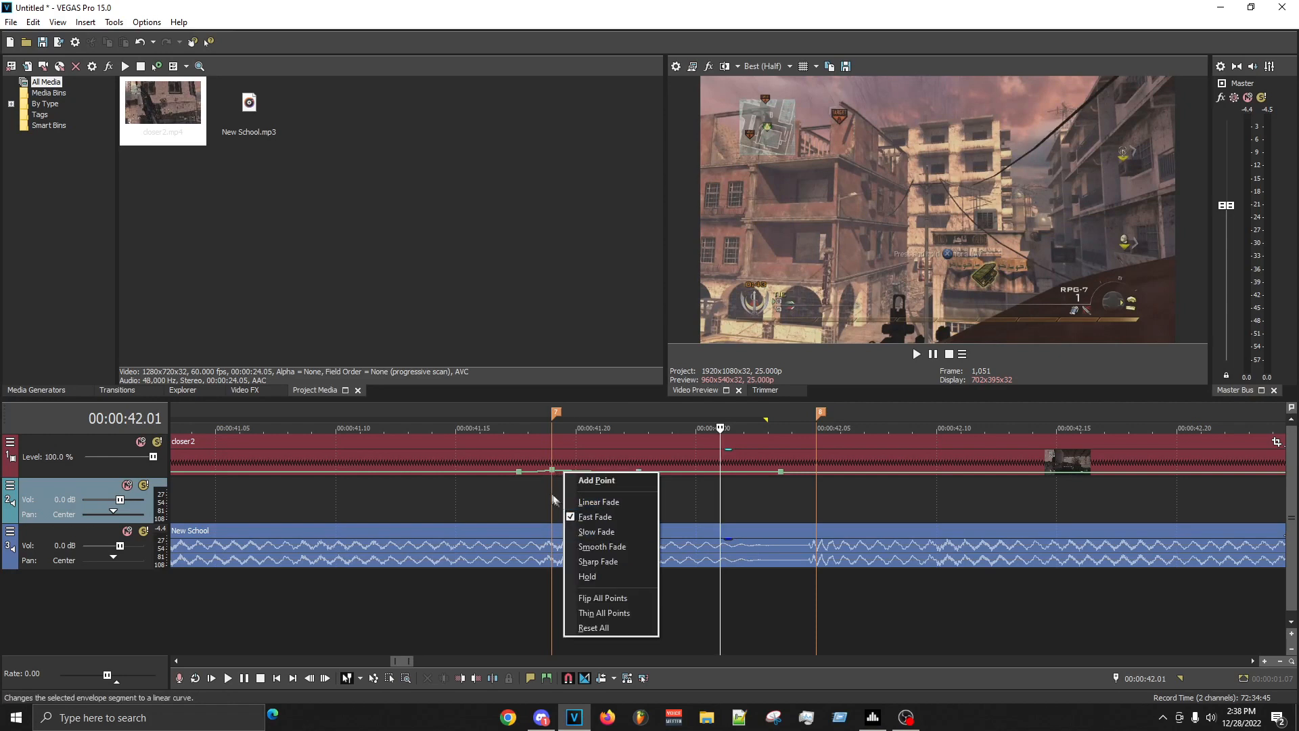
click(554, 484)
right_click(553, 471)
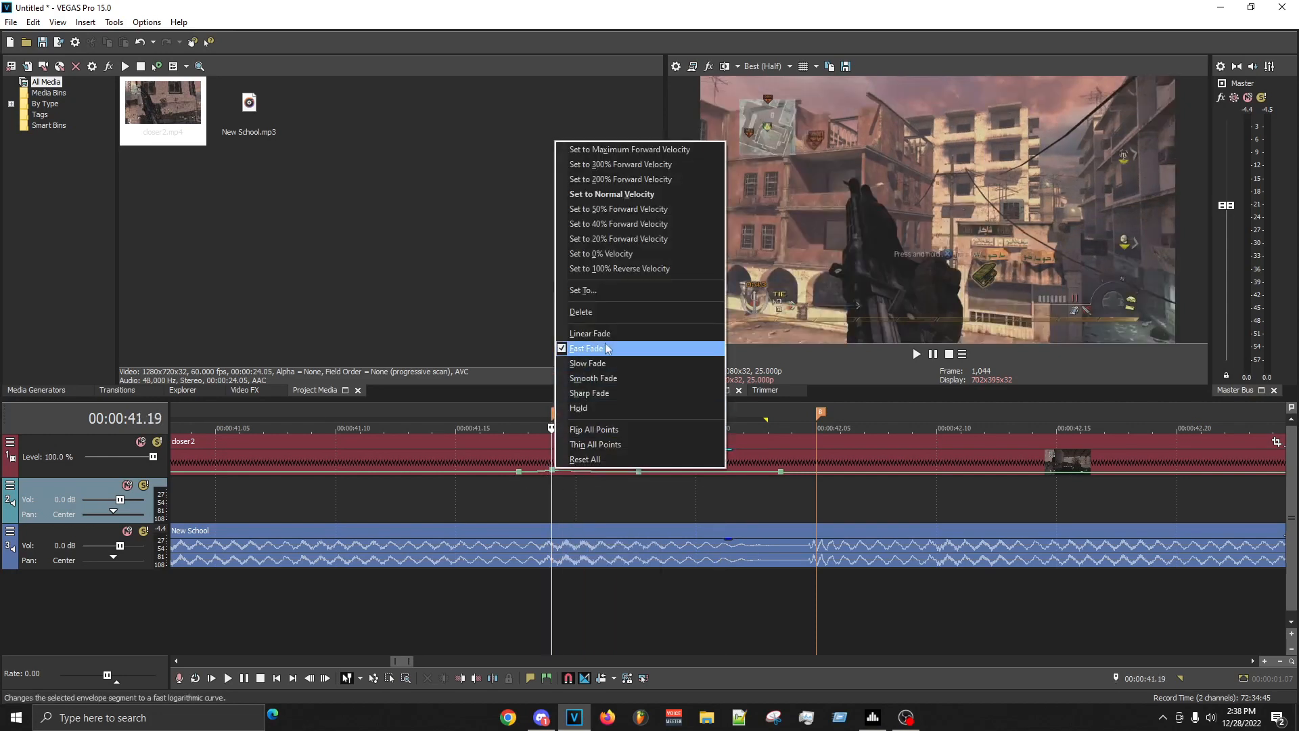
click(608, 293)
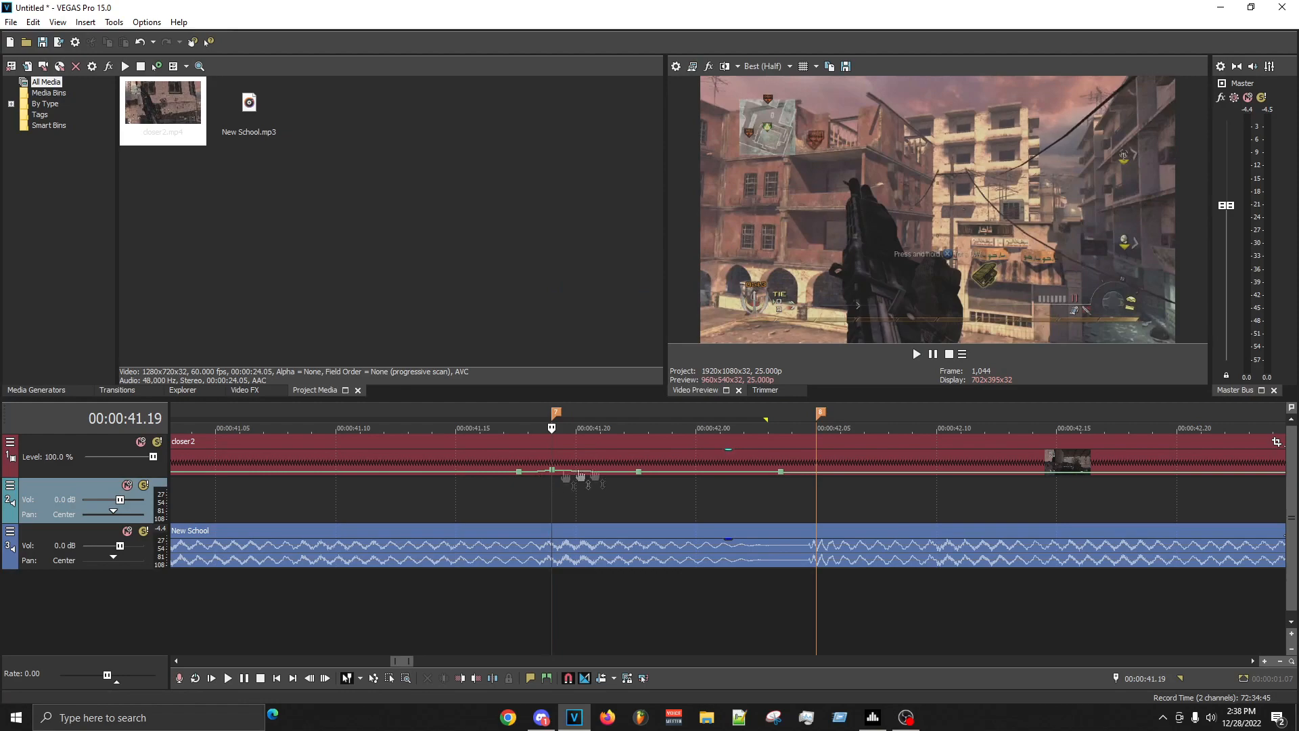
- Replay the first clip from shortly before the 00:00:41.19 marker to judge the speed change against the beat
click(477, 514)
key(space)
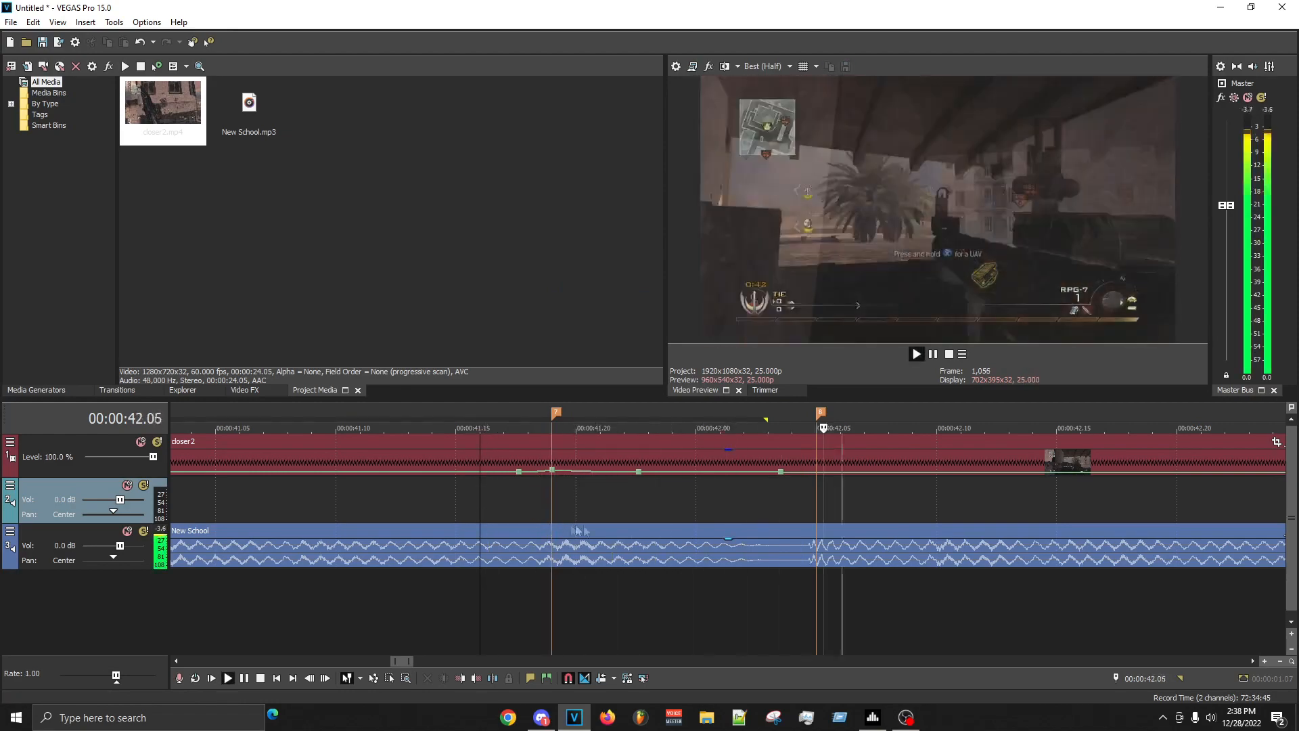
key(space)
key(space)
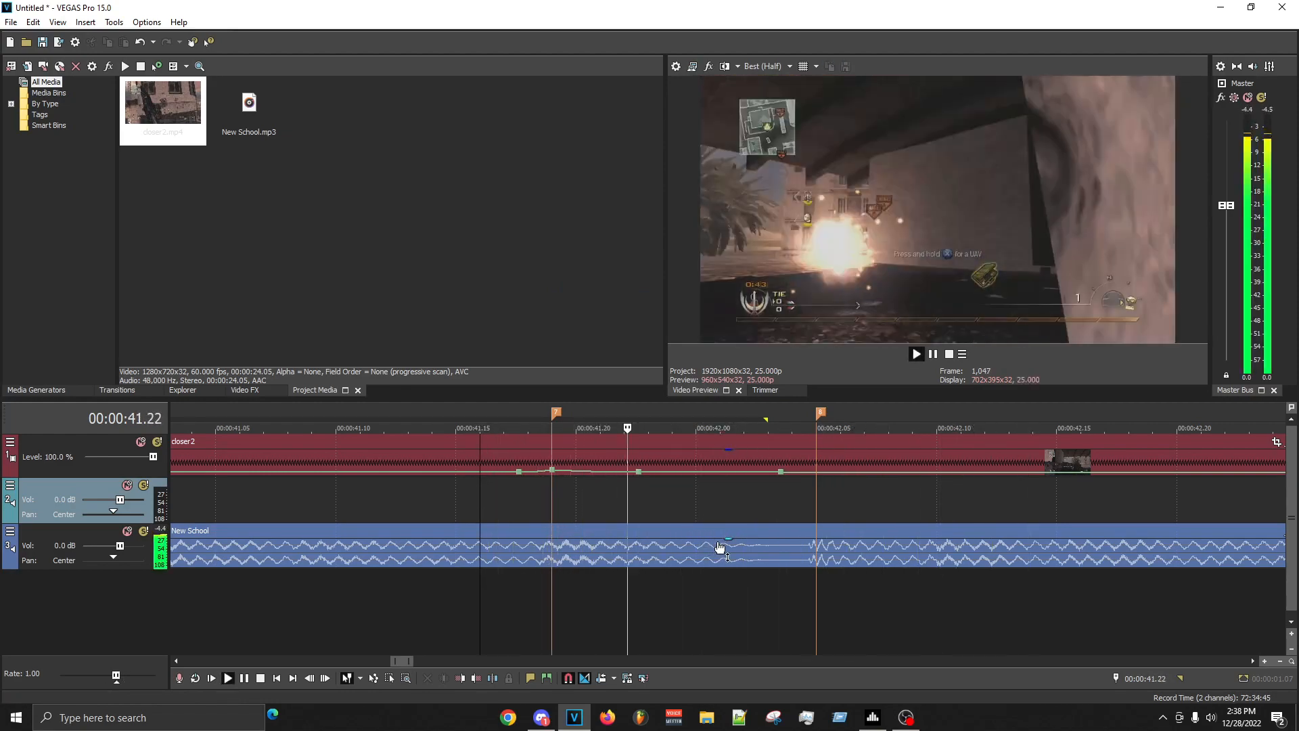
key(space)
key(space)
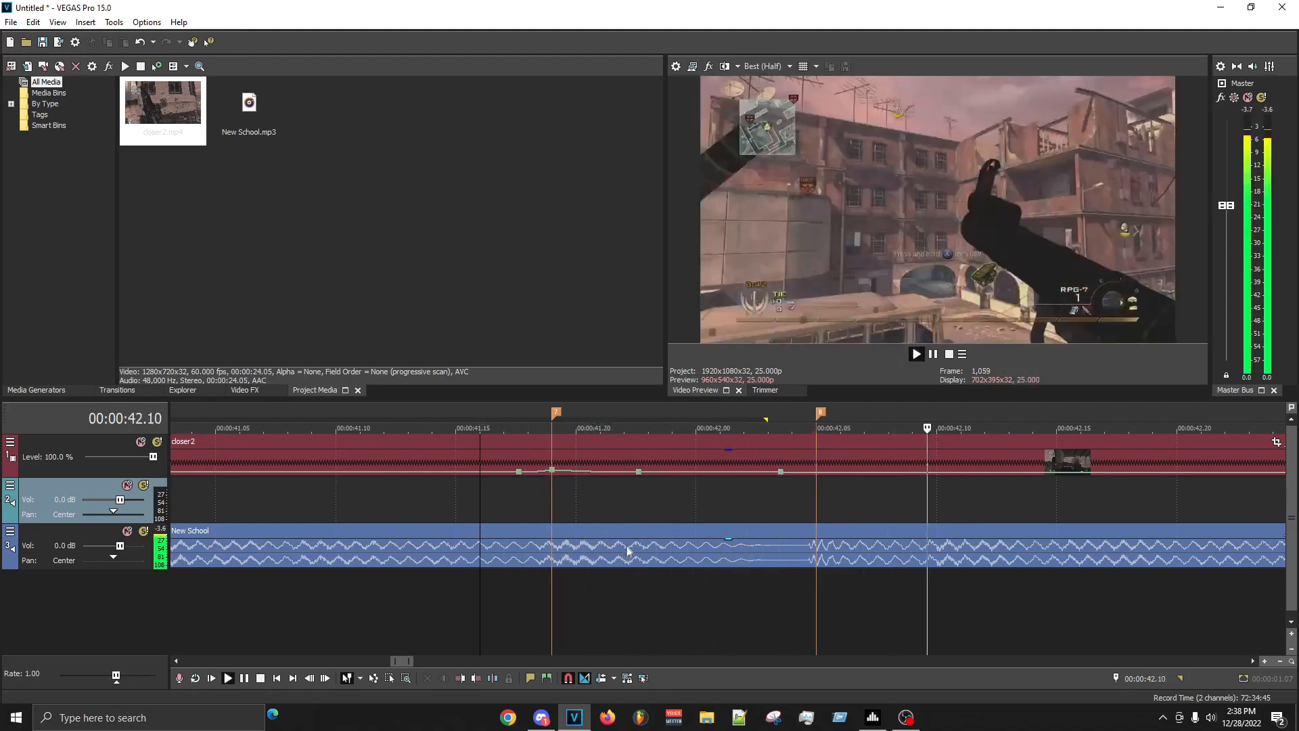
key(space)
- Add velocity points at about 00:00:42.09 and on the 00:00:42.05 marker, raising the one on the marker slightly
key(space)
key(space)
click(818, 492)
key(space)
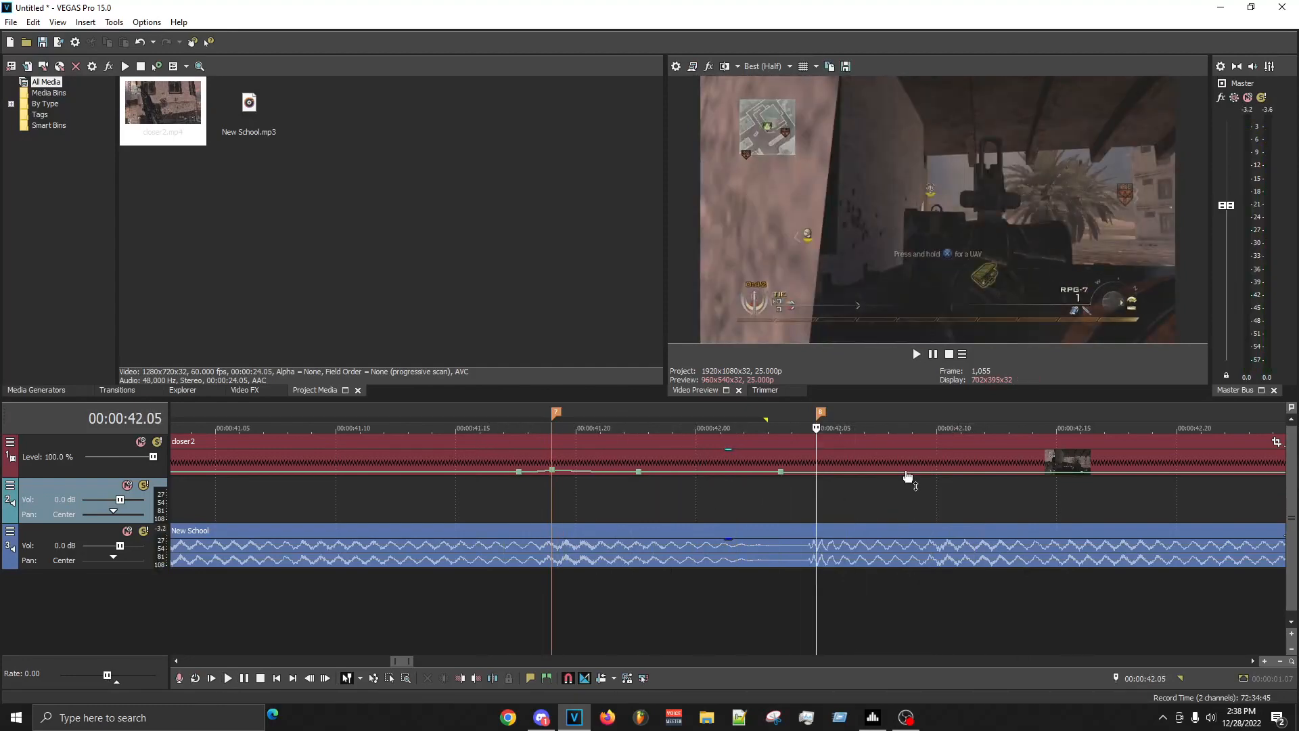
double_click(904, 472)
double_click(804, 472)
drag(806, 478, 816, 475)
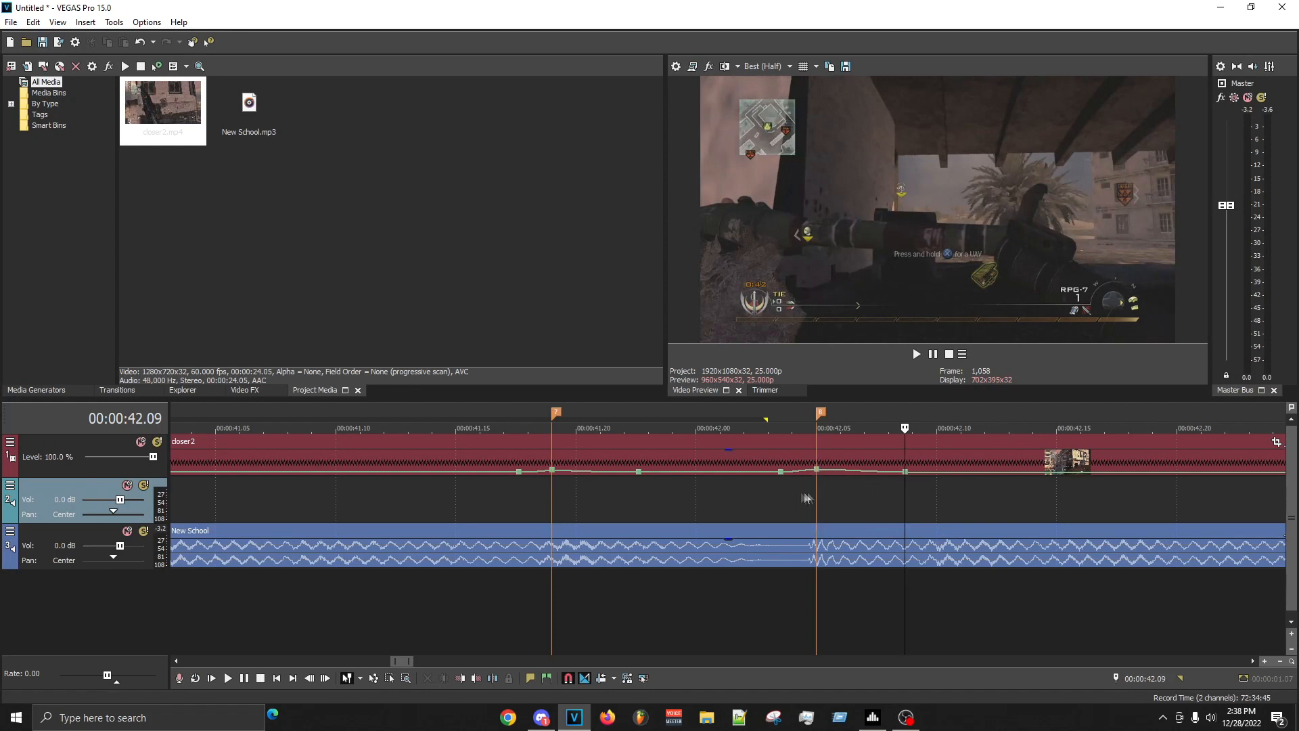
- Make the velocity fade after the 00:00:42.05 marker's point fast and the fade leading into it slow
scroll(854, 497, down, 2)
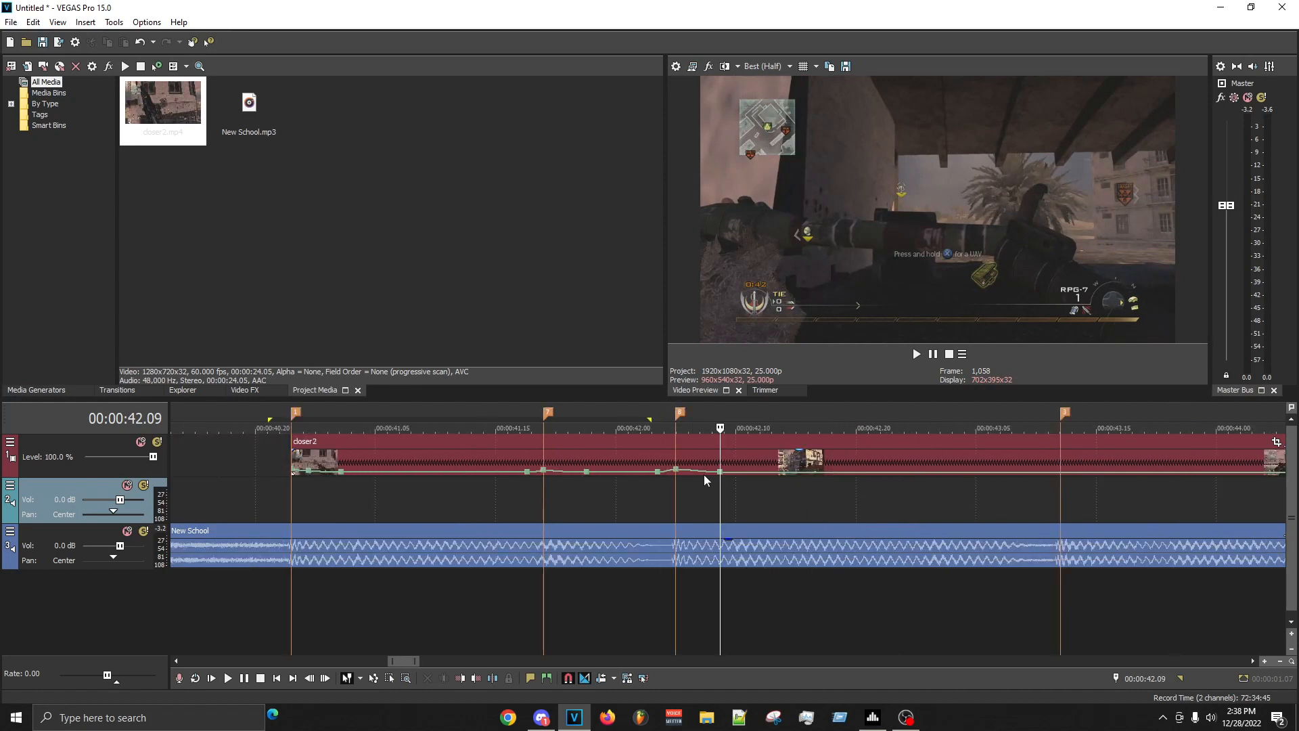
right_click(704, 475)
click(746, 518)
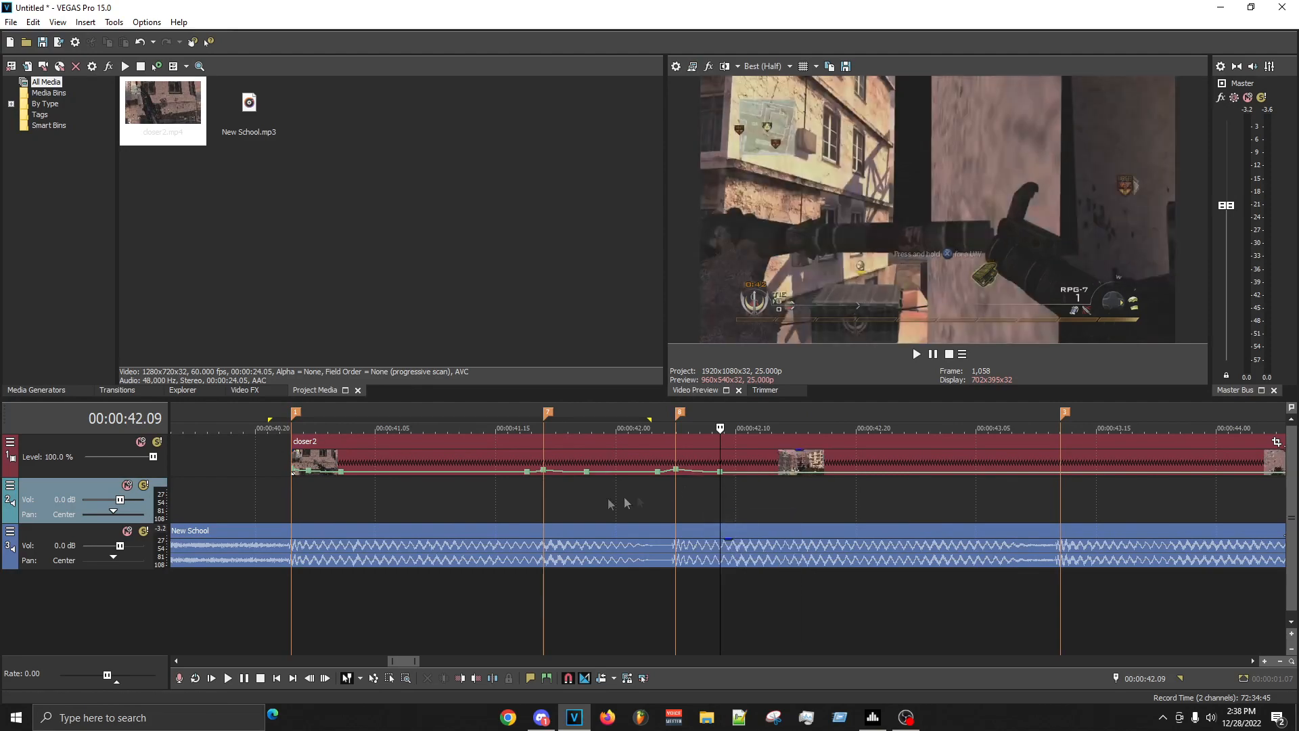
click(514, 501)
key(space)
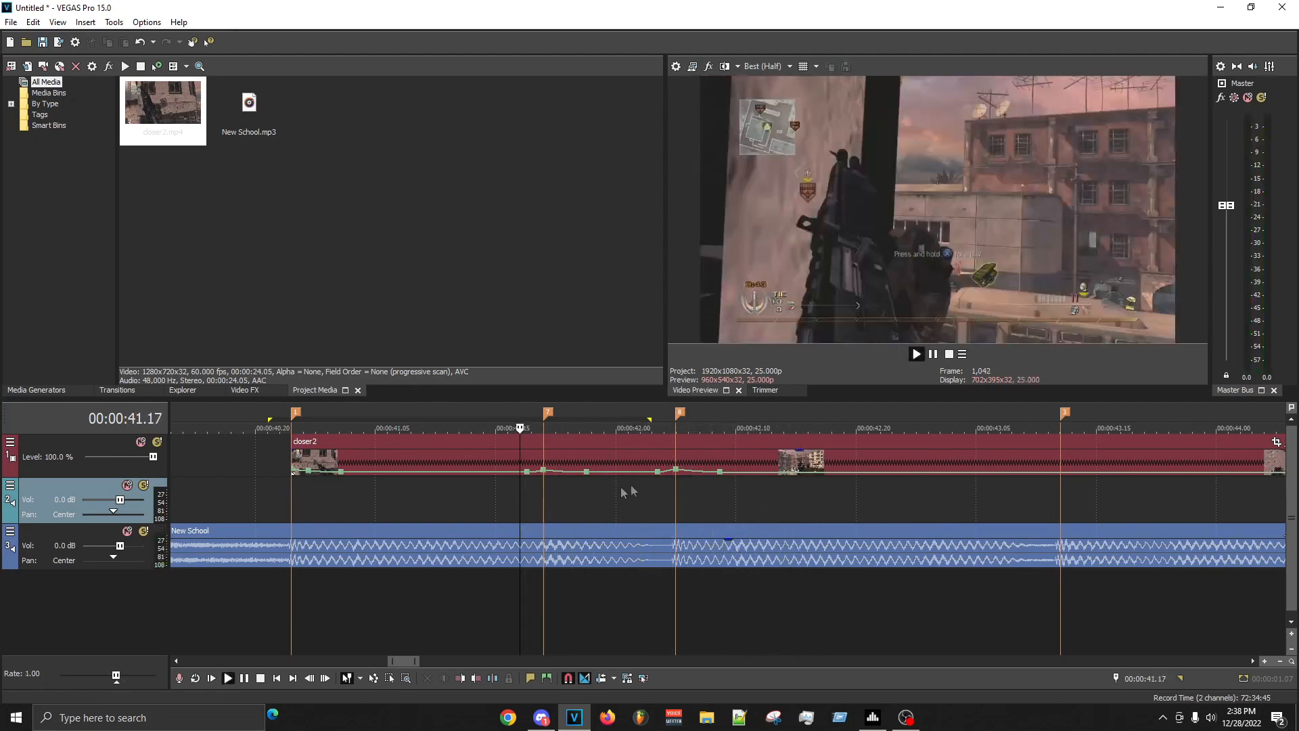
scroll(683, 492, up, 4)
key(space)
right_click(691, 476)
click(724, 542)
- Replay the first clip's velocity changes across the 00:00:41.19 and 00:00:42.05 markers from several starting points
click(600, 498)
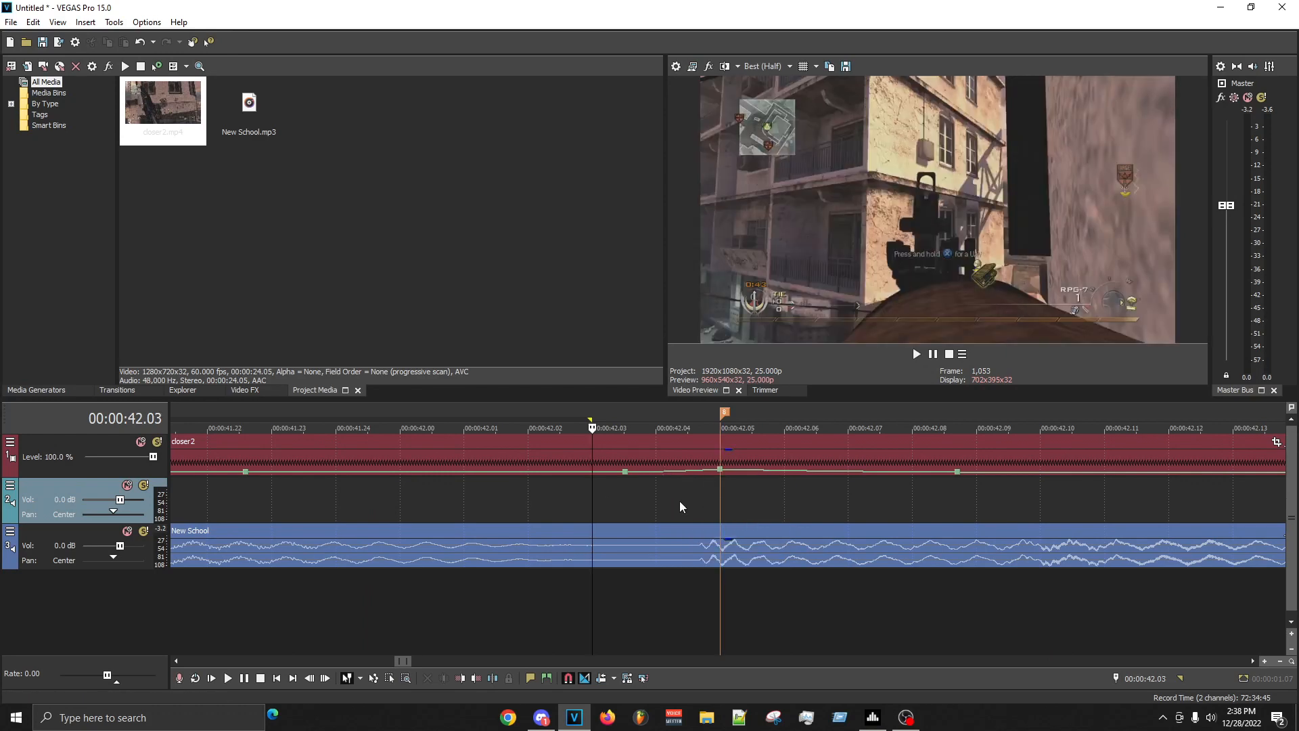
scroll(681, 501, down, 3)
key(space)
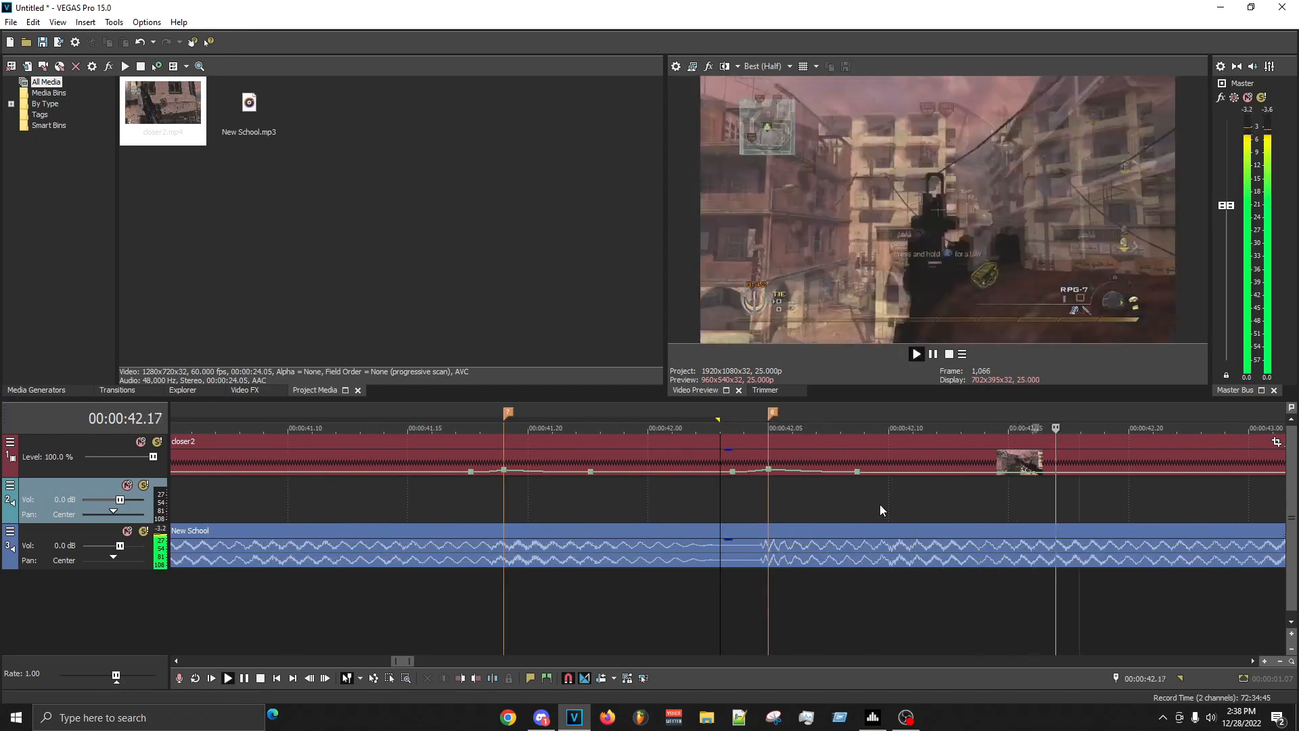
key(space)
scroll(887, 487, down, 3)
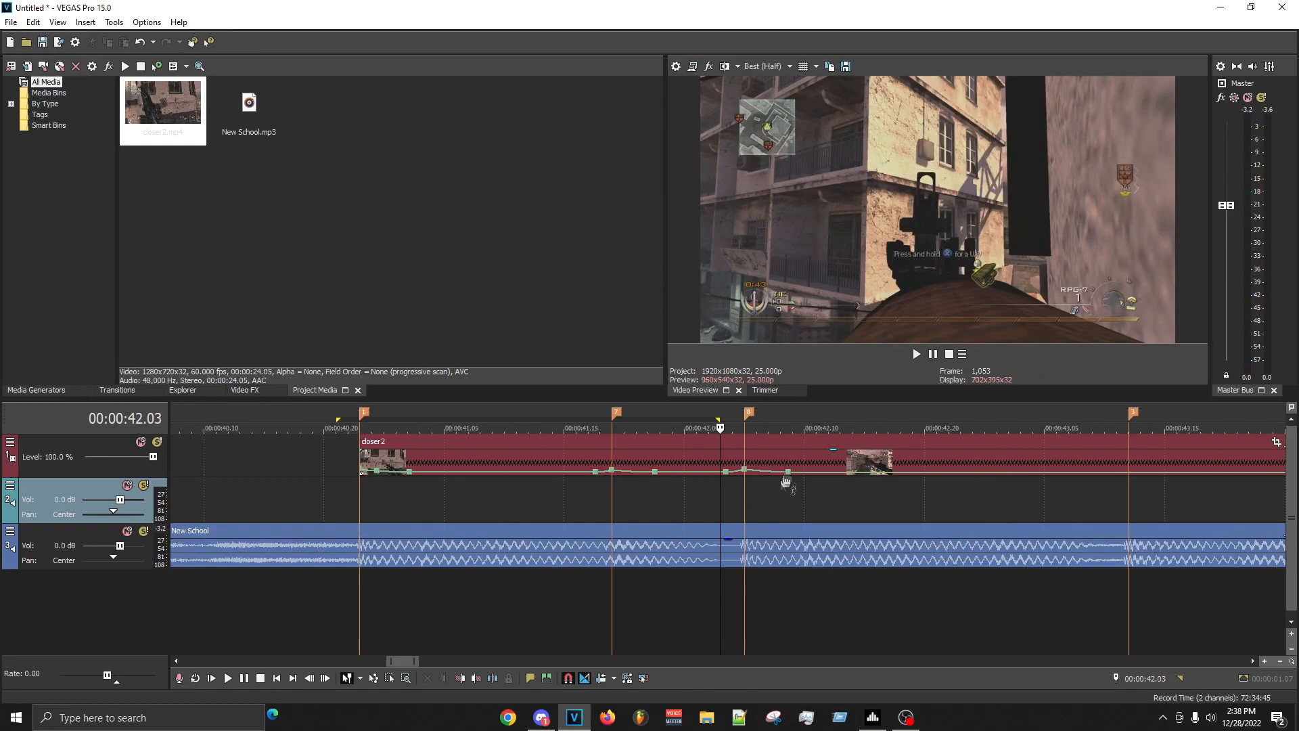
click(745, 501)
key(space)
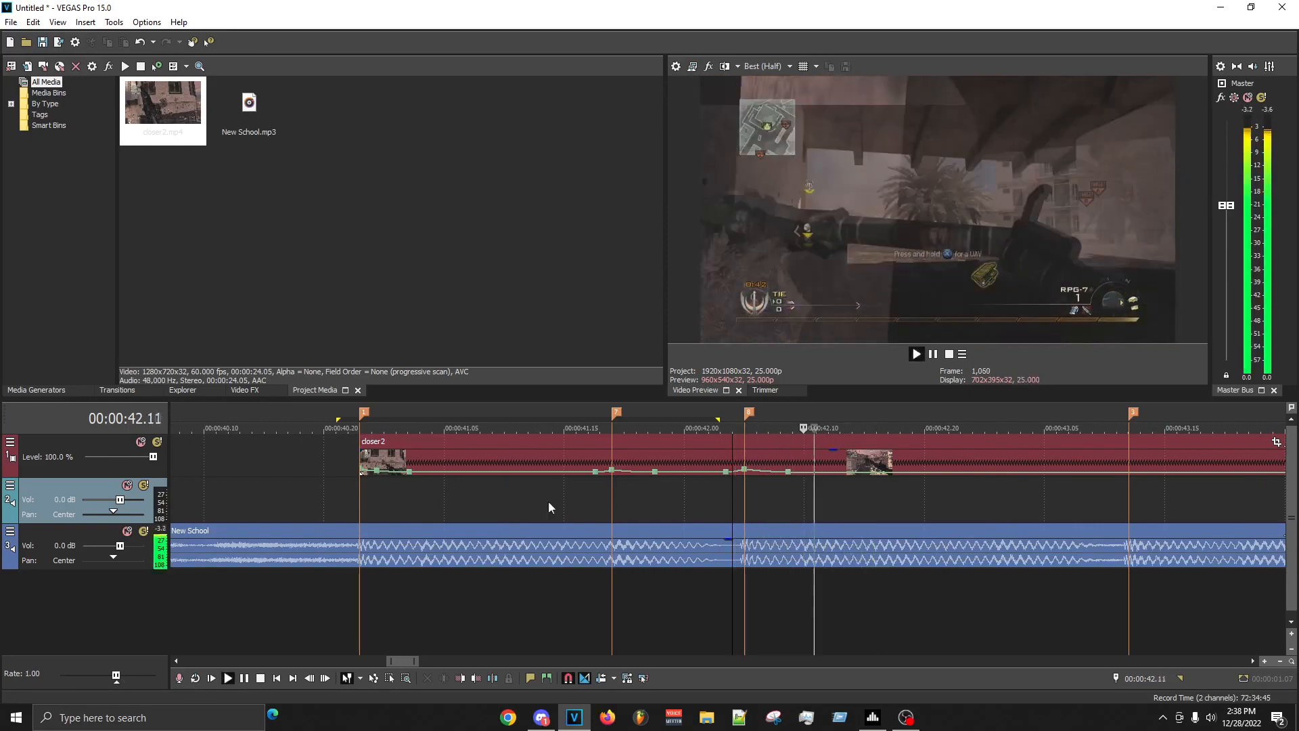
click(669, 490)
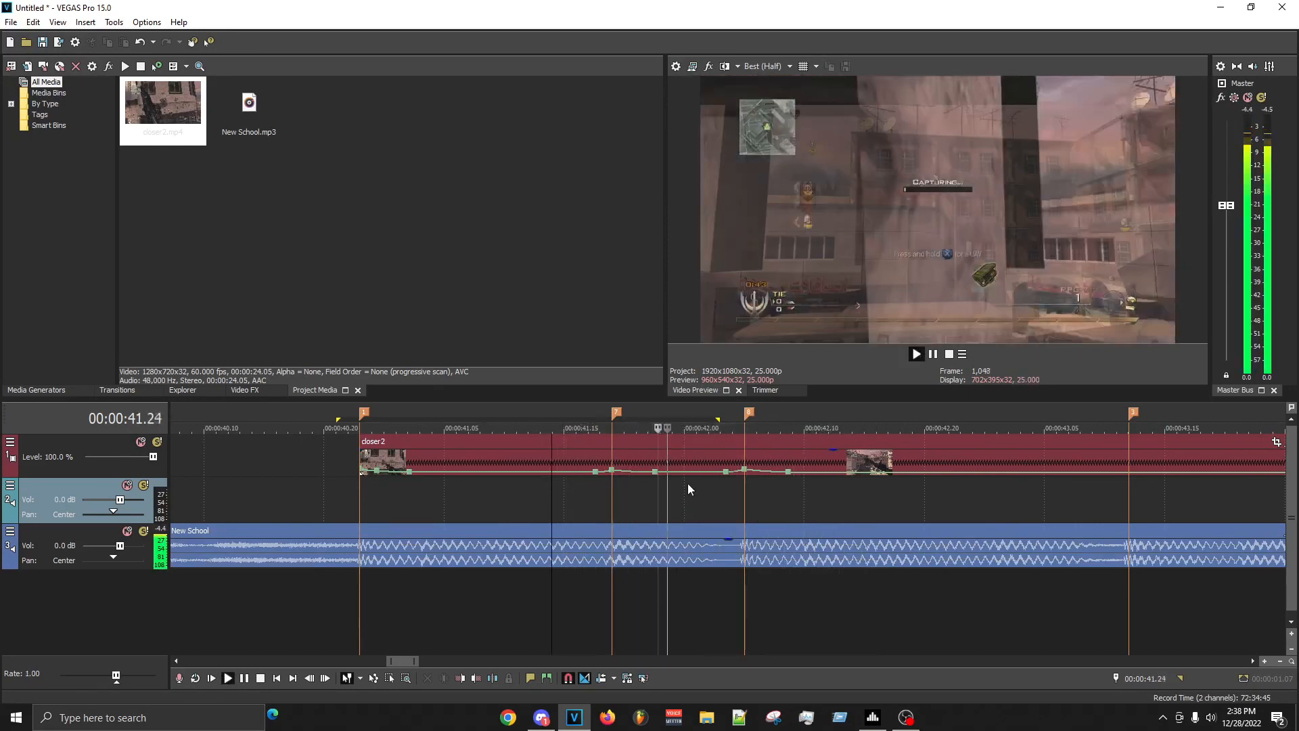
click(373, 499)
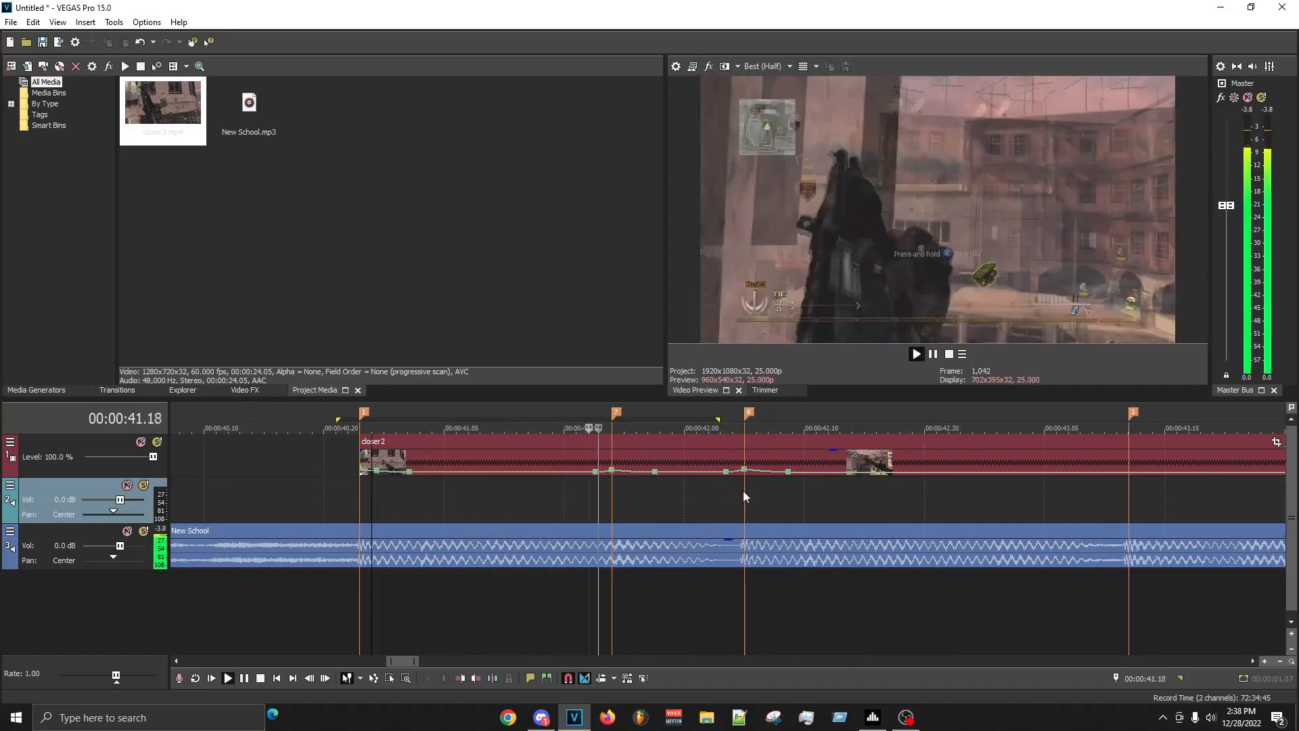
key(space)
key(space)
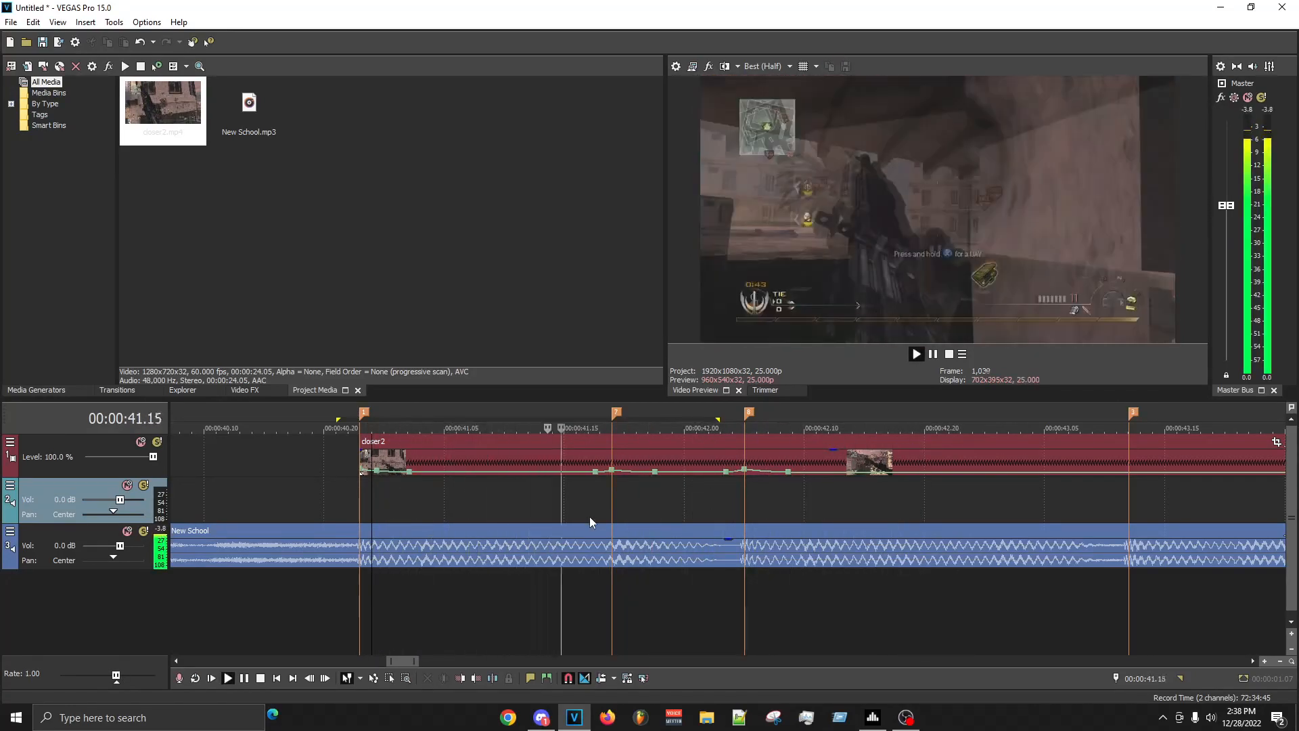
click(719, 485)
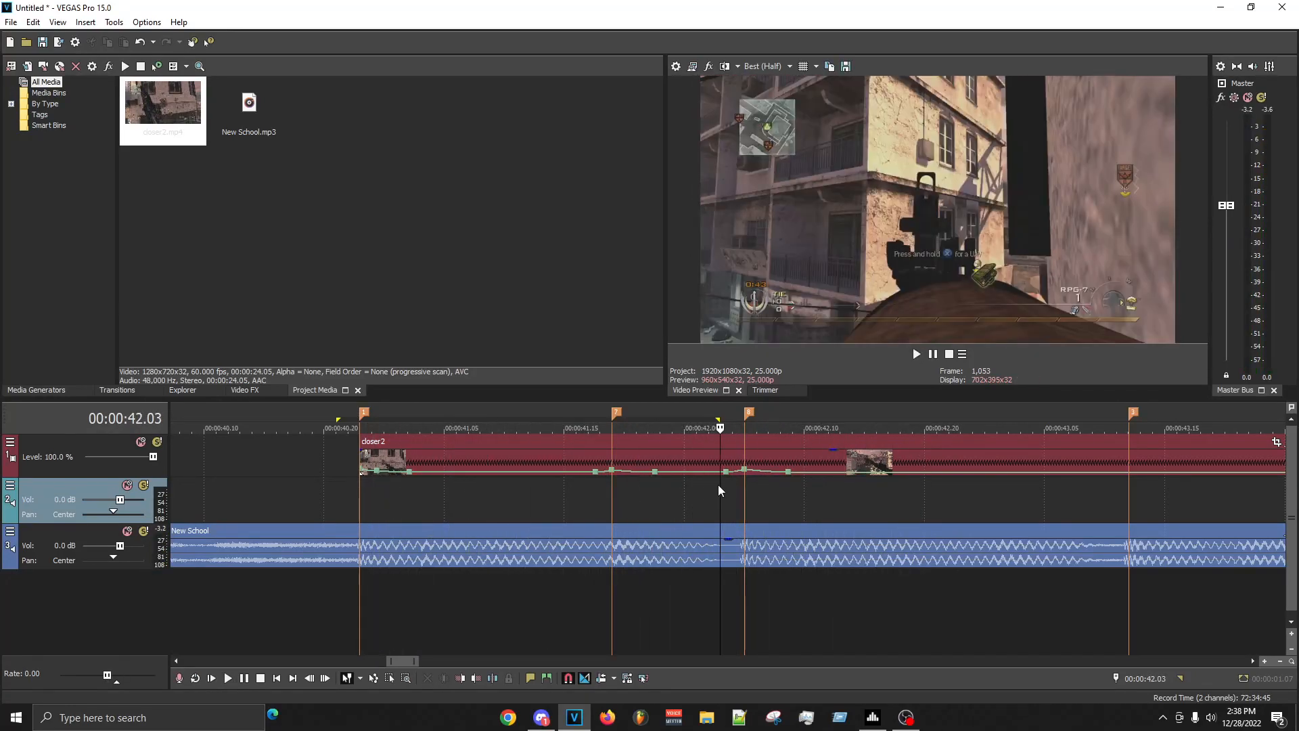
click(736, 487)
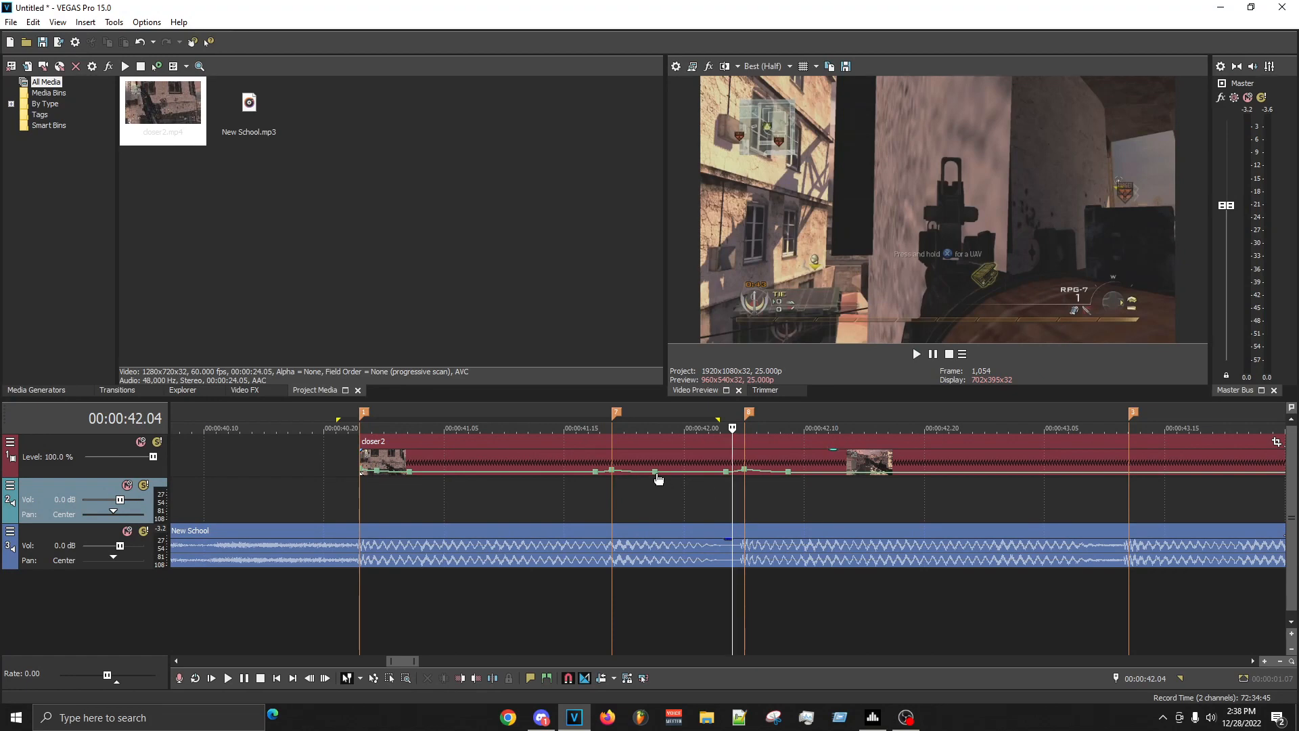
- Make the velocity fade between the two markers' ramps slow and replay the range from about 00:00:41.16 to 00:00:42.18
right_click(681, 477)
click(719, 537)
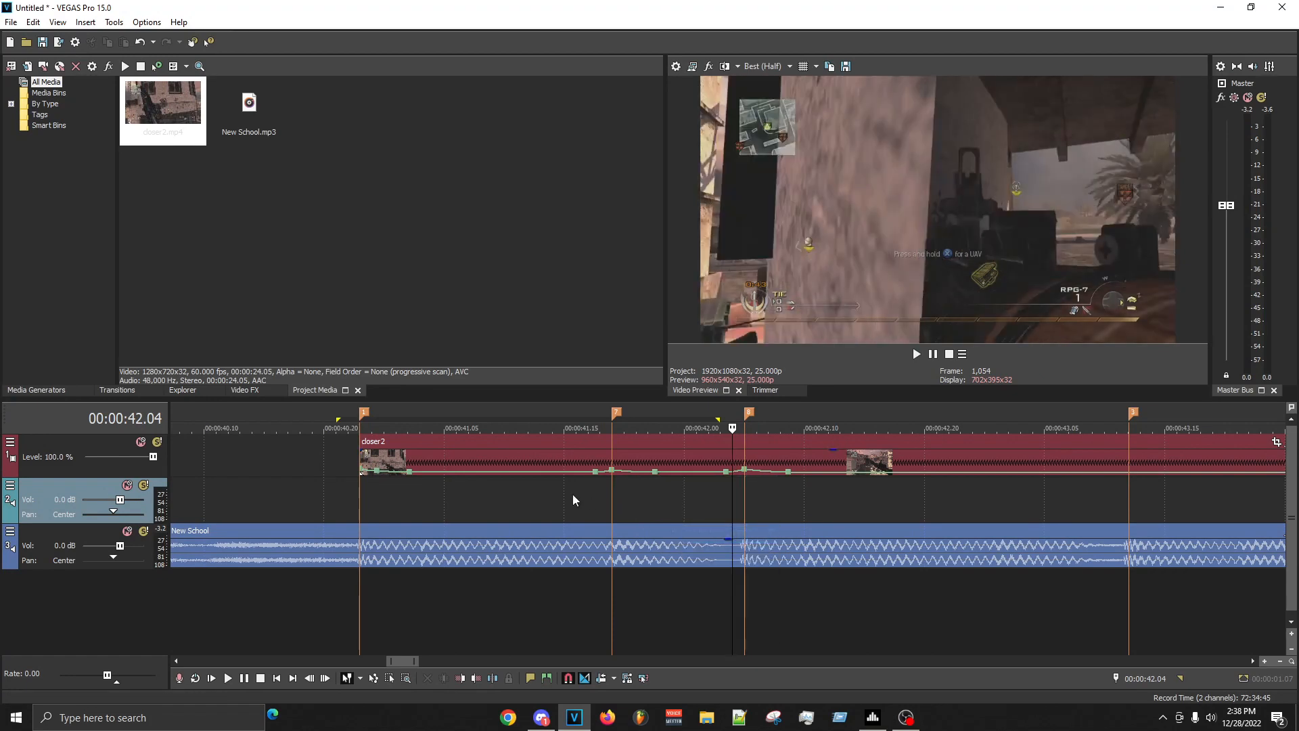
drag(573, 501, 900, 507)
key(space)
key(space)
- Try a velocity of 335% on the point just before the 00:00:42.05 marker
right_click(730, 475)
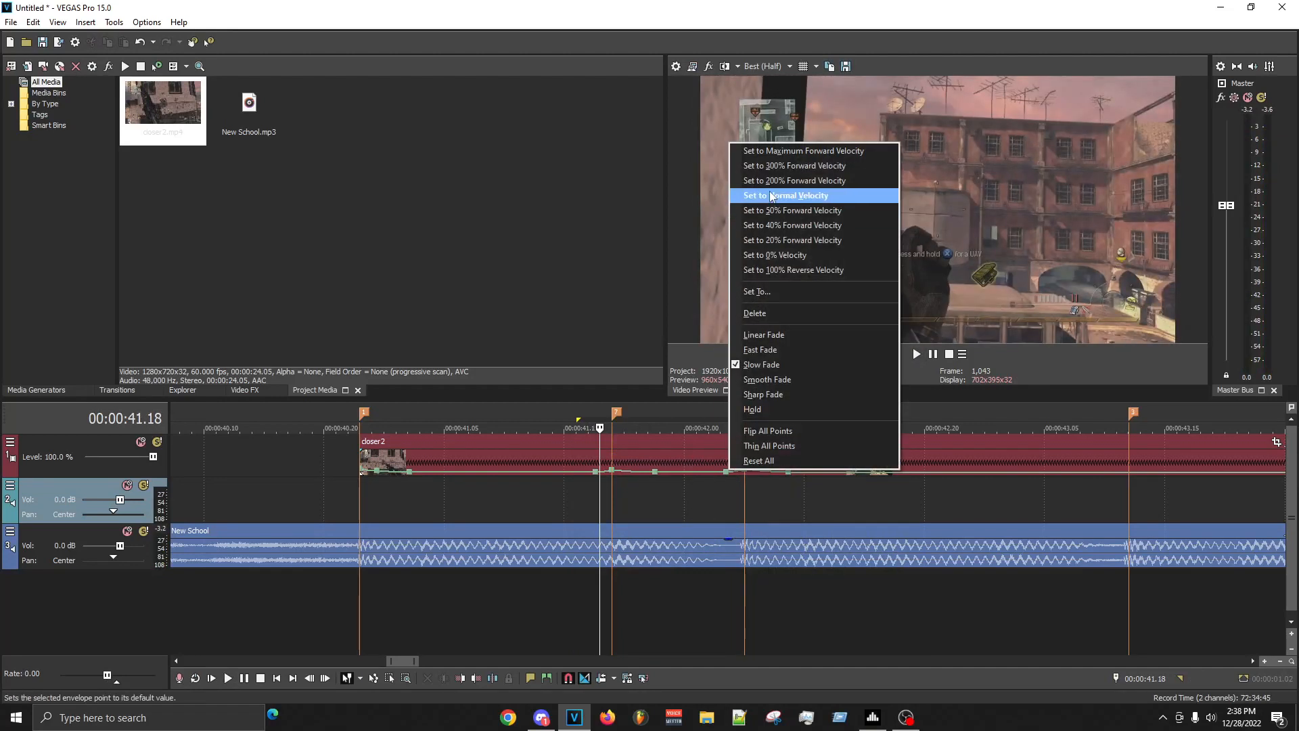
click(806, 295)
text(300)
key(Return)
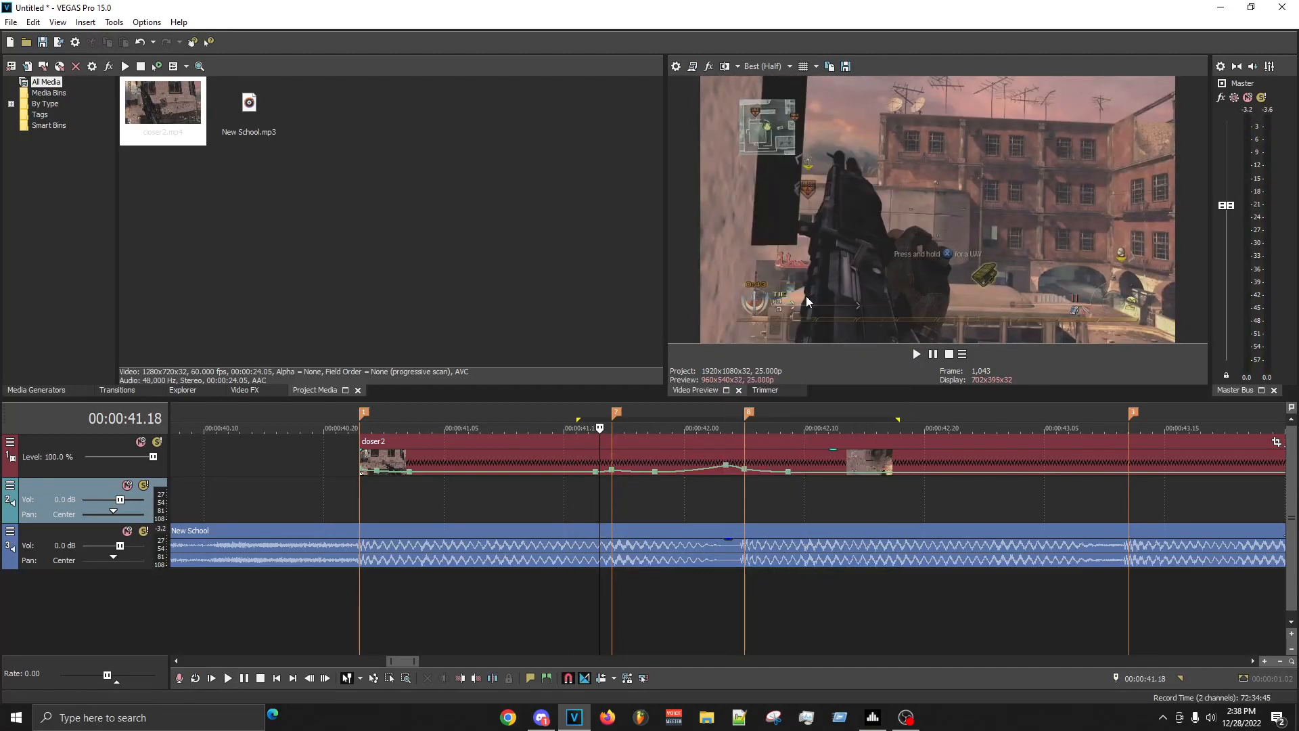
- Set the velocity point just before the 00:00:42.05 marker to 50% and replay the range around both markers
right_click(726, 461)
right_click(724, 465)
click(731, 464)
right_click(727, 465)
click(766, 291)
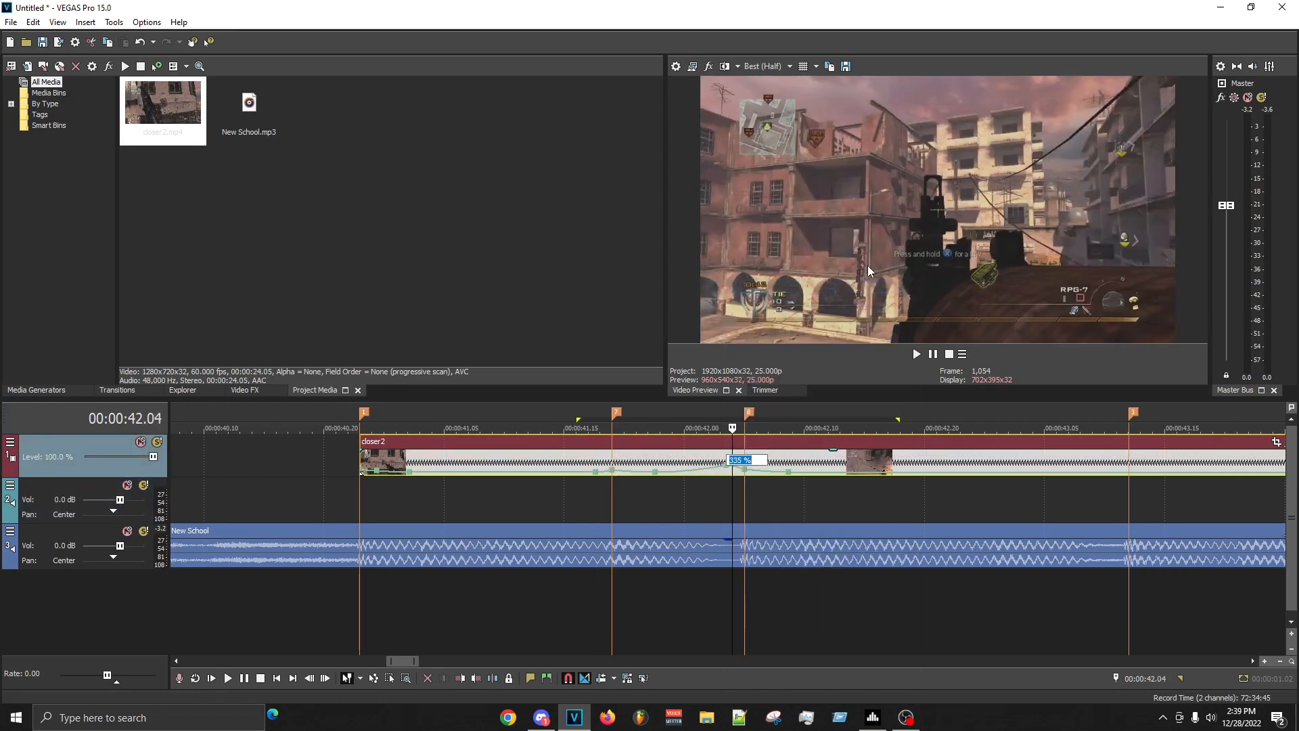
text(50)
key(Return)
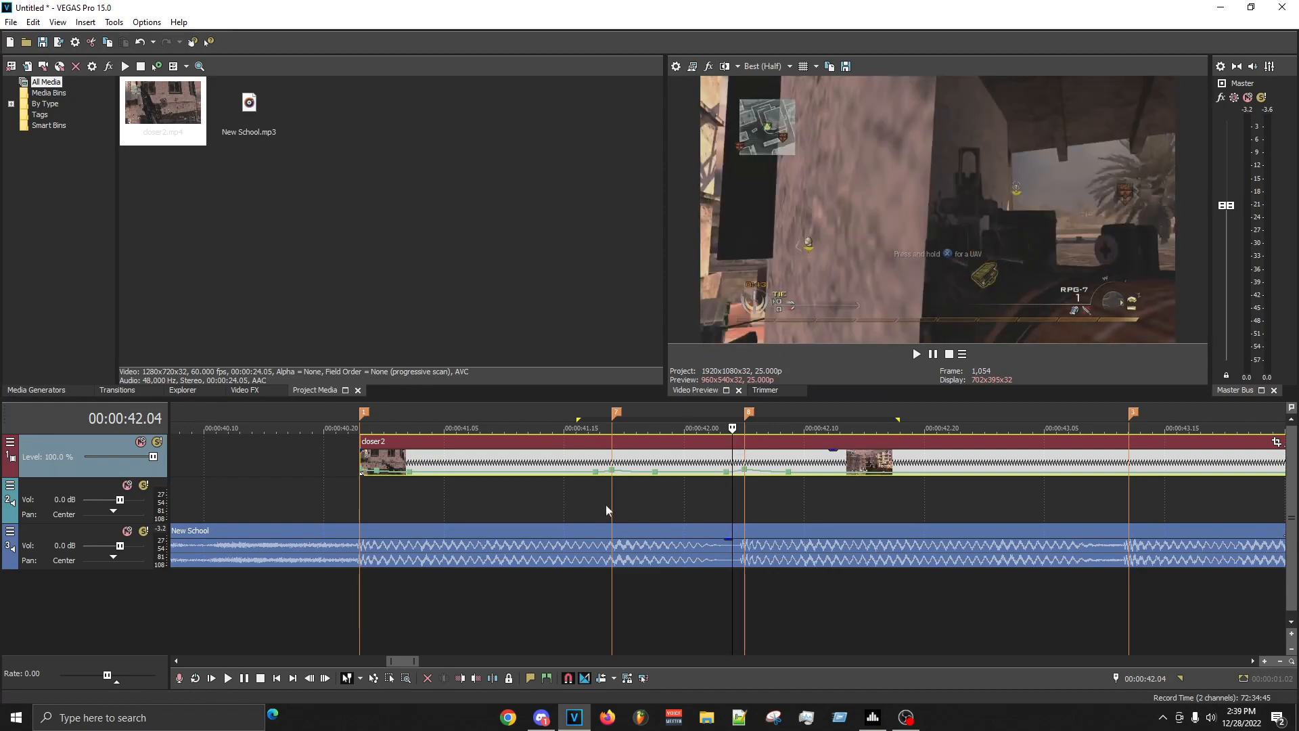
drag(577, 512, 888, 508)
key(space)
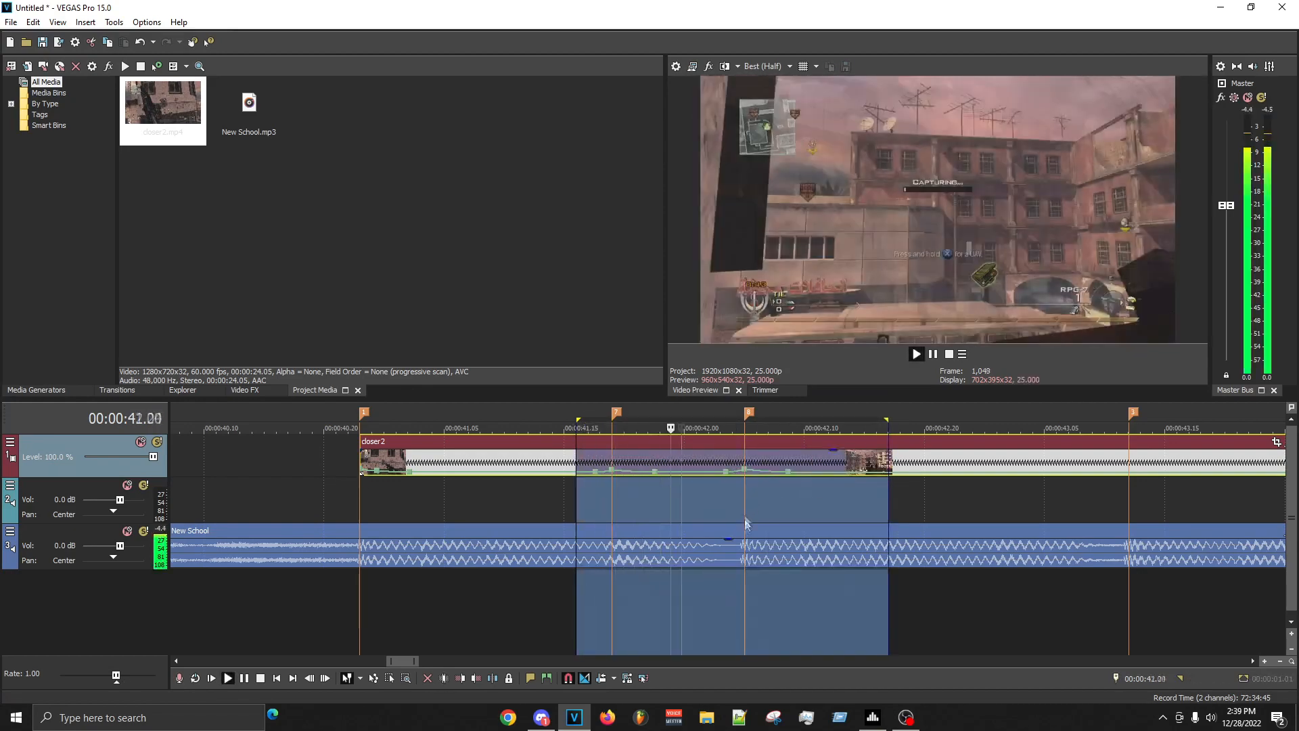
- Replay the first clip's velocity changes between the 00:00:41.19 and 00:00:42.05 markers from several starting points
click(602, 496)
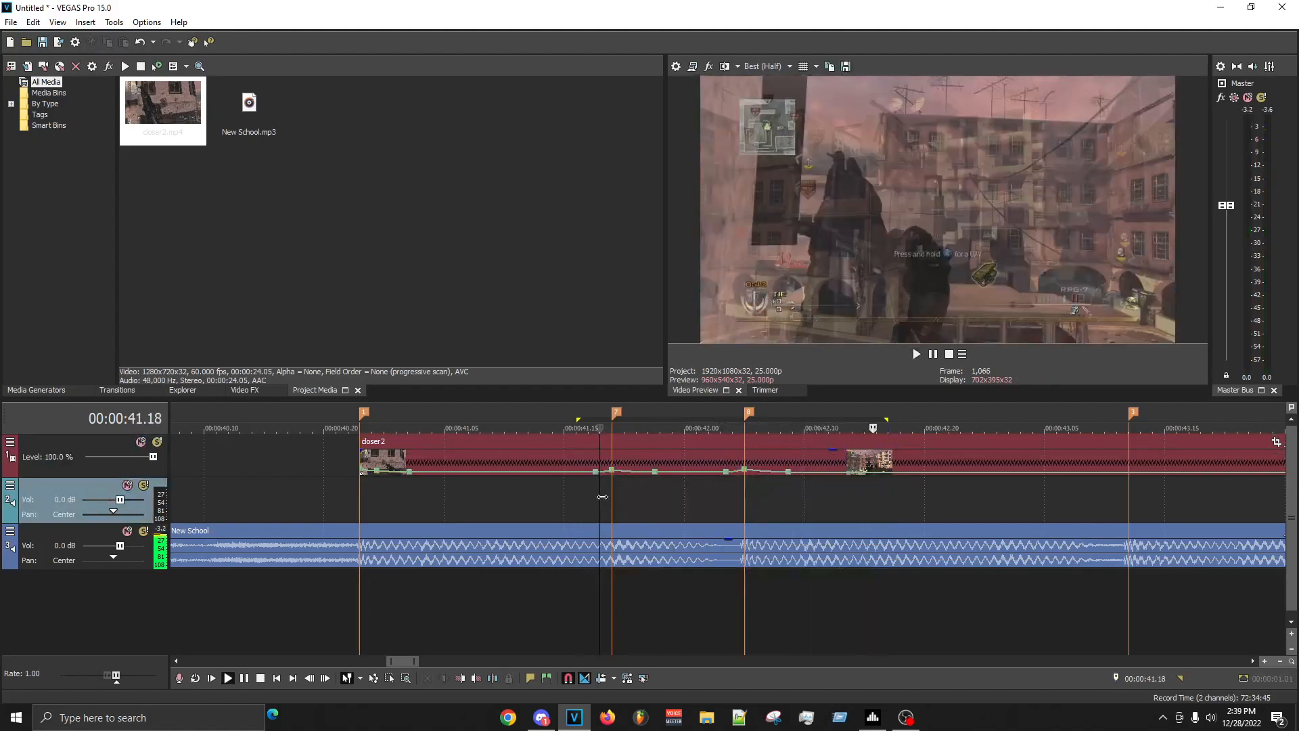
click(720, 488)
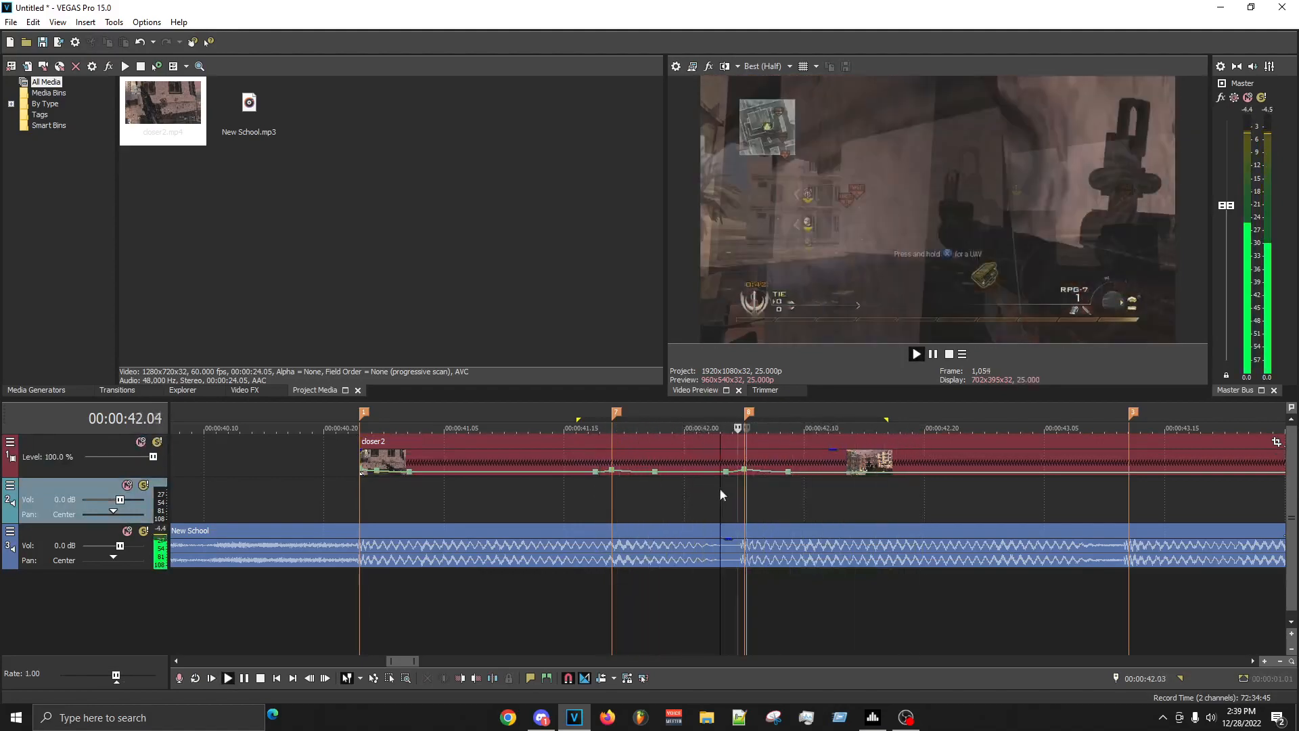
key(space)
scroll(837, 545, up, 8)
scroll(837, 545, down, 3)
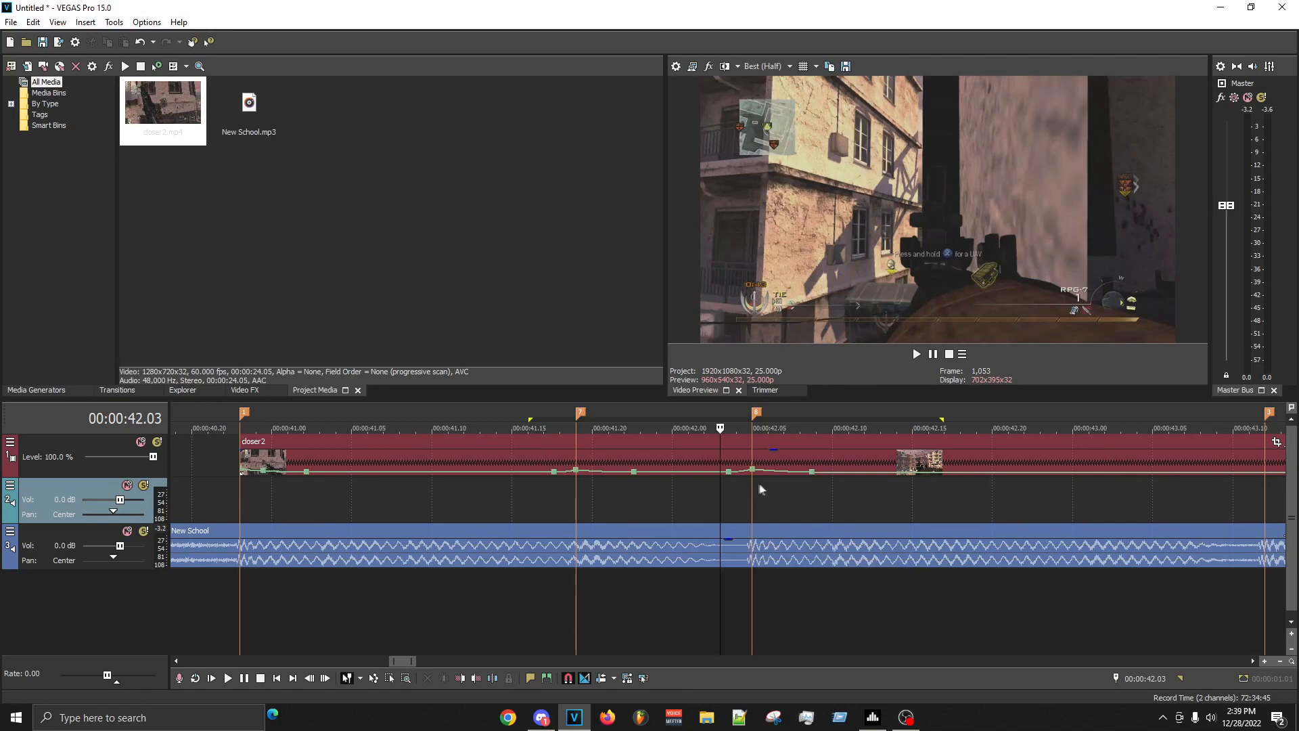
click(759, 487)
click(701, 493)
key(space)
key(space)
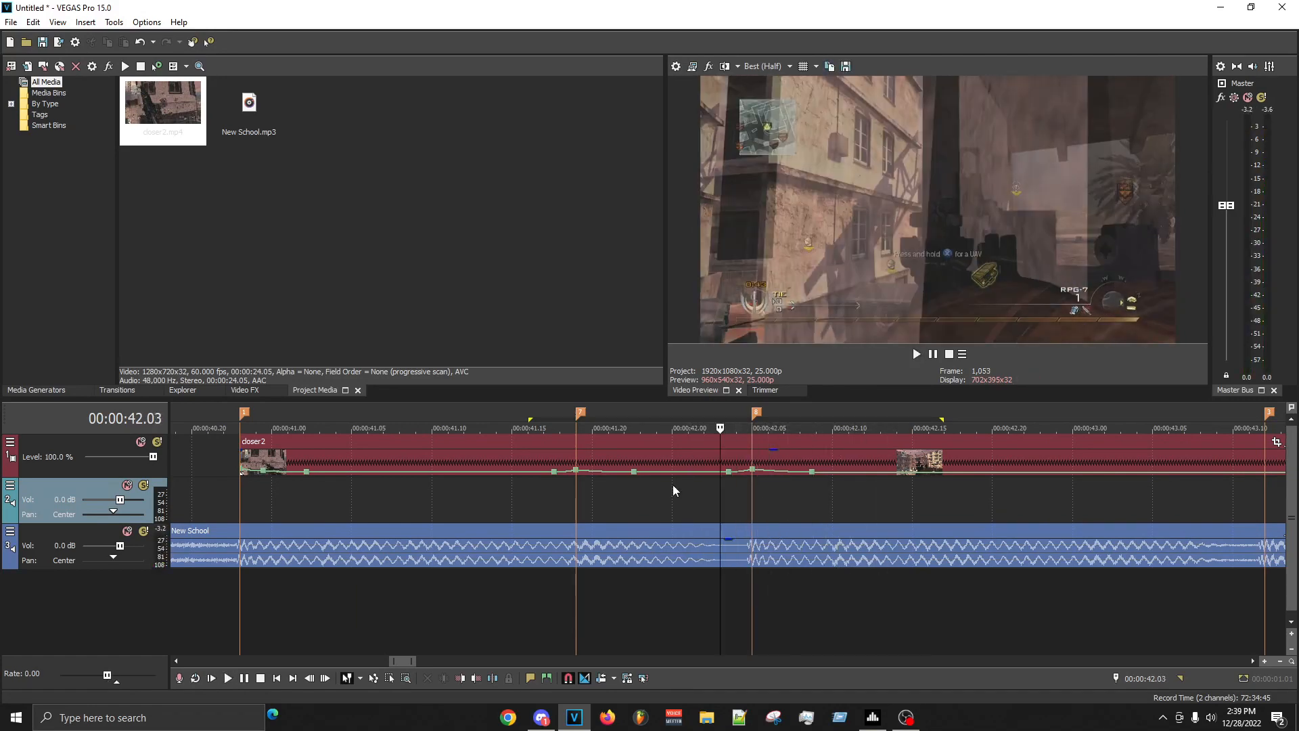
key(Left)
key(space)
key(space)
key(space)
key(space)
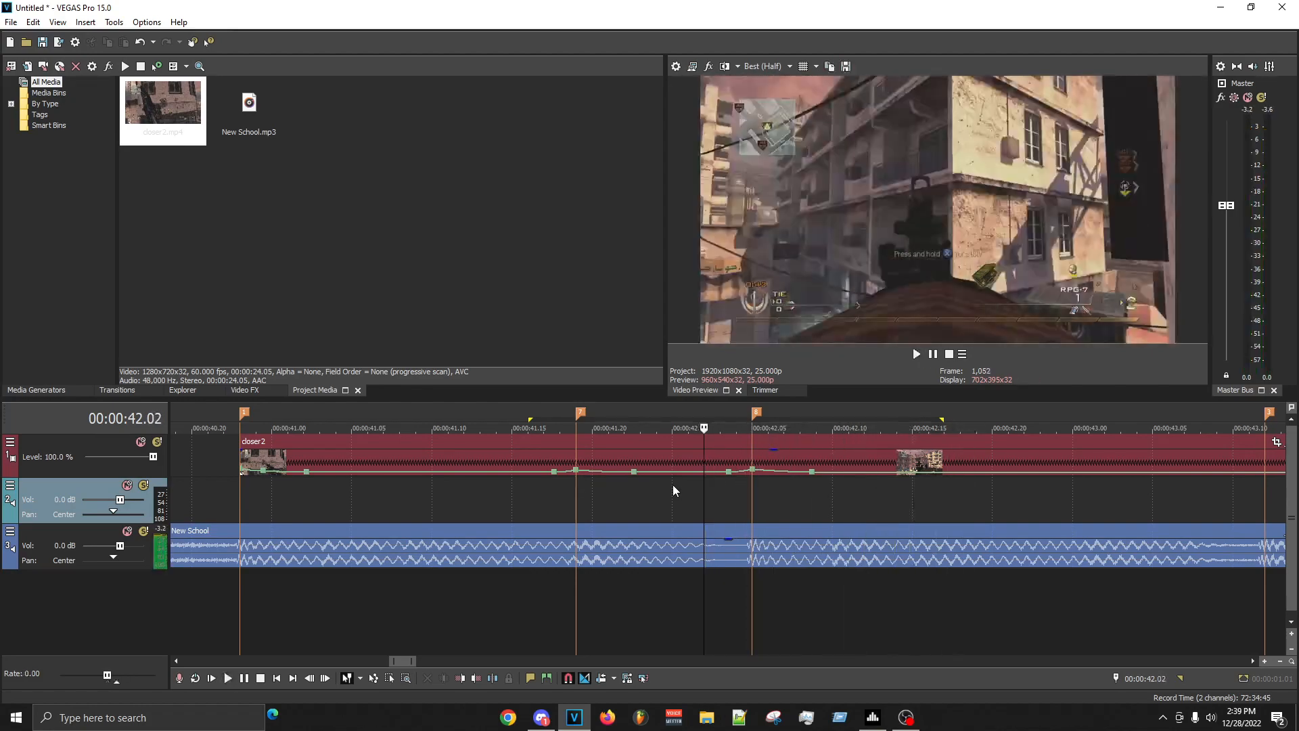
key(space)
key(space)
key(space)
key(space)
key(space)
key(space)
- Step back and forth frame by frame around 00:00:42.00 to examine the footage before the 00:00:42.05 marker
key(Right)
key(Right)
key(Right)
key(Right)
key(Right)
key(Right)
key(Right)
key(Right)
key(Right)
key(Right)
key(Right)
key(Right)
key(Right)
key(Right)
key(Right)
key(Right)
key(Left)
key(Left)
key(Left)
key(Left)
key(Left)
key(Left)
key(Left)
key(Left)
key(Left)
key(Left)
key(Left)
key(Left)
key(Left)
key(Left)
key(Left)
key(Left)
key(Left)
key(Left)
key(Left)
key(Left)
key(Left)
key(Left)
key(Left)
key(Left)
key(Left)
key(Left)
key(Left)
key(Right)
key(Right)
key(Right)
key(Right)
key(Right)
key(Right)
key(Right)
key(Right)
key(Right)
key(Right)
key(Right)
key(Right)
key(Right)
key(Right)
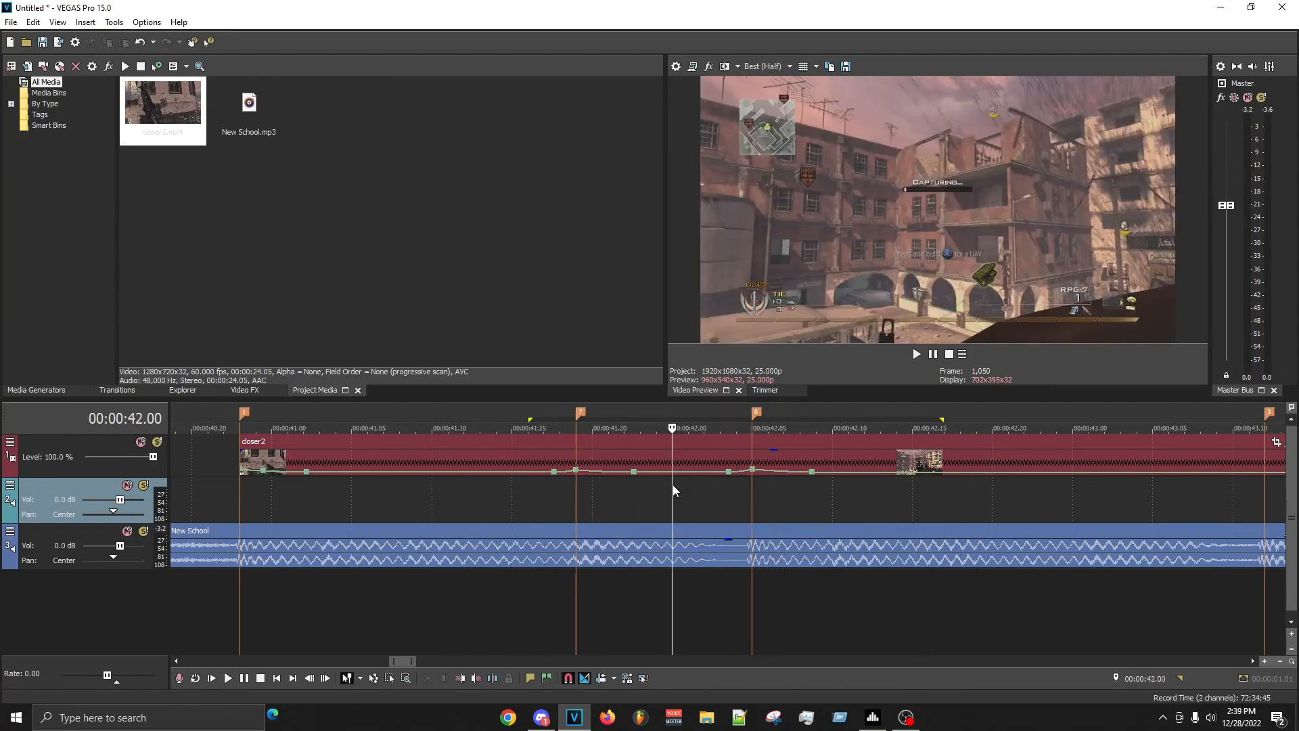
key(Right)
key(Right)
key(Right)
key(Right)
key(Right)
key(Right)
key(Right)
key(Right)
key(Right)
key(Right)
key(Right)
key(Right)
key(Left)
key(Left)
key(Left)
key(Left)
key(Left)
key(Left)
key(Left)
key(Left)
key(Left)
key(Left)
key(Left)
key(Left)
key(Left)
key(Right)
key(Right)
key(Right)
key(Right)
key(Right)
key(Right)
key(Right)
key(Right)
key(Right)
key(Right)
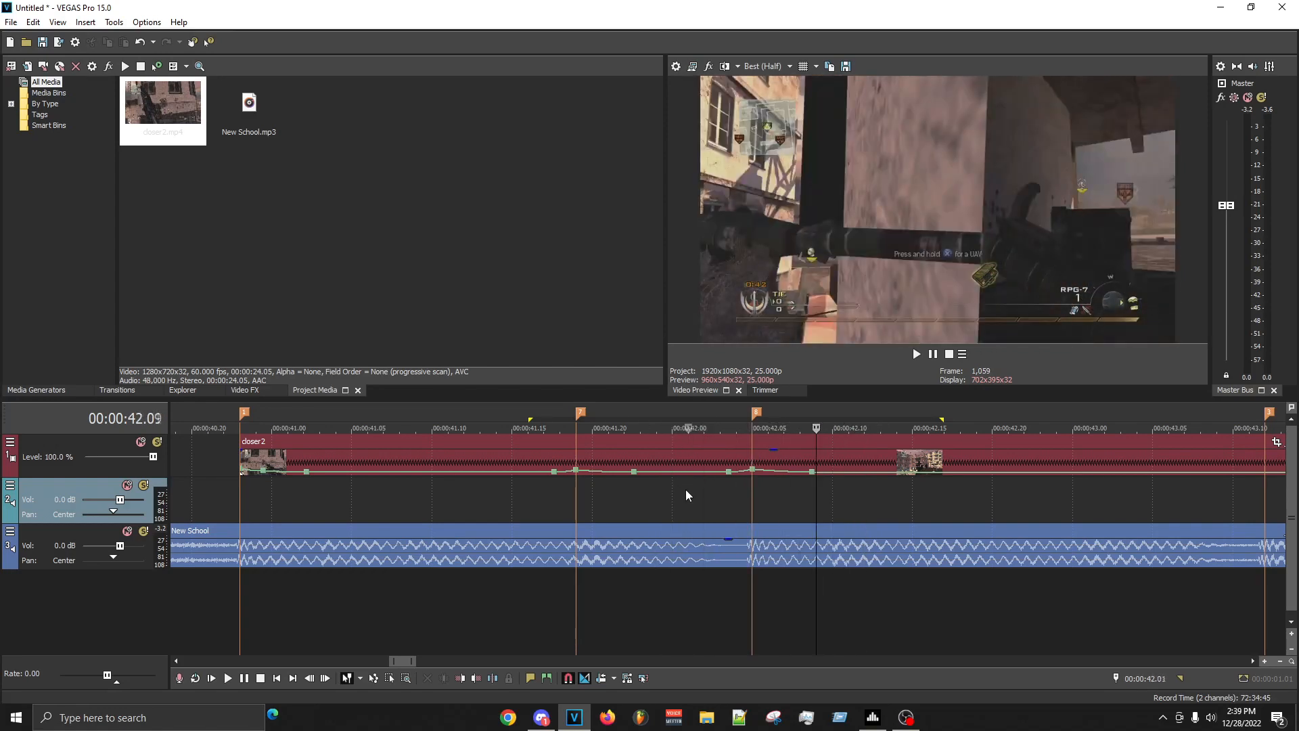
- Replay the first clip from before the 00:00:42.05 marker and around the approach to the 00:00:43.12 marker
click(685, 490)
scroll(758, 537, down, 6)
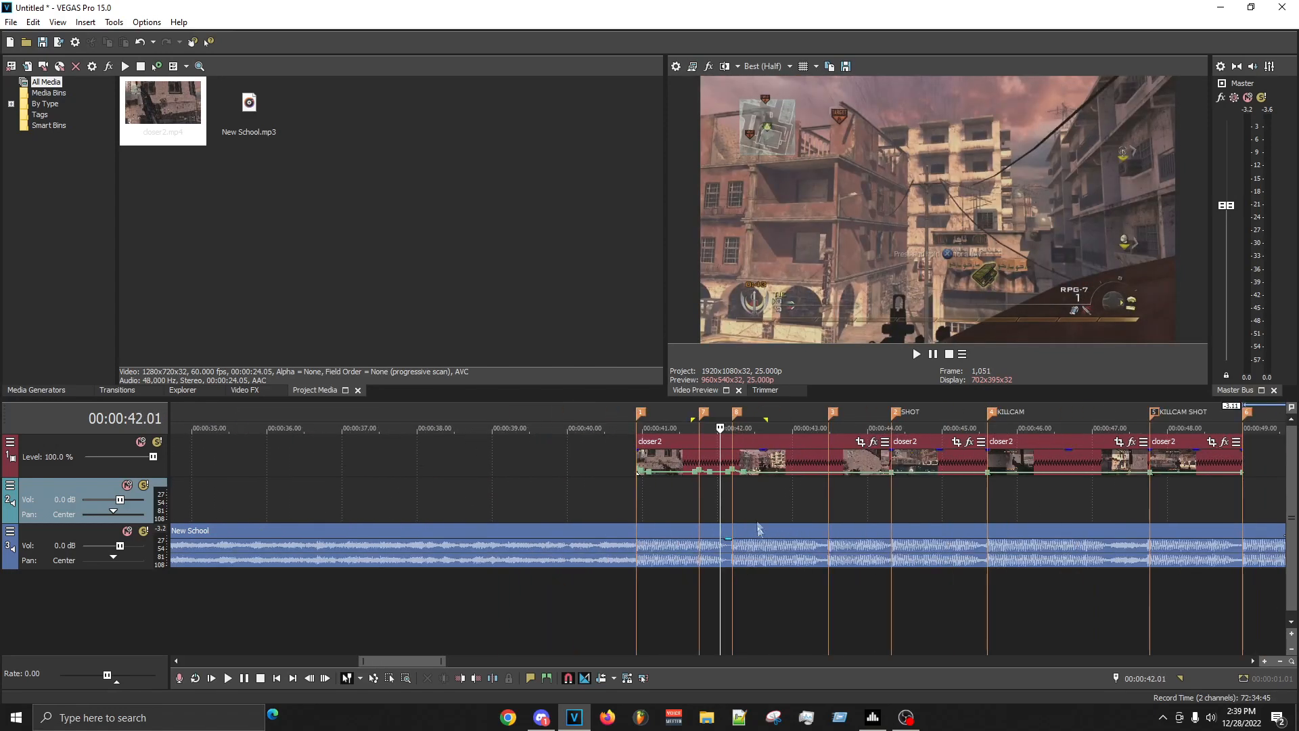
scroll(764, 479, up, 4)
key(space)
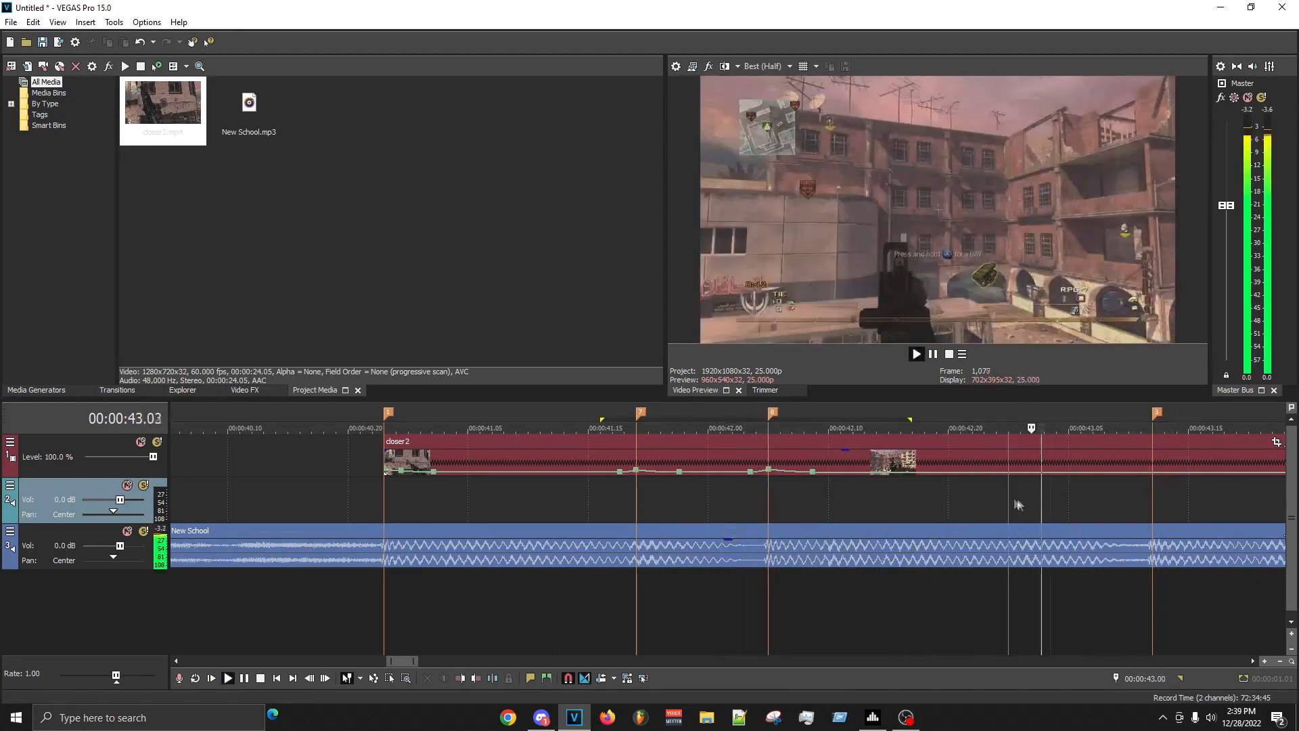
click(1100, 510)
key(space)
key(space)
scroll(881, 509, down, 1)
key(space)
click(432, 506)
key(space)
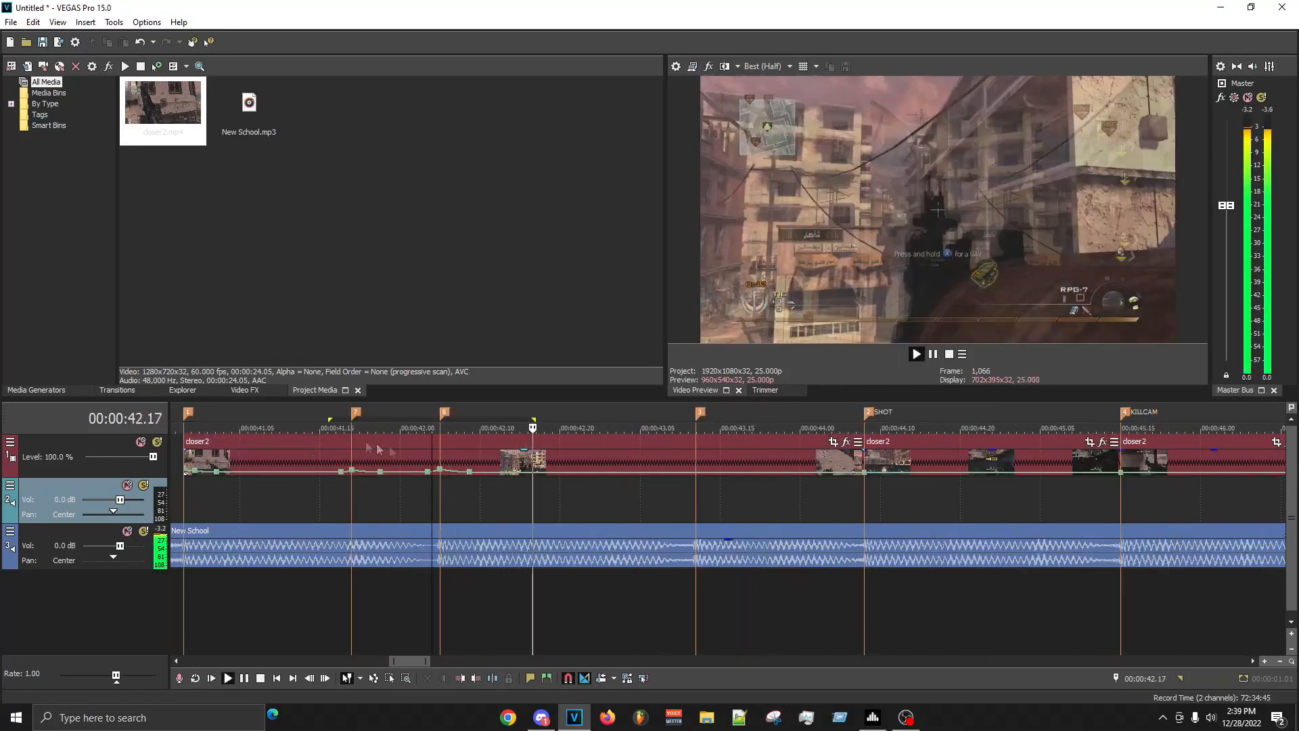
key(space)
- Add velocity points just before, on and after the 00:00:43.12 marker, raise the one on the marker, and replay the ramp
click(680, 484)
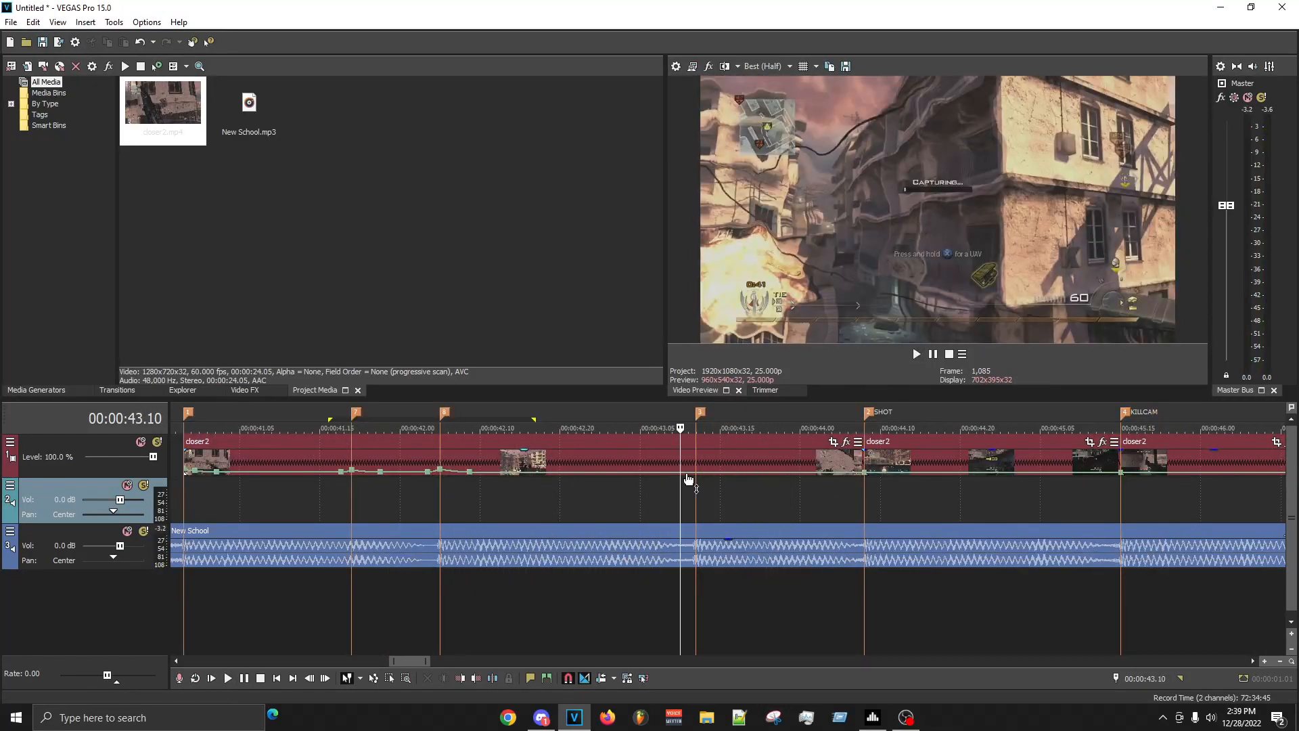
double_click(742, 473)
double_click(720, 473)
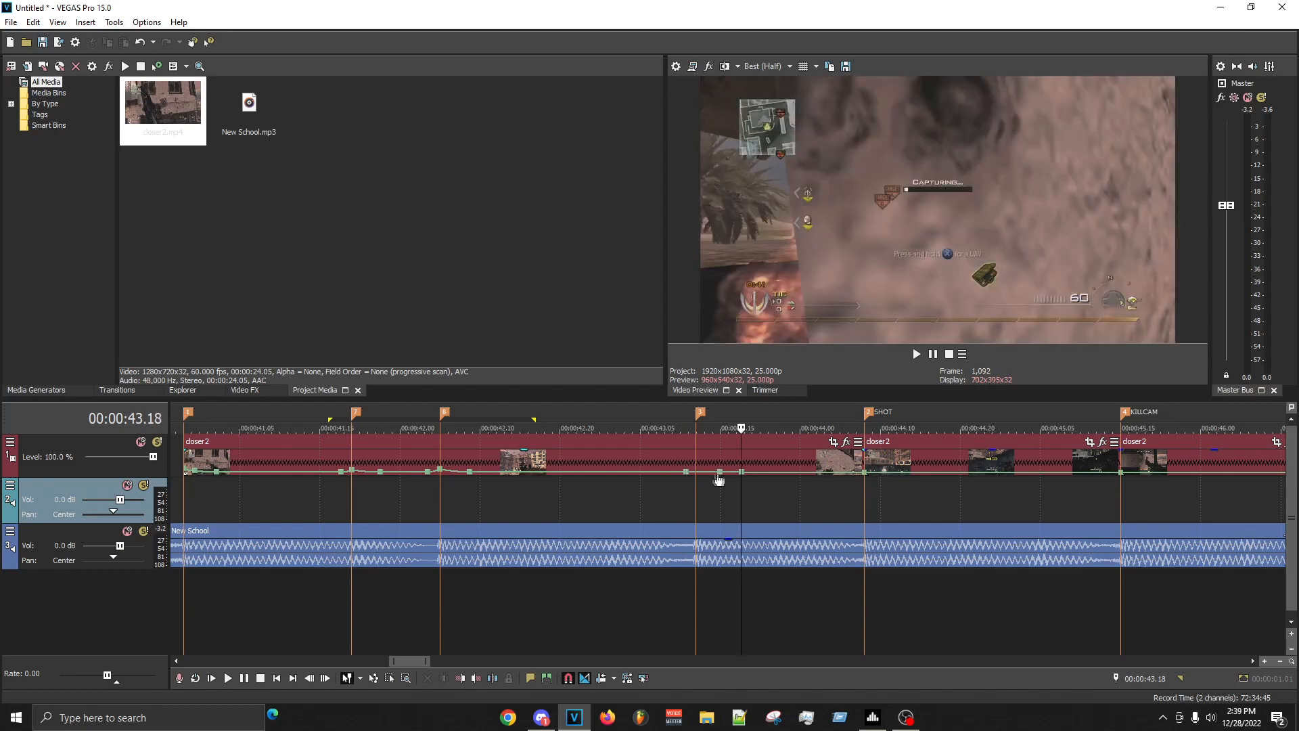
drag(706, 478, 698, 477)
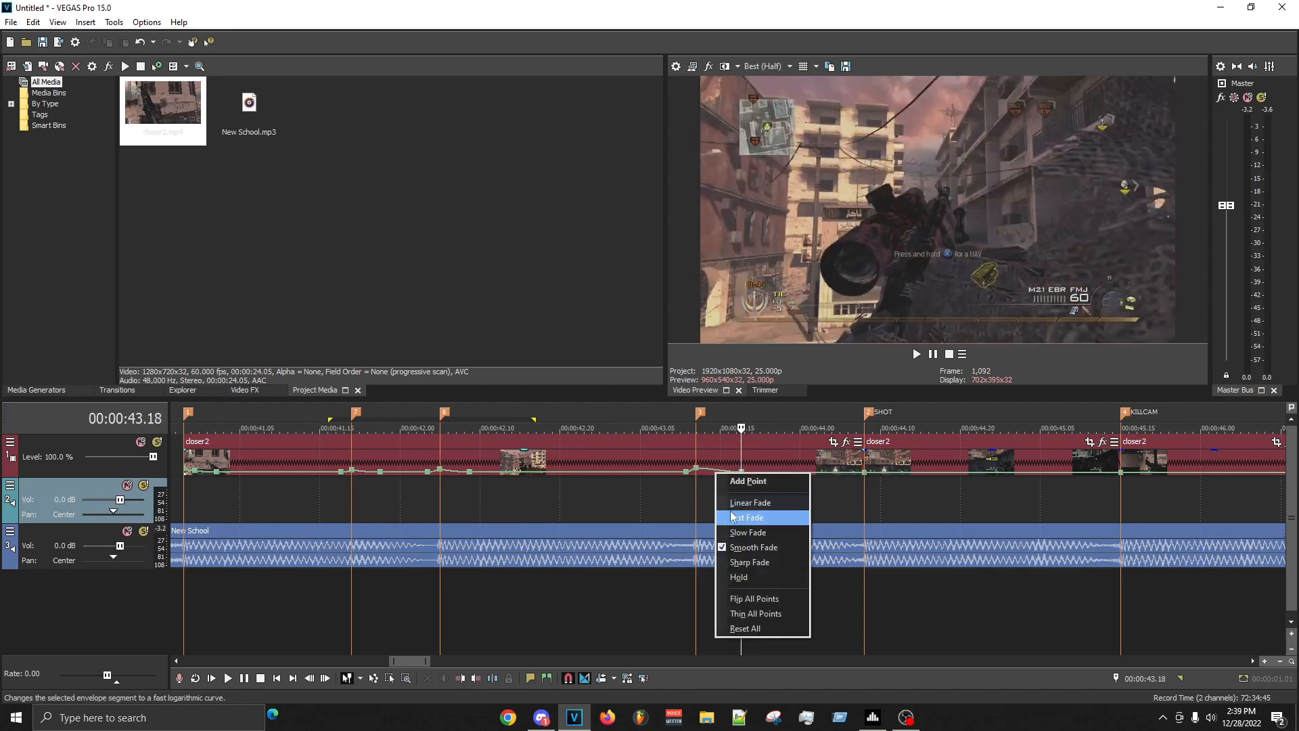
click(674, 504)
key(space)
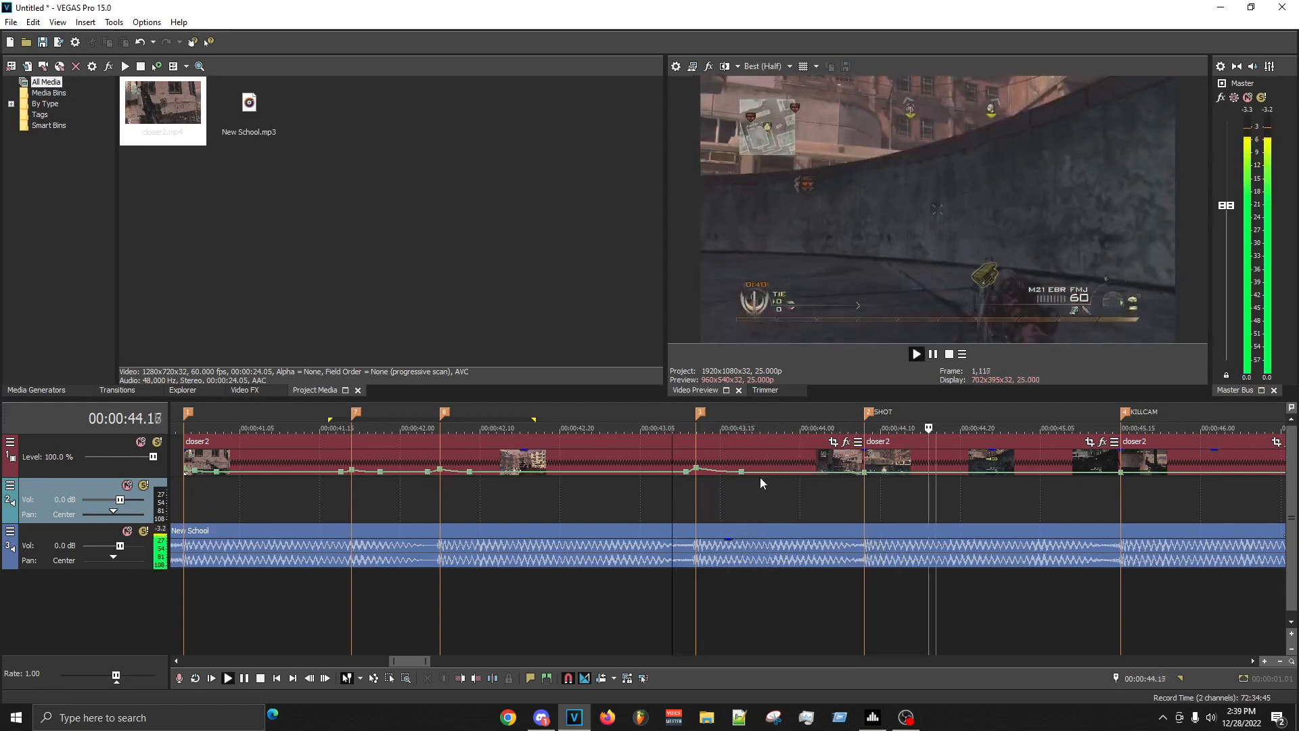
key(space)
- Set the velocity point just after the 00:00:42.05 marker to 50% forward velocity
right_click(742, 476)
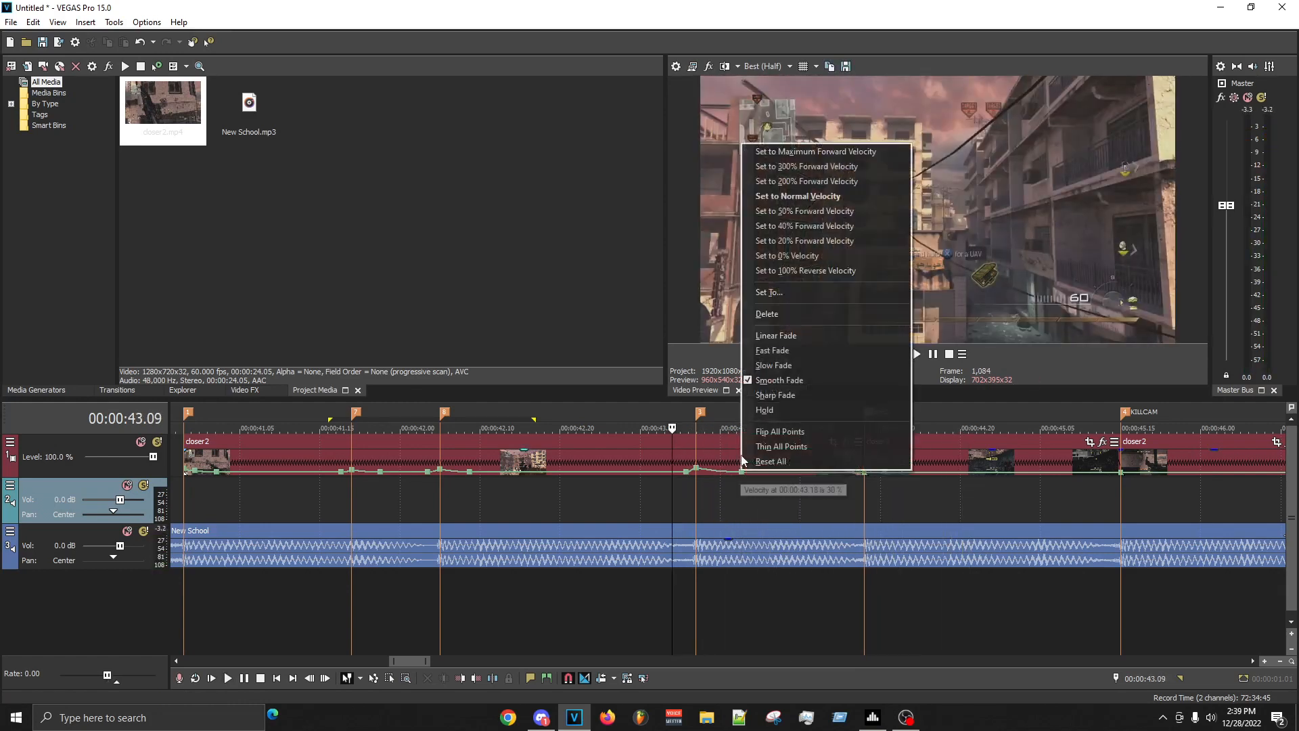
click(474, 476)
right_click(471, 474)
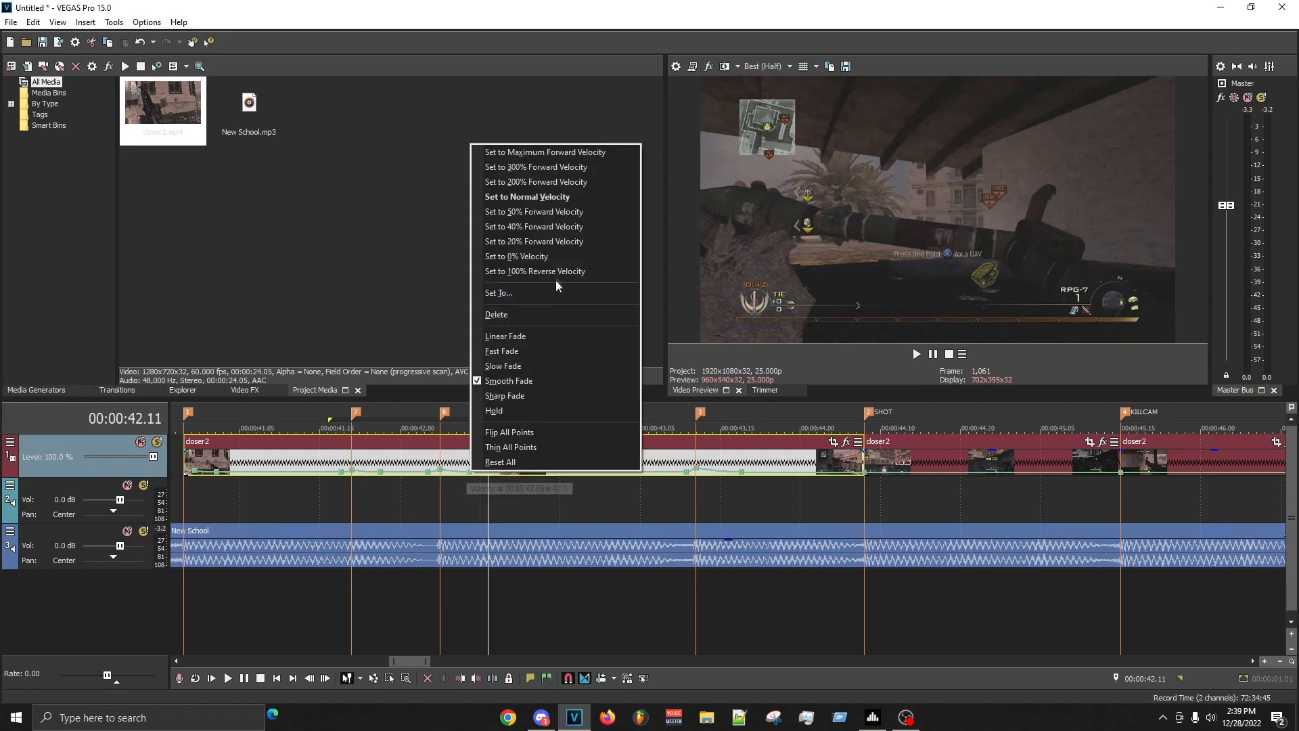
click(556, 212)
click(432, 504)
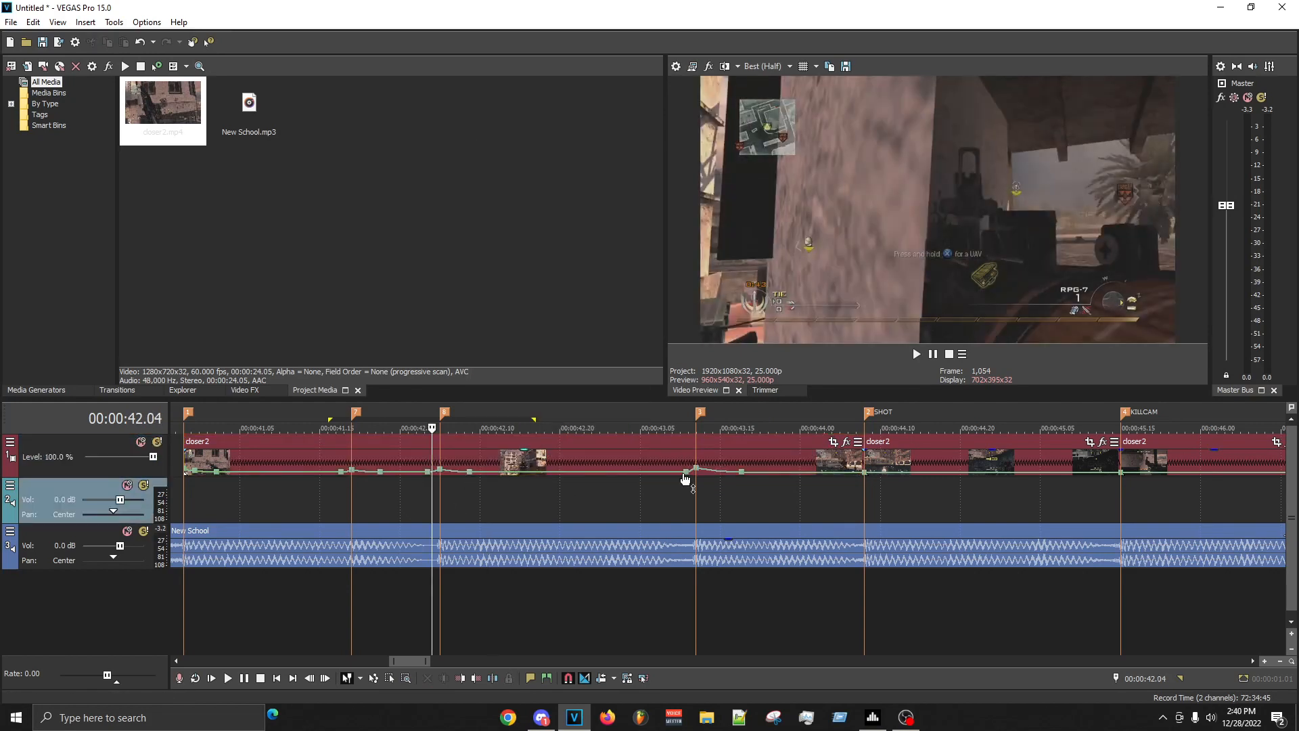
- Try 50% forward velocity on the point just before the 00:00:43.12 marker and replay the clip around it
right_click(686, 475)
click(771, 209)
key(space)
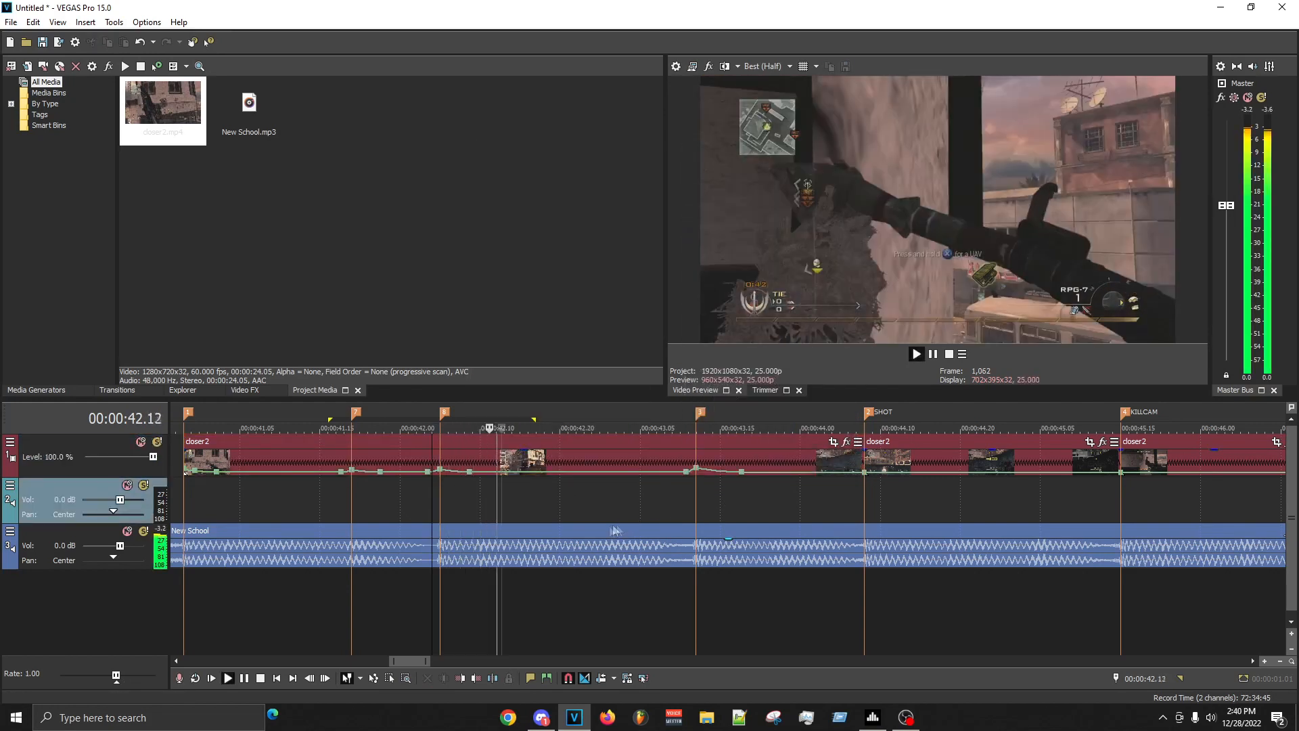
key(space)
click(696, 487)
key(Left)
key(Left)
key(space)
key(space)
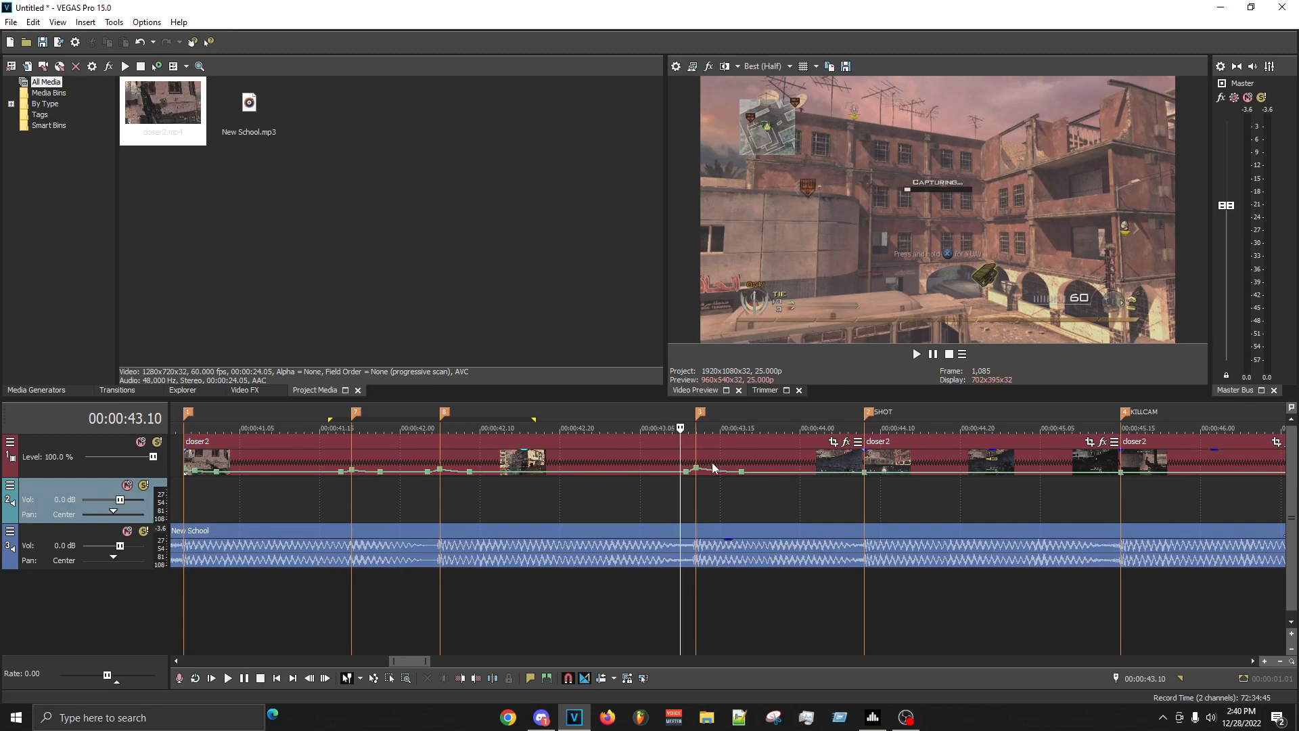
- Set the velocity point just before the 00:00:43.12 marker to 30%
right_click(684, 472)
click(728, 291)
text(30)
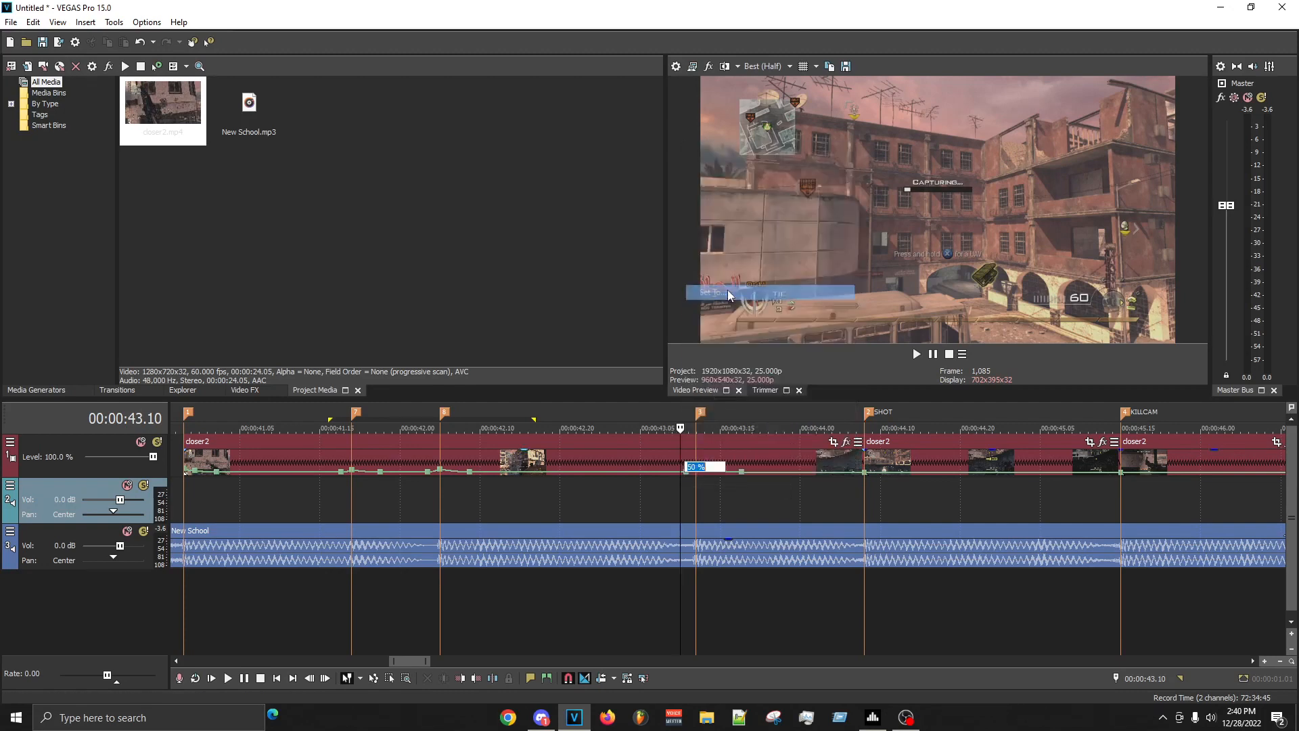
key(Return)
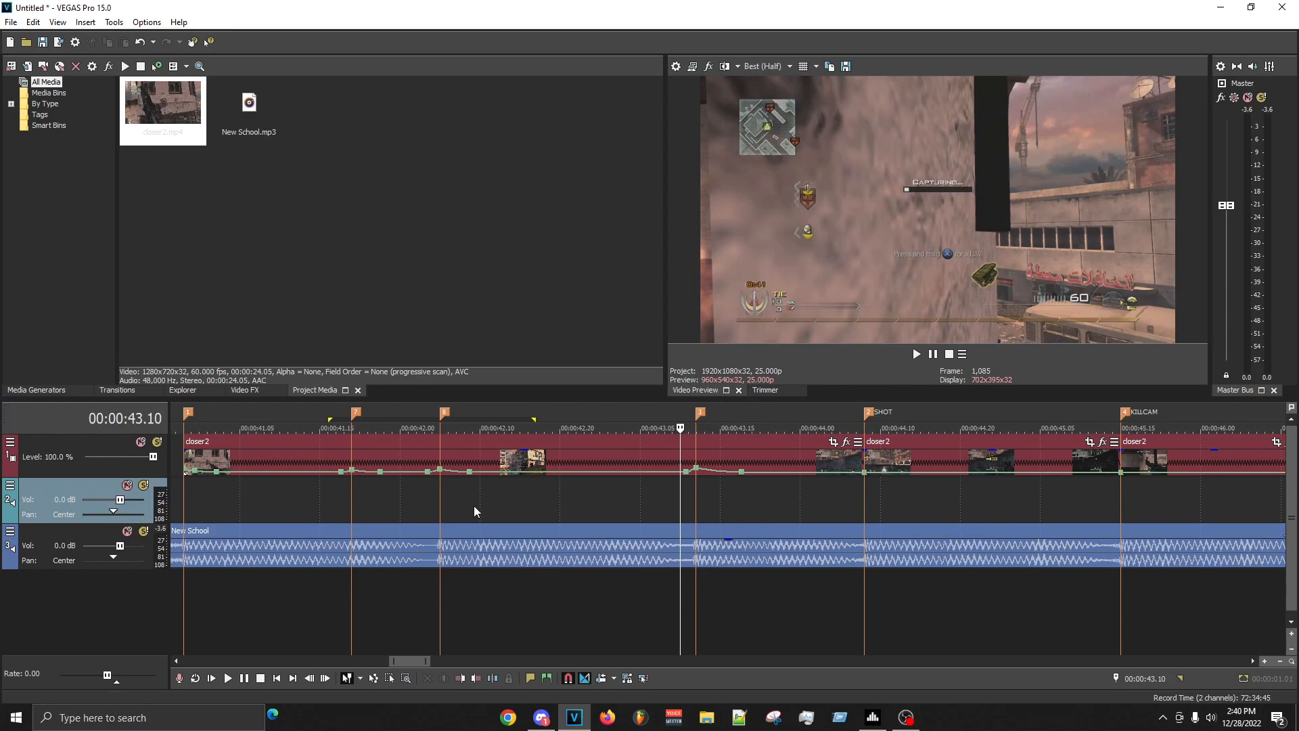
- Select the range from the 00:00:42.05 marker to 00:00:43.10 and replay it
drag(431, 504, 686, 504)
click(657, 501)
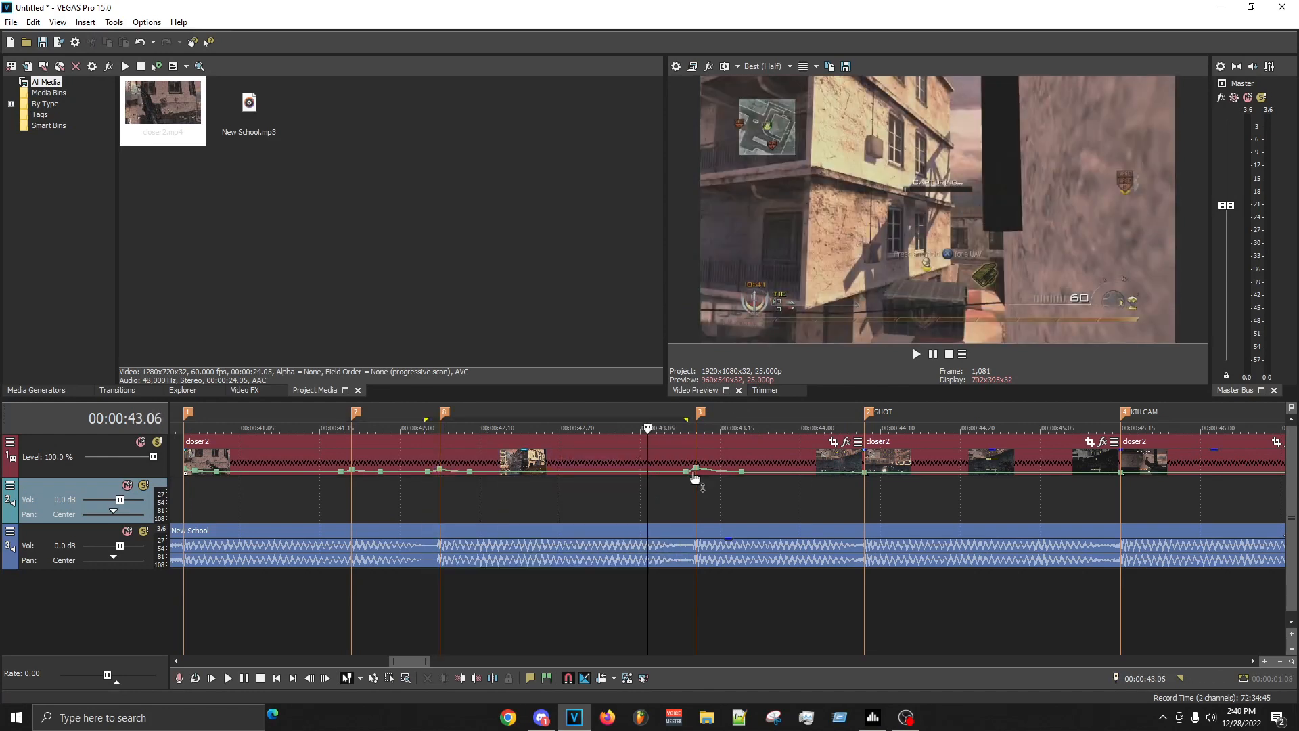
mouse_move(686, 477)
drag(441, 501, 684, 499)
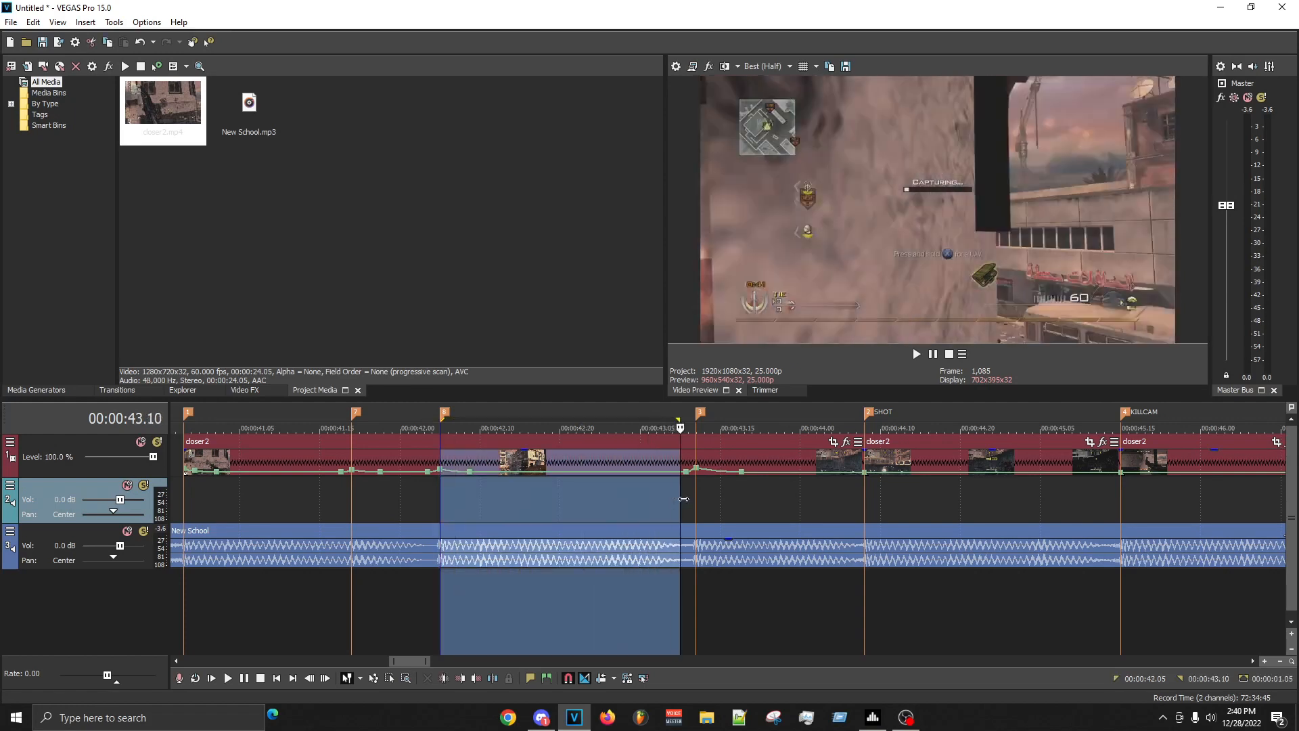
key(space)
key(space)
key(shift+v)
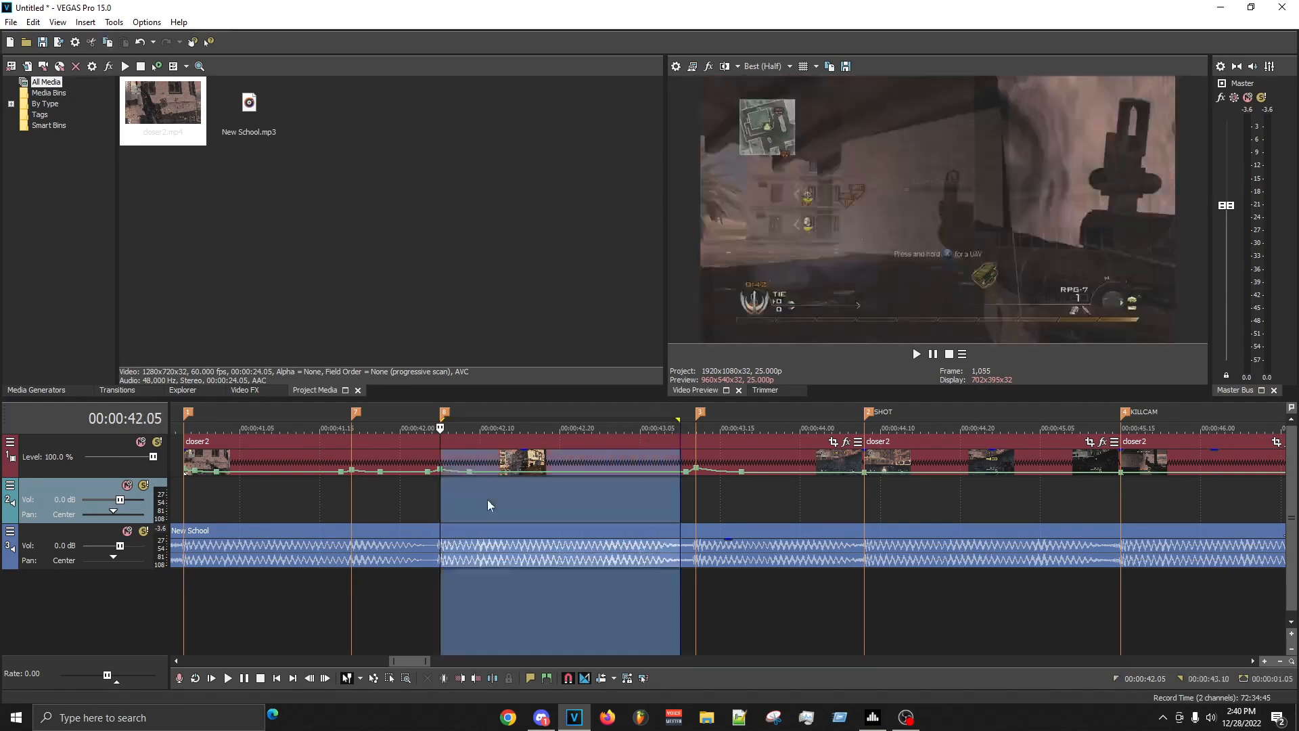
- Examine individual frames of the first clip at several positions between 00:00:42.03 and 00:00:43.08
click(463, 503)
click(487, 504)
click(446, 514)
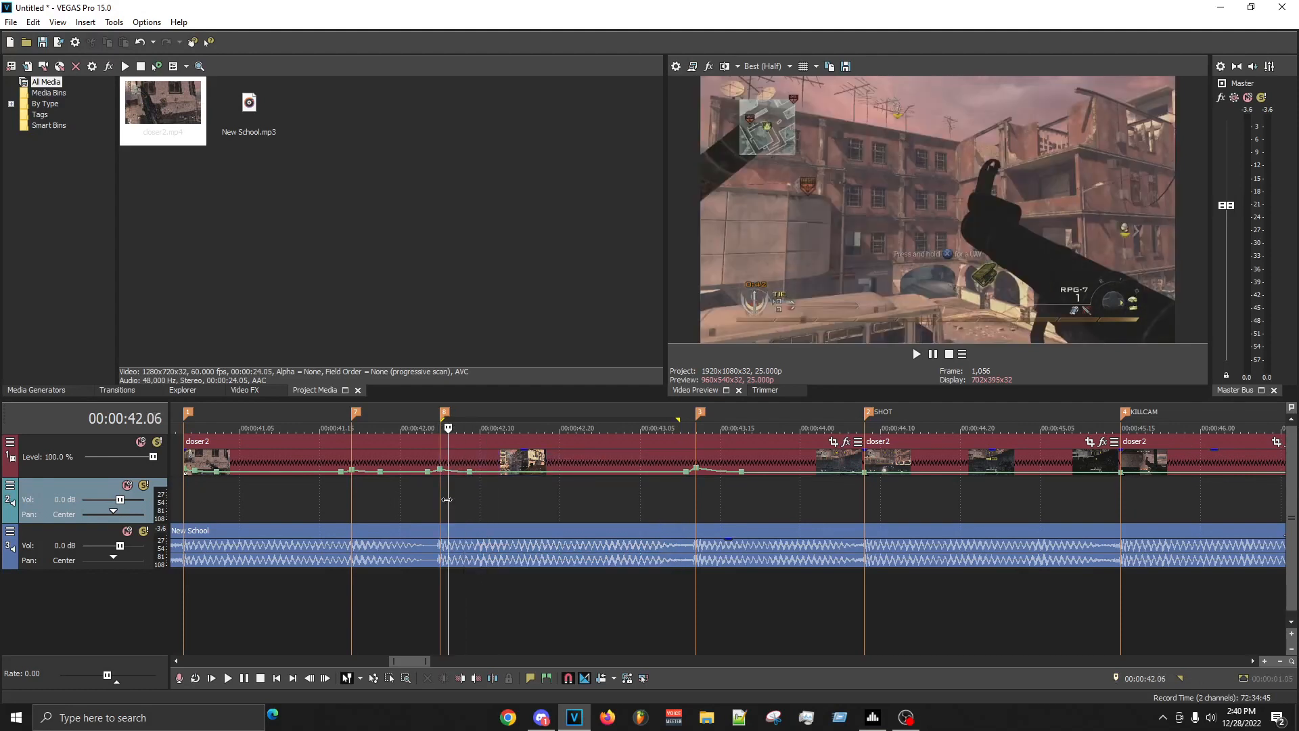
click(423, 498)
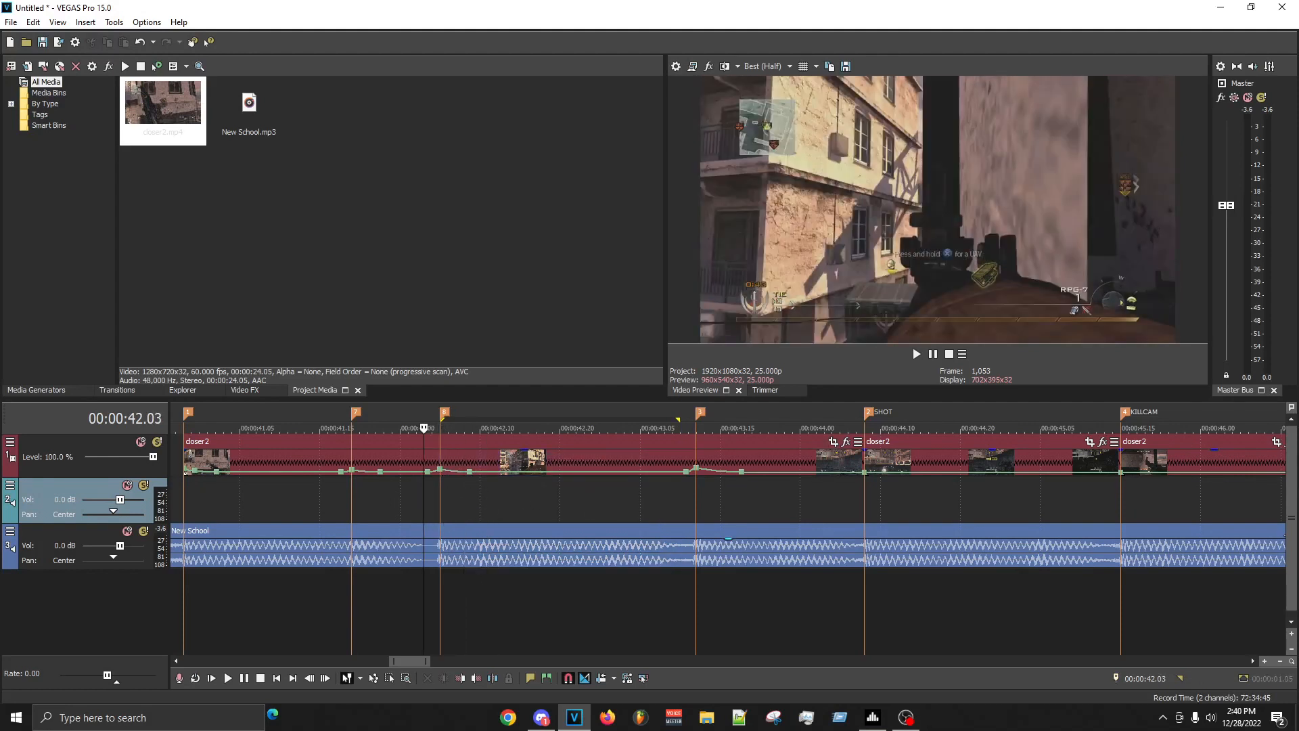
click(599, 501)
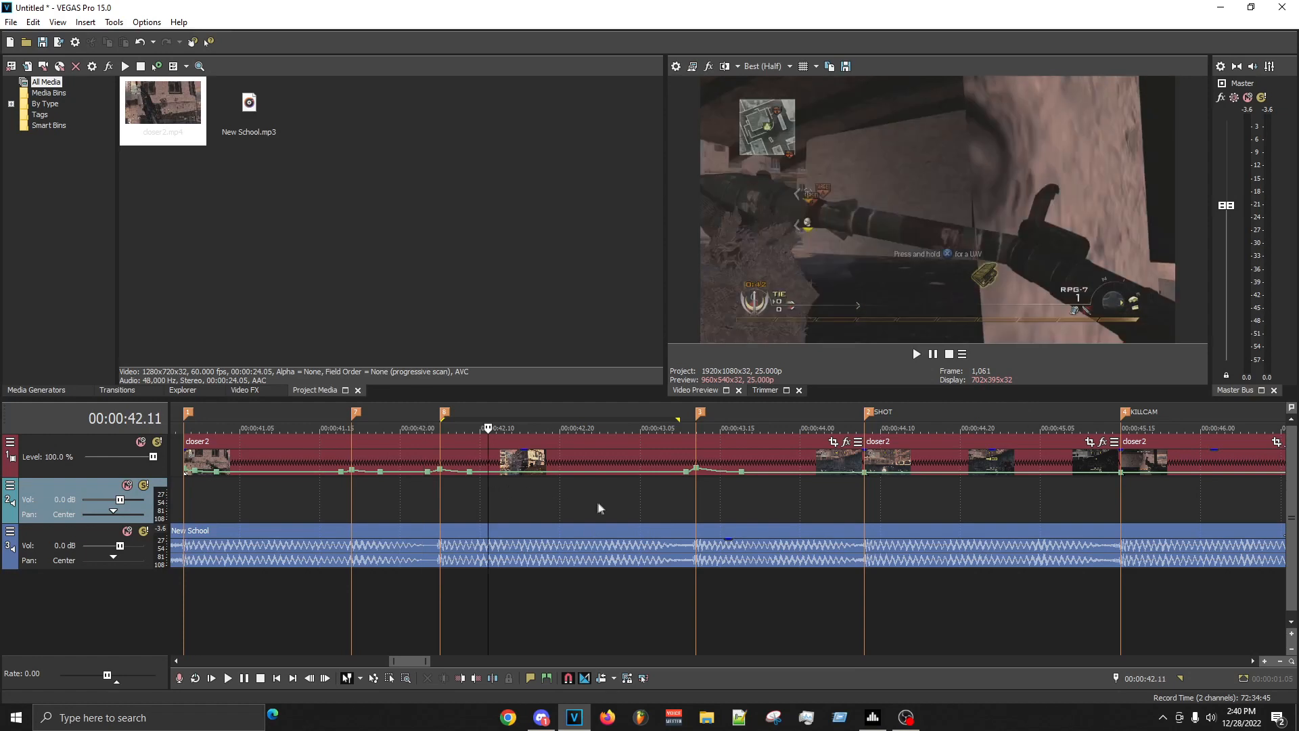
click(651, 506)
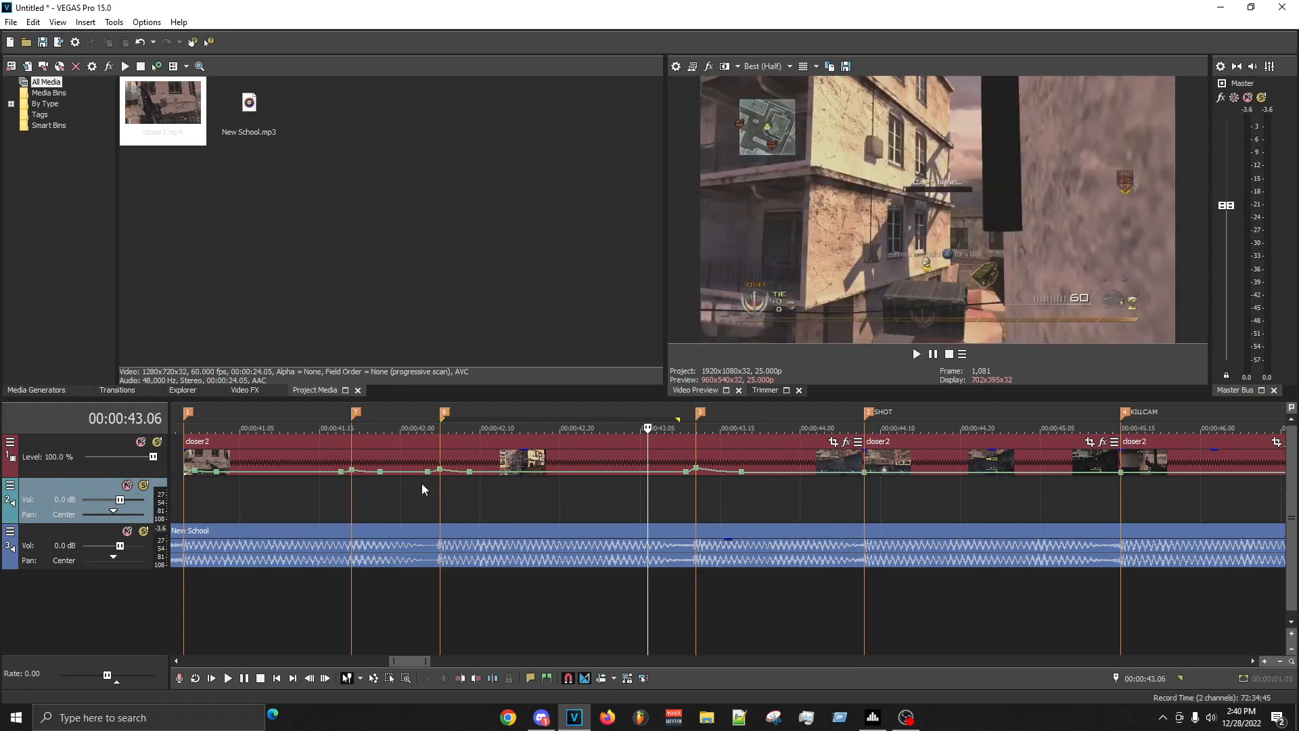
click(630, 500)
click(664, 468)
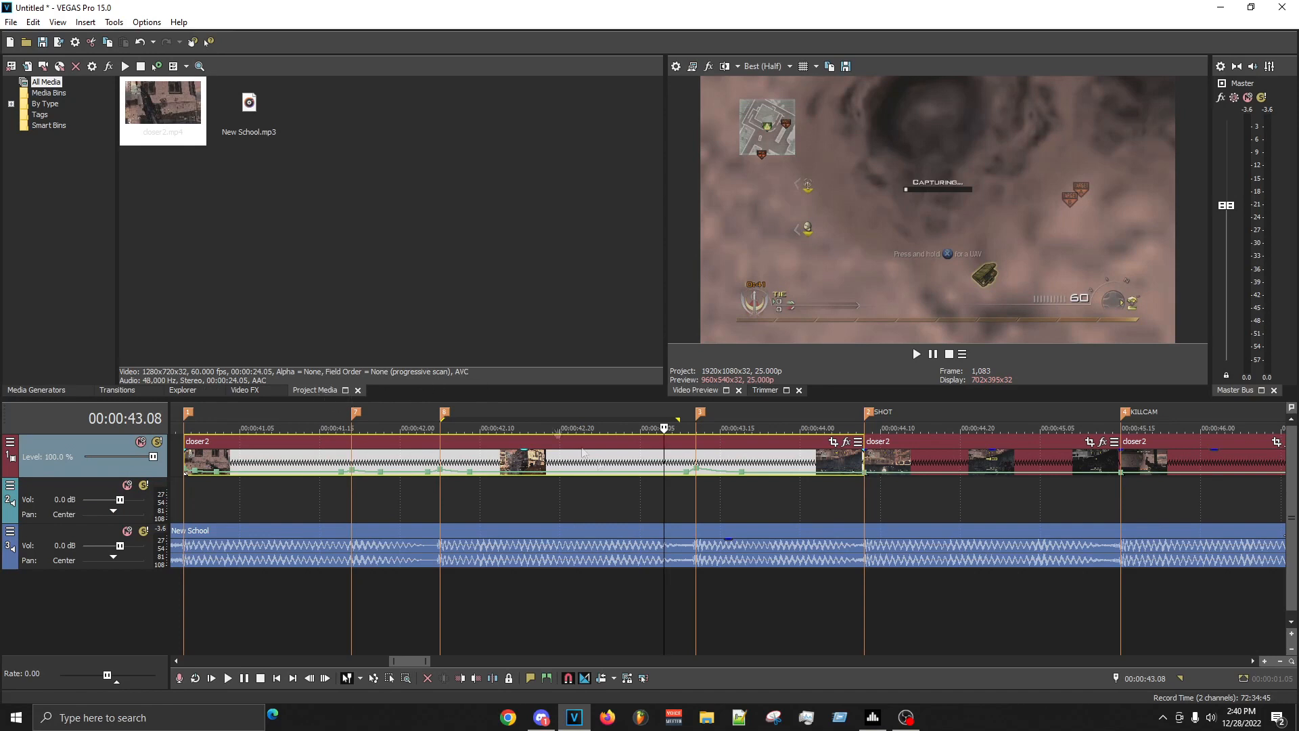
- Replay the clip from the 00:00:42.05 marker, and review the range from 00:00:43.09 to 00:00:43.18 around the ramp
scroll(767, 513, down, 2)
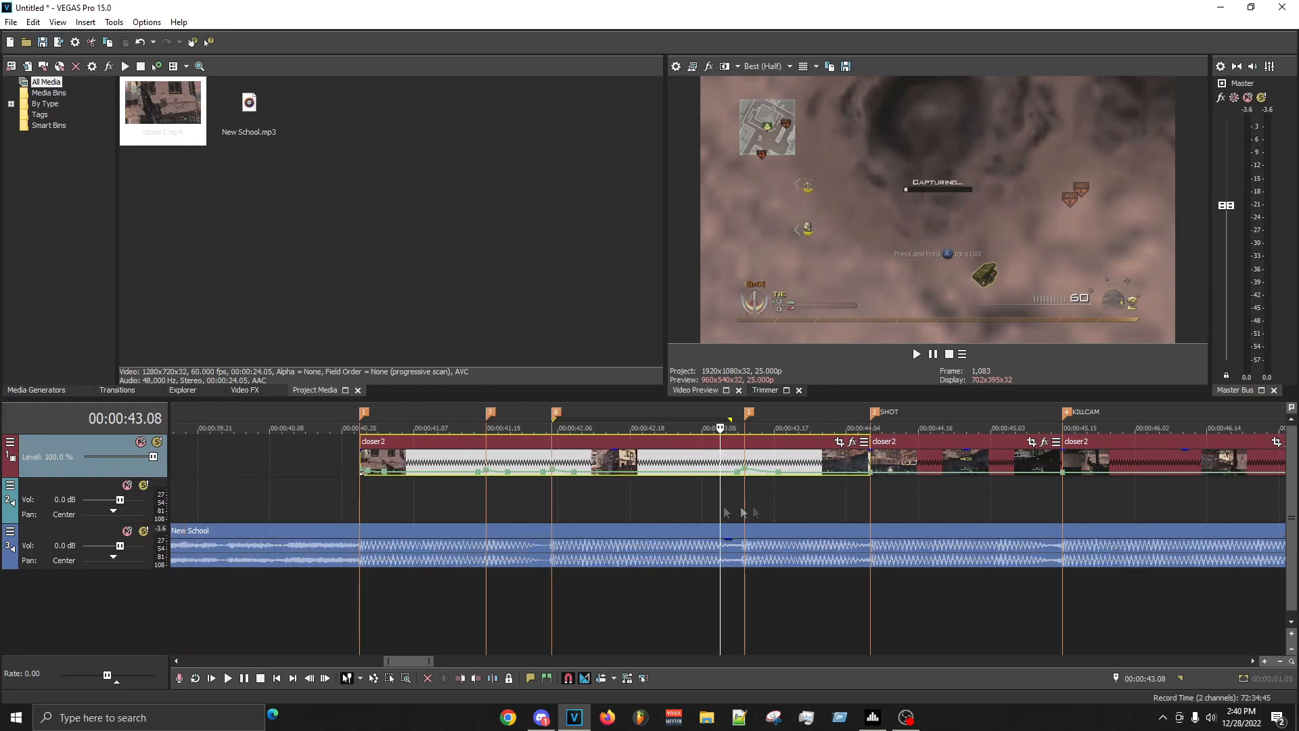
click(551, 506)
key(space)
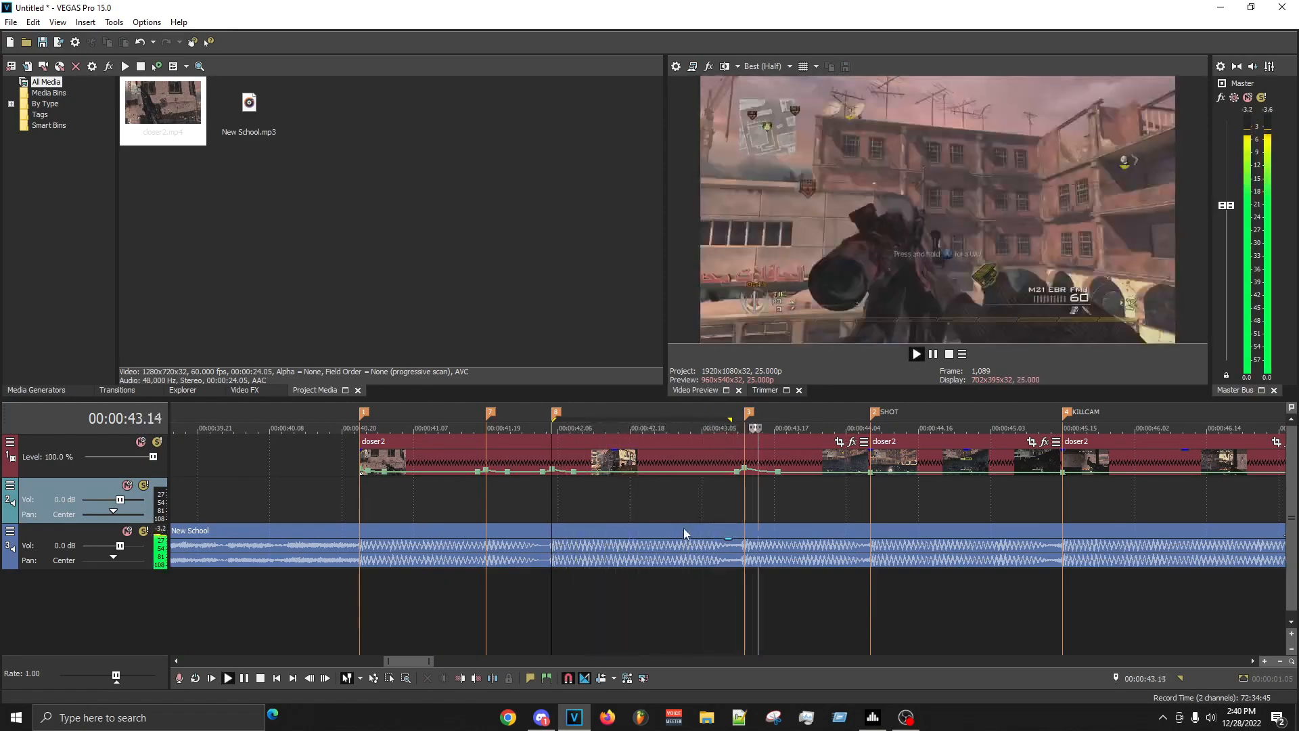
drag(727, 487, 781, 493)
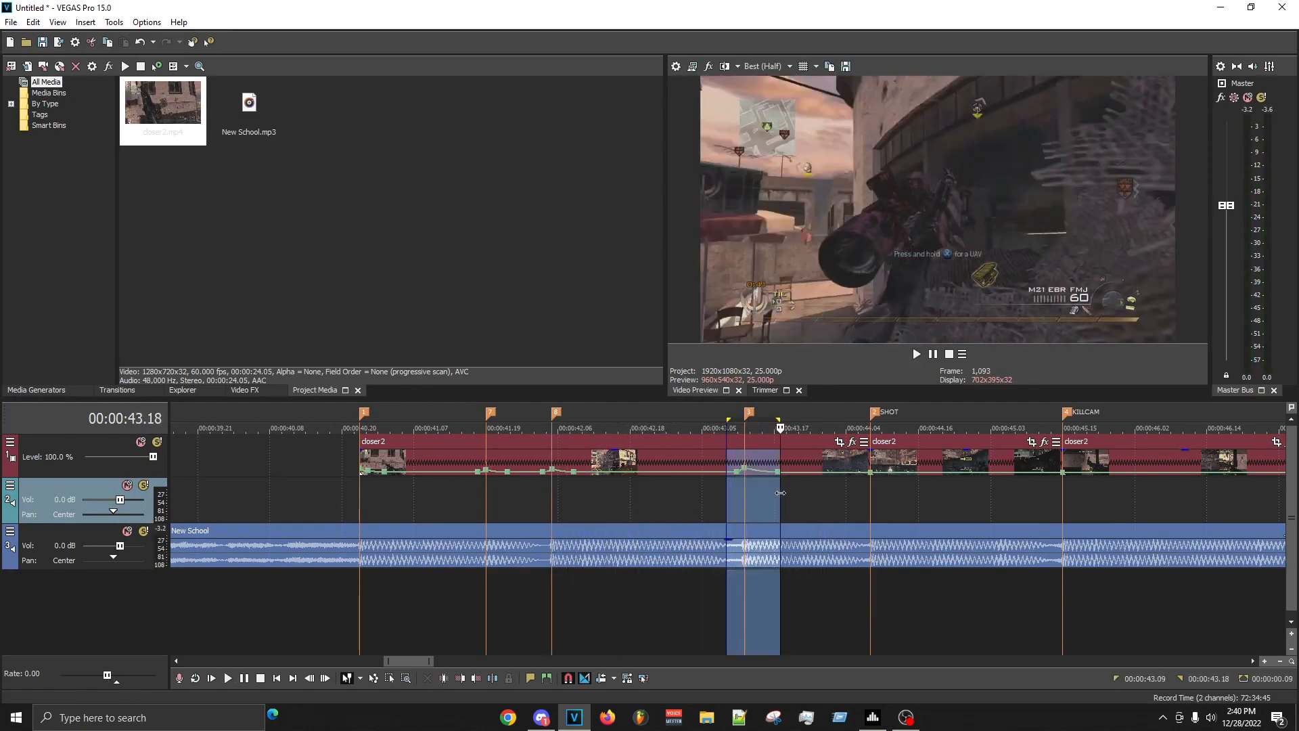
click(728, 499)
scroll(729, 503, up, 5)
key(space)
- Step frame by frame through the footage just after the 00:00:43.12 marker to examine the velocity ramp
key(Right)
key(Right)
key(Right)
key(Right)
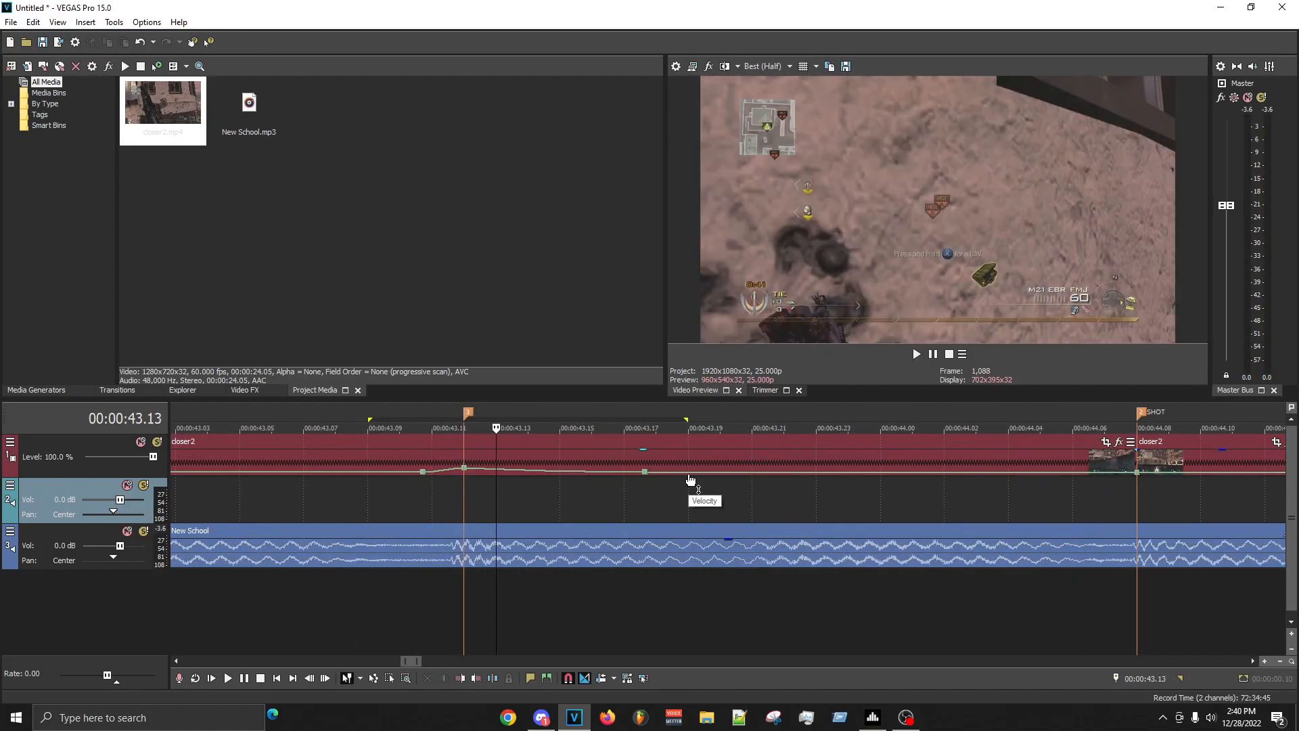
key(Right)
key(Left)
key(Left)
key(Right)
key(Right)
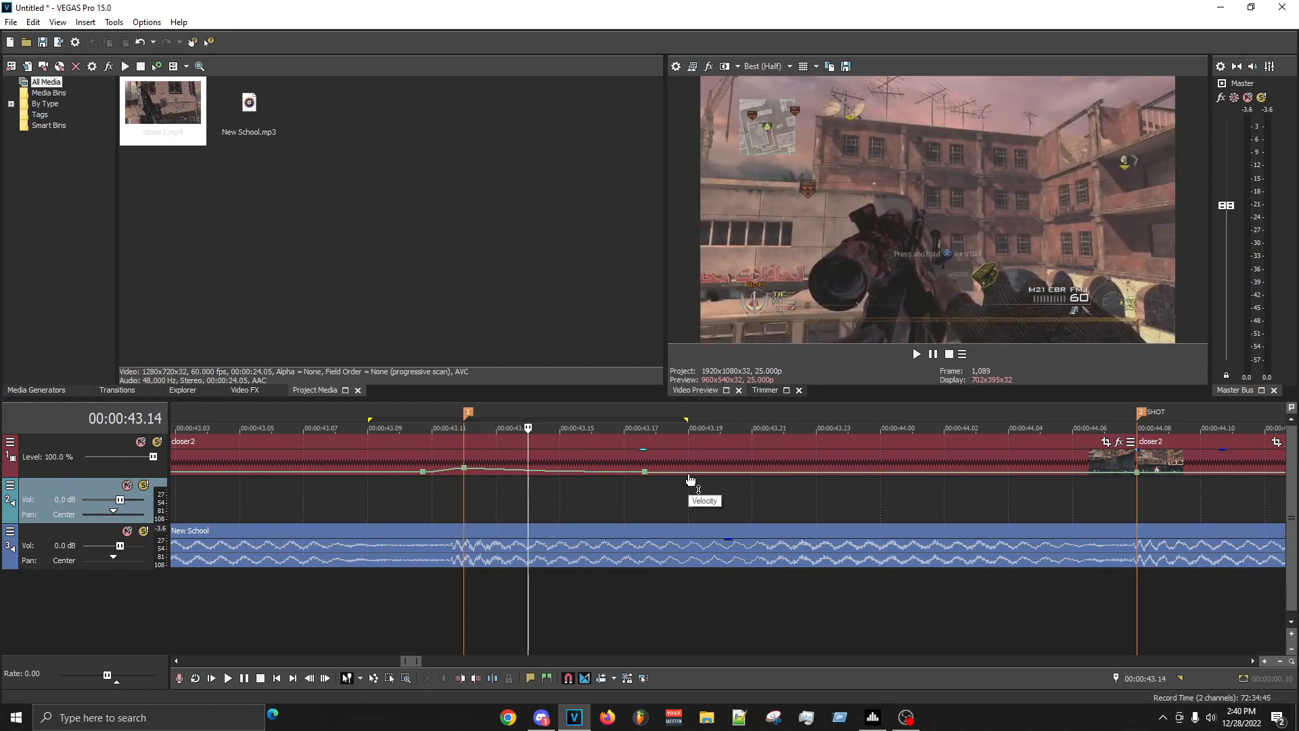
key(Right)
scroll(691, 480, up, 1)
key(Left)
key(Left)
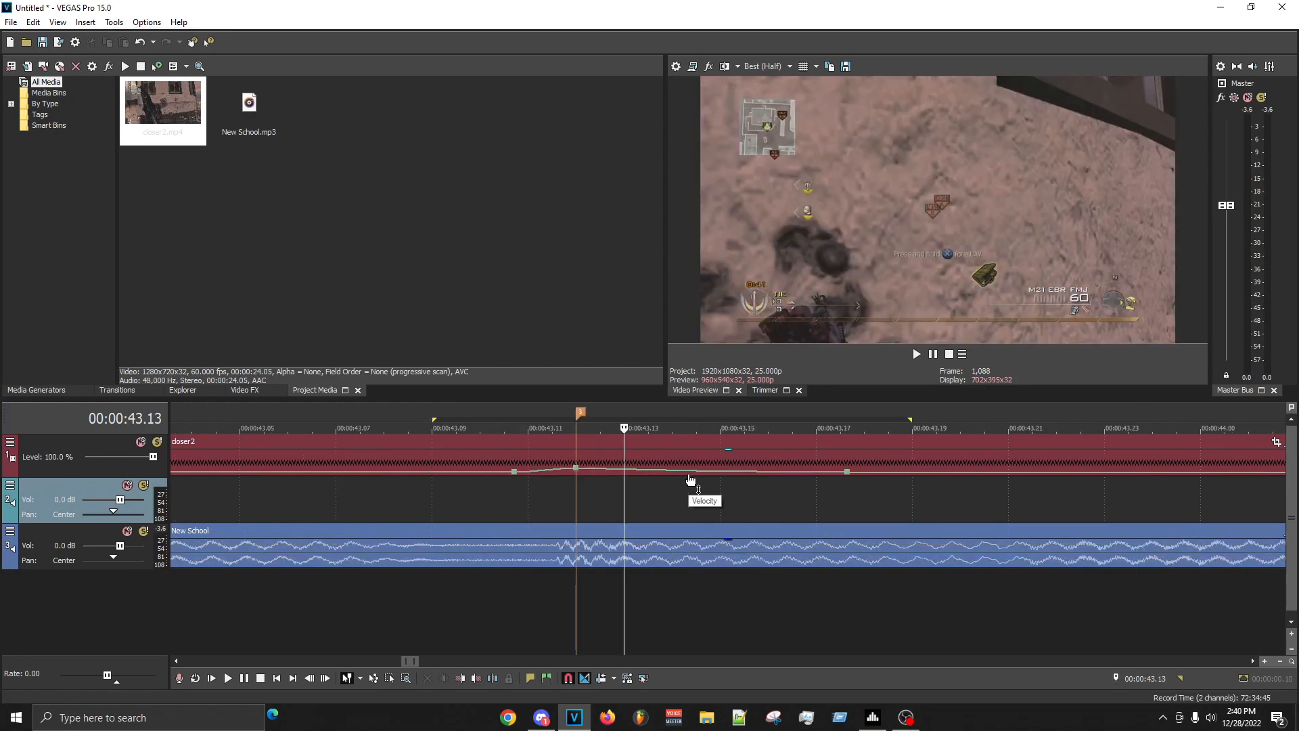
- Examine the frames from 00:00:43.13 to 00:00:43.19 and check the fade type of the velocity segment after the 00:00:43.12 marker
key(Right)
key(Right)
key(Right)
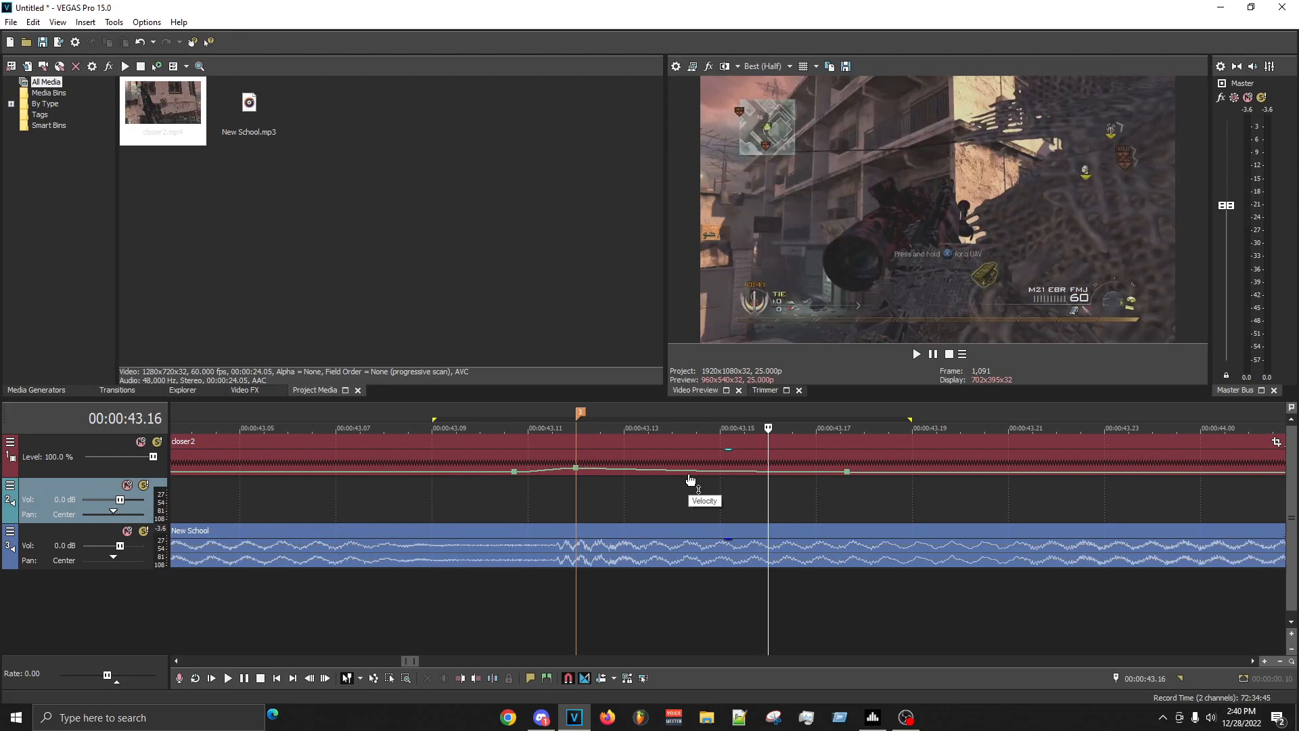
right_click(609, 469)
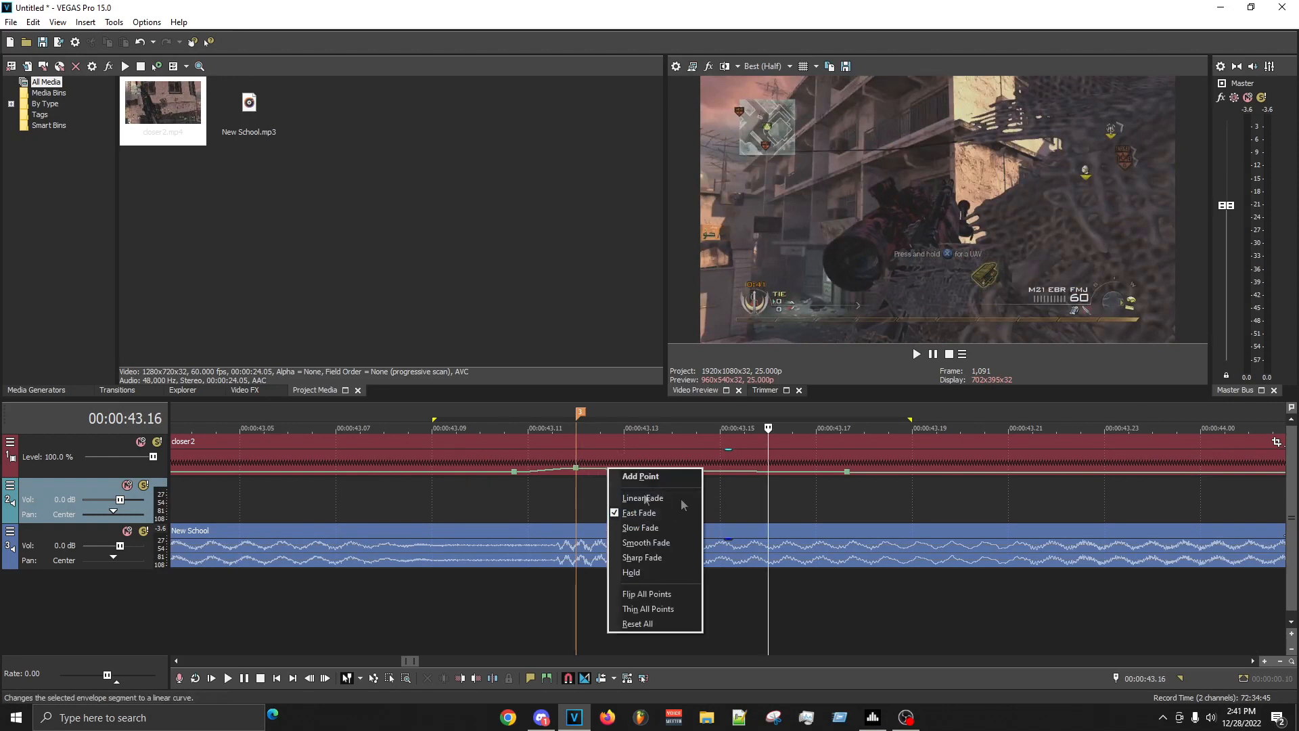
click(847, 495)
scroll(843, 494, down, 1)
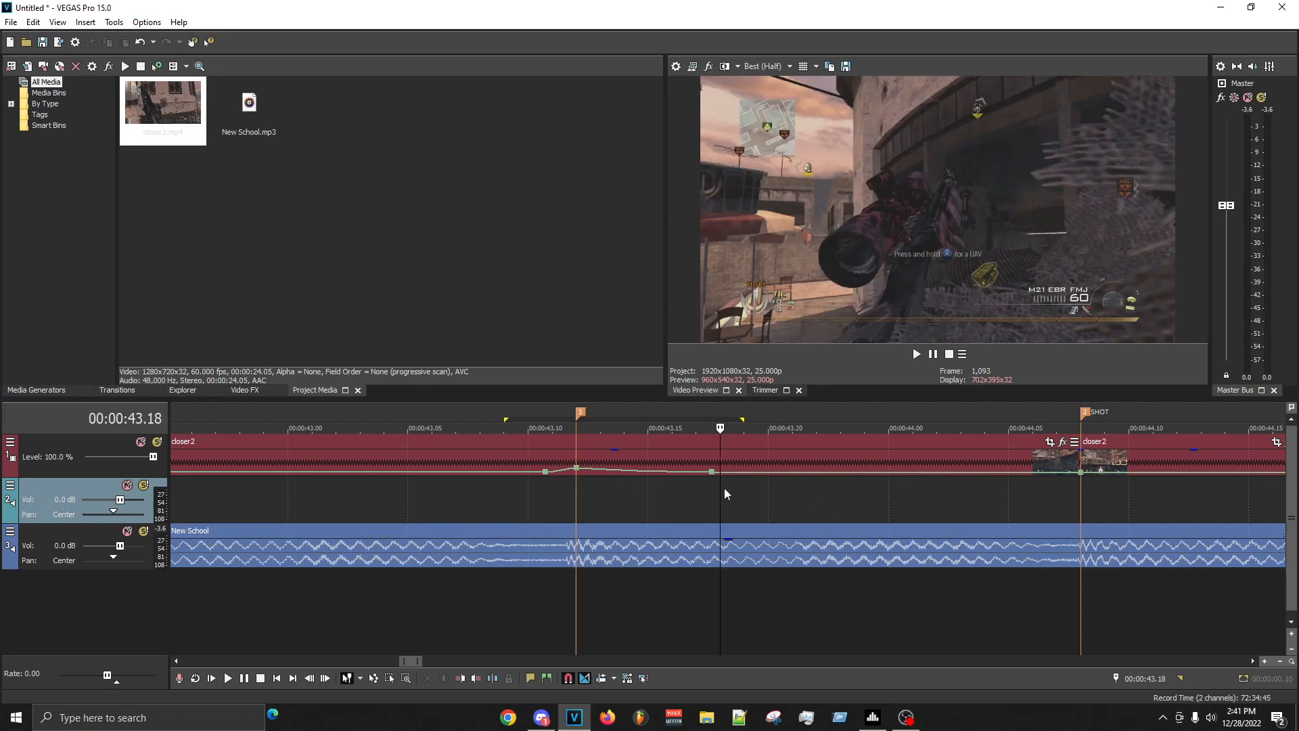
scroll(704, 549, down, 2)
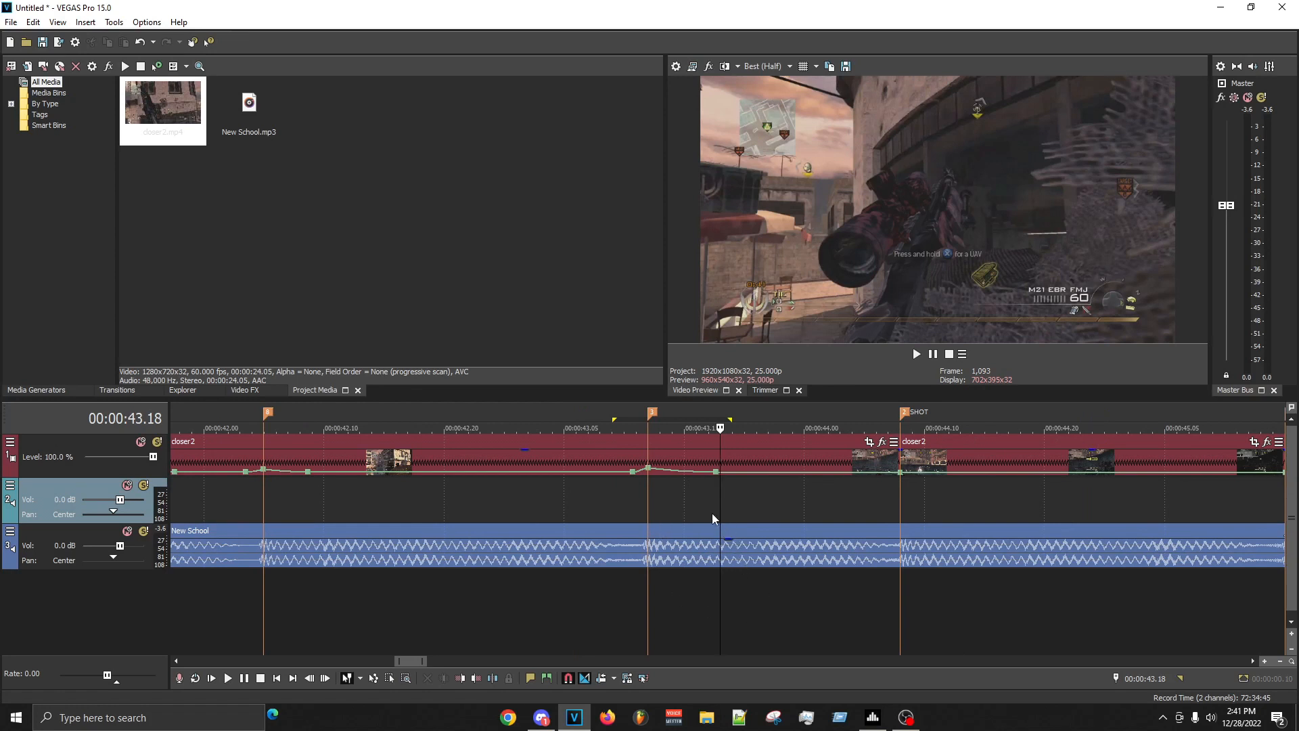
scroll(724, 514, up, 3)
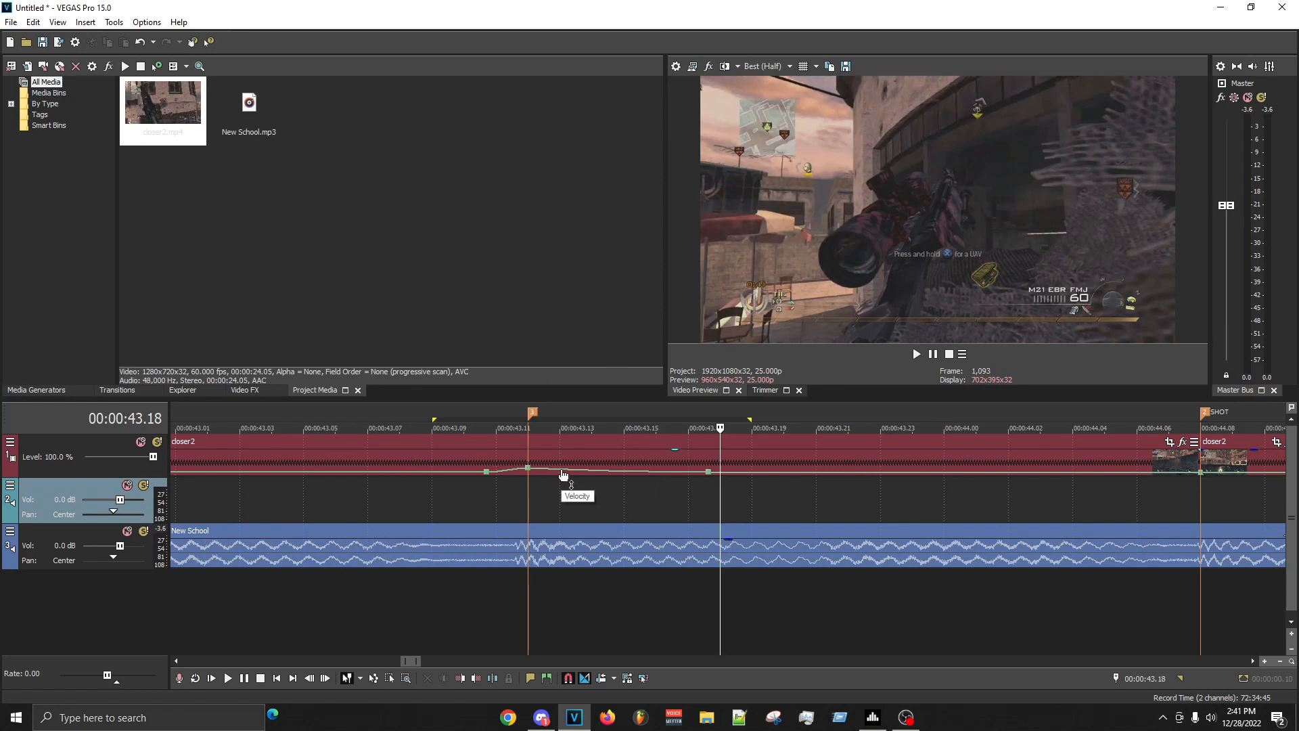
click(752, 512)
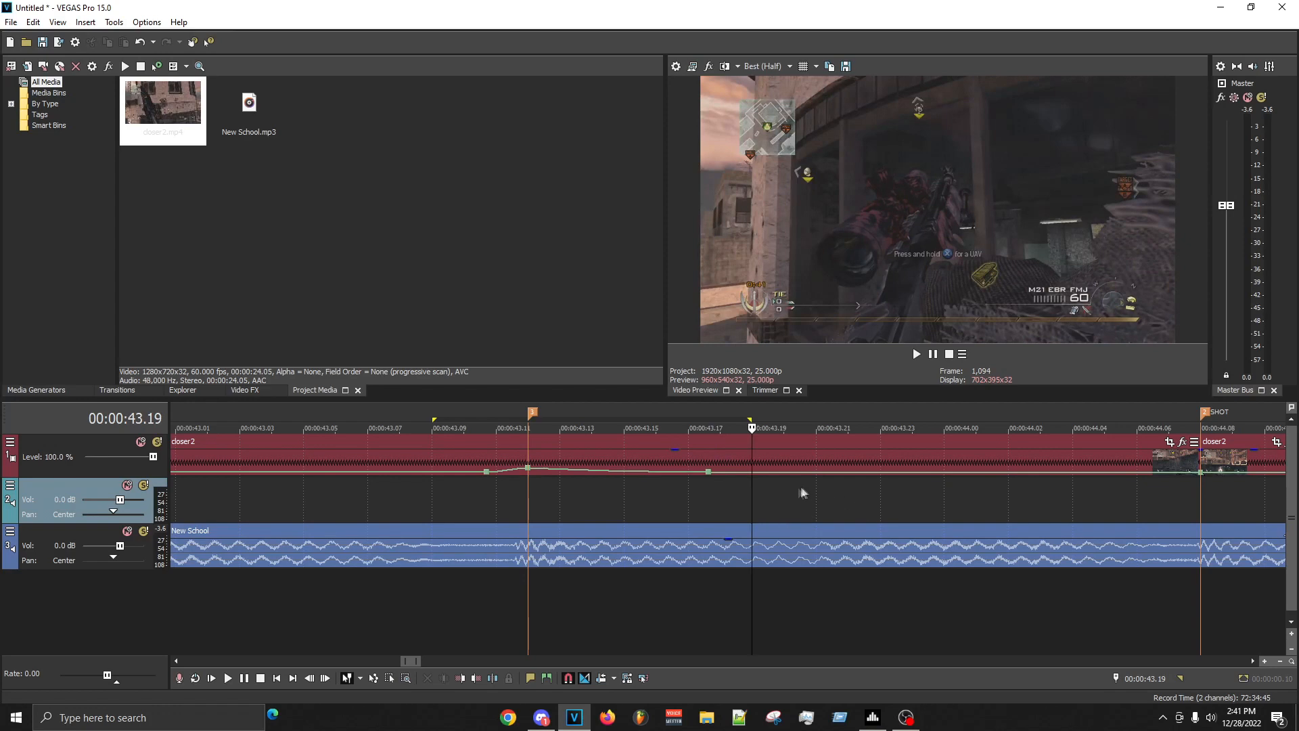
- Select the range from 00:00:43.18 to 00:00:44.05 and compare individual frames there with frames inside the velocity ramp
scroll(810, 488, down, 3)
drag(704, 504, 897, 504)
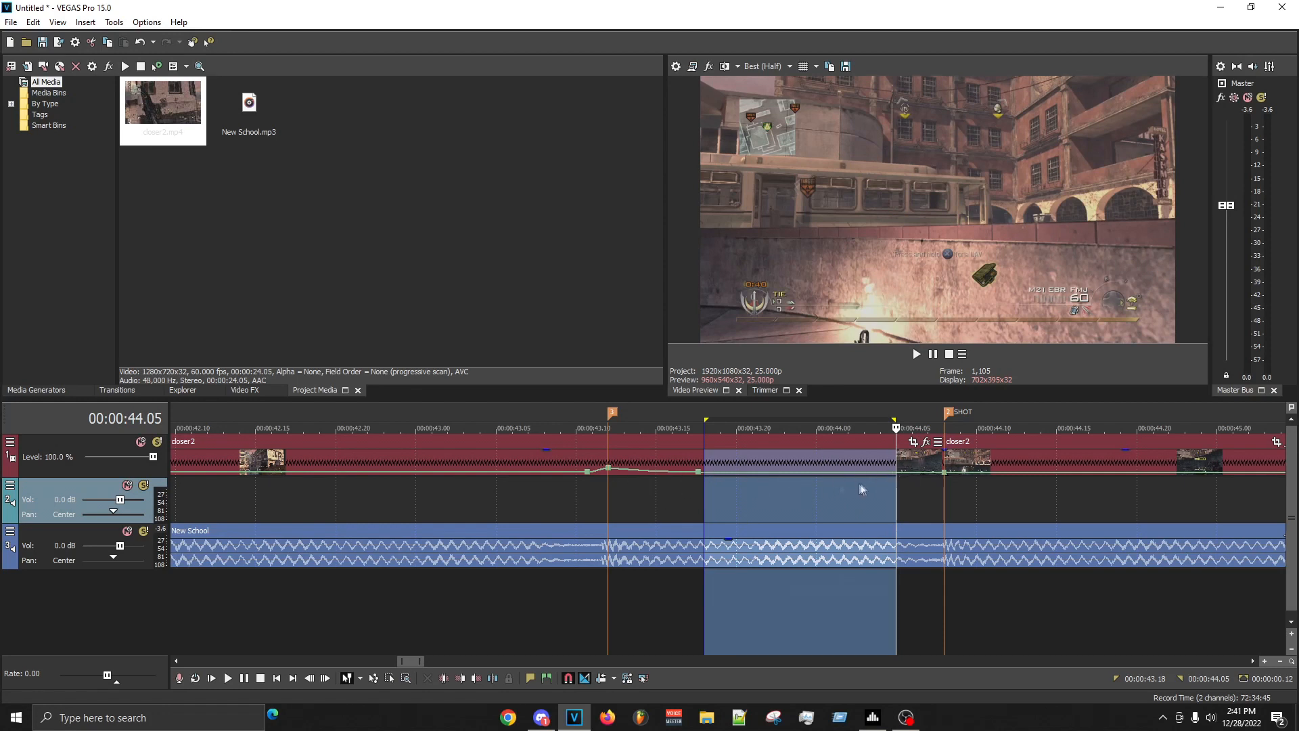
click(784, 494)
drag(704, 496, 558, 498)
click(609, 499)
click(737, 494)
click(641, 494)
click(691, 494)
click(736, 496)
click(785, 497)
click(830, 498)
click(708, 505)
drag(670, 501, 656, 499)
click(609, 498)
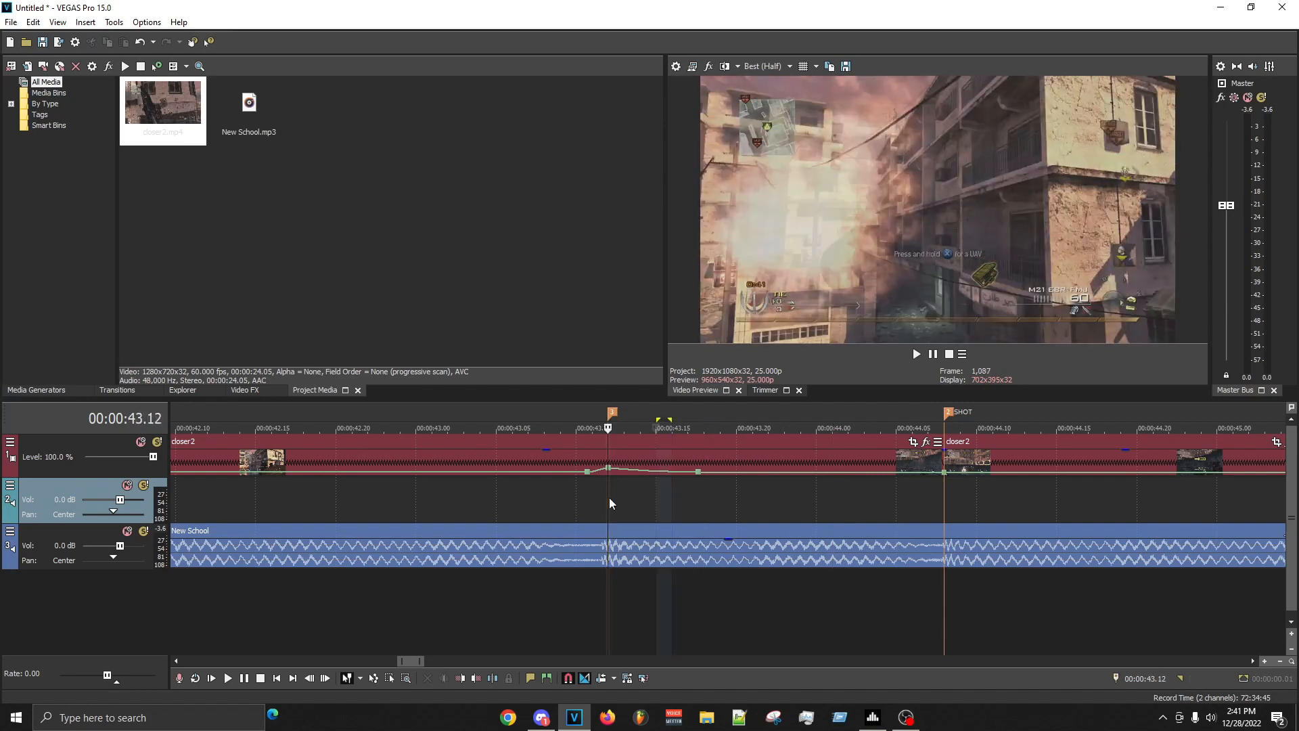
- Review the ramp range from 00:00:43.09 to 00:00:43.18 again, and the stretch from 00:00:43.18 to 00:00:44.05
drag(561, 497, 705, 496)
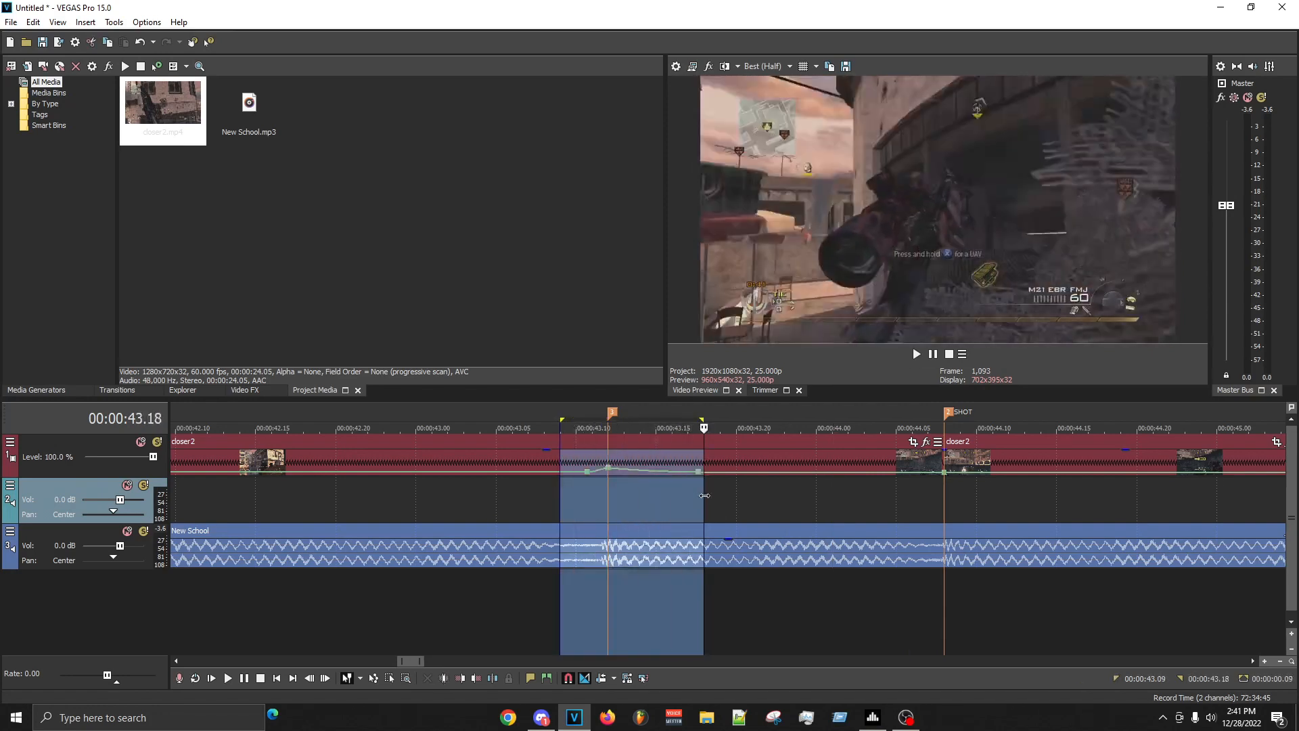
click(596, 502)
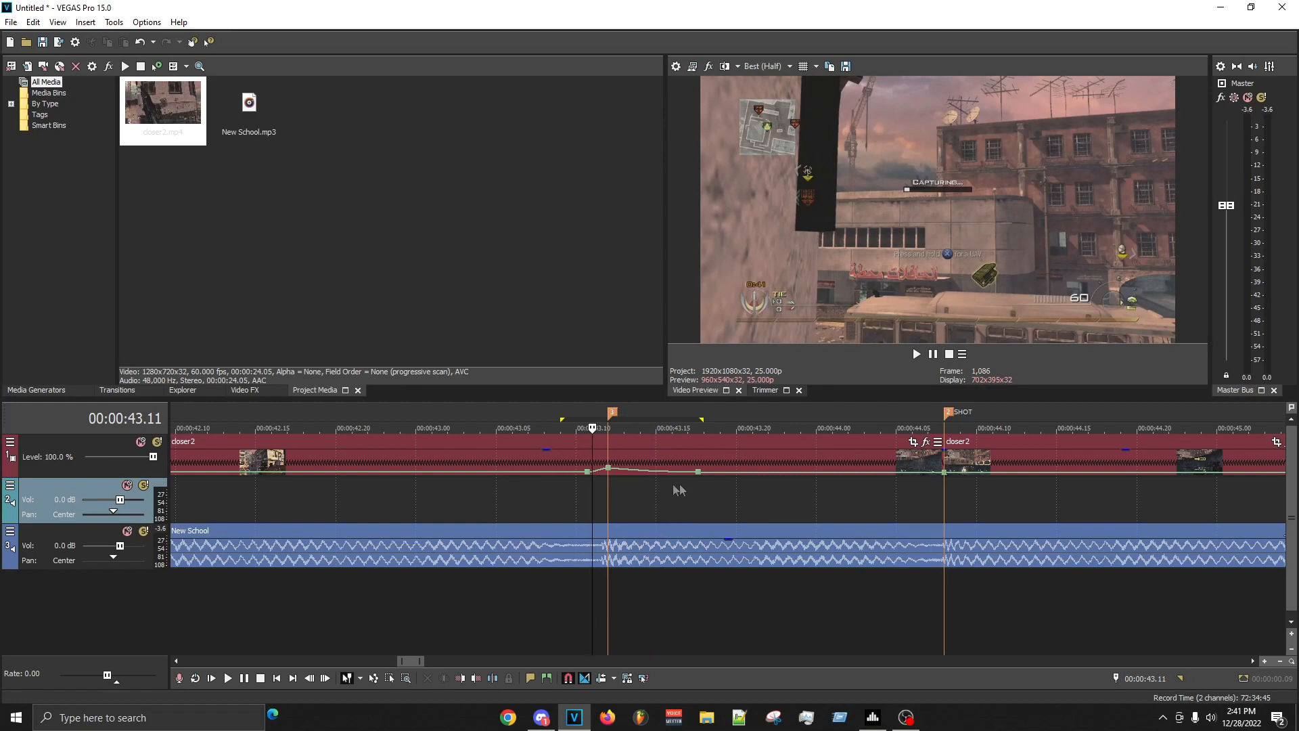
key(space)
key(Return)
drag(704, 501, 896, 501)
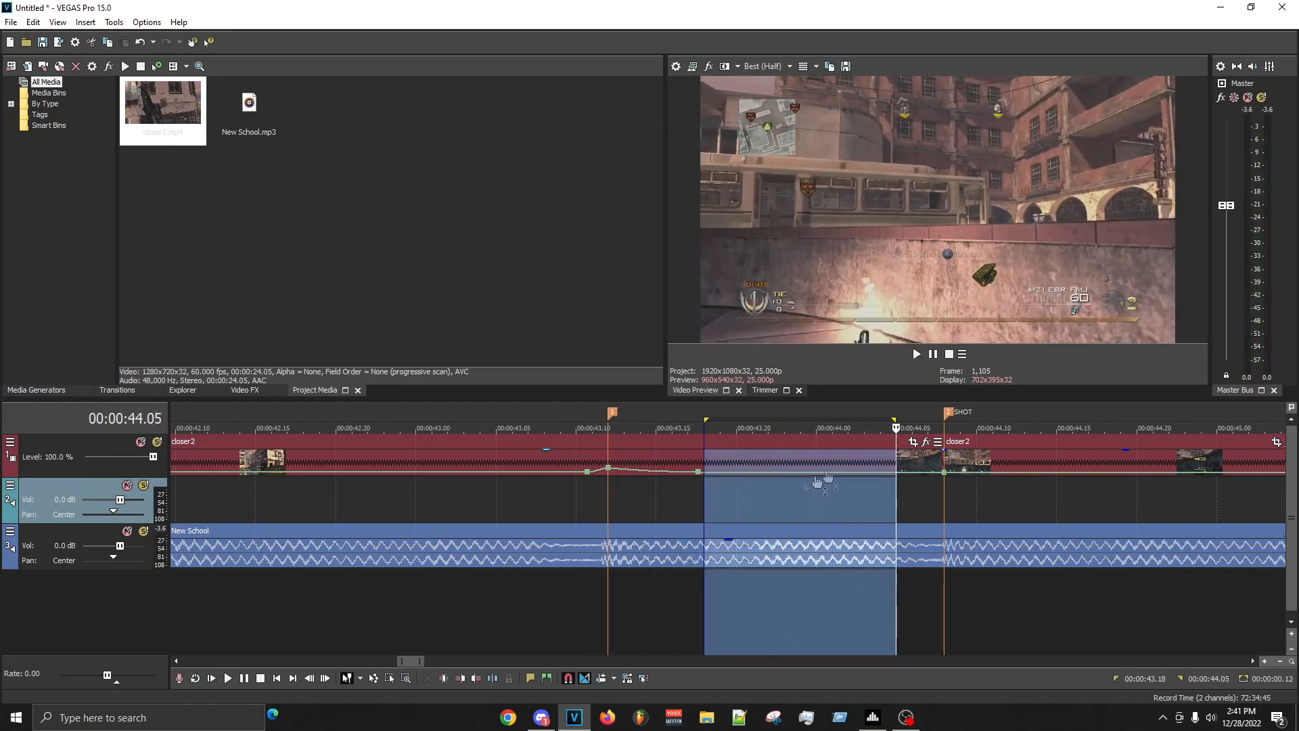
click(799, 491)
- Add a velocity point on the first clip just after the 00:00:43.12 marker and set its velocity to 150%
right_click(603, 475)
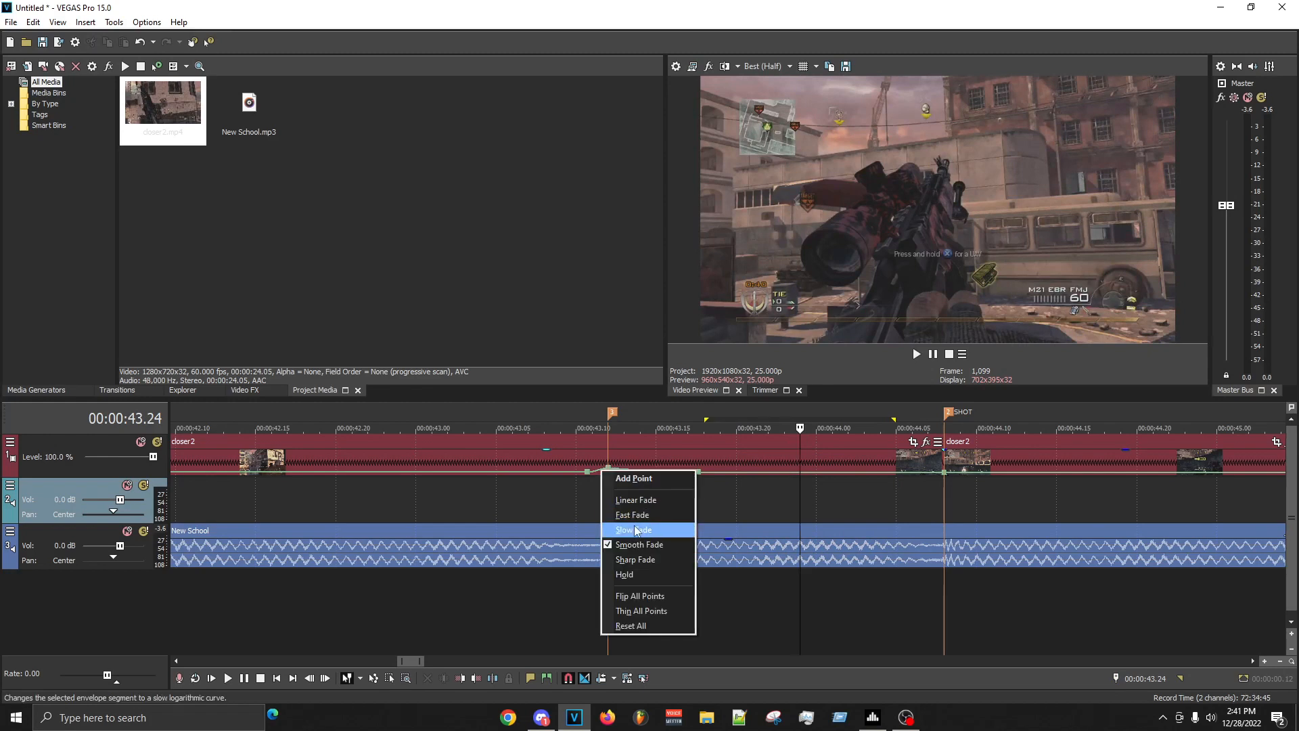
click(632, 540)
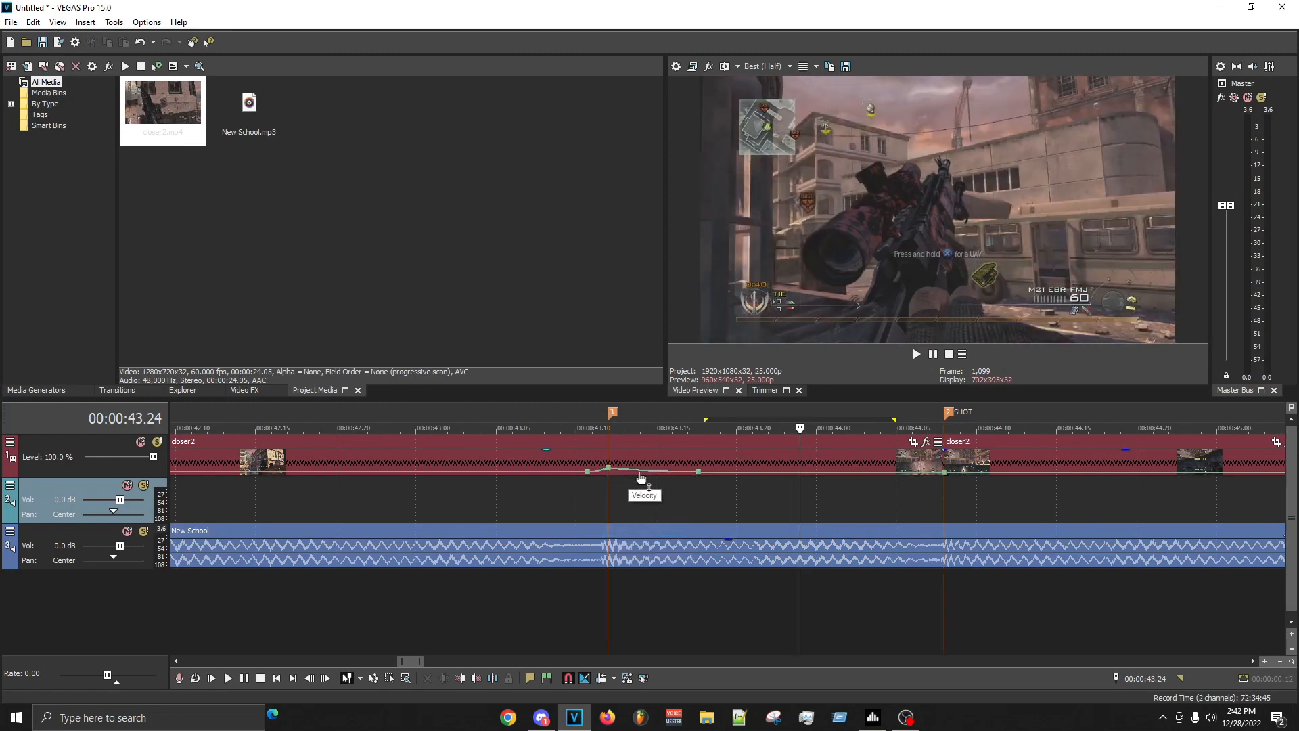
double_click(637, 471)
drag(639, 477, 622, 477)
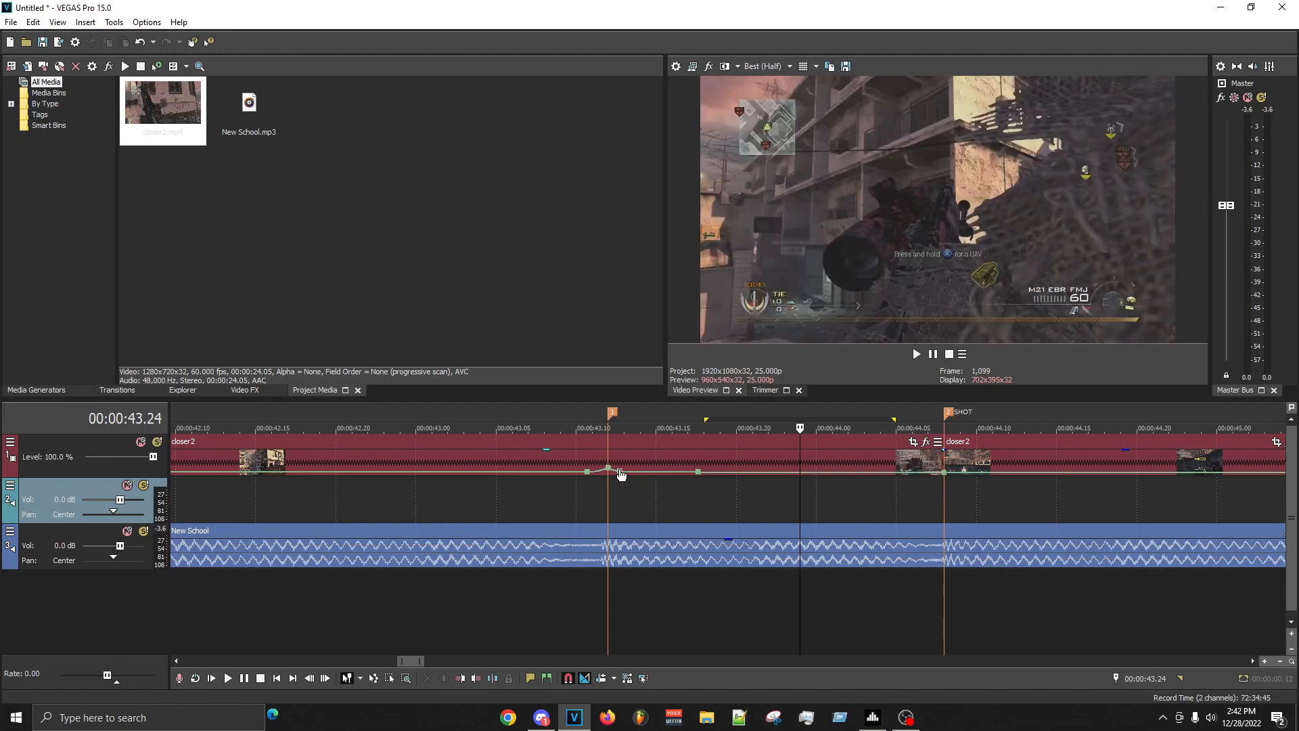
right_click(621, 474)
click(667, 291)
text(150)
key(Return)
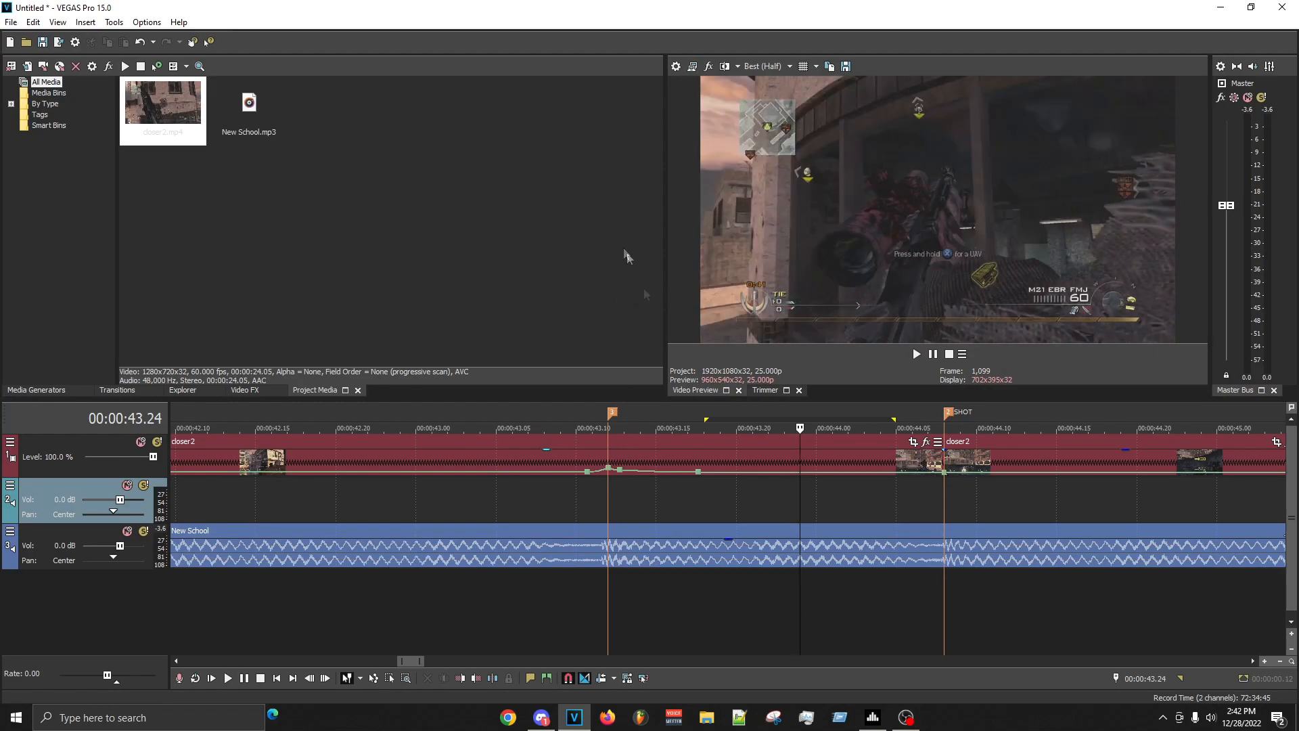
- Select the range from 00:00:43.10 to 00:00:44.13 and replay the ramp into the SHOT marker several times
drag(576, 483, 1025, 483)
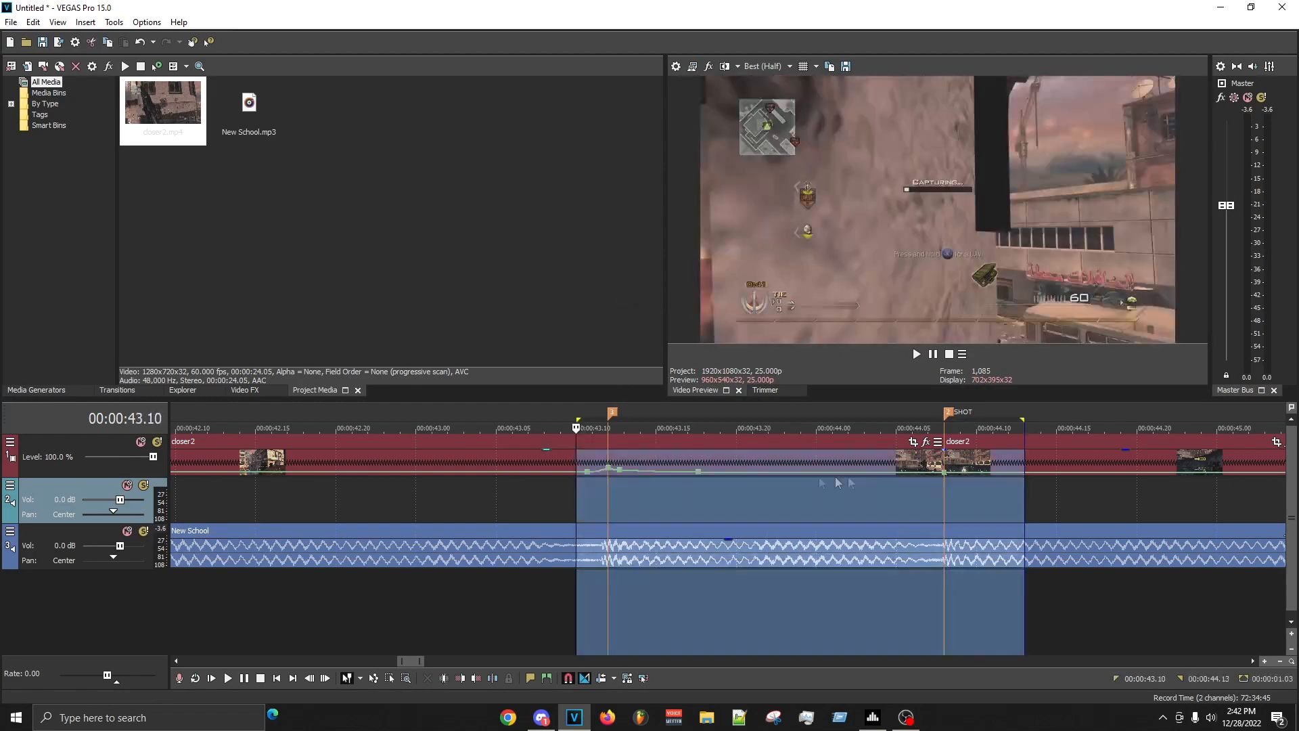
key(space)
click(586, 501)
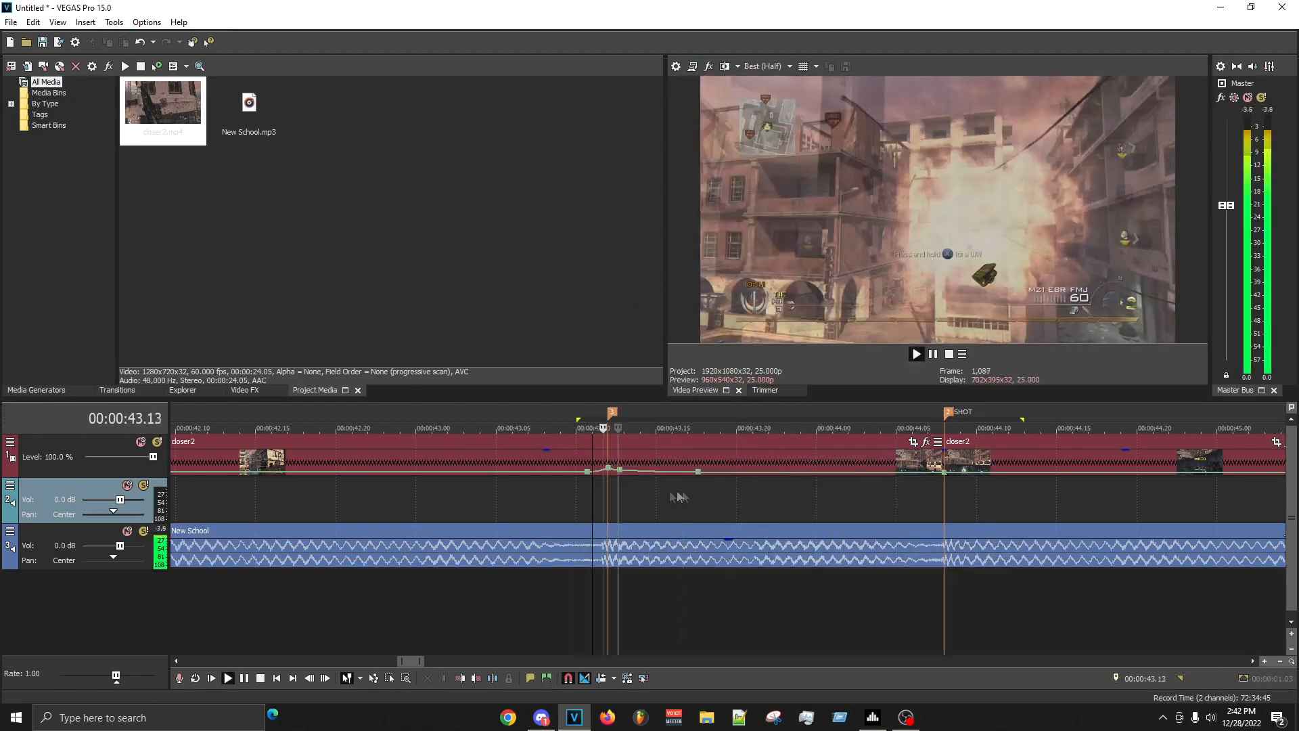
key(space)
key(space)
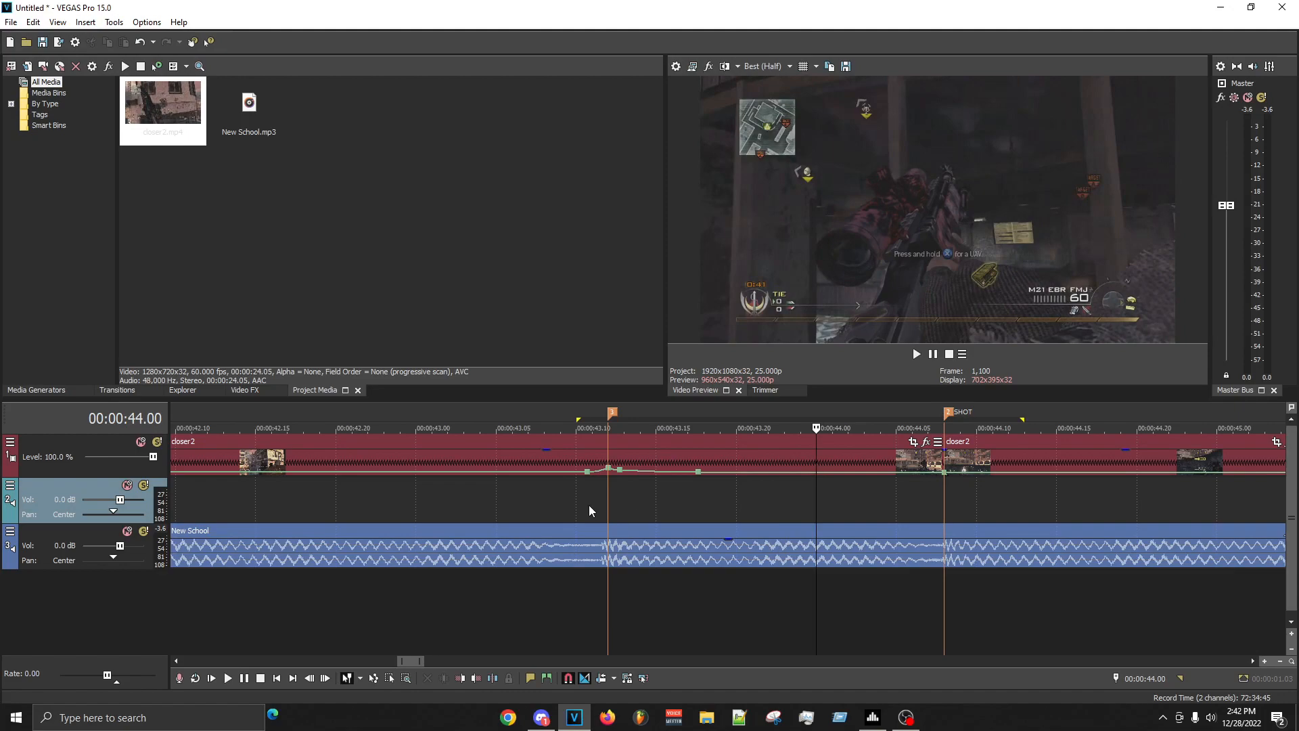
click(589, 505)
key(space)
key(space)
key(space)
click(897, 509)
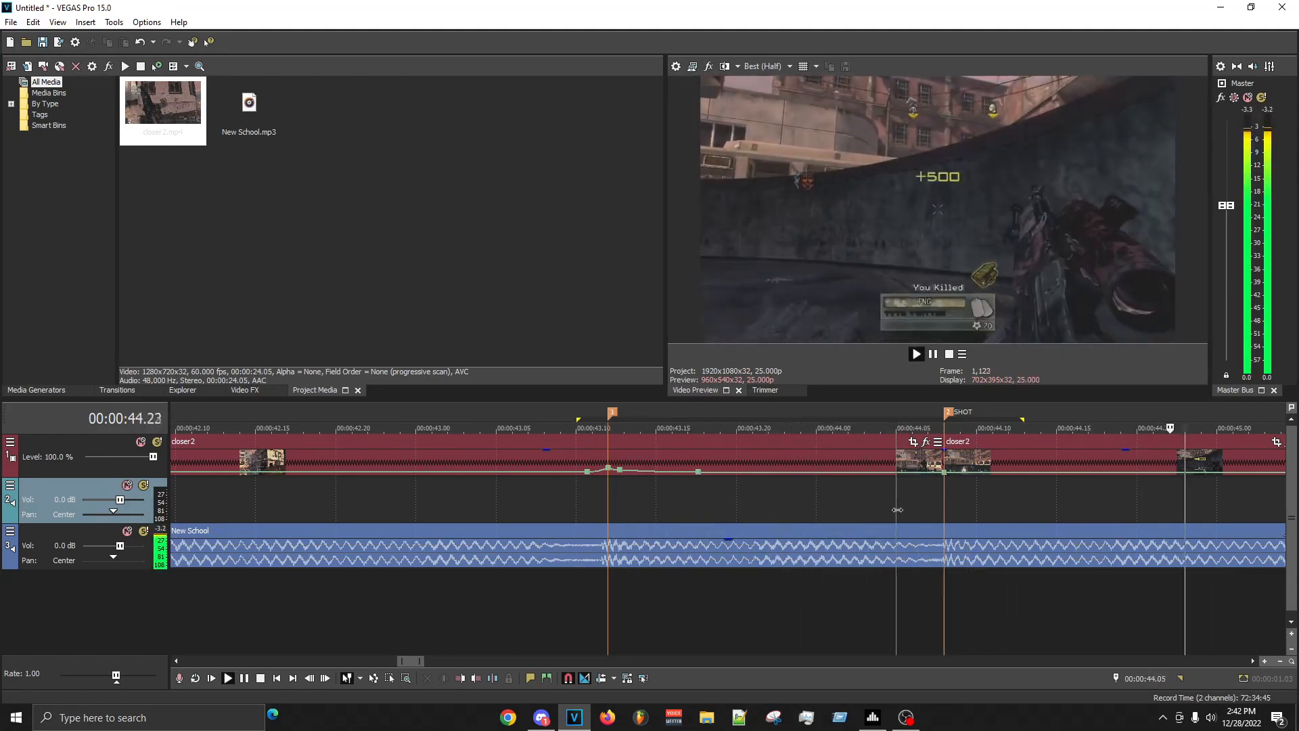
key(space)
- Play the whole sequence from 00:00:41.00 into the KILLCAM clip, and return to the 00:00:43.12 marker
scroll(840, 531, down, 5)
click(398, 504)
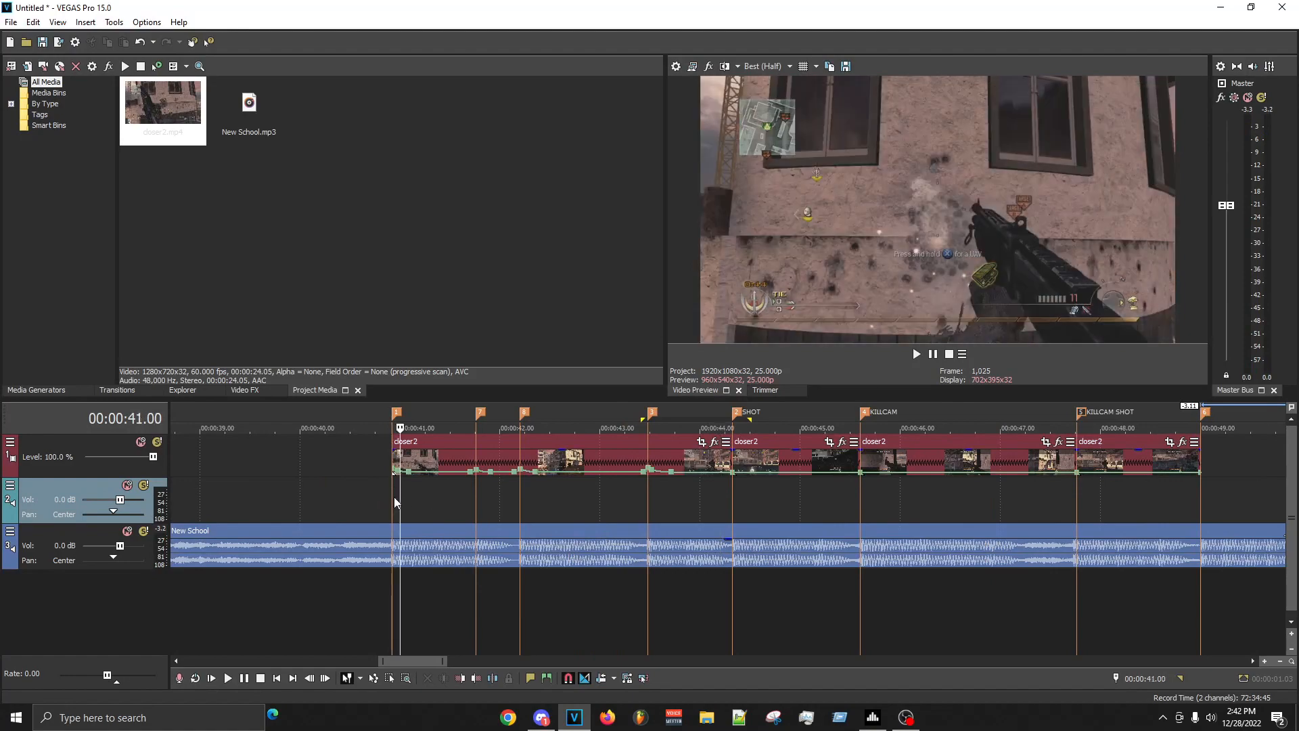
key(space)
scroll(908, 571, up, 5)
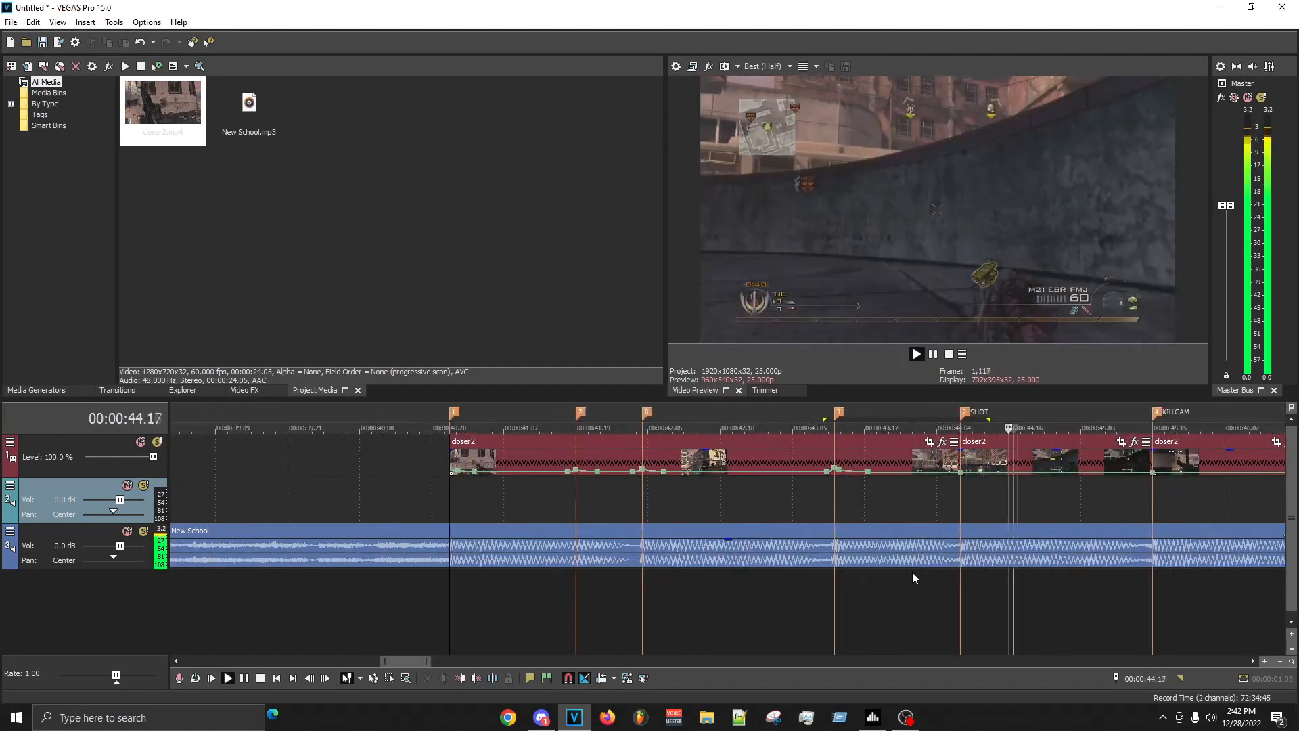
scroll(881, 522, down, 3)
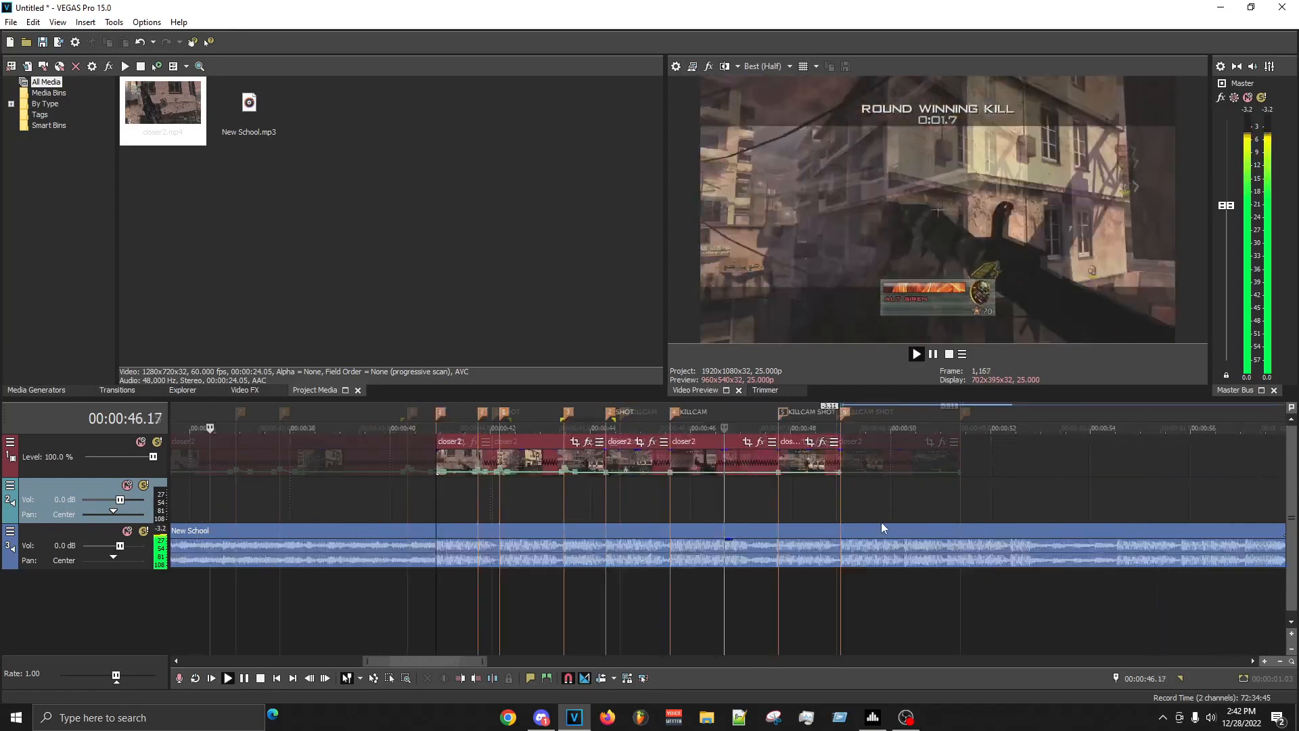
scroll(881, 523, down, 1)
key(space)
click(601, 508)
scroll(964, 573, up, 4)
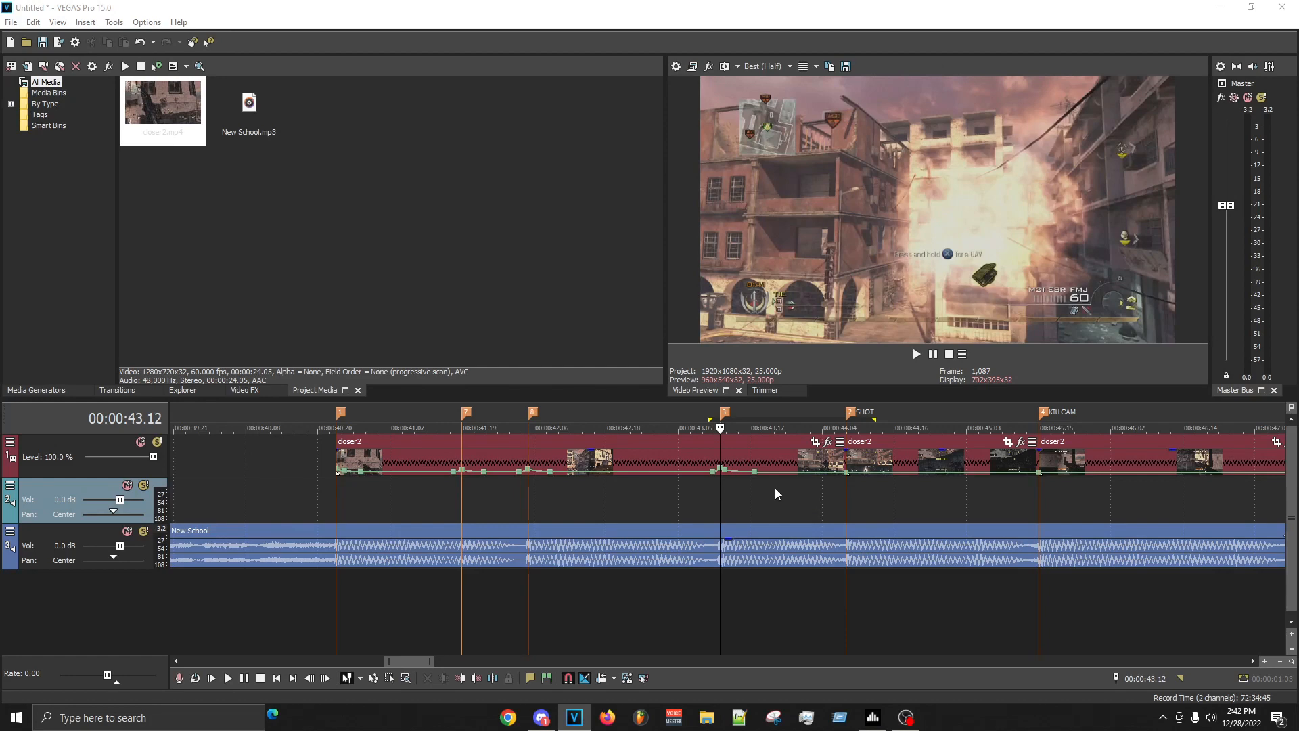
- Save the project as school in the Documents folder, replacing the existing school.veg
key(ctrl+s)
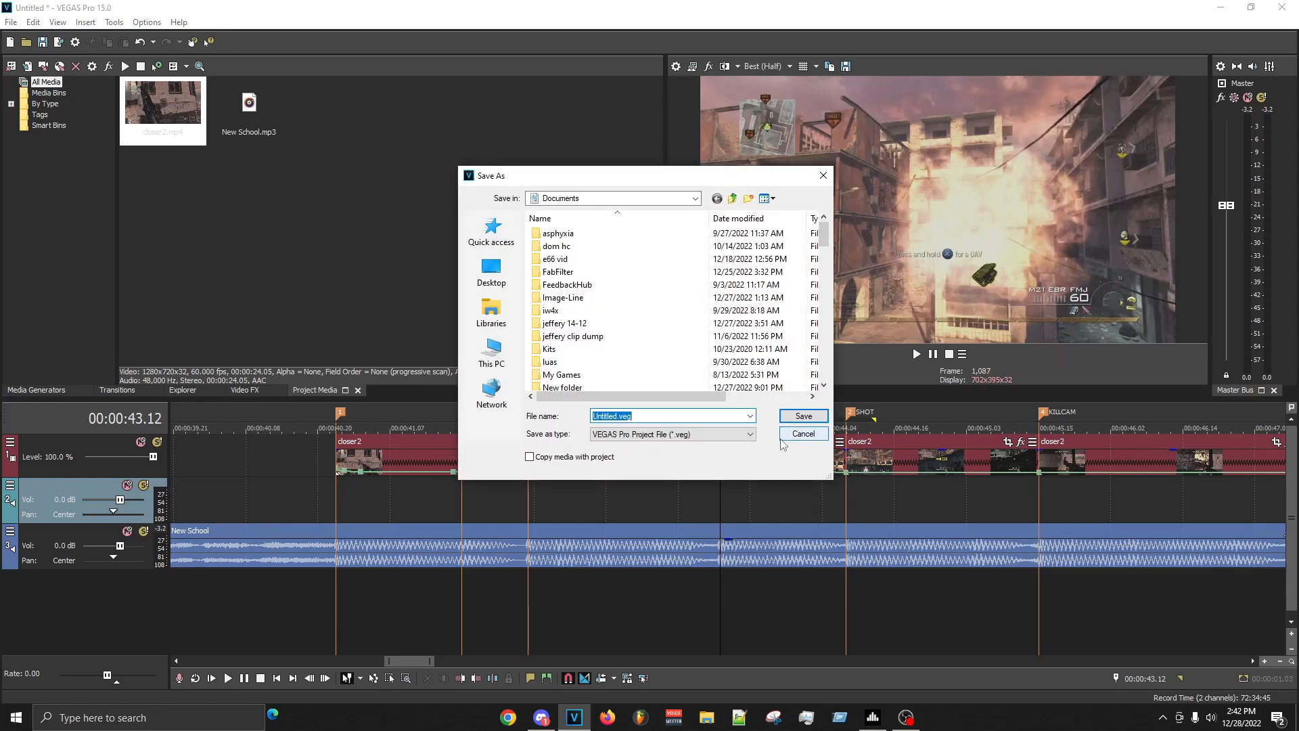
text(sch)
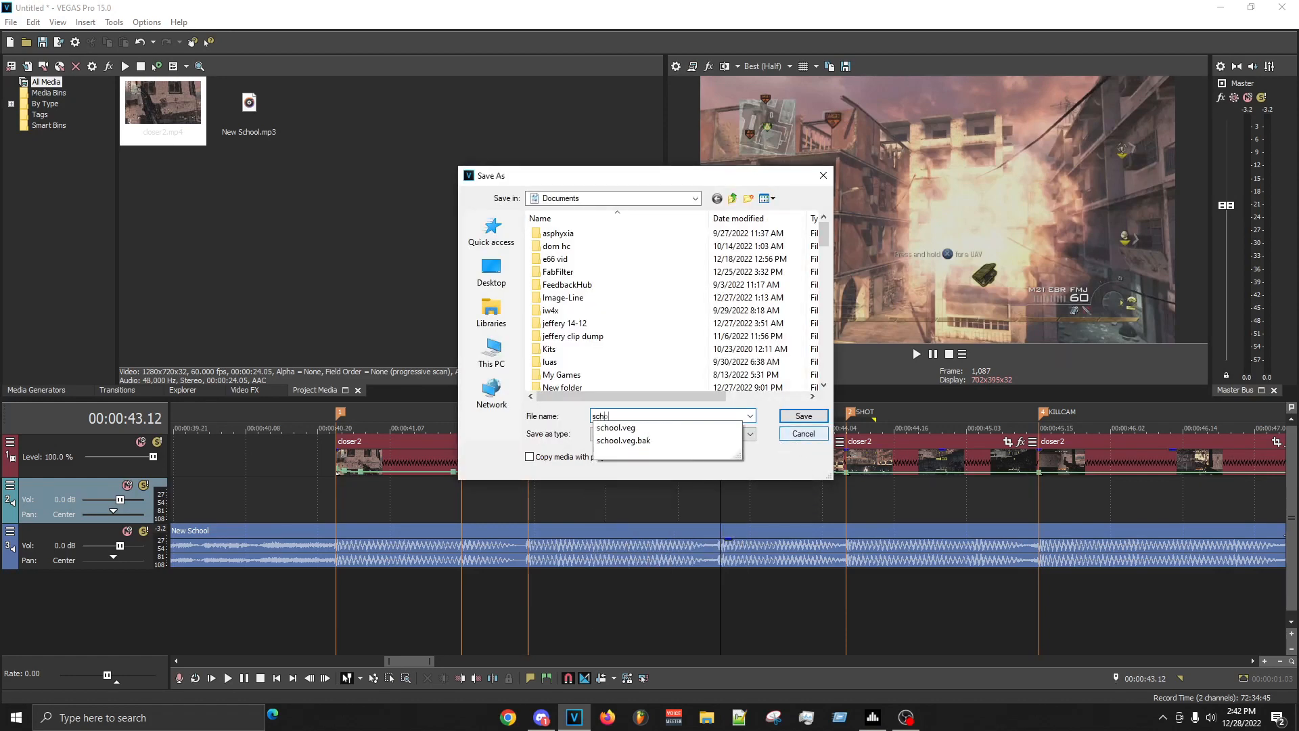
text(ool)
key(Return)
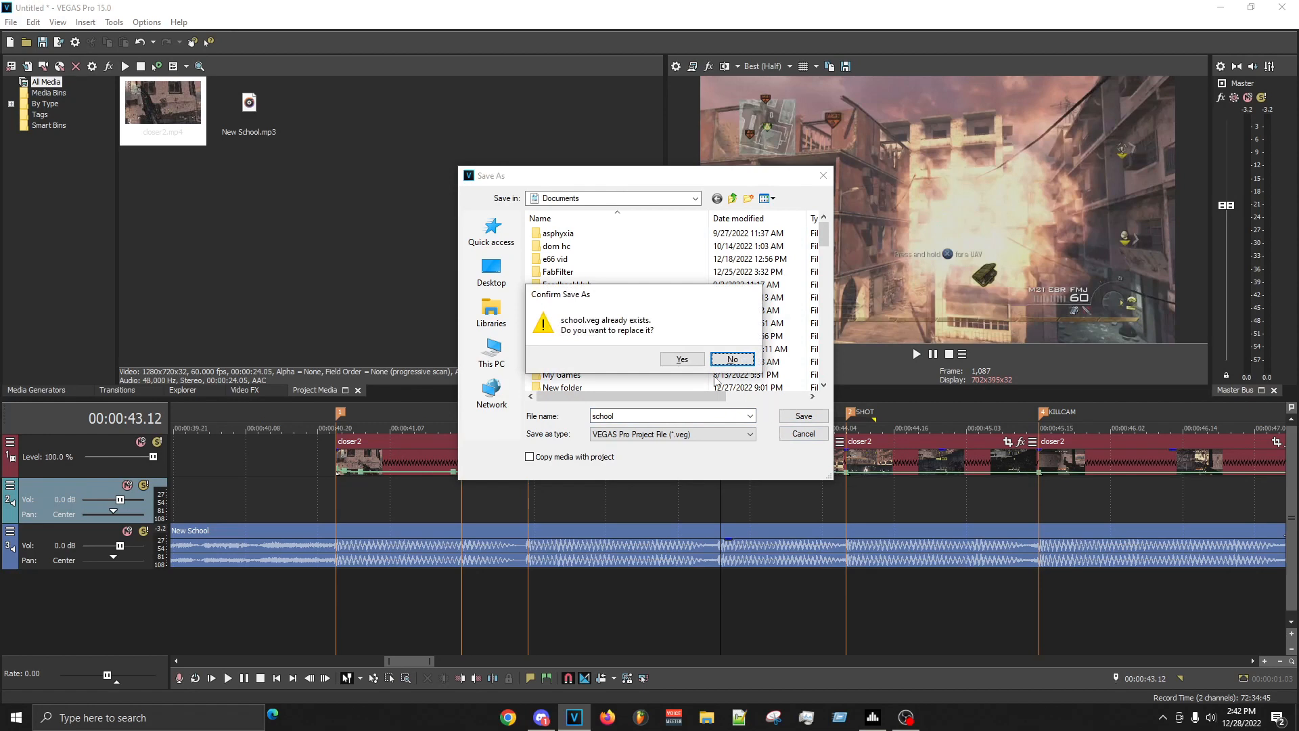
click(682, 359)
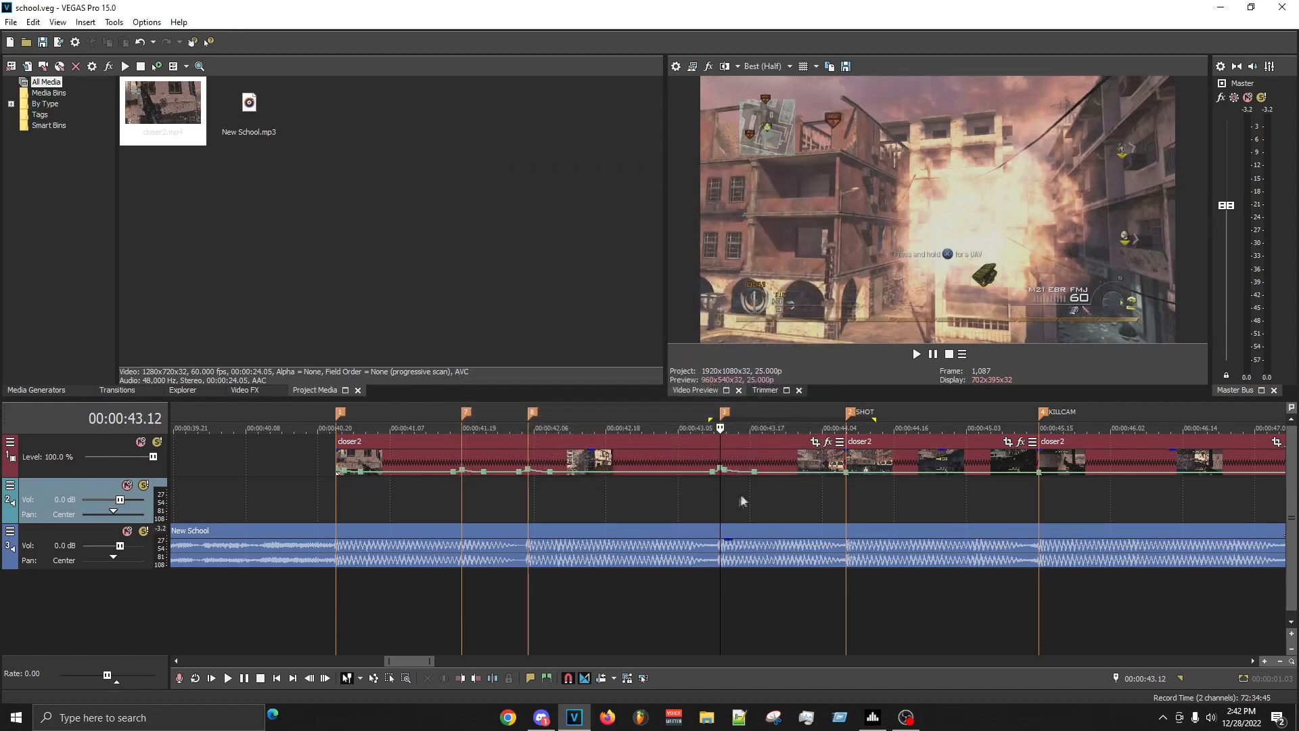
- Replay from the 00:00:43.12 marker into the SHOT clip and examine its frames between 00:00:44.13 and 00:00:44.17
key(space)
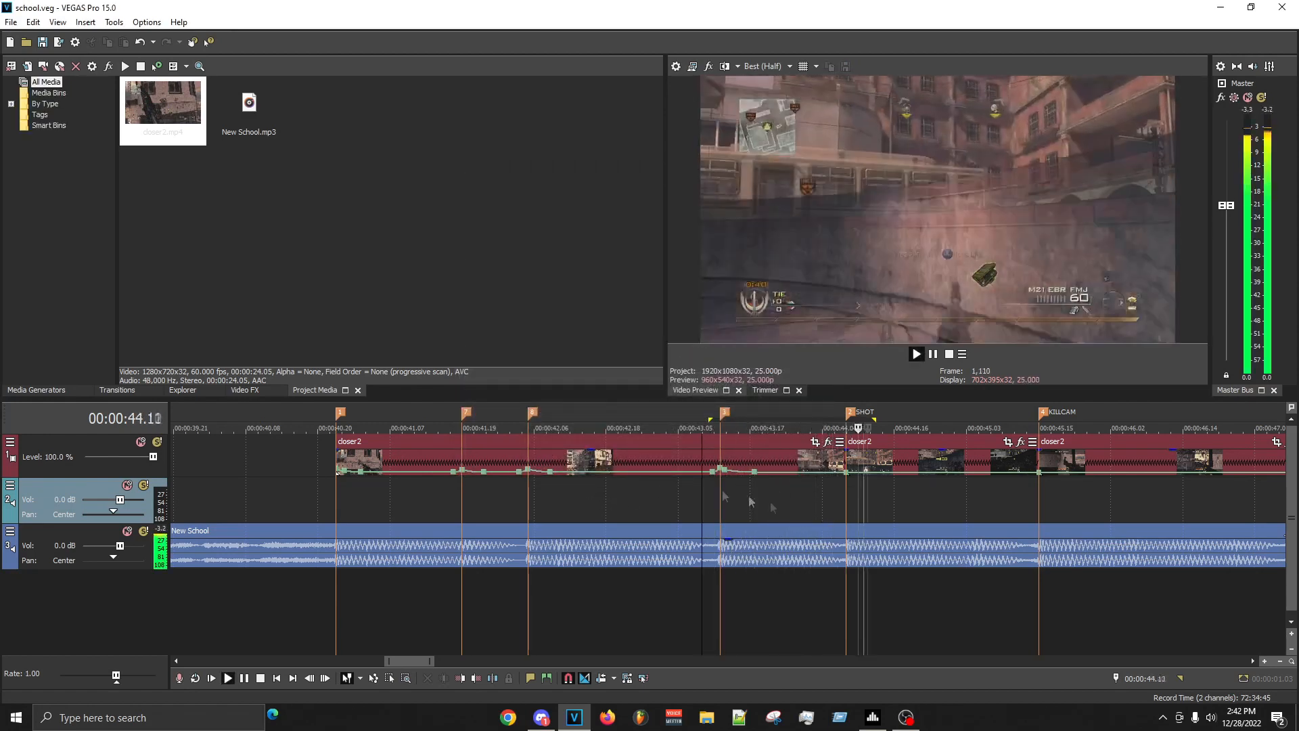
key(space)
key(space)
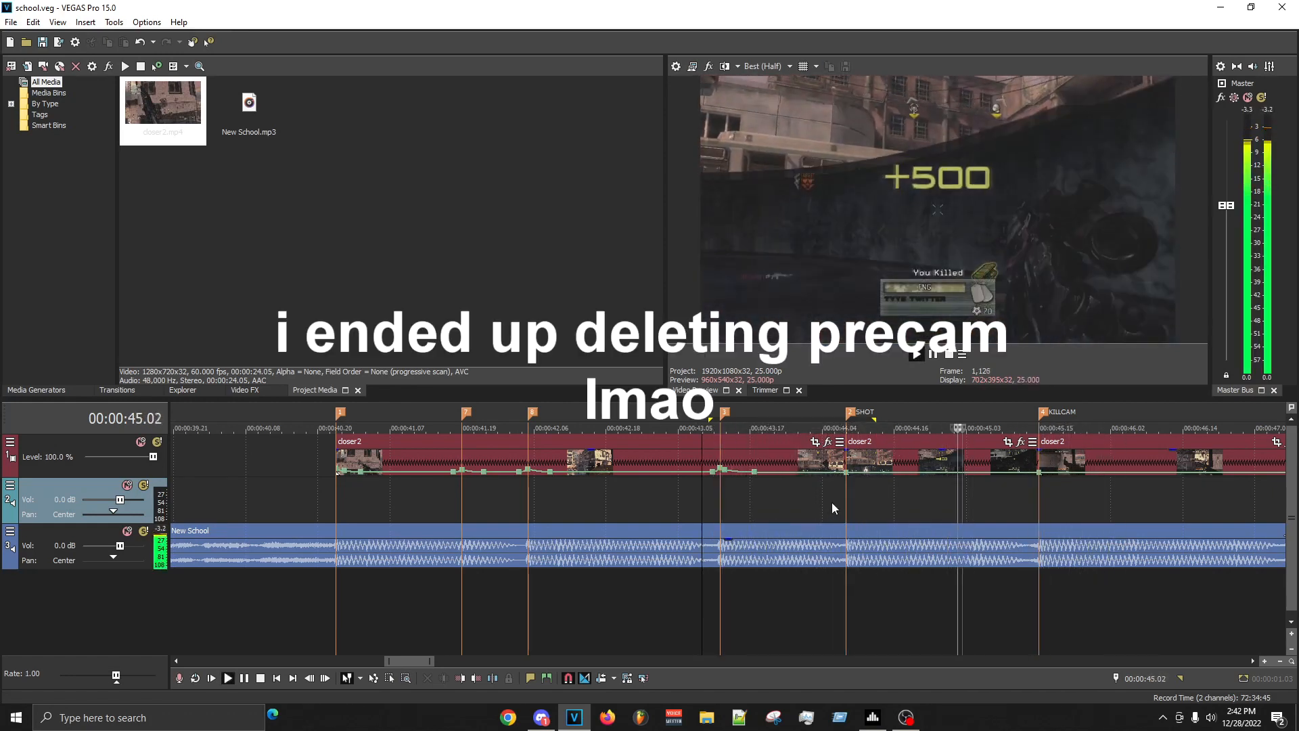
key(space)
click(864, 498)
click(888, 495)
double_click(899, 498)
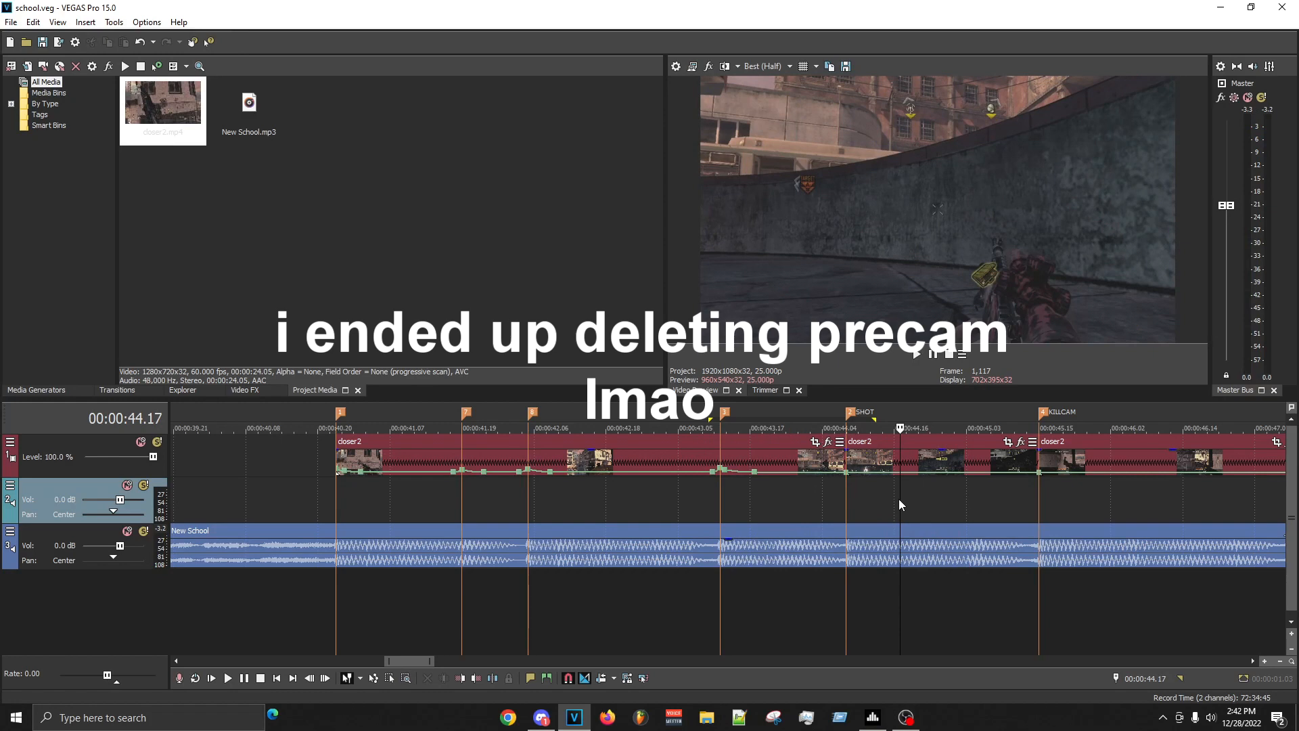
click(877, 497)
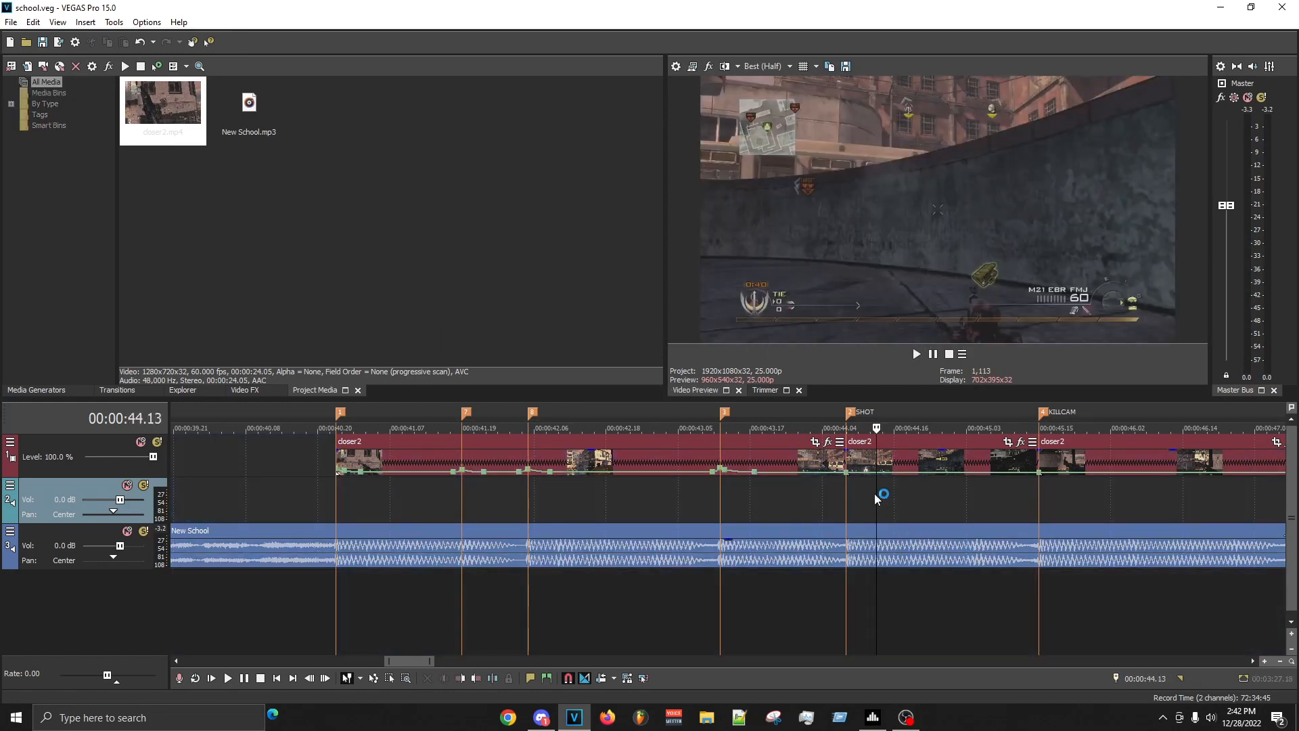
scroll(866, 514, up, 3)
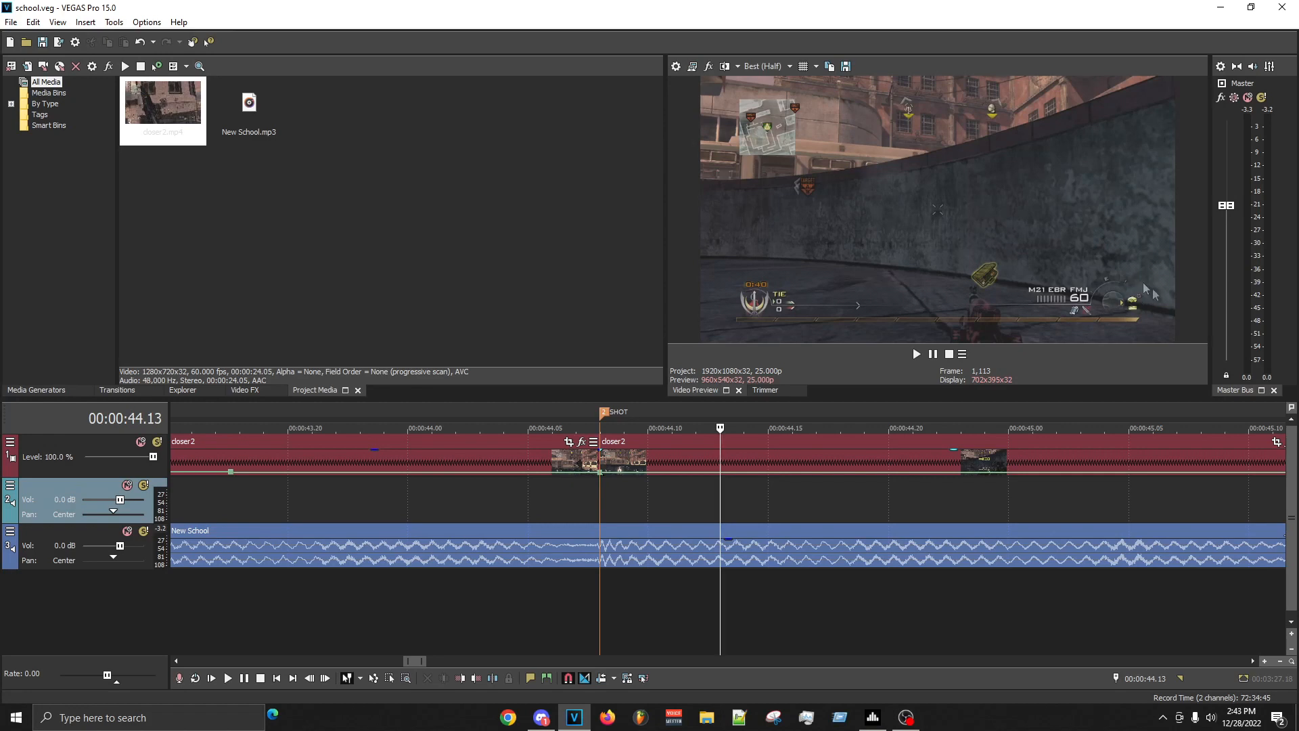
key(space)
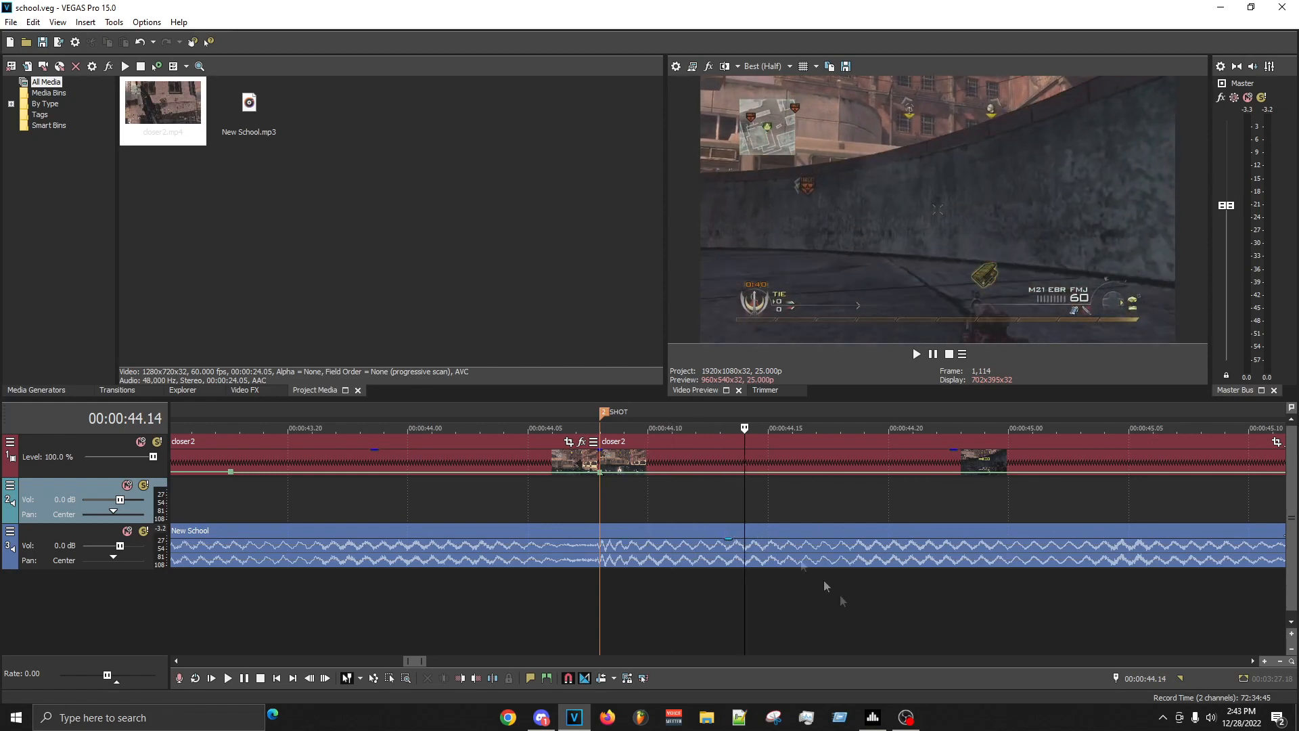
- Add a velocity point at 00:00:44.13 in the SHOT clip, raise the envelope just after the SHOT marker and shape the curve between them
scroll(715, 480, down, 1)
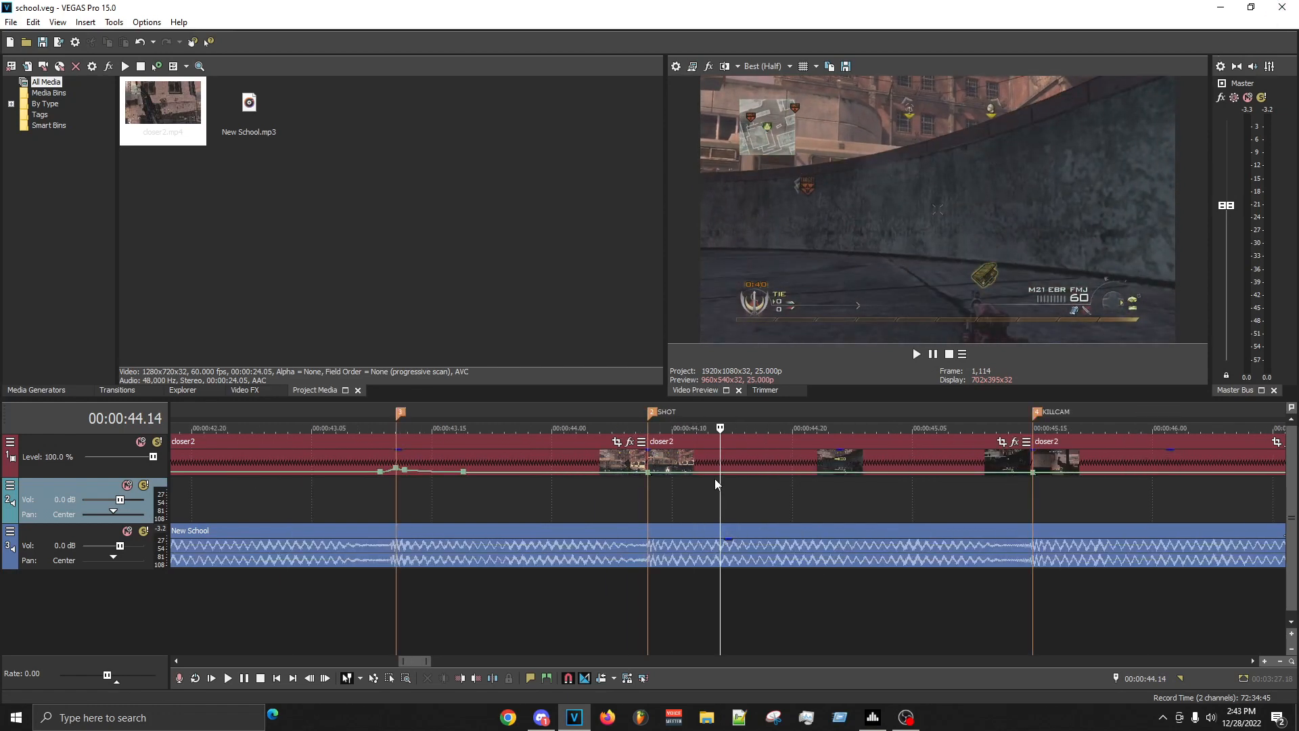
double_click(705, 472)
mouse_move(650, 473)
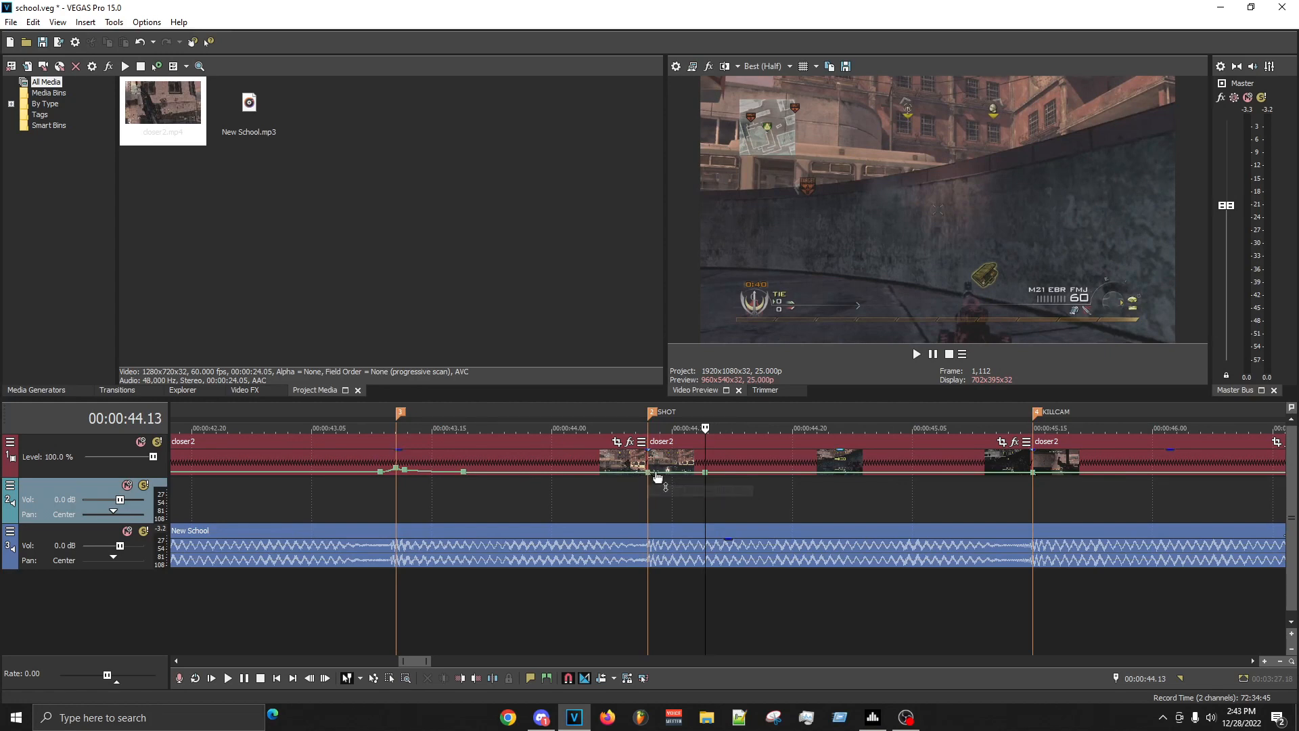
drag(653, 479, 666, 474)
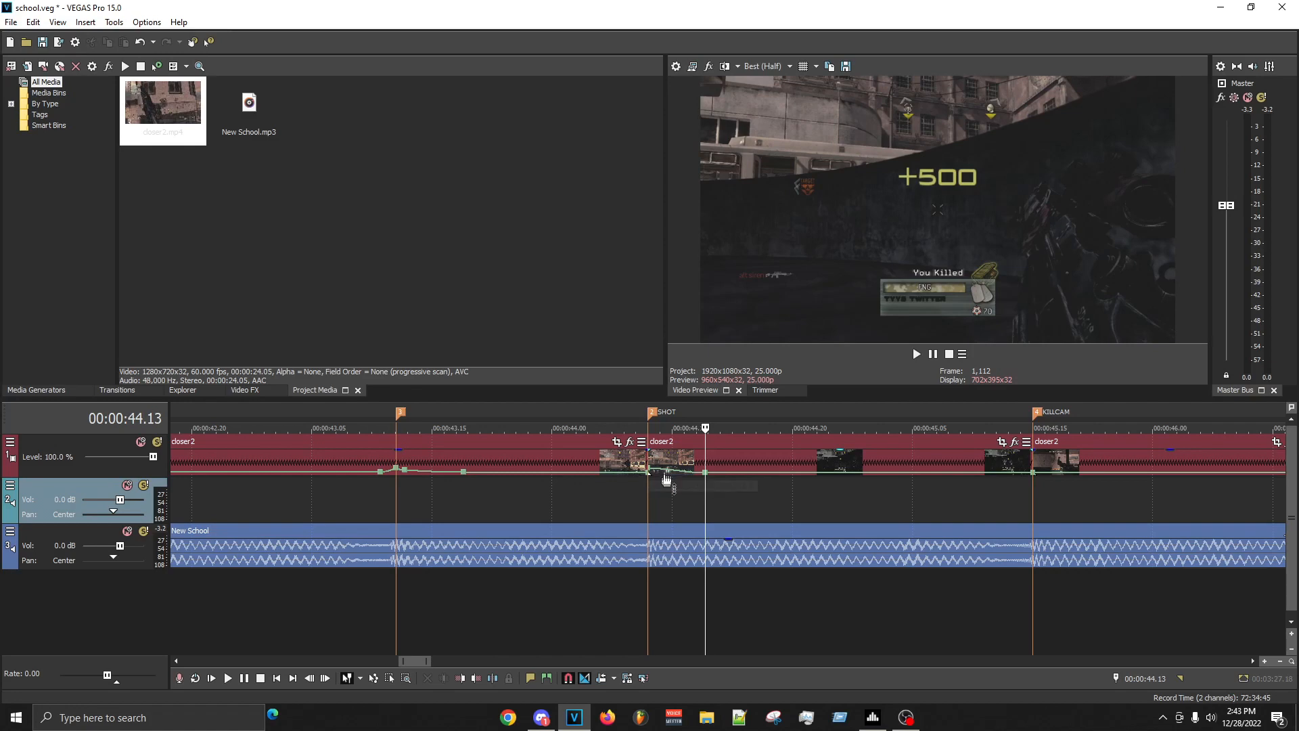
right_click(686, 468)
click(714, 513)
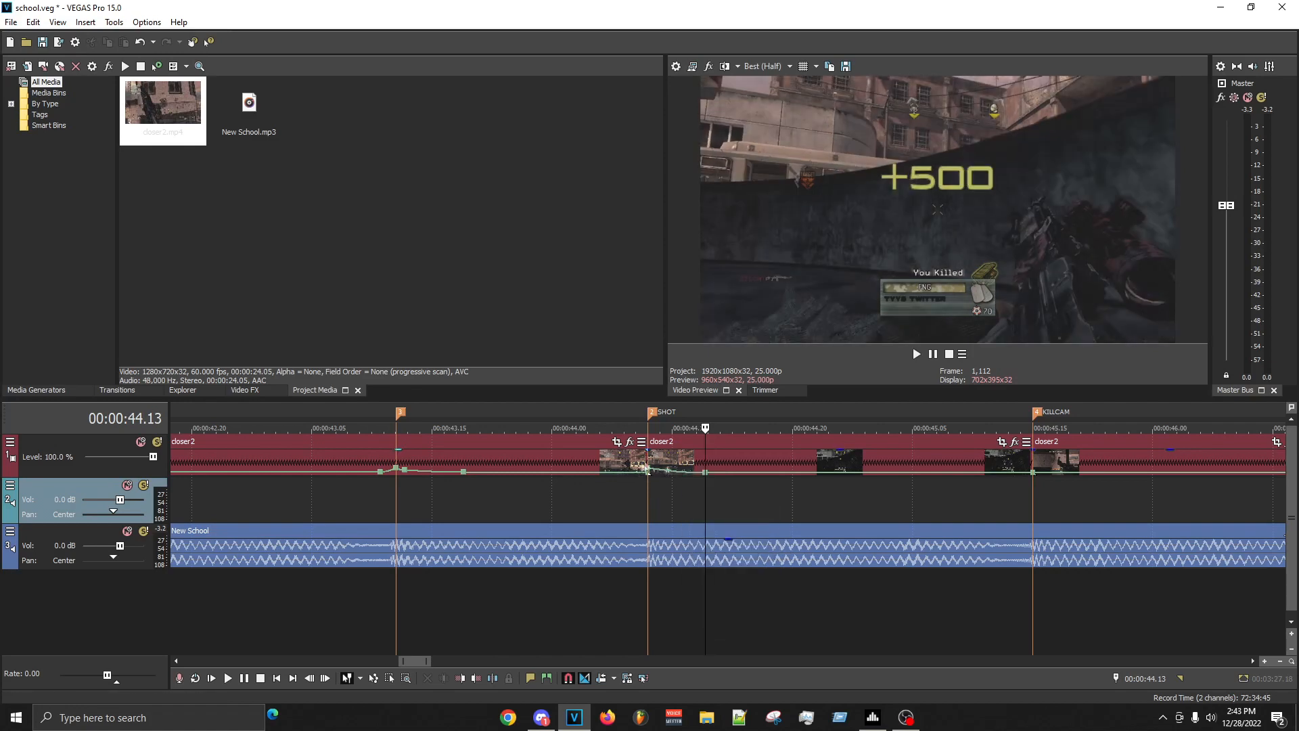
- Check the SHOT clip between 00:00:44.13 and 00:00:45.12, replay from just before the SHOT marker and examine the frames around 00:00:44.12
mouse_move(667, 471)
mouse_down()
mouse_move(802, 494)
mouse_move(993, 488)
mouse_up()
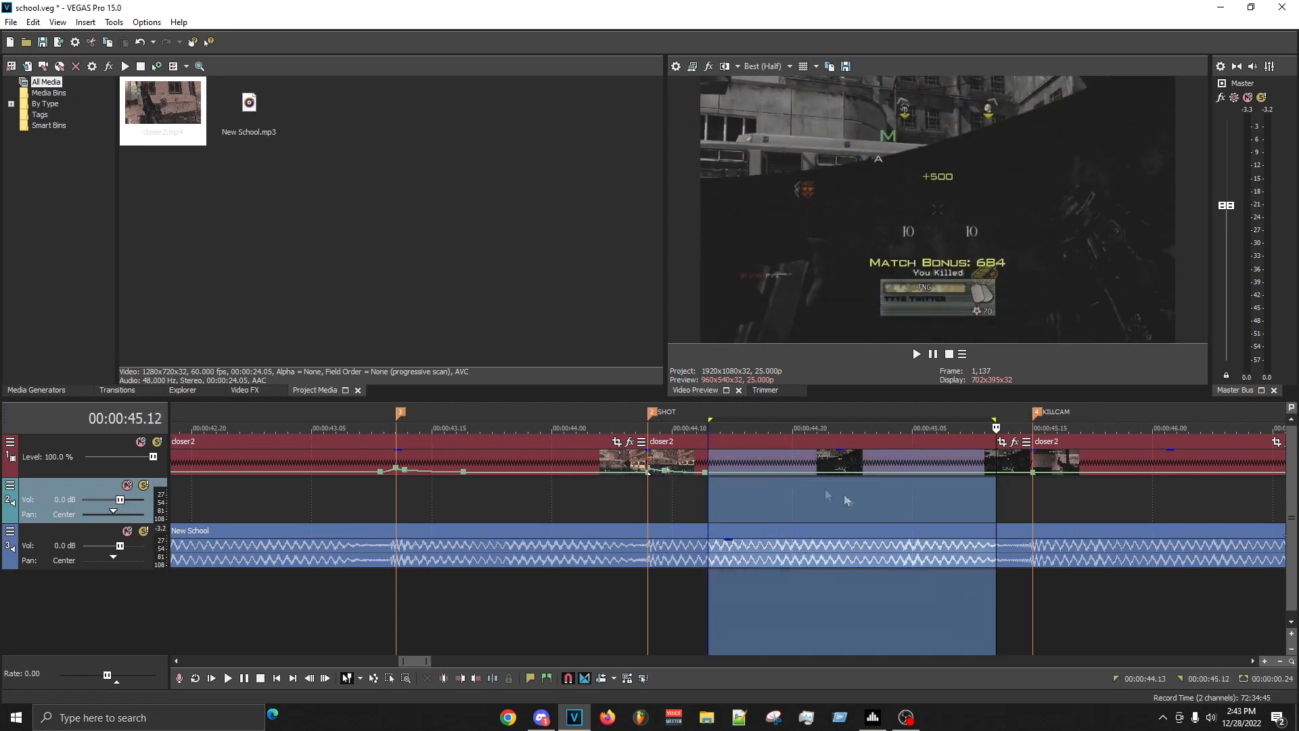
click(770, 500)
click(792, 499)
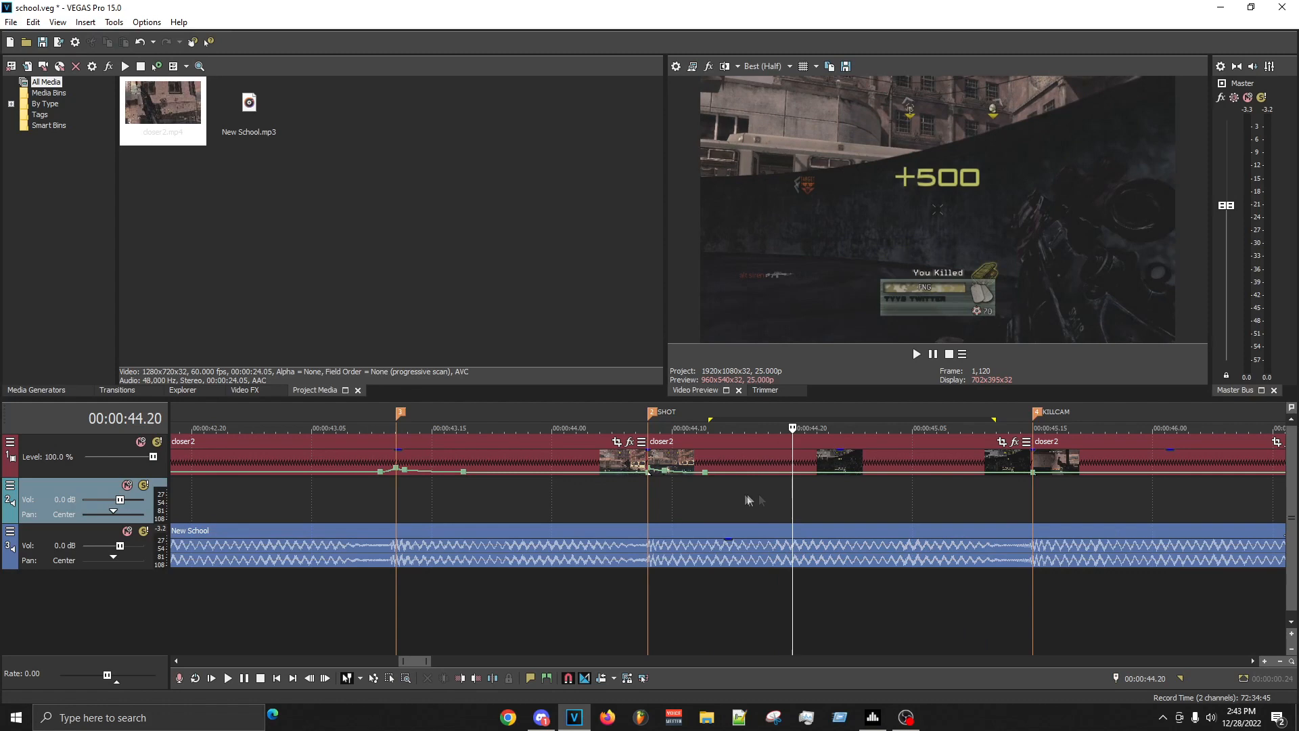
click(635, 494)
key(space)
key(space)
key(space)
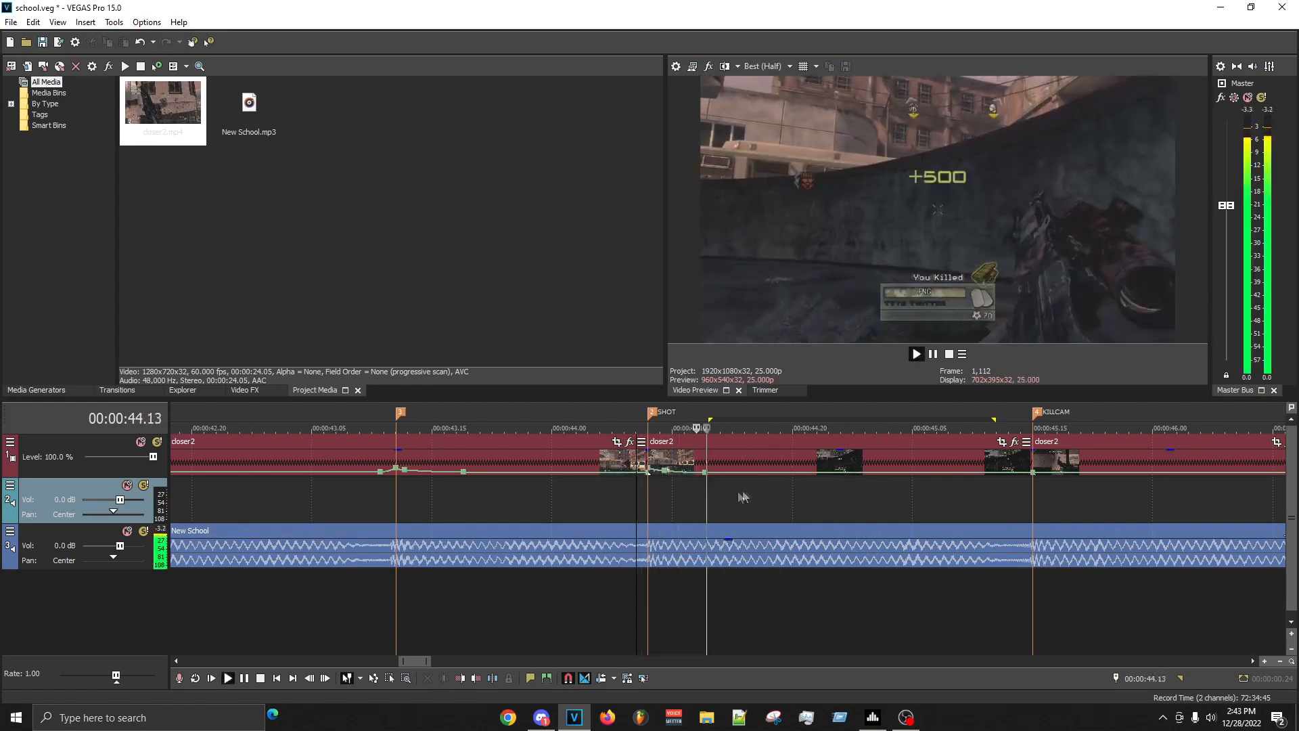
key(space)
key(Right)
key(Right)
key(Right)
key(Right)
key(Right)
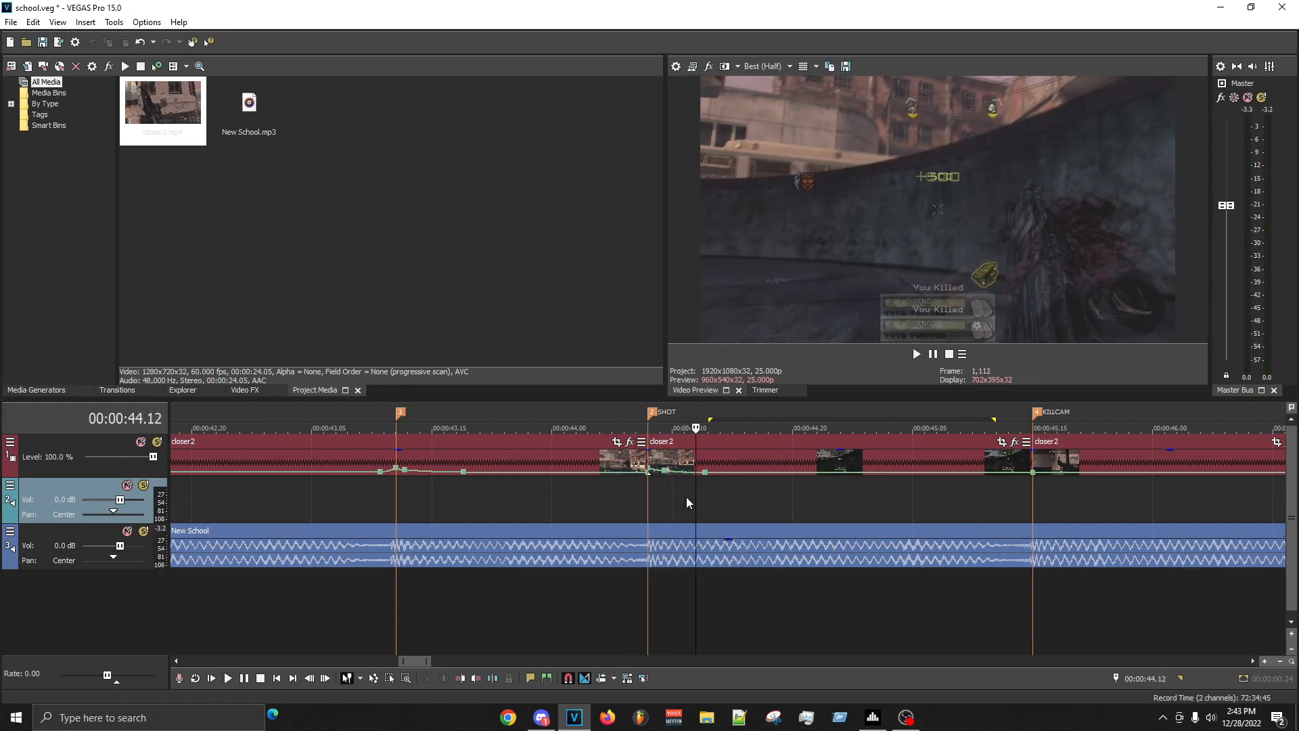
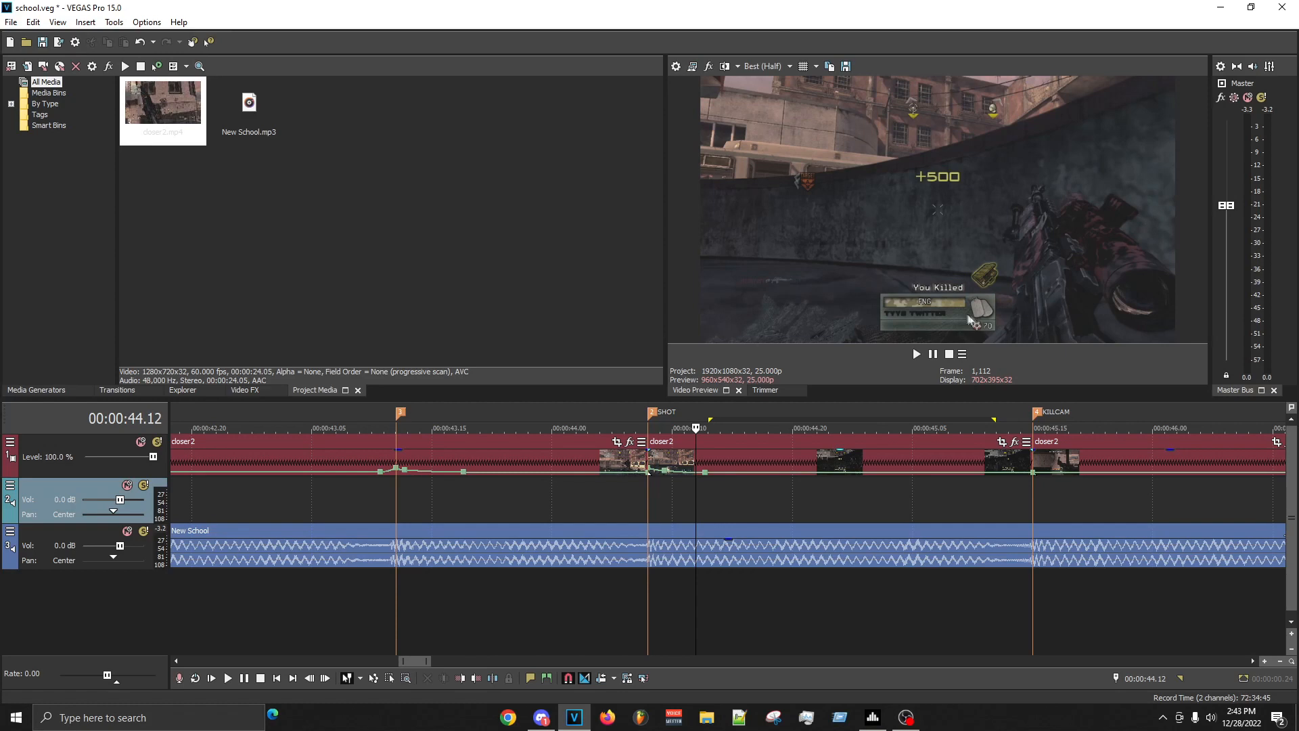
- Replay the KILLCAM SHOT section and examine the SHOT clip's frames between 00:00:44.10 and 00:00:44.18
scroll(871, 450, down, 3)
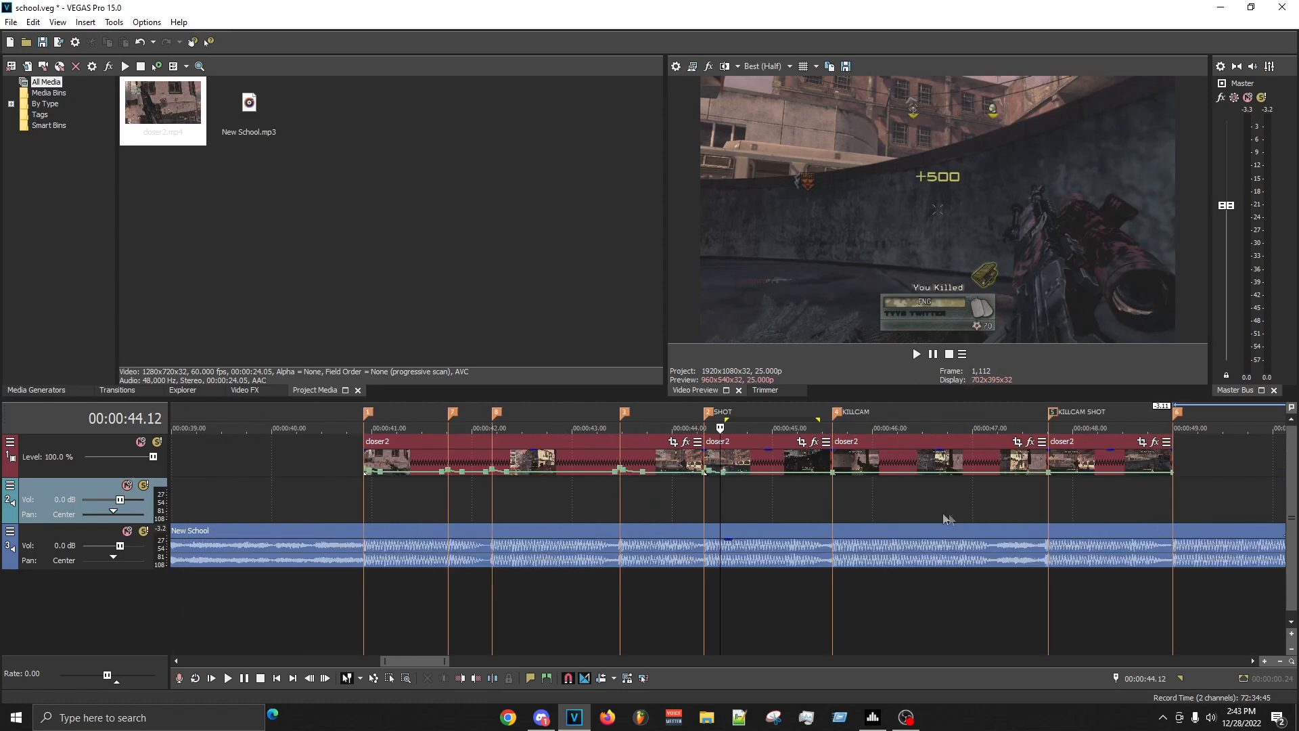
click(1054, 507)
key(space)
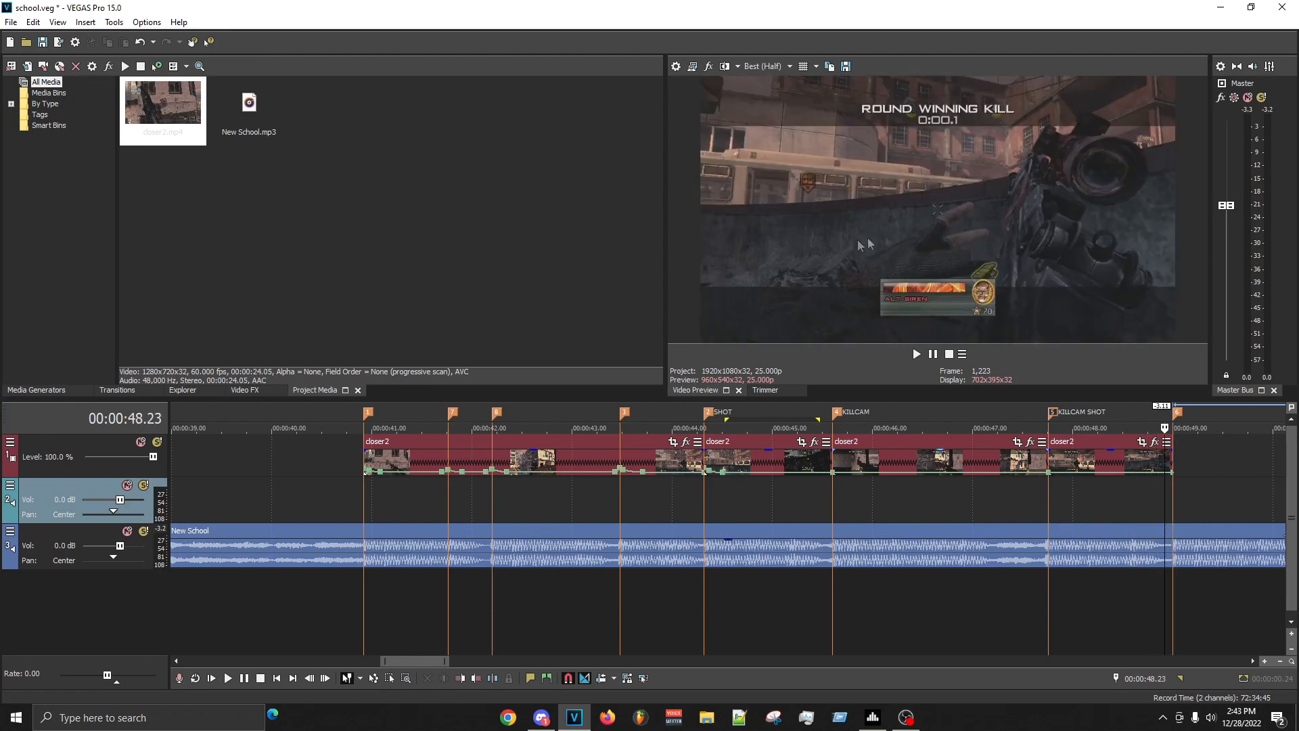
click(712, 490)
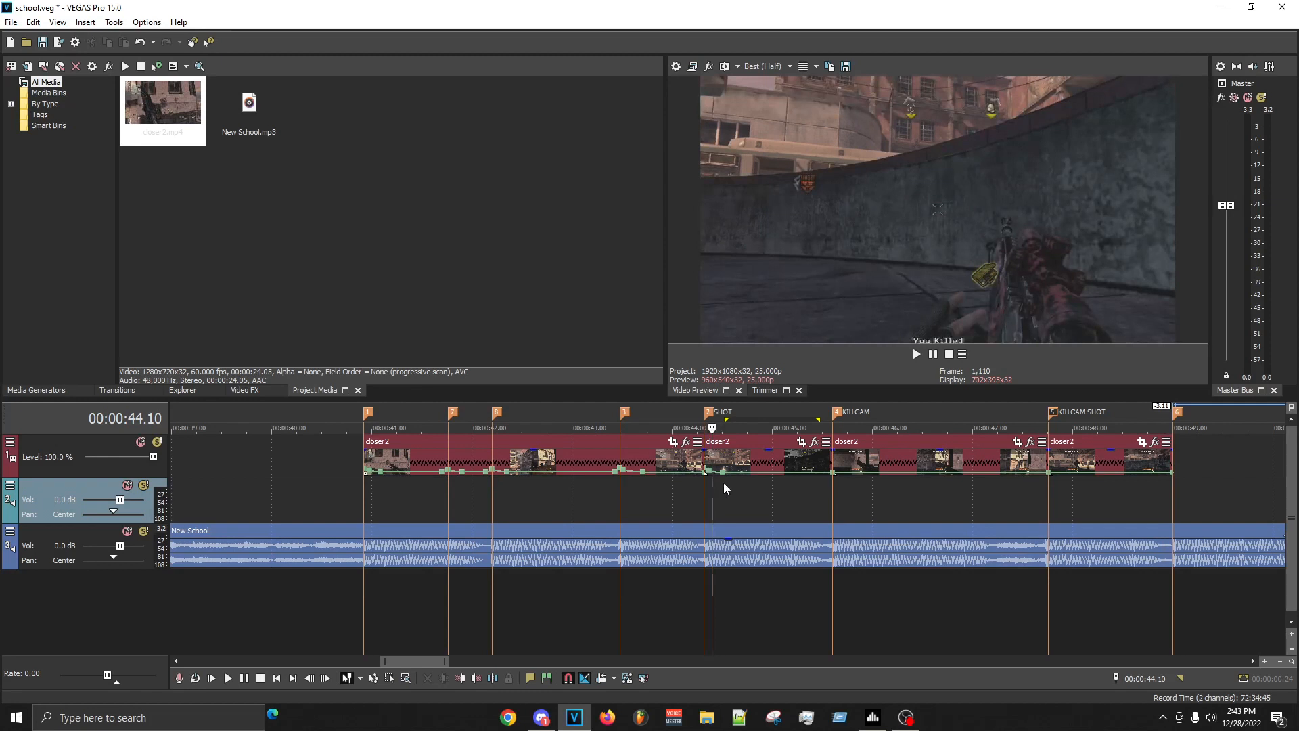
key(Right)
key(Right)
key(Right)
key(Right)
key(Right)
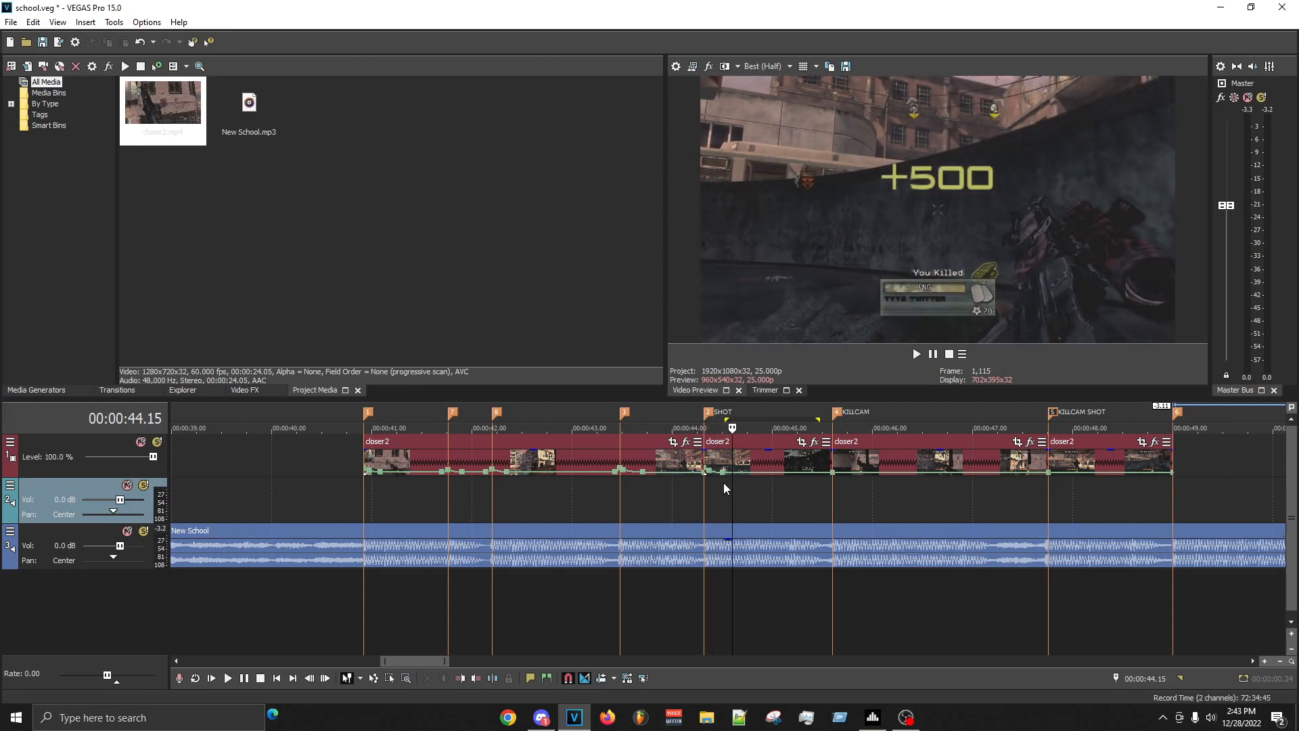
key(Right)
key(Right)
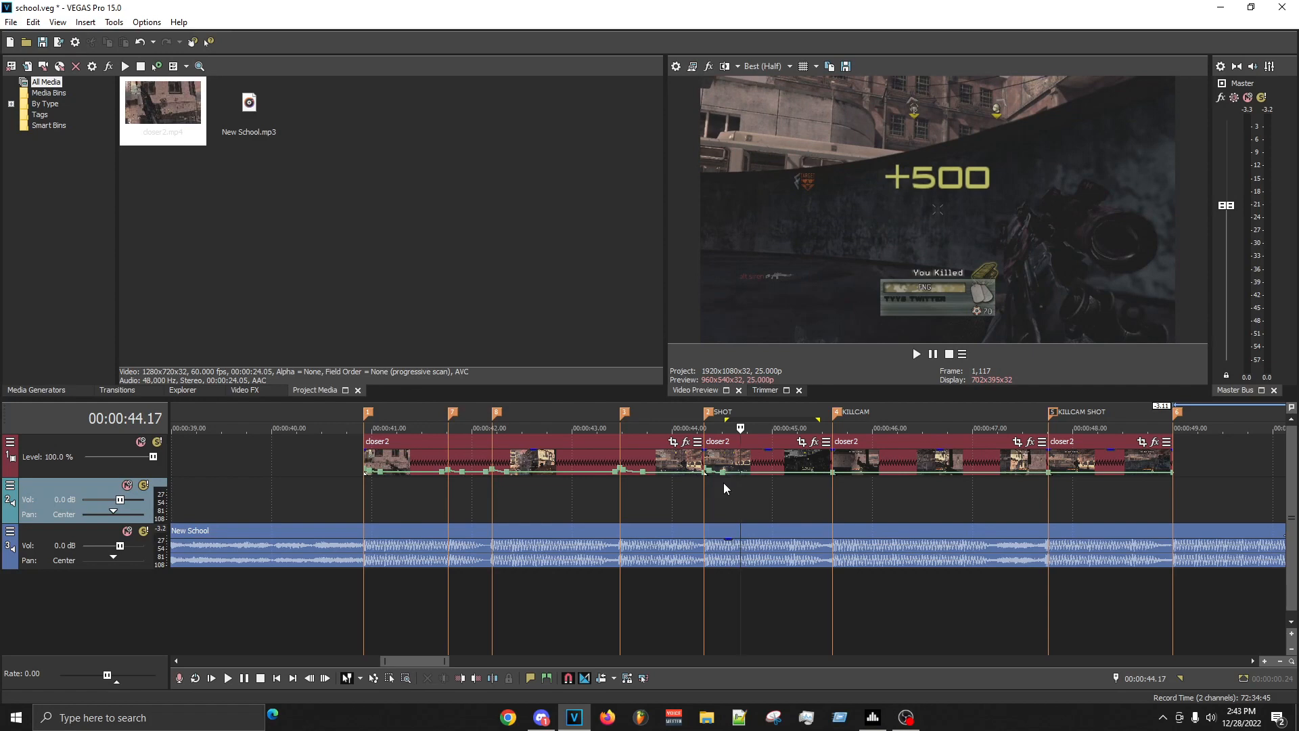
key(Right)
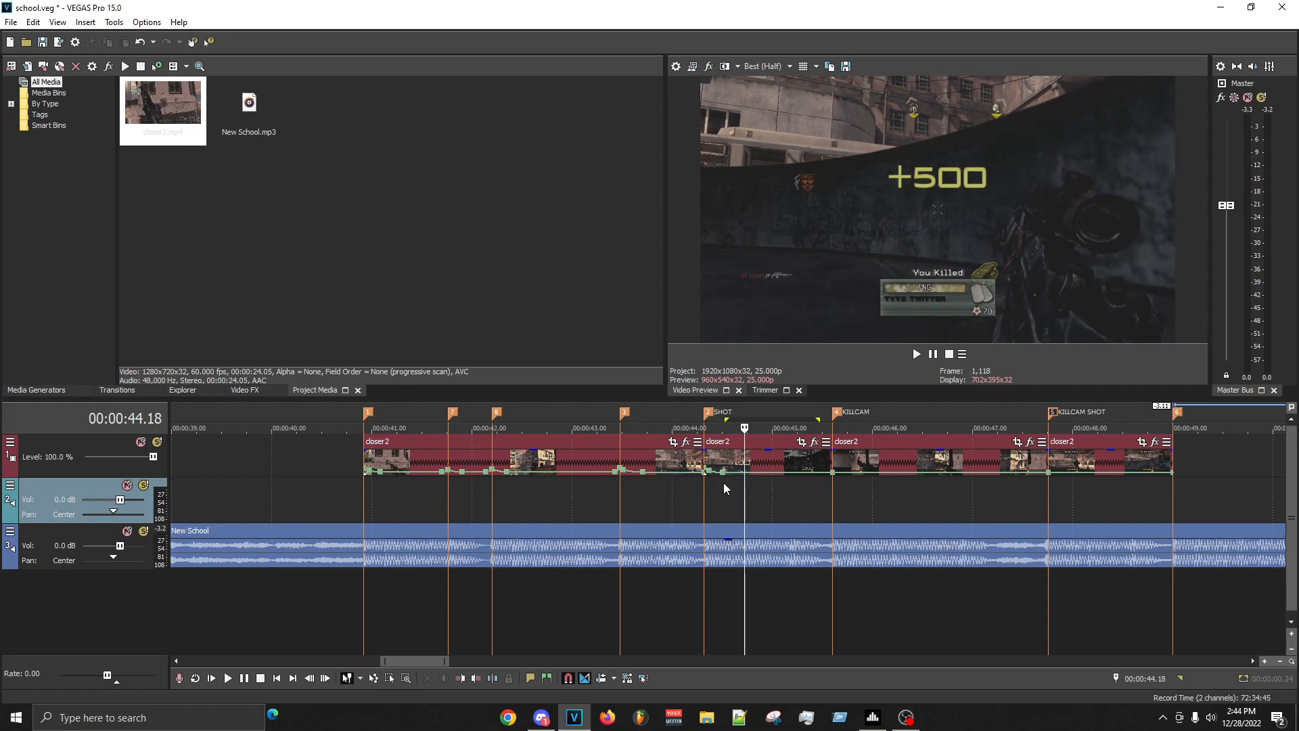
- Add a velocity point at 00:00:44.14 in the SHOT clip and delete the one at 00:00:44.13
scroll(735, 542, up, 3)
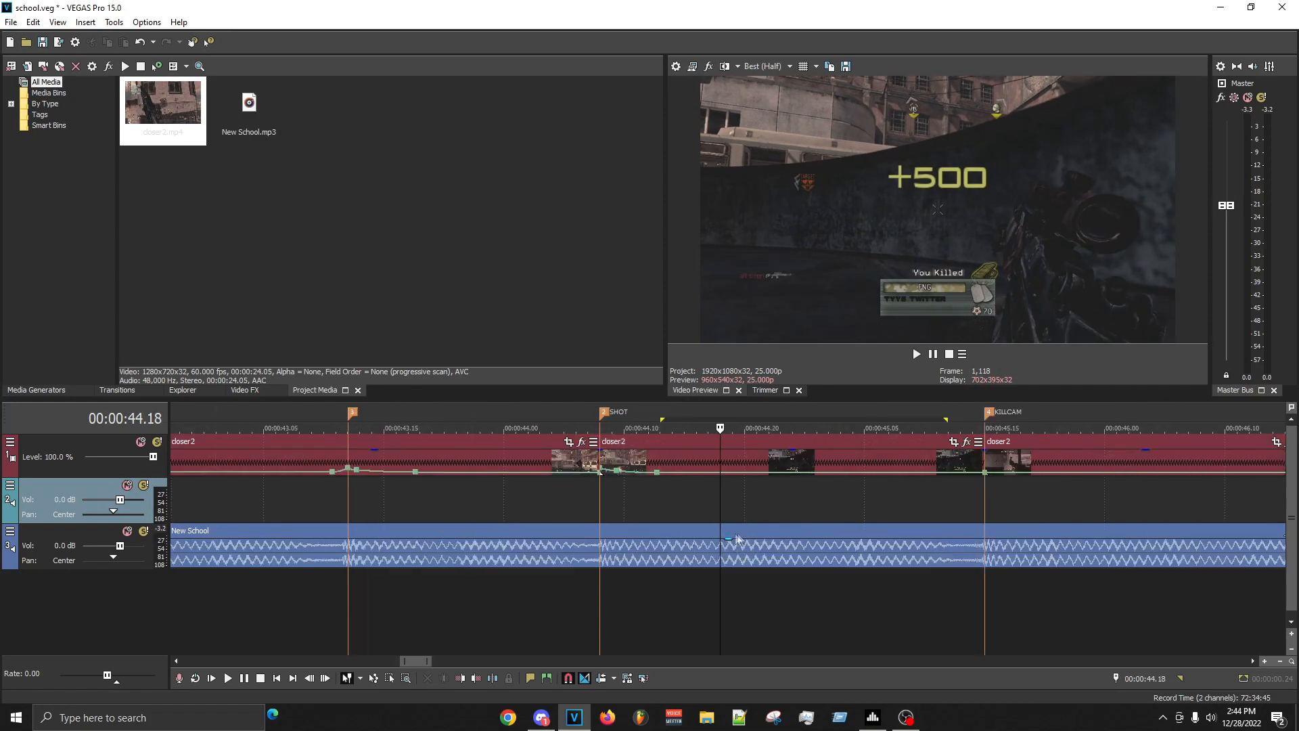
click(678, 482)
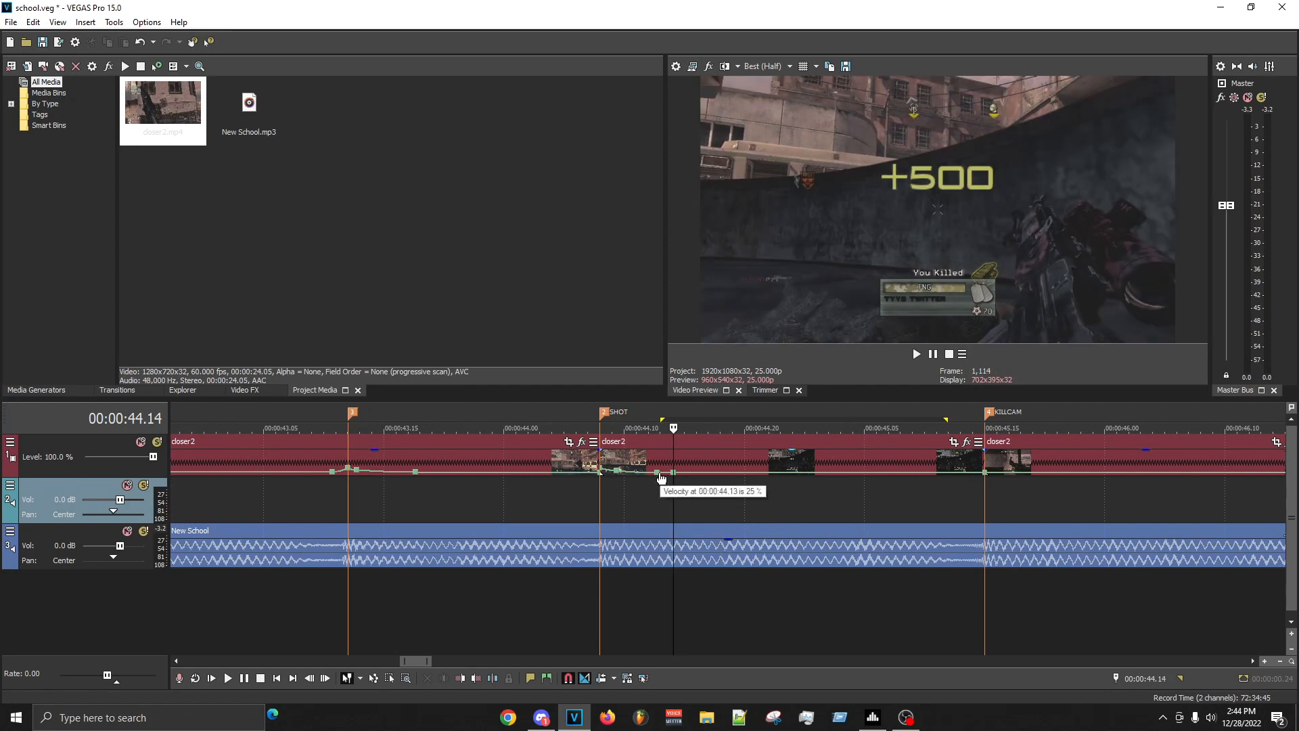
right_click(661, 478)
click(704, 315)
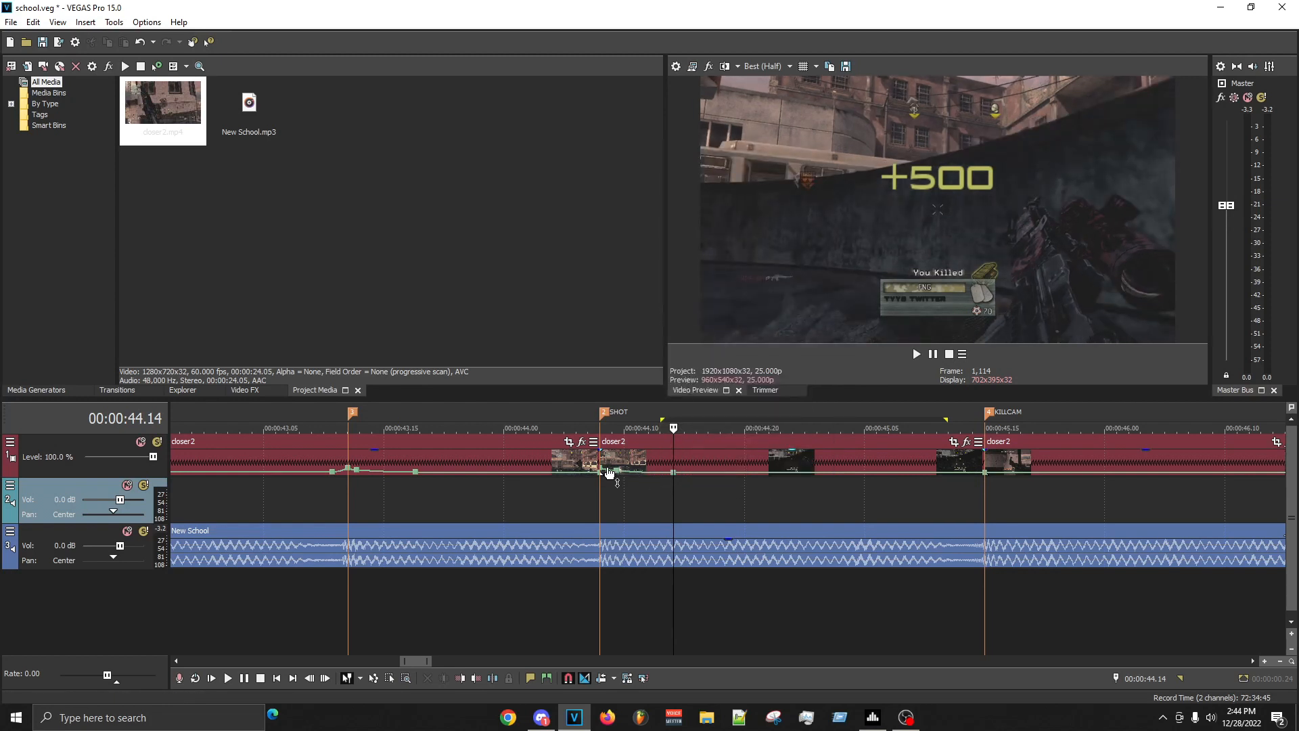
- Raise the SHOT clip's velocity point at 00:00:44.08 to 450 % and open the fade options for the segment before 00:00:44.14
mouse_move(609, 474)
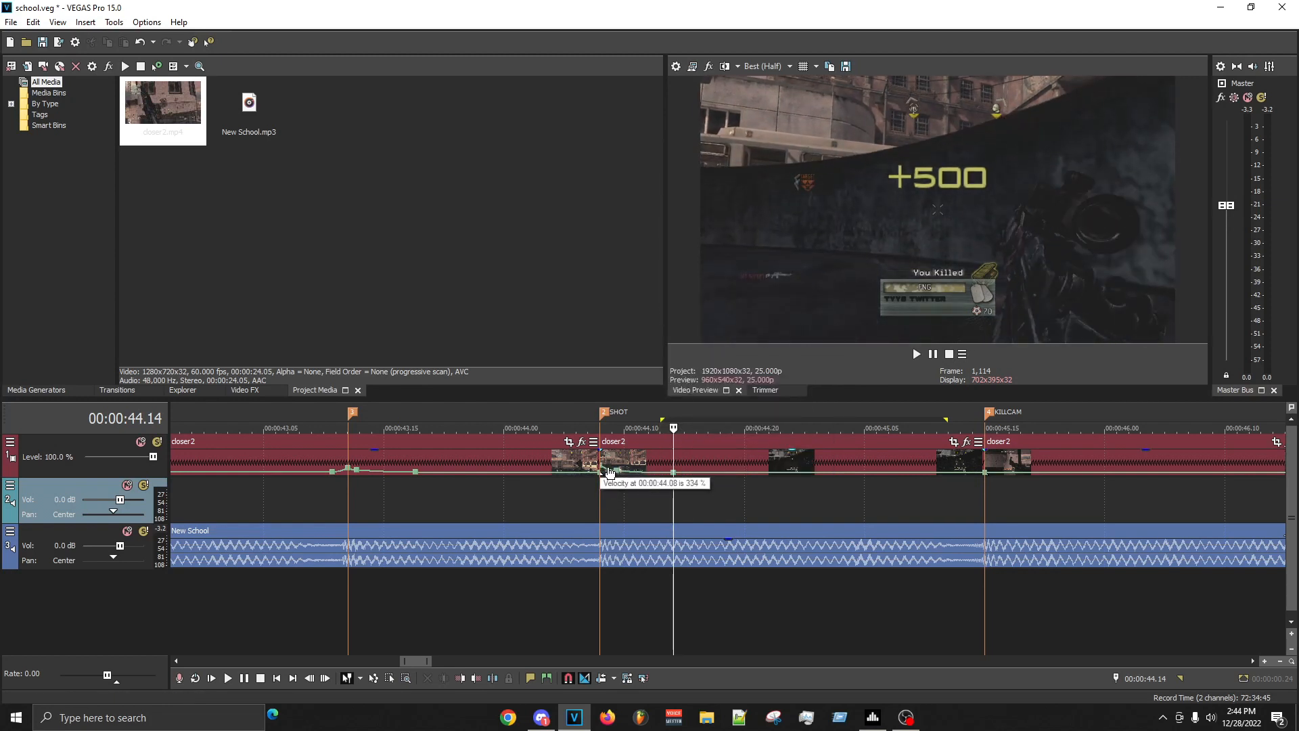
drag(610, 468, 608, 466)
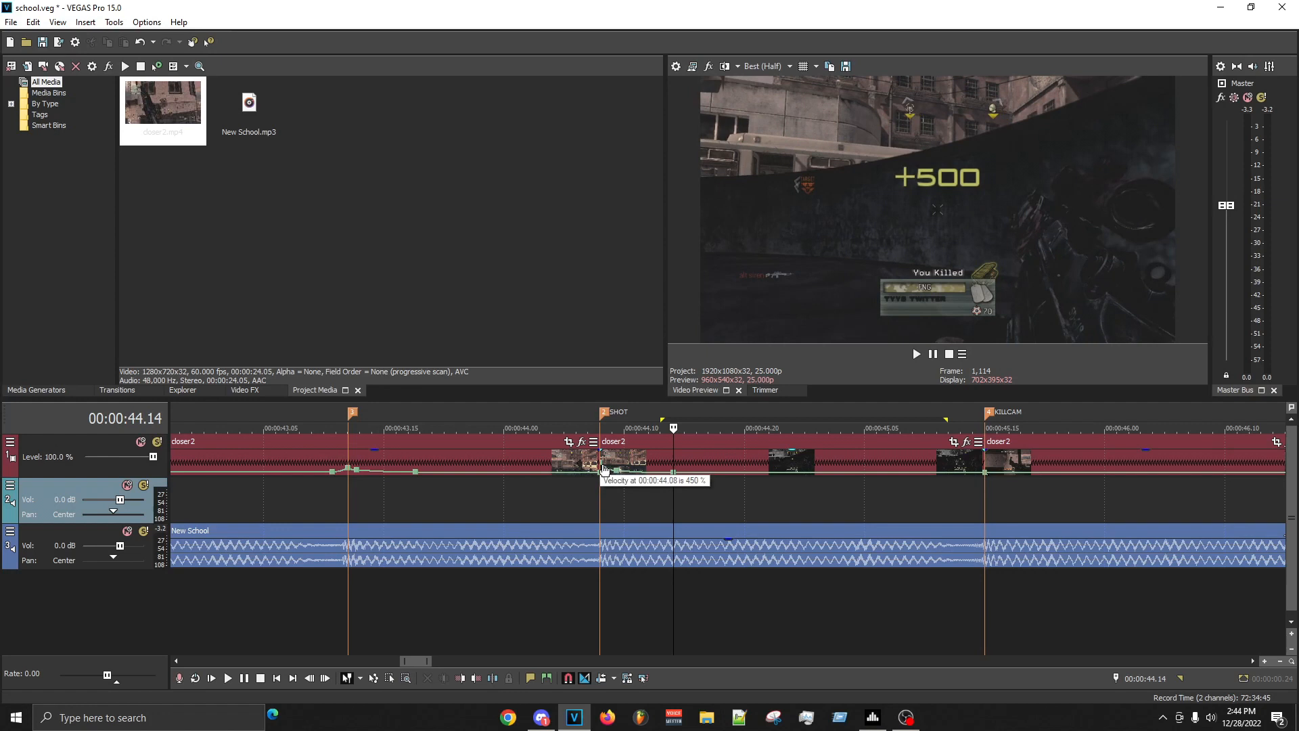
right_click(639, 473)
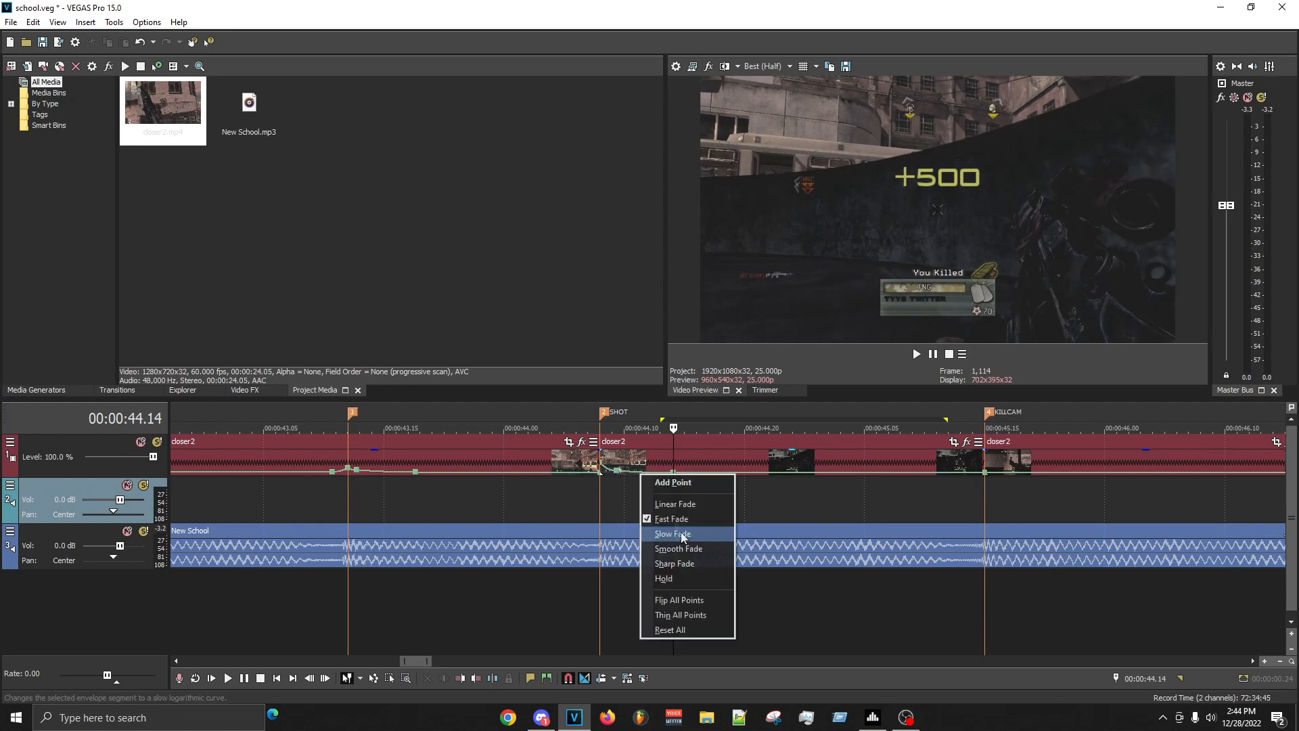
- Check the SHOT clip's frames up to 00:00:44.19 and replay the clip from 00:00:44.07
click(613, 502)
click(720, 490)
click(757, 496)
click(698, 502)
click(730, 500)
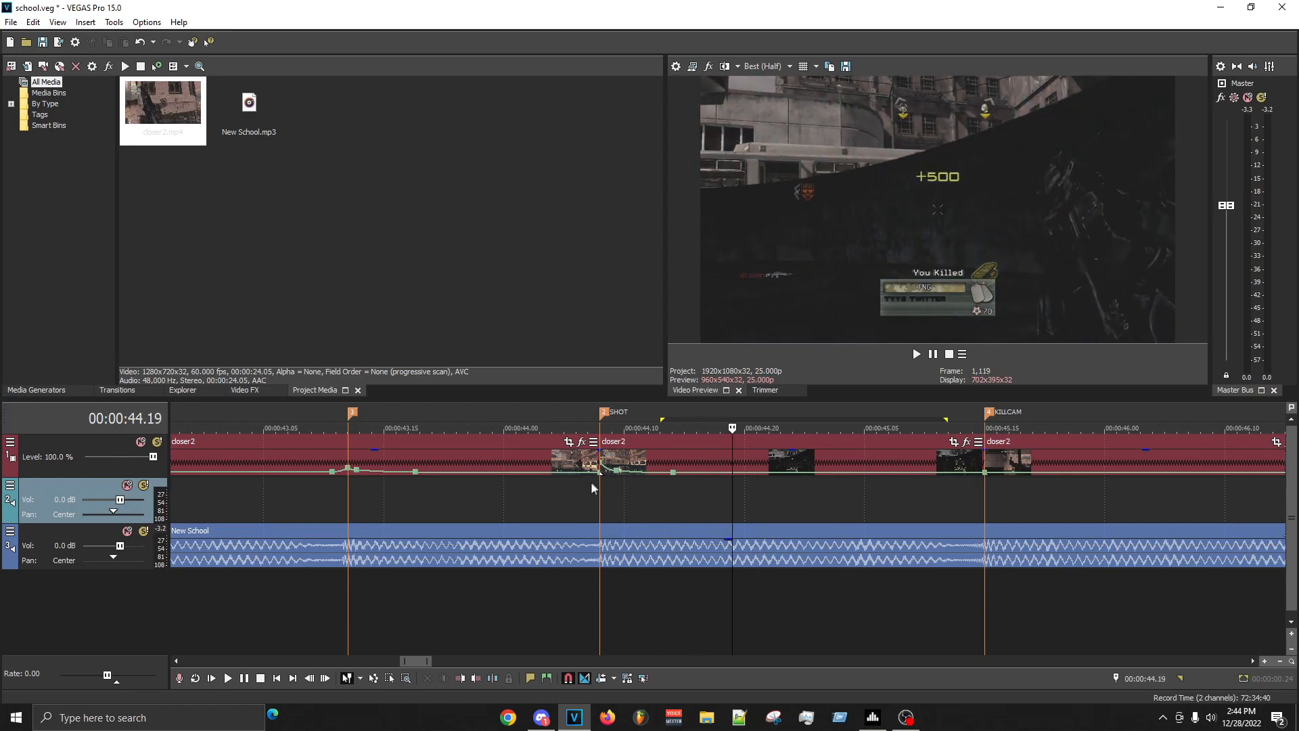
drag(589, 497, 994, 501)
key(space)
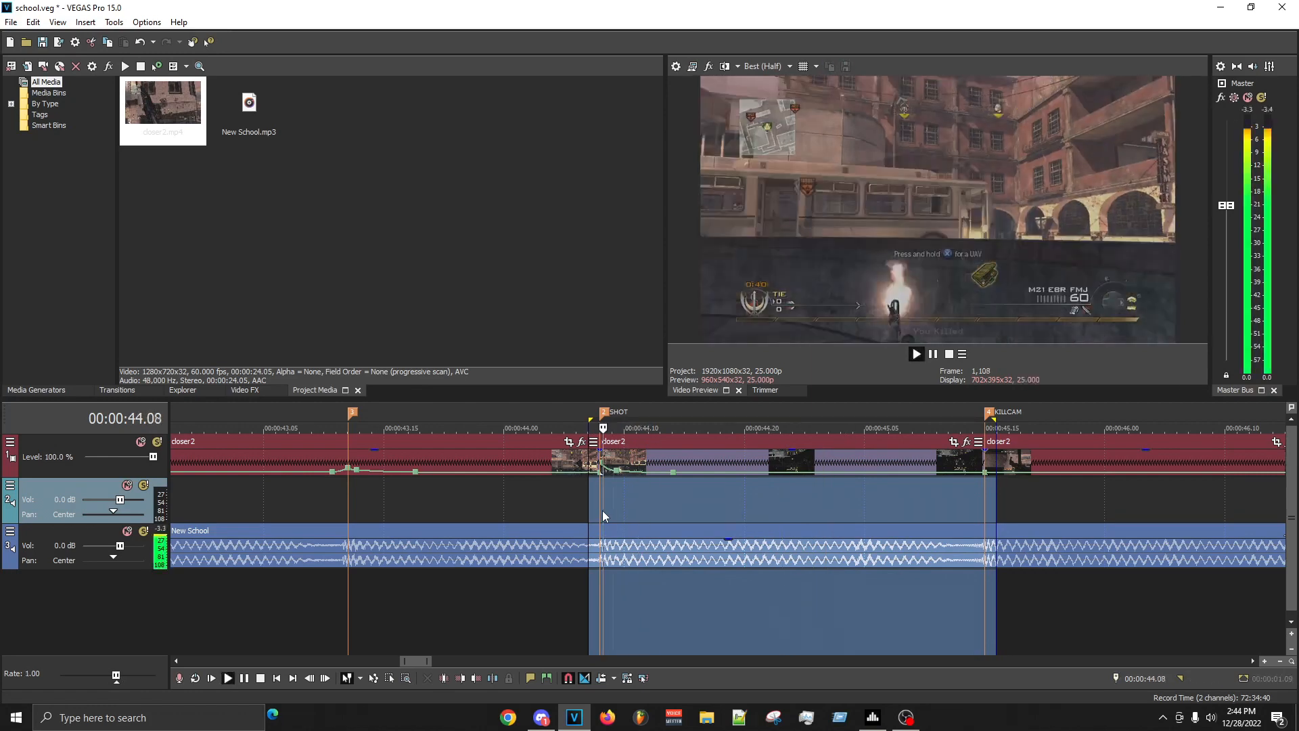
key(space)
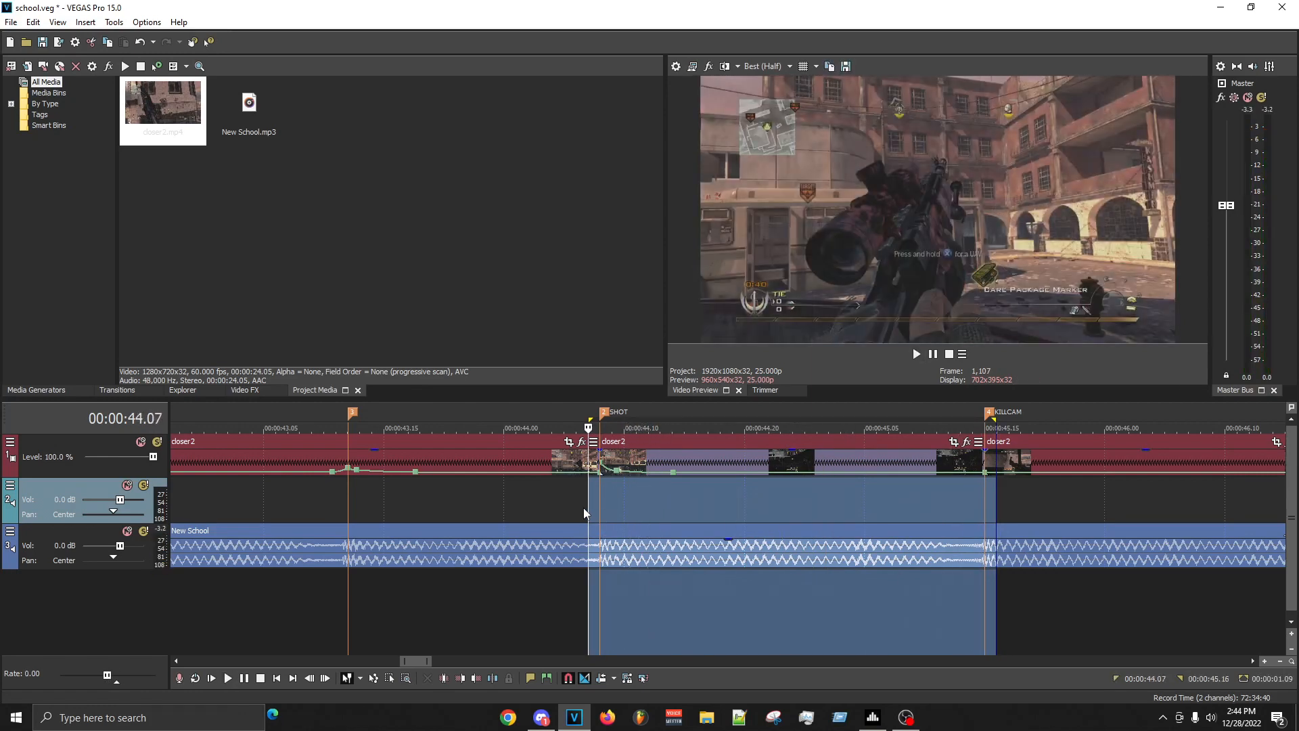
click(586, 506)
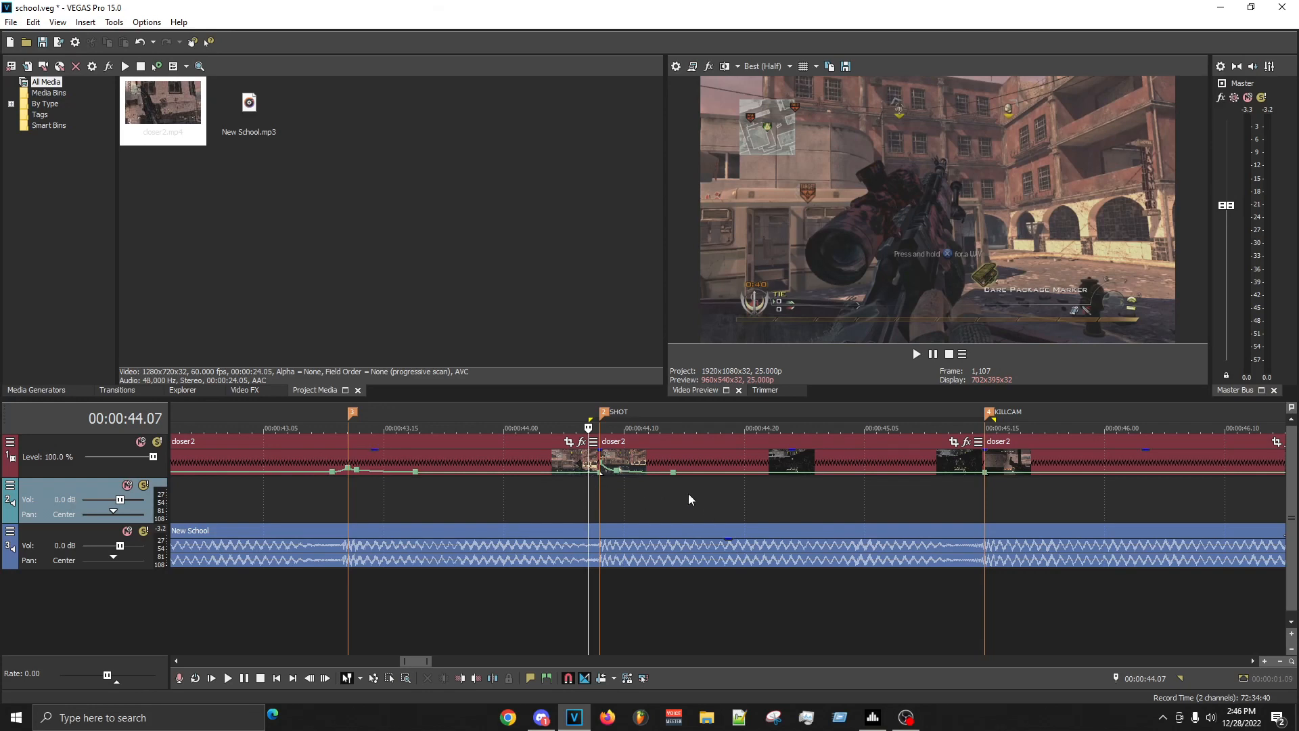
- Replay from before the SHOT marker to just past the KILLCAM marker, and again from the SHOT marker
click(720, 493)
drag(540, 501, 1046, 527)
key(space)
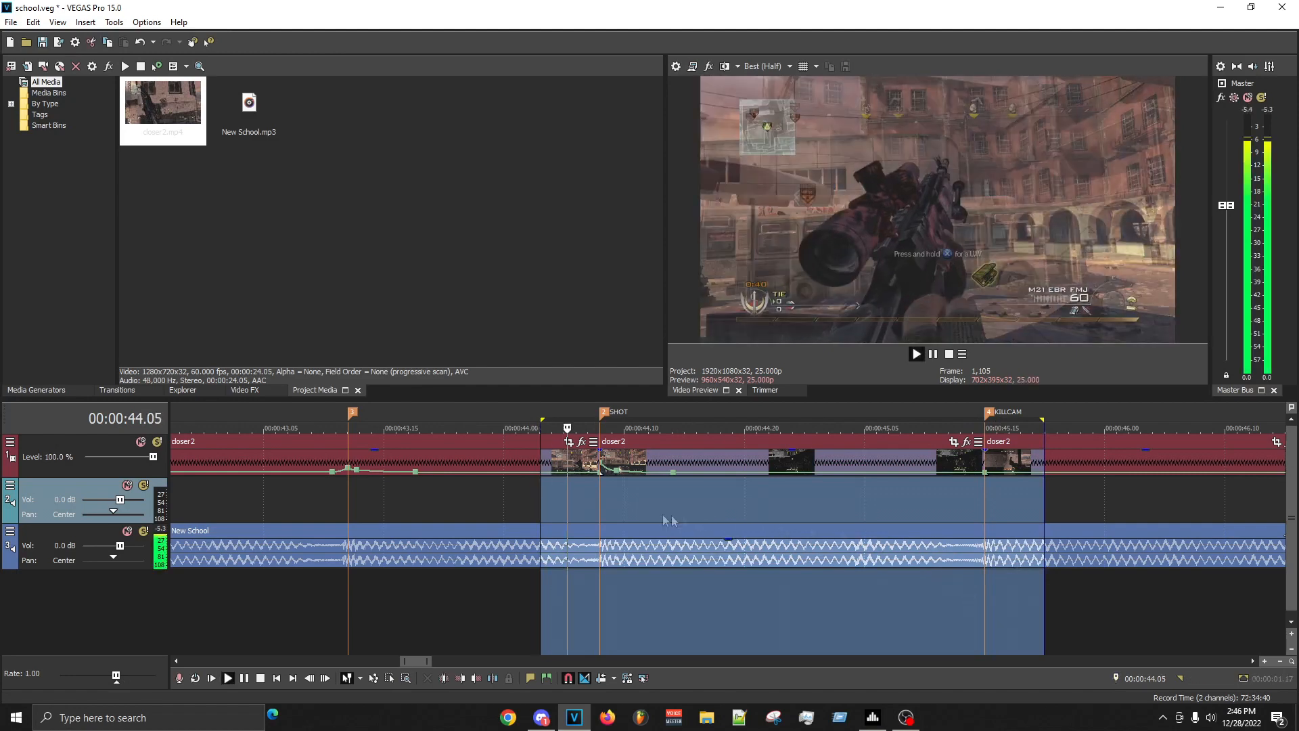
click(606, 498)
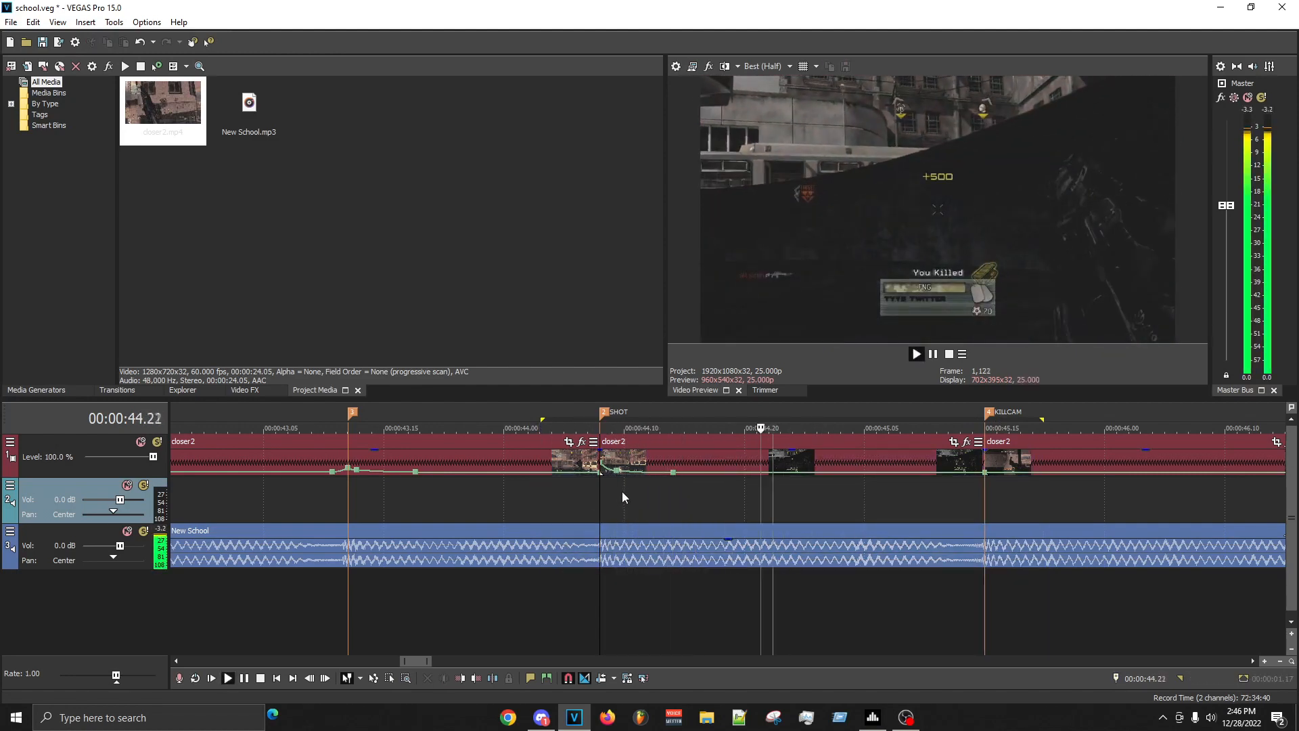
key(space)
key(space)
key(space)
key(space)
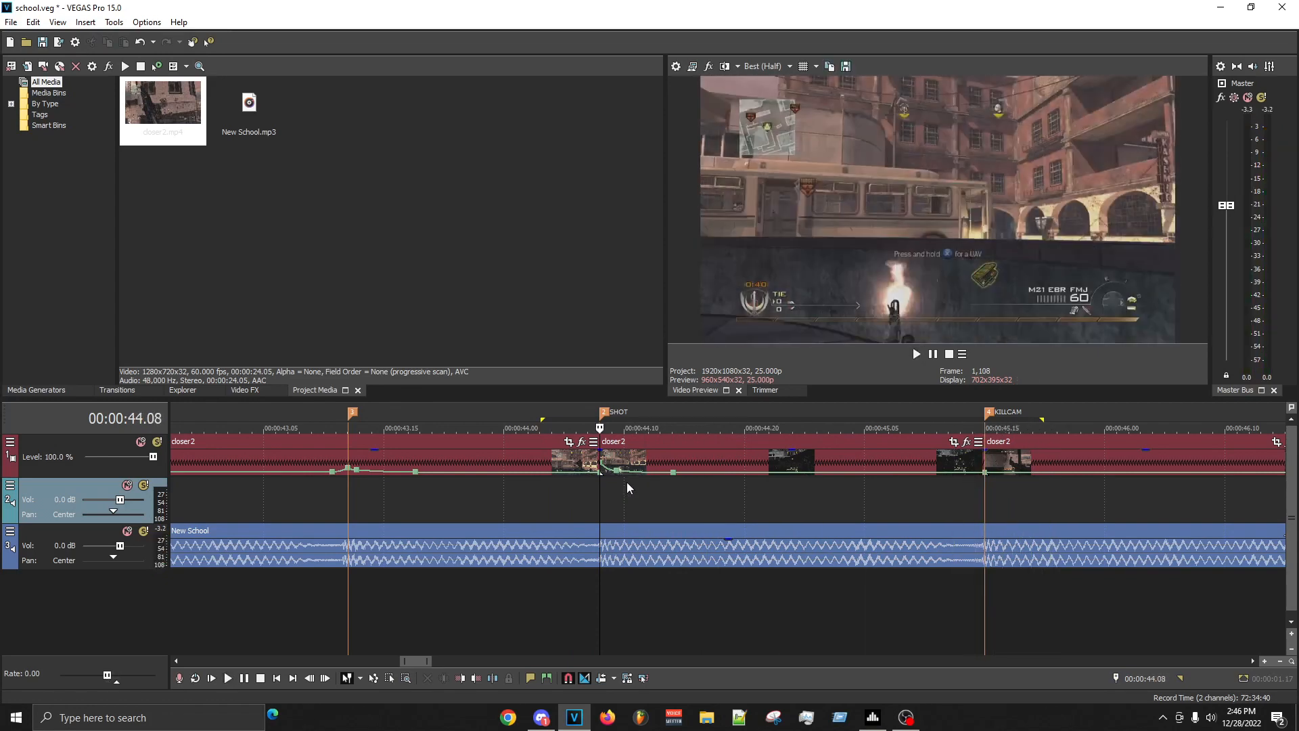
key(space)
- Examine the SHOT clip frame by frame between 00:00:44.11 and 00:00:44.15 and replay its slowdown
click(674, 495)
click(687, 493)
click(710, 492)
click(720, 491)
click(733, 490)
click(606, 491)
key(space)
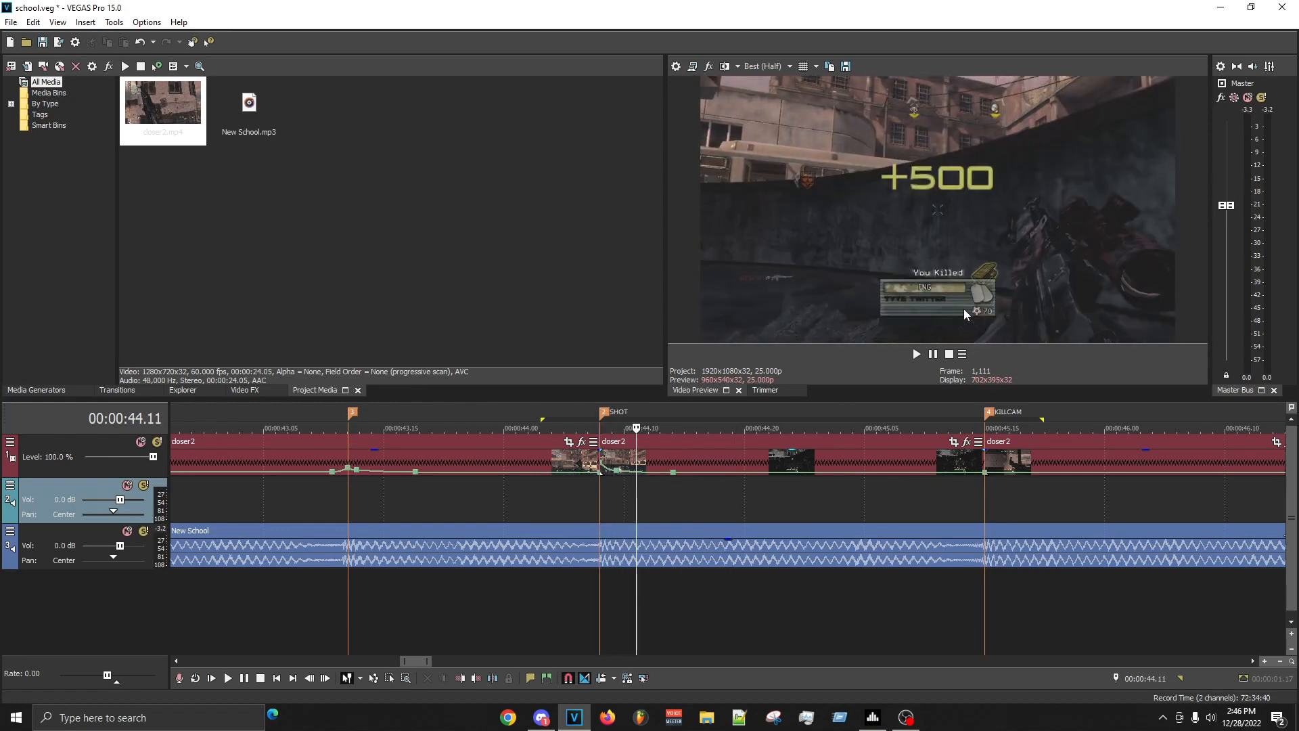
key(Right)
key(Right)
key(Right)
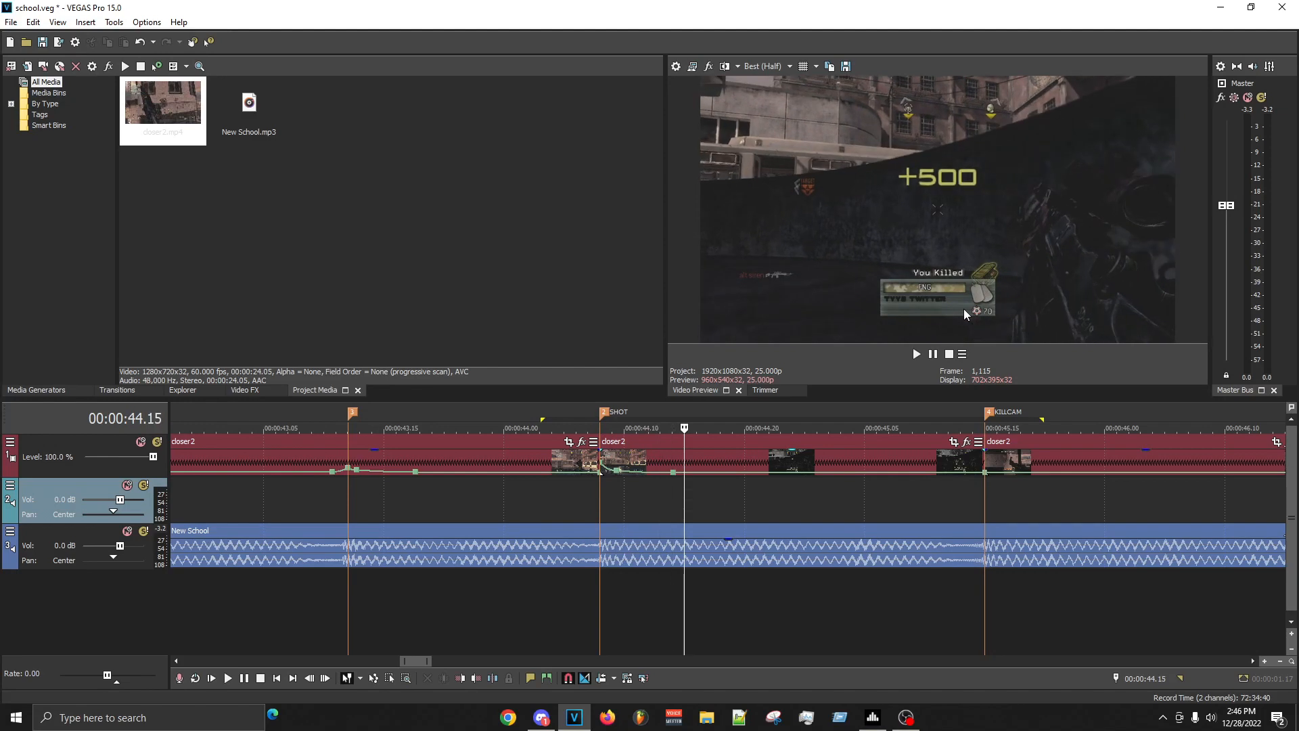
key(Left)
key(Left)
key(Left)
key(Left)
key(Left)
key(Left)
key(Left)
key(Left)
key(Left)
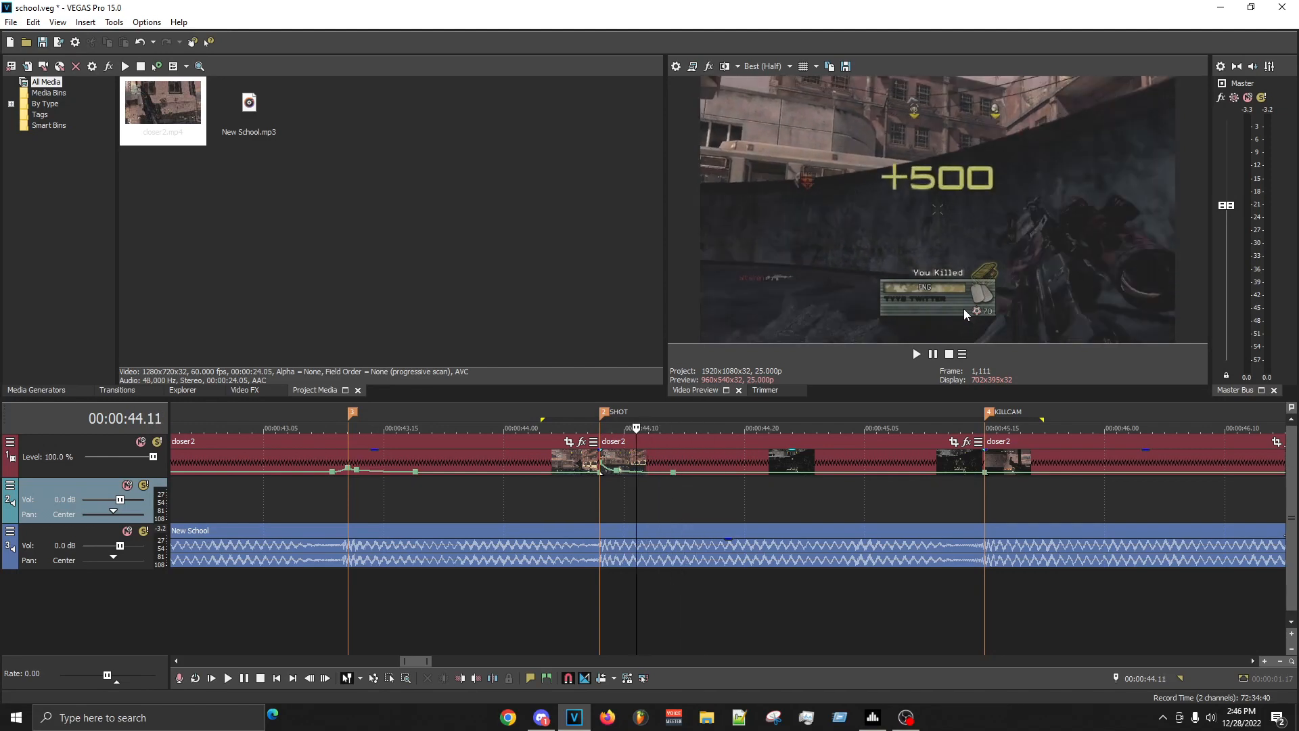
key(Left)
key(space)
key(space)
key(space)
key(space)
- Find the Twixtor effect with the search text tw and apply its bruh preset to the SHOT clip
click(693, 460)
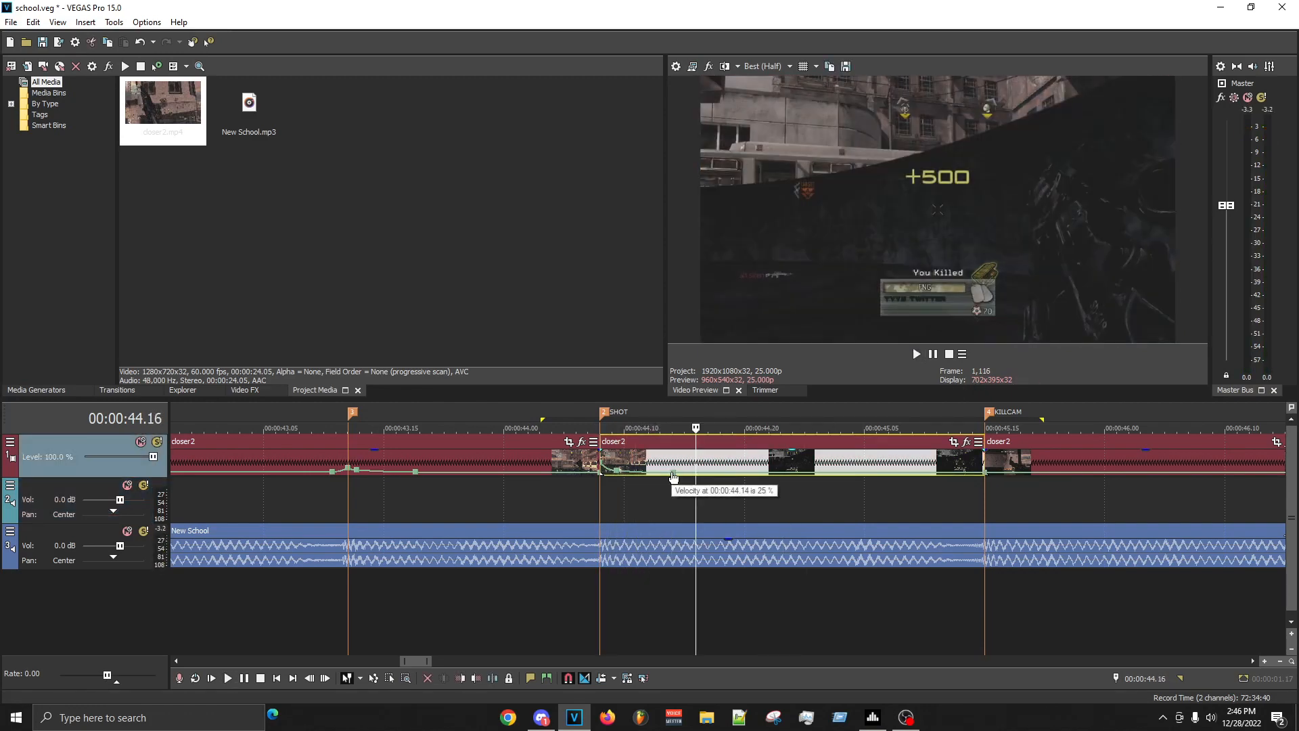
click(244, 389)
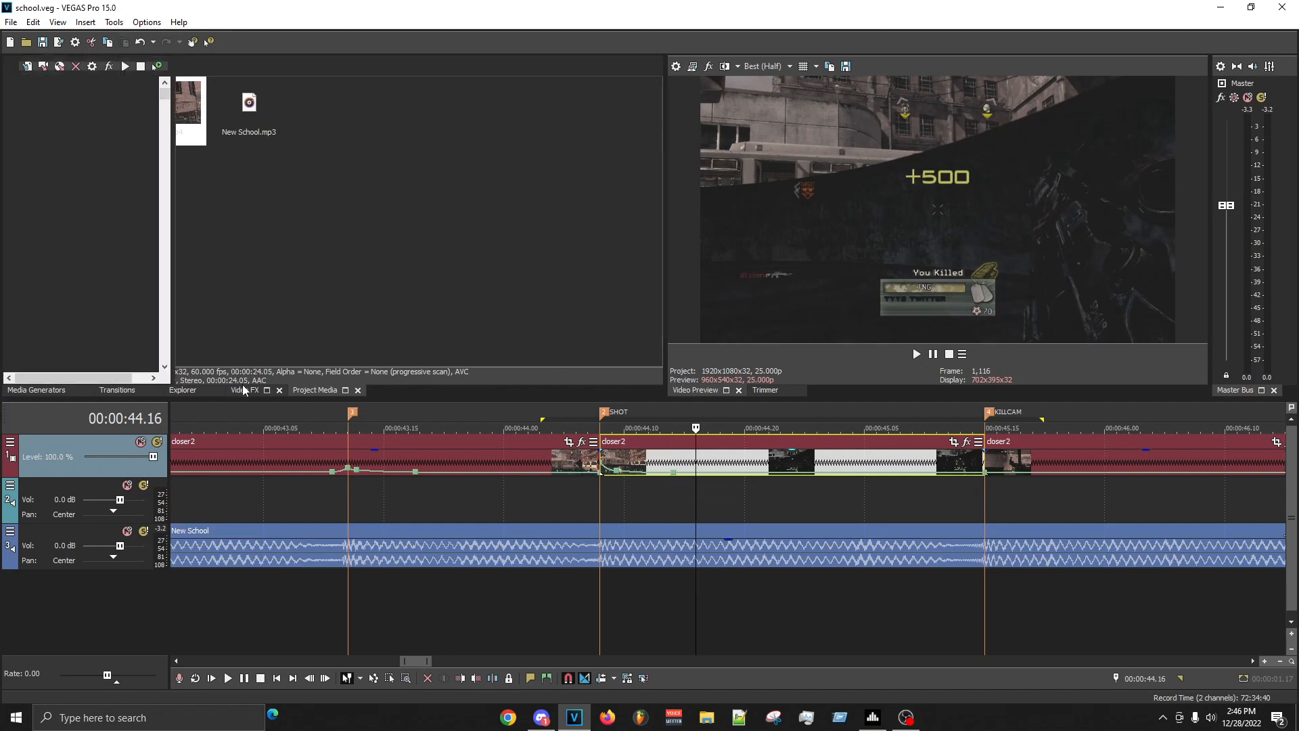
click(107, 68)
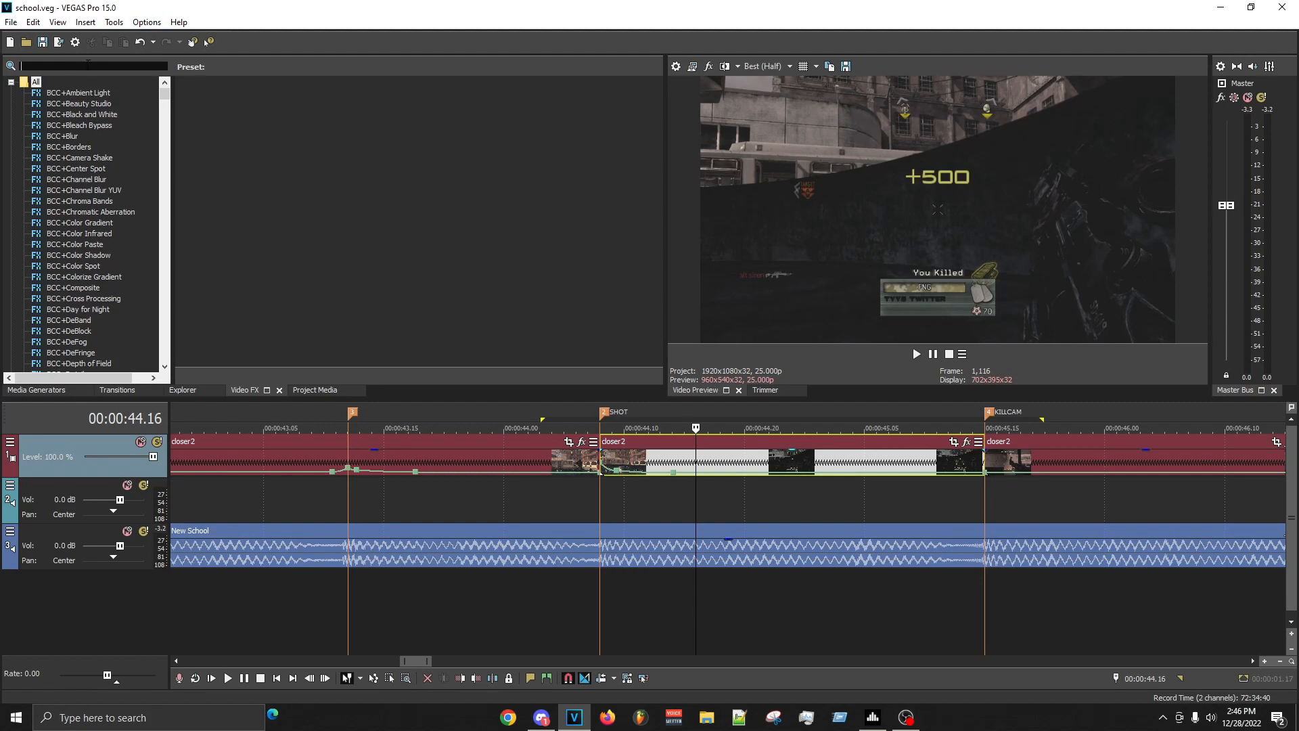
text(tw)
click(57, 147)
drag(276, 117, 715, 454)
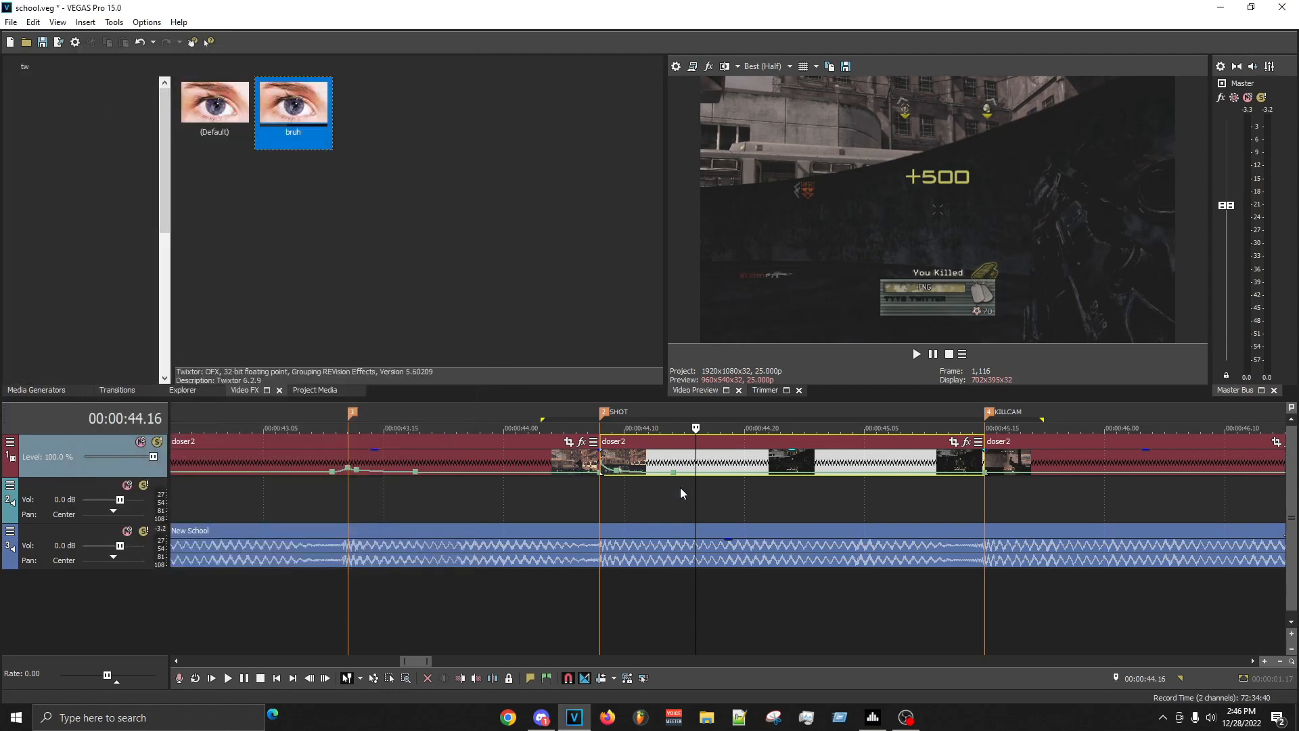
- Delete the velocity point at the KILLCAM marker and open the SHOT clip's Twixtor settings
click(681, 488)
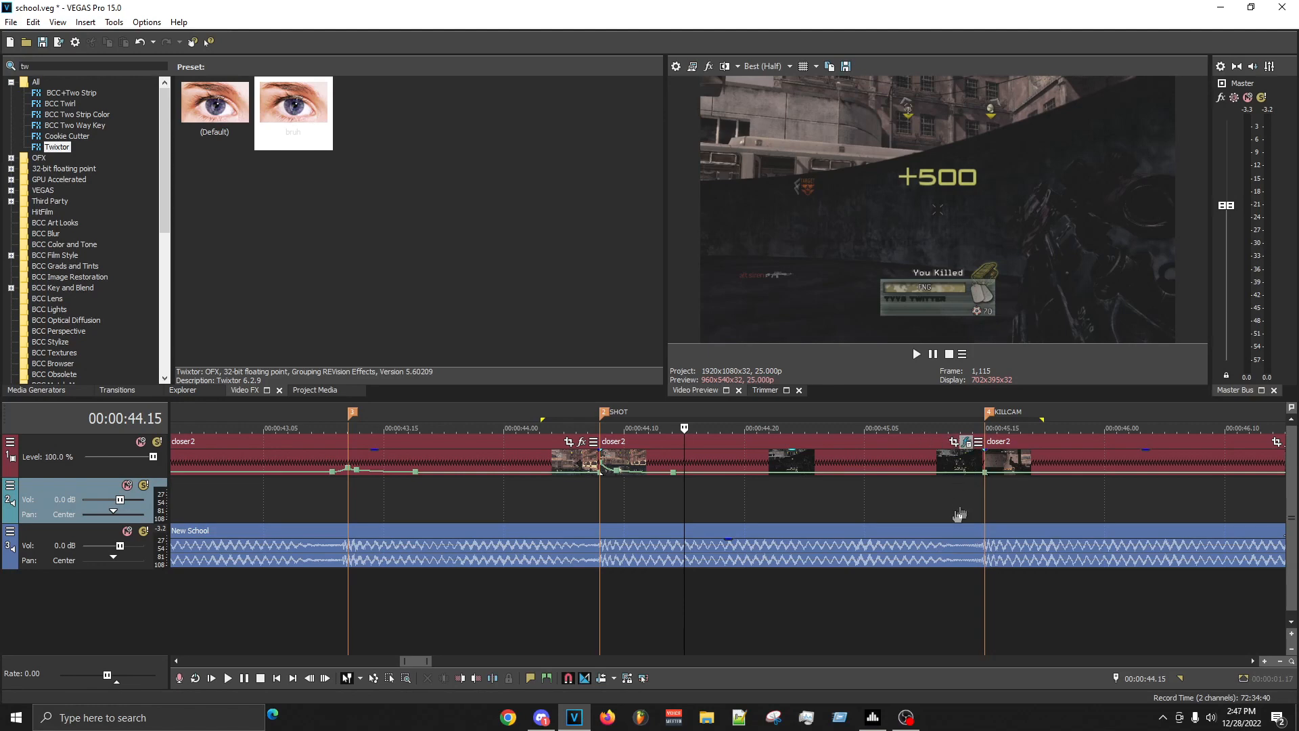
click(985, 473)
right_click(987, 476)
click(1015, 312)
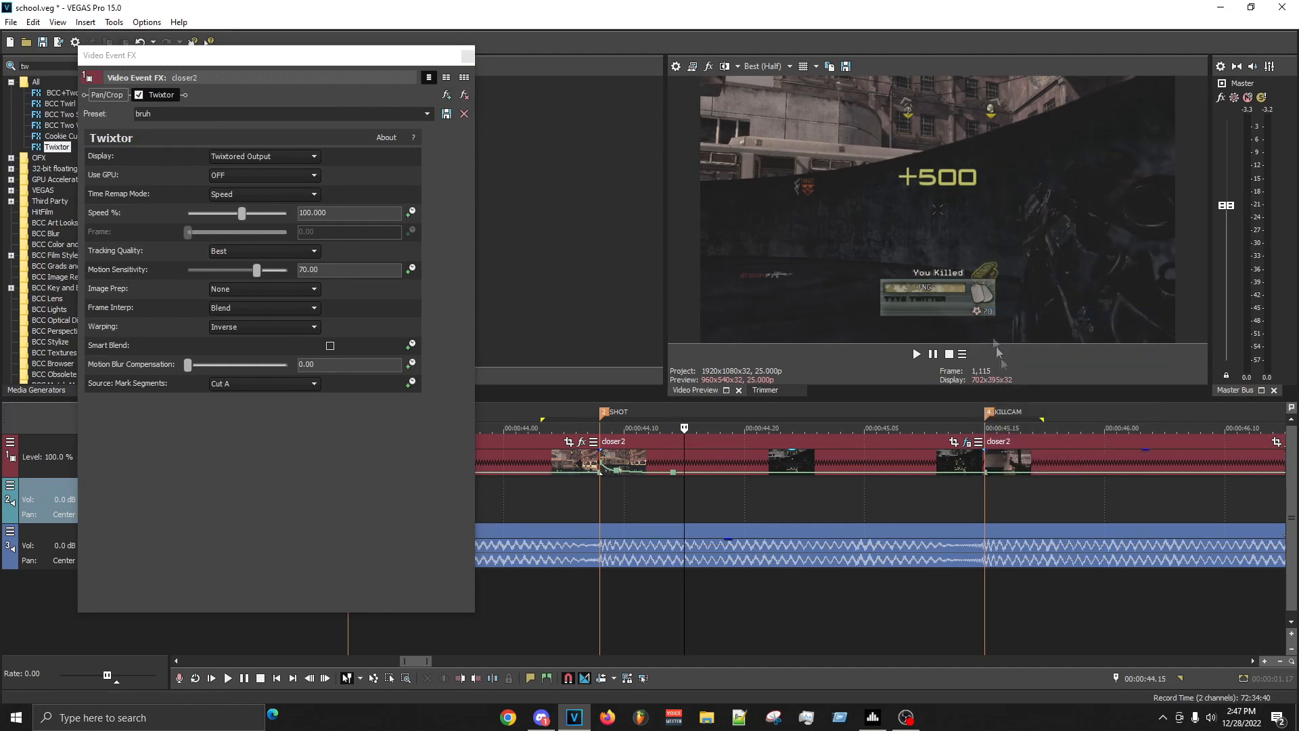
- Animate Twixtor's Speed % on the SHOT clip and add a keyframe at 00:00:44.16 on the timeline
click(699, 510)
click(708, 504)
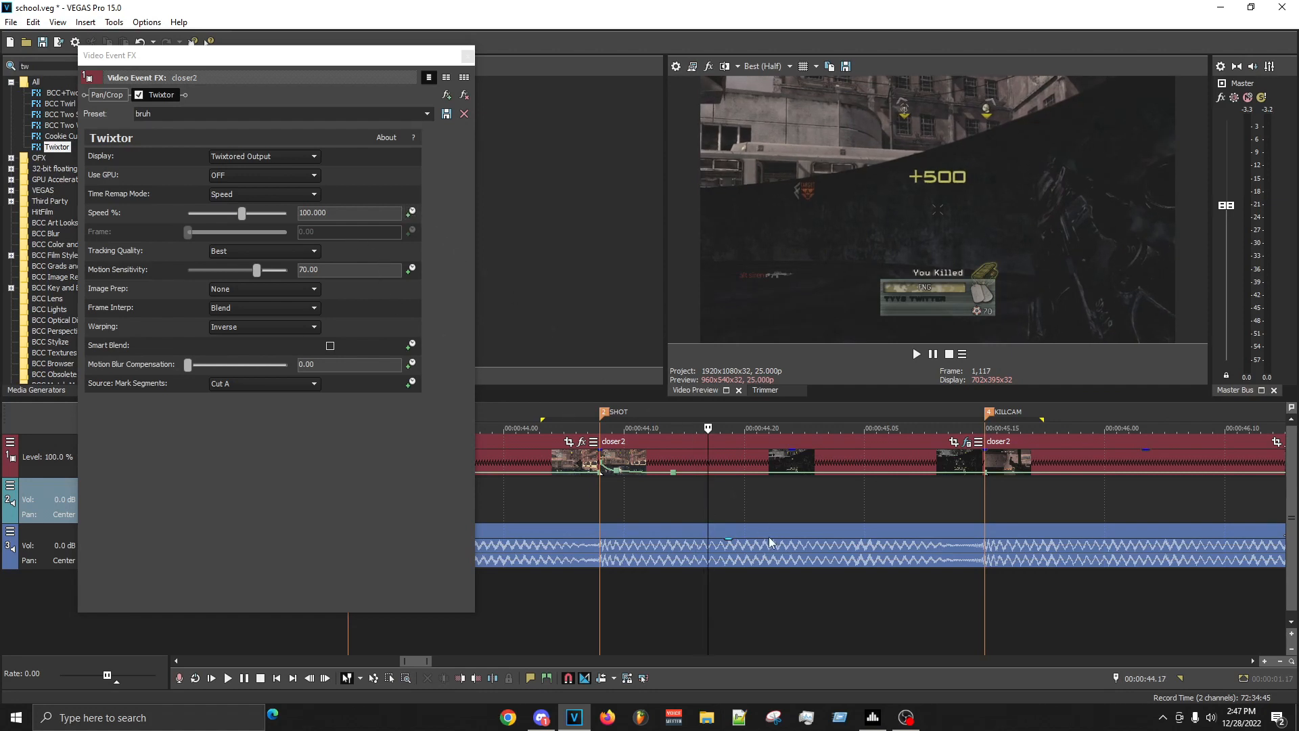
click(701, 501)
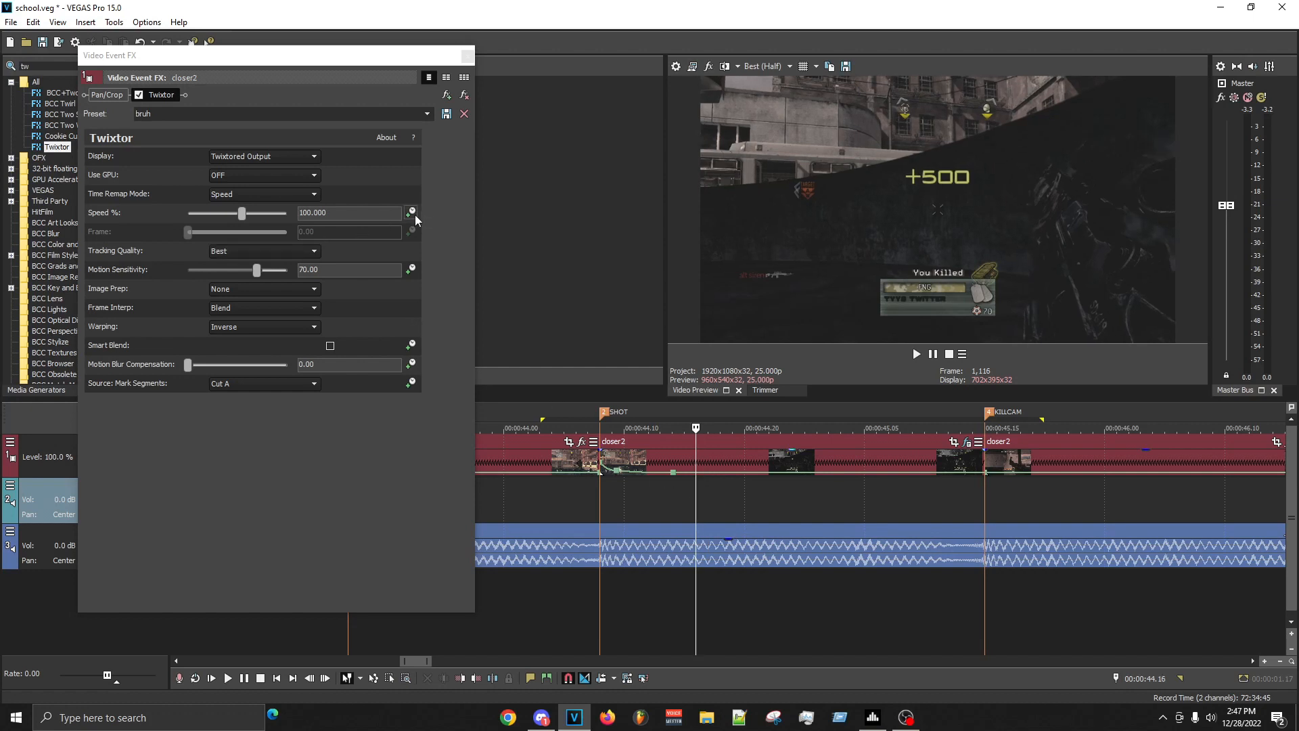
click(275, 601)
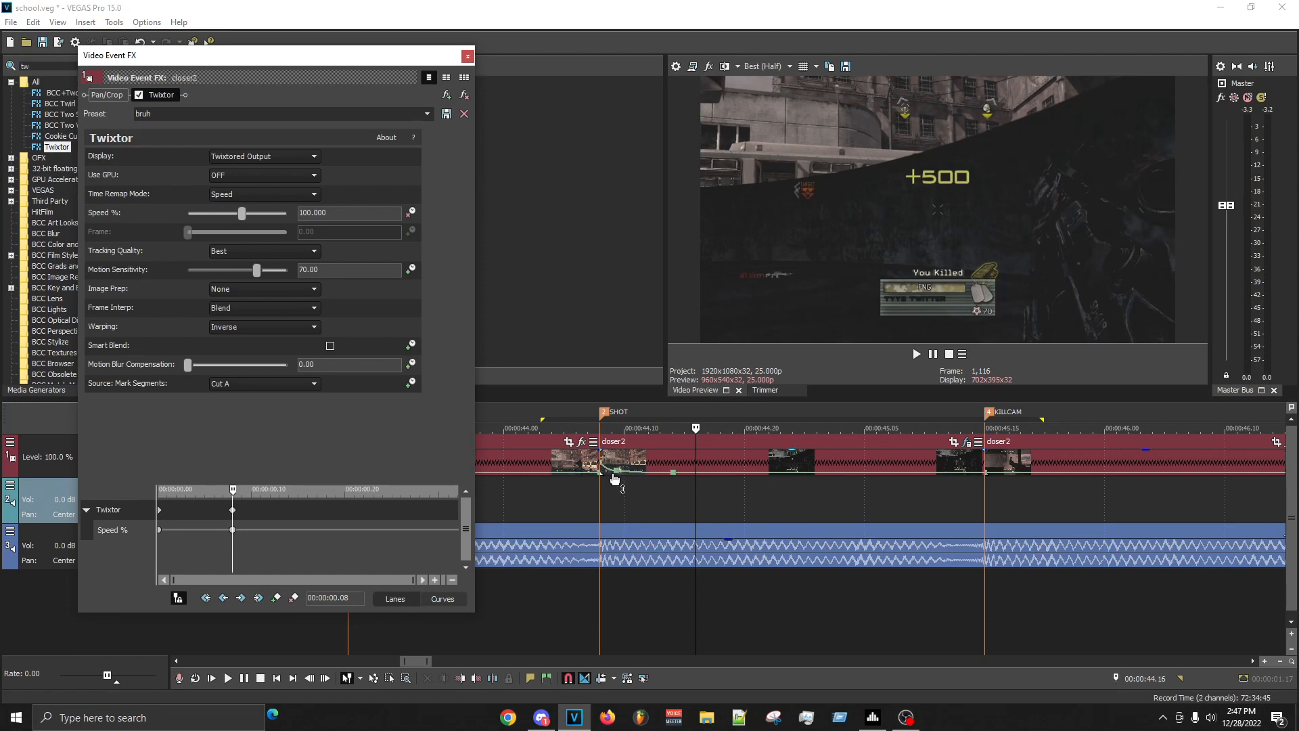
- Mark the SHOT clip's stretch between 00:00:44.08 and 00:00:44.14 and examine the frames after it
drag(599, 501, 674, 493)
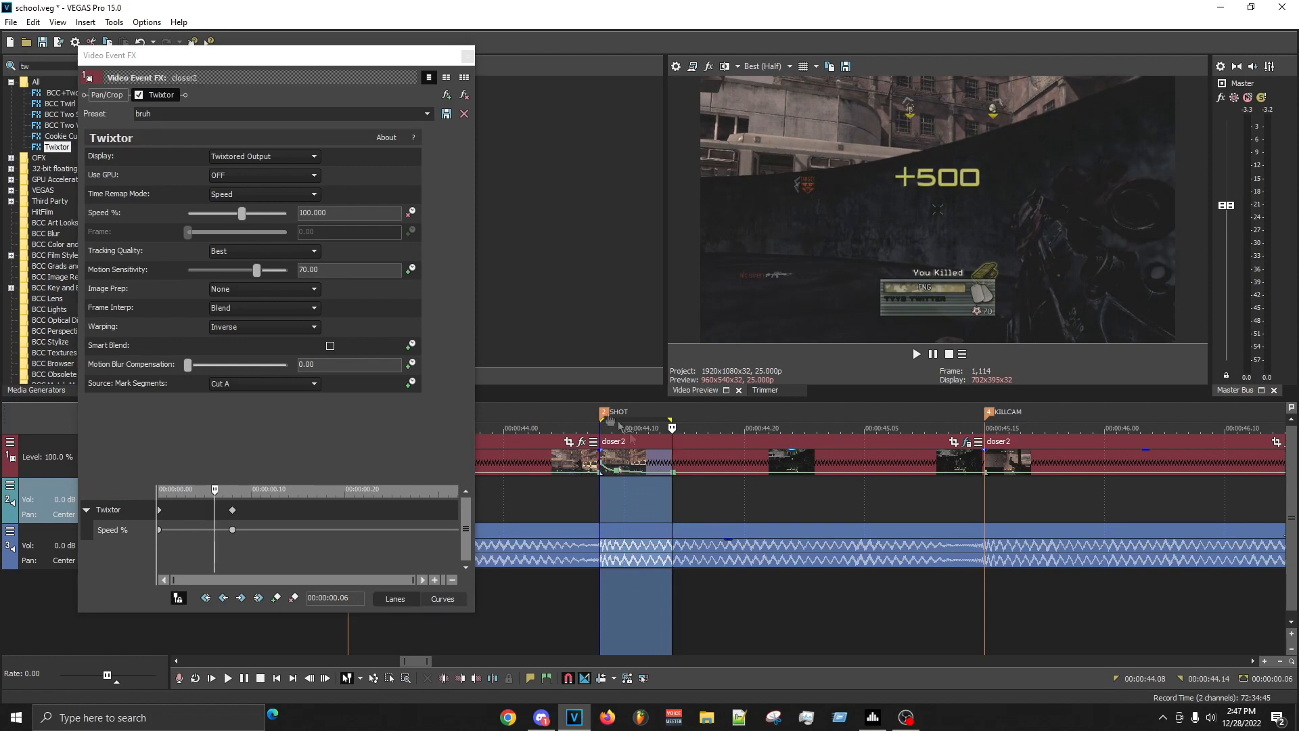
drag(672, 502, 958, 514)
click(684, 493)
drag(676, 495, 600, 494)
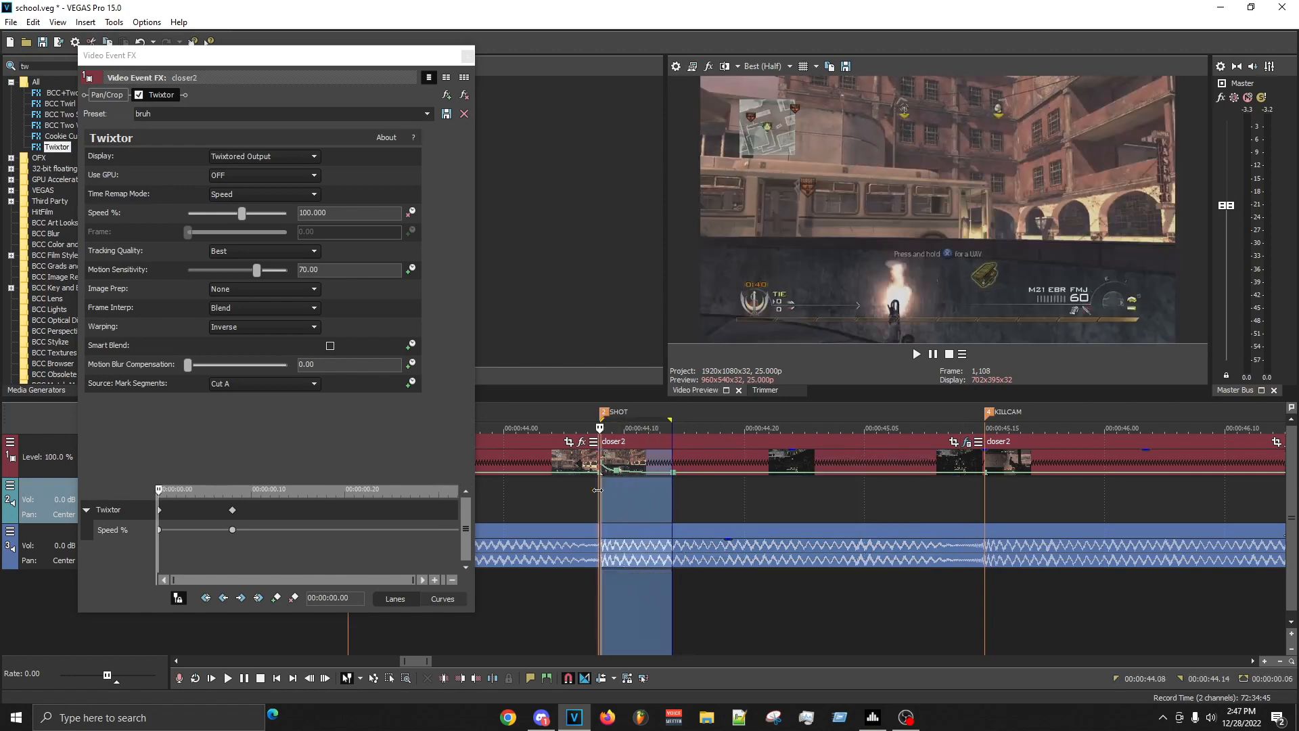
click(672, 492)
click(700, 494)
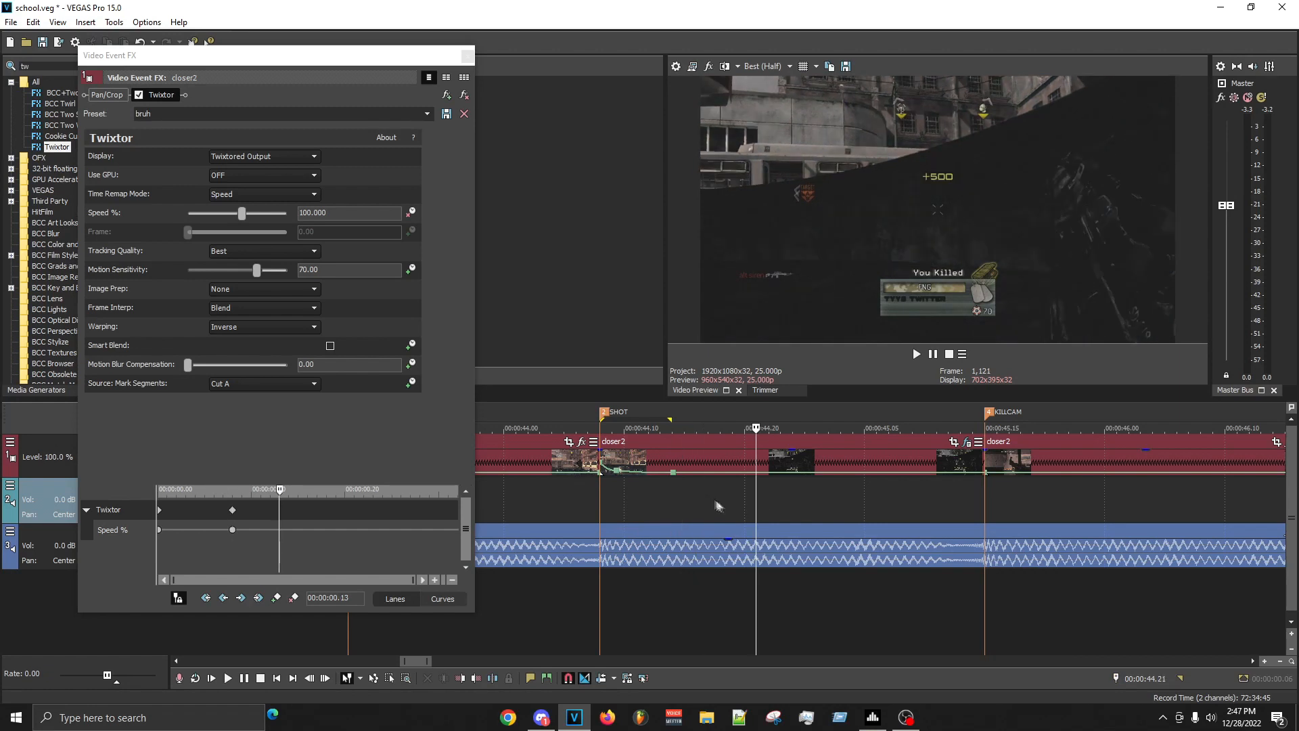
- Try the SHOT clip's second Speed % keyframe at 00:00:00.07, and move it back to 00:00:00.08
mouse_move(673, 480)
click(673, 480)
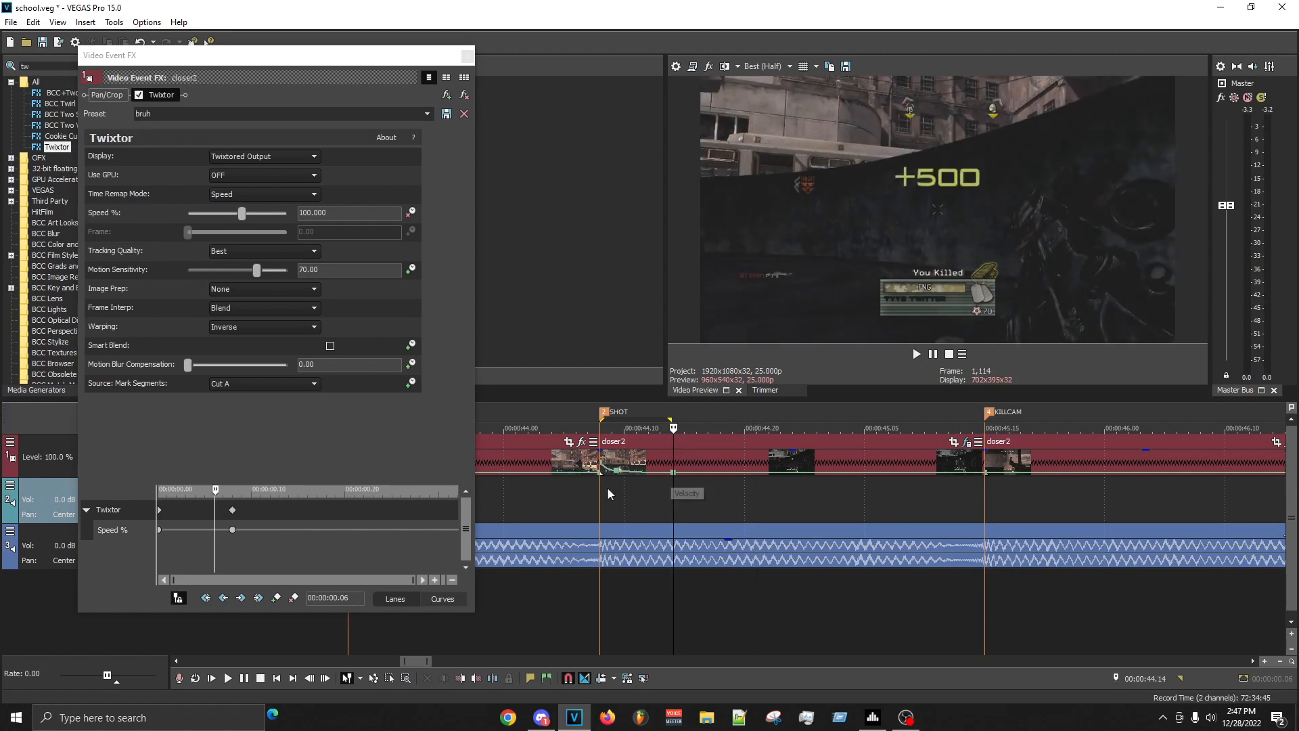
click(232, 530)
drag(215, 534, 223, 535)
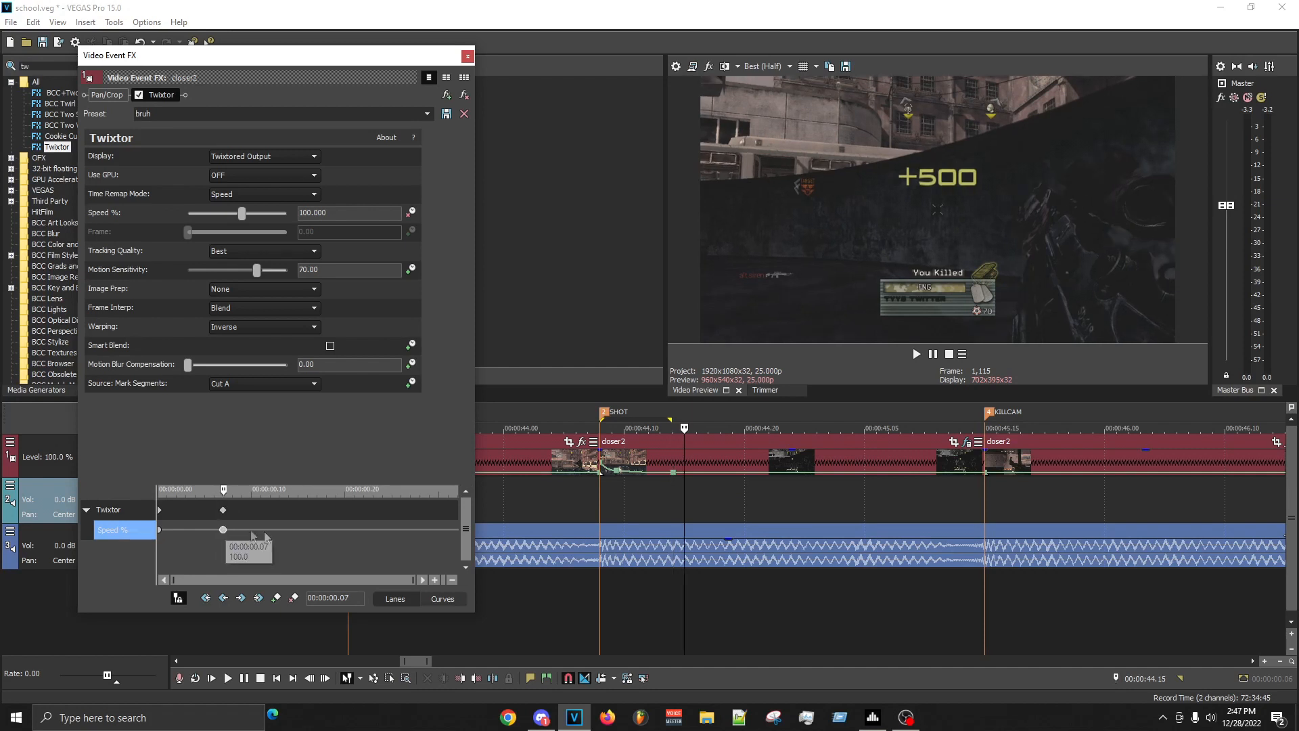
click(711, 509)
click(223, 530)
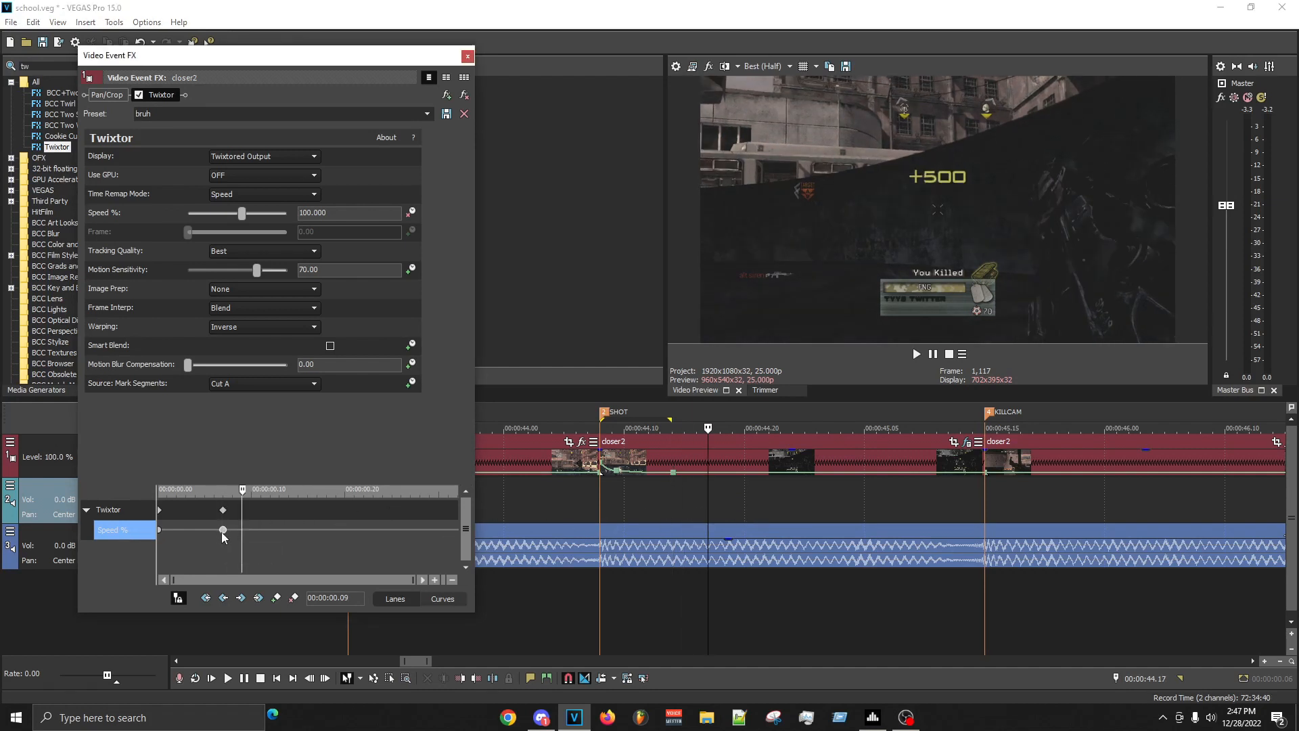
drag(230, 531, 239, 530)
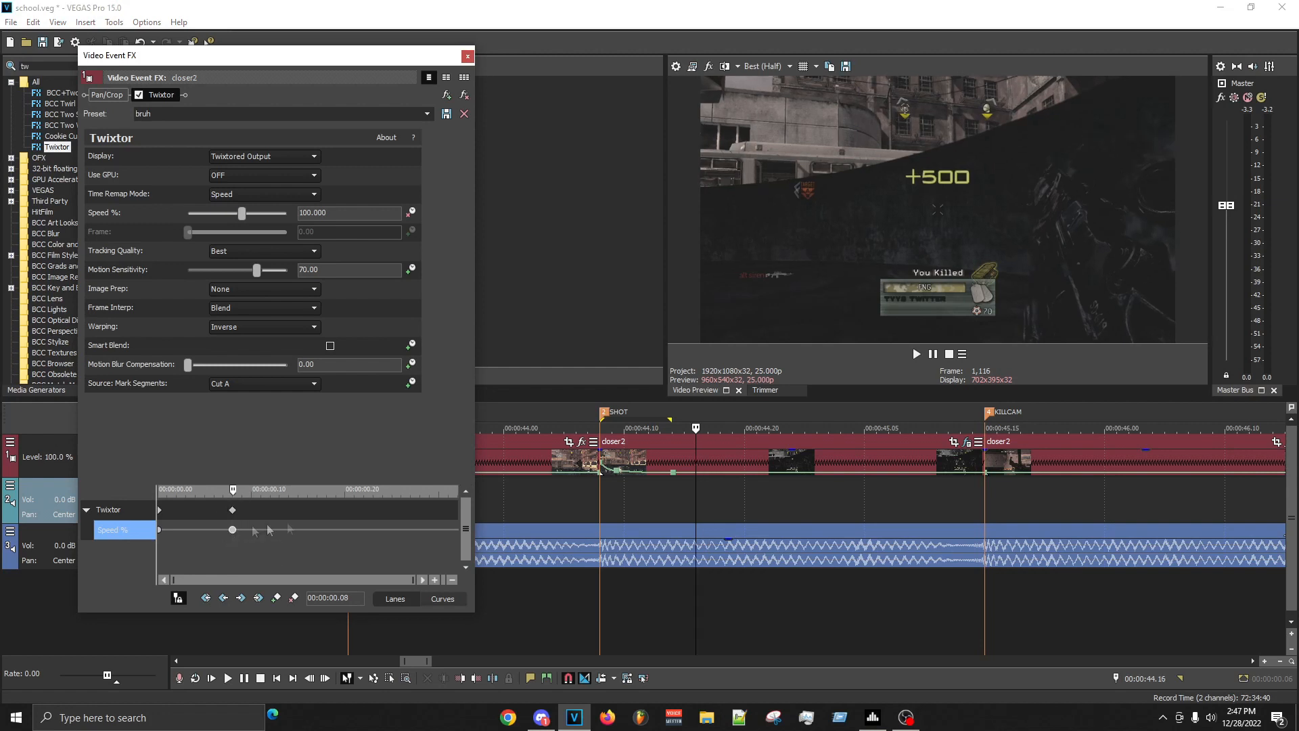
click(701, 512)
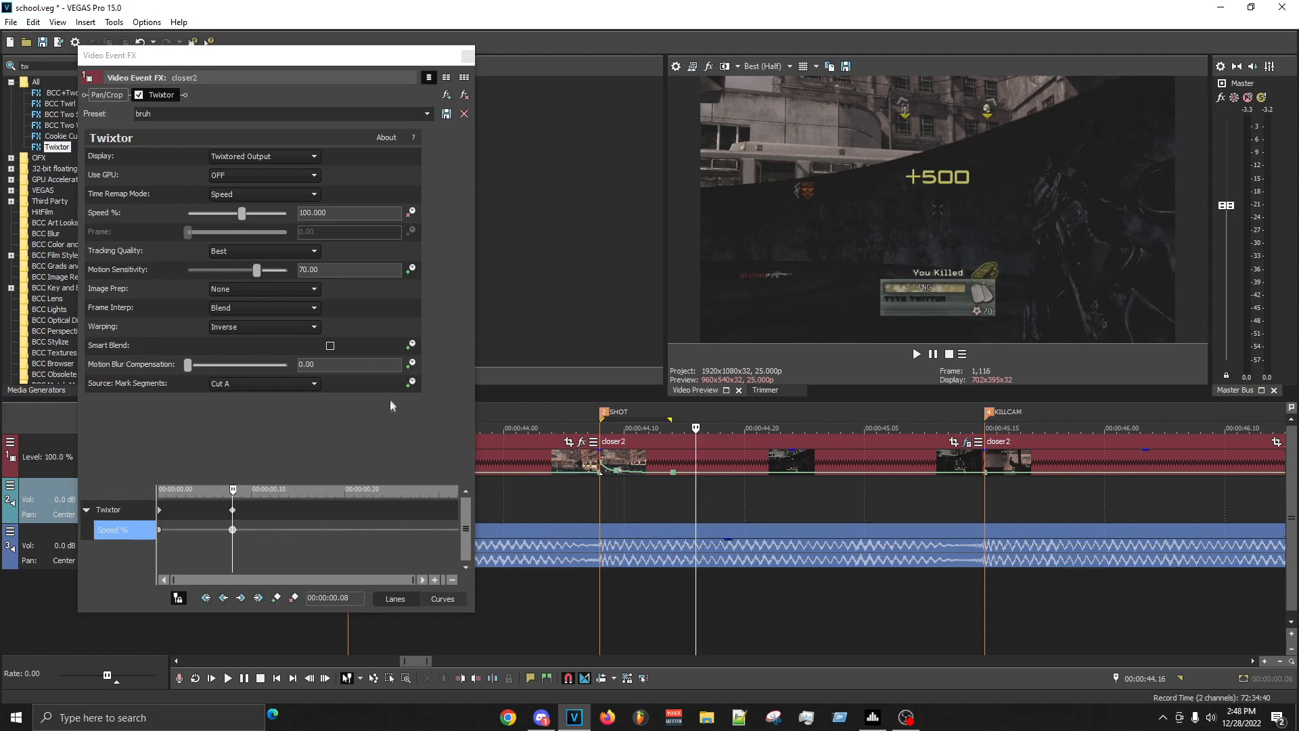
- Check the two Speed % keyframes and play back the stretch between 00:00:44.08 and 00:00:44.16
click(236, 529)
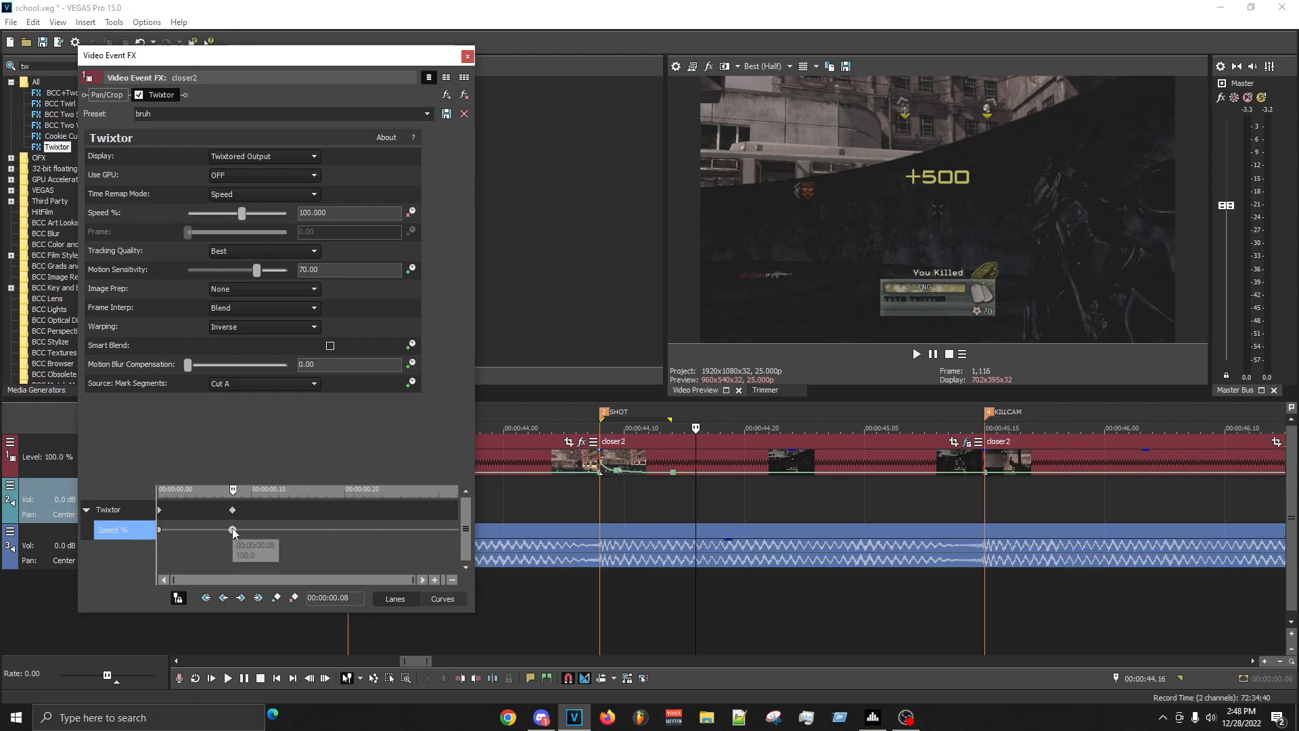
click(161, 531)
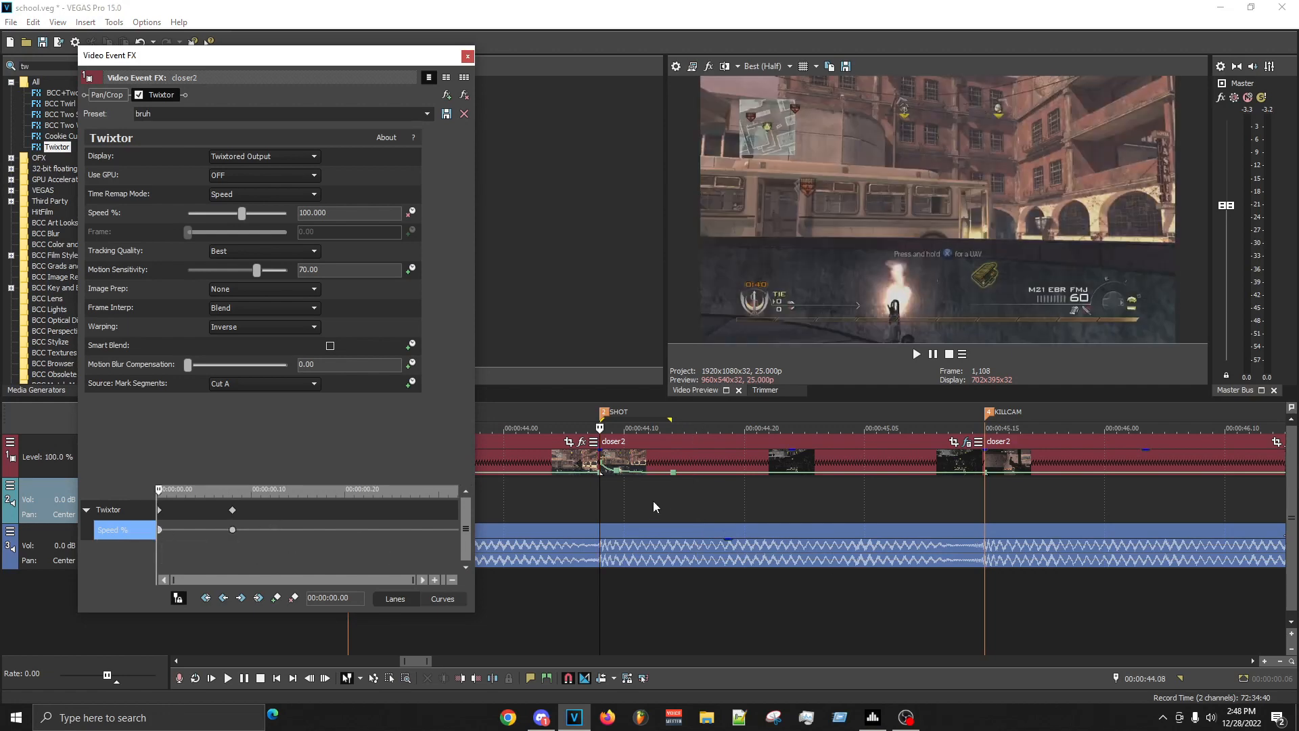
click(232, 529)
click(233, 529)
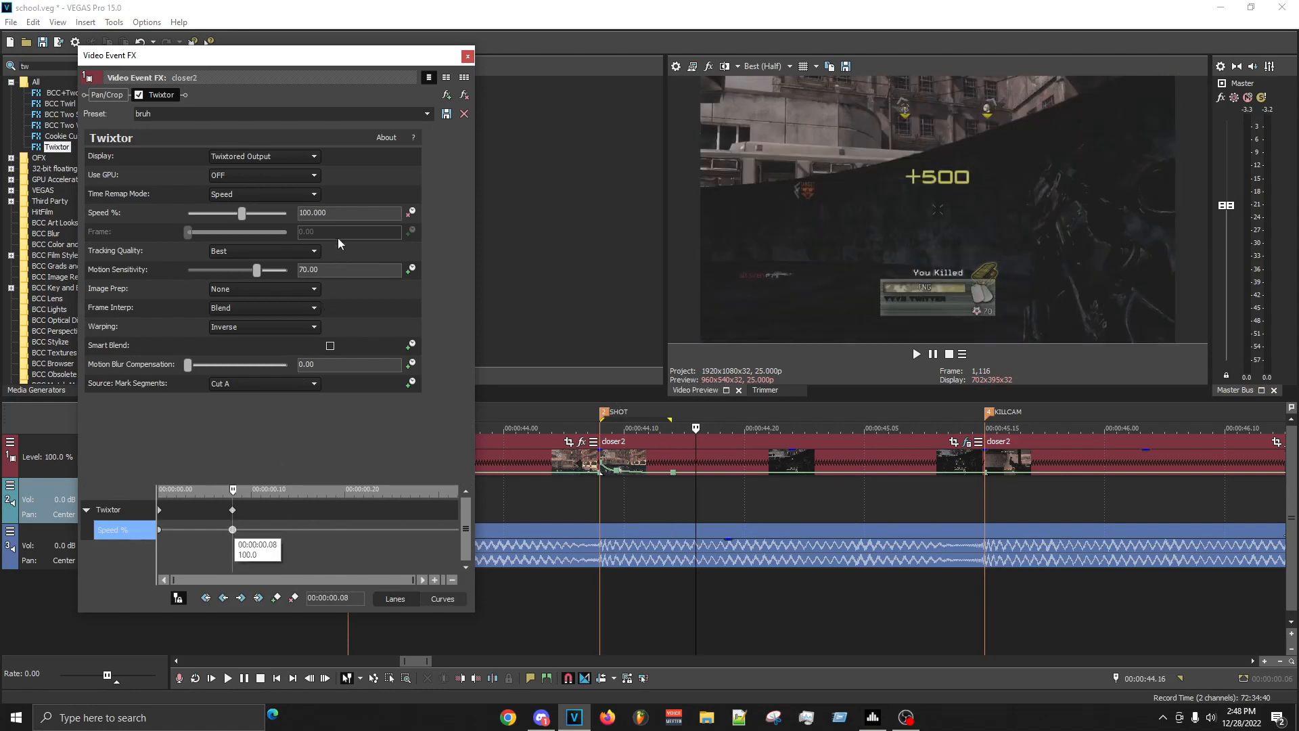
drag(692, 494, 600, 489)
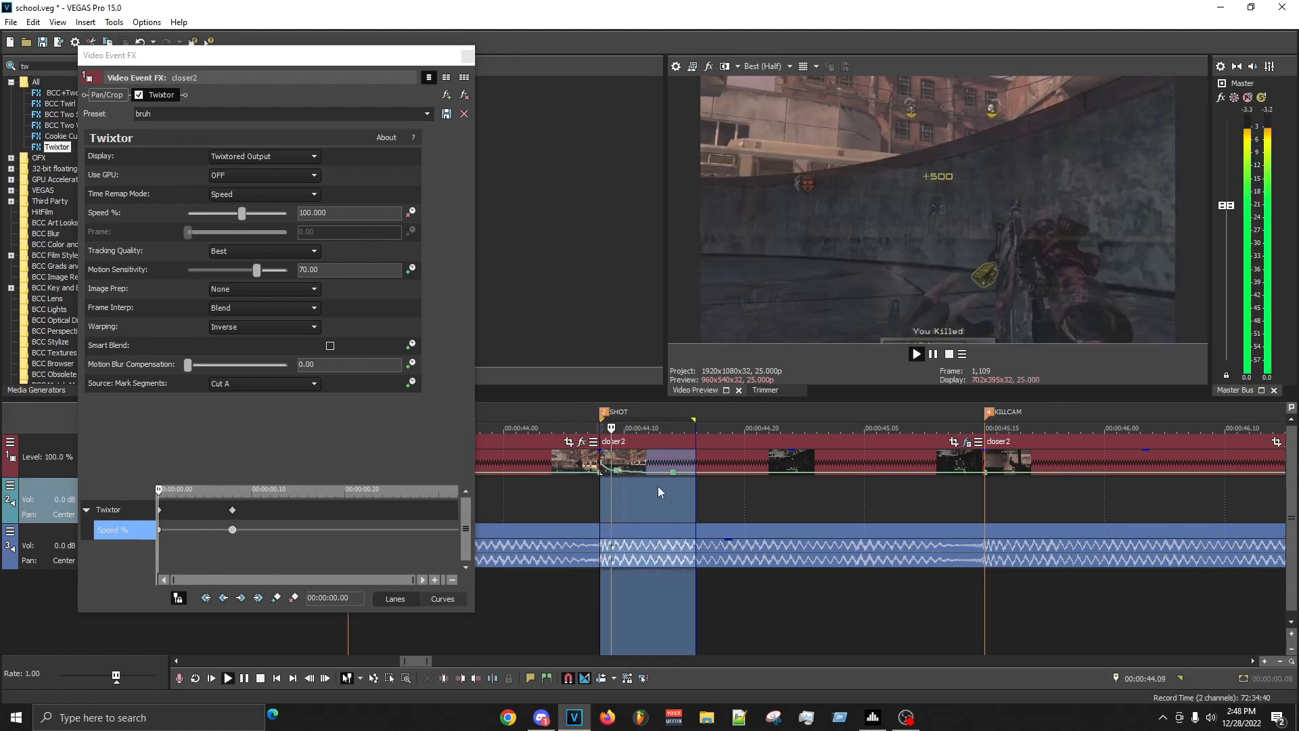
click(697, 490)
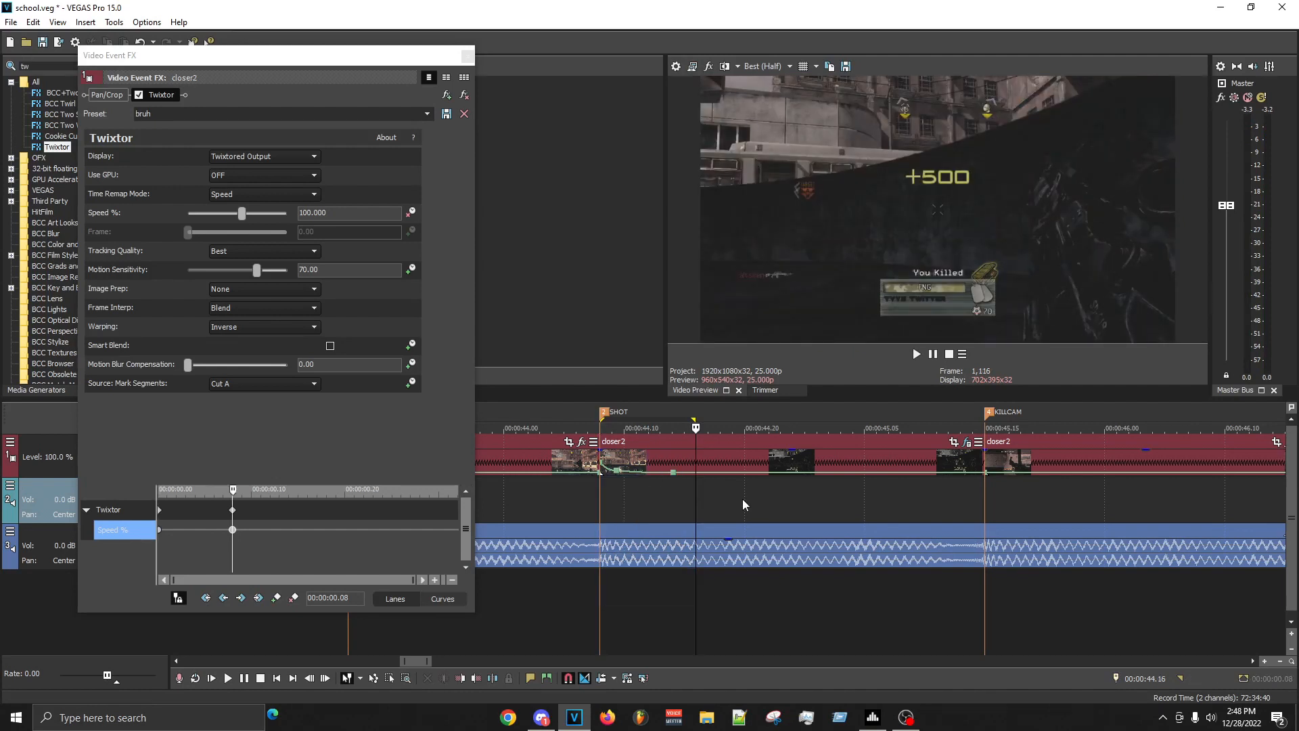
- Add a Twixtor Speed % keyframe of 42 on the SHOT clip at 00:00:44.21 on the timeline
click(744, 499)
click(755, 497)
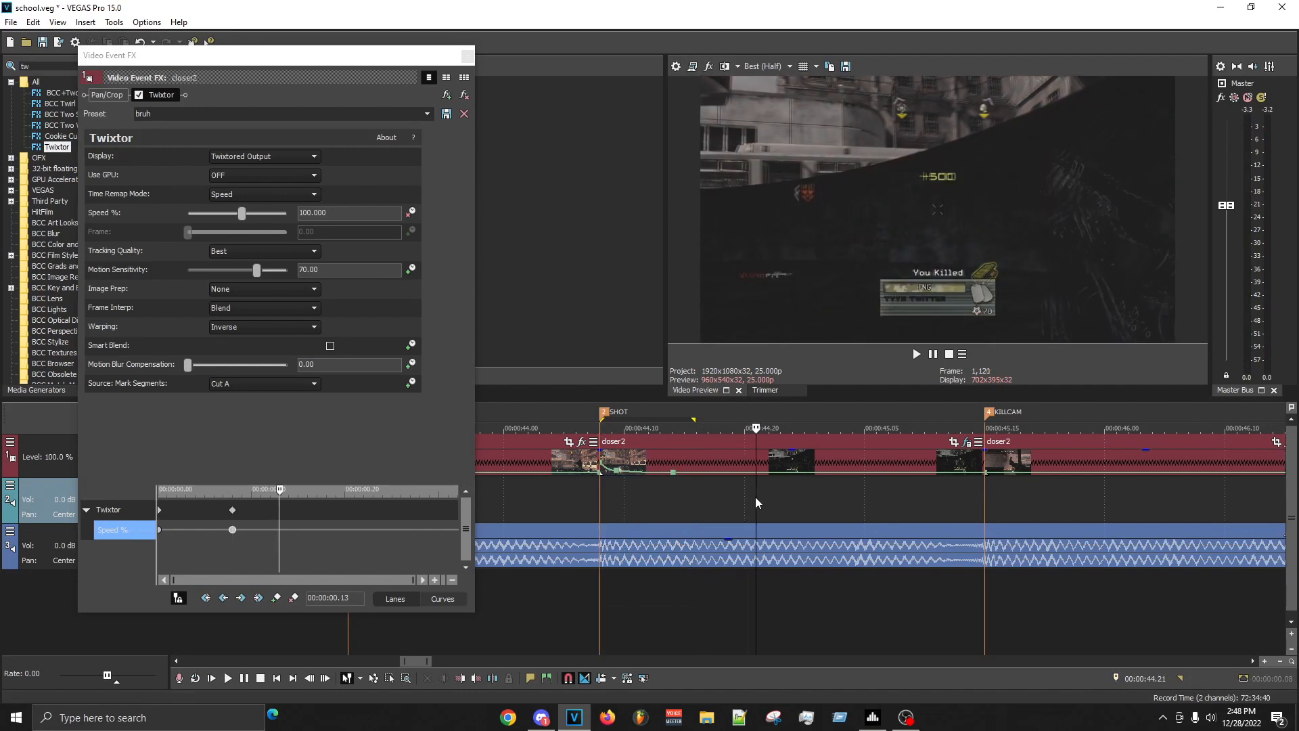
click(379, 222)
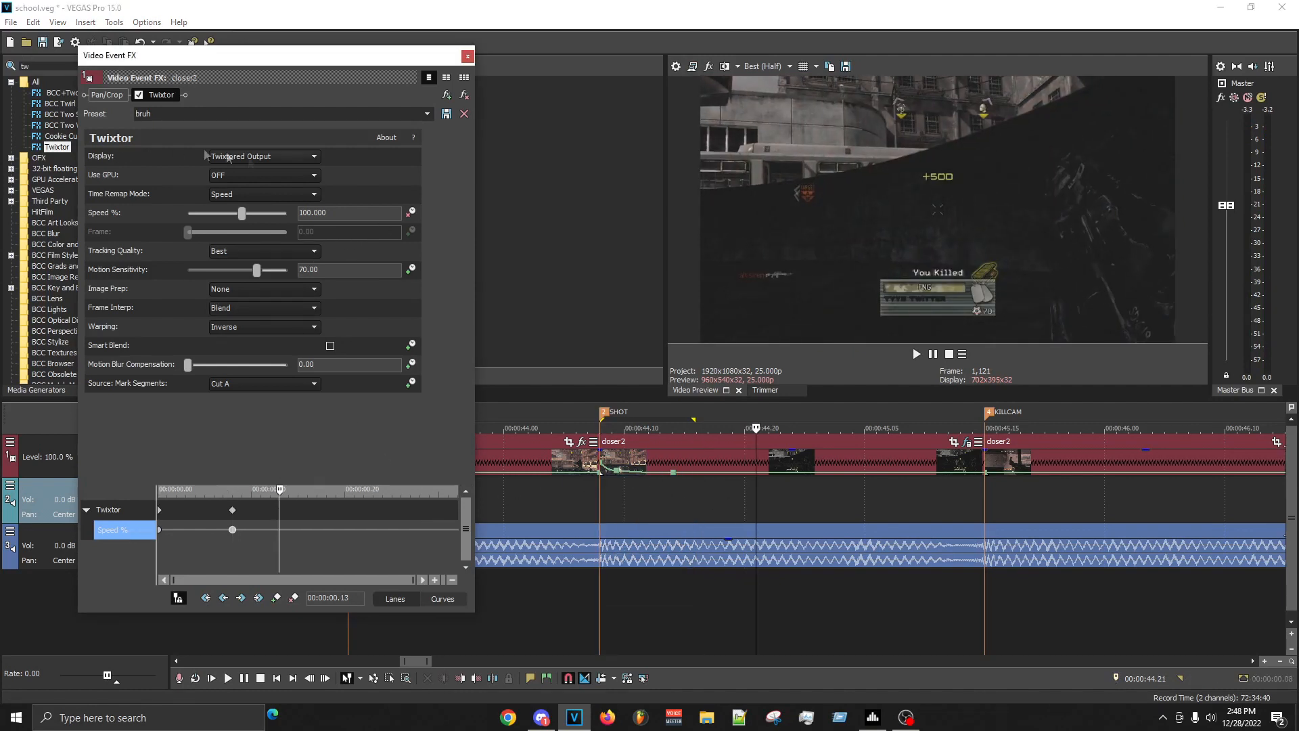
drag(377, 213, 67, 148)
text(42)
key(Return)
- Keyframe the SHOT clip's Twixtor Speed % at 22 at 00:00:45.01
click(838, 506)
drag(836, 505, 816, 509)
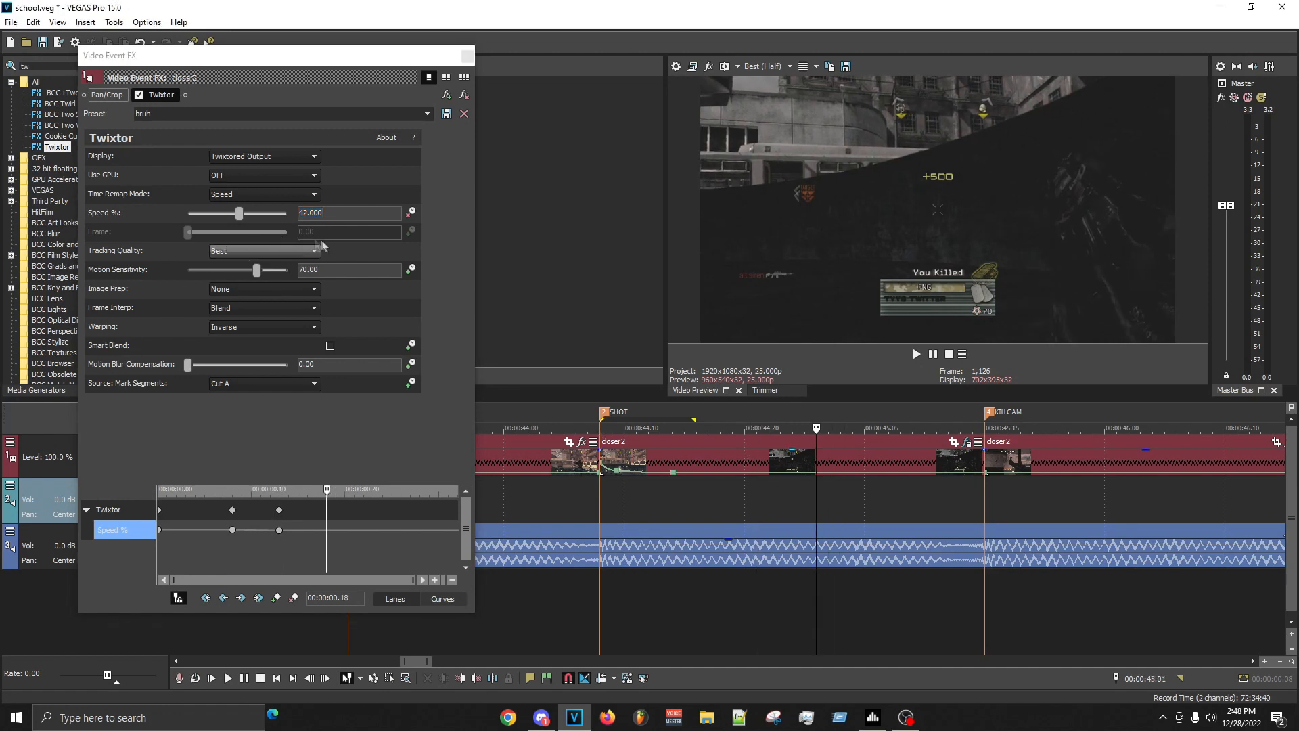
drag(326, 212, 282, 218)
text(222)
key(Return)
text(22)
key(Return)
- Lower Twixtor's Speed % to 9 with a keyframe at 00:00:45.06
click(878, 515)
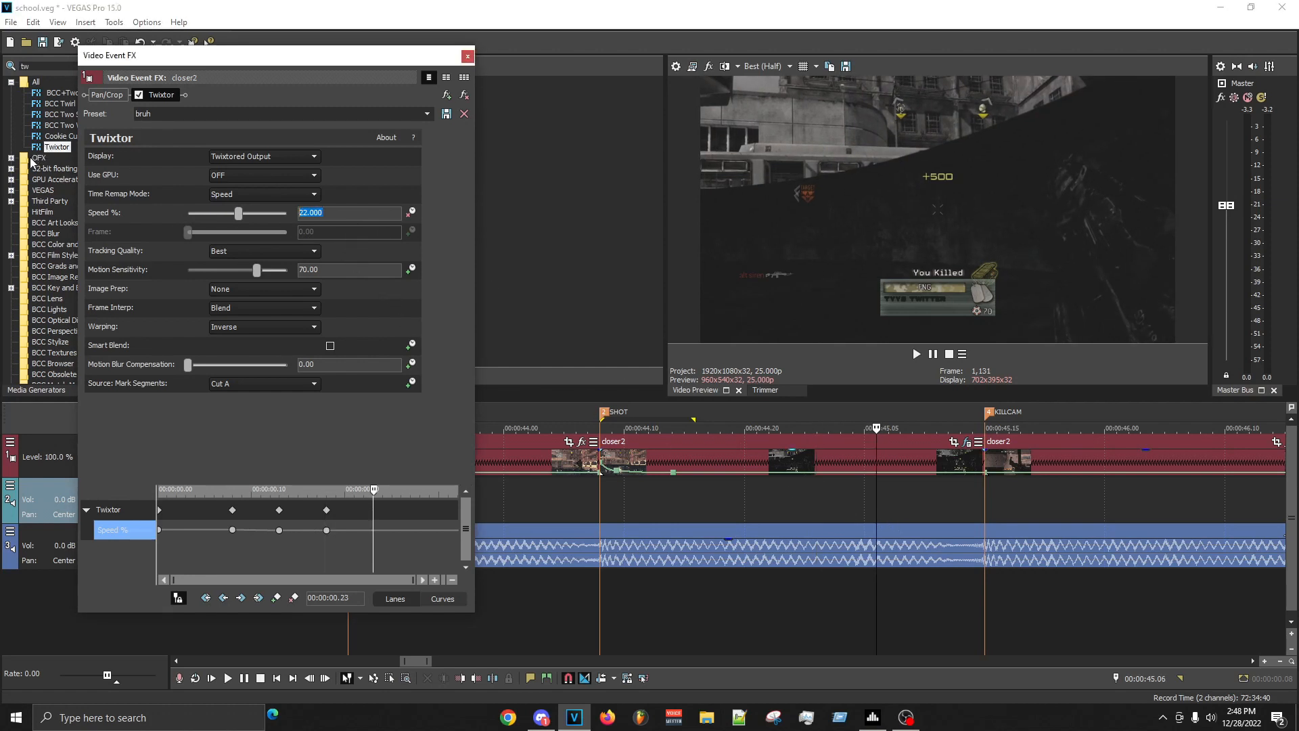
text(9)
key(Return)
- Examine the frames around the cut at the KILLCAM marker one by one
click(984, 502)
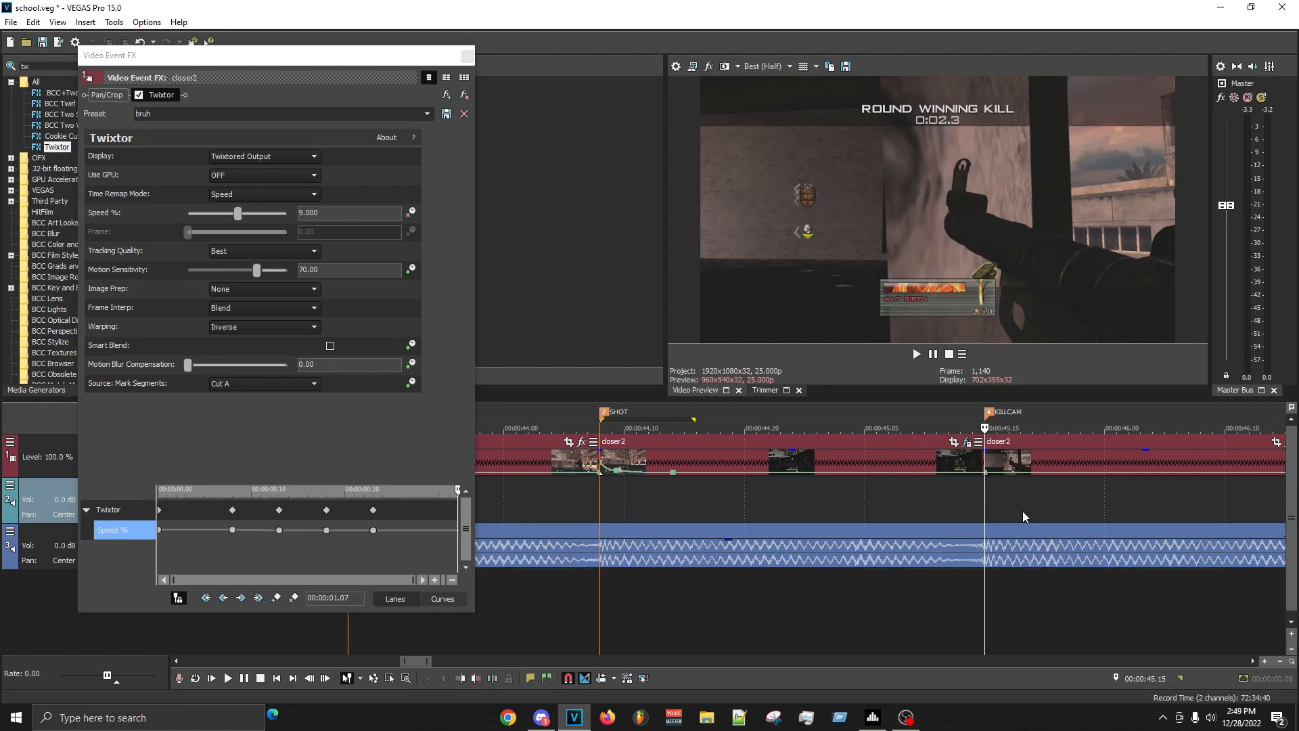
key(Right)
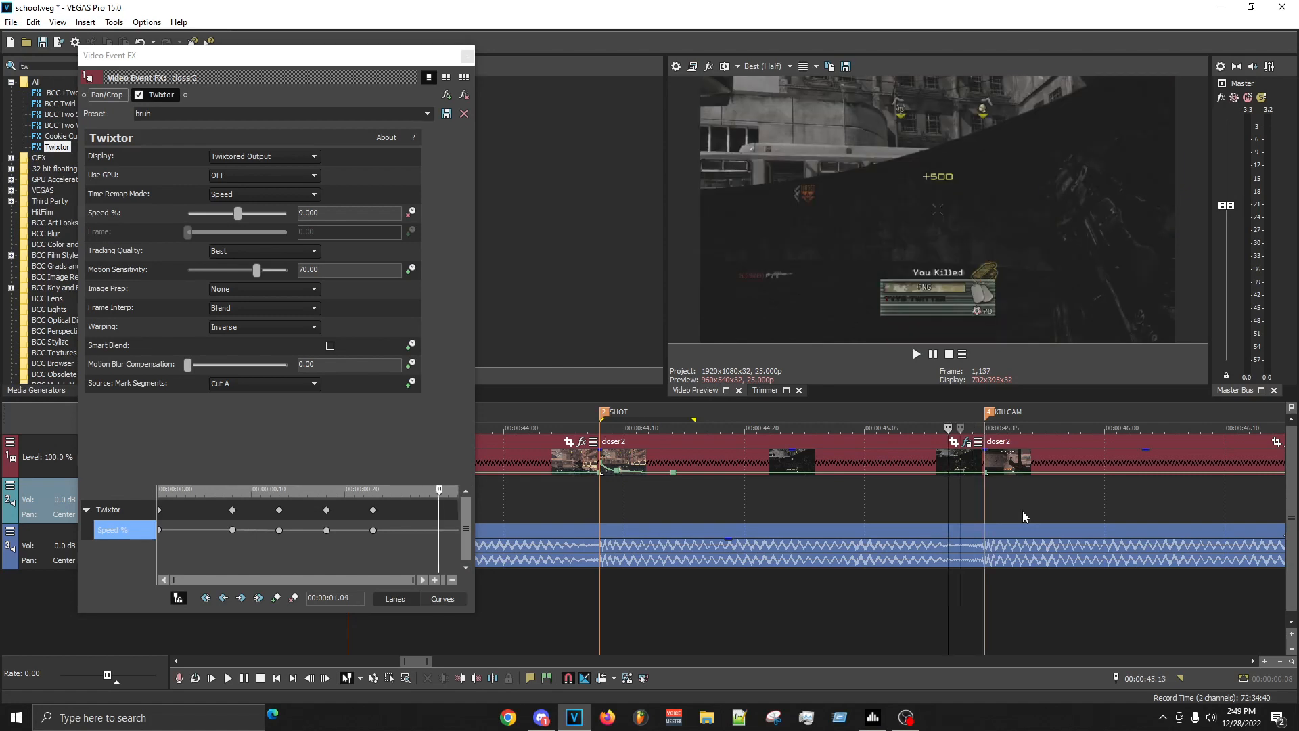
key(Right)
key(Right)
key(Right)
key(Left)
key(Left)
key(Left)
key(Left)
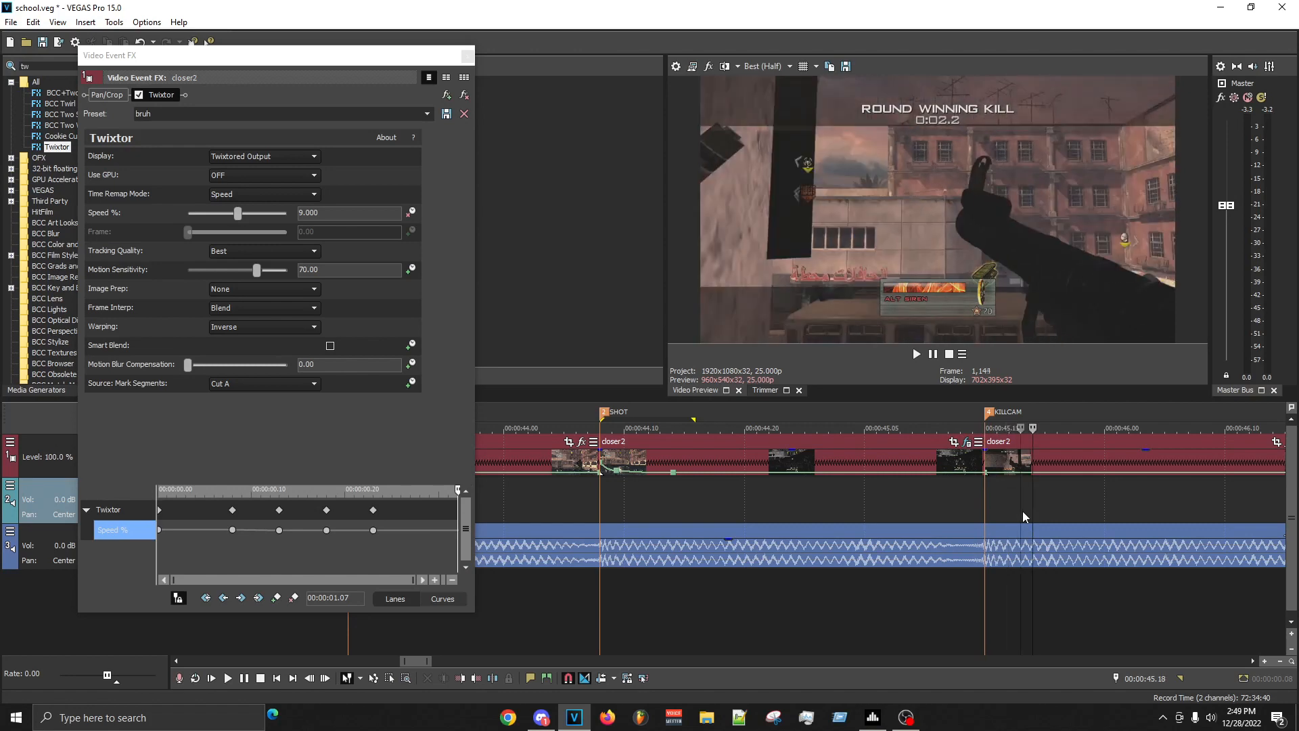
key(Left)
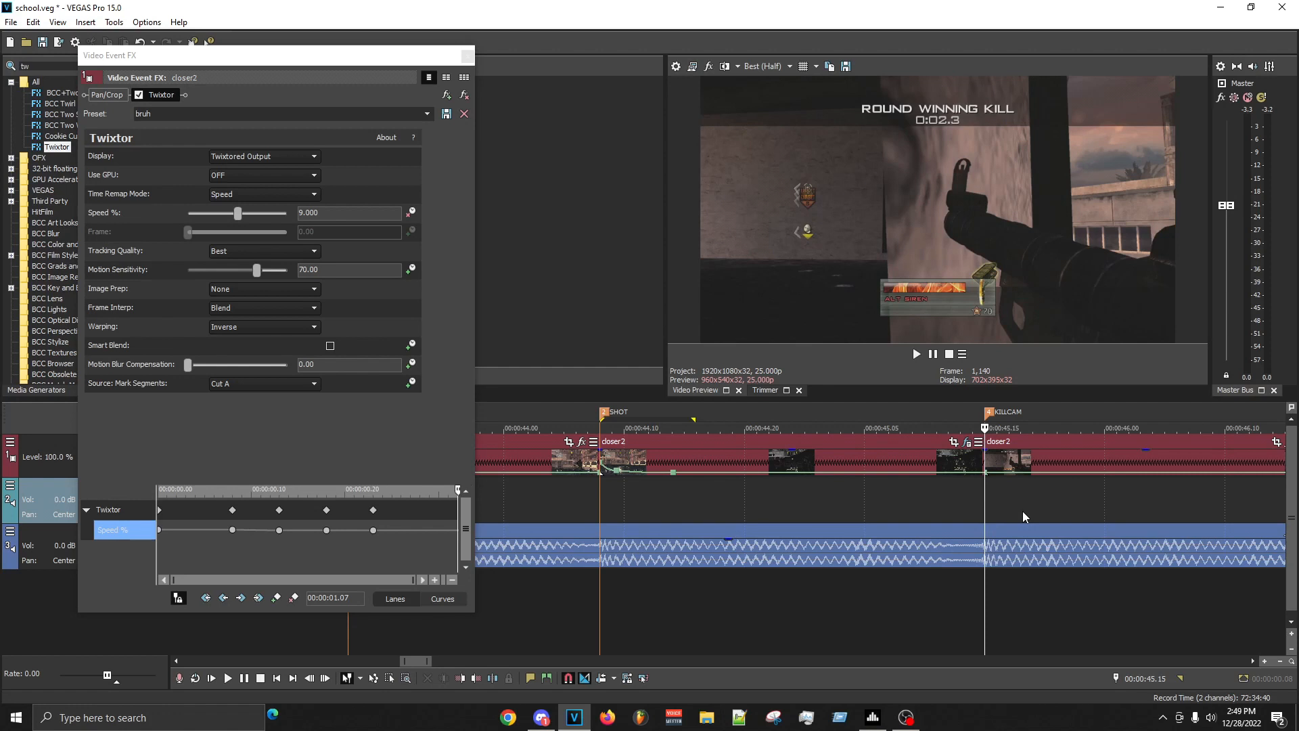
- Add a Twixtor Speed % keyframe of 1 at 00:00:45.12, three frames before the KILLCAM marker
key(Left)
key(Left)
key(Left)
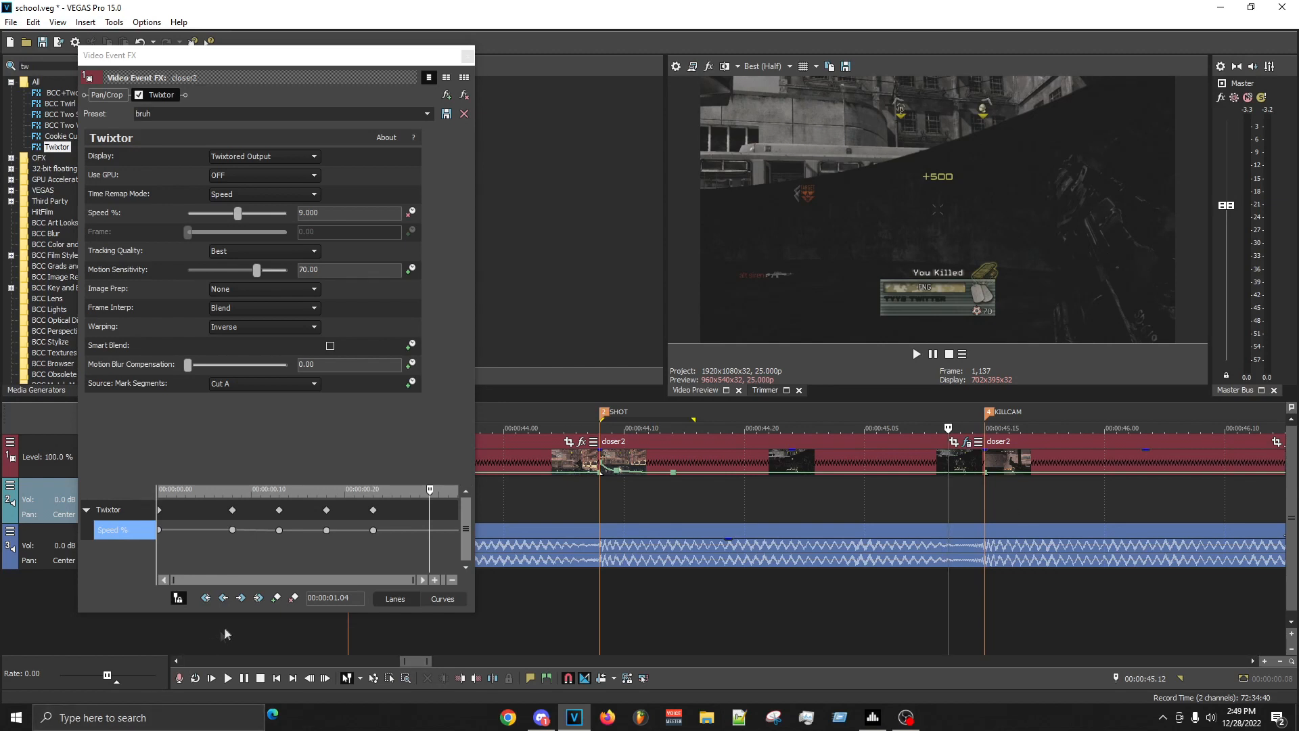
click(348, 212)
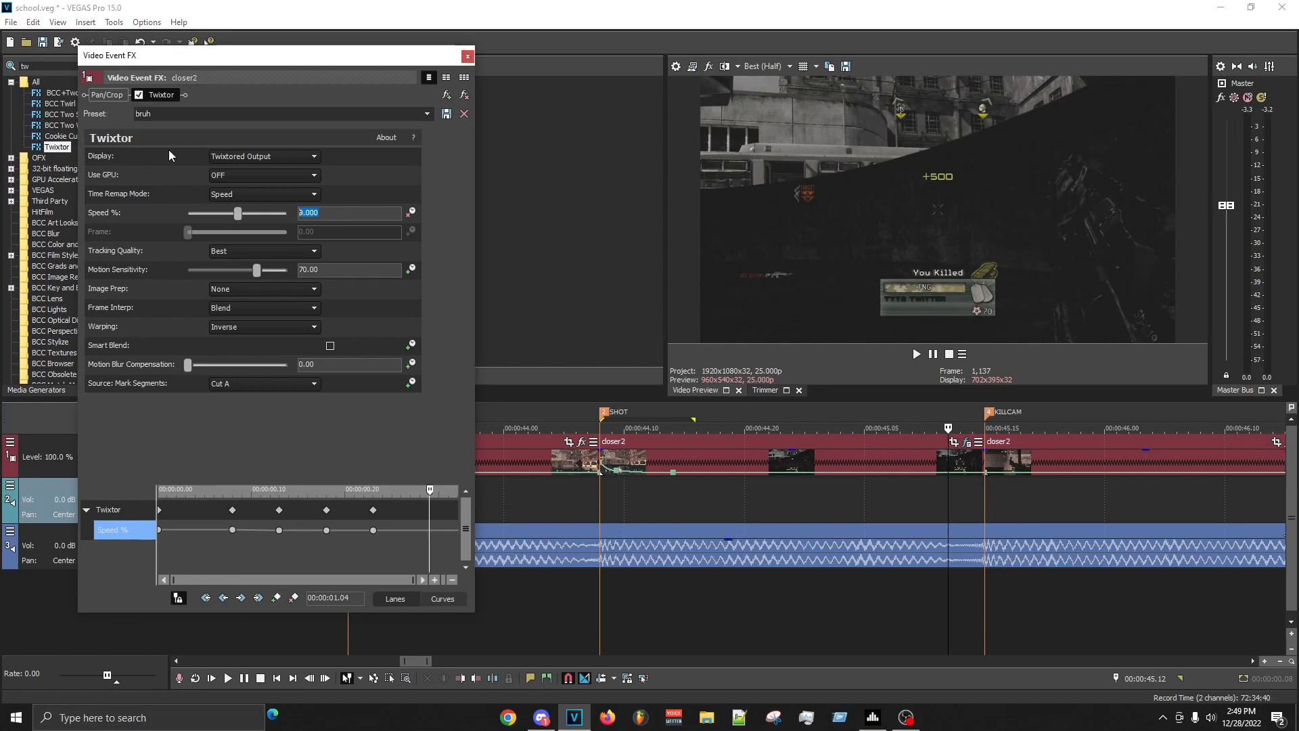
text(1)
key(Return)
- Set Twixtor's Speed % to 333 with a keyframe at the KILLCAM marker, 00:00:45.15
click(985, 500)
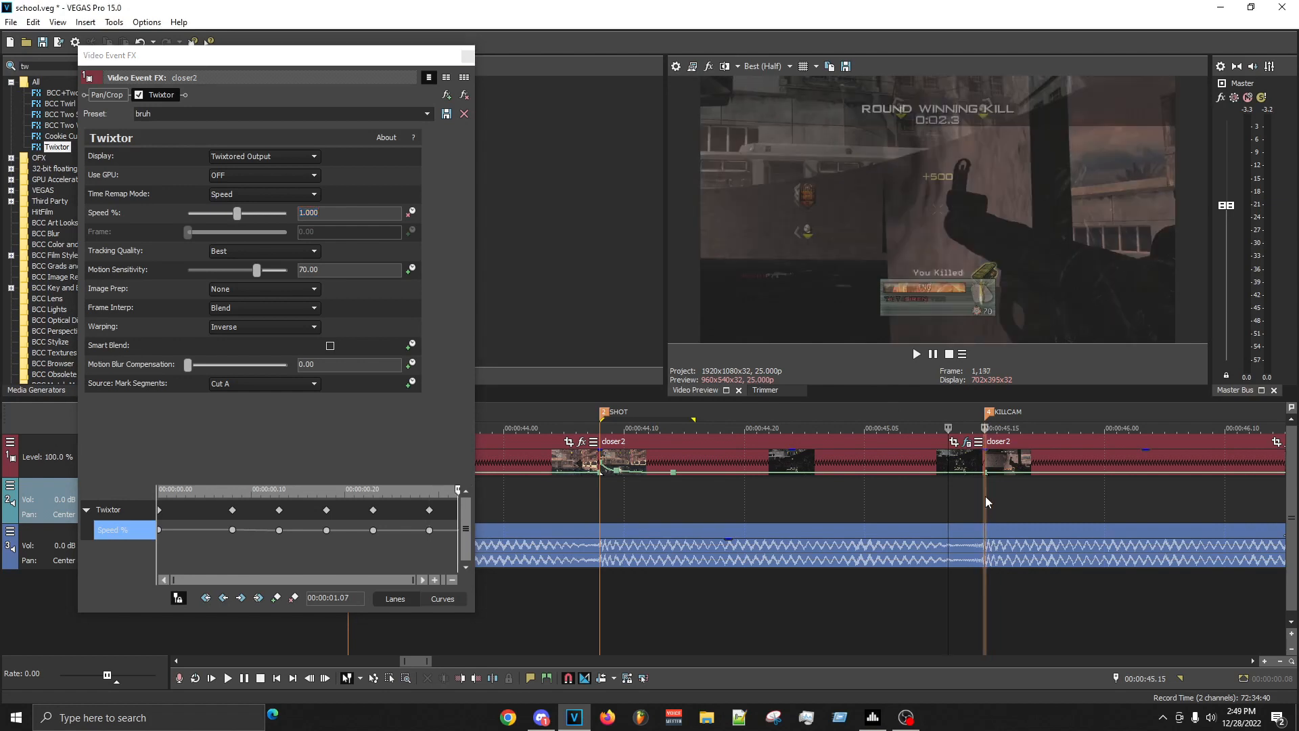
double_click(982, 457)
click(347, 208)
double_click(347, 207)
text(333)
key(Return)
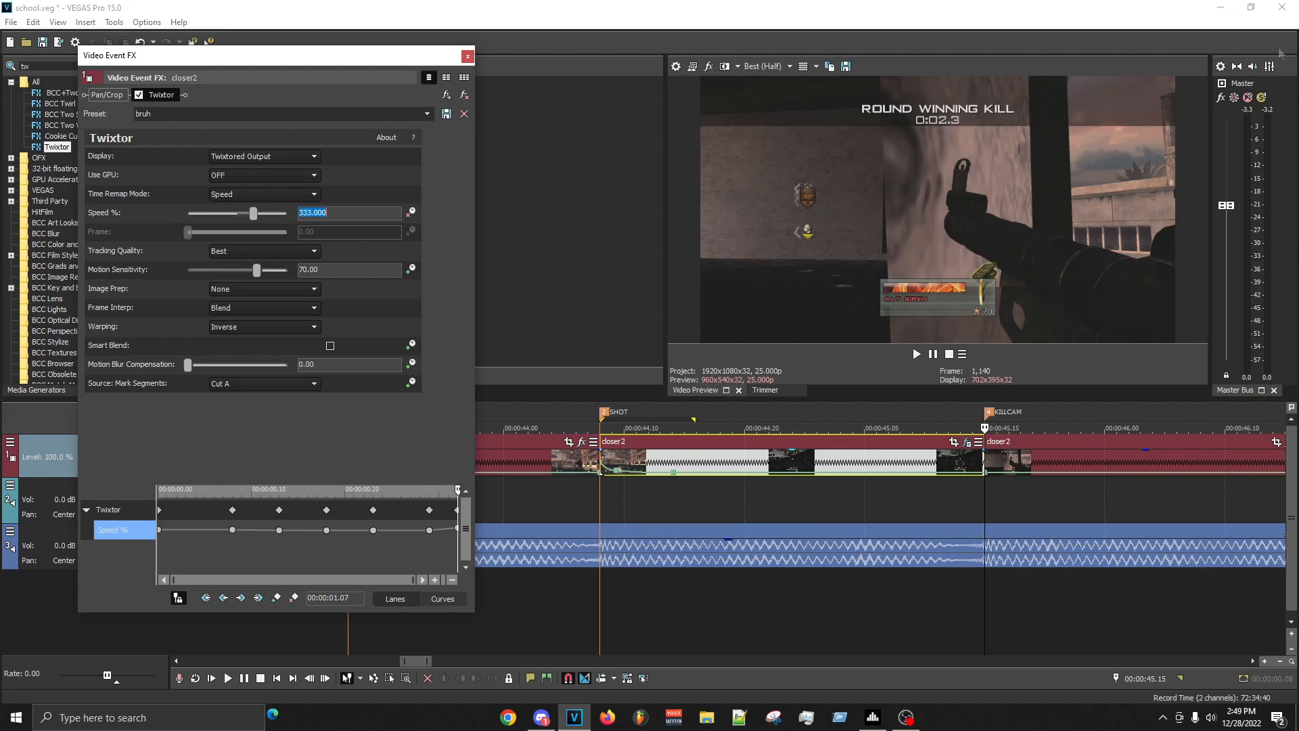
- RAM-preview the stretch from just before the SHOT marker to just after the KILLCAM marker
drag(577, 497, 1012, 492)
key(shift+b)
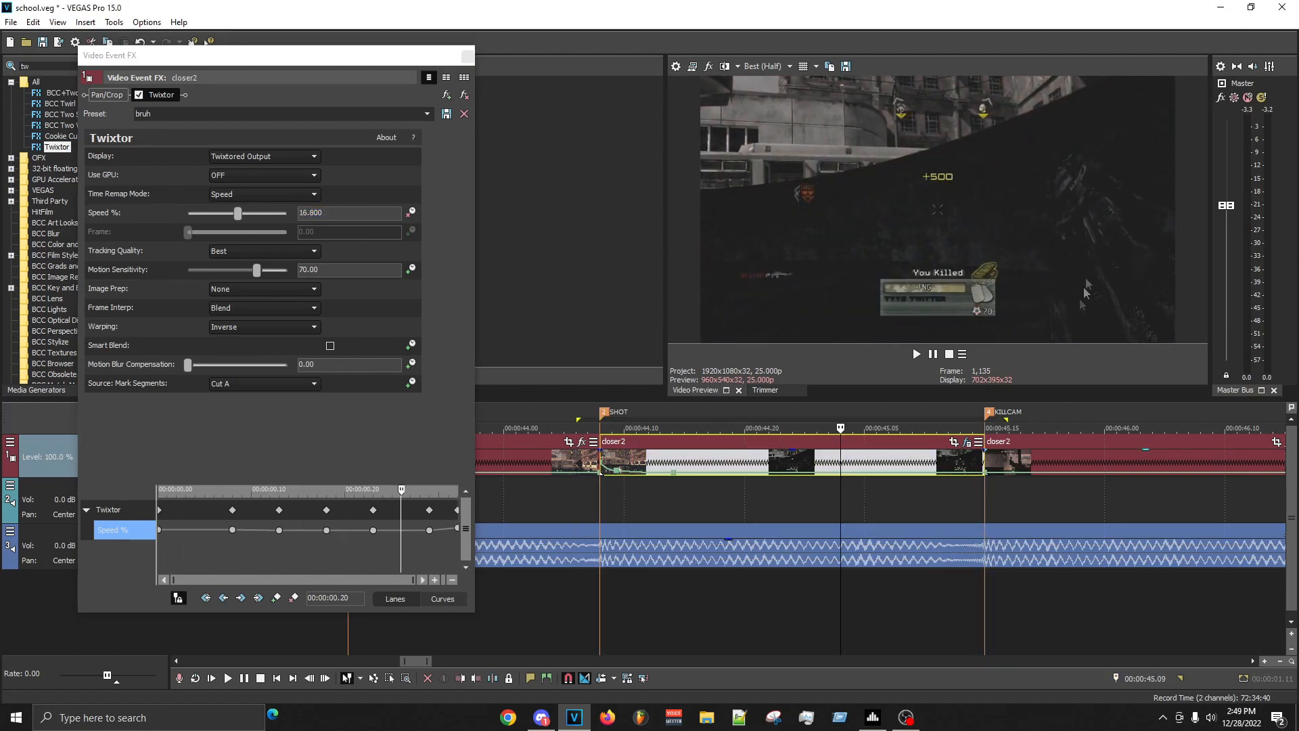
click(613, 528)
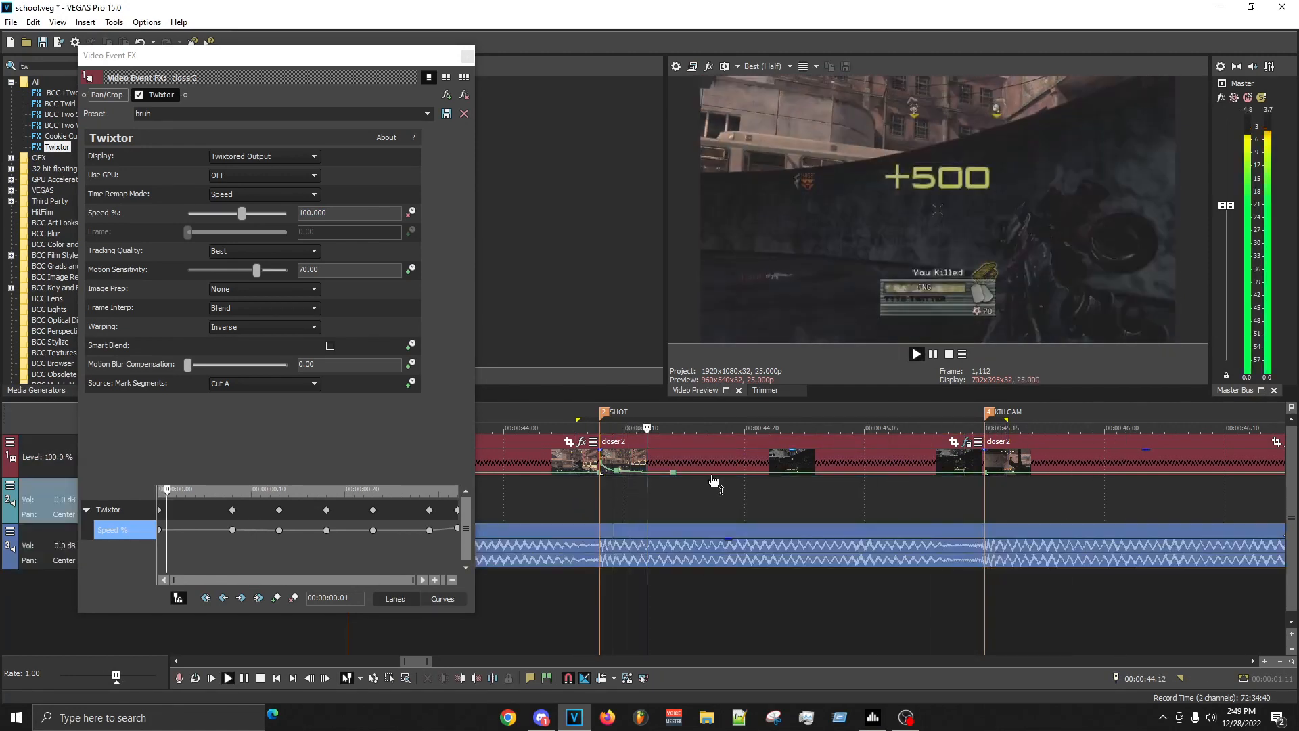
click(744, 502)
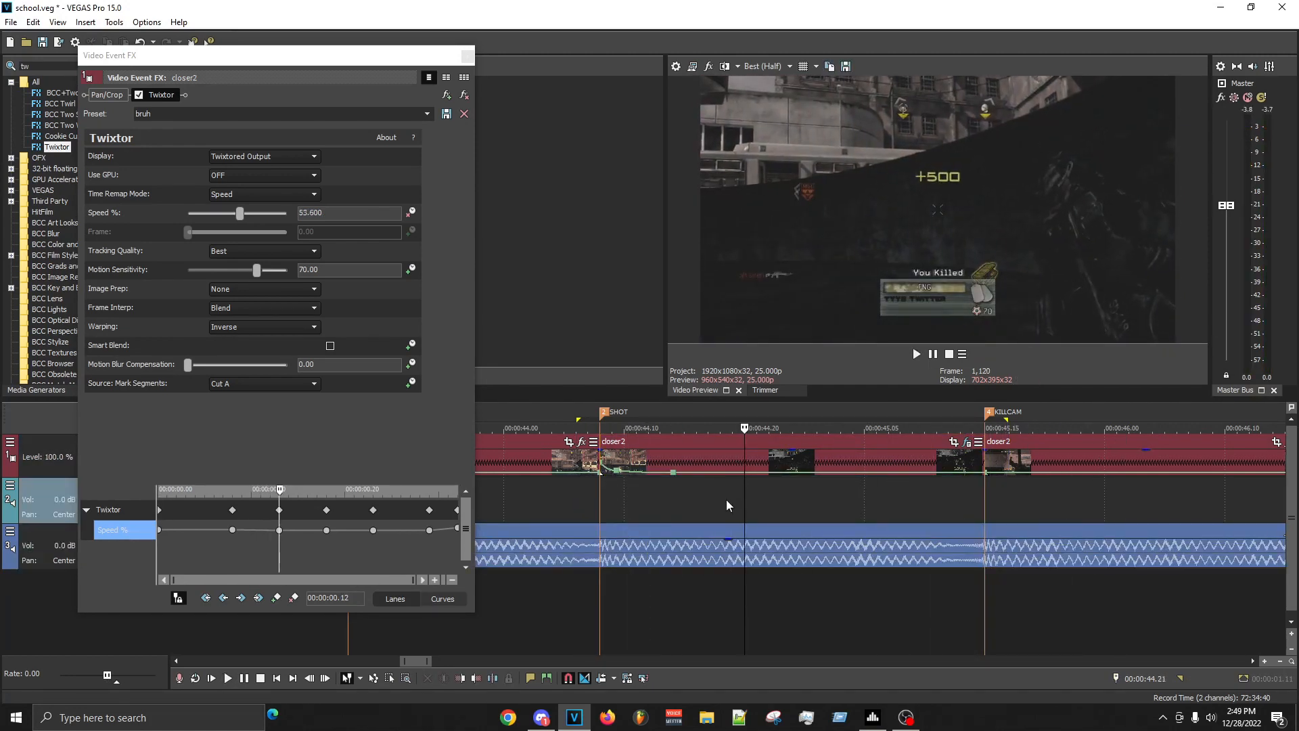
key(space)
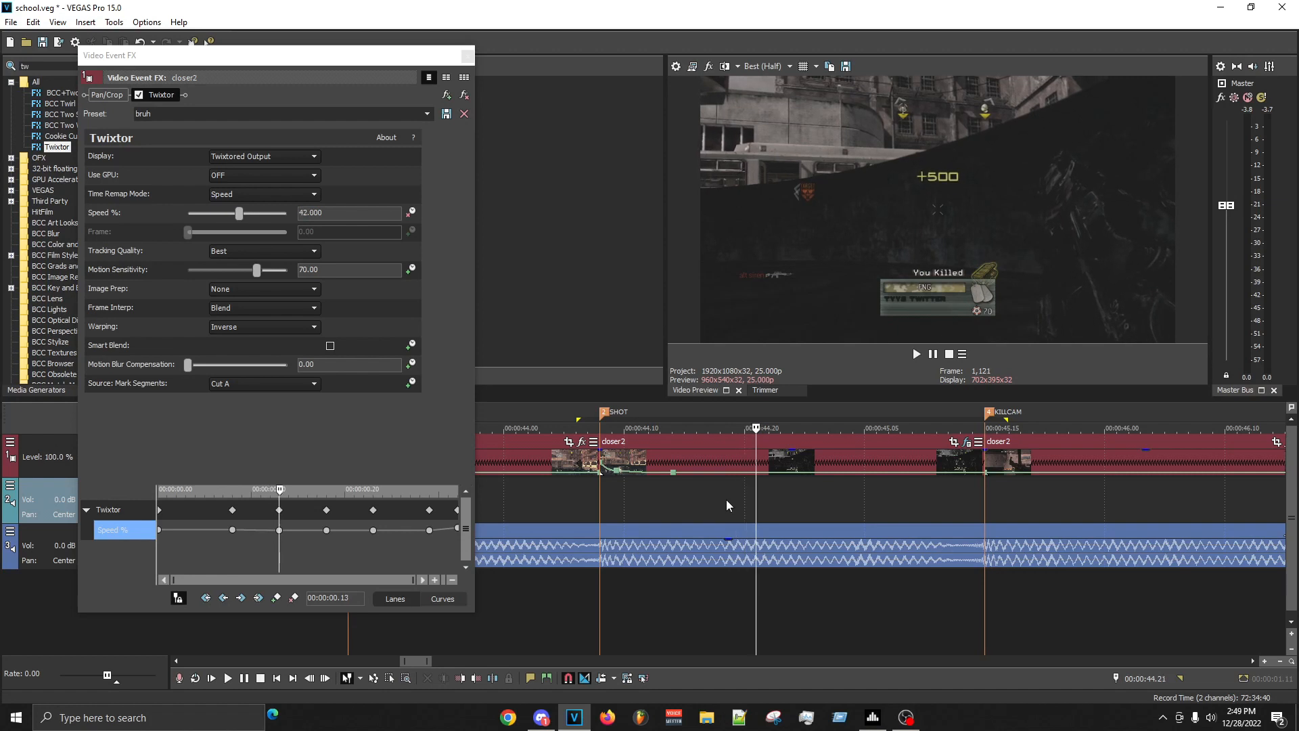
- Examine the SHOT clip's slowed frames between 00:00:44.15 and 00:00:45.02
drag(729, 509, 811, 525)
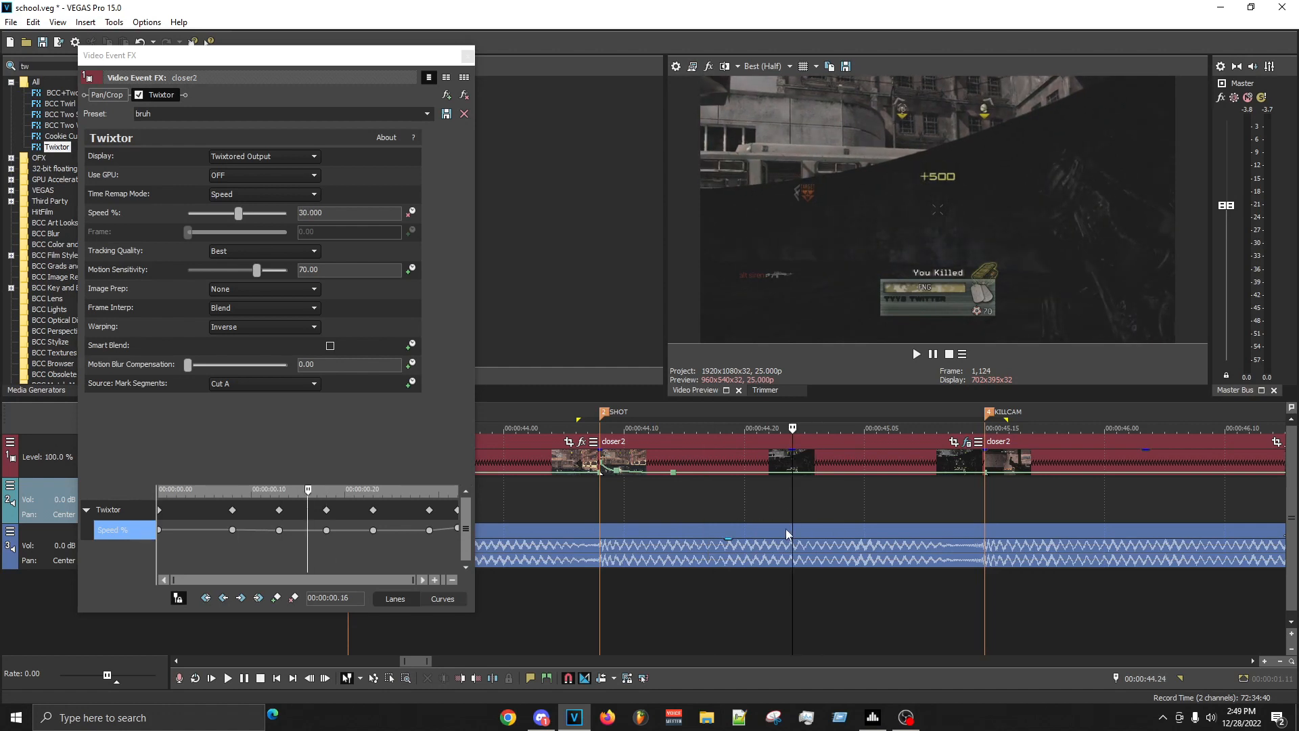
key(Right)
key(Right)
key(Right)
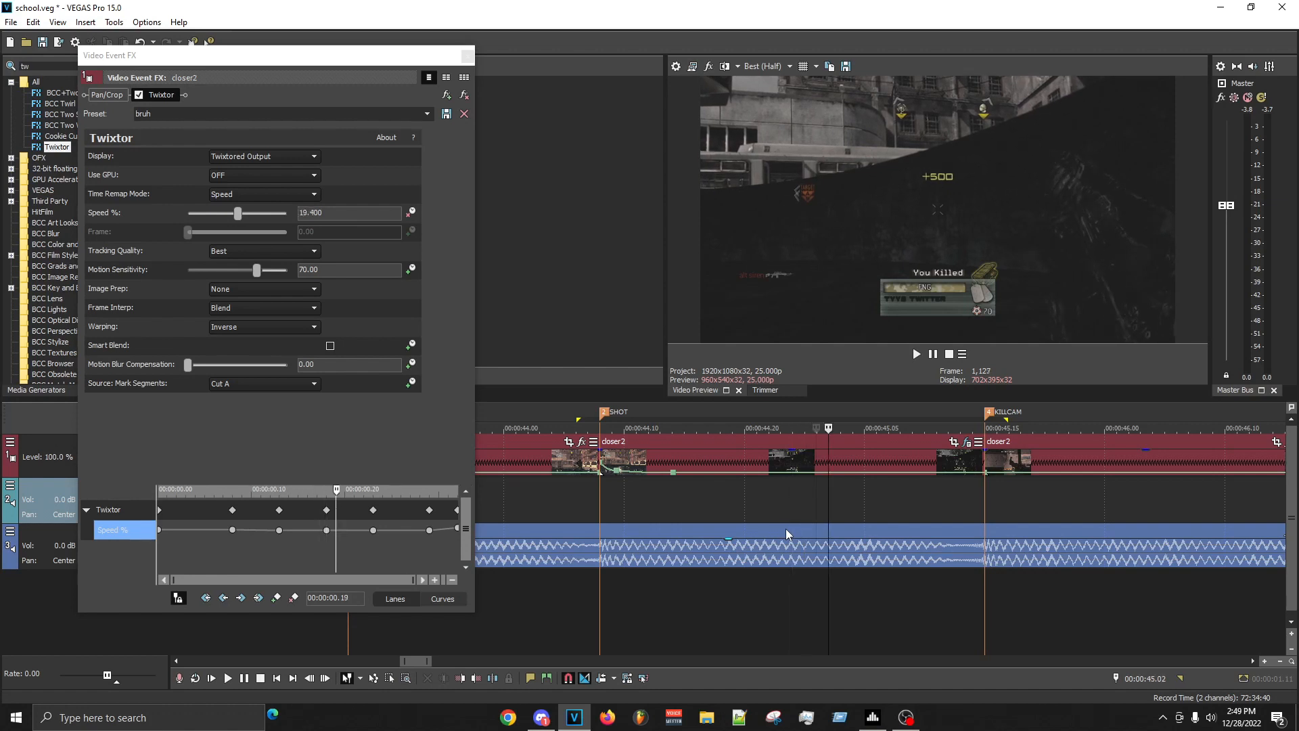
key(Left)
key(Left)
key(Left)
key(Left)
key(Left)
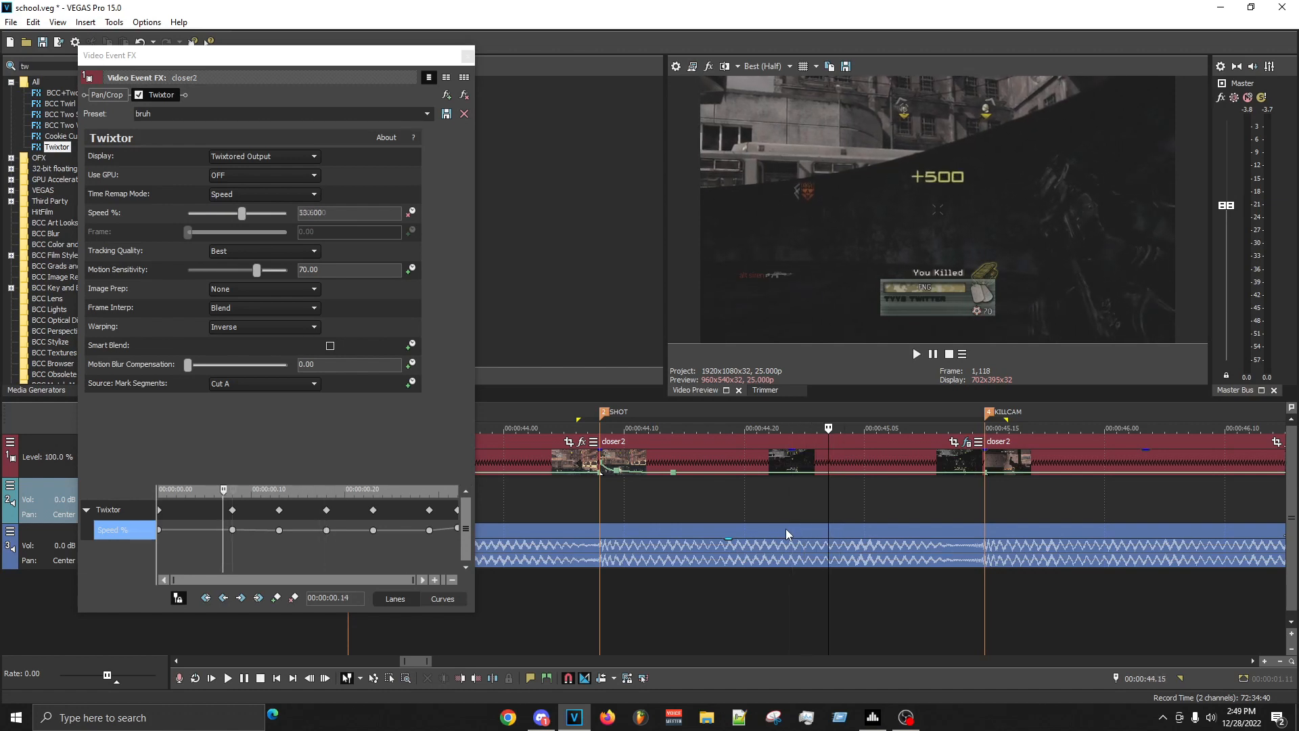
key(Right)
key(Right)
key(Right)
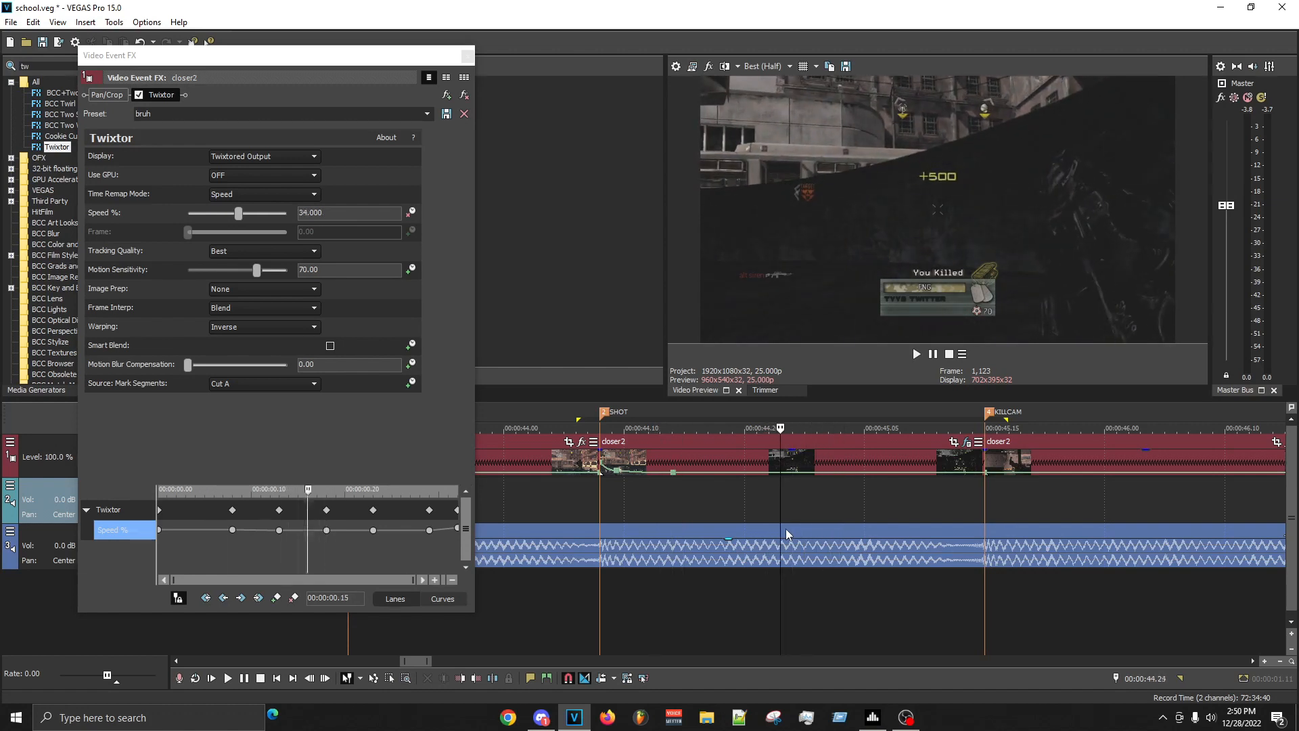
- Add a point to the SHOT clip's velocity envelope at 00:00:44.16
key(Left)
key(Left)
key(Left)
key(Left)
key(Left)
key(Left)
key(Left)
key(Left)
key(Left)
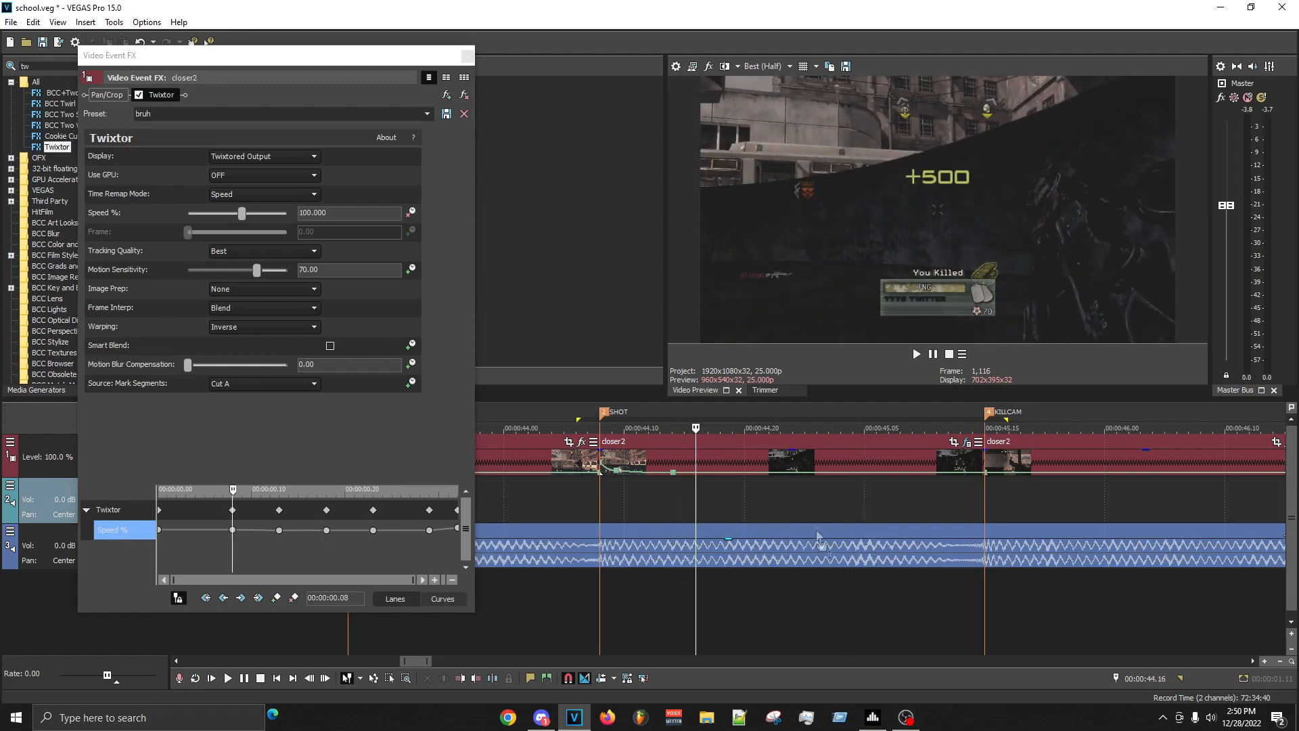
double_click(693, 473)
- Compare the frames after the new velocity point, including those at 00:00:44.21, 00:00:44.24 and 00:00:45.02
click(769, 502)
drag(780, 501, 793, 503)
click(827, 504)
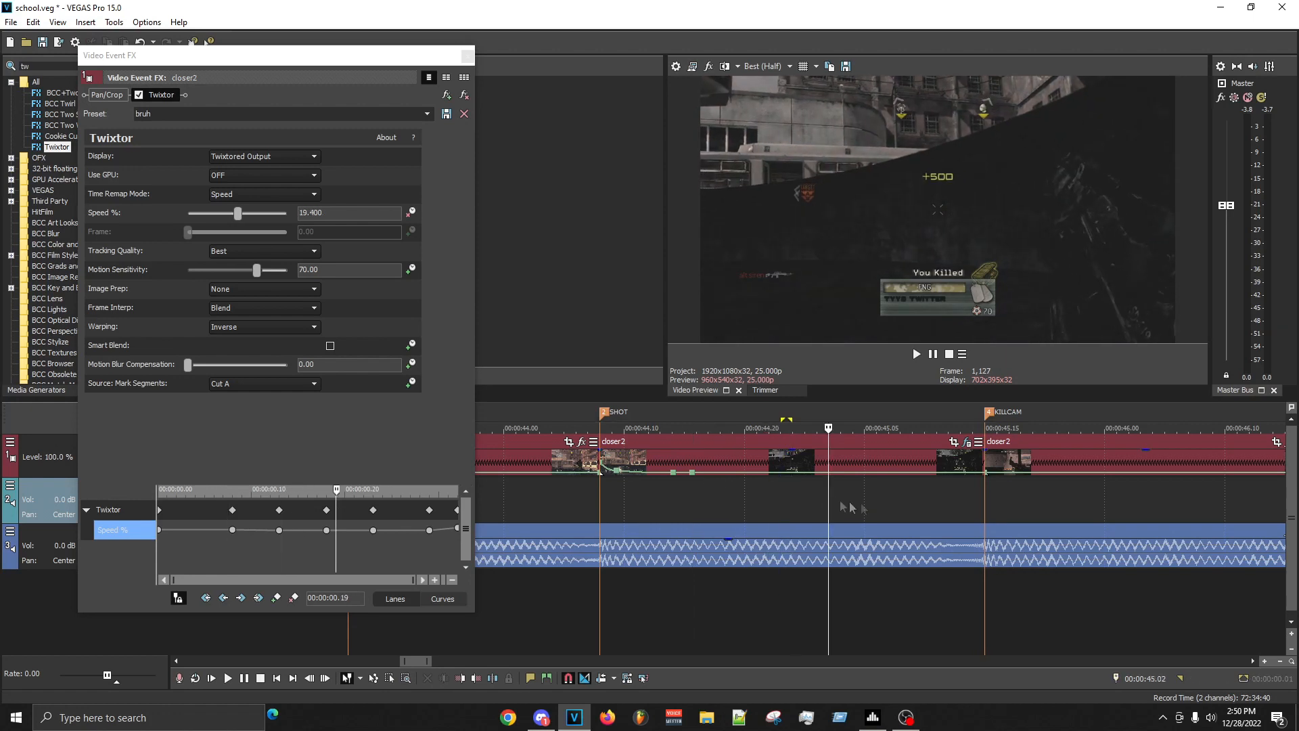
click(721, 515)
click(757, 501)
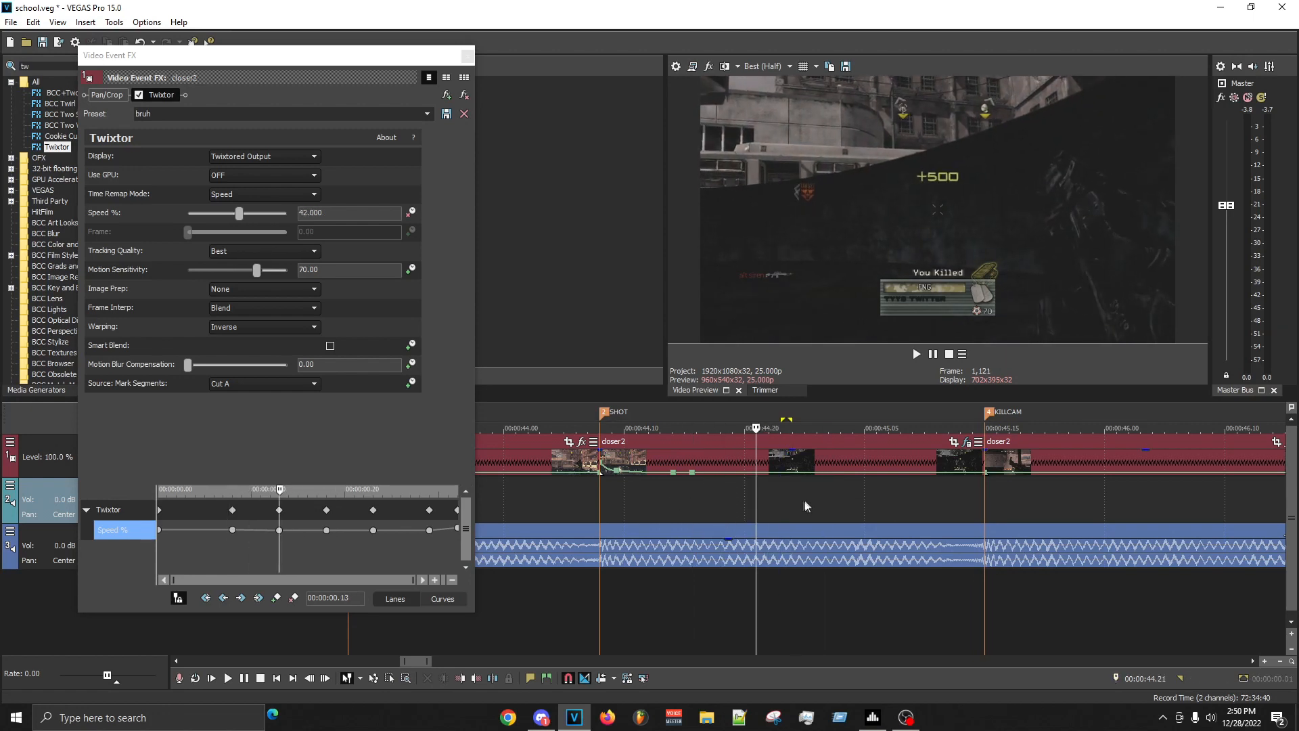
click(840, 506)
click(829, 504)
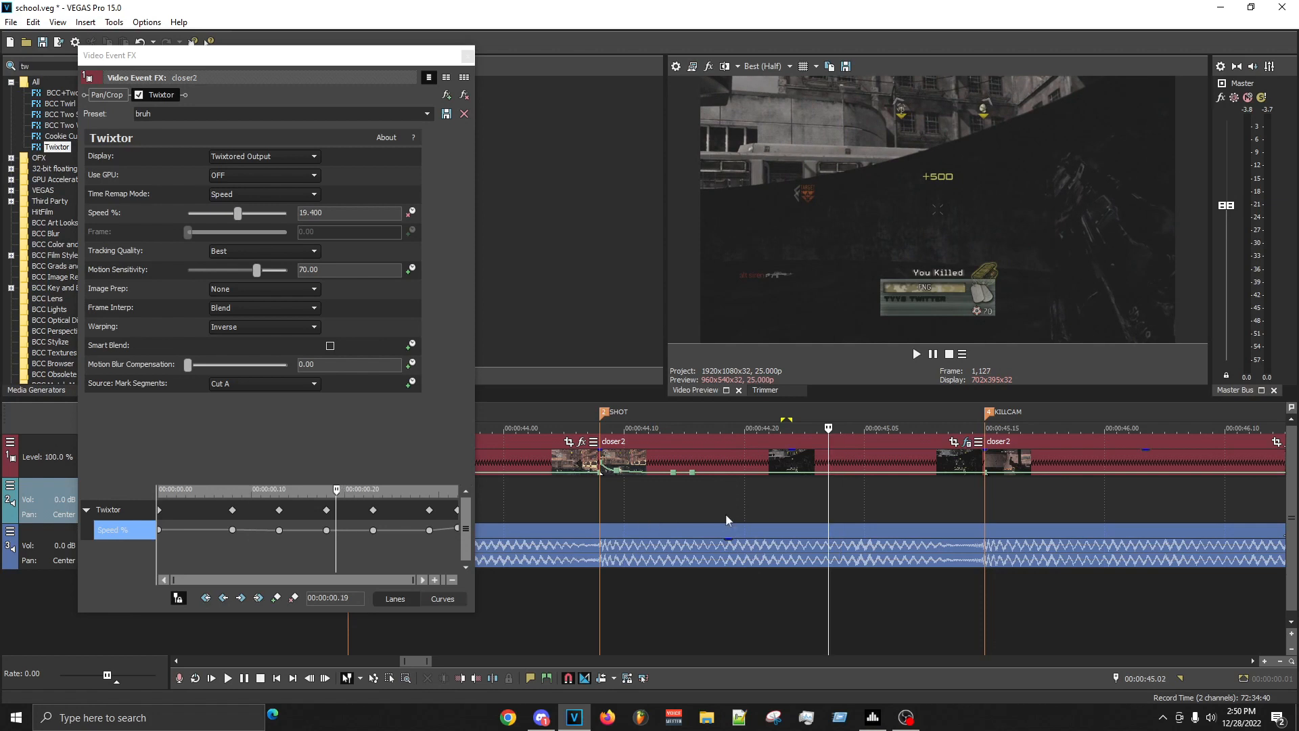
click(792, 508)
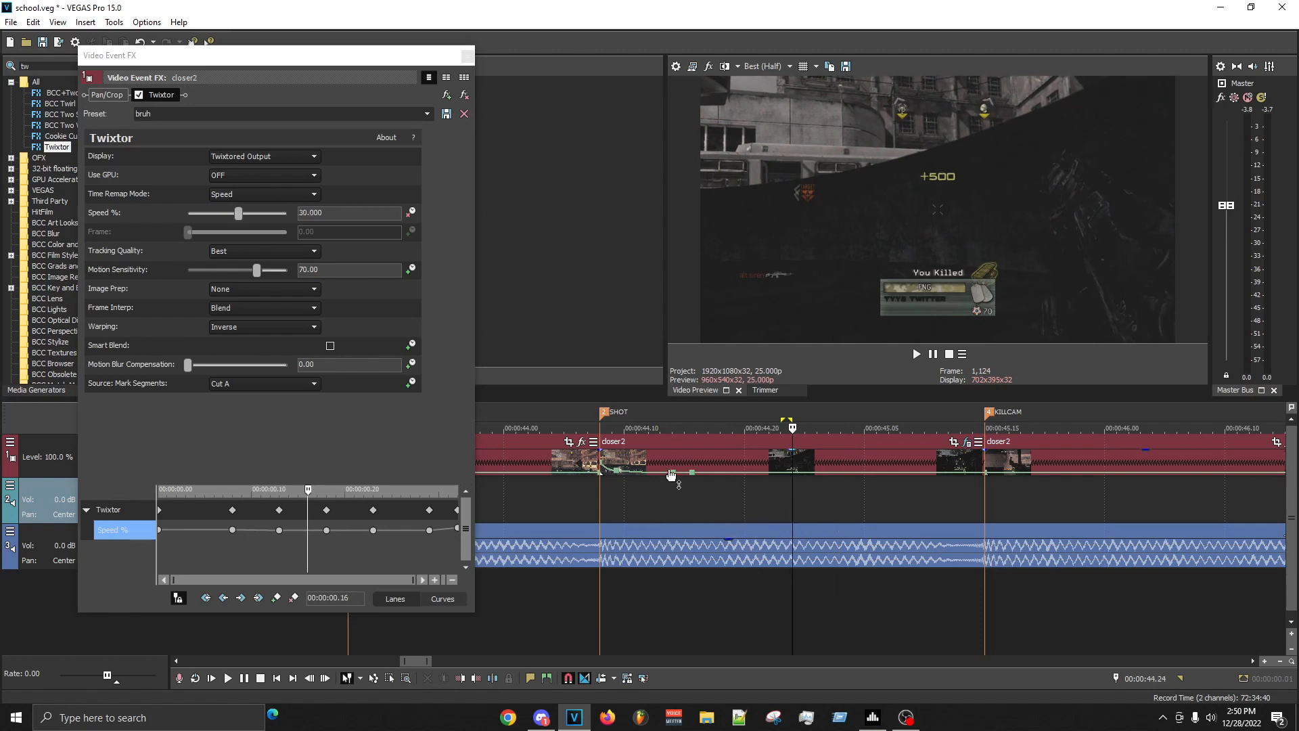
- Move the SHOT clip's velocity envelope point at 00:00:44.14 earlier, to about 00:00:44.12
mouse_move(676, 475)
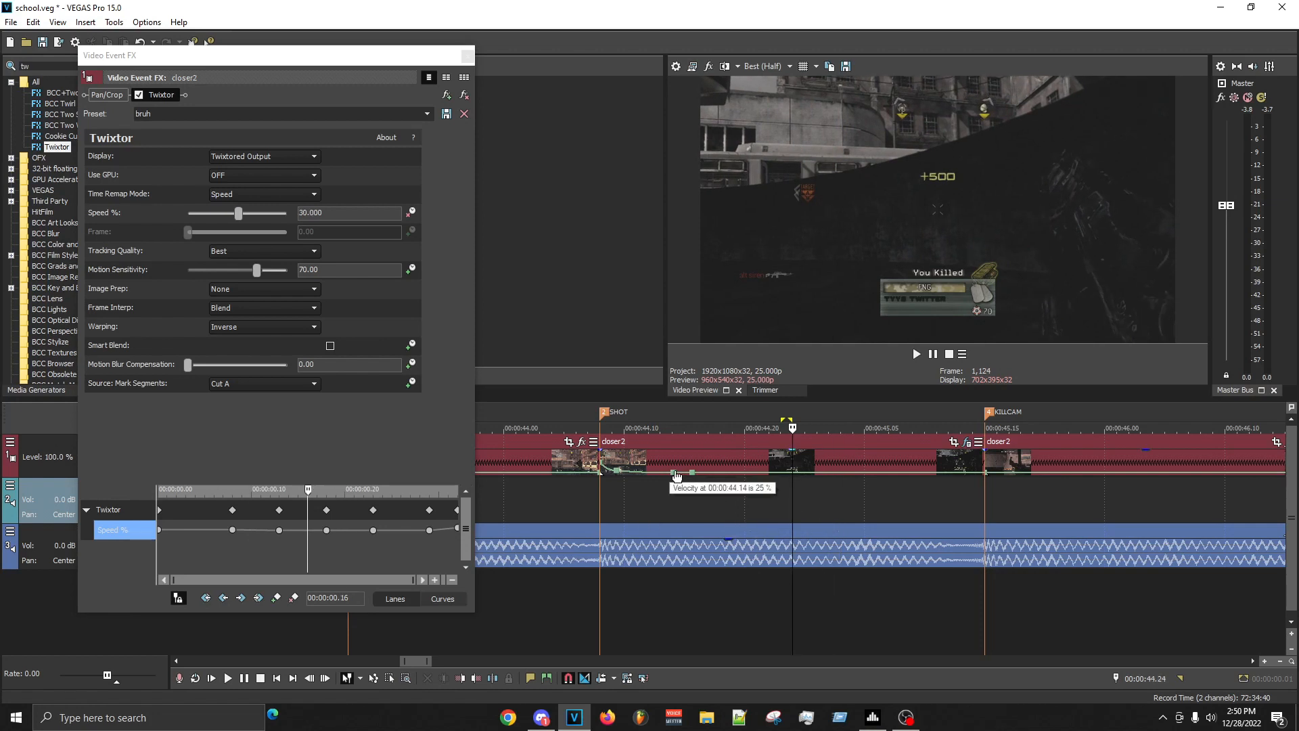
drag(677, 476, 652, 475)
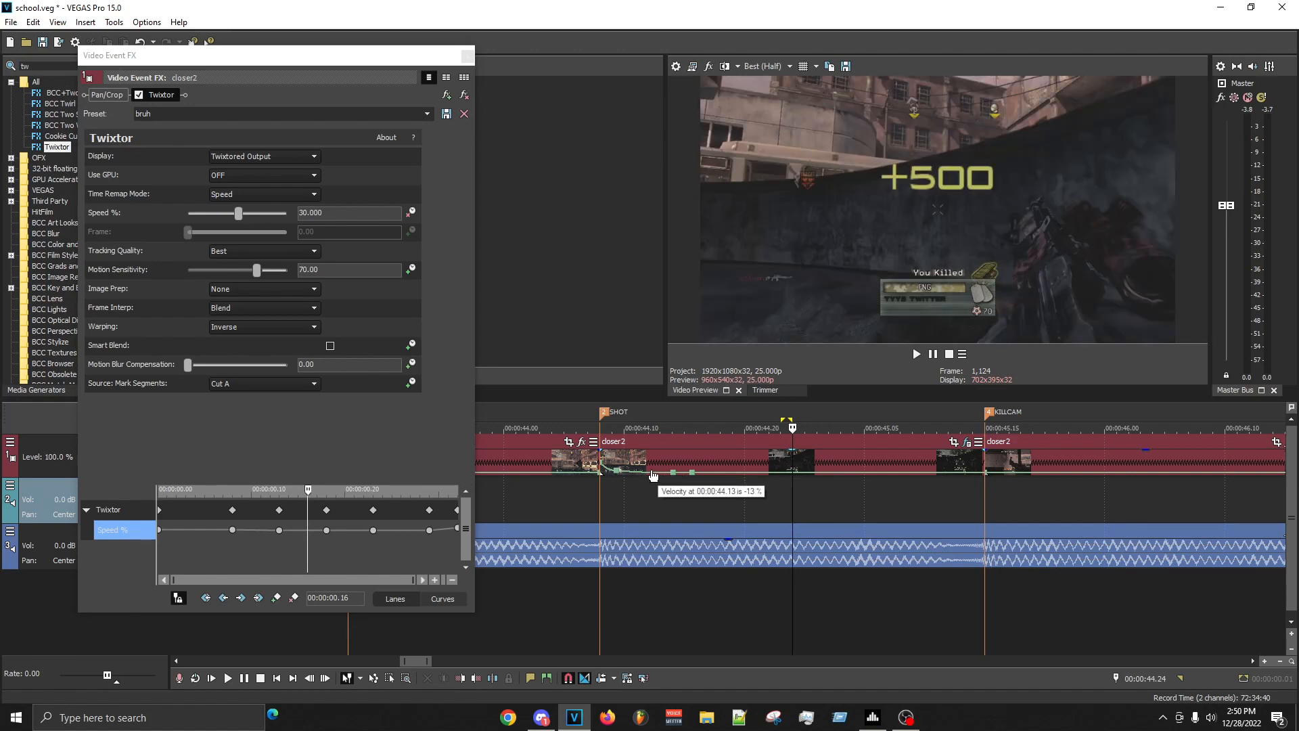
right_click(651, 476)
click(708, 209)
- Examine the SHOT clip's slowed frames between 00:00:44.23 and 00:00:45.10 after the velocity point adjustment
click(828, 507)
key(Left)
key(Left)
key(Left)
key(Left)
key(Left)
key(Left)
key(Left)
key(Left)
key(Left)
key(Left)
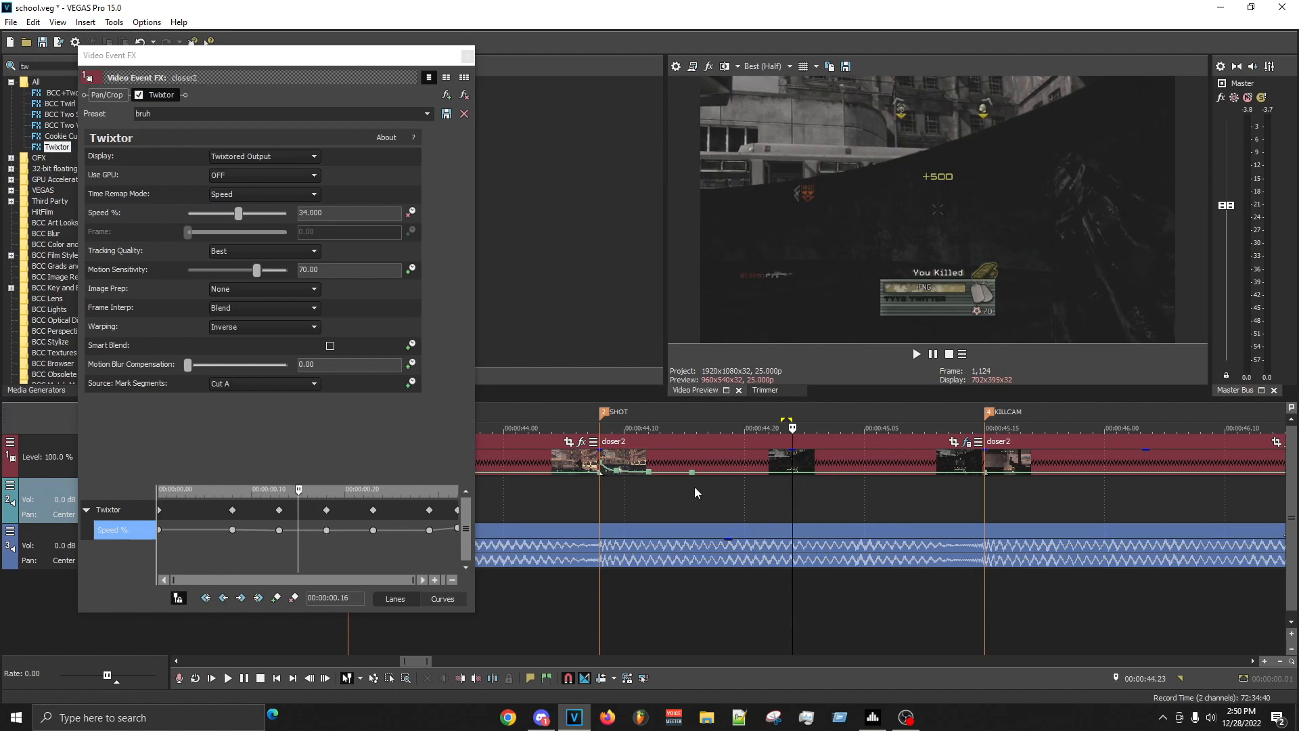
key(Right)
key(Right)
key(Right)
key(Right)
key(Right)
key(Right)
key(Right)
key(Right)
key(Right)
key(Right)
key(Right)
key(Right)
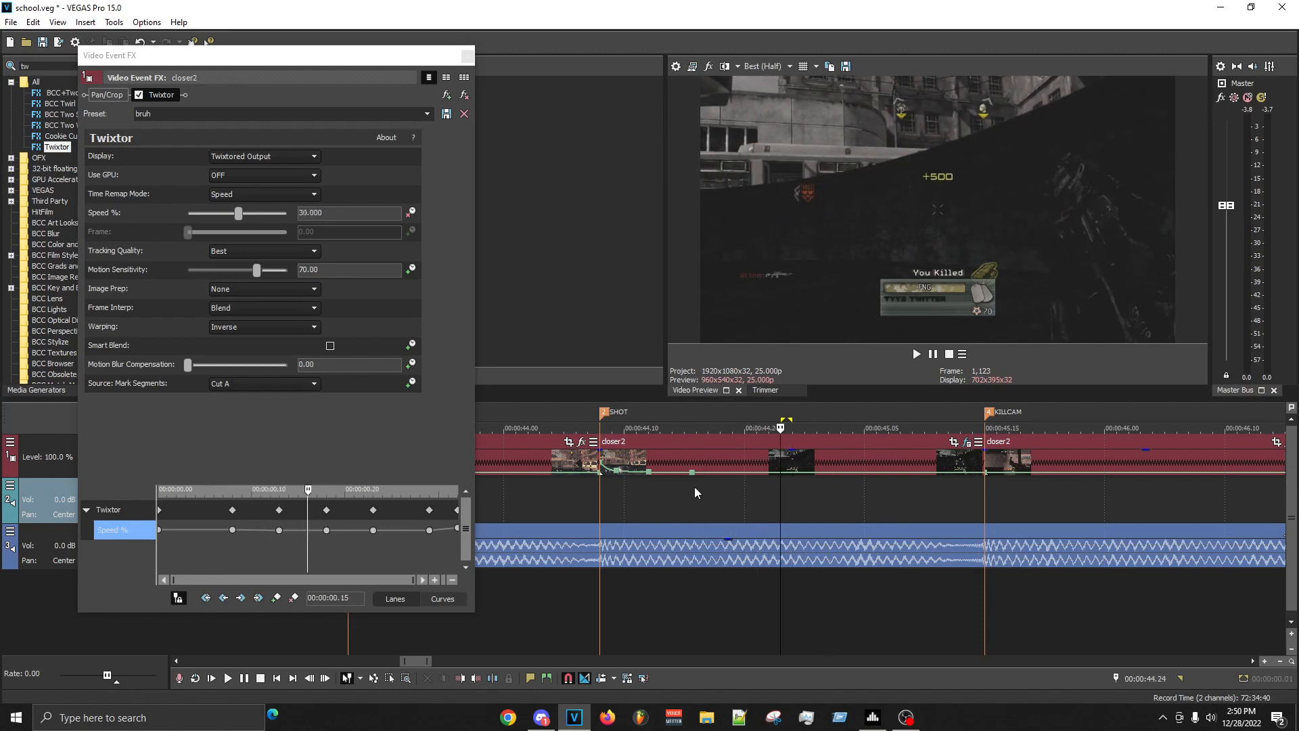
key(Right)
key(Right)
key(Right)
key(Right)
key(Right)
key(Right)
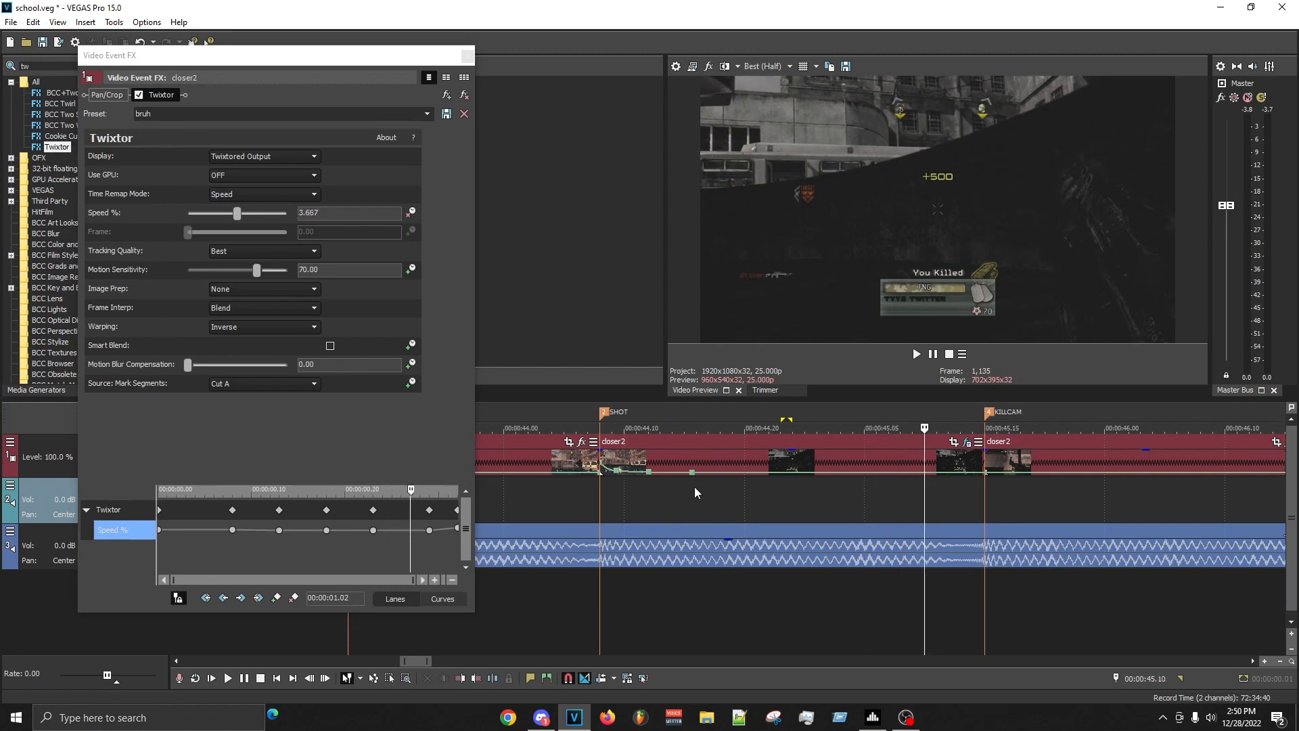
- Preview the stretch between the SHOT and KILLCAM markers and play back its latter part
click(140, 97)
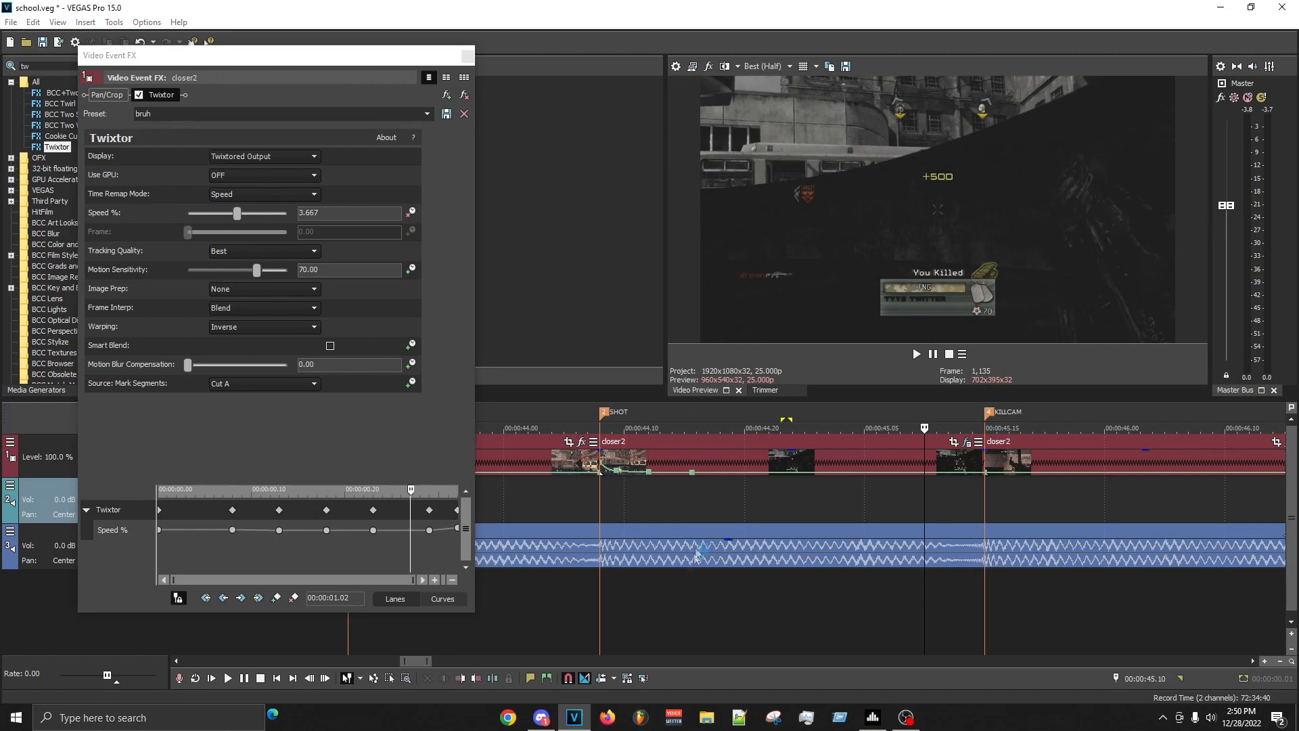
drag(609, 528, 1003, 501)
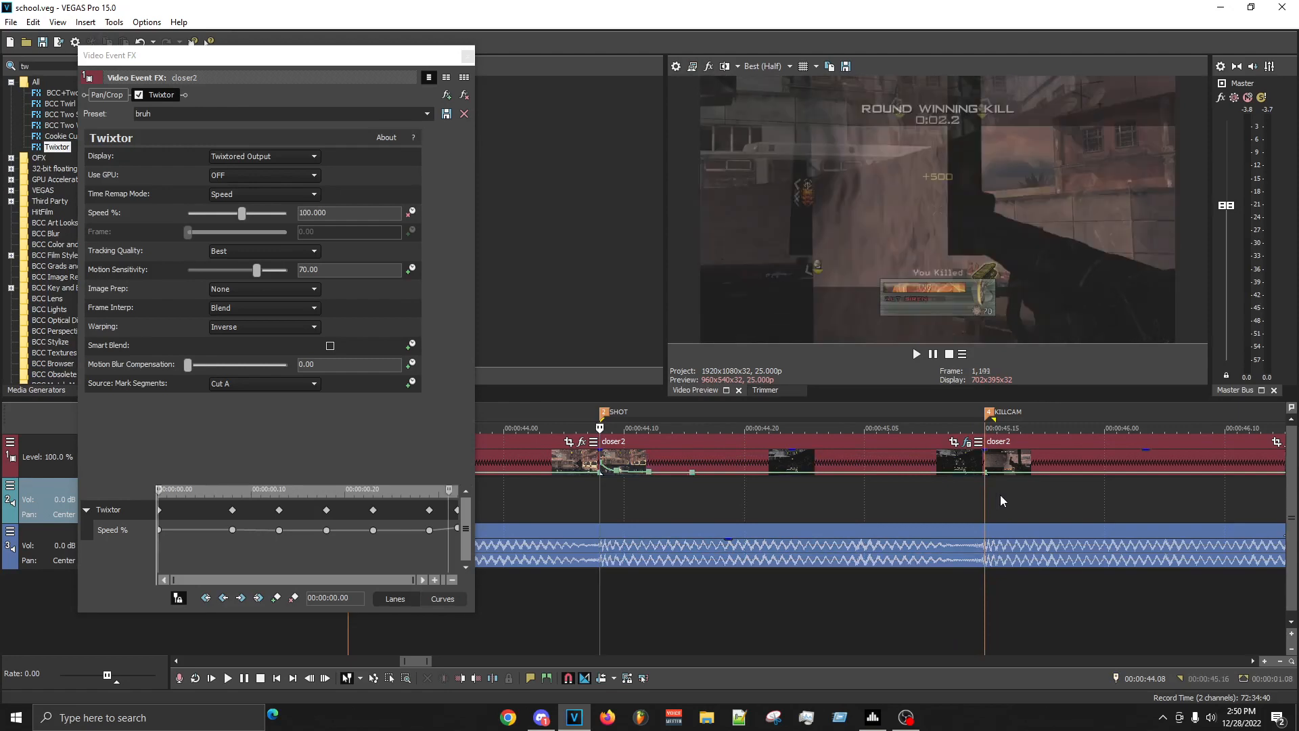
key(space)
click(803, 527)
key(space)
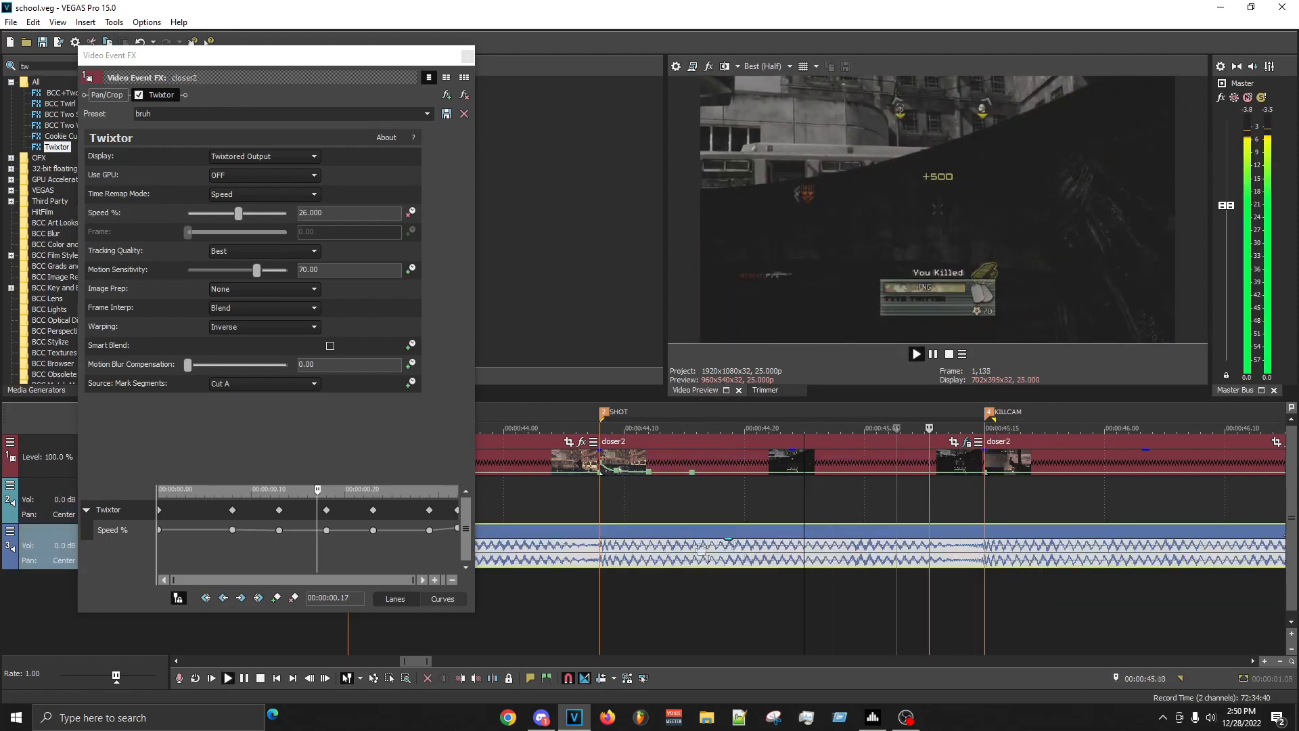
- Move the SHOT clip's 100% Twixtor speed keyframe from 00:00:00.08 to 00:00:00.10
click(233, 530)
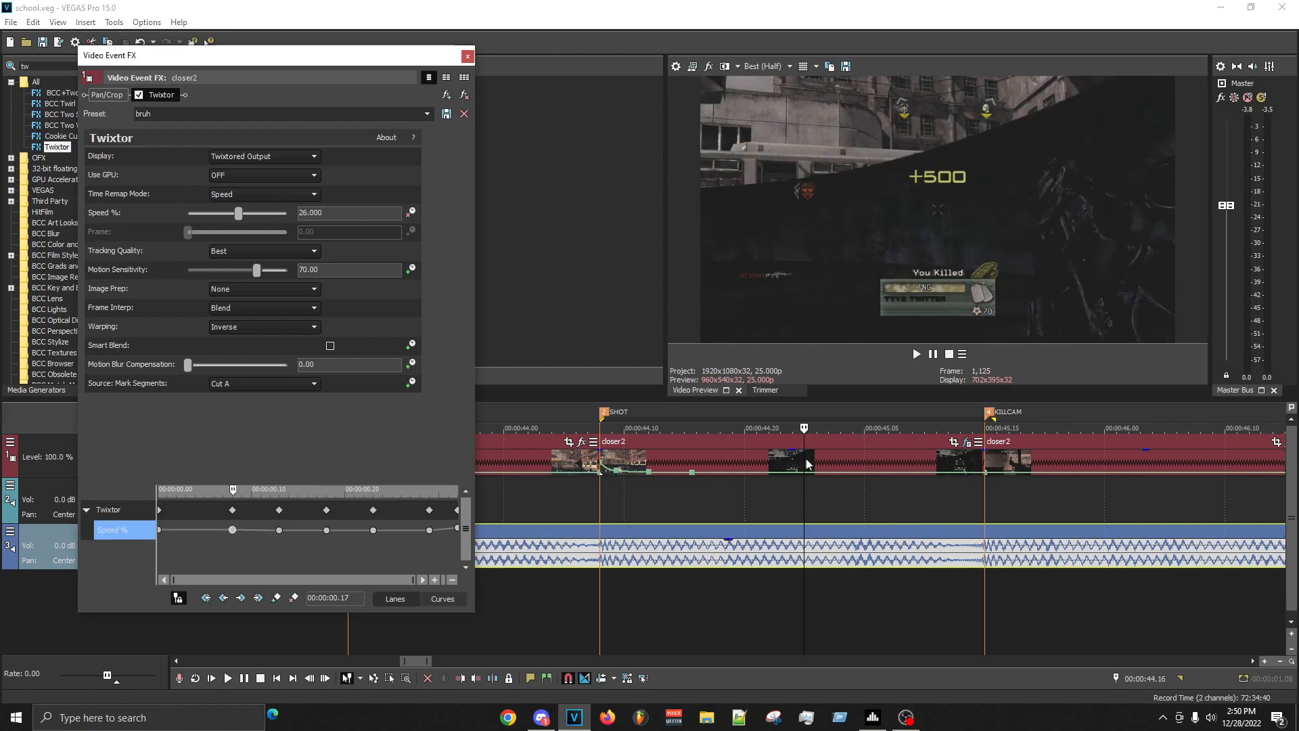
click(712, 501)
click(721, 498)
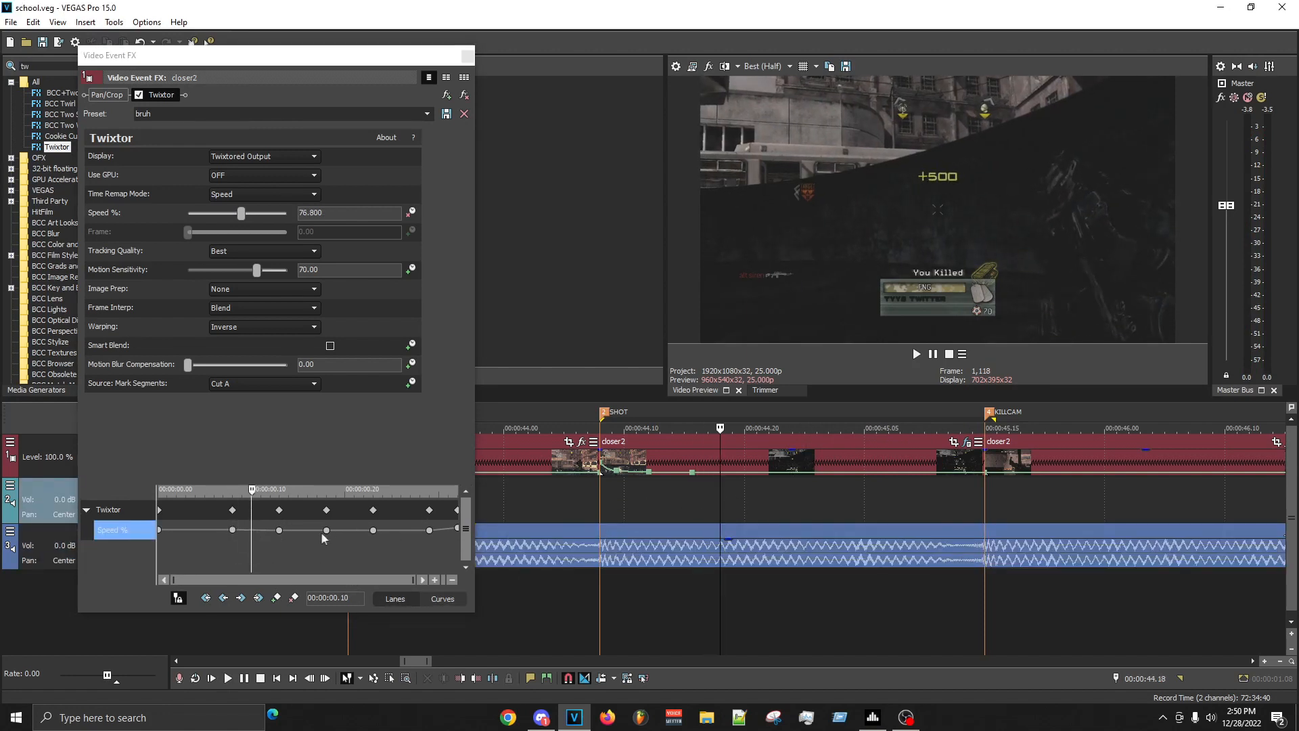
click(232, 532)
drag(244, 529, 248, 533)
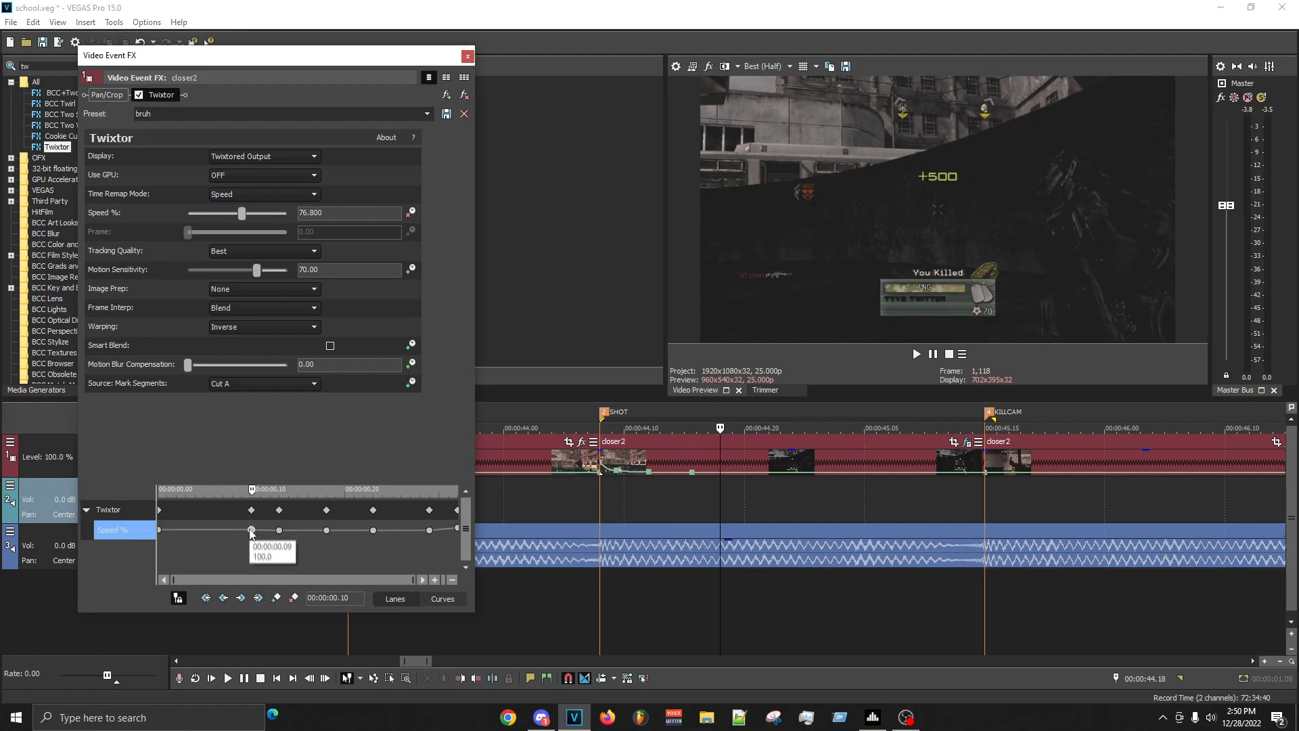
- Delete the Twixtor speed keyframe at 00:00:00.13
click(279, 530)
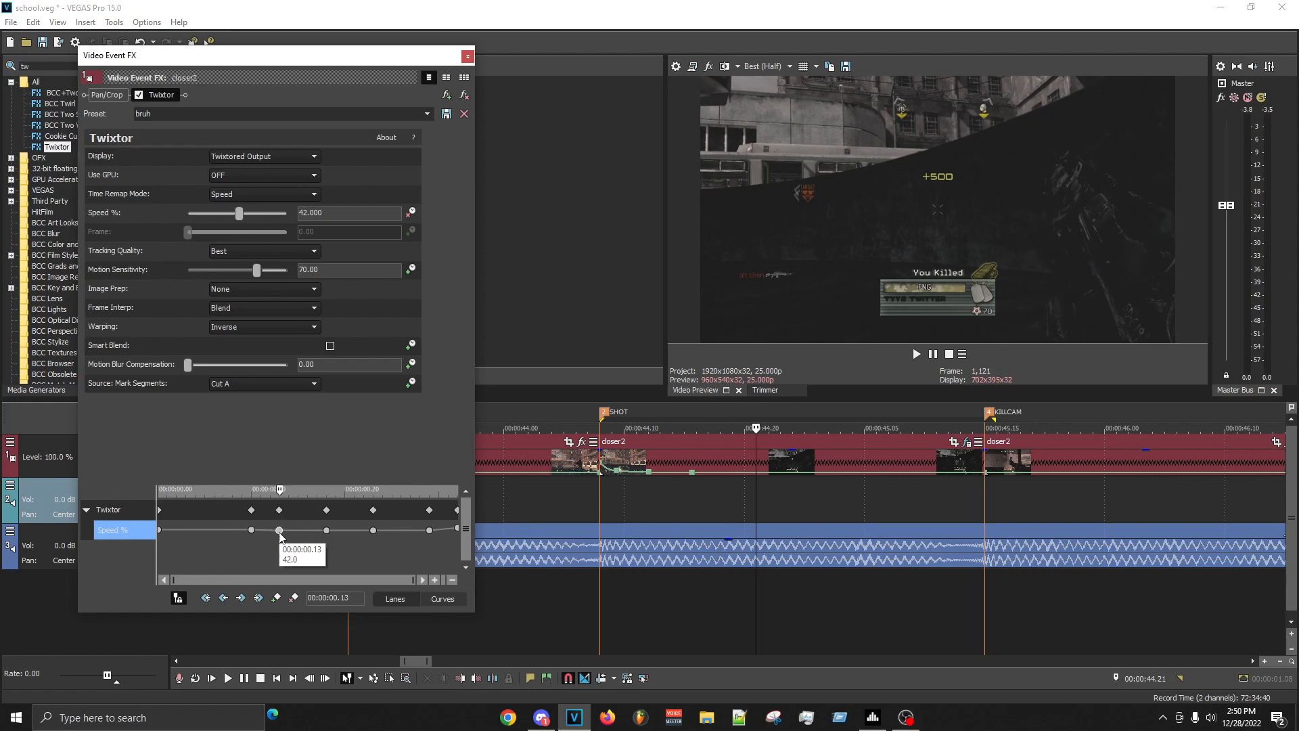
right_click(279, 532)
click(314, 329)
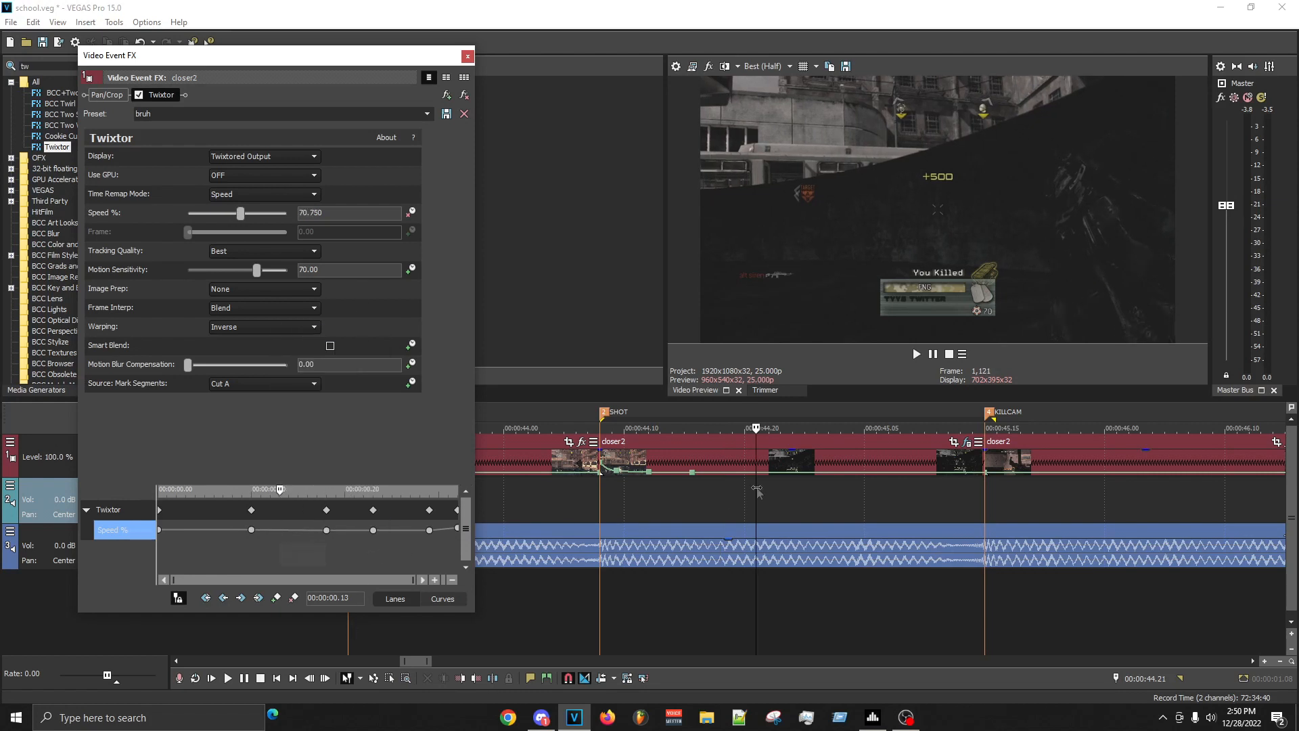
- Move the Twixtor speed keyframe at 00:00:00.18 to 00:00:00.15 and set its speed to 42%
click(781, 493)
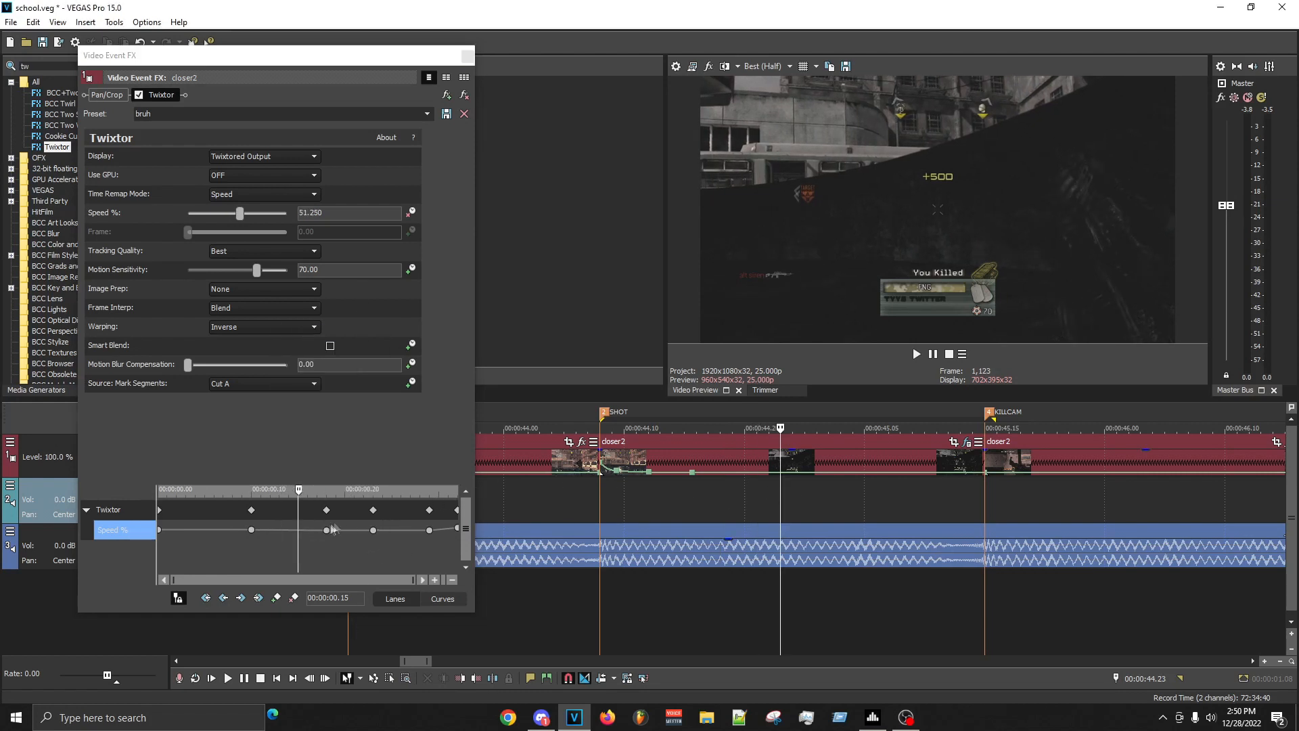
drag(328, 531, 298, 532)
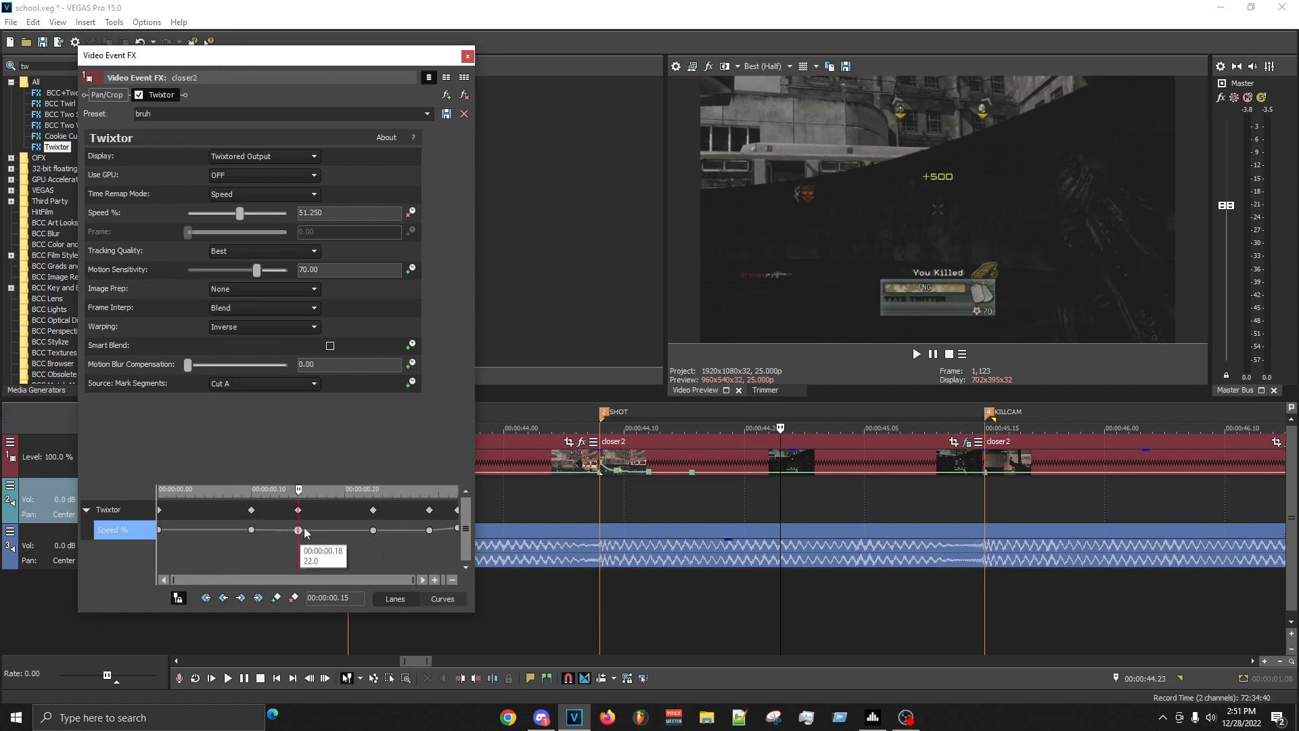
click(372, 215)
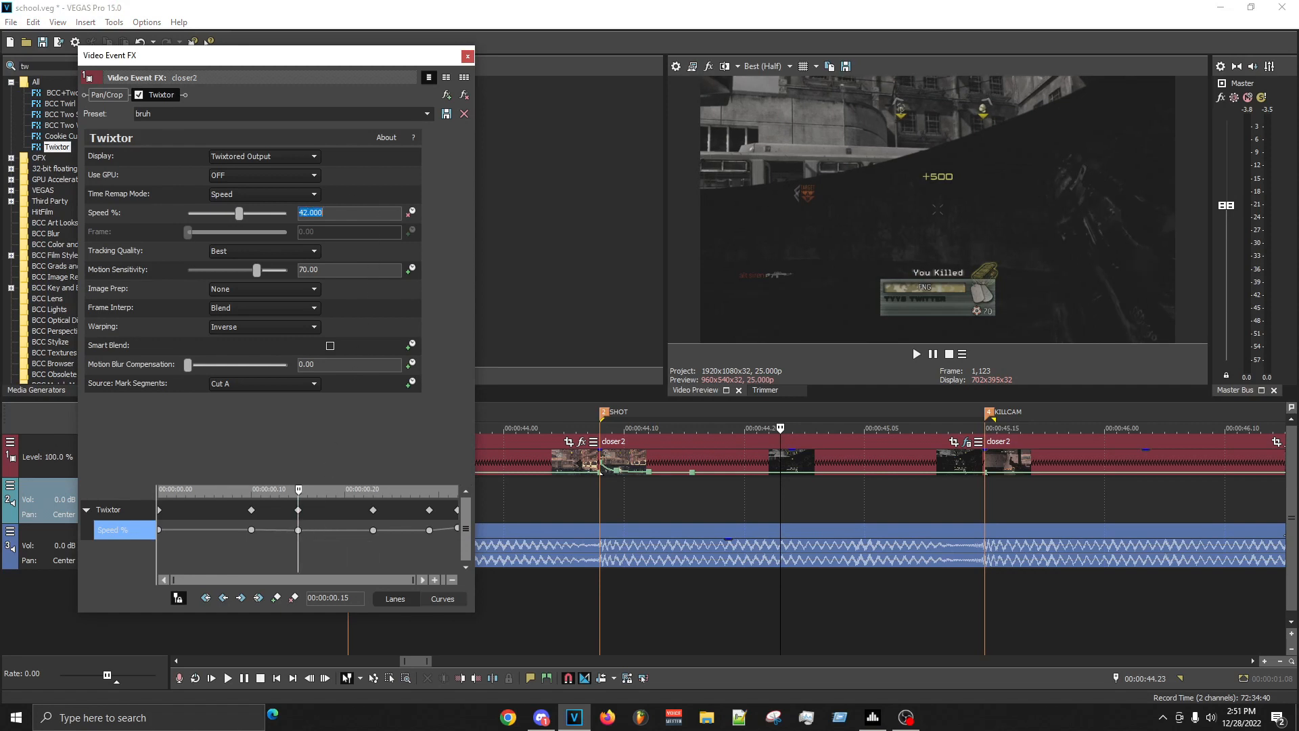
- Move the following Twixtor keyframe to 00:00:00.21 with 16% speed, and set the keyframe at 00:00:01.04 to 2%
click(351, 540)
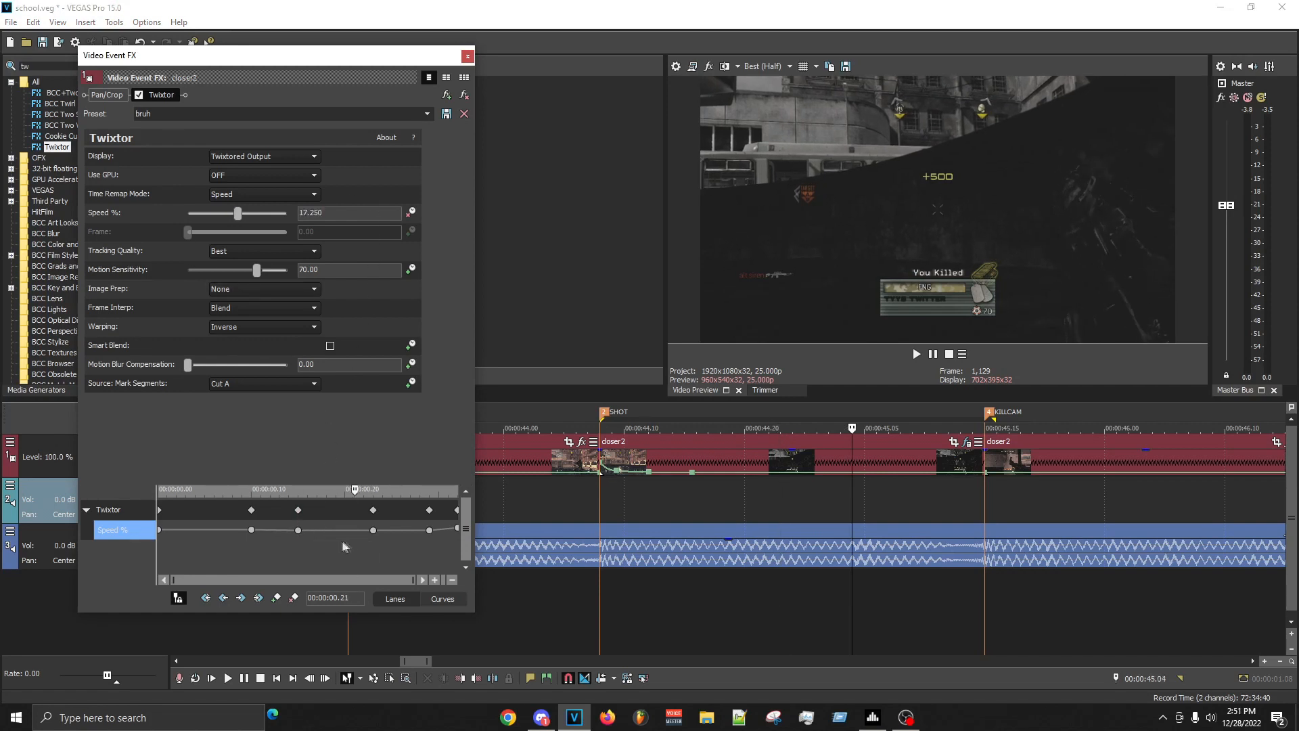
drag(374, 530, 351, 535)
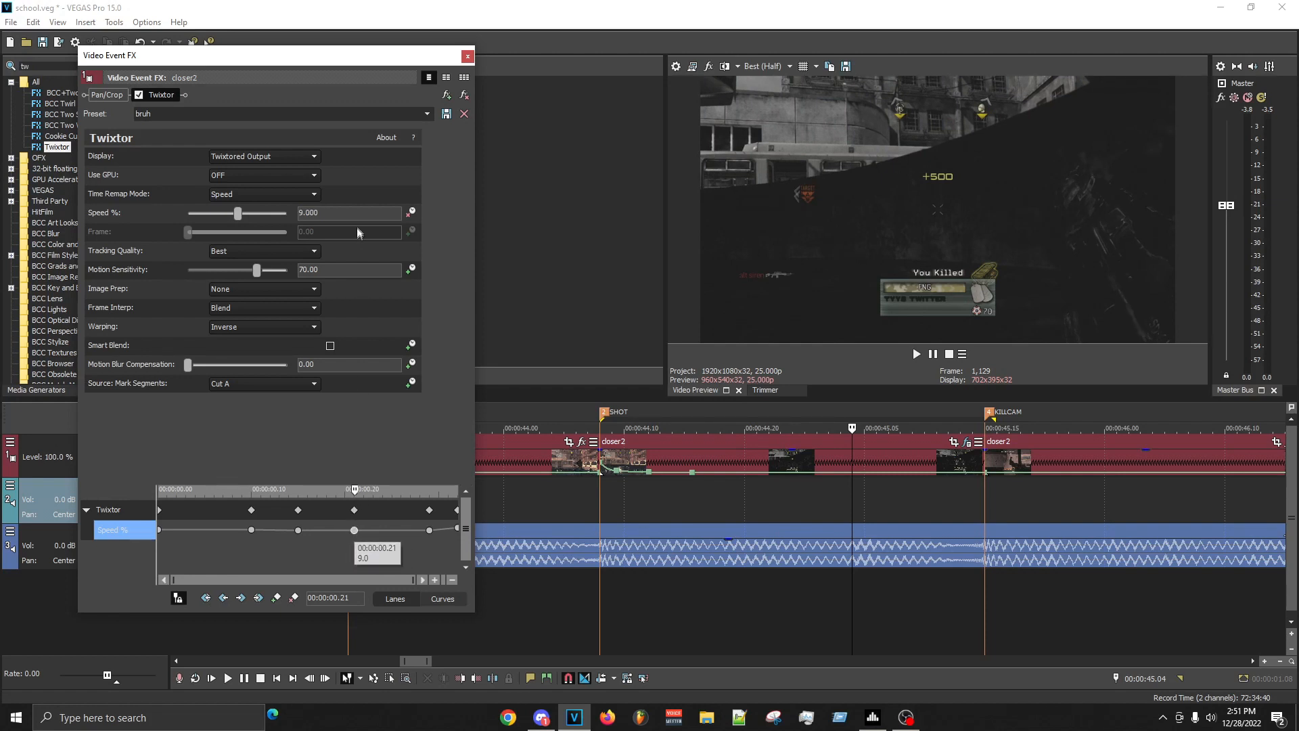
drag(359, 214, 12, 116)
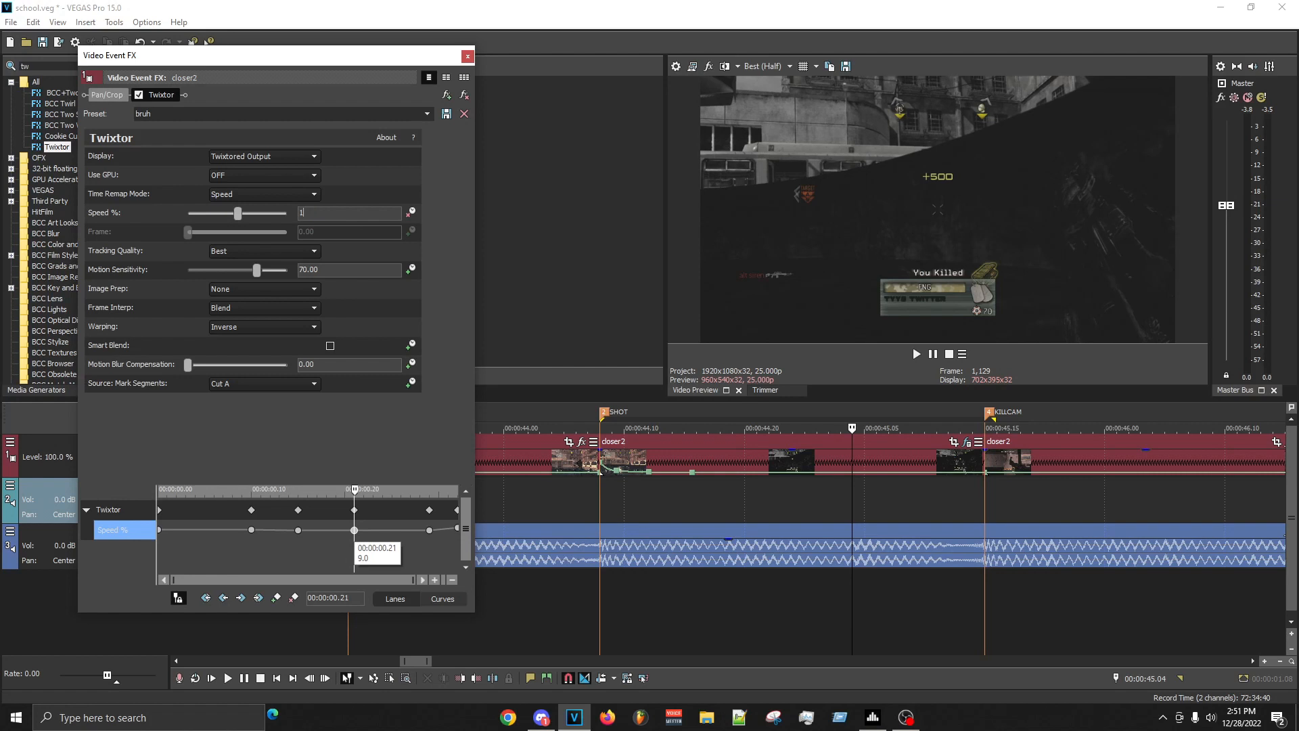
click(432, 529)
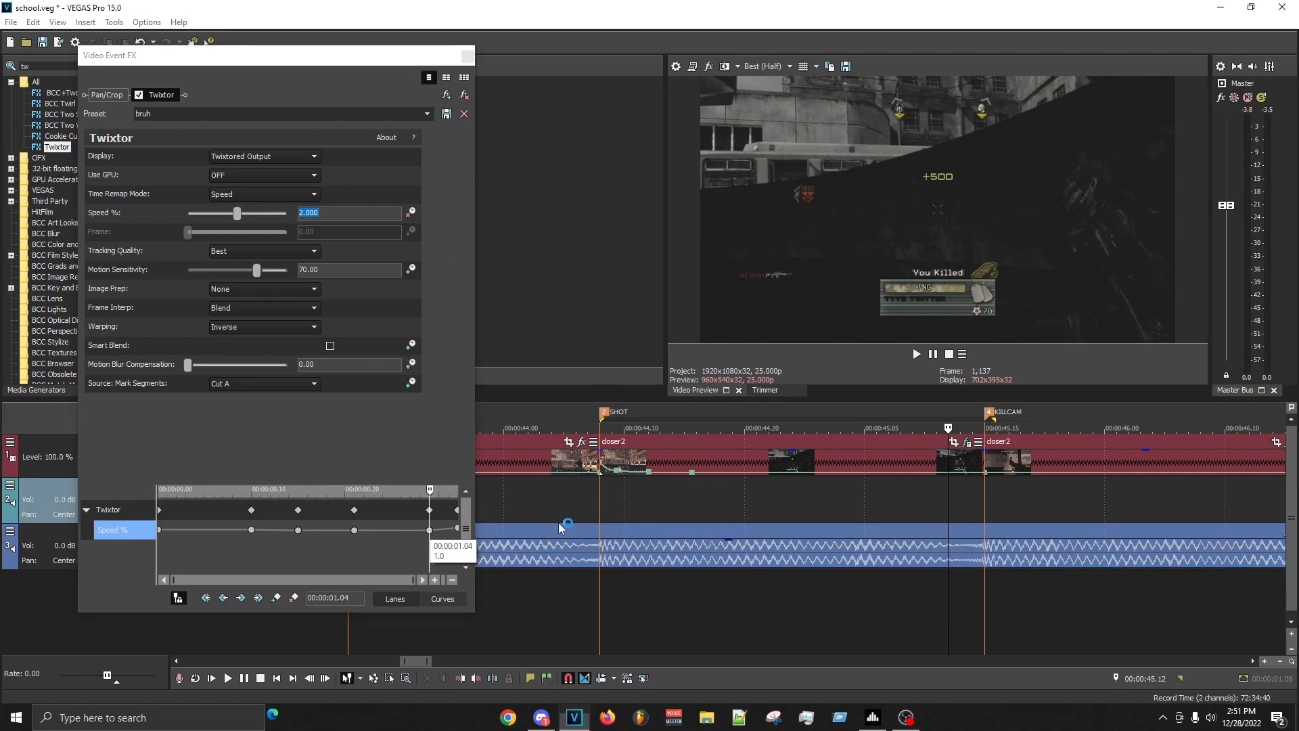
- Preview from 00:00:44.06 to 00:00:45.17 and examine the retimed frames at 00:00:44.23, 00:00:45.00, 00:00:45.03 and 00:00:45.12
drag(577, 508, 1008, 509)
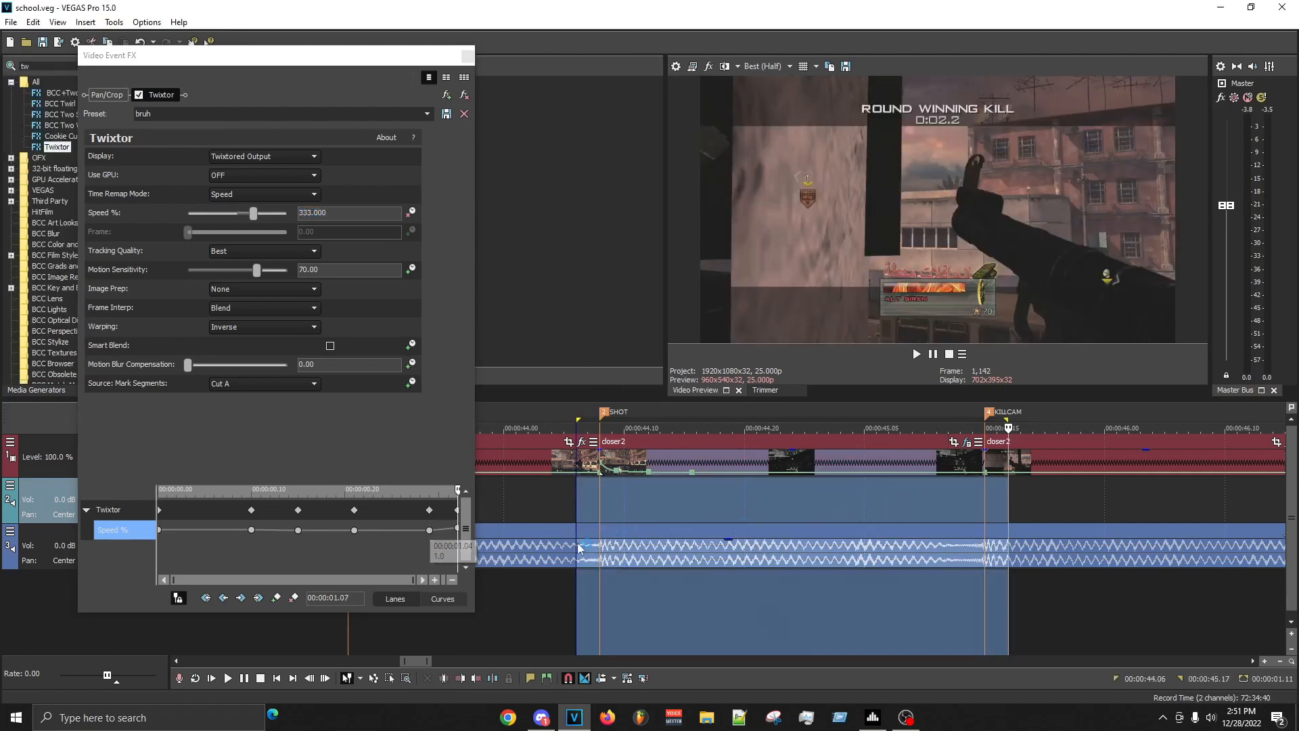
click(864, 509)
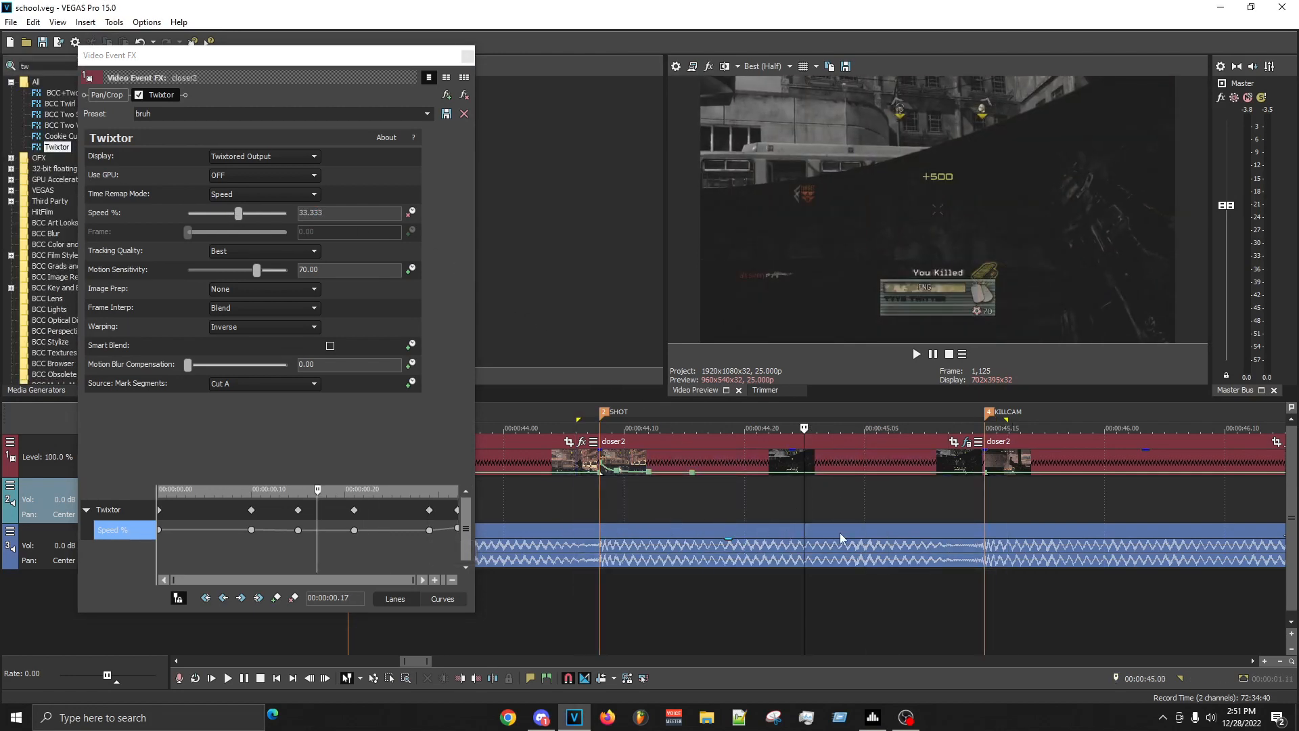
click(947, 516)
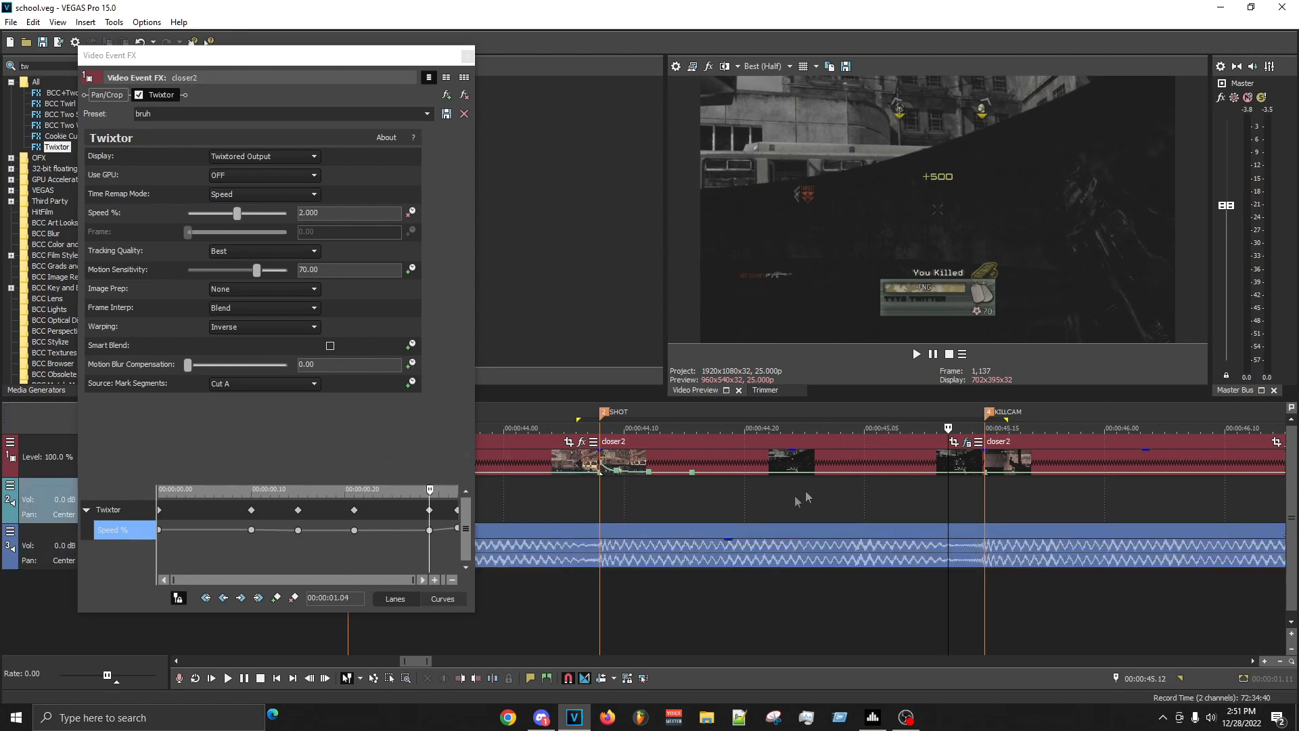
click(262, 384)
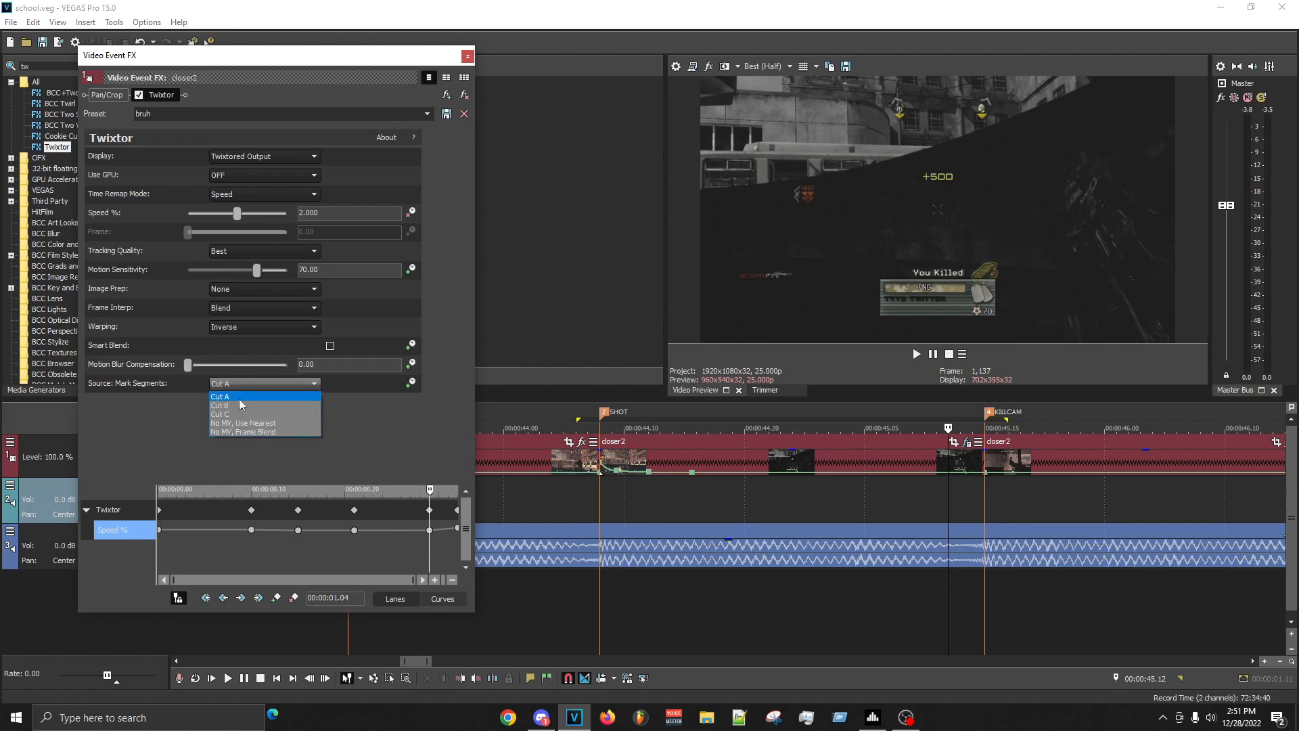
click(838, 502)
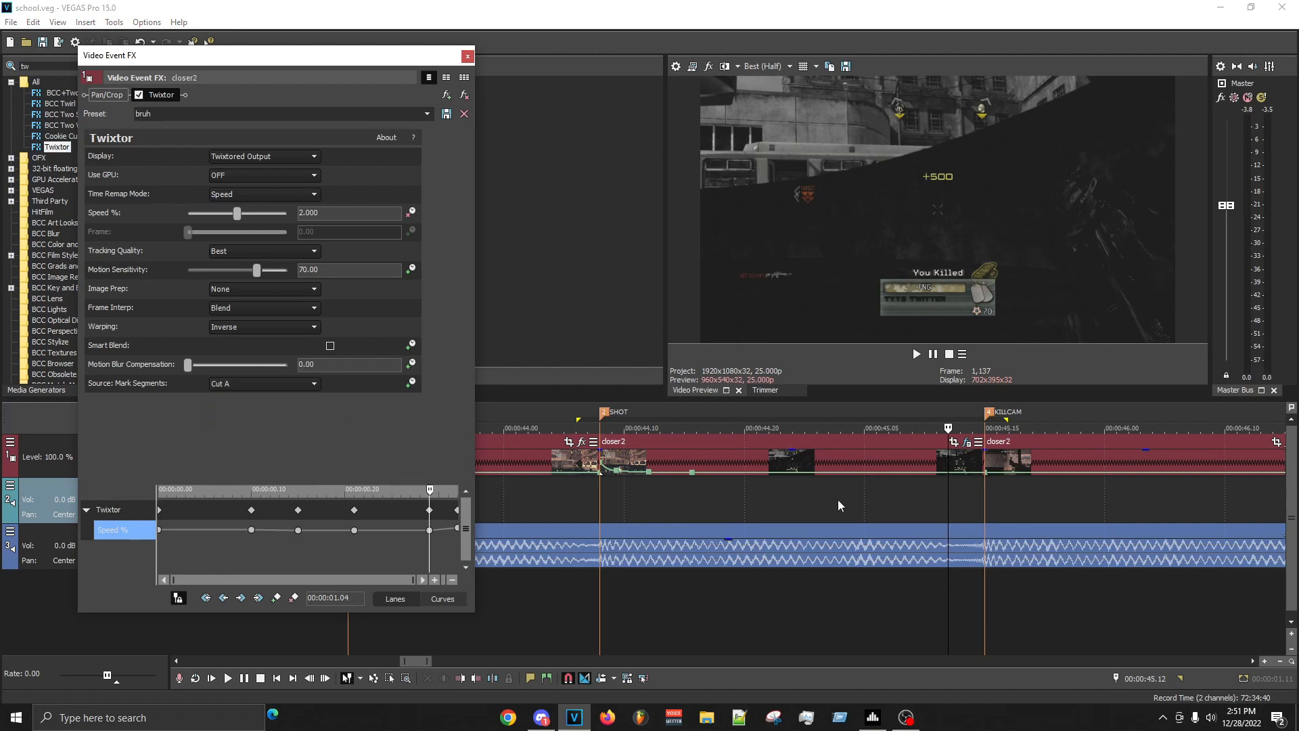
click(780, 528)
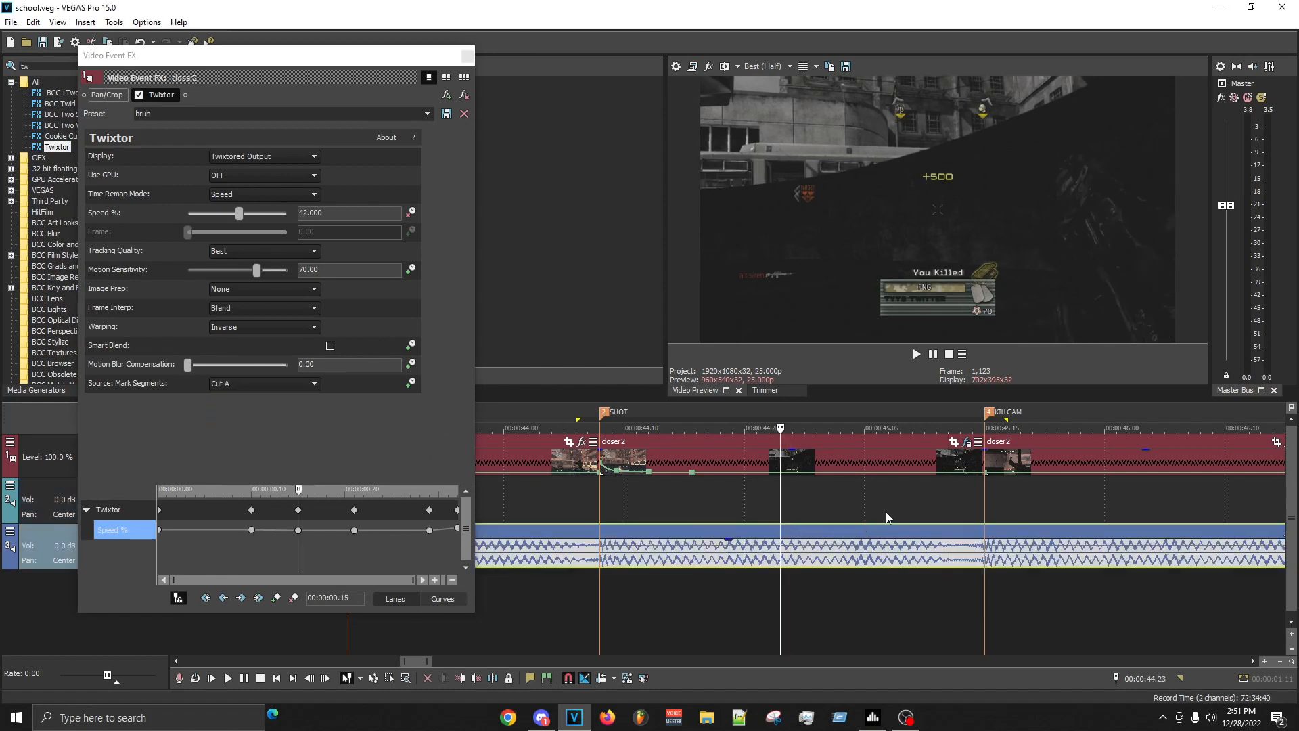
click(885, 515)
click(841, 511)
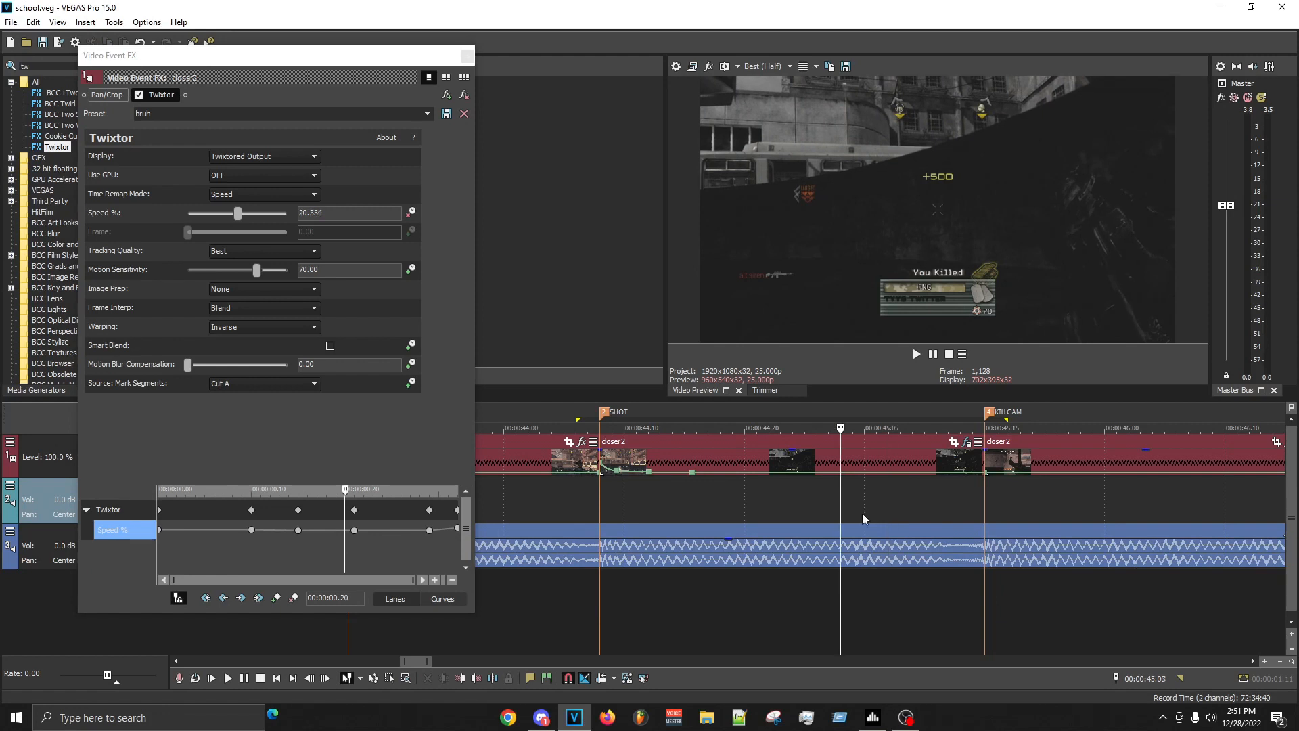
- Try another speed for the Twixtor keyframe at 00:00:00.15, restore 42% and save the project
click(298, 529)
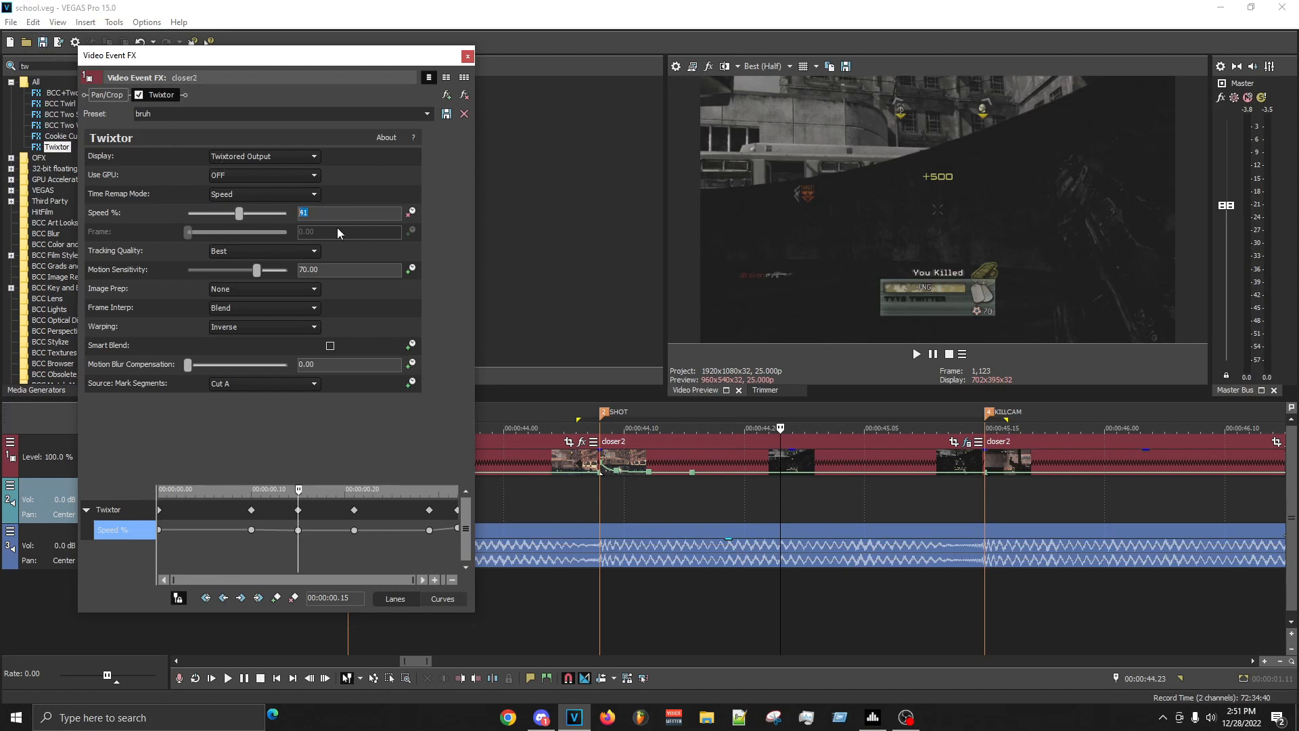
click(781, 501)
key(ctrl+s)
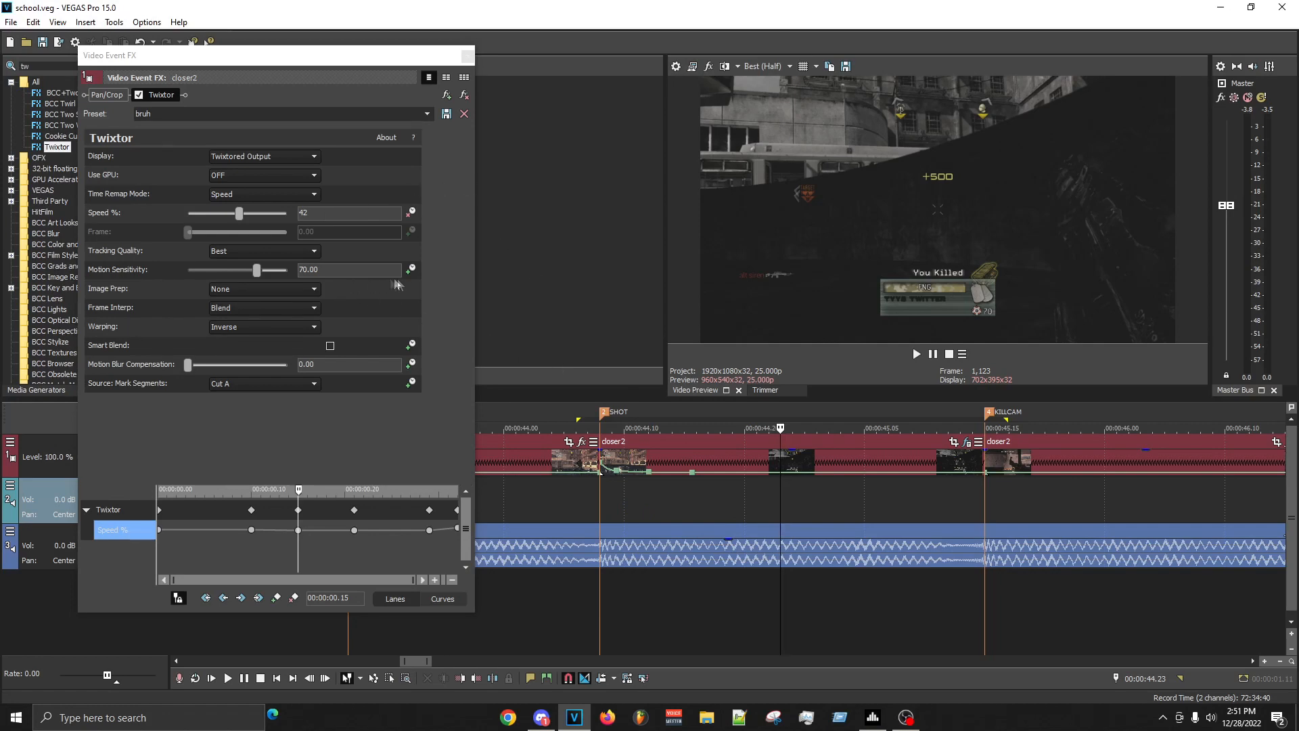
- Preview the stretch from 00:00:44.05 to just after the KILLCAM marker and replay the slowed SHOT section
drag(564, 421, 1048, 548)
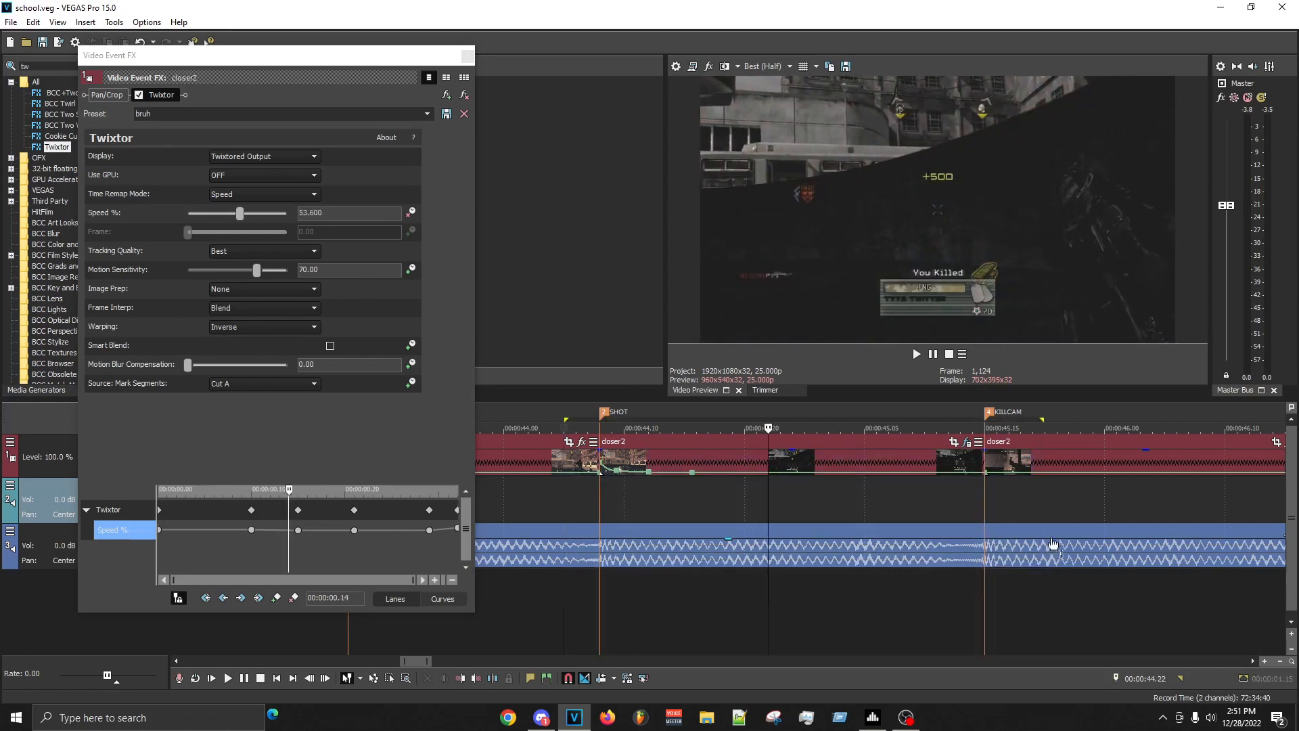
key(space)
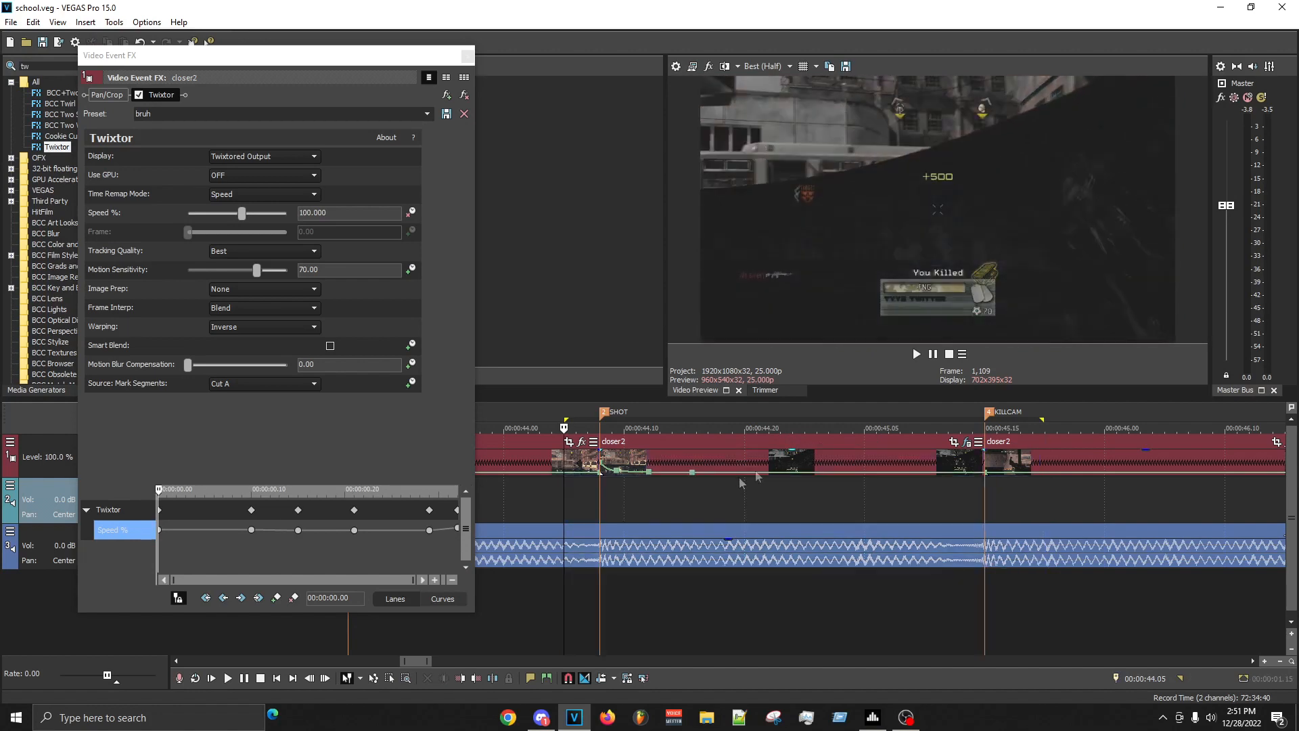
click(668, 506)
click(598, 509)
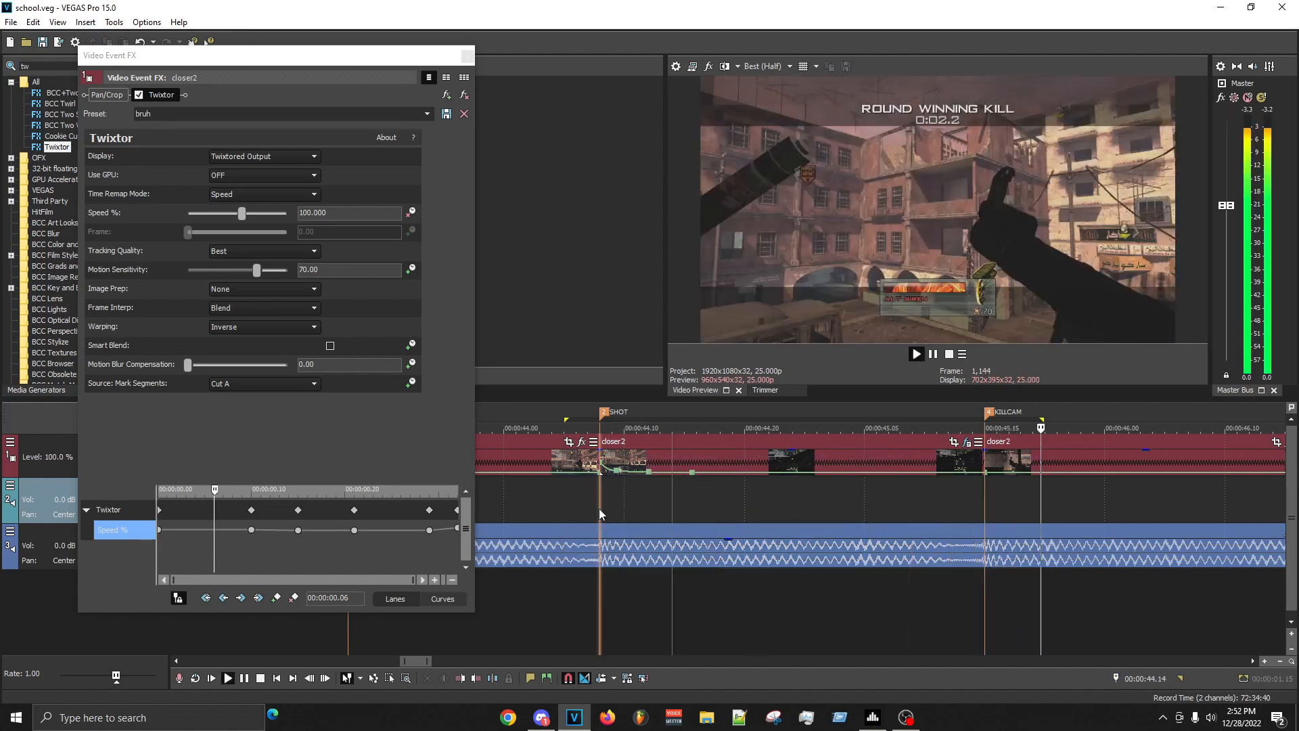
key(space)
key(space)
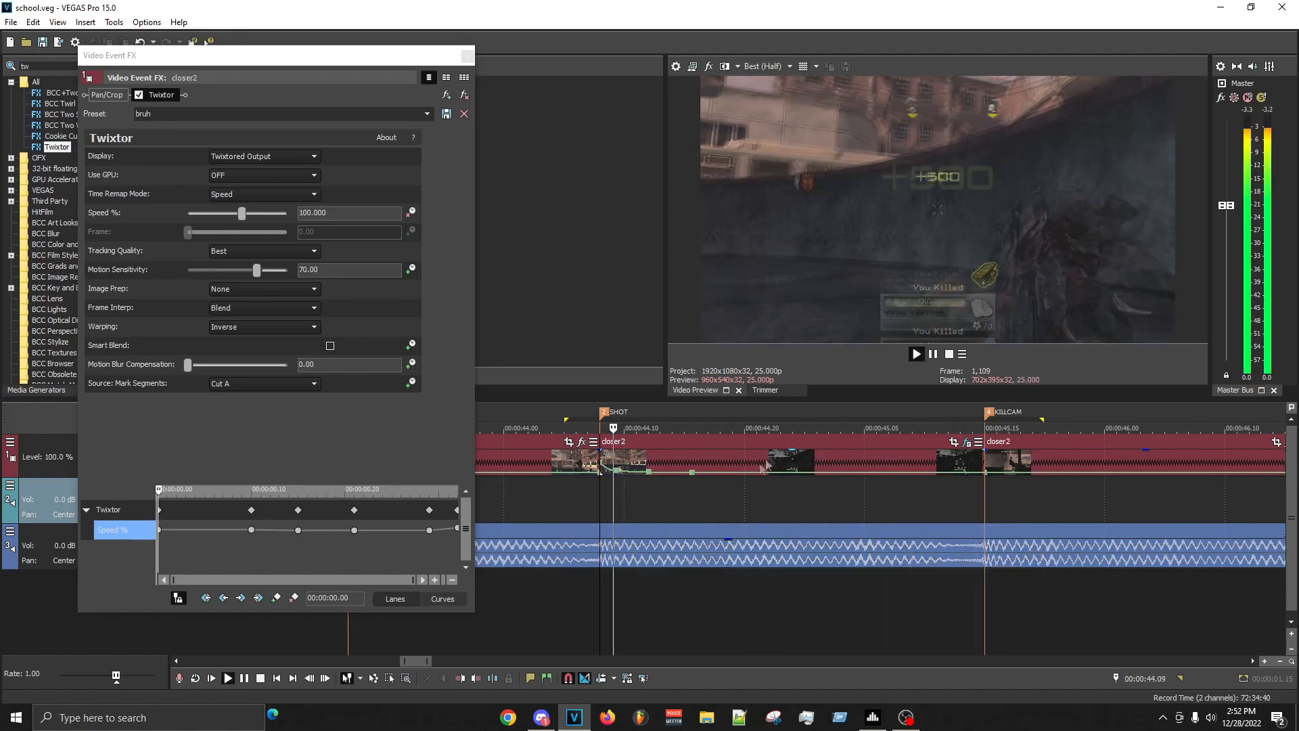
key(space)
key(space)
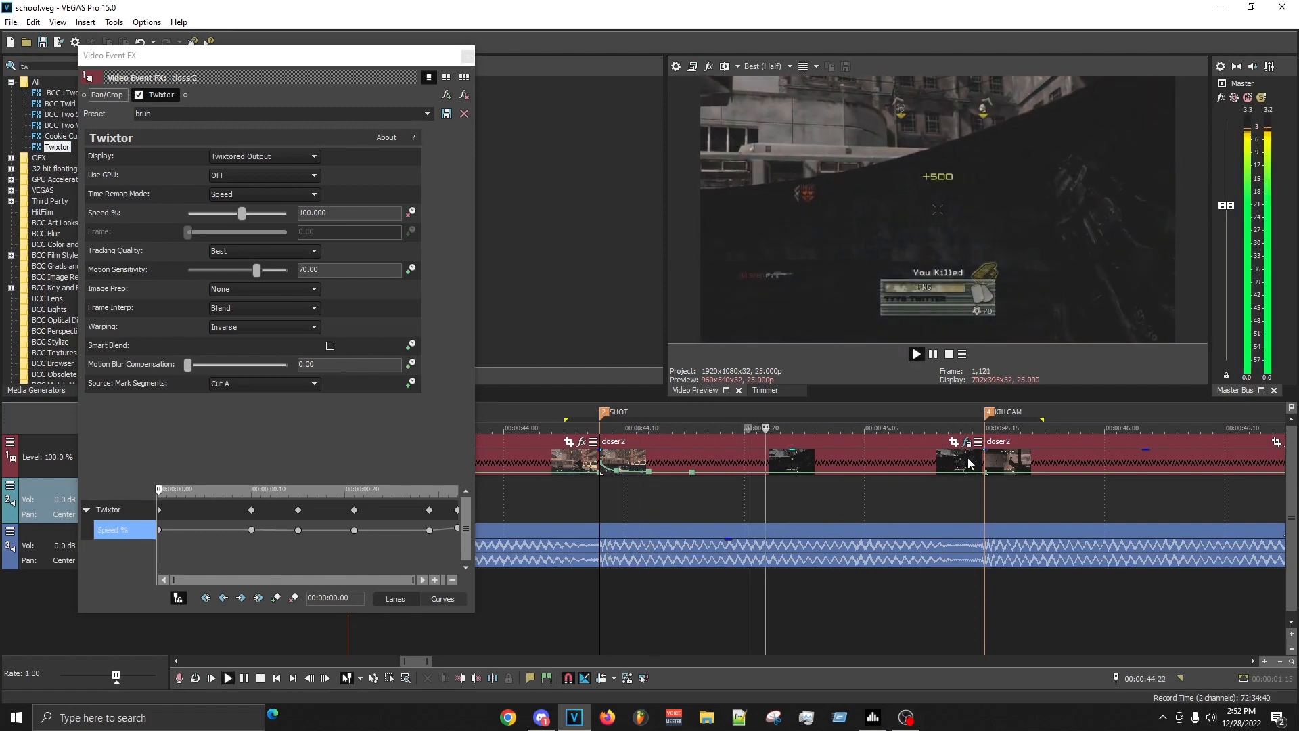
key(space)
key(space)
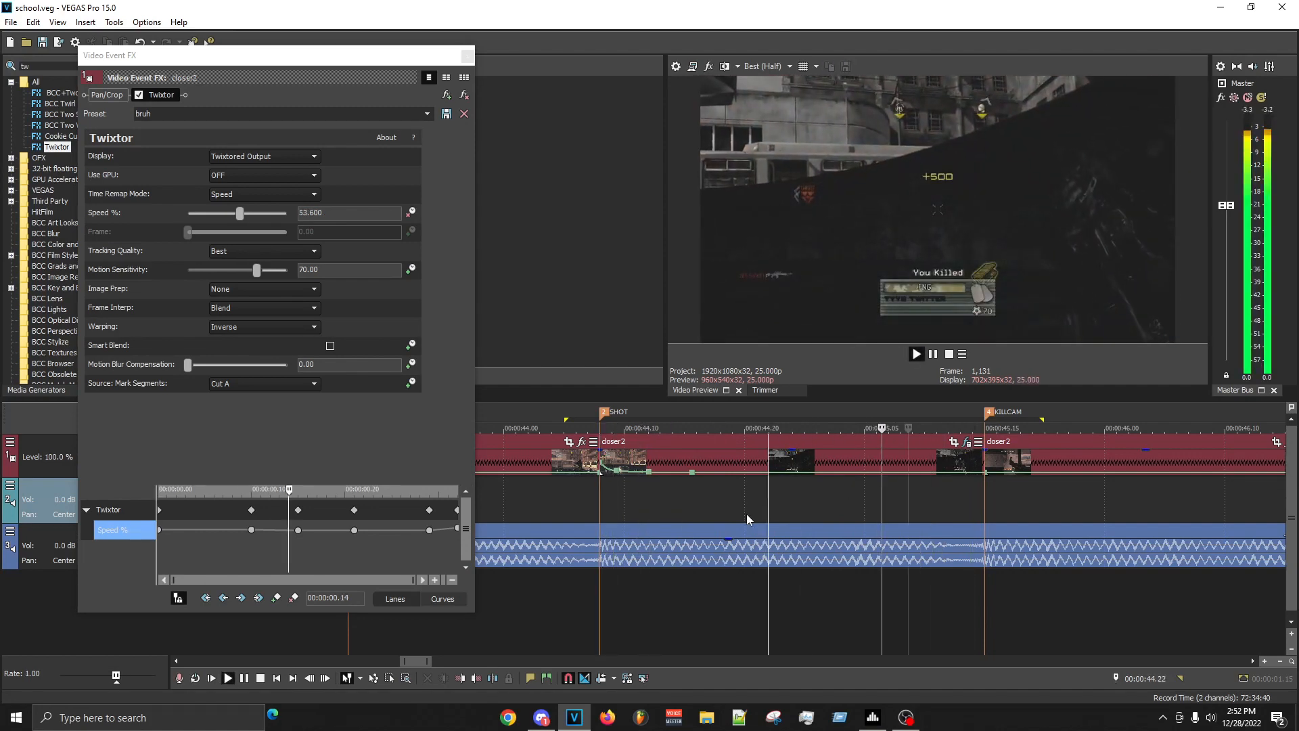
- Examine the slowed frames of the SHOT section up to 00:00:45.10, then close the Twixtor settings
double_click(913, 519)
click(853, 513)
click(886, 510)
click(897, 509)
click(923, 509)
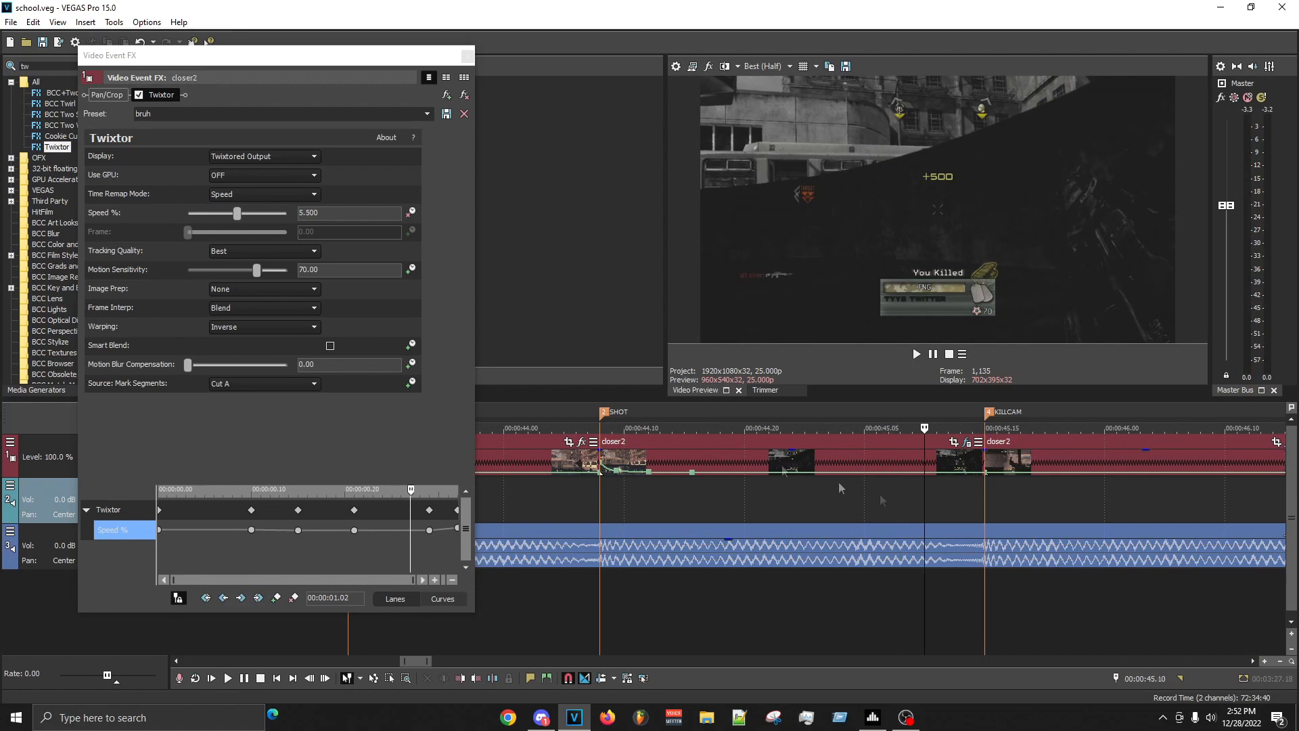
click(467, 56)
- Replace the closer2 event at the SHOT marker with a copy of the KILLCAM SHOT event and extend it to the KILLCAM marker
right_click(730, 468)
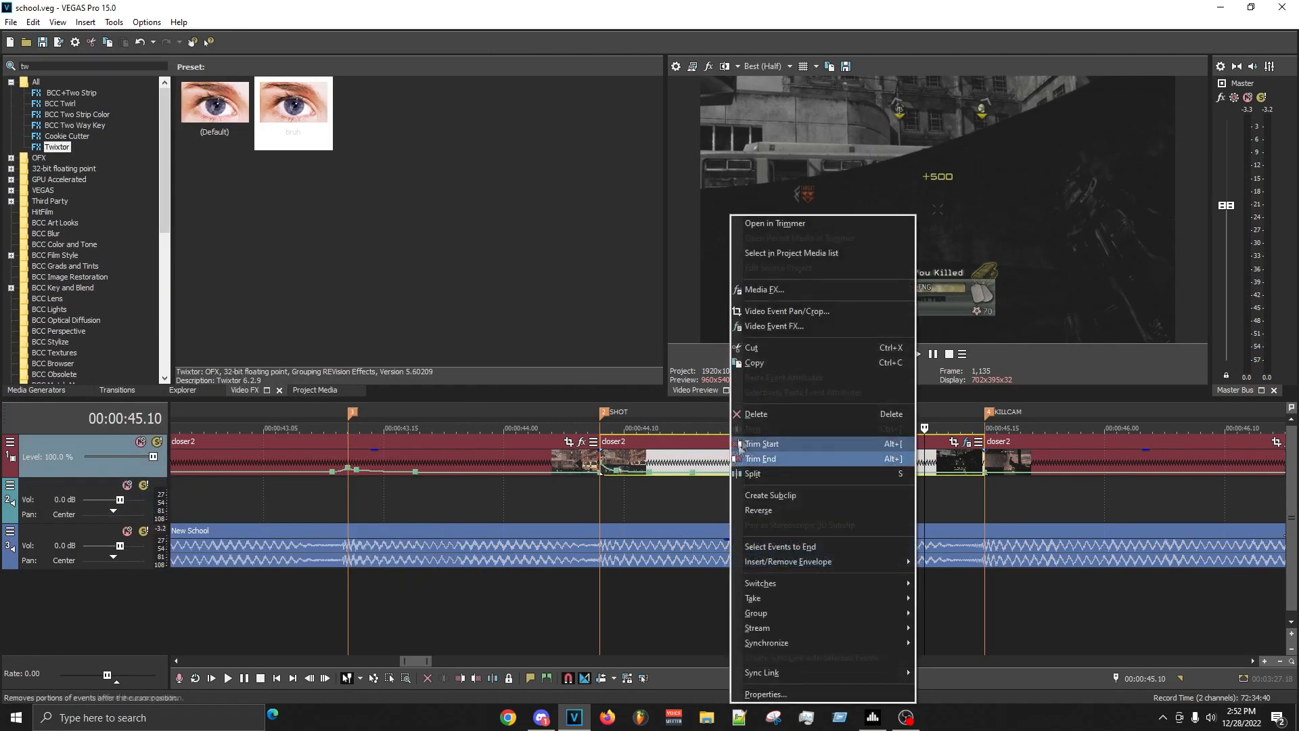
click(821, 413)
scroll(837, 501, down, 5)
right_click(862, 466)
click(885, 364)
drag(663, 456, 663, 456)
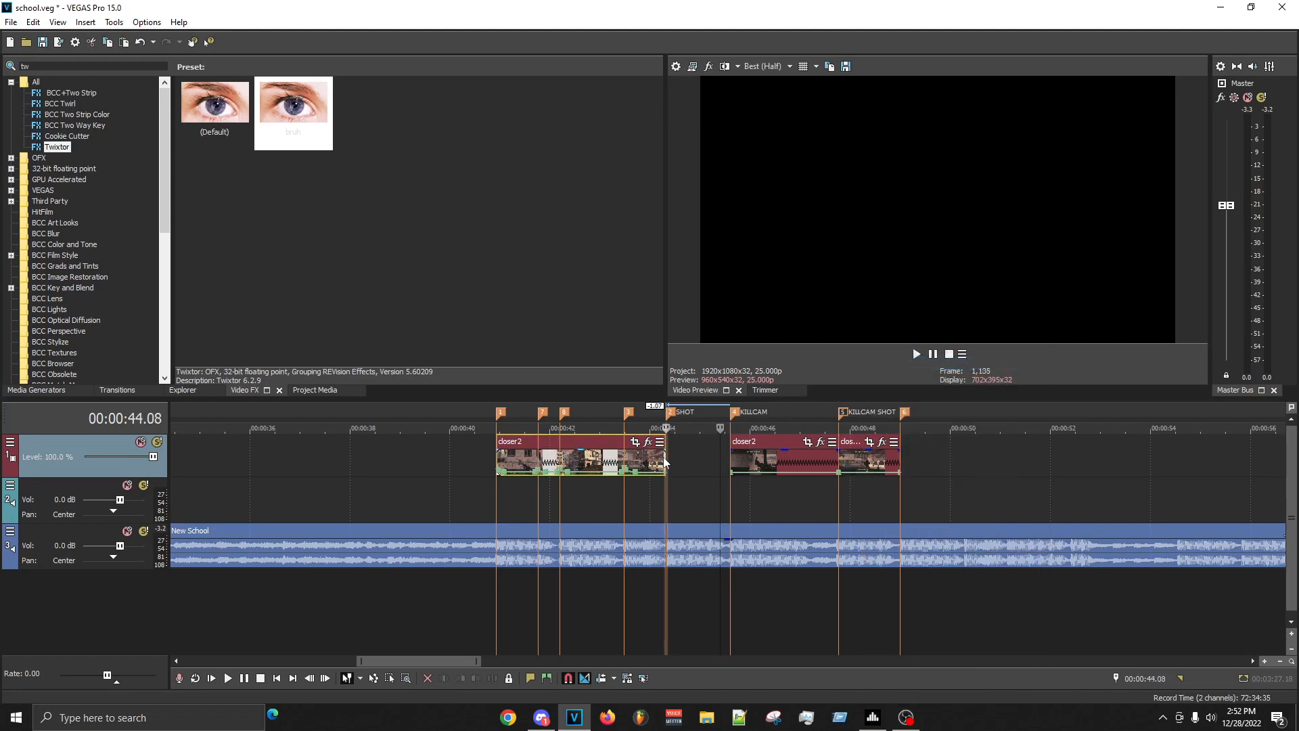
key(ctrl+v)
scroll(837, 460, up, 5)
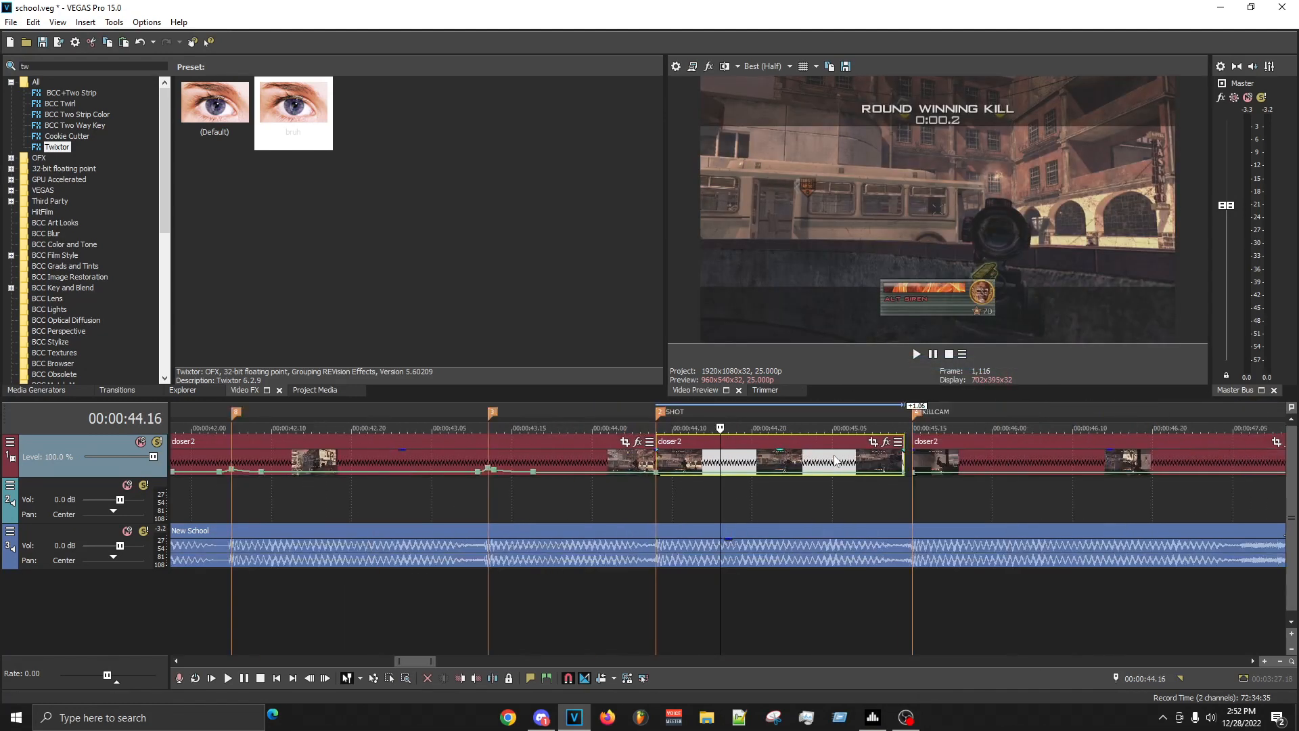
drag(904, 456, 912, 456)
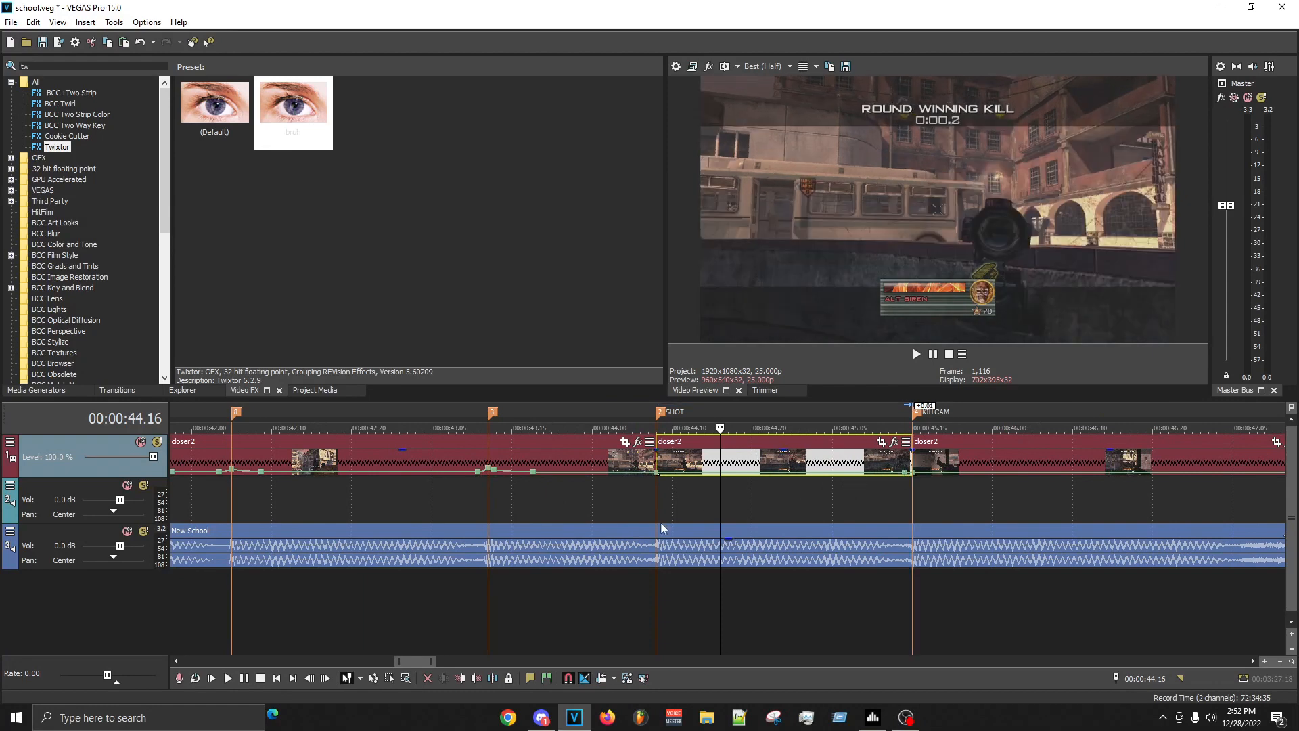
- Check the frames after the SHOT marker and add a velocity envelope point at 00:00:44.16
click(662, 508)
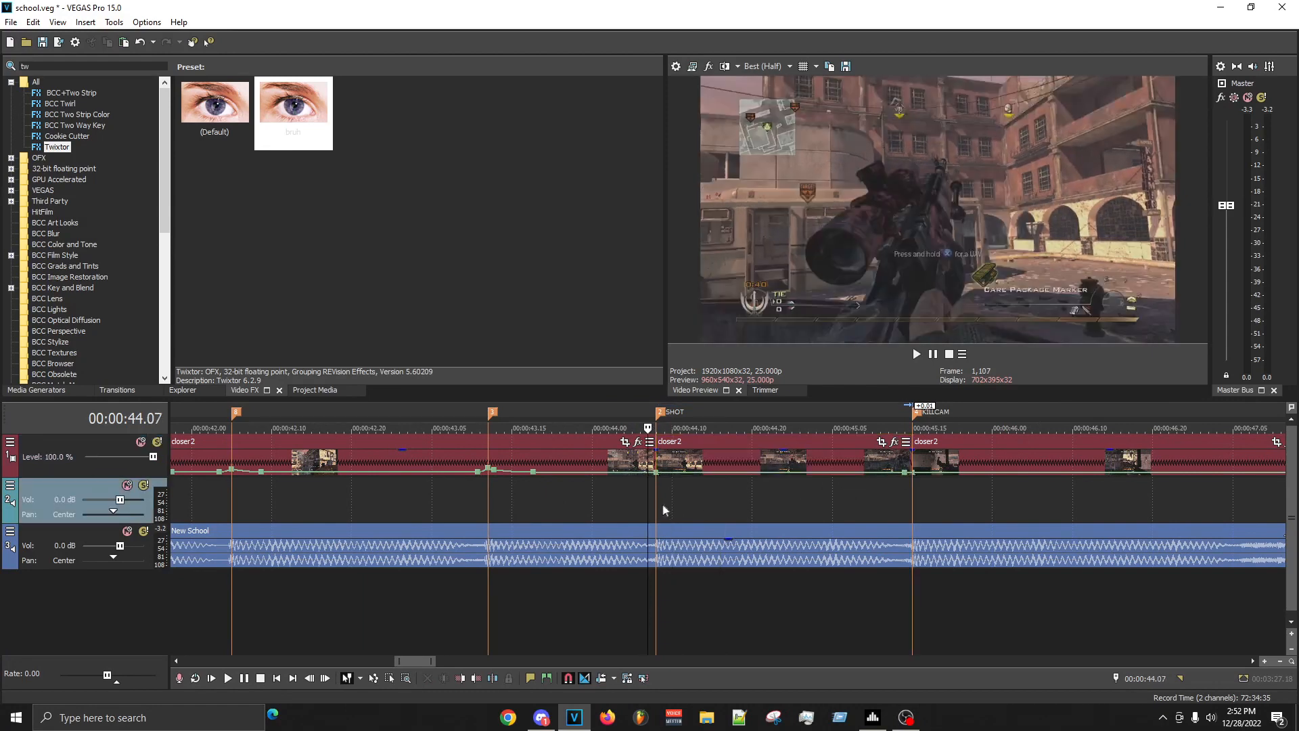
click(693, 501)
scroll(690, 502, up, 2)
scroll(690, 502, down, 2)
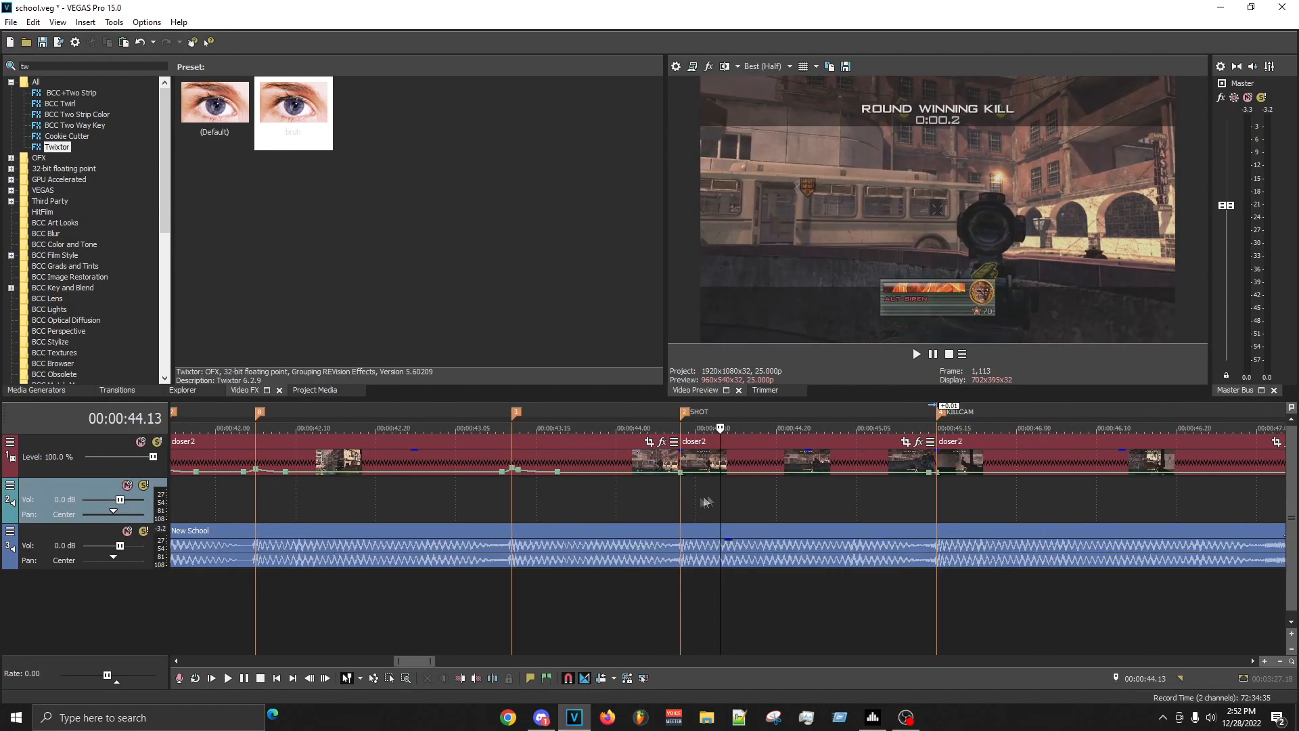
click(726, 491)
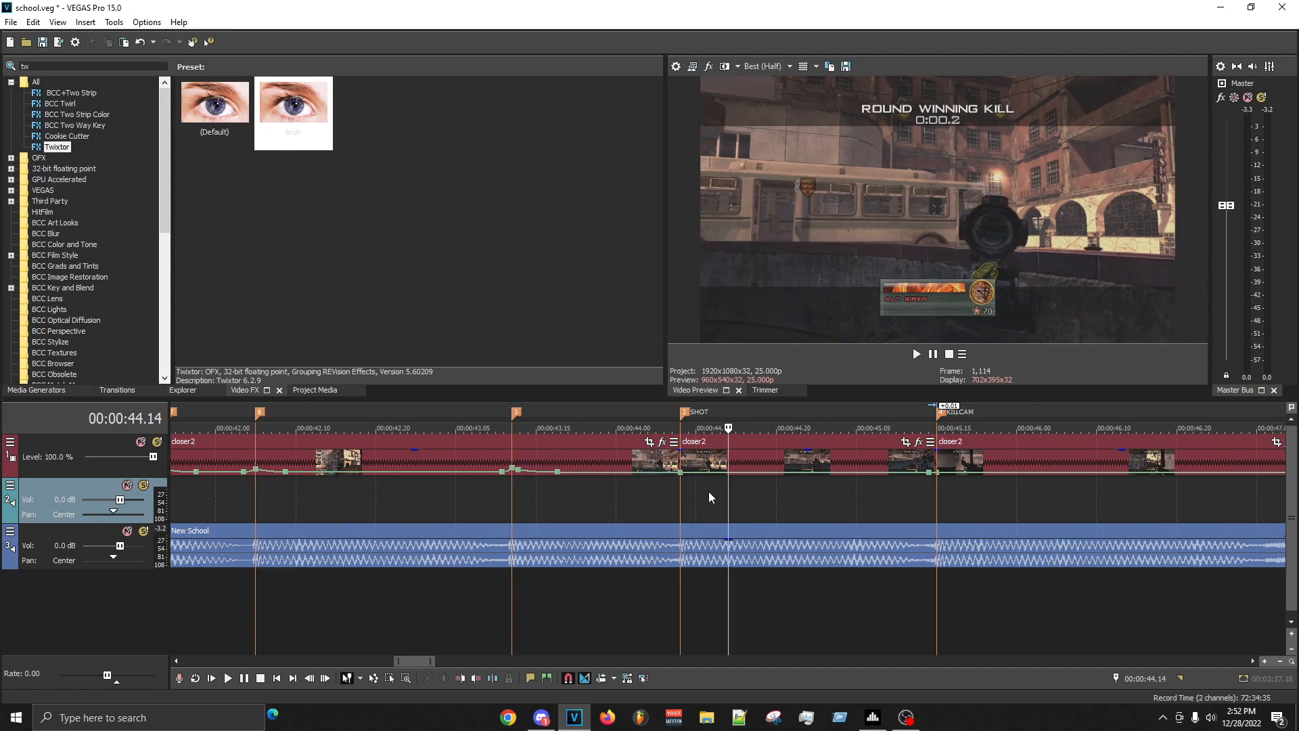
click(744, 497)
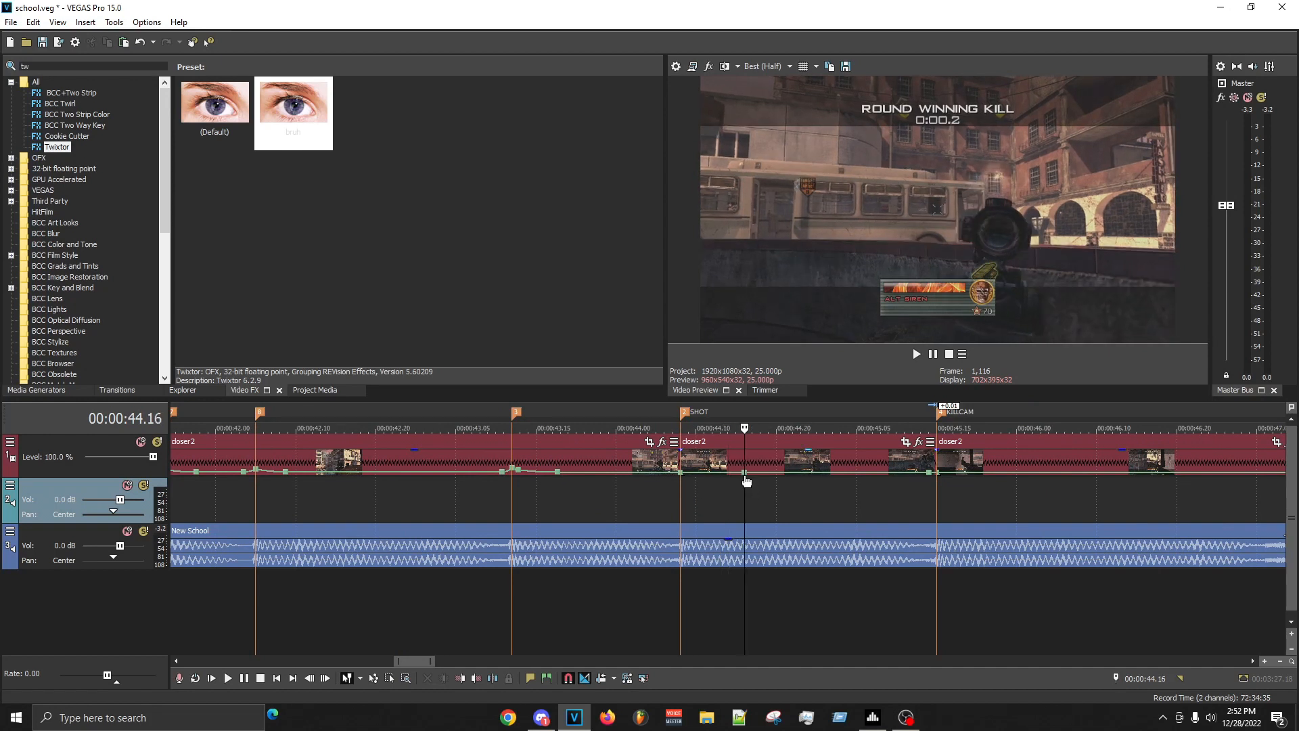
mouse_move(747, 477)
- Raise the velocity at the start of the SHOT event and add an envelope point shortly after it
mouse_move(683, 477)
drag(684, 477, 689, 470)
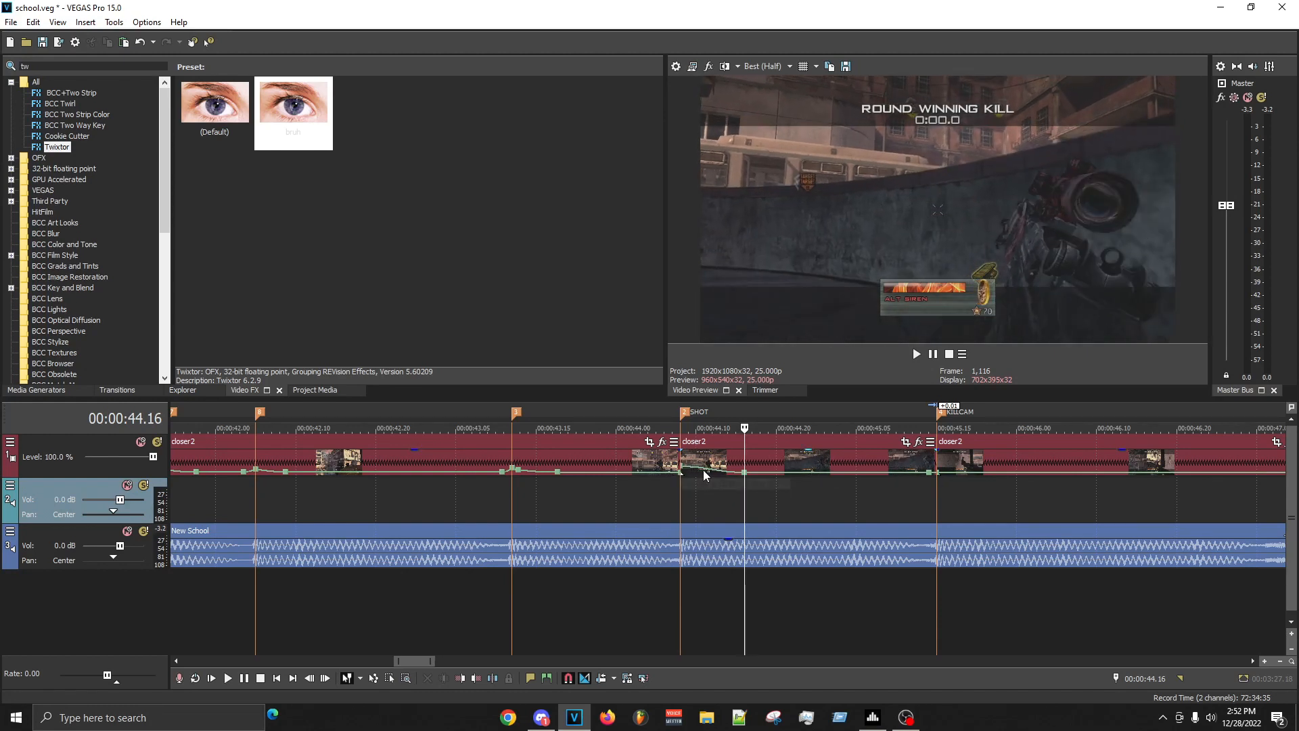
right_click(709, 472)
click(712, 480)
mouse_move(696, 475)
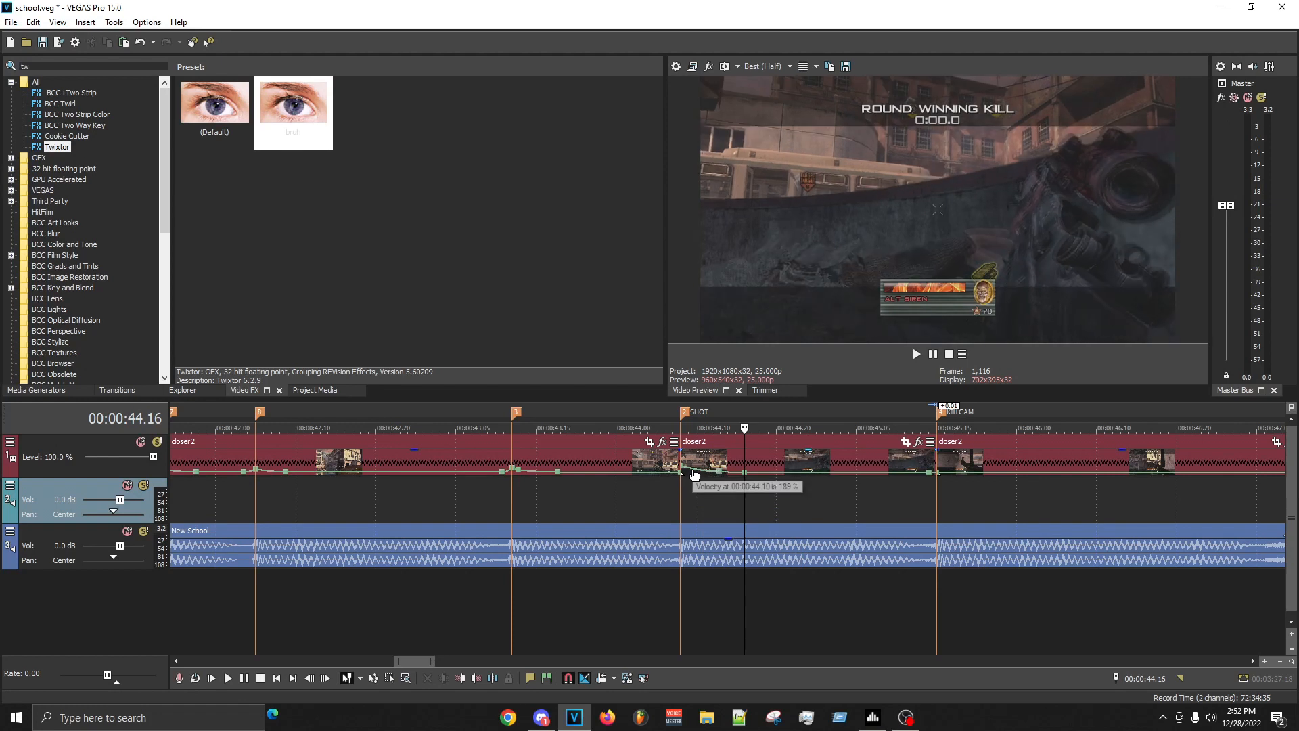
- Move the middle velocity point earlier, to about one frame after the SHOT marker
click(801, 496)
click(832, 496)
click(804, 497)
scroll(664, 484, up, 2)
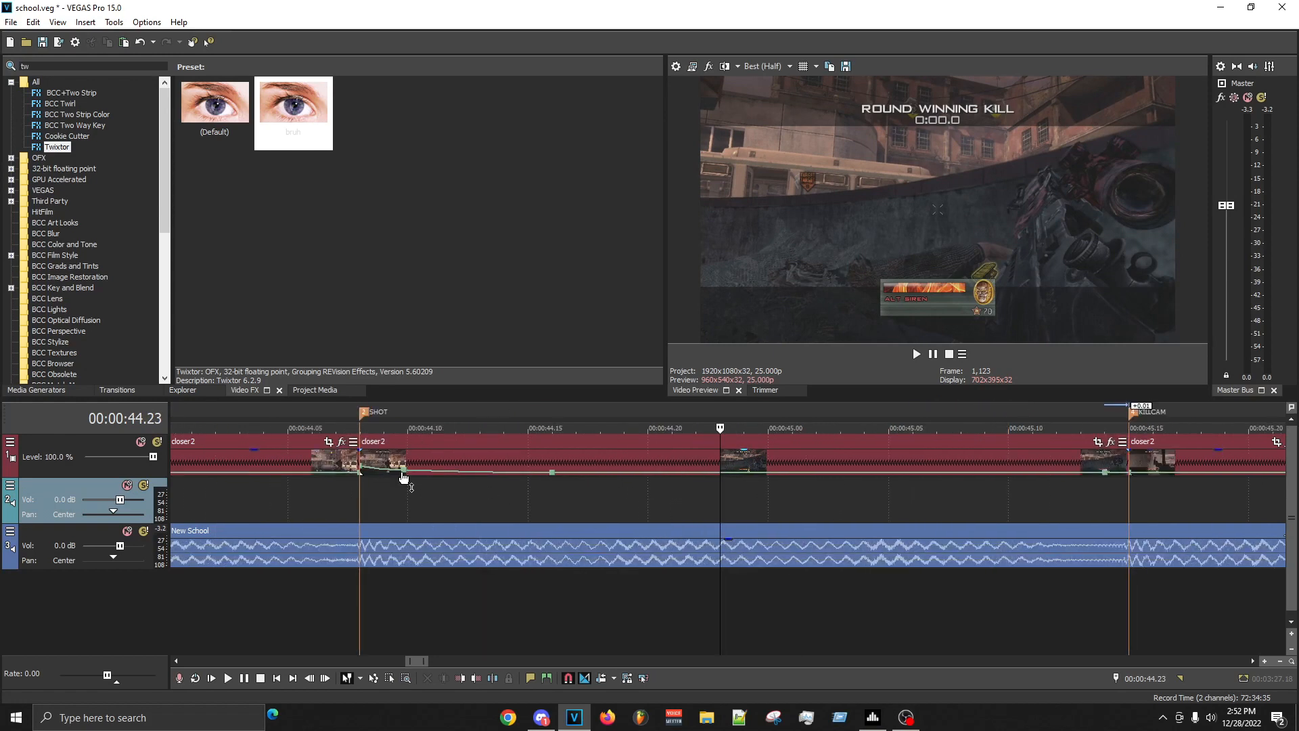
drag(406, 476, 387, 476)
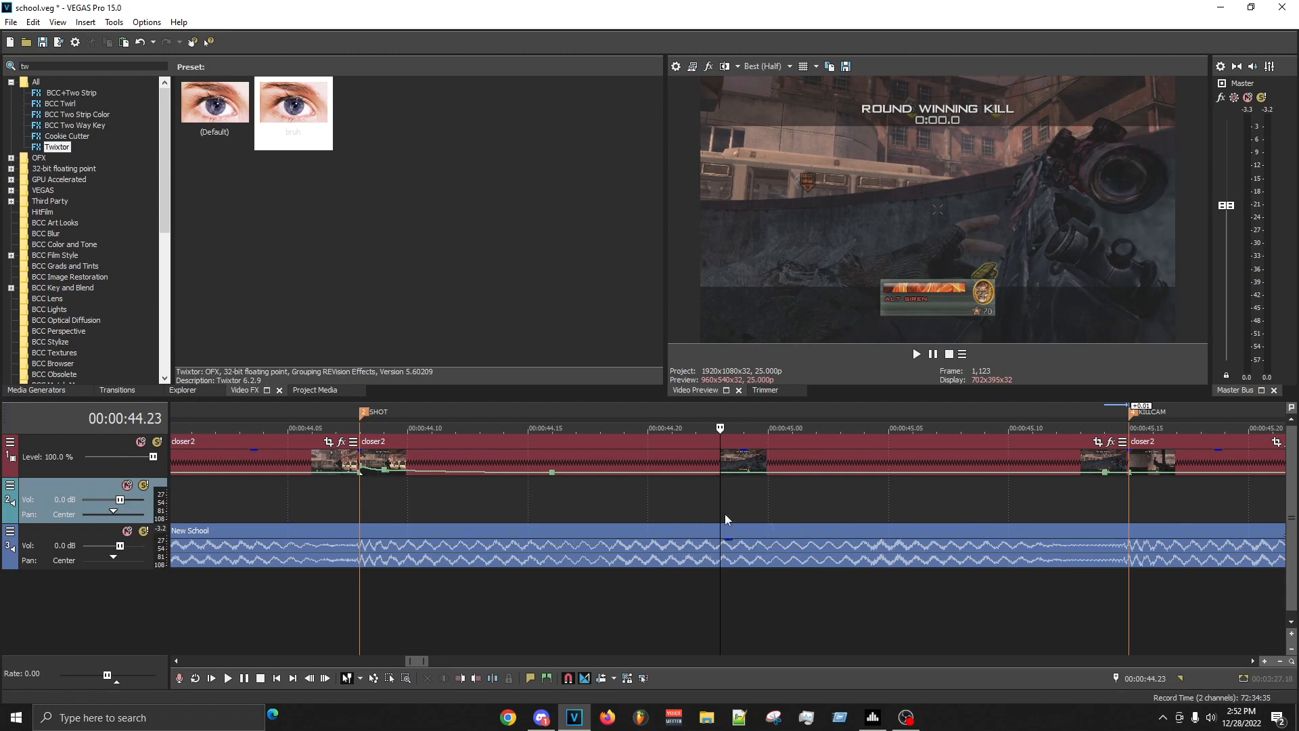
- Apply the bruh Twixtor preset to the SHOT event and keyframe its speed at 100% at 00:00:00.11
click(960, 491)
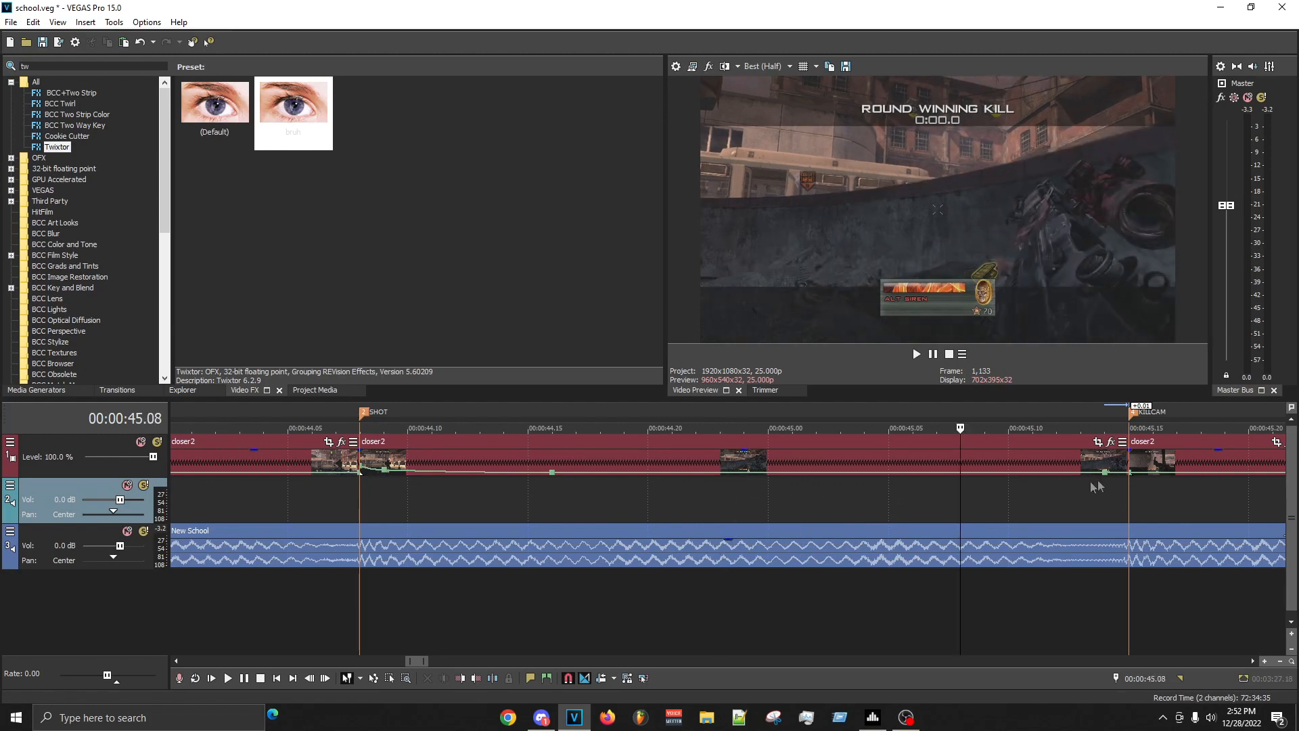
click(552, 507)
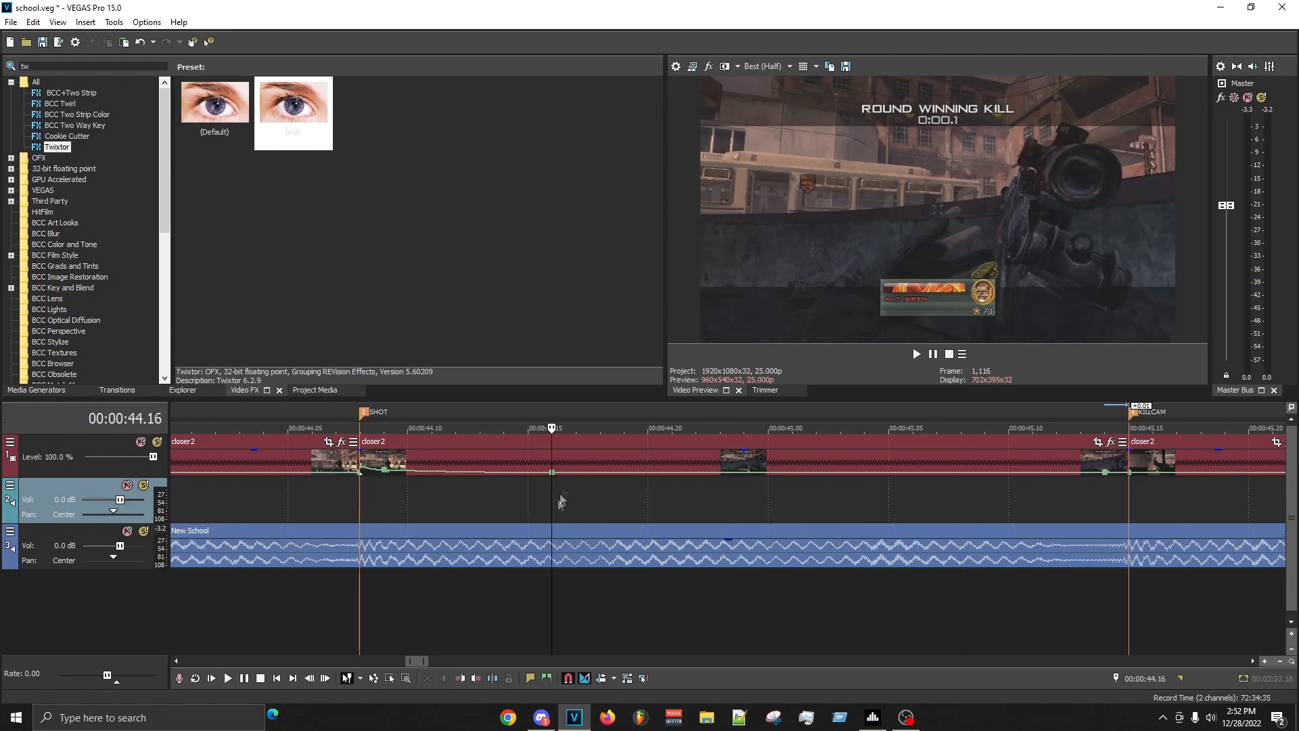
click(293, 112)
drag(559, 472, 625, 451)
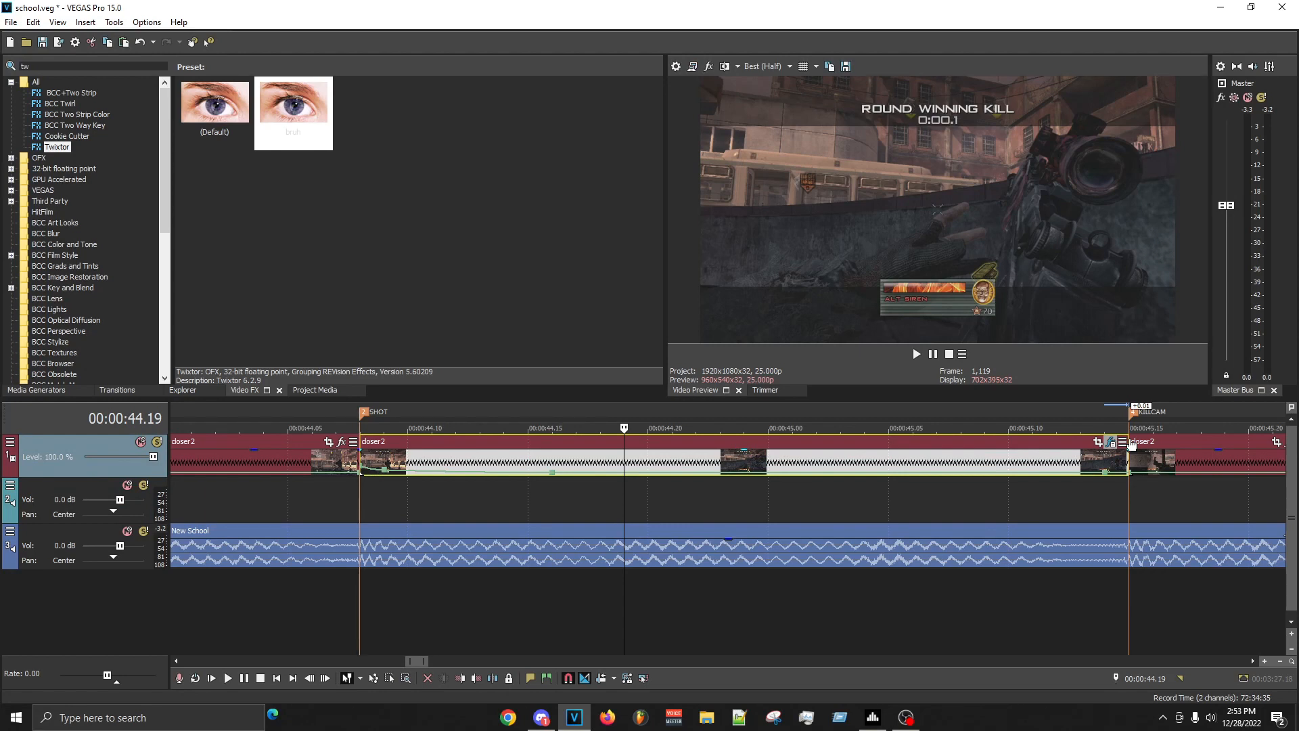
drag(1131, 444, 1131, 441)
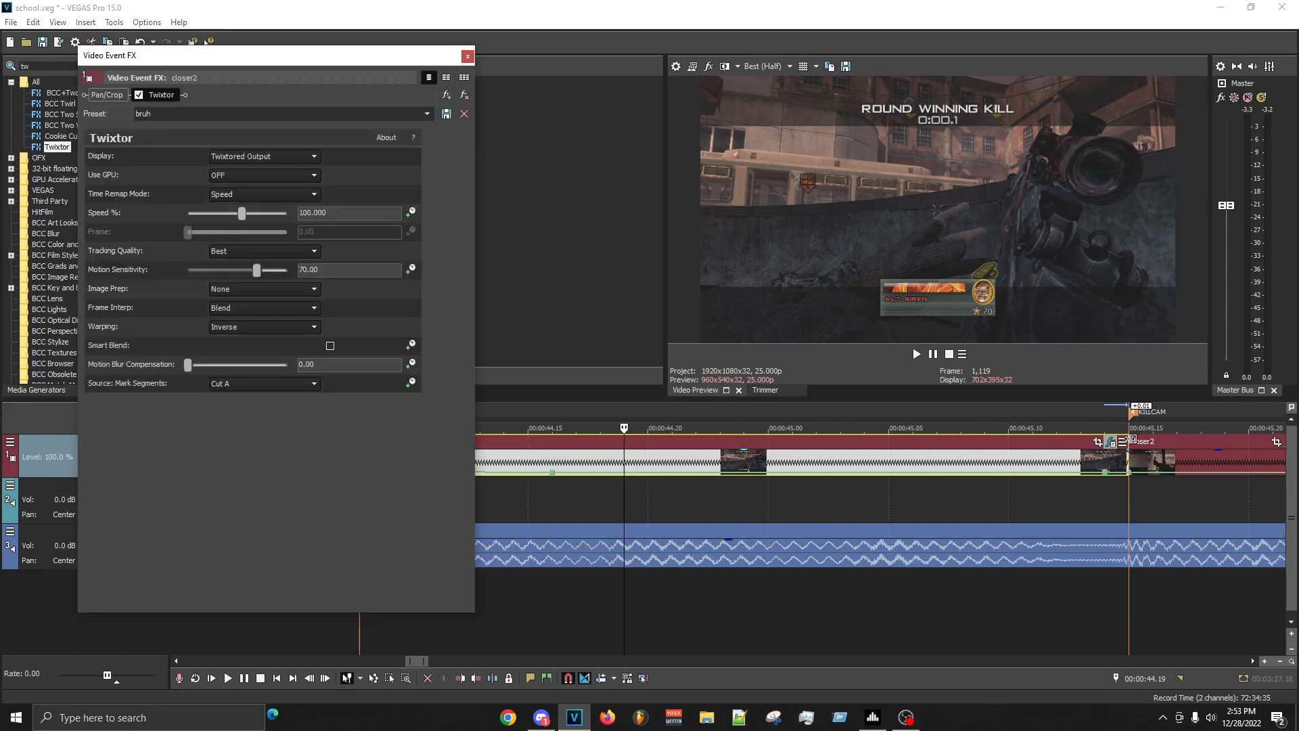
click(410, 212)
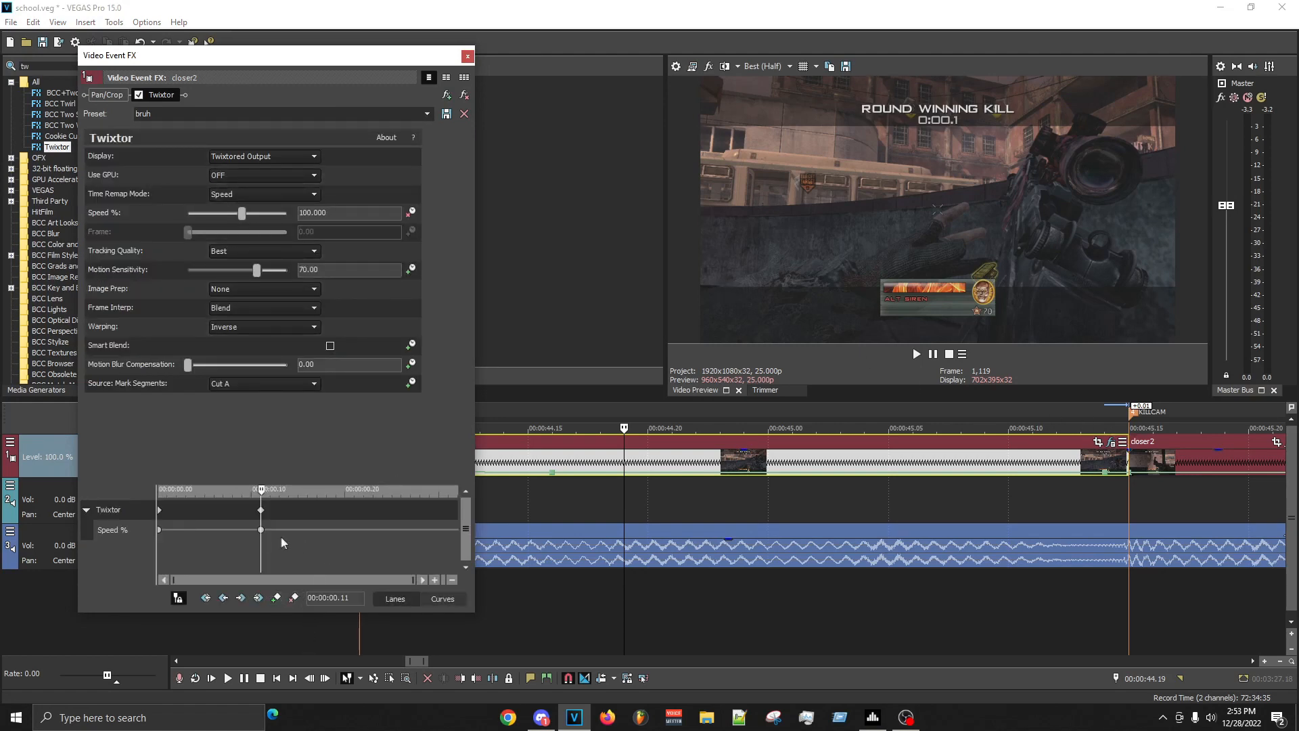
scroll(663, 499, down, 10)
scroll(724, 508, up, 3)
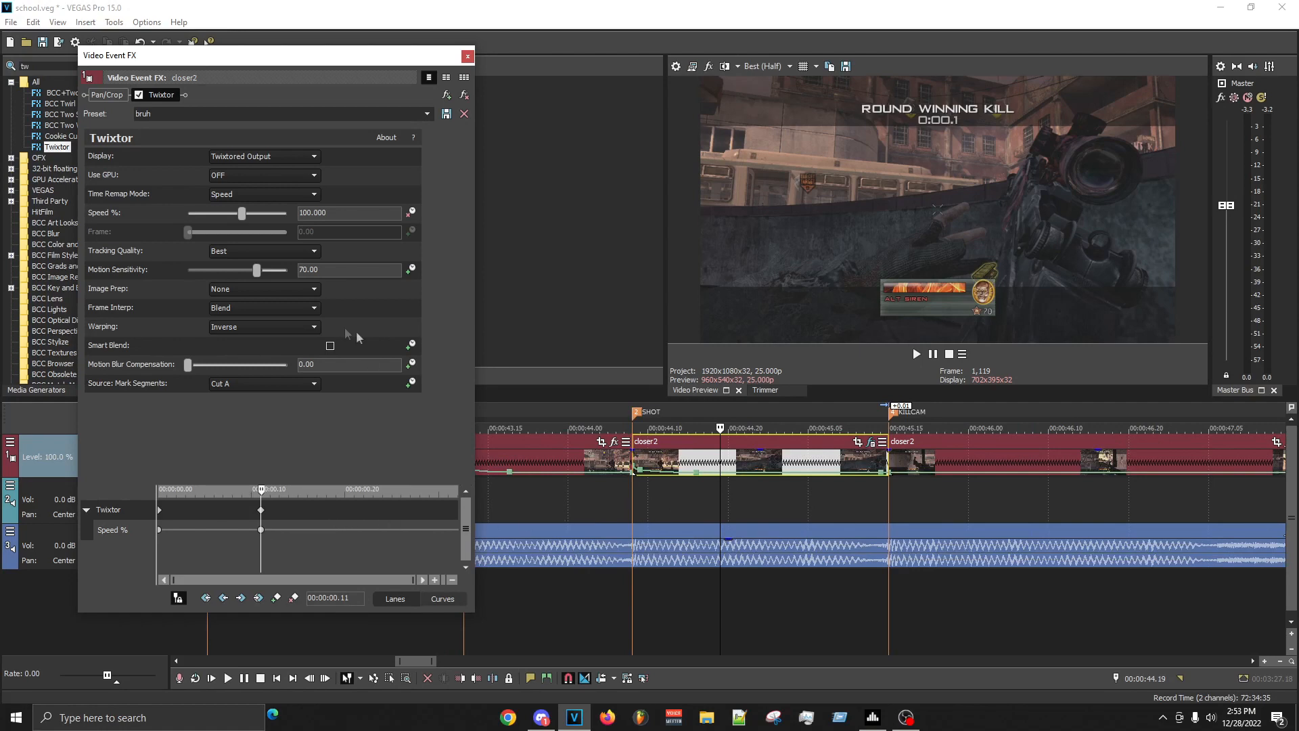
click(261, 530)
- Add Twixtor speed keyframes of 32% at 00:00:00.16 and 16% at 00:00:00.21
scroll(742, 506, up, 1)
scroll(743, 506, down, 1)
click(759, 510)
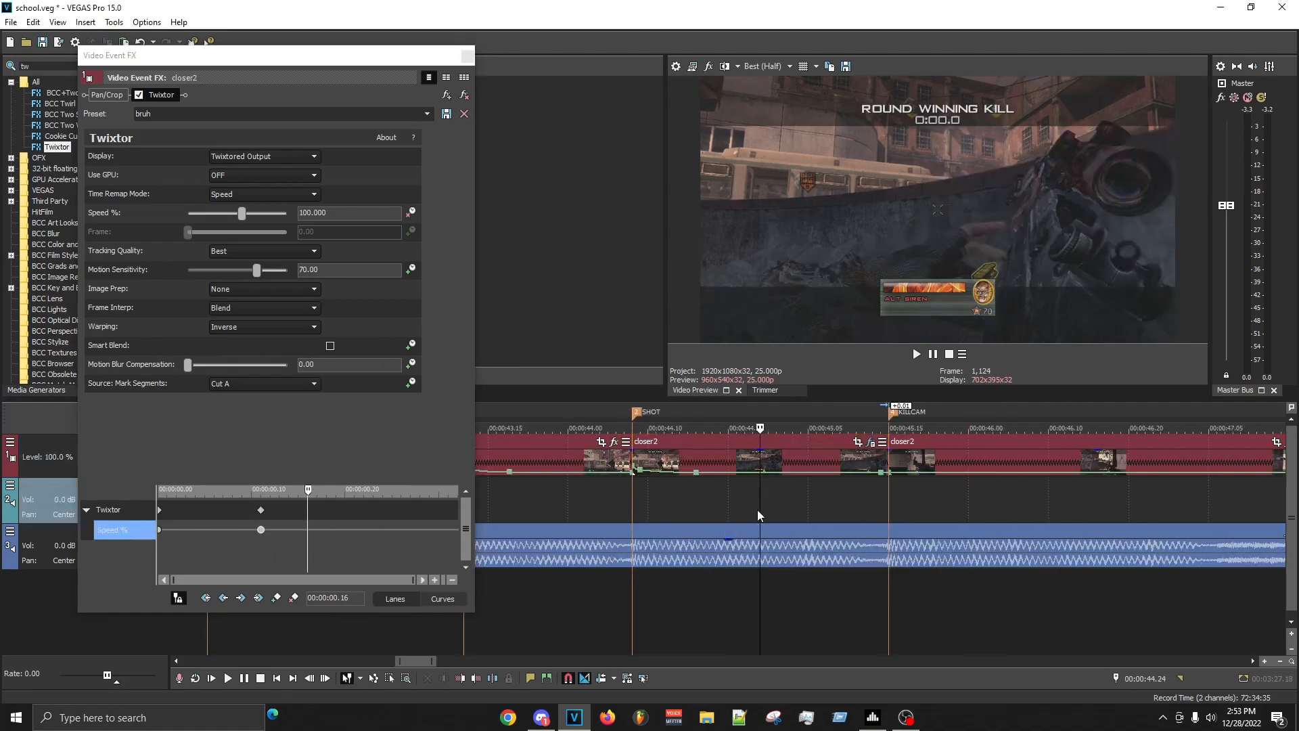
click(216, 246)
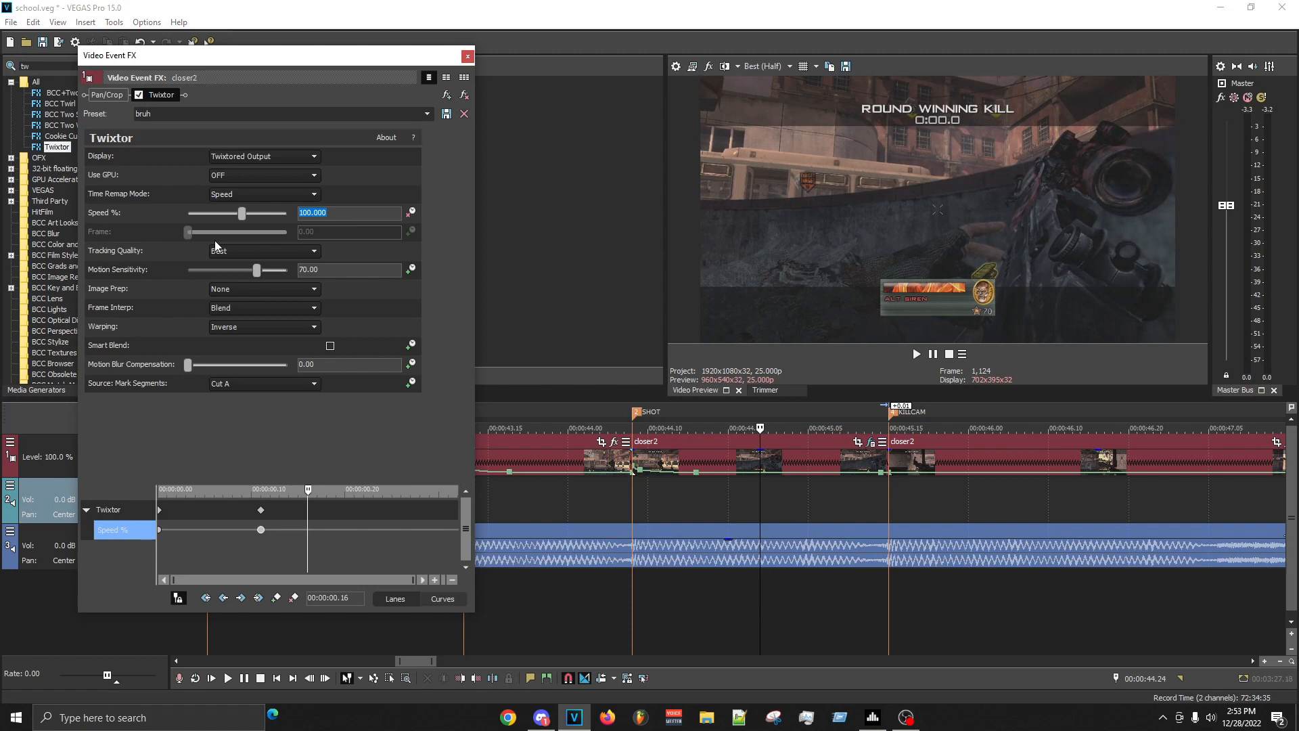
text(32)
key(Return)
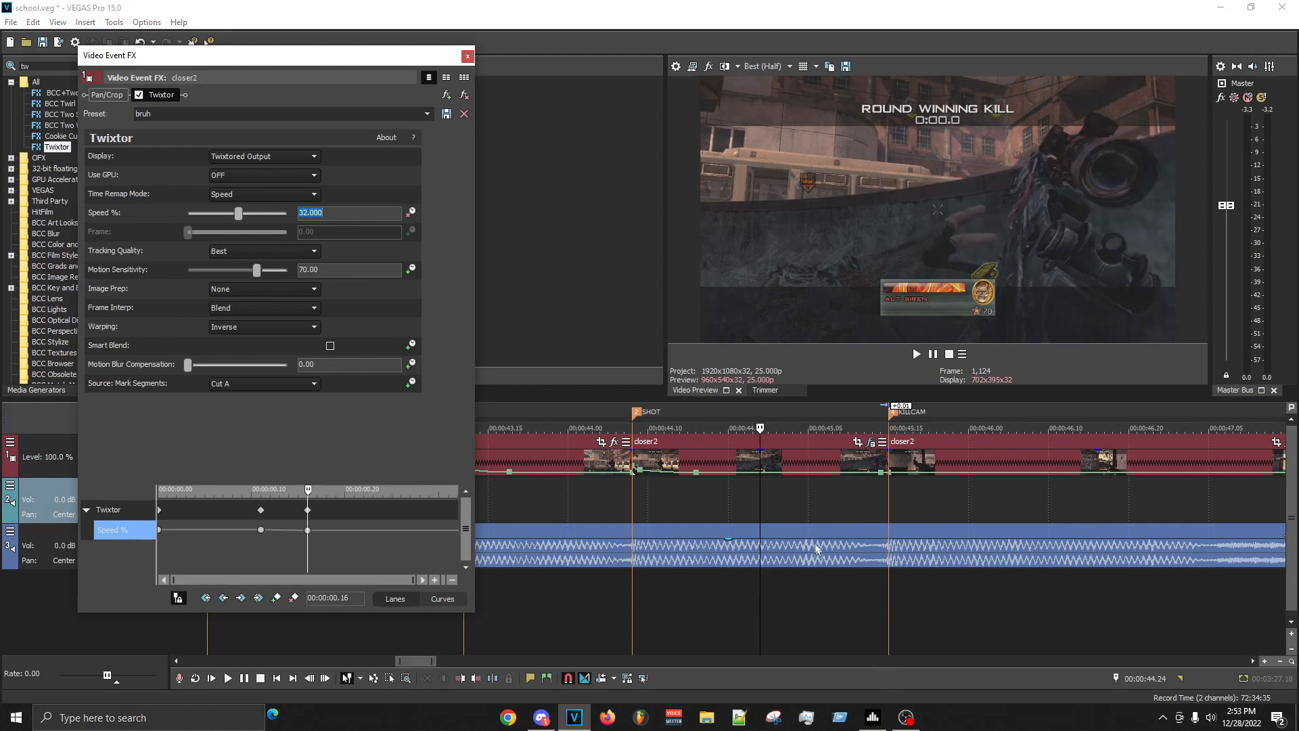
click(798, 517)
click(331, 214)
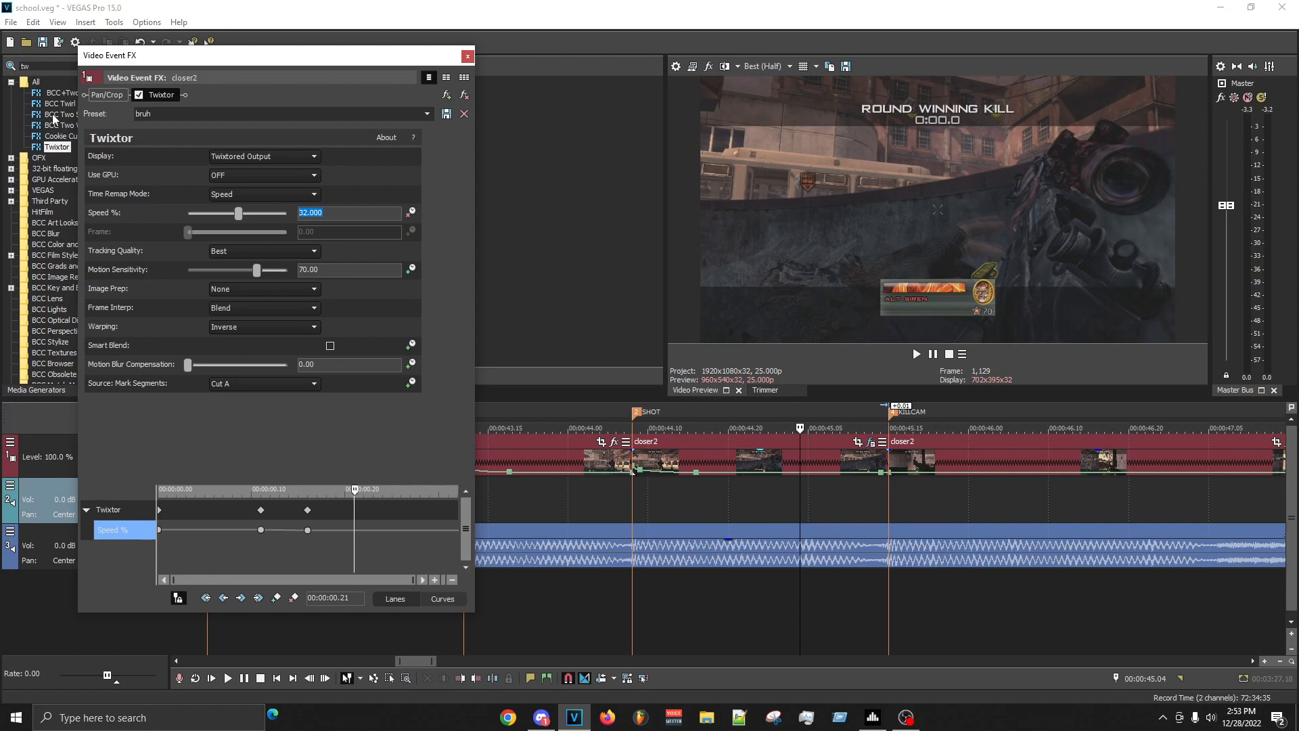
text(16)
key(Return)
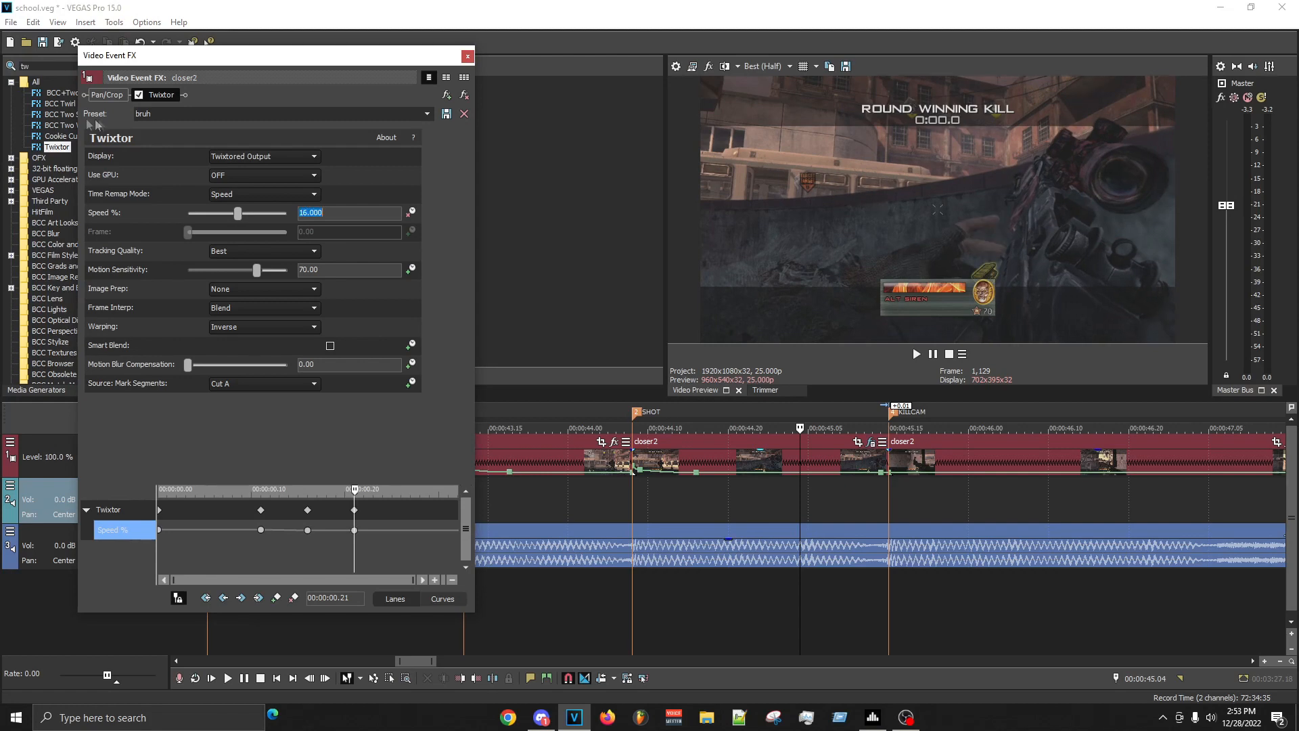
- Check the frames before the KILLCAM marker and add a Twixtor speed keyframe at 00:00:01.03
scroll(767, 521, up, 2)
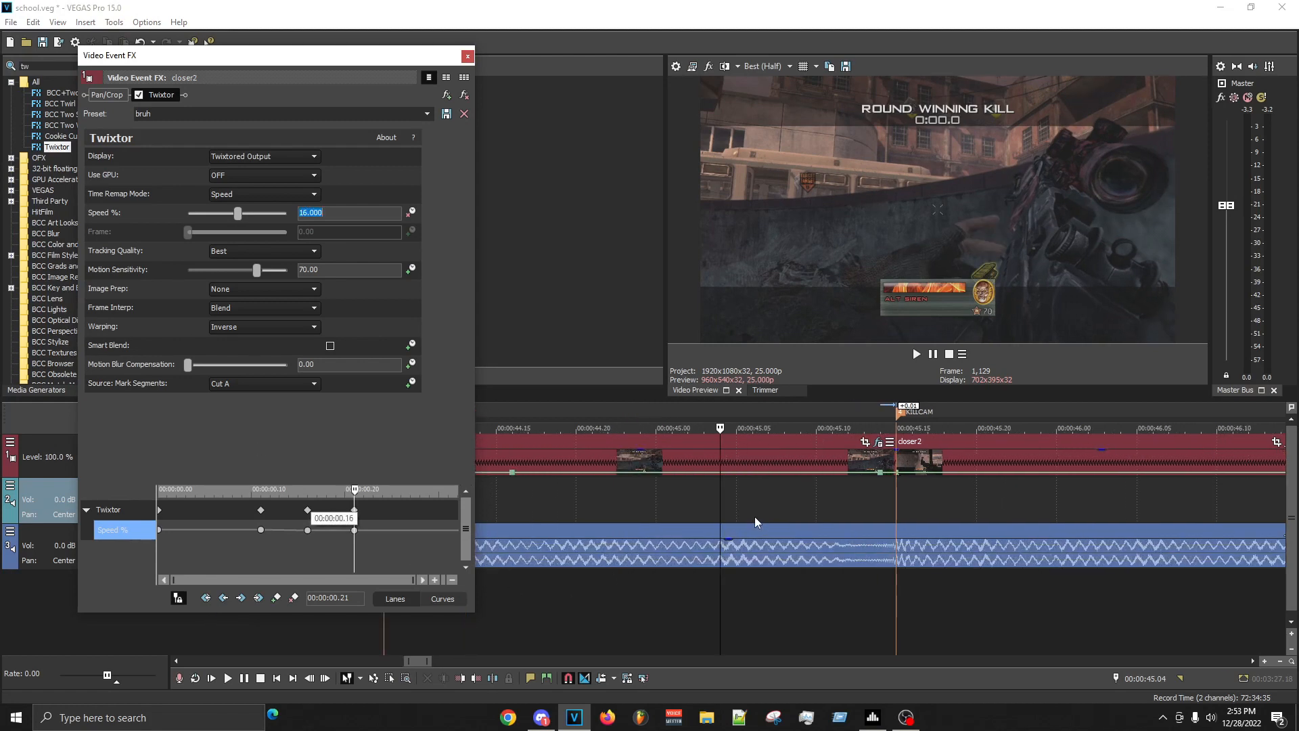
click(810, 523)
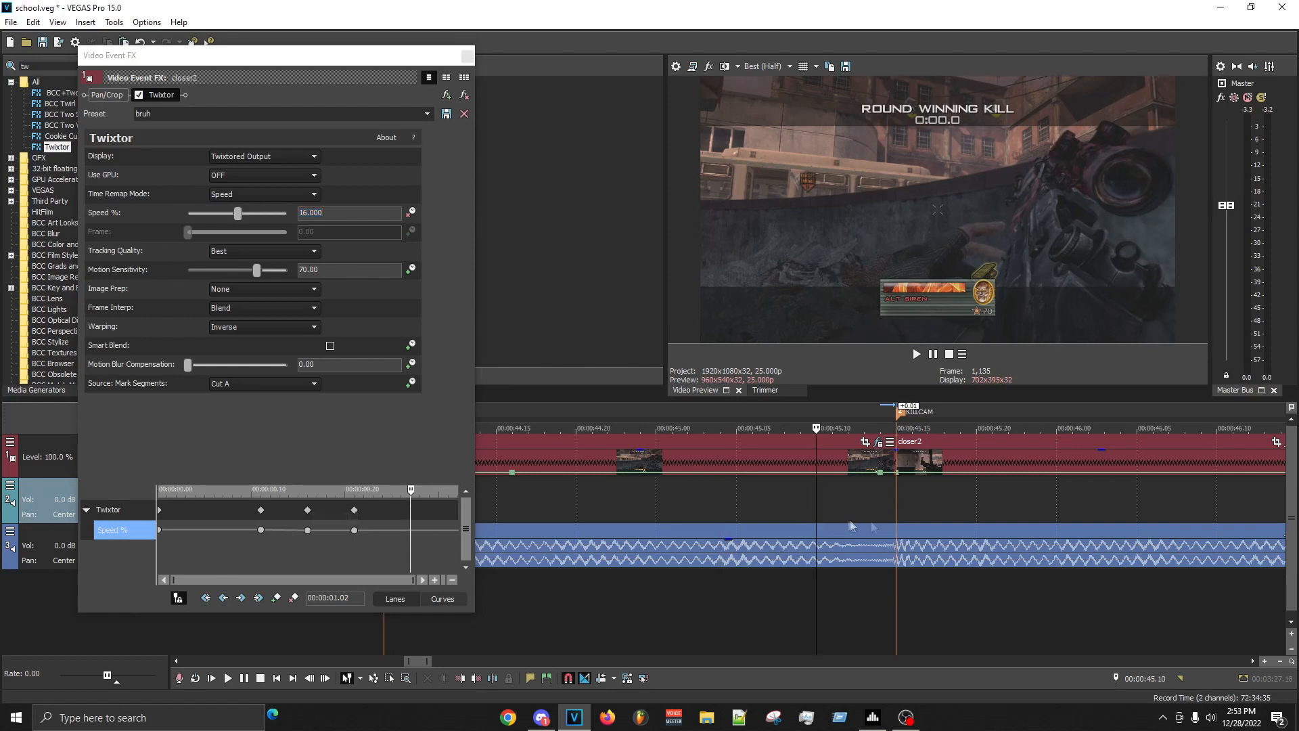
click(910, 526)
key(Left)
key(Left)
key(Left)
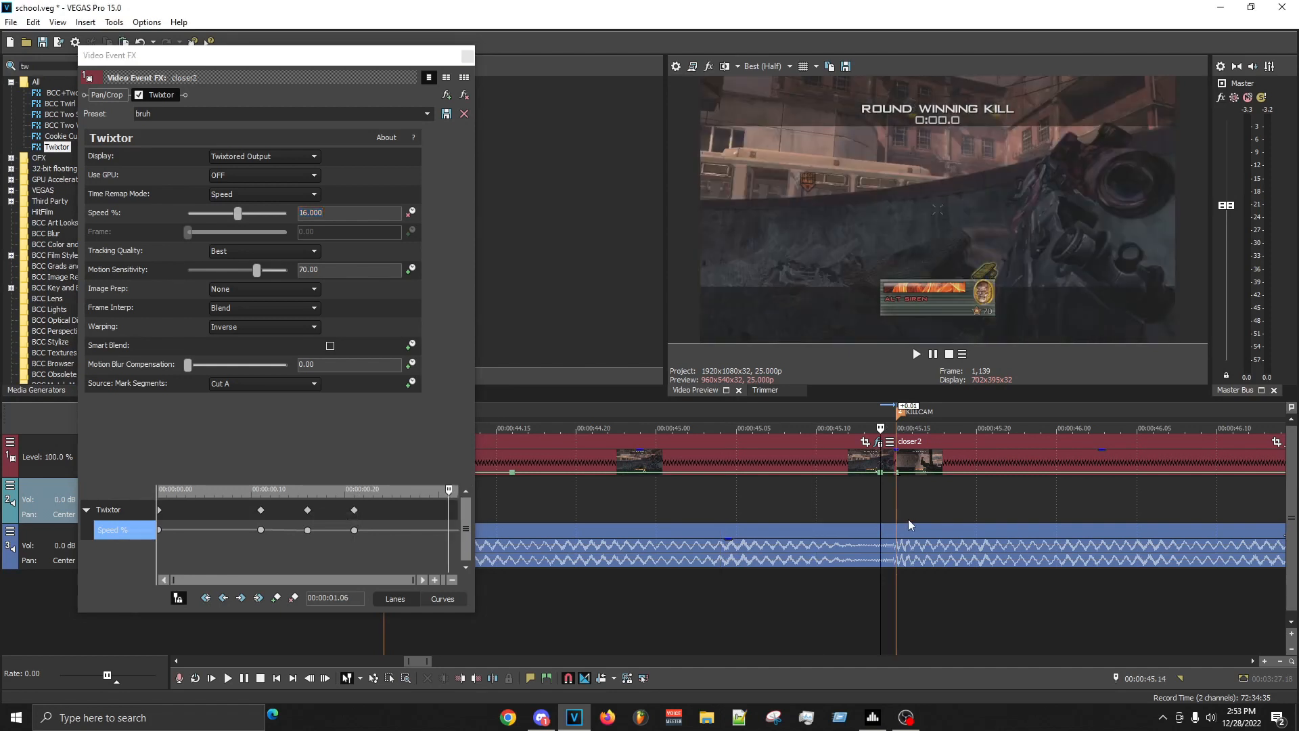
key(Left)
key(Left)
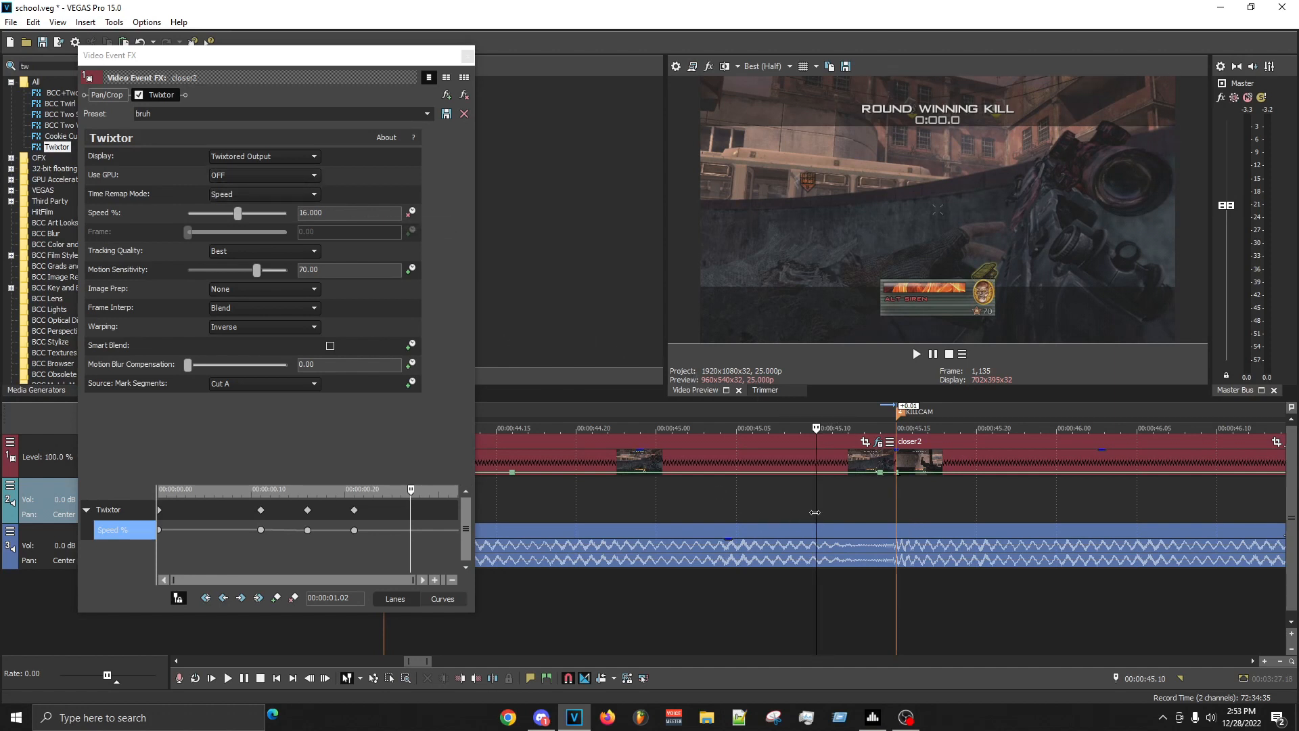
key(Right)
drag(373, 212, 123, 148)
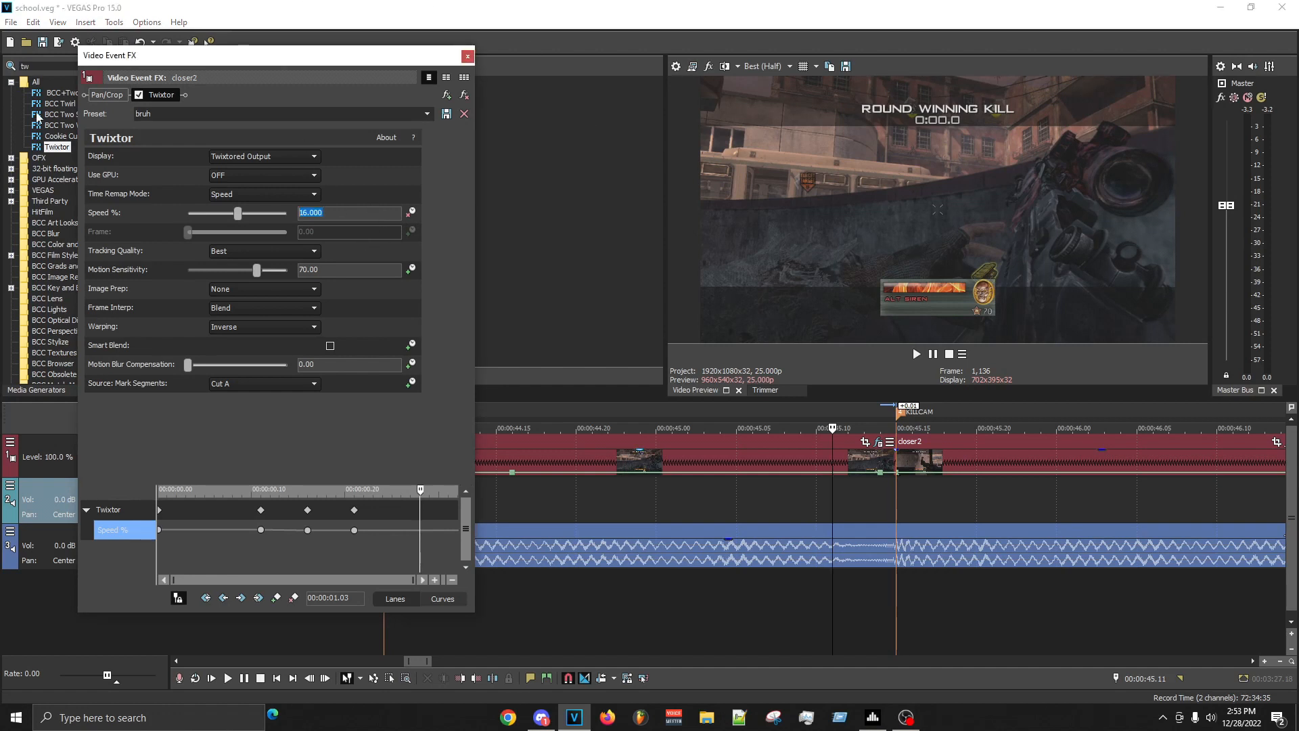
- Set the Twixtor speed to 333% at 00:00:01.07 and save the project
click(896, 535)
key(Return)
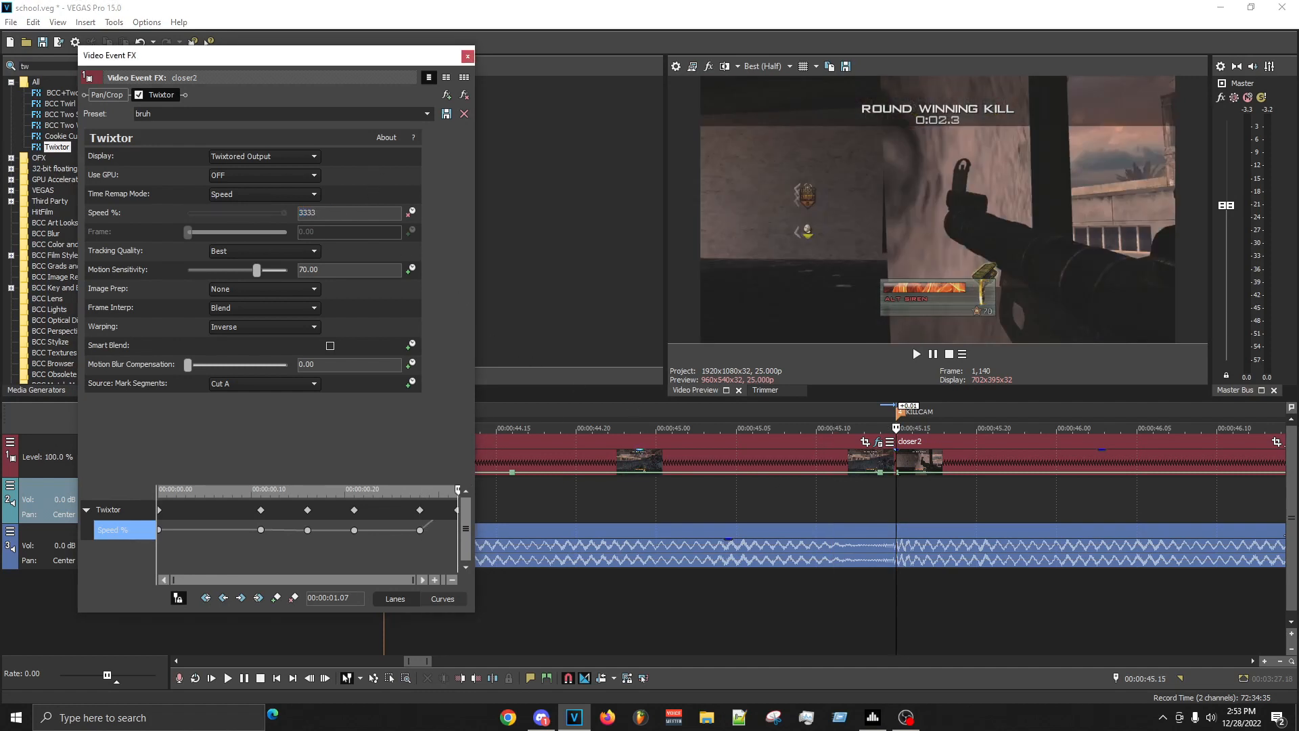
key(BackSpace)
key(Return)
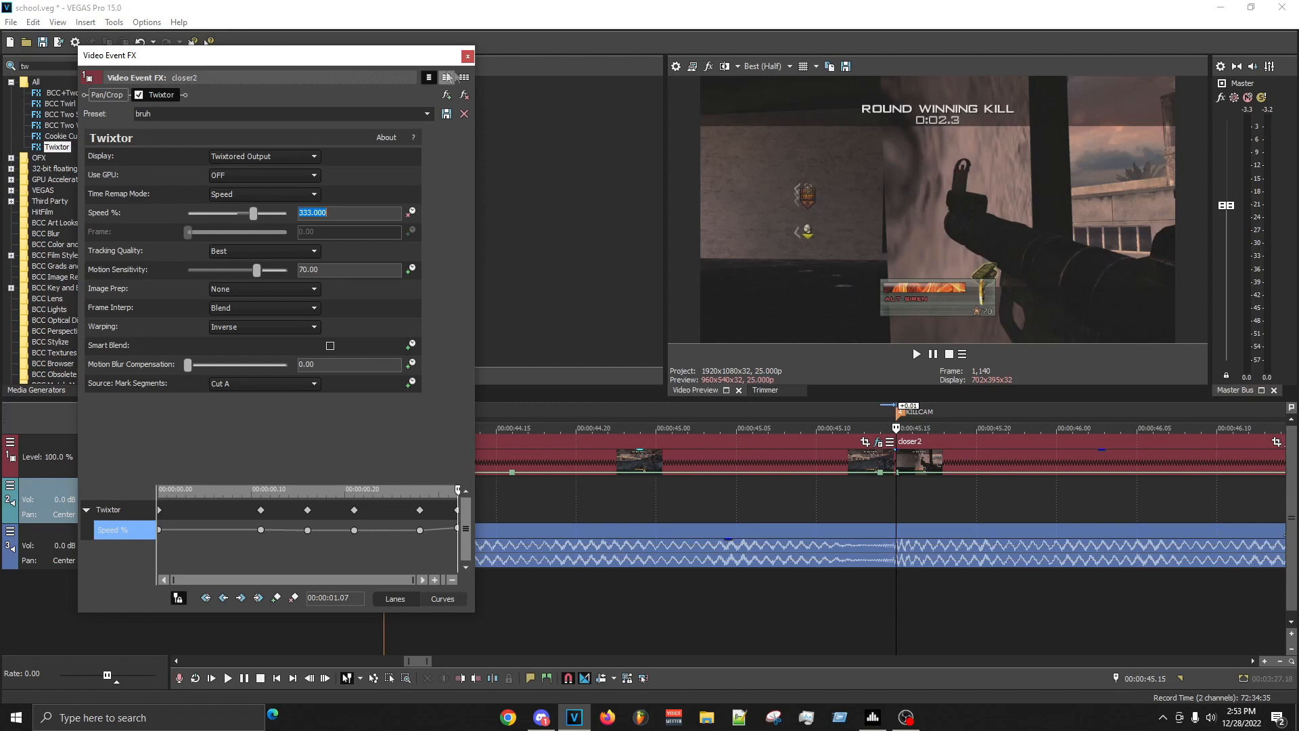
click(467, 57)
scroll(648, 494, down, 1)
key(ctrl+s)
- Preview the stretch from 00:00:44.01 to just past the KILLCAM marker and replay the slowed SHOT section
drag(408, 497, 800, 499)
key(space)
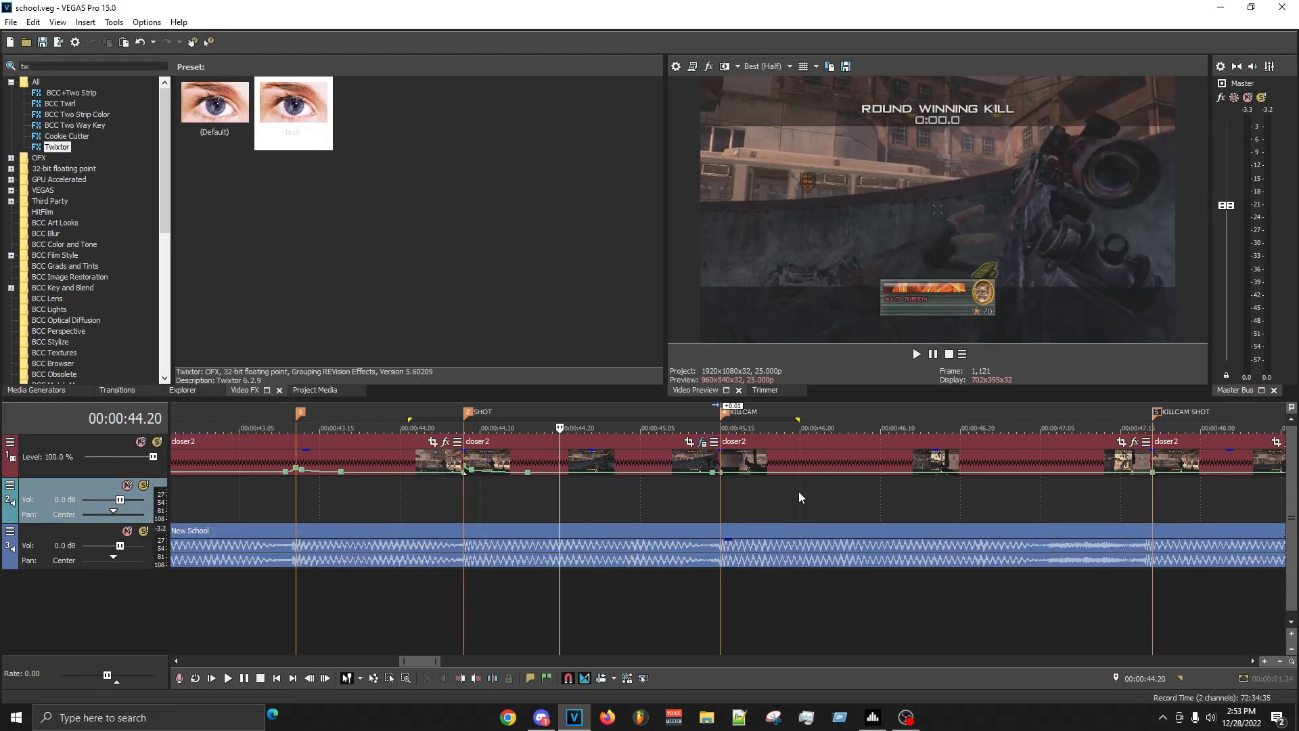
key(space)
click(666, 506)
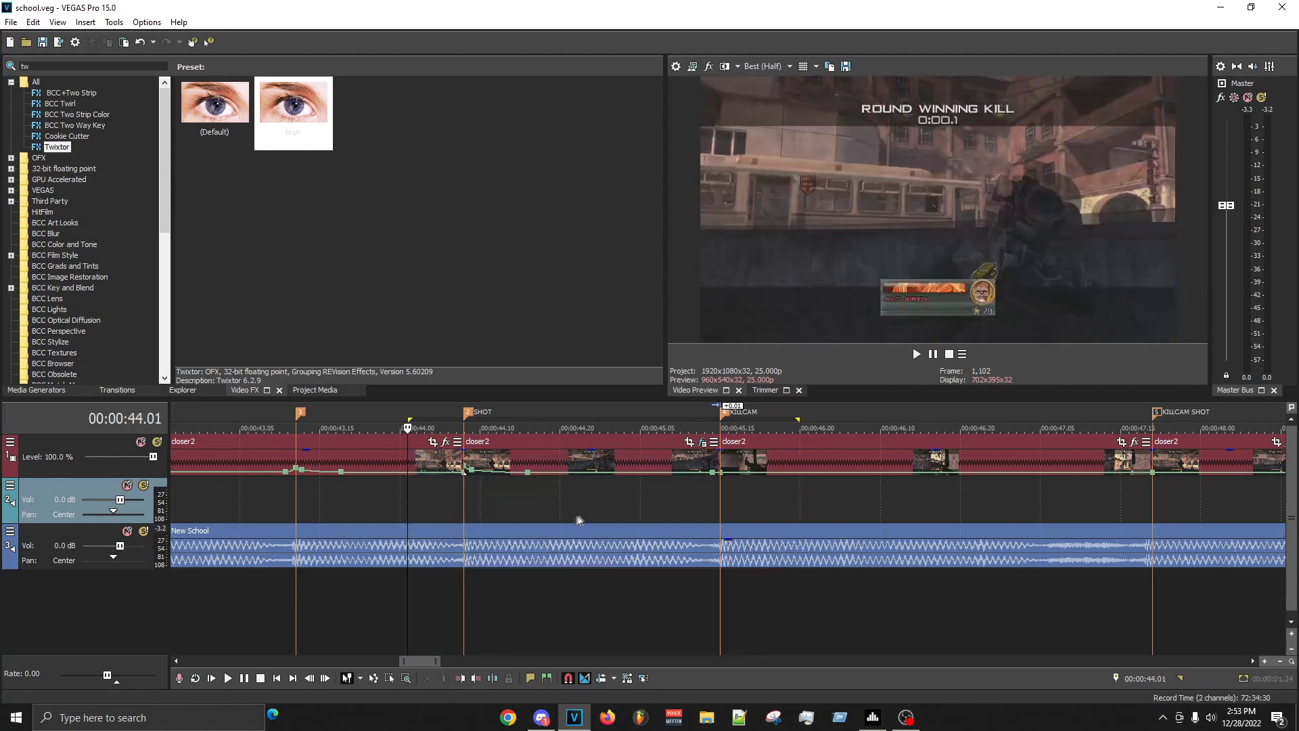
key(space)
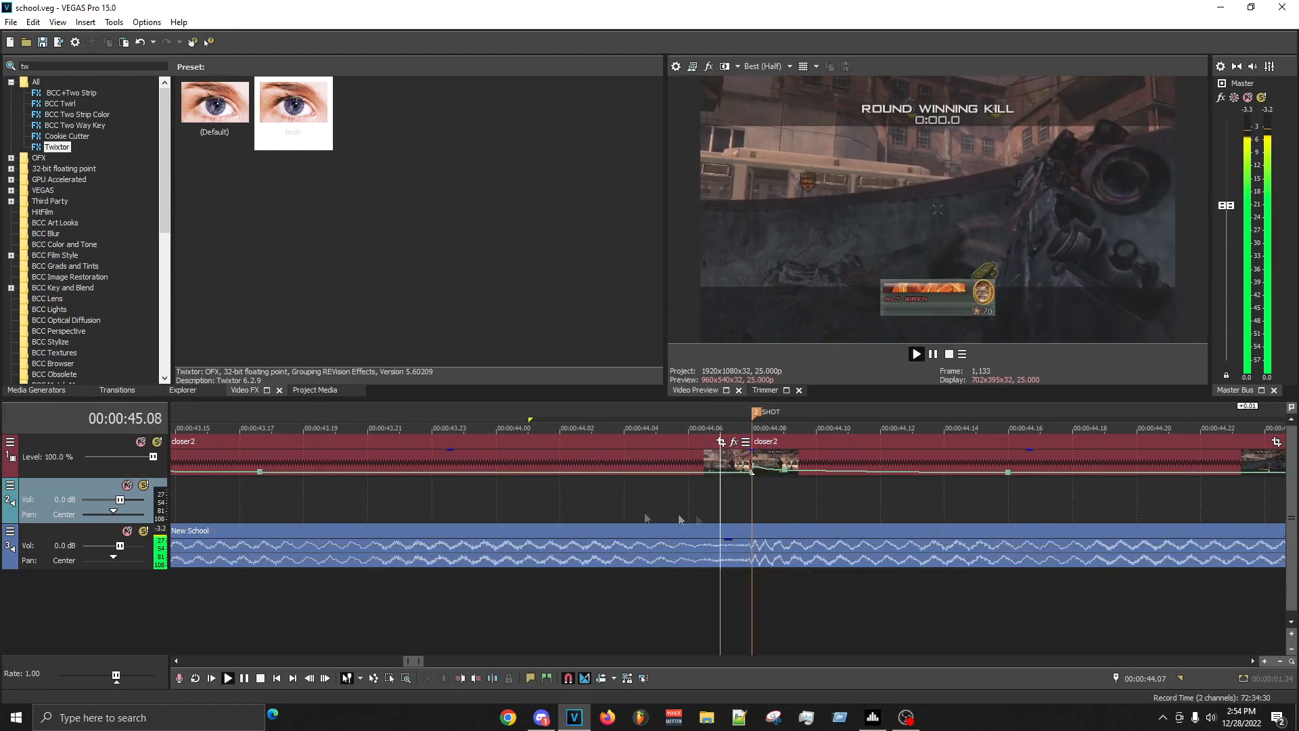
key(space)
key(space)
scroll(887, 525, up, 4)
scroll(887, 525, down, 3)
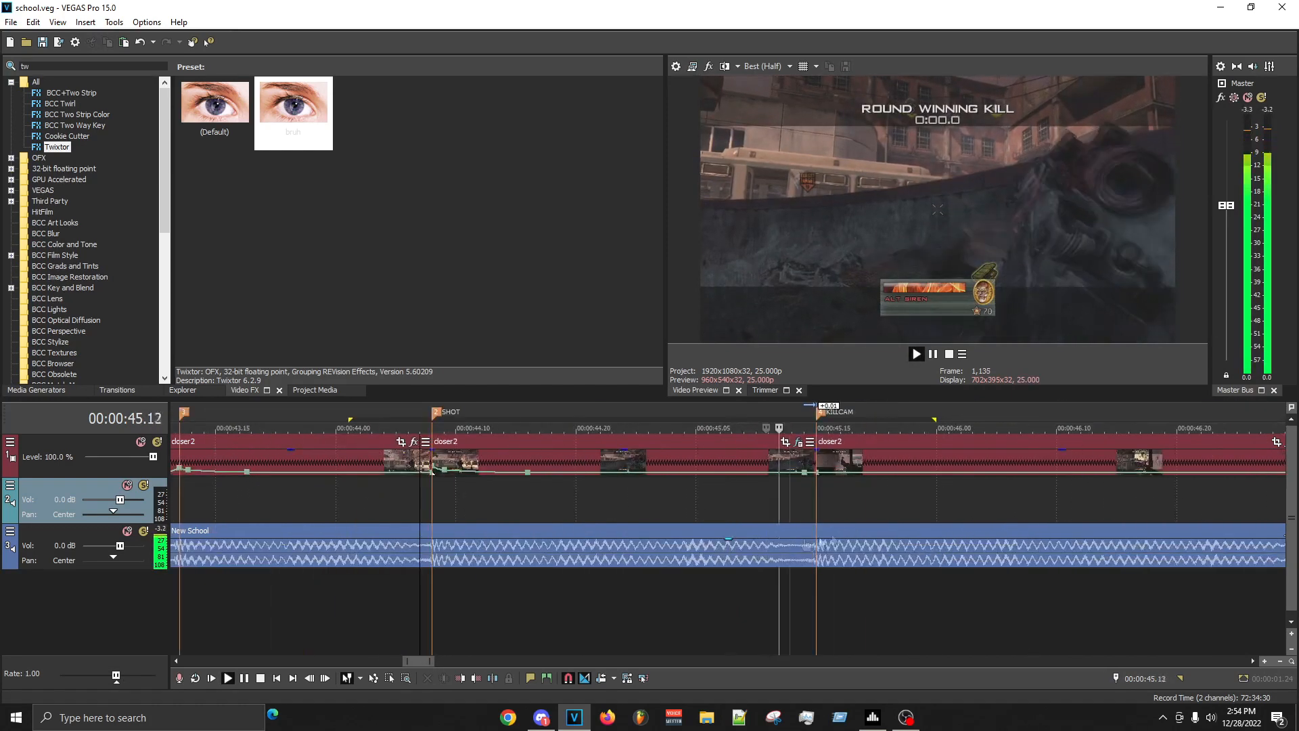
- Play back the slowed clip from the SHOT marker towards the KILLCAM marker to judge the slow motion
key(space)
key(space)
key(space)
key(space)
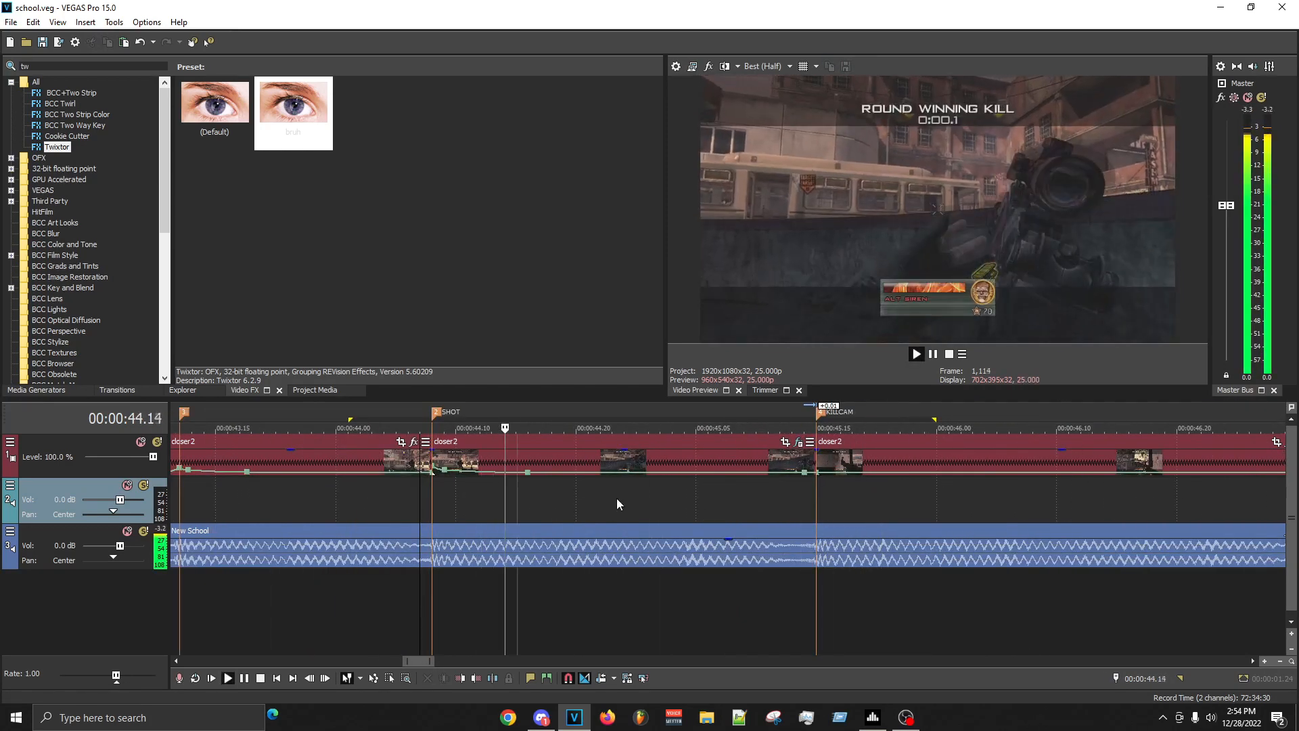
click(433, 504)
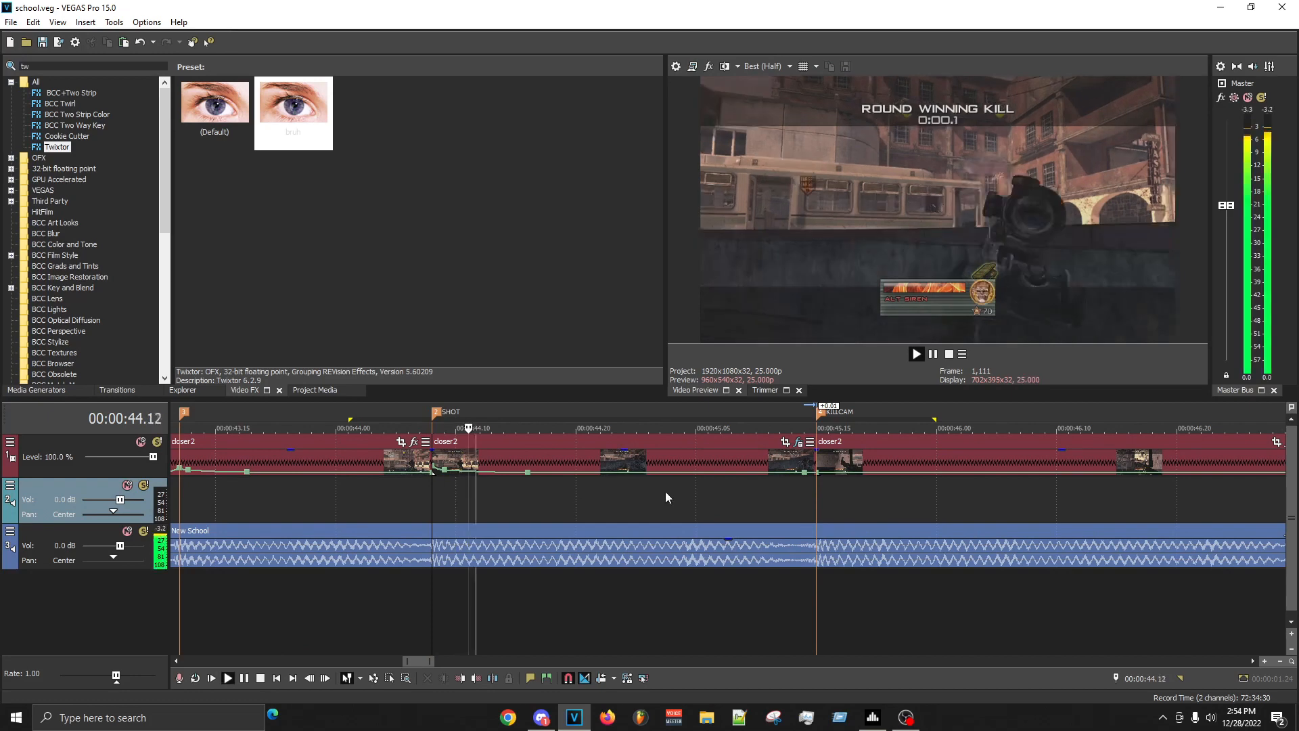
key(Return)
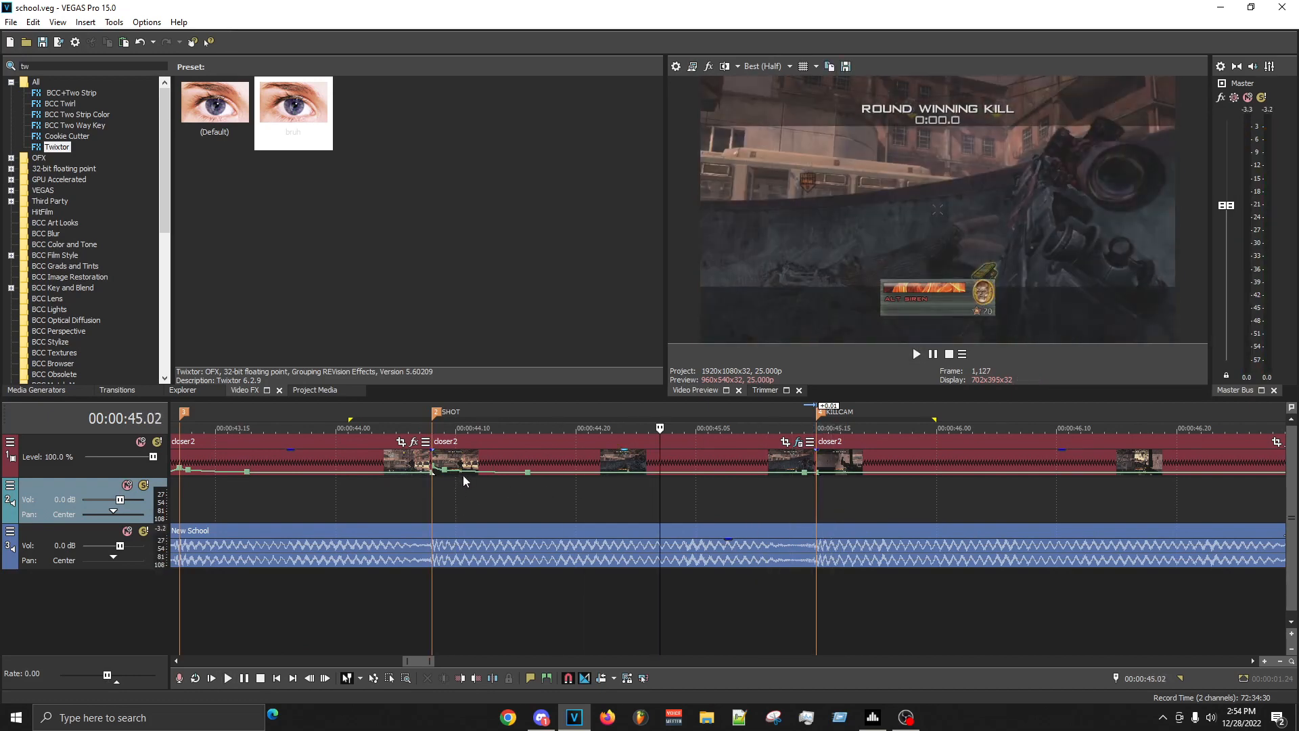
- Nudge the velocity point just after the SHOT marker slightly along the clip, save, and replay the stretch to KILLCAM
drag(447, 477, 450, 477)
key(ctrl+s)
key(space)
key(Return)
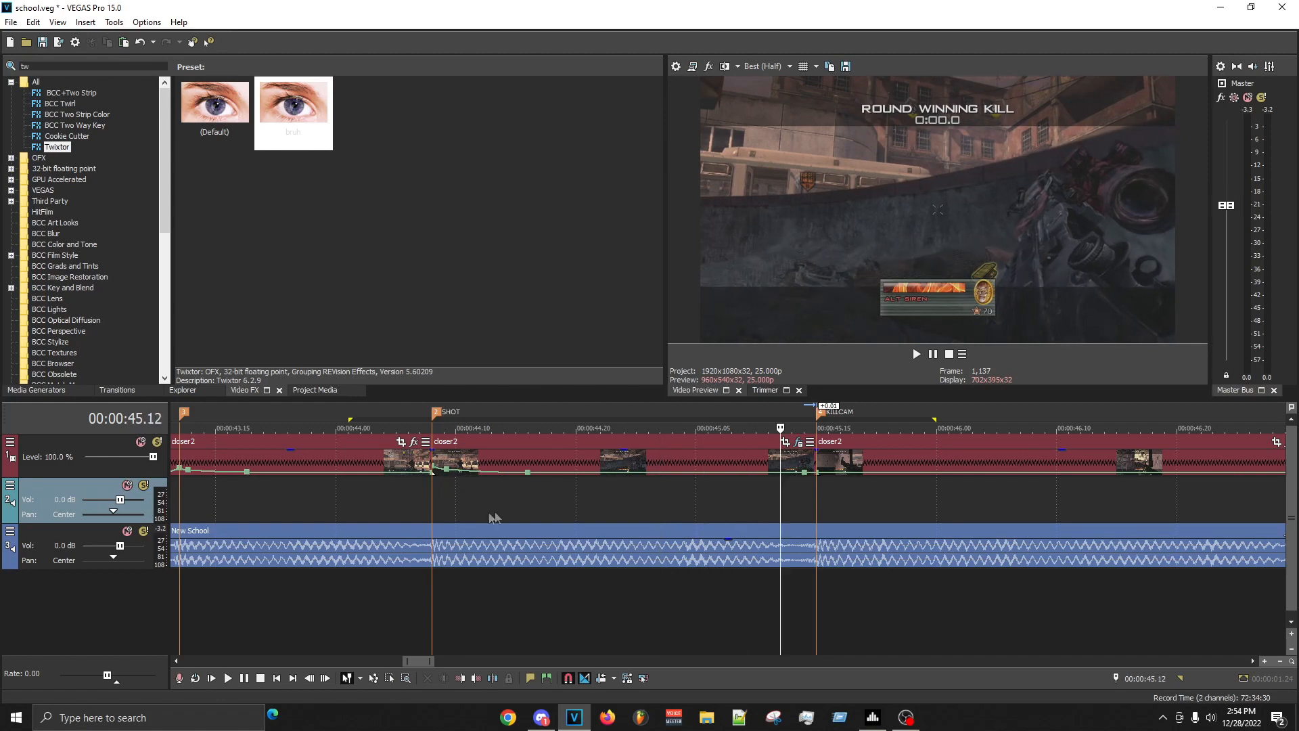
drag(430, 518, 834, 524)
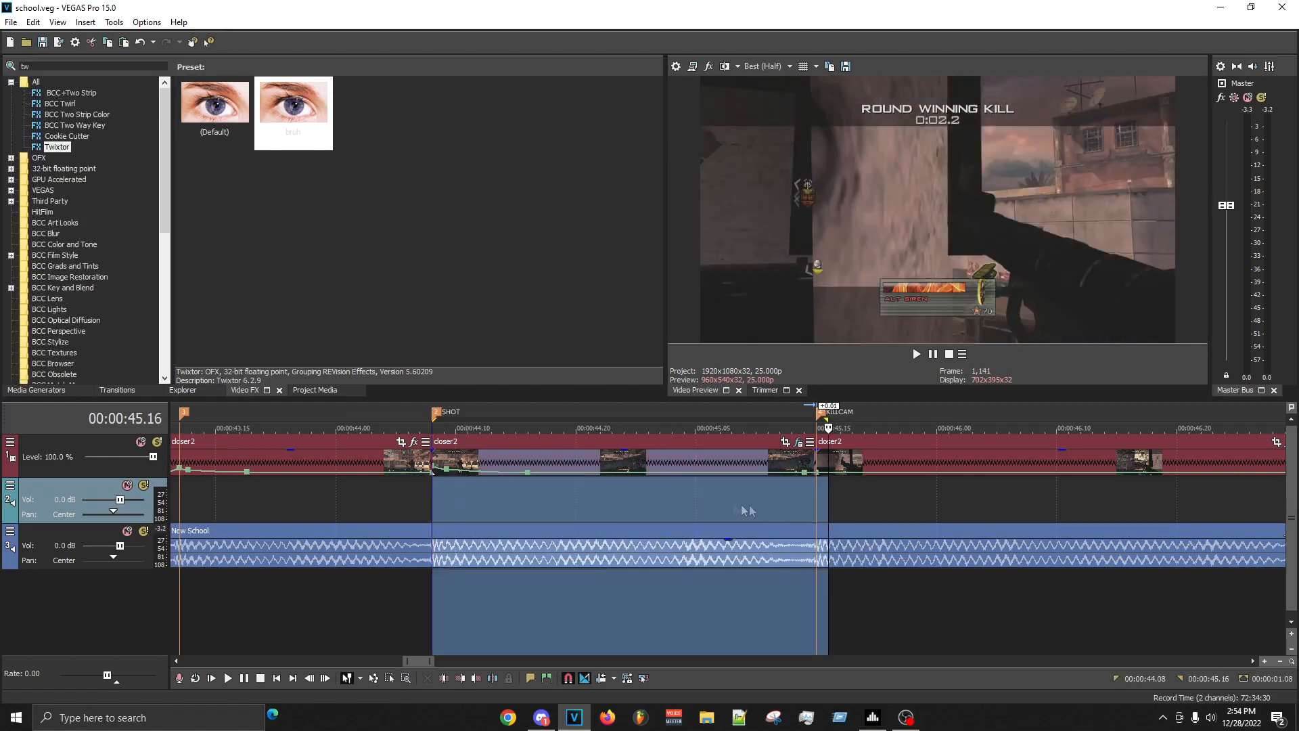
click(650, 514)
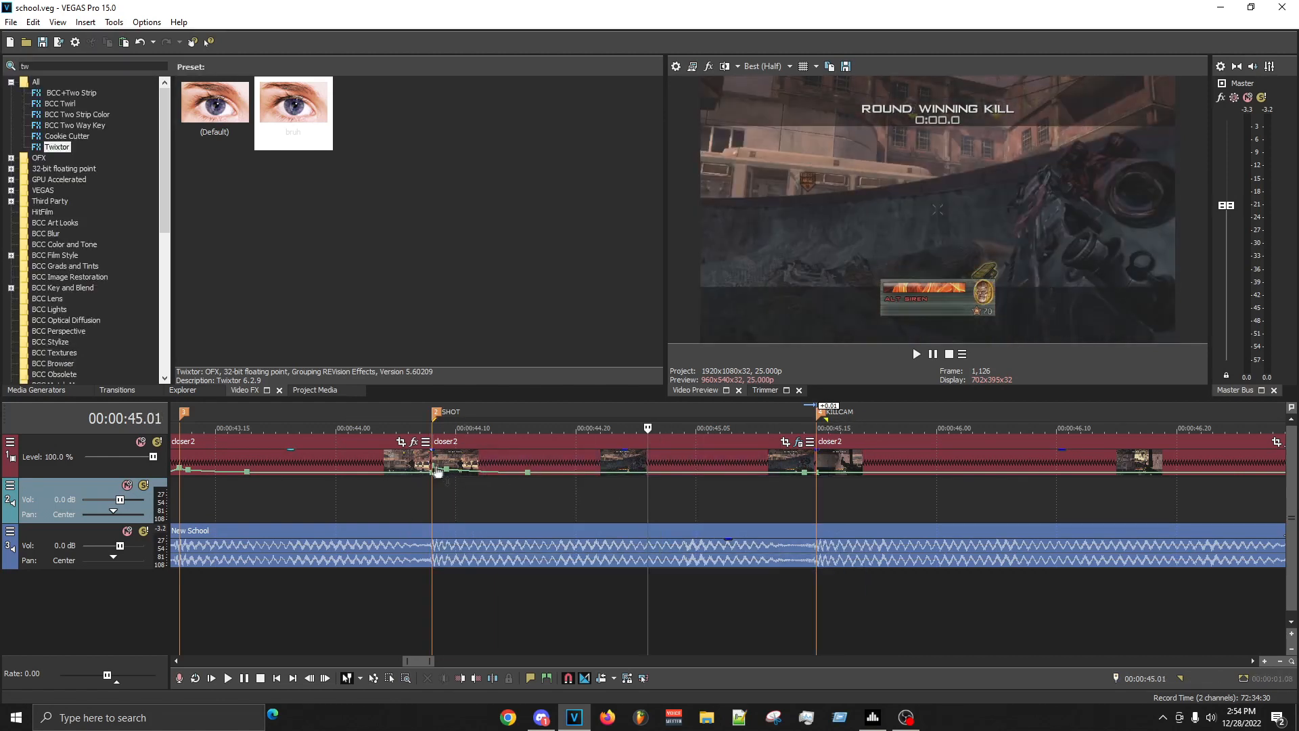
- Set the velocity point just after the SHOT marker to 130%
right_click(447, 468)
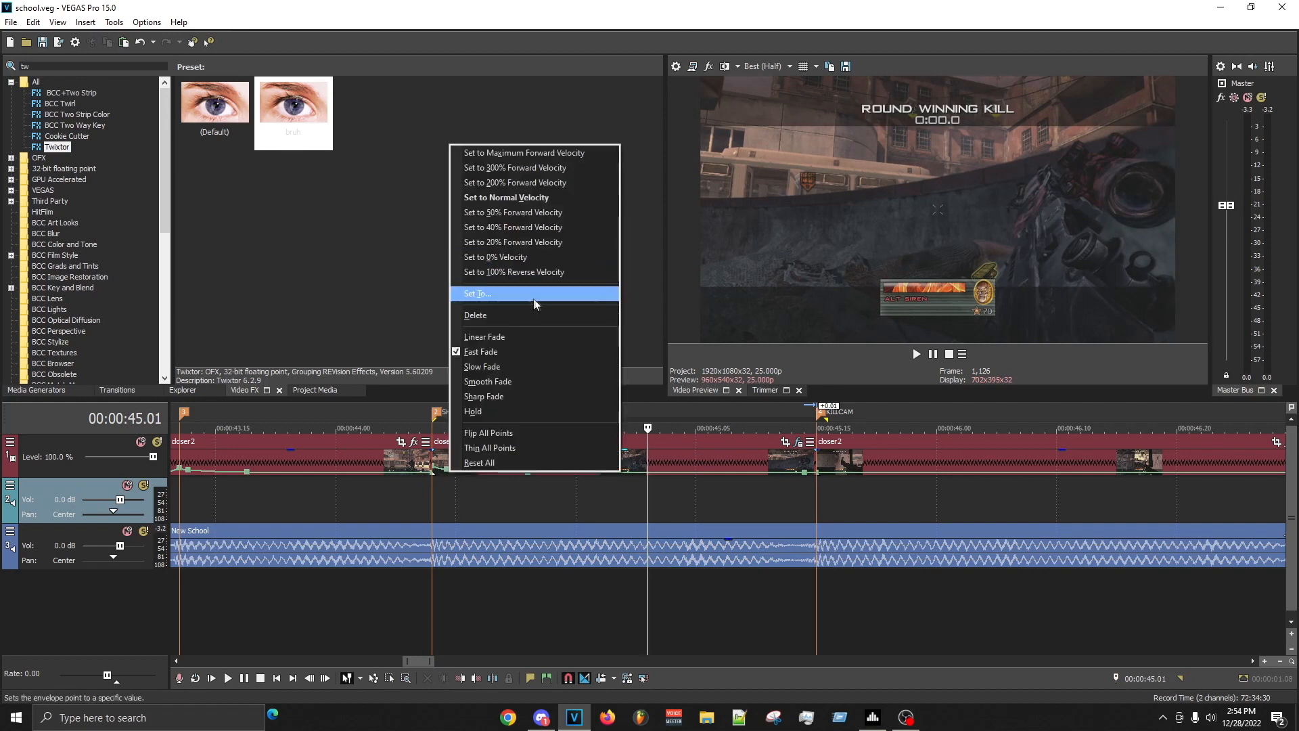
click(516, 292)
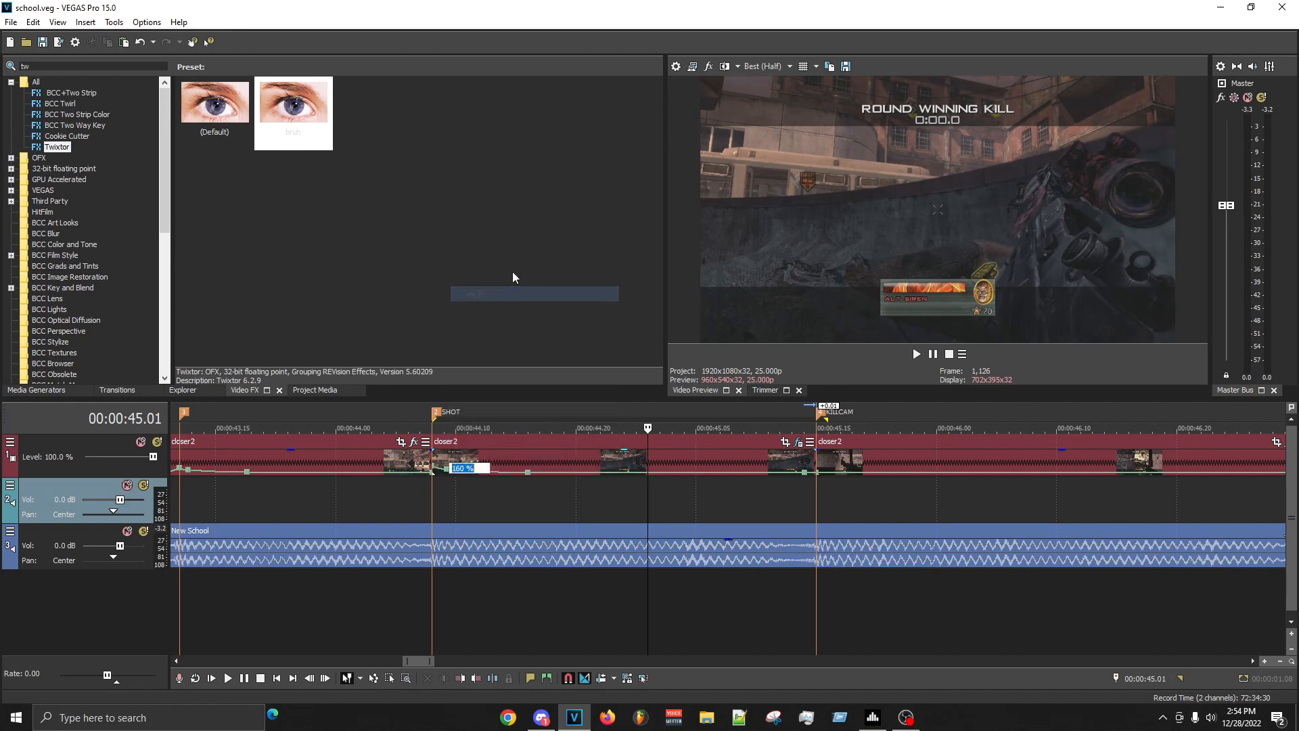
text(130)
key(Return)
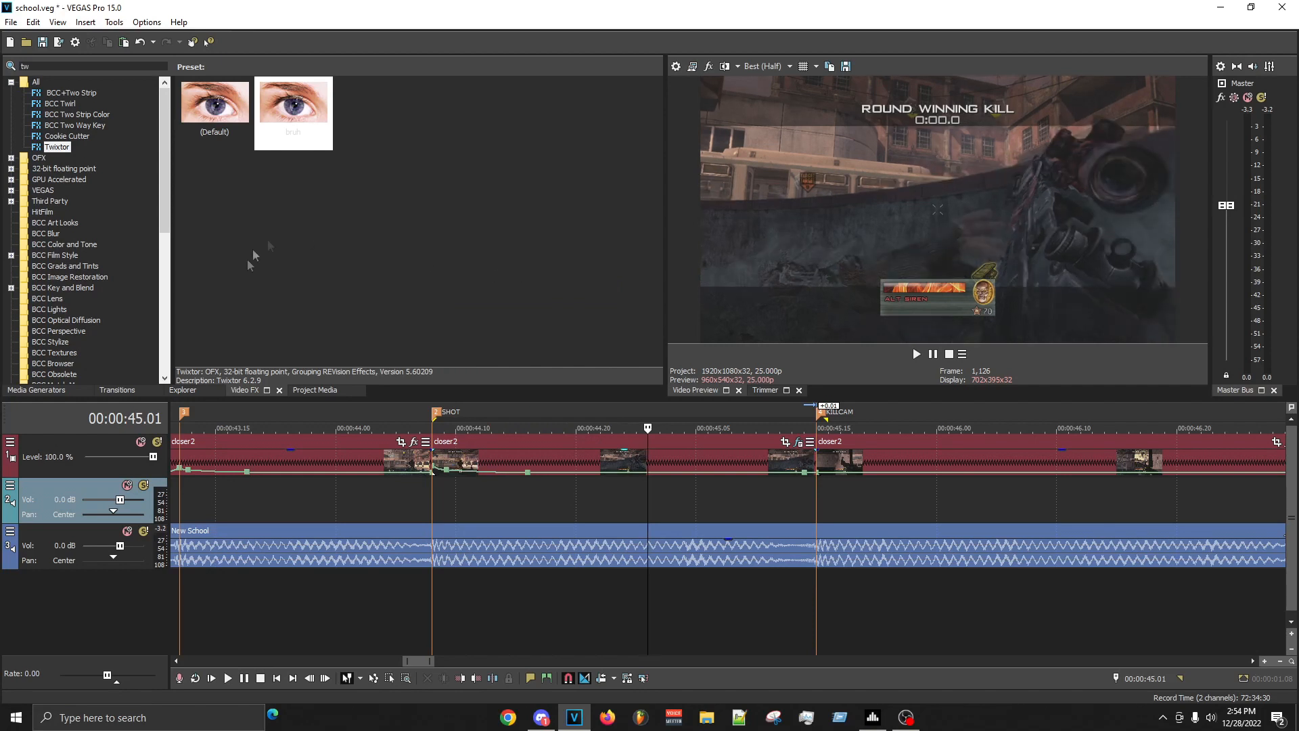
- On the SHOT clip, set the Twixtor speed keyframes to 21% at 00:00:00.16 and 7% at 00:00:00.21
click(797, 442)
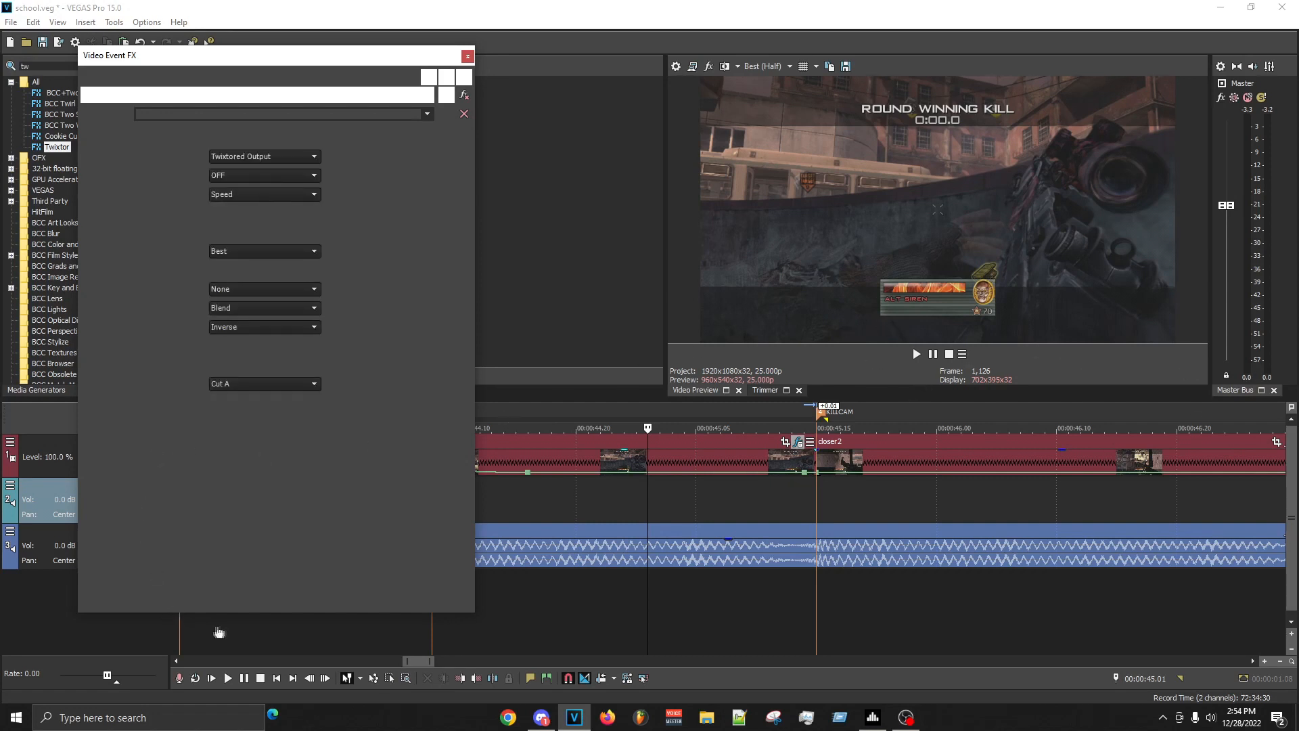
click(307, 529)
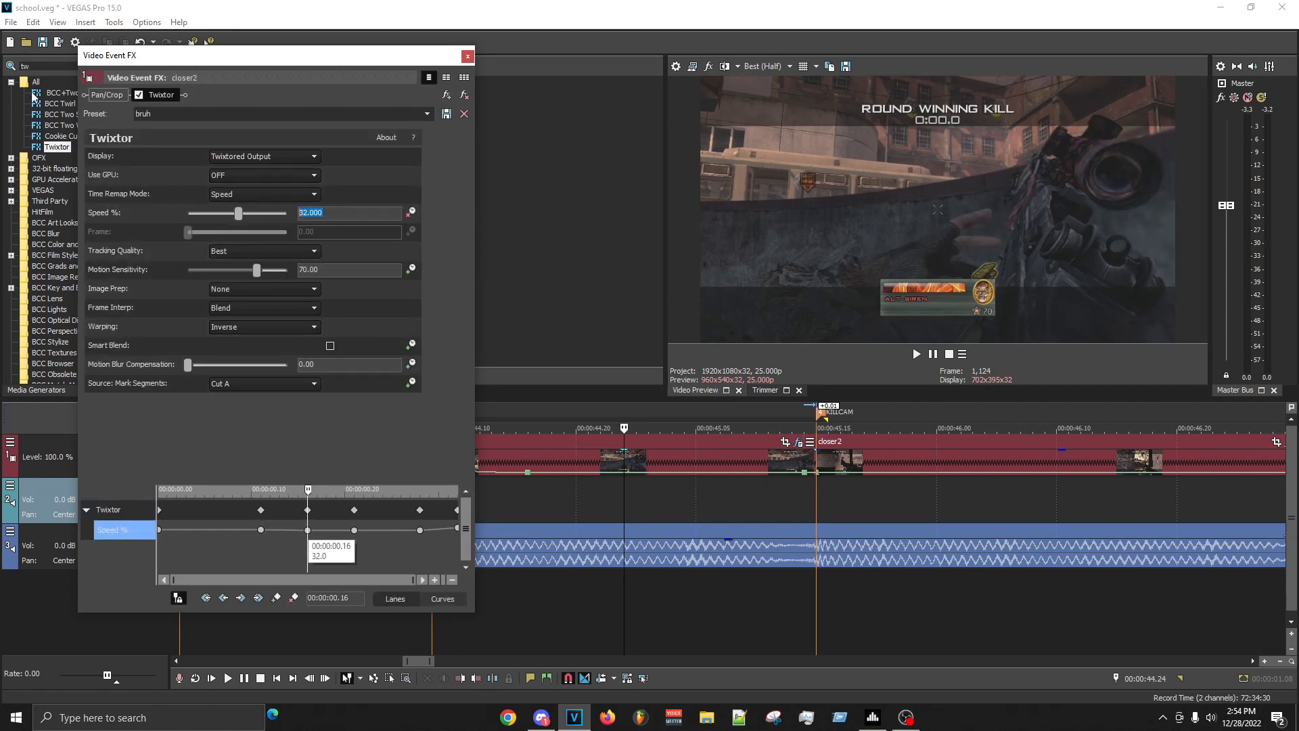
text(21)
key(Return)
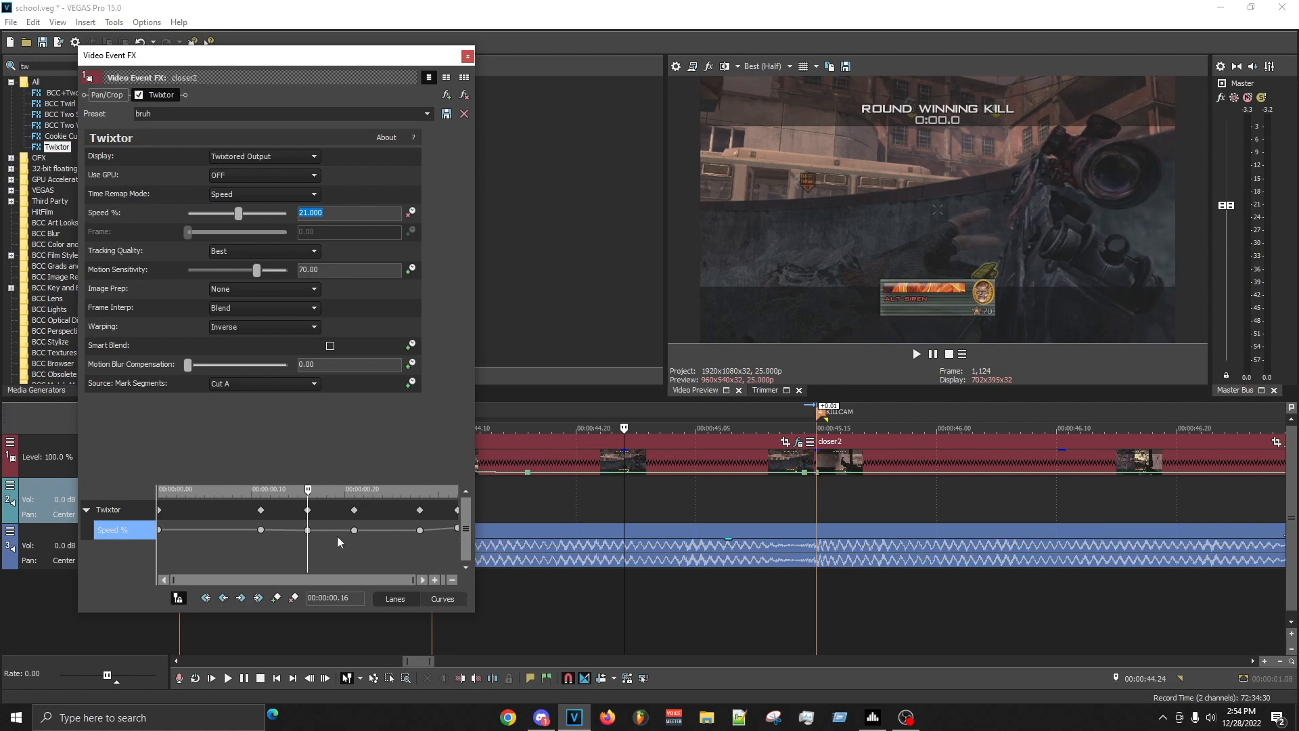
click(355, 530)
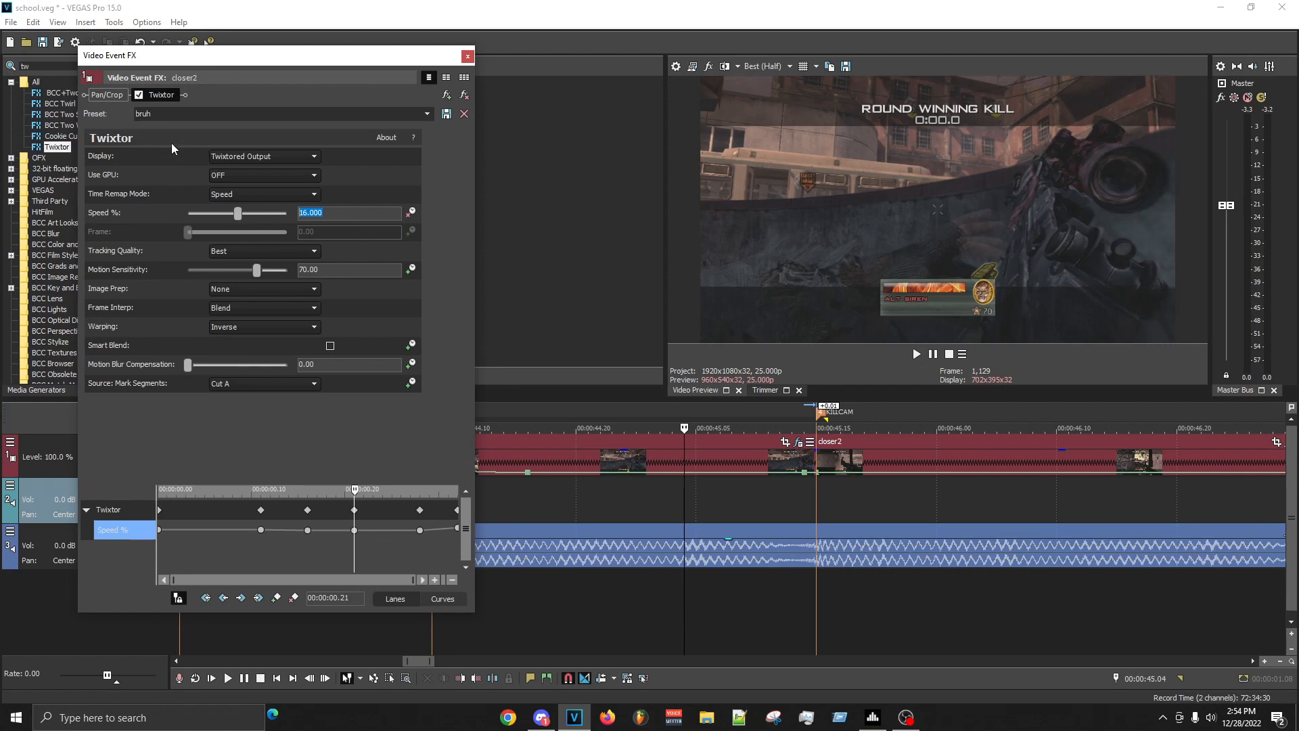
text(15)
key(Return)
text(1)
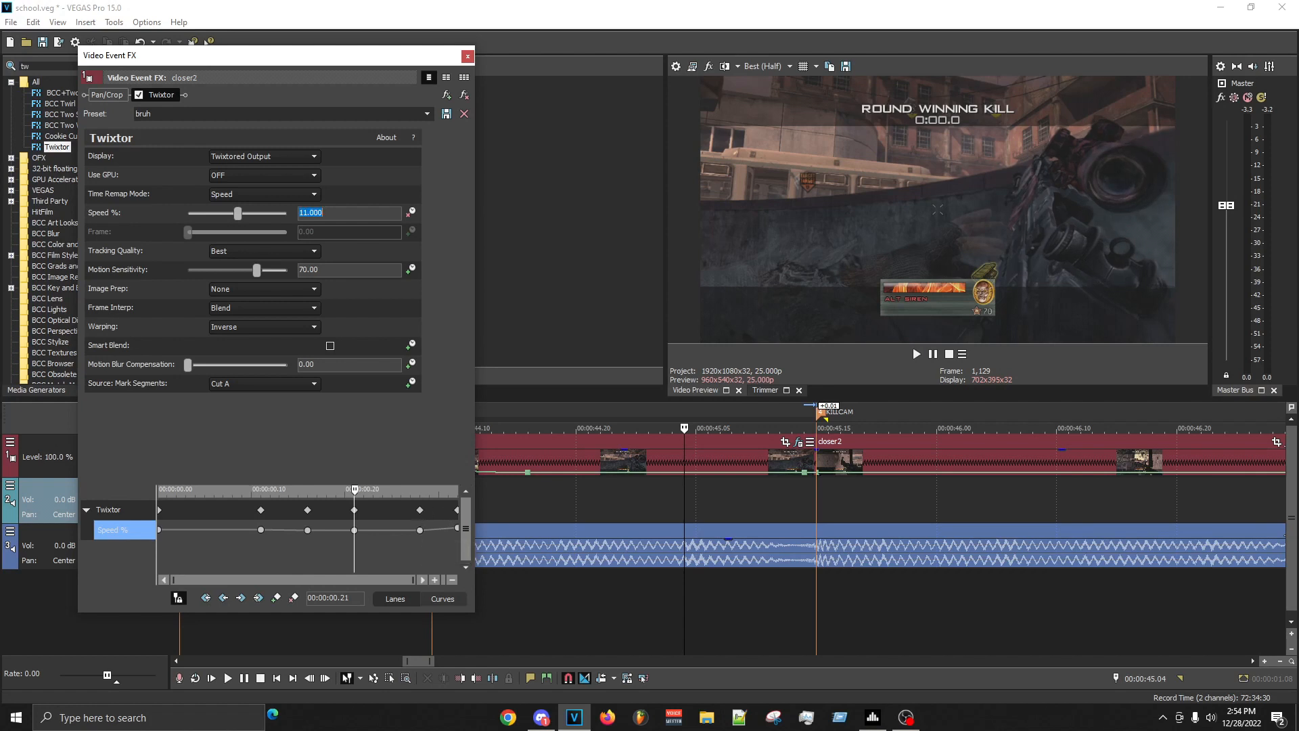
text(7)
key(Return)
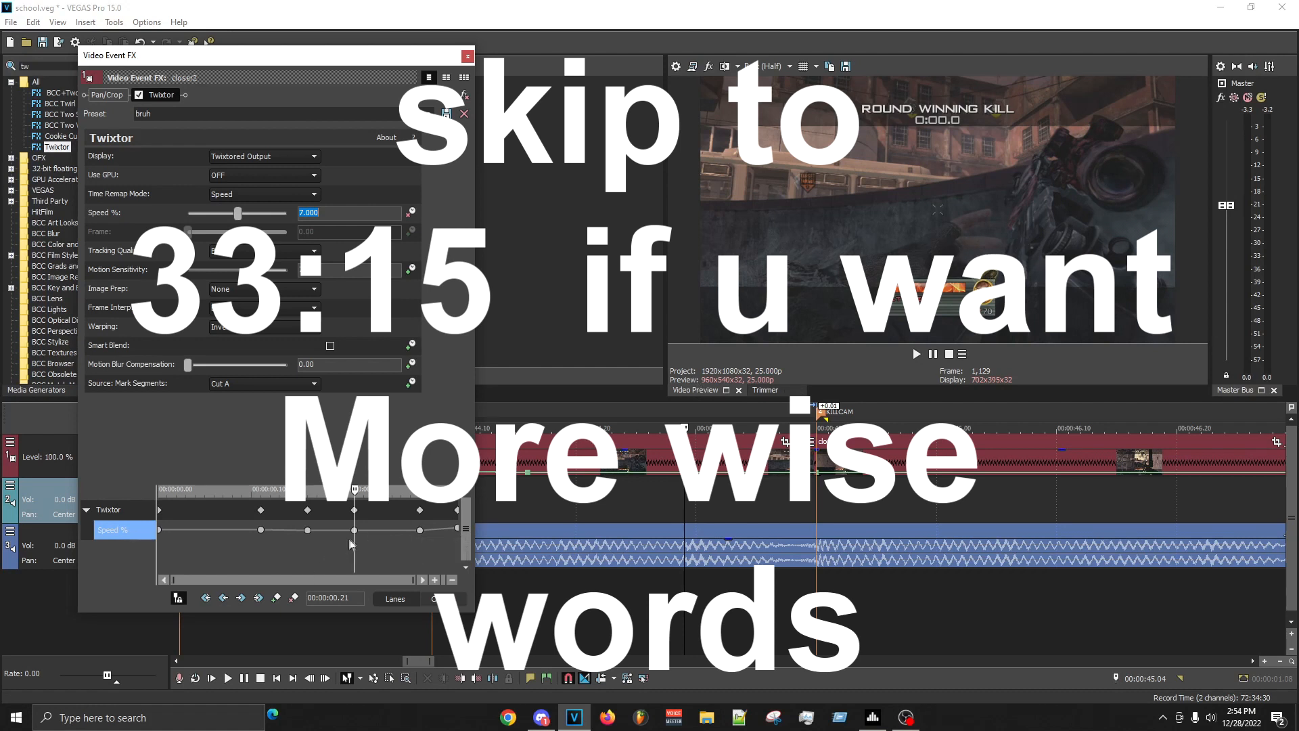
- Set the SHOT clip's Twixtor speed keyframe at 00:00:01.03 to 1% and close the effect settings
click(420, 530)
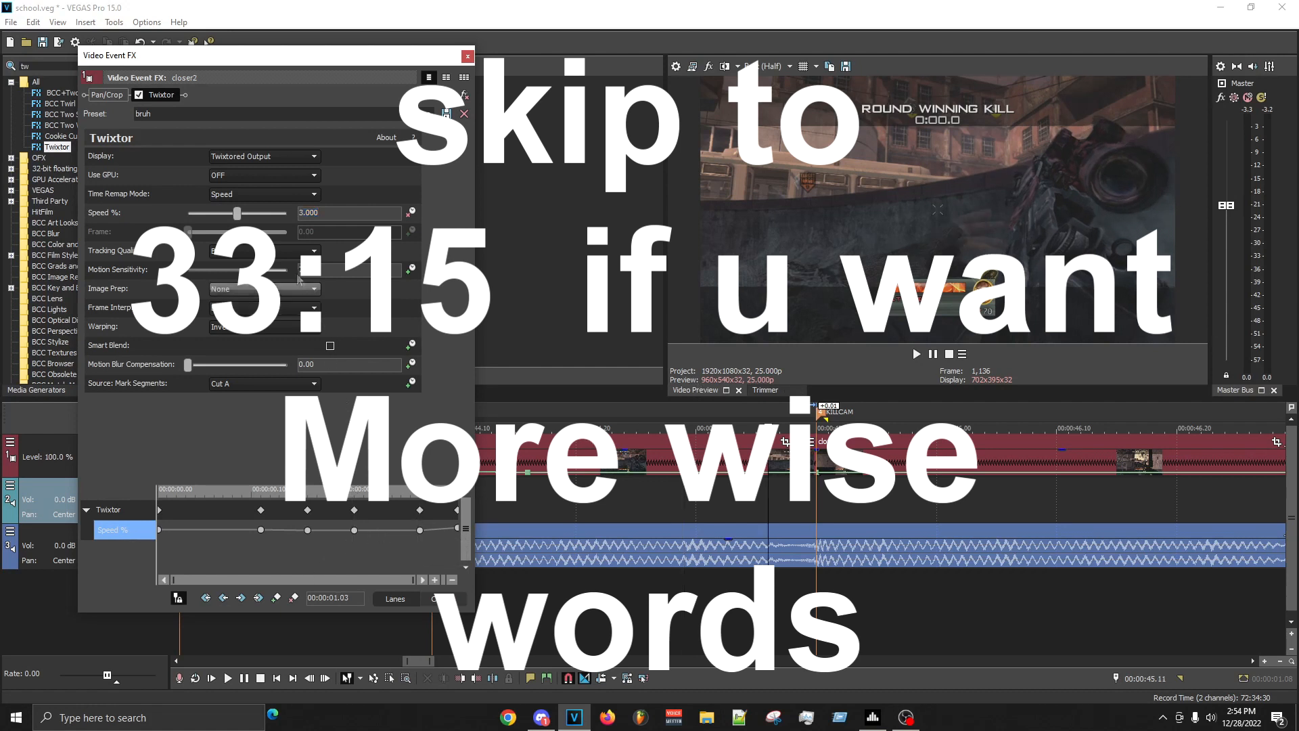
text(1)
key(Return)
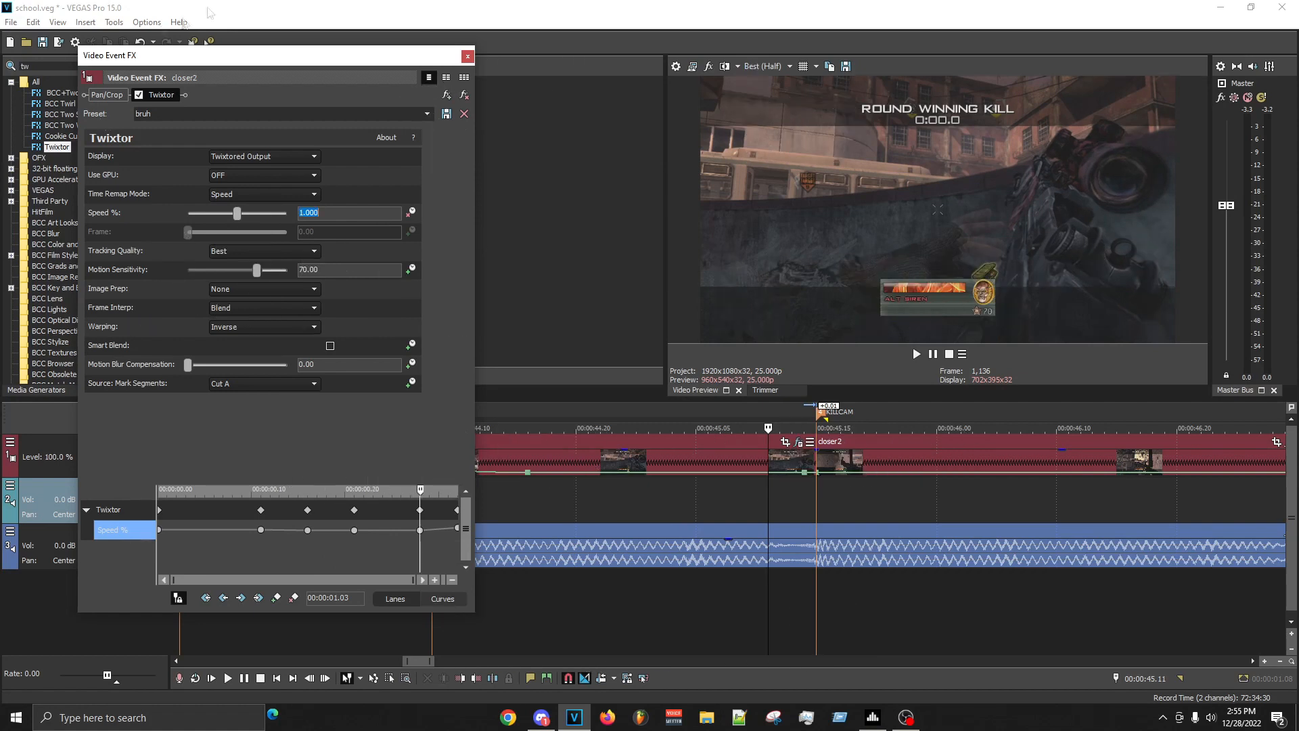
click(467, 56)
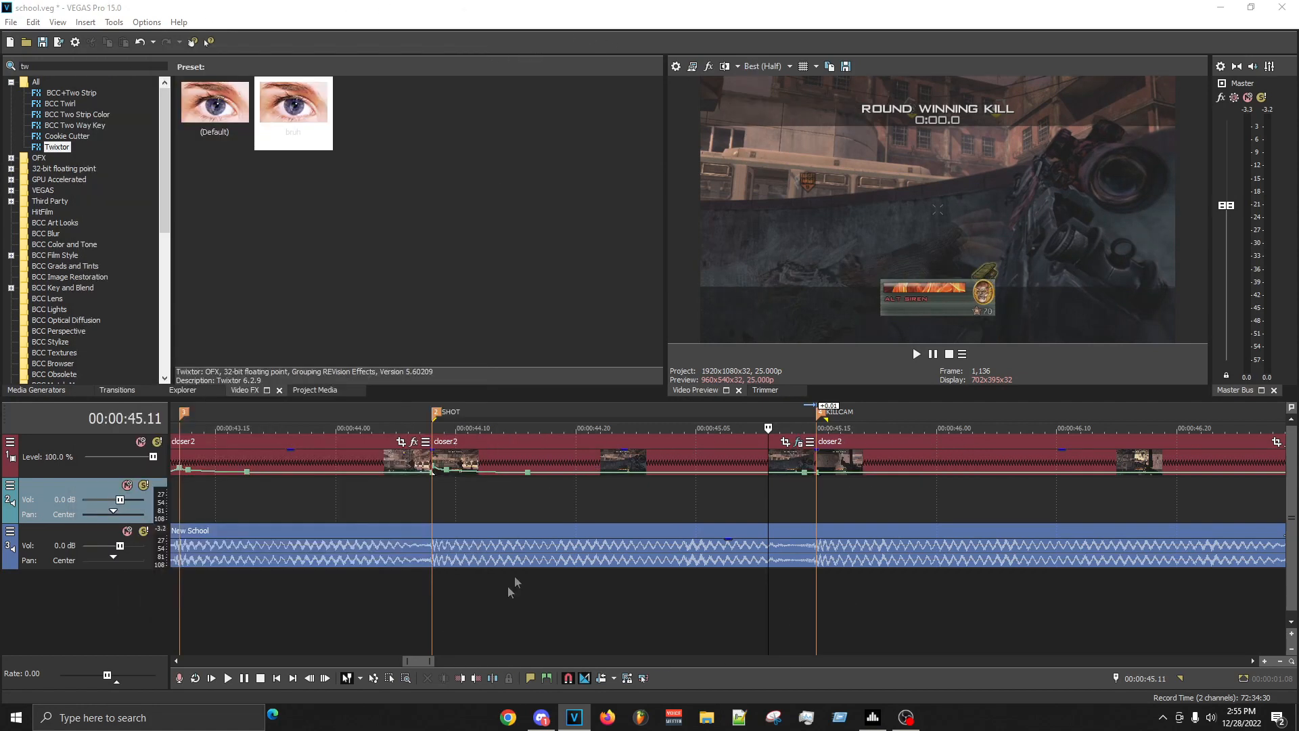
- Mark the range from 00:00:44.03 to 00:00:46.04 and preview the slowed section from the SHOT marker
drag(985, 498, 377, 501)
click(380, 501)
key(space)
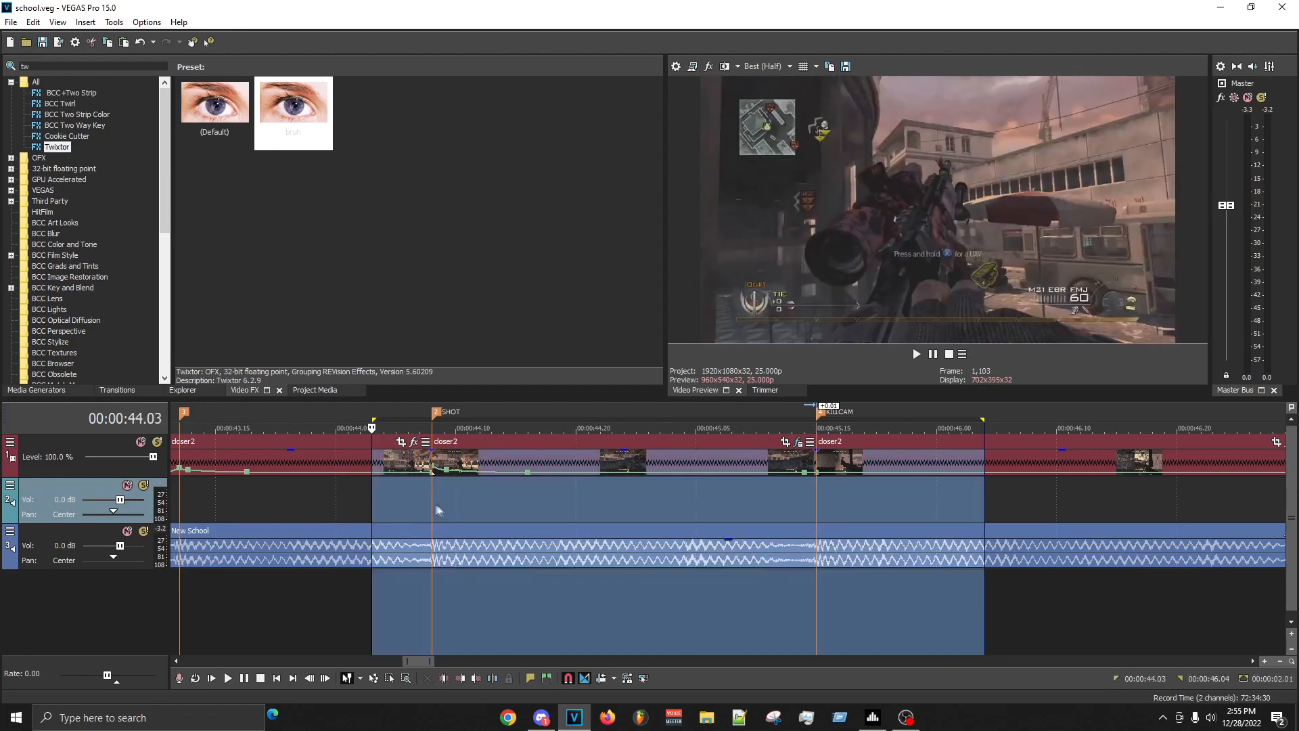
click(429, 504)
key(space)
key(space)
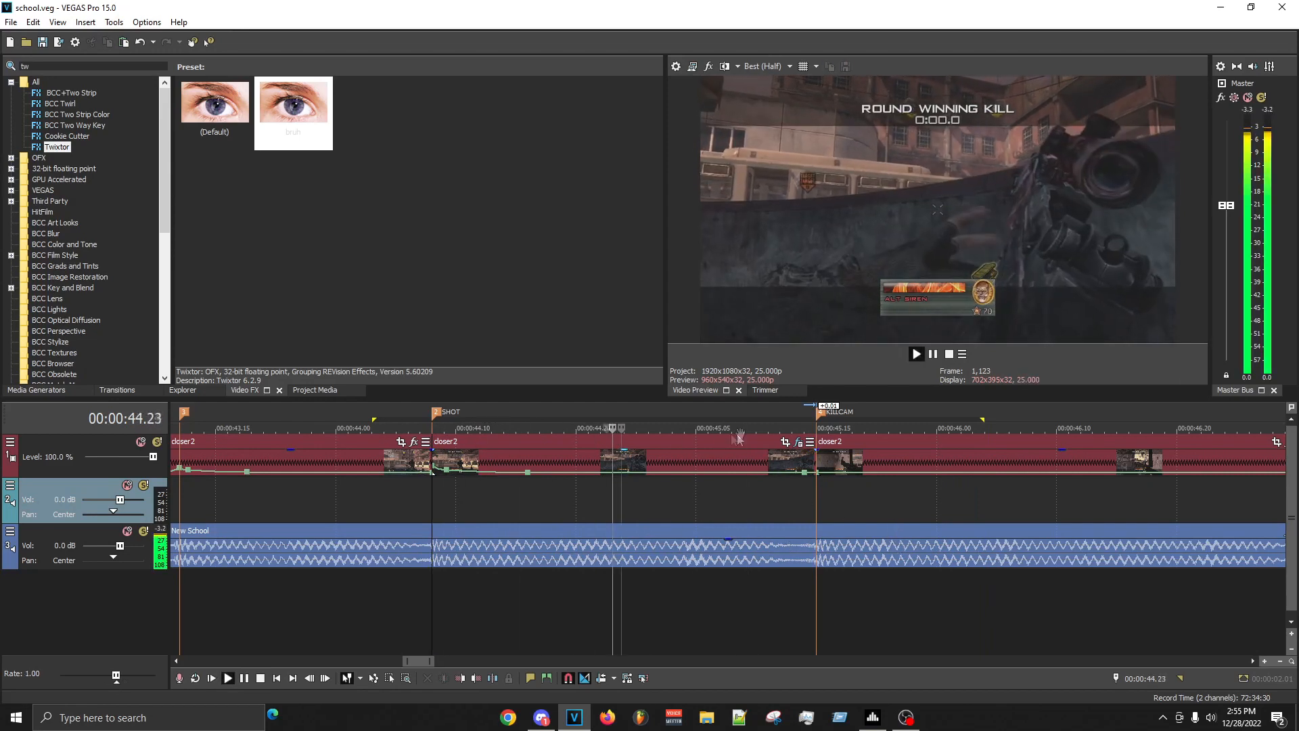
- Add a velocity point at 00:00:44.17 on the SHOT clip and delete the point just before it
click(799, 442)
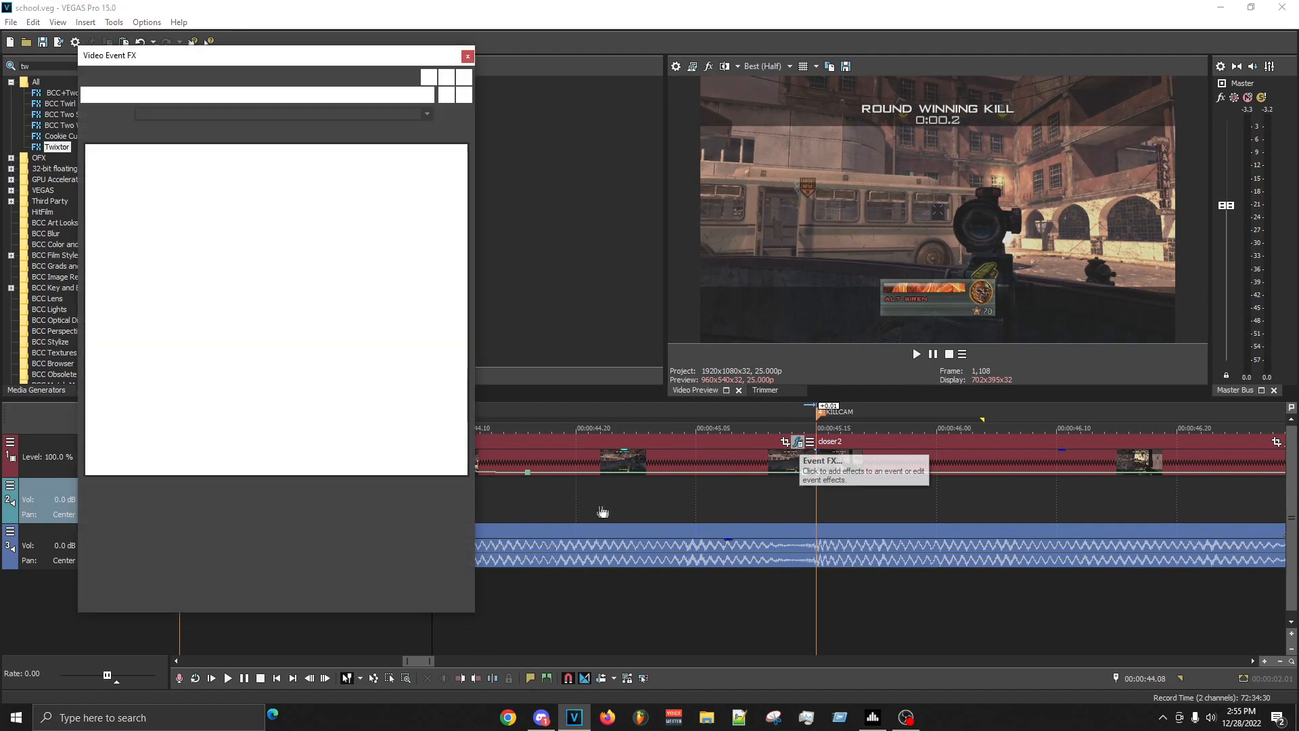
click(542, 496)
double_click(545, 472)
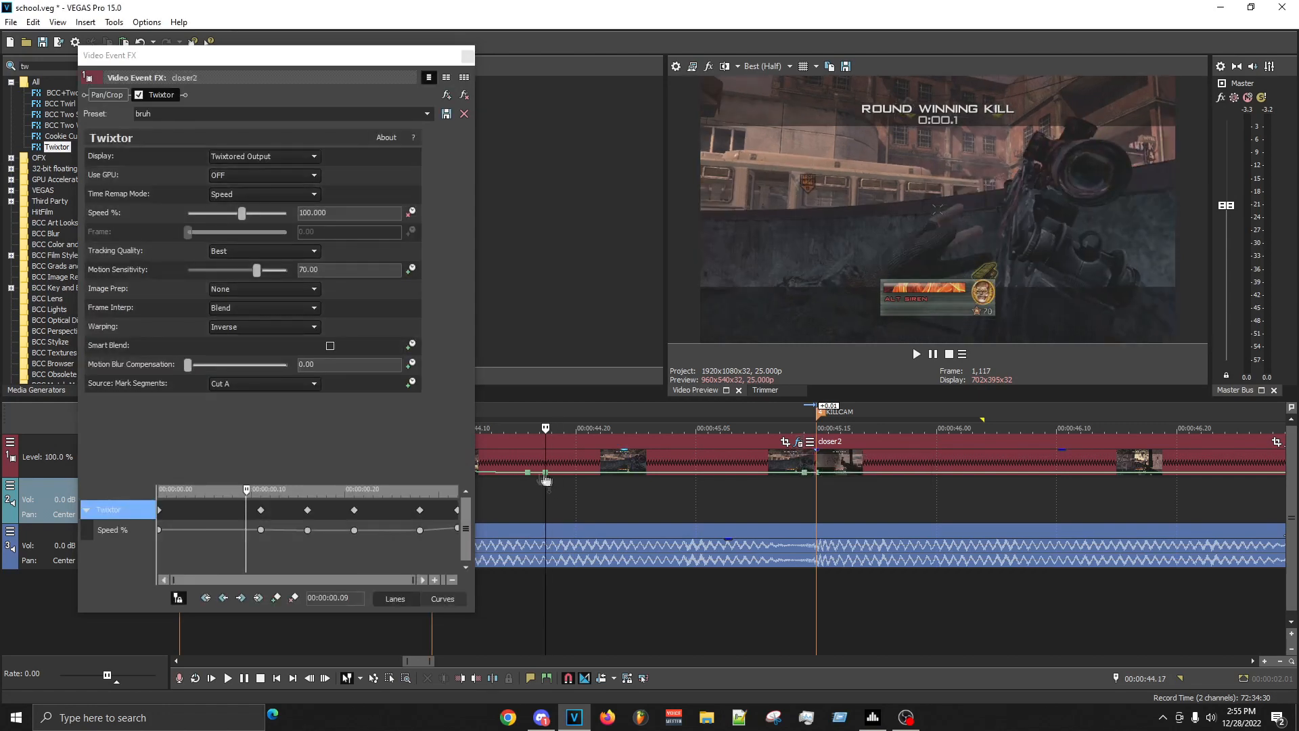
right_click(529, 472)
click(555, 314)
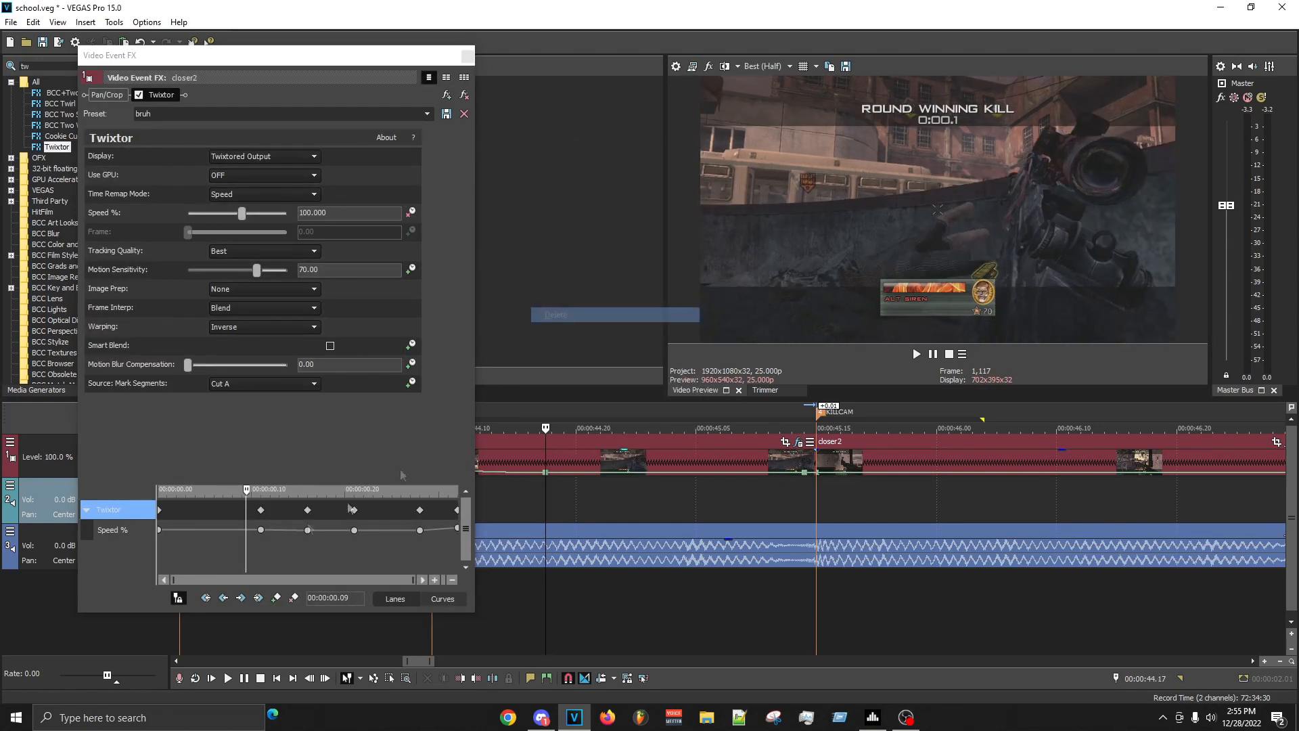
- Set the Twixtor speed keyframes to 32% at 00:00:00.16 and 11% at 00:00:00.21, and check the keyframe at 00:00:01.03
click(261, 530)
click(308, 530)
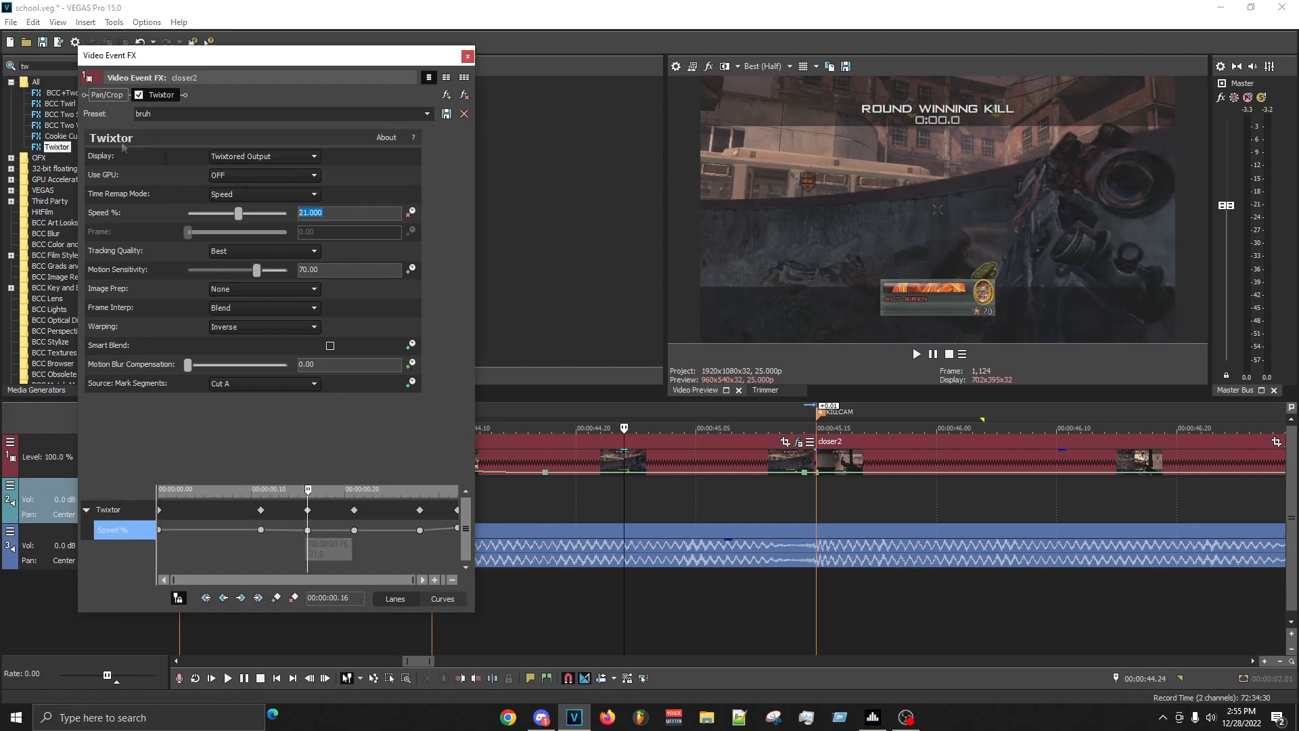
text(4)
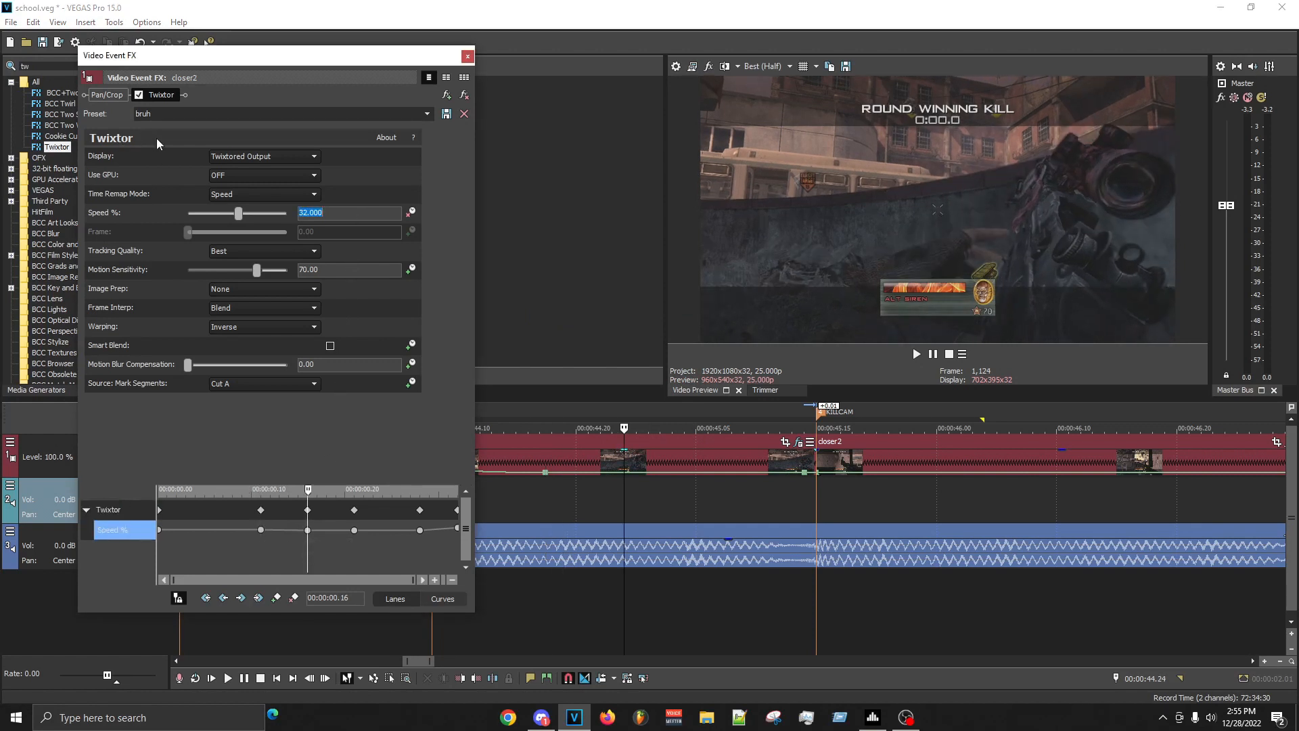
text(3)
double_click(352, 215)
text(33)
click(354, 530)
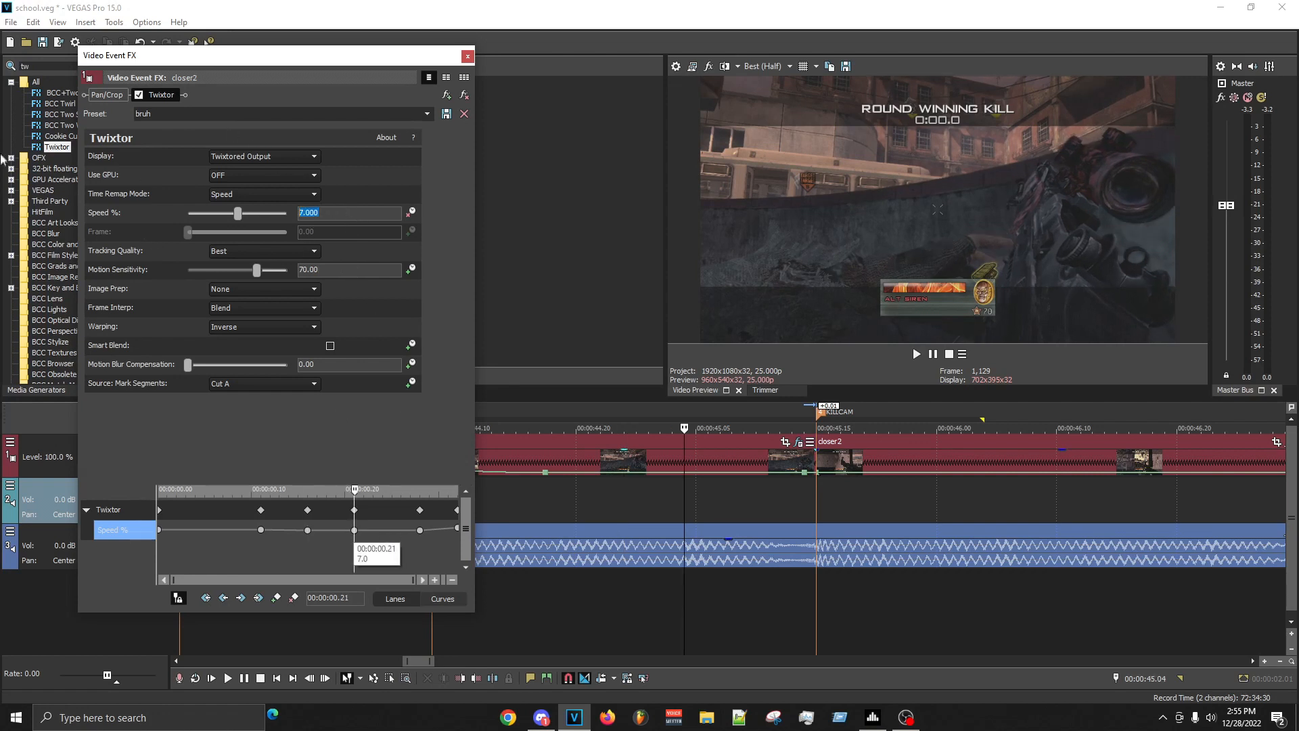
click(420, 529)
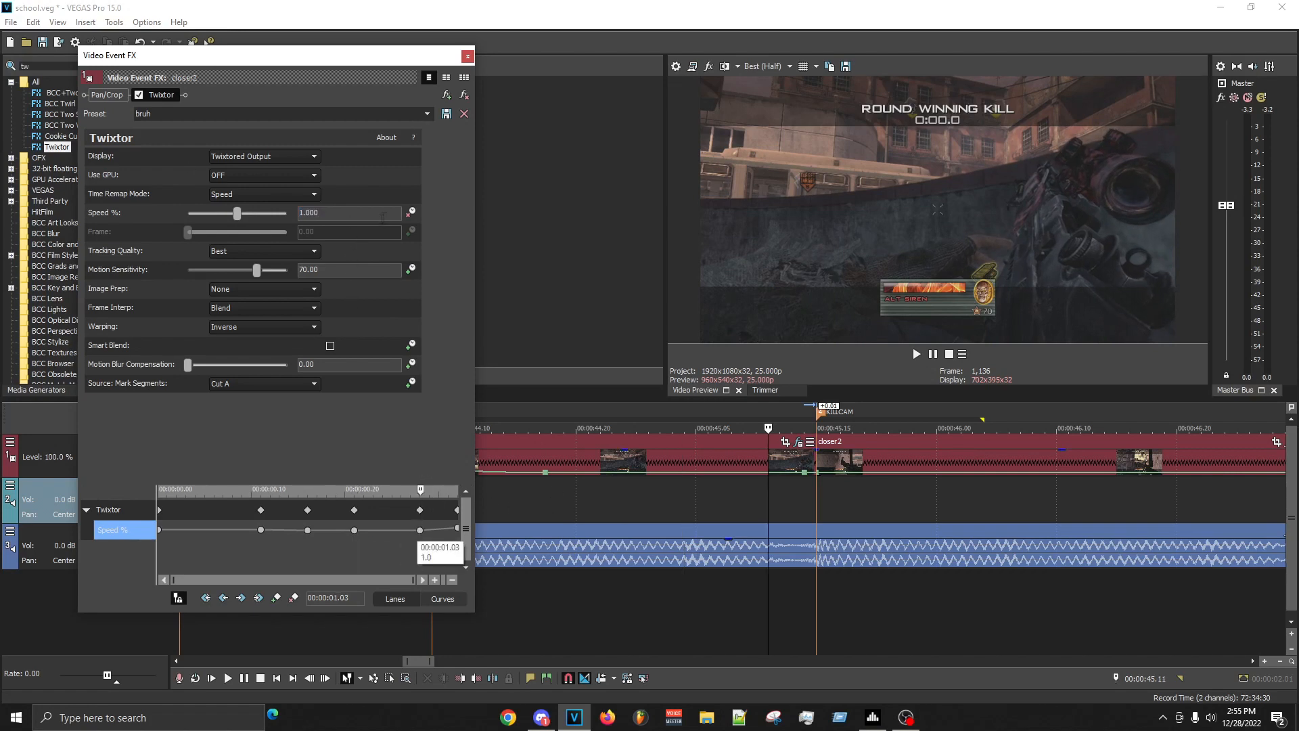
click(467, 57)
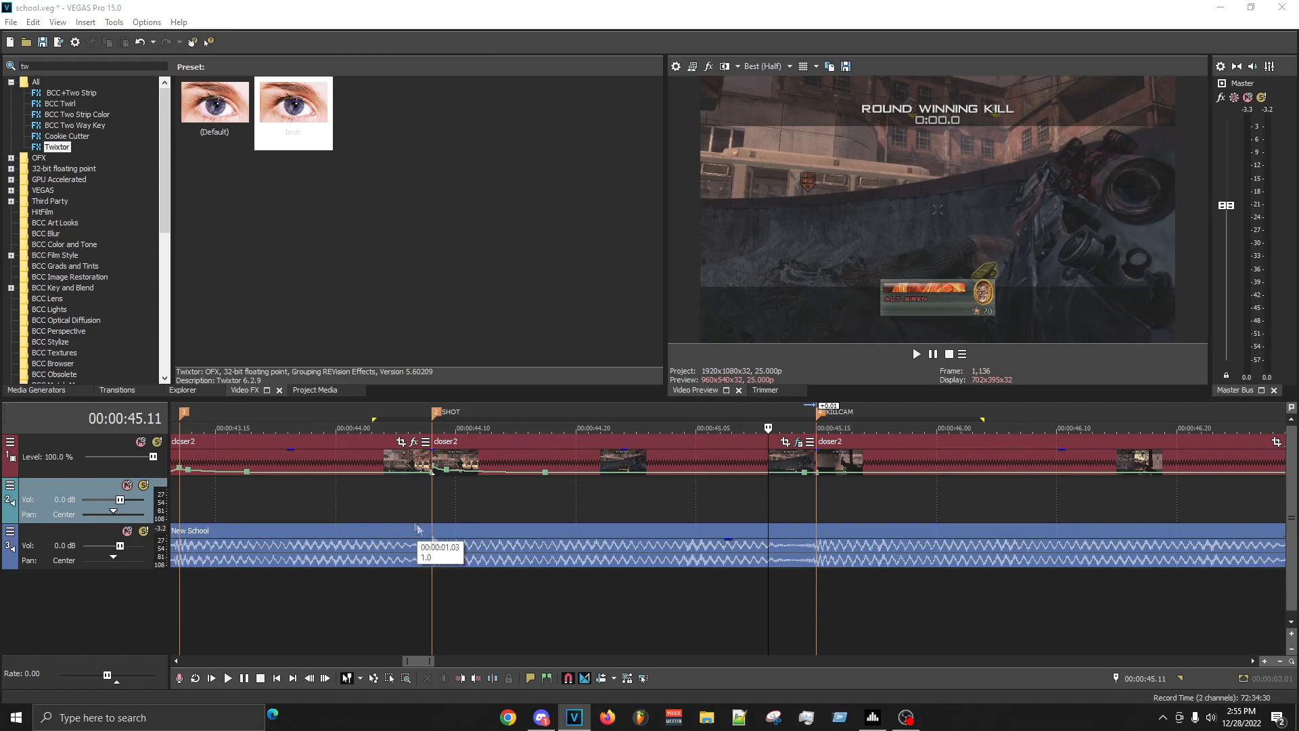
- Replay the range from 00:00:44.05 to just past the KILLCAM marker and inspect the surrounding clips and beat markers
drag(401, 498, 947, 504)
key(space)
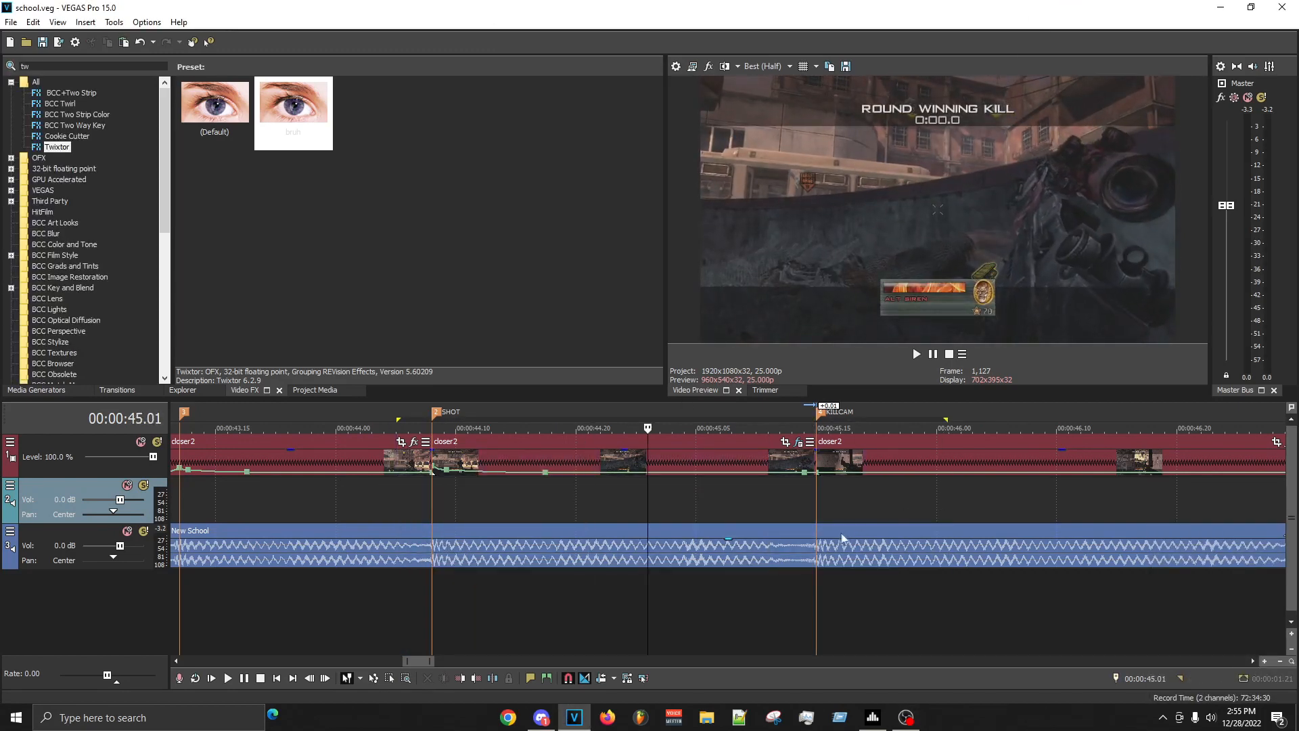
key(space)
key(space)
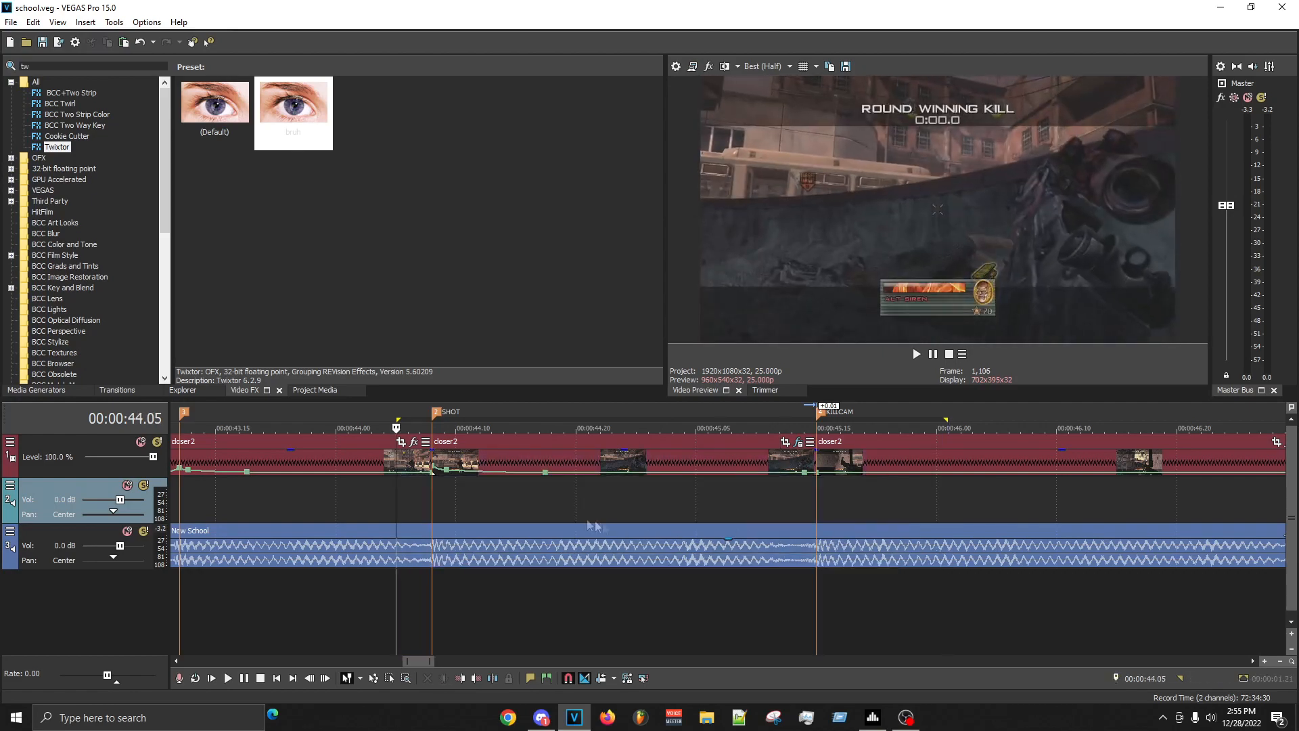
key(space)
key(space)
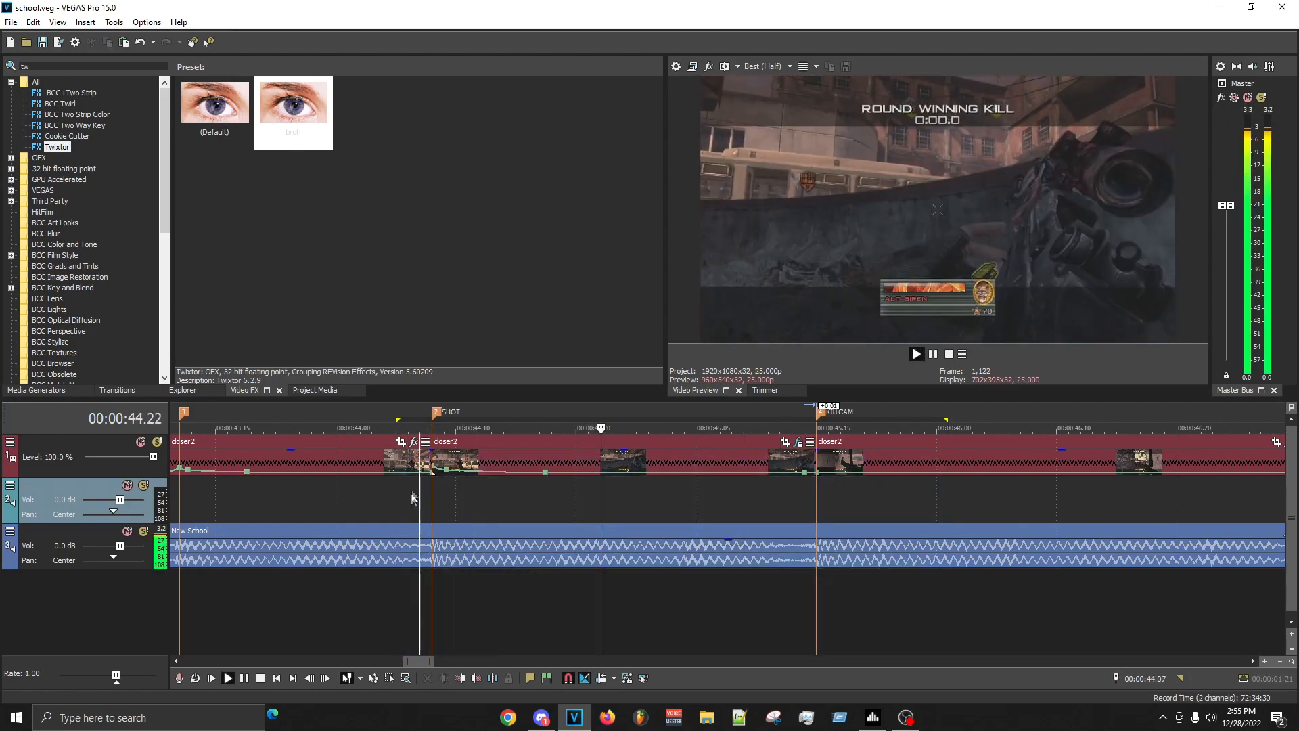
scroll(421, 496, up, 4)
scroll(1099, 549, down, 5)
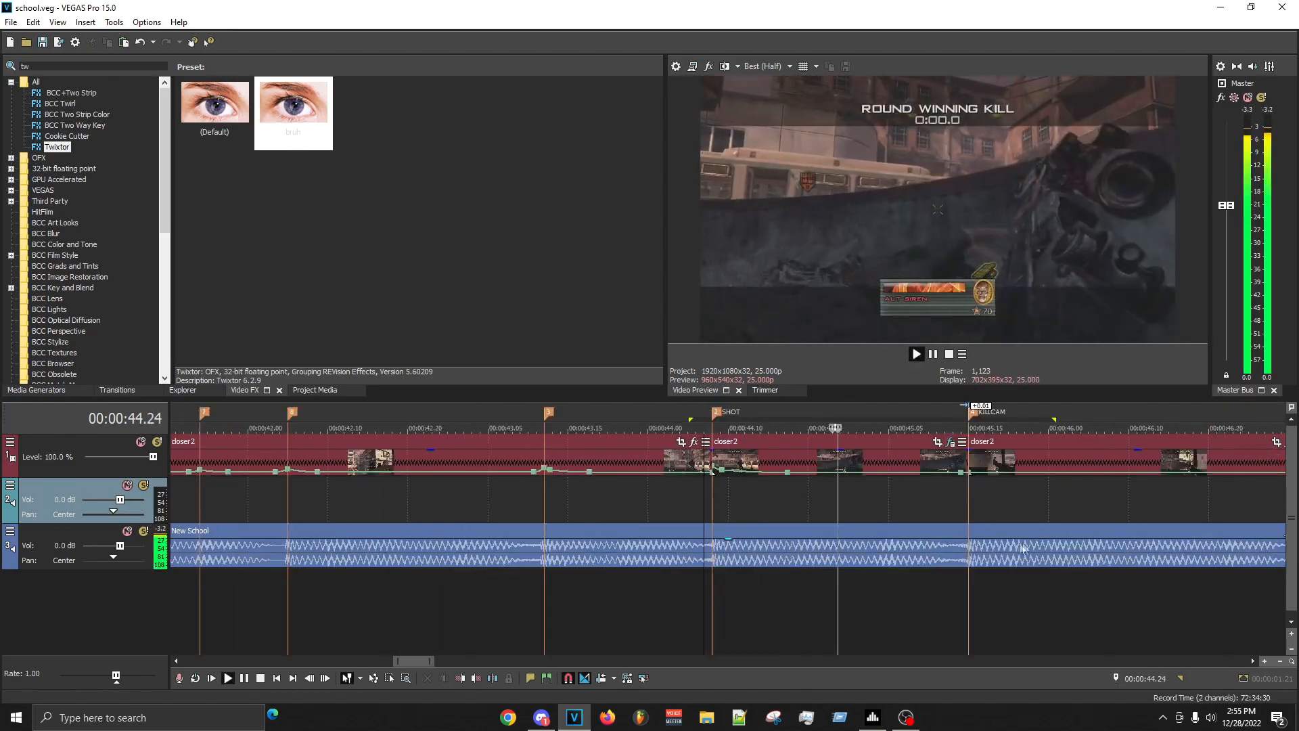
scroll(984, 552, down, 4)
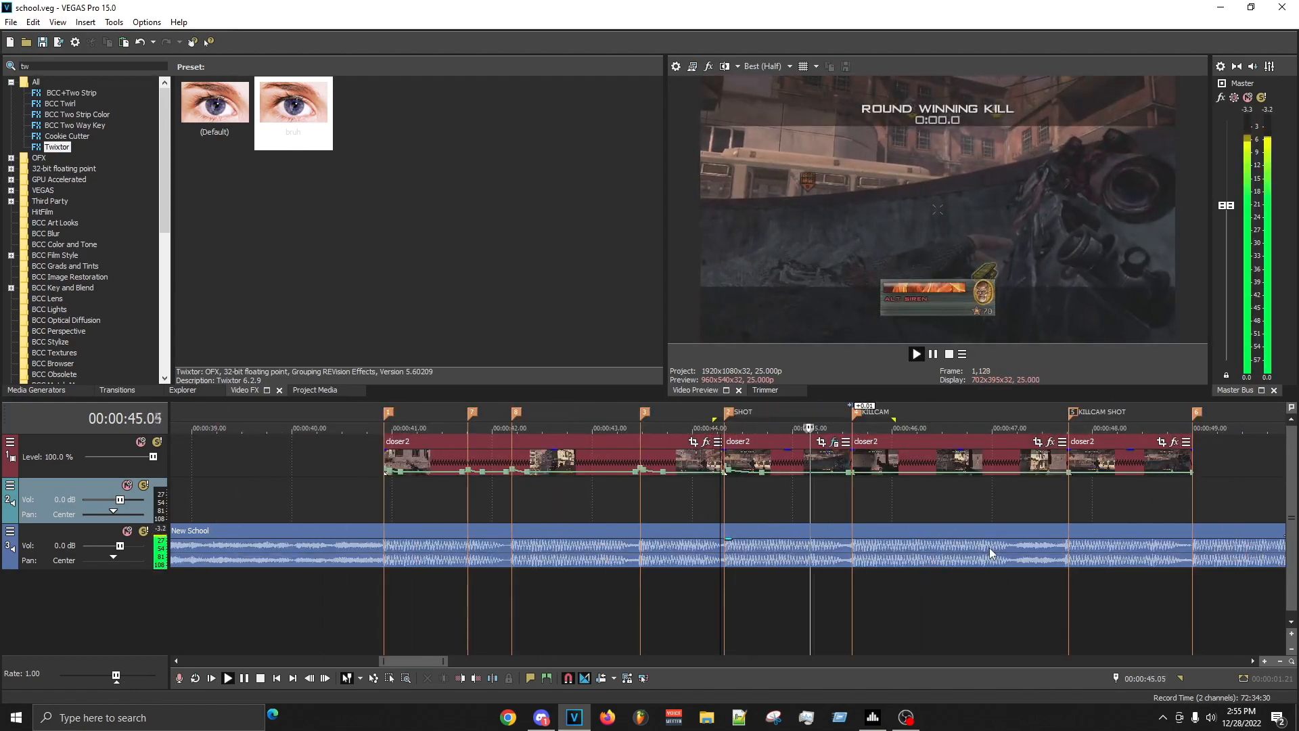
scroll(969, 544, up, 4)
scroll(951, 531, down, 5)
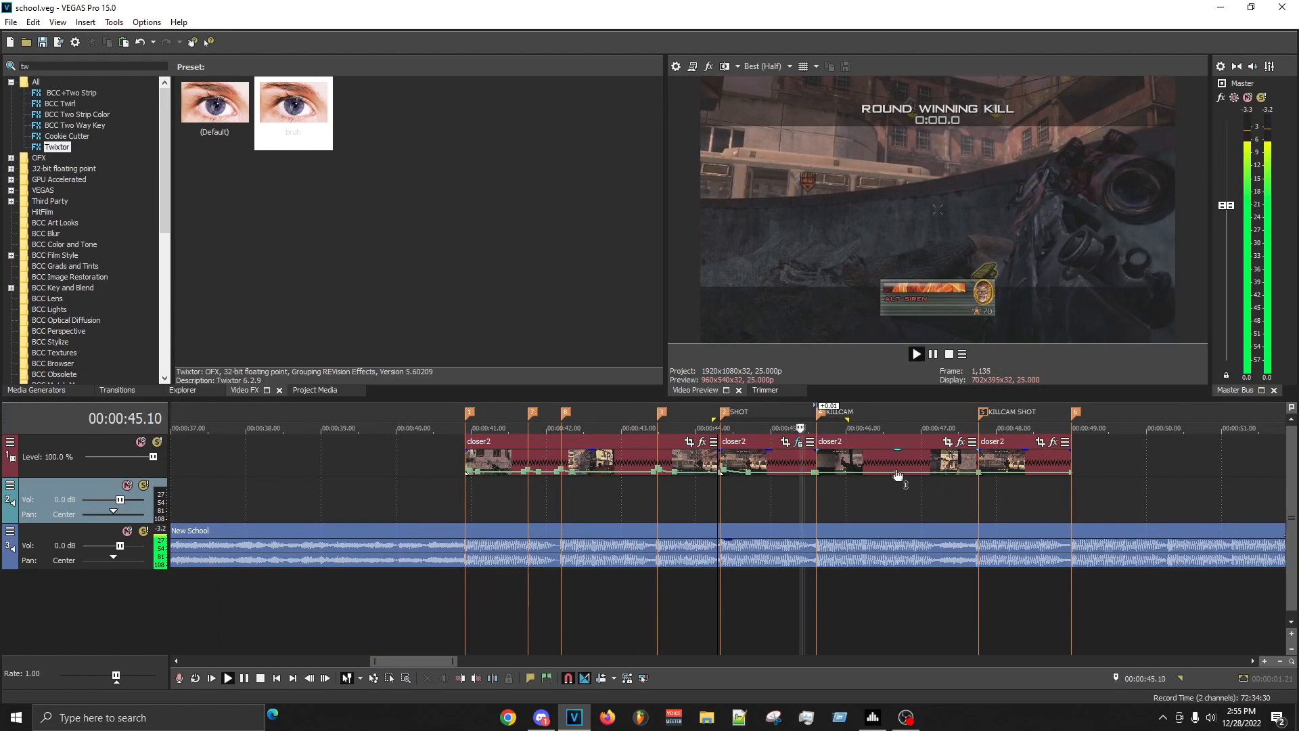
scroll(856, 462, up, 6)
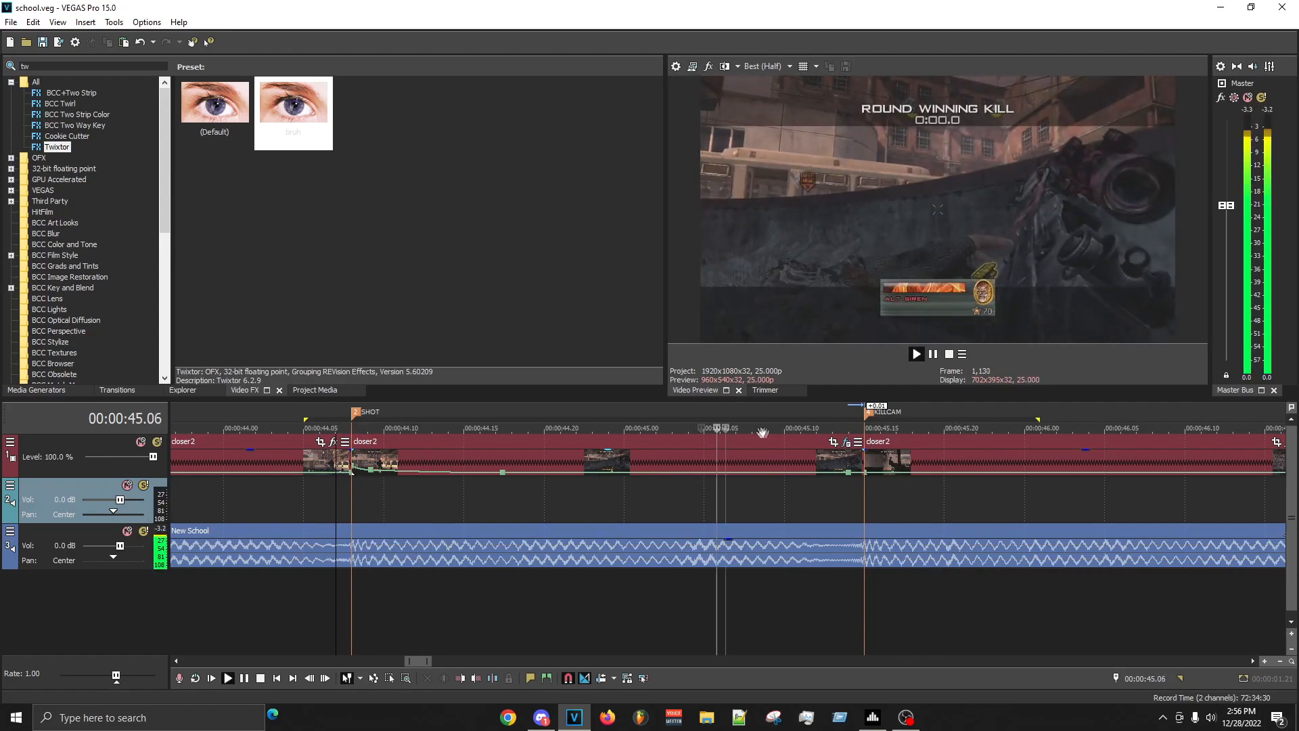
- Examine playback past the KILLCAM marker and the unslowed clip at the KILLCAM SHOT marker
scroll(799, 442, down, 6)
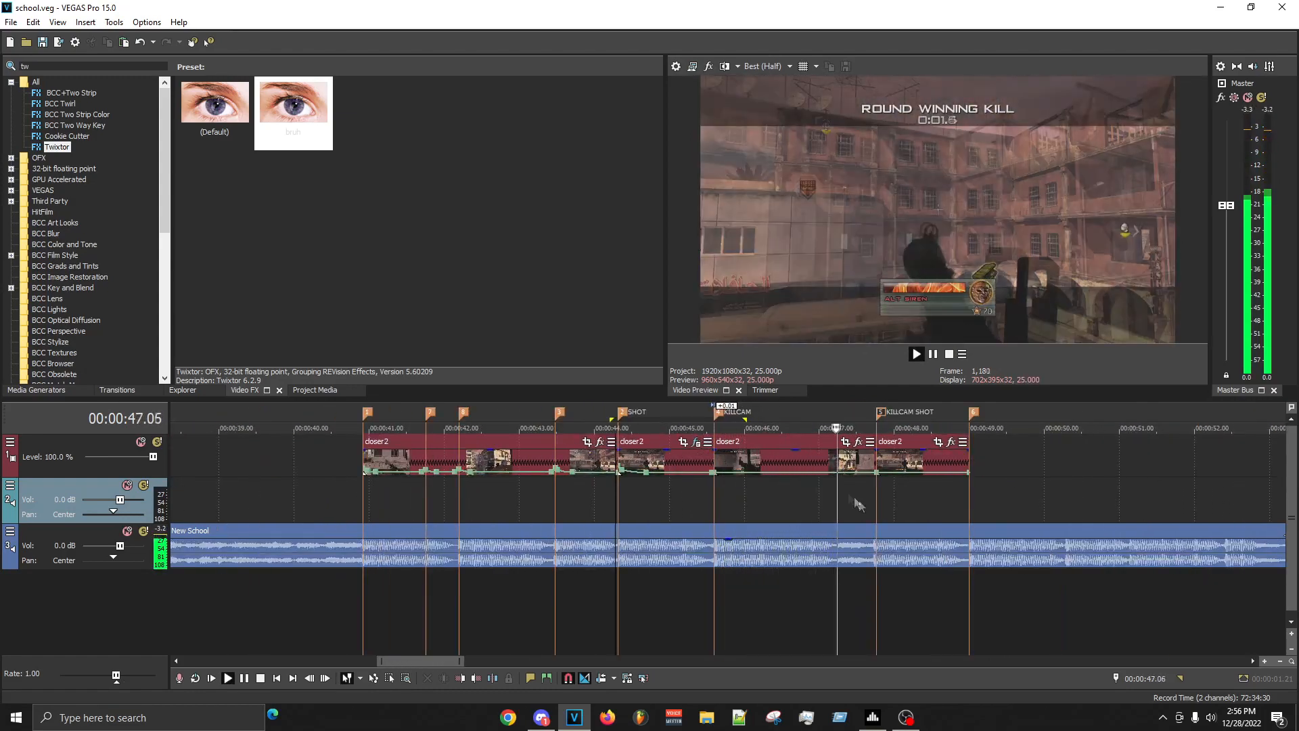
click(883, 444)
scroll(883, 440, up, 8)
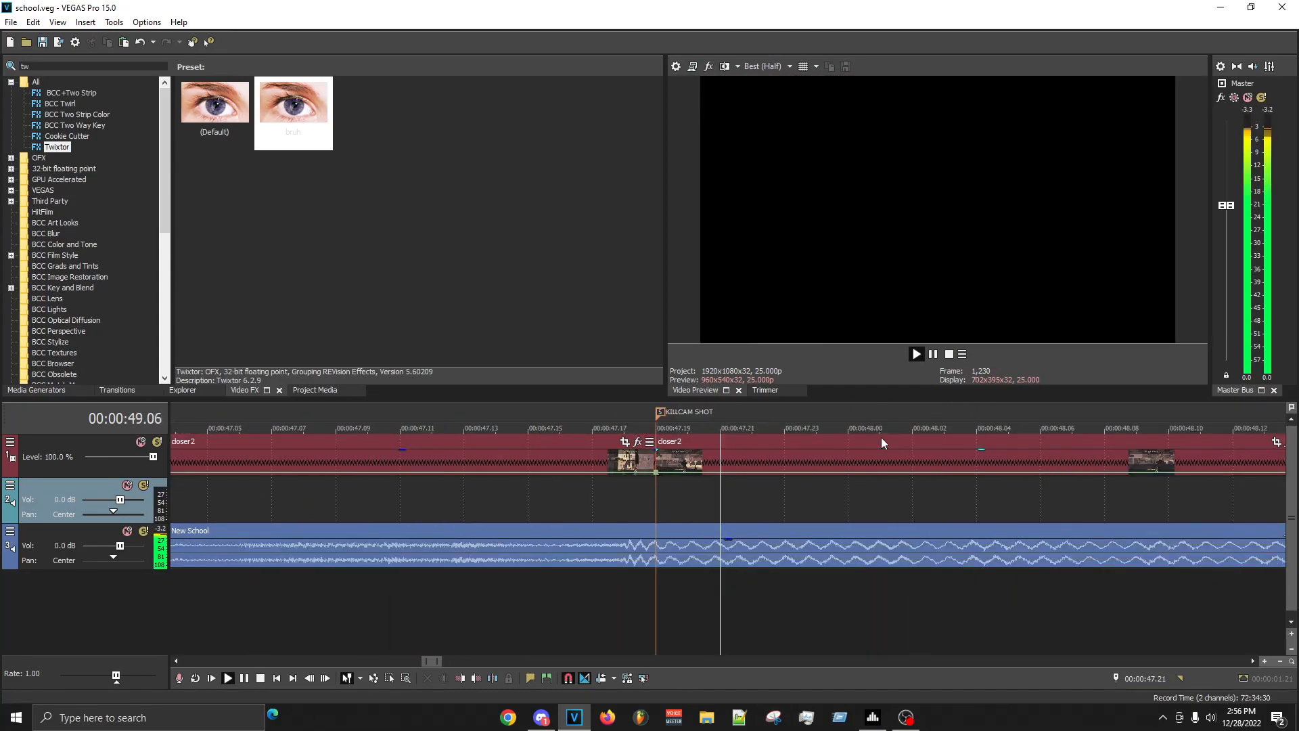
key(space)
click(785, 502)
scroll(785, 502, down, 5)
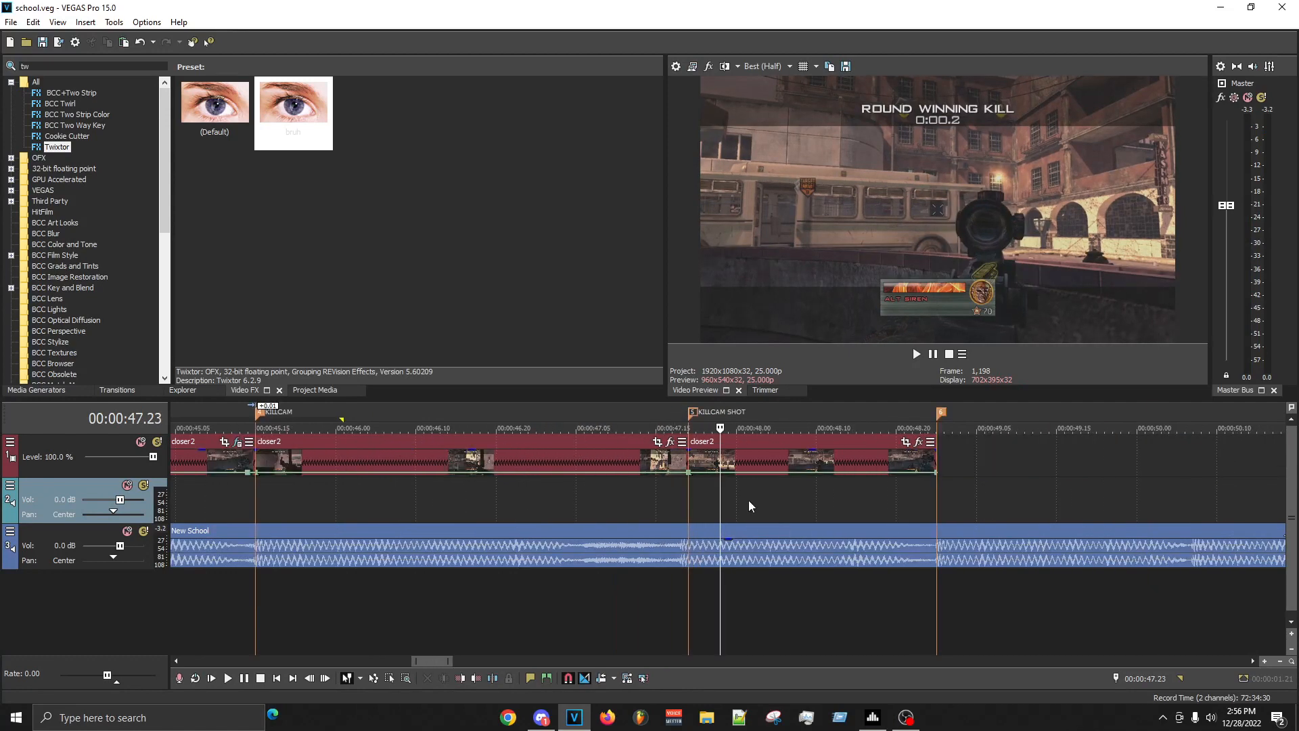
scroll(406, 497, down, 1)
scroll(492, 462, down, 1)
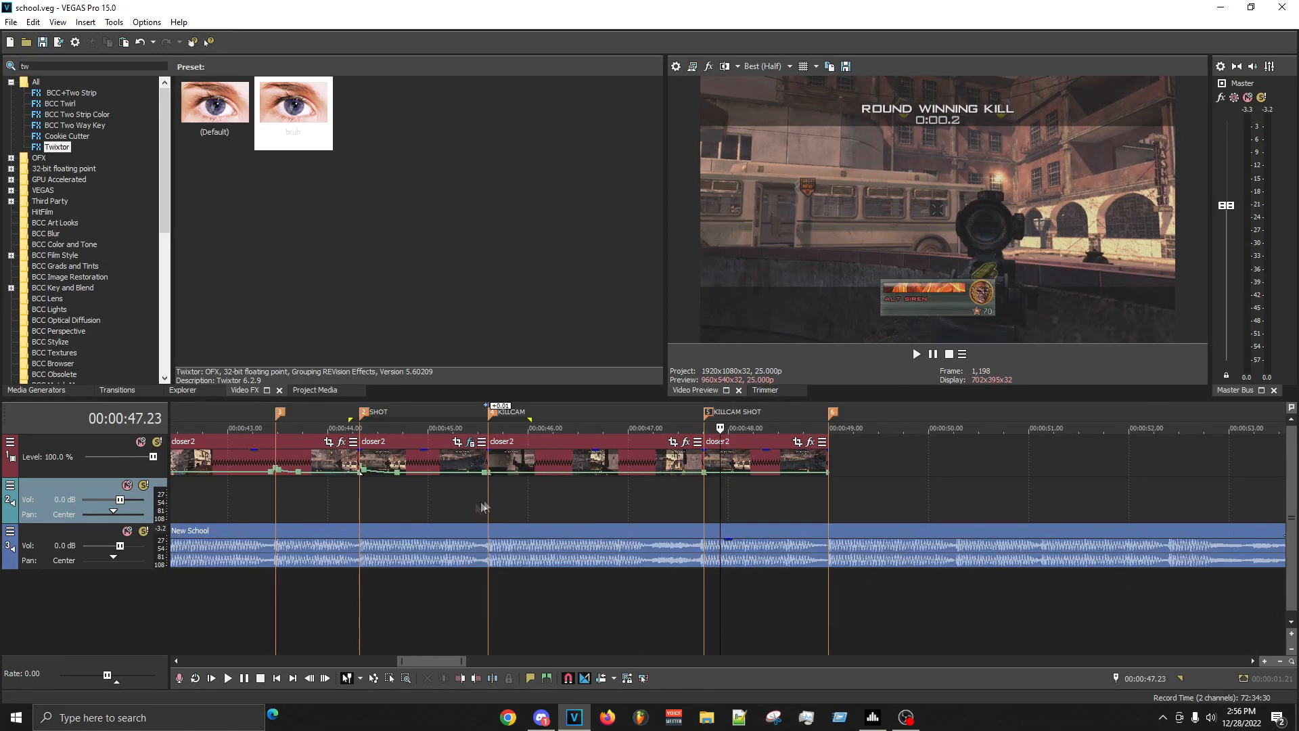
- Replay the slowed section from the SHOT marker to check its timing through the KILLCAM clip
click(409, 508)
click(379, 507)
click(387, 505)
key(space)
key(space)
key(space)
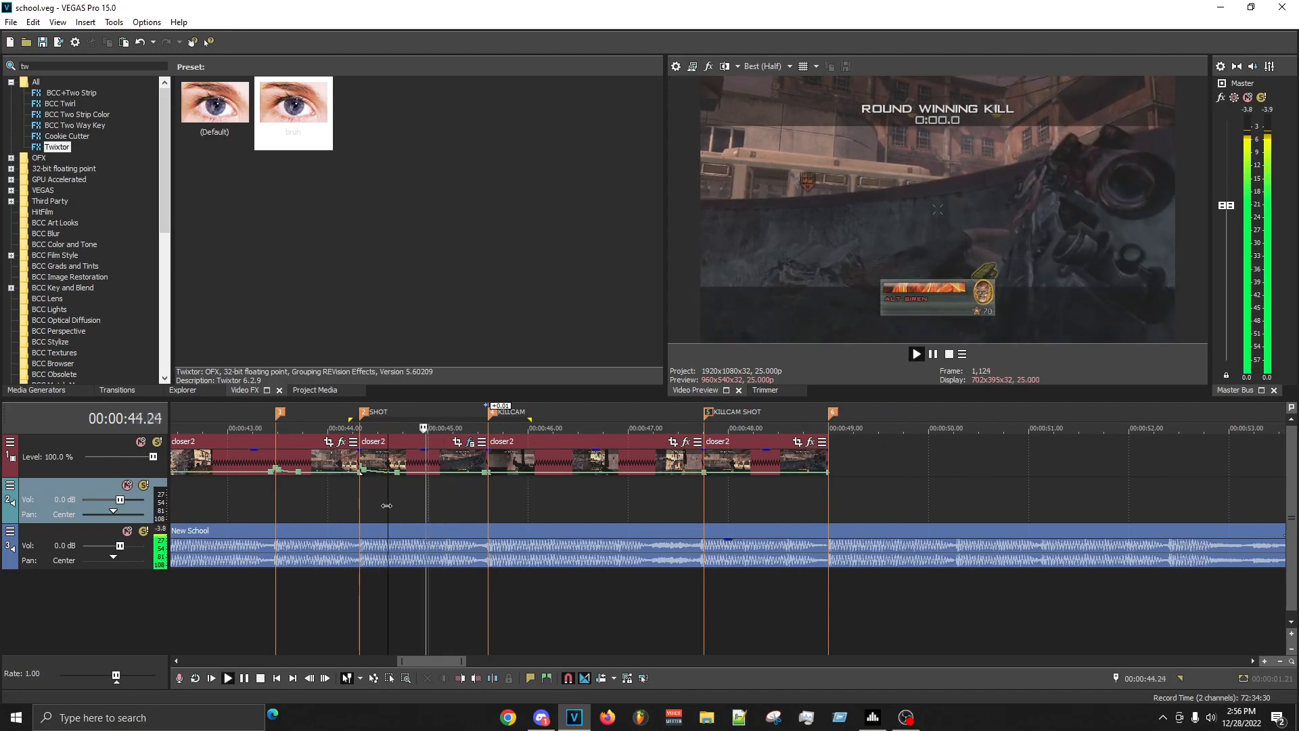
key(space)
key(space)
key(space)
click(357, 509)
key(space)
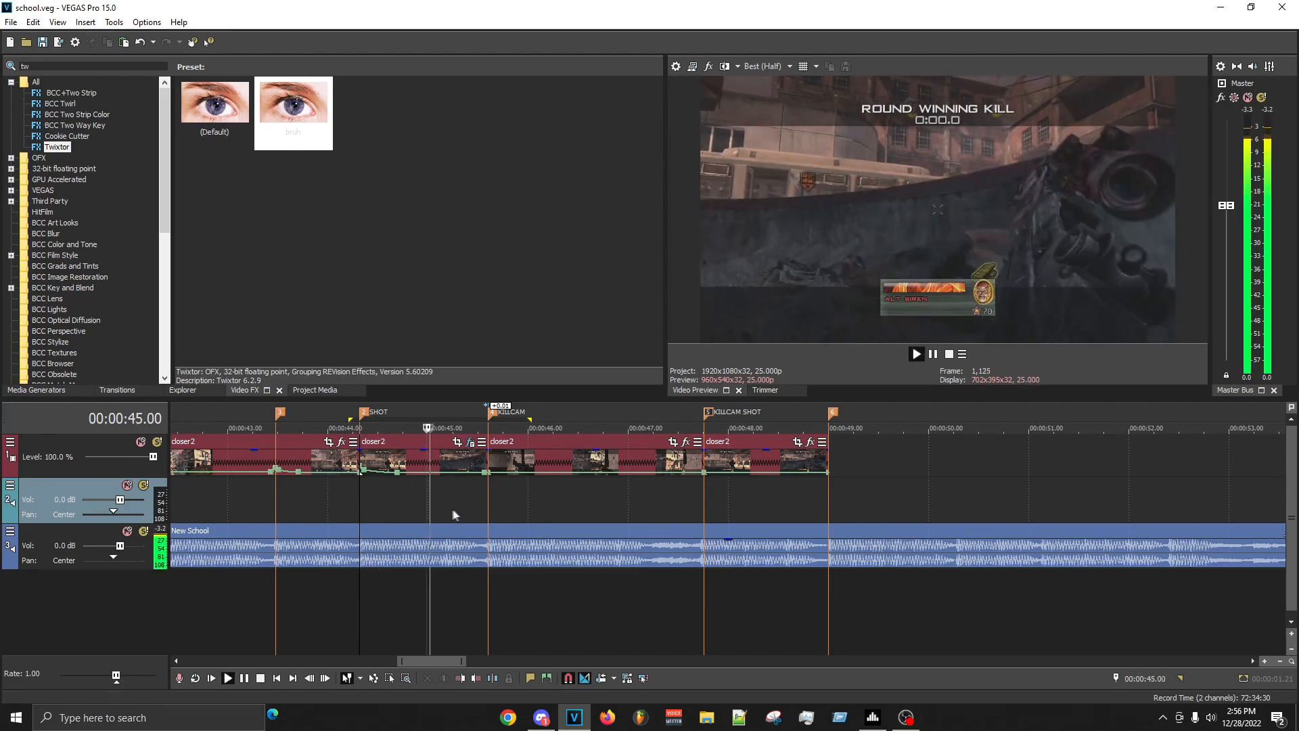
scroll(528, 505, up, 6)
scroll(812, 549, down, 7)
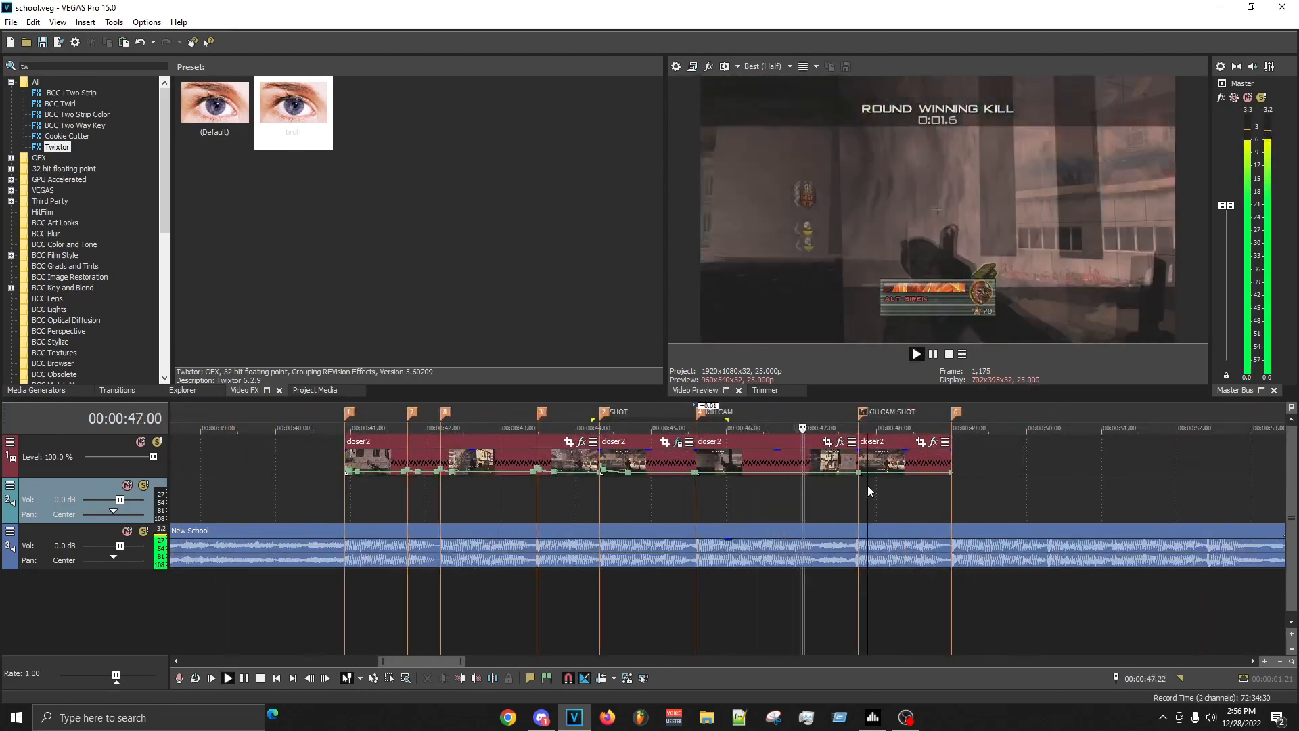
- Shape the KILLCAM SHOT clip's velocity envelope with a point at 00:00:47.23 and a higher point just after the marker
scroll(871, 489, up, 5)
key(space)
click(731, 491)
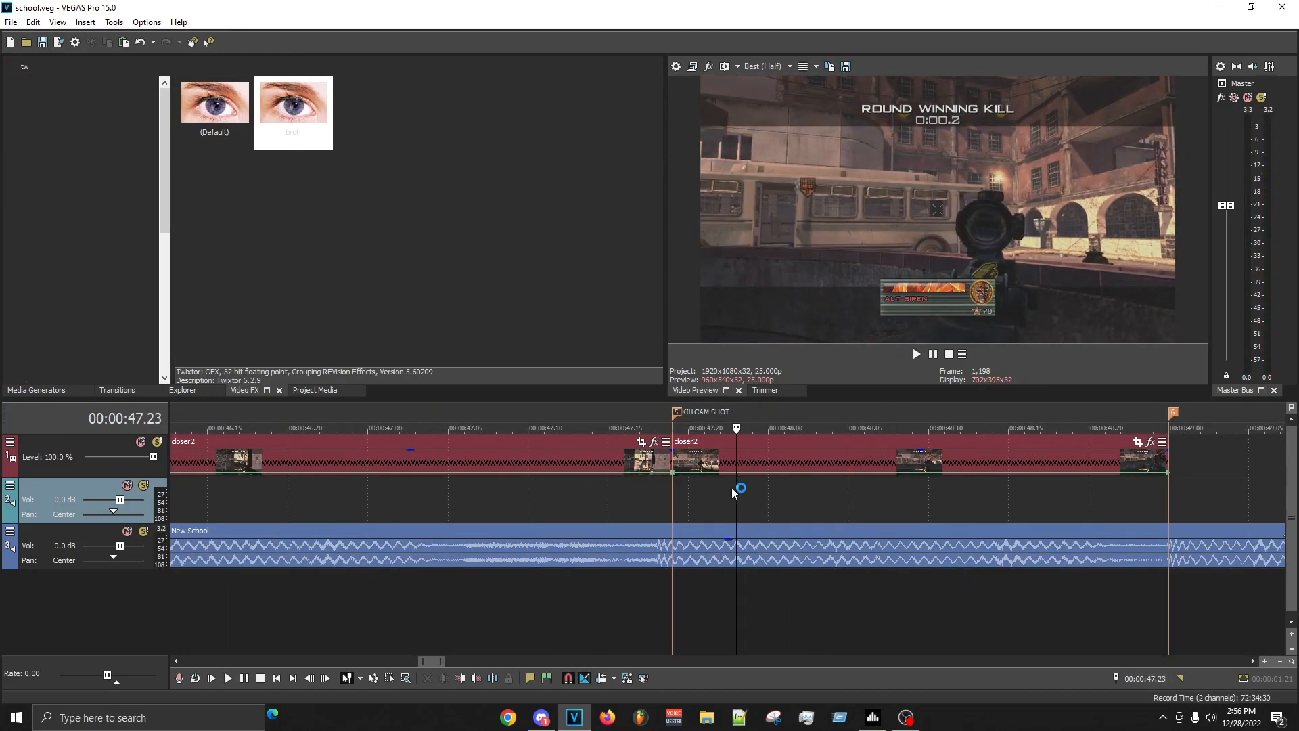
double_click(737, 473)
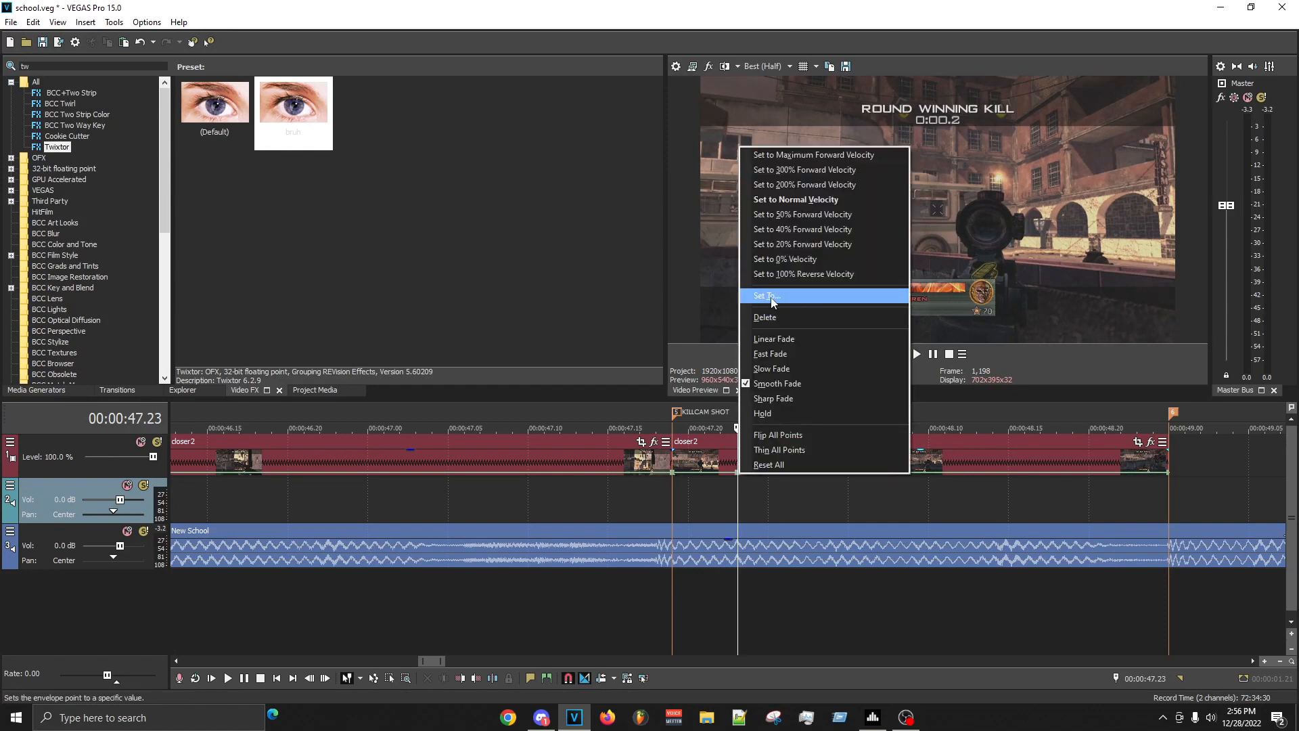
click(788, 295)
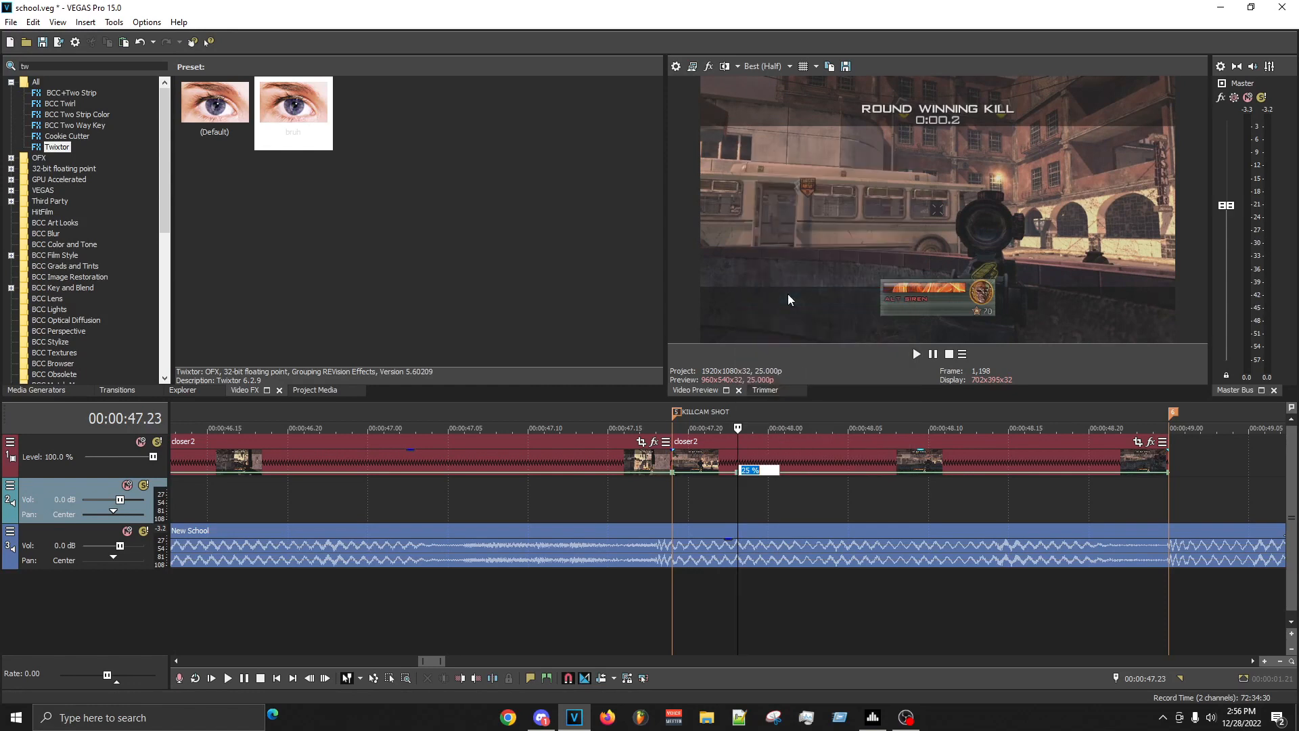
right_click(691, 466)
click(735, 515)
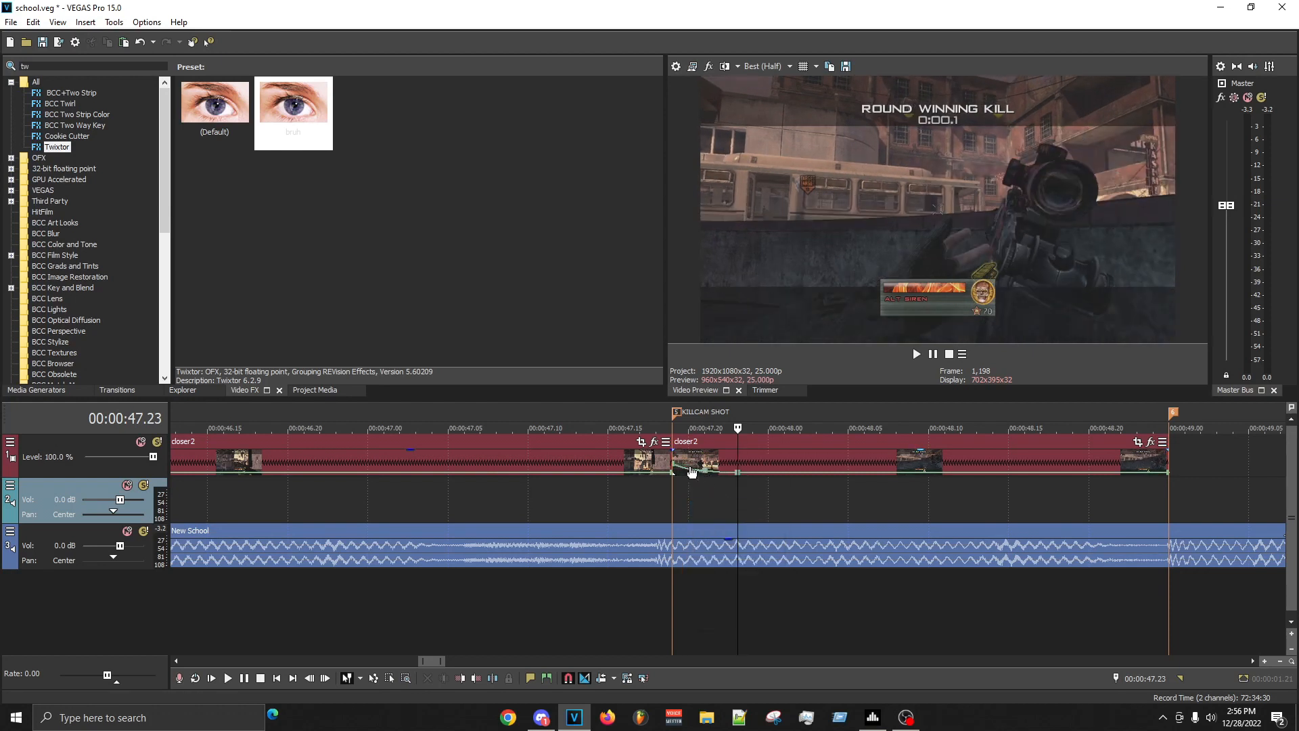
- Apply the Twixtor preset bruh to the KILLCAM SHOT clip and start animating its 100% speed at 00:00:47.24
click(772, 457)
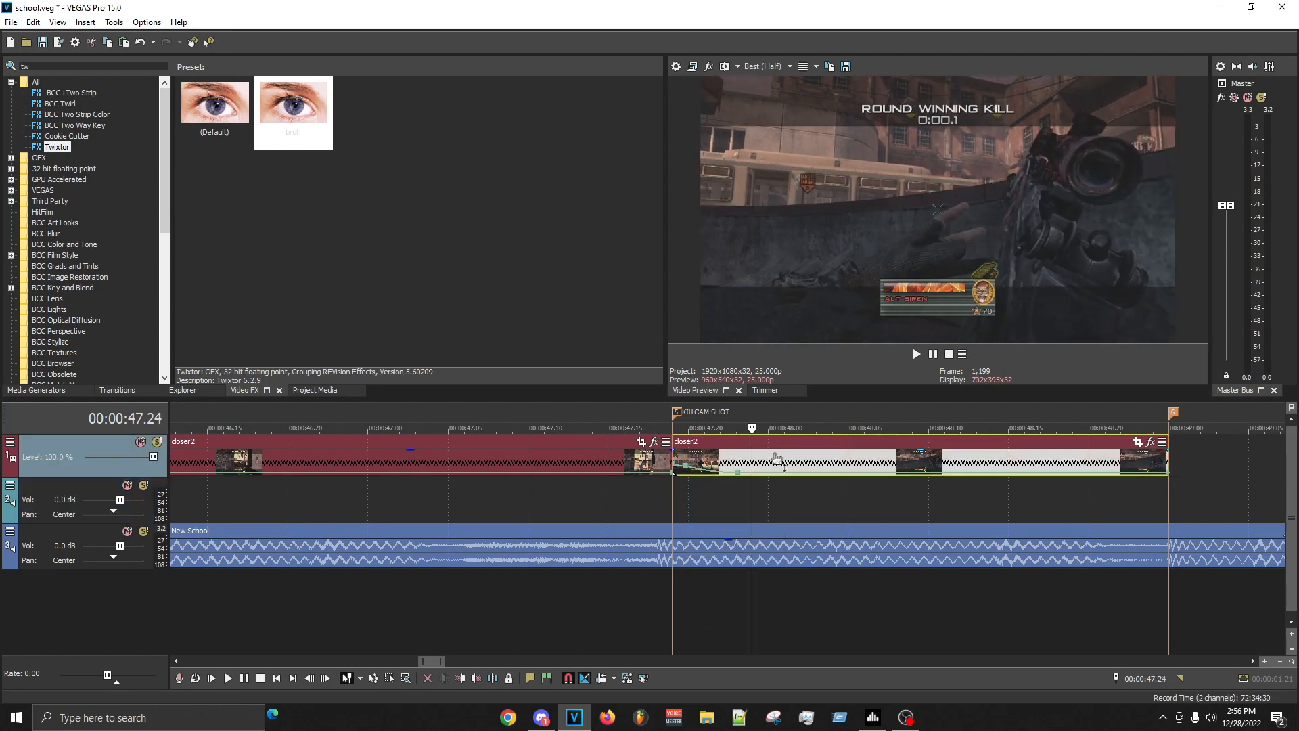
drag(349, 175, 763, 456)
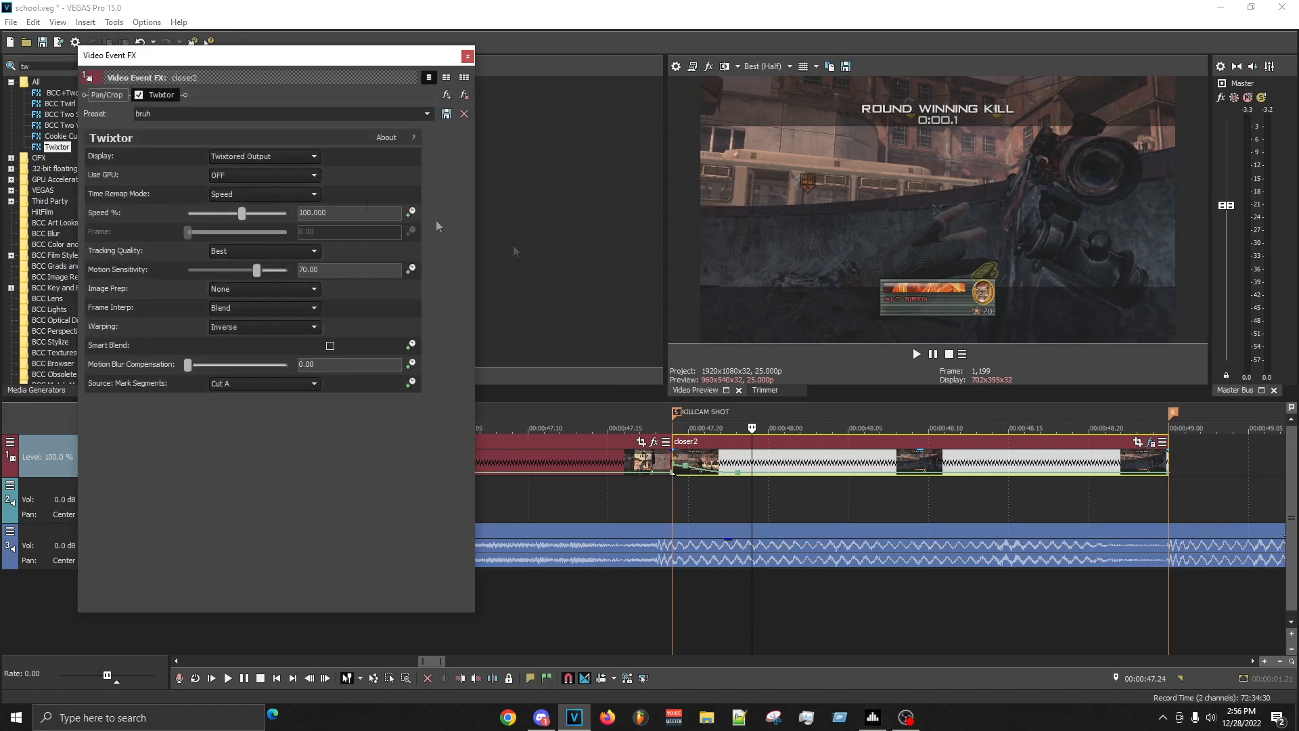
click(410, 212)
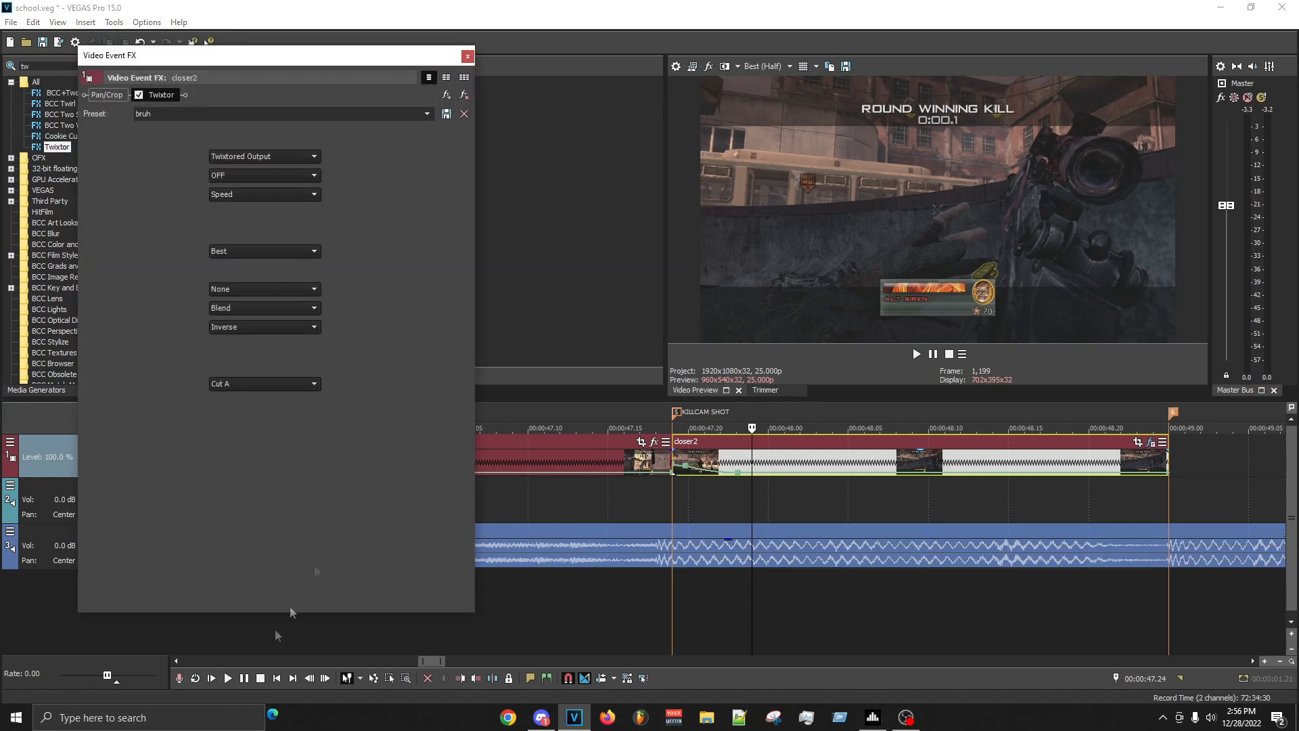
- Keyframe the Twixtor speed to 24% at 00:00:00.09, 15% at 00:00:00.14 and 7% at 00:00:00.19
click(813, 493)
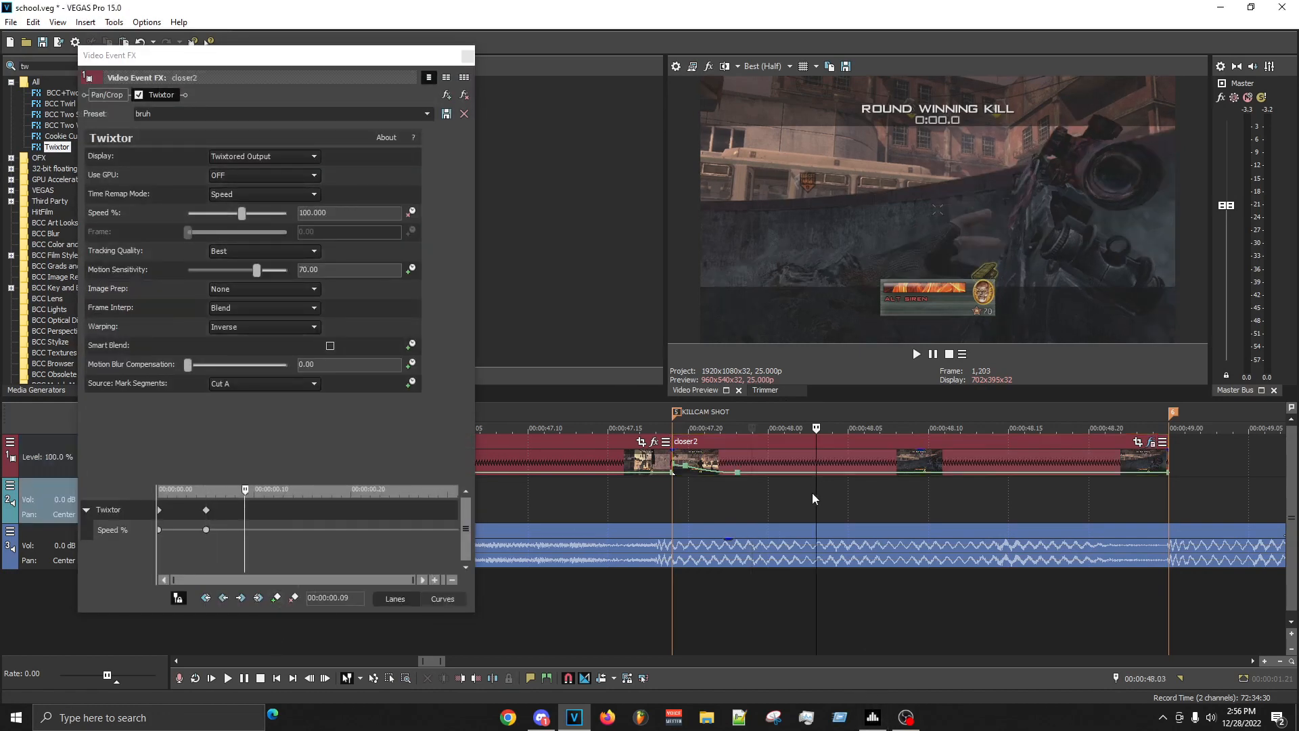
drag(334, 212, 11, 186)
text(24)
key(Return)
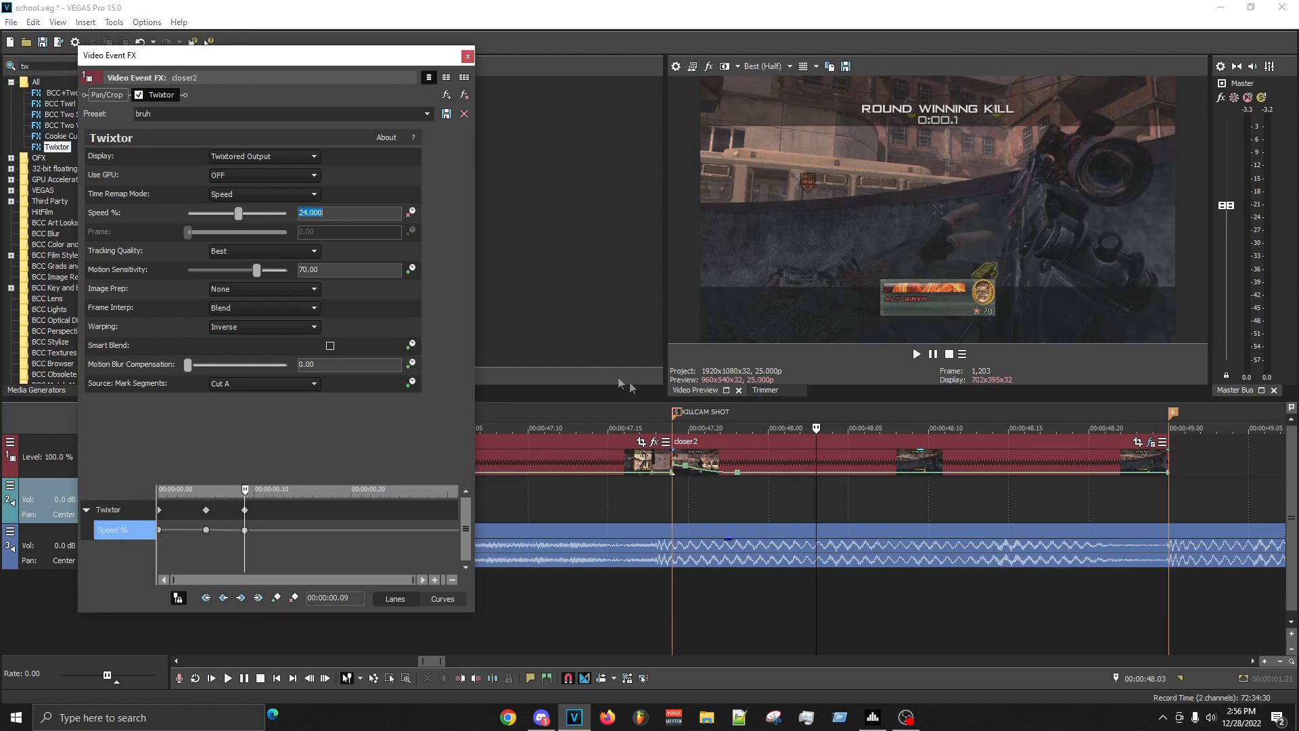
click(899, 518)
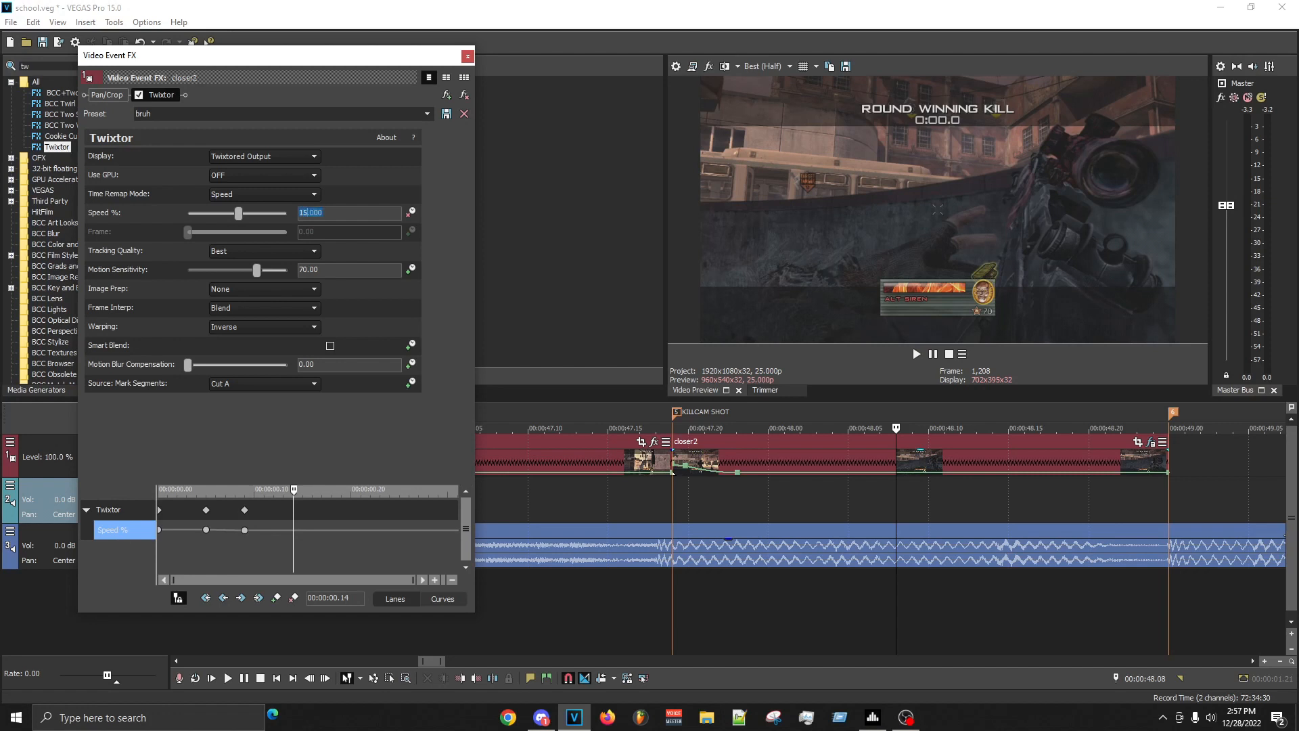
click(975, 509)
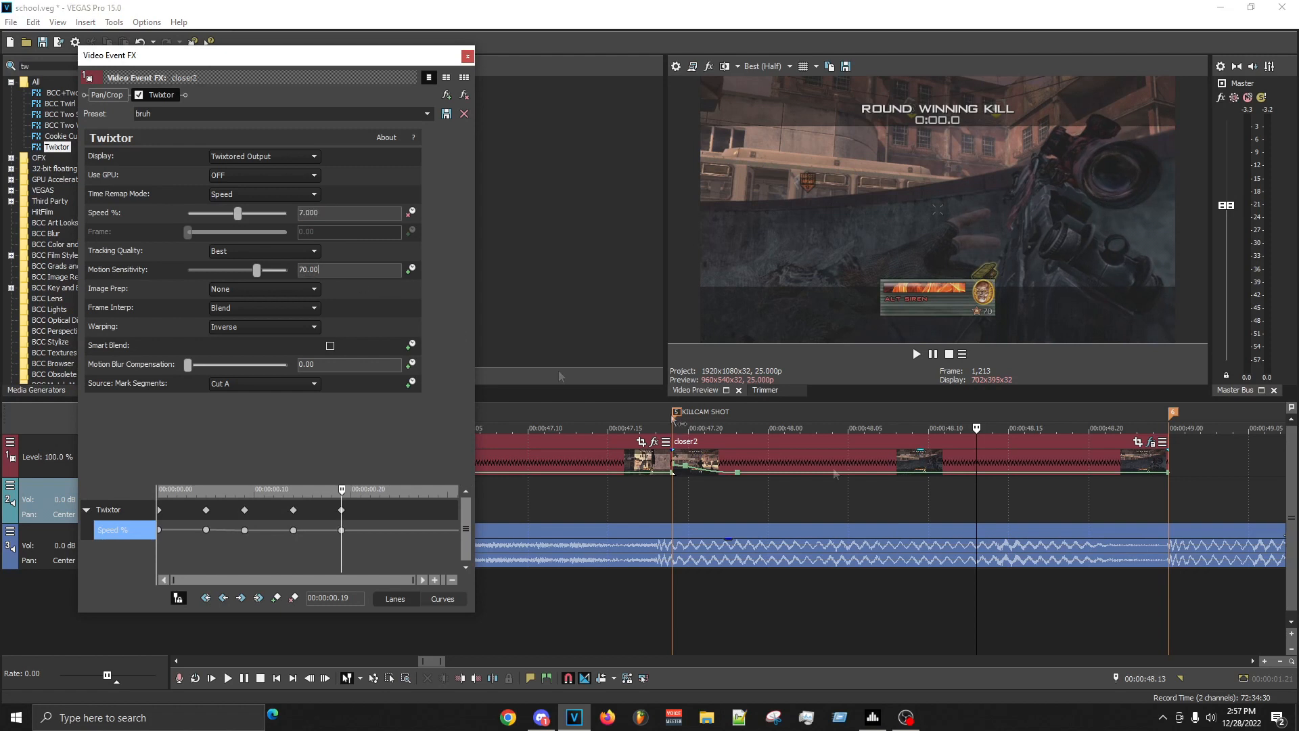
- Keyframe the Twixtor speed to 1% at 00:00:01.03 and 444% at the clip's end at 00:00:01.06
click(1167, 505)
key(Left)
key(Left)
key(Left)
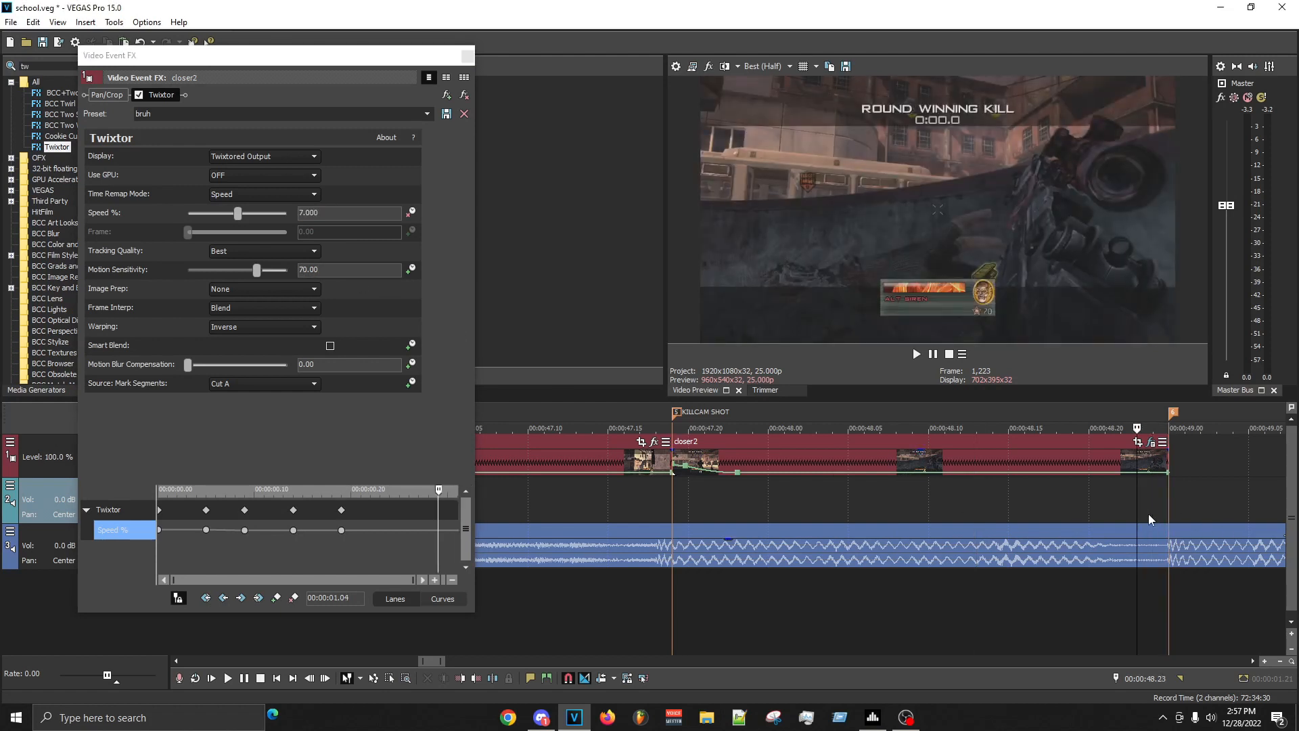
click(285, 180)
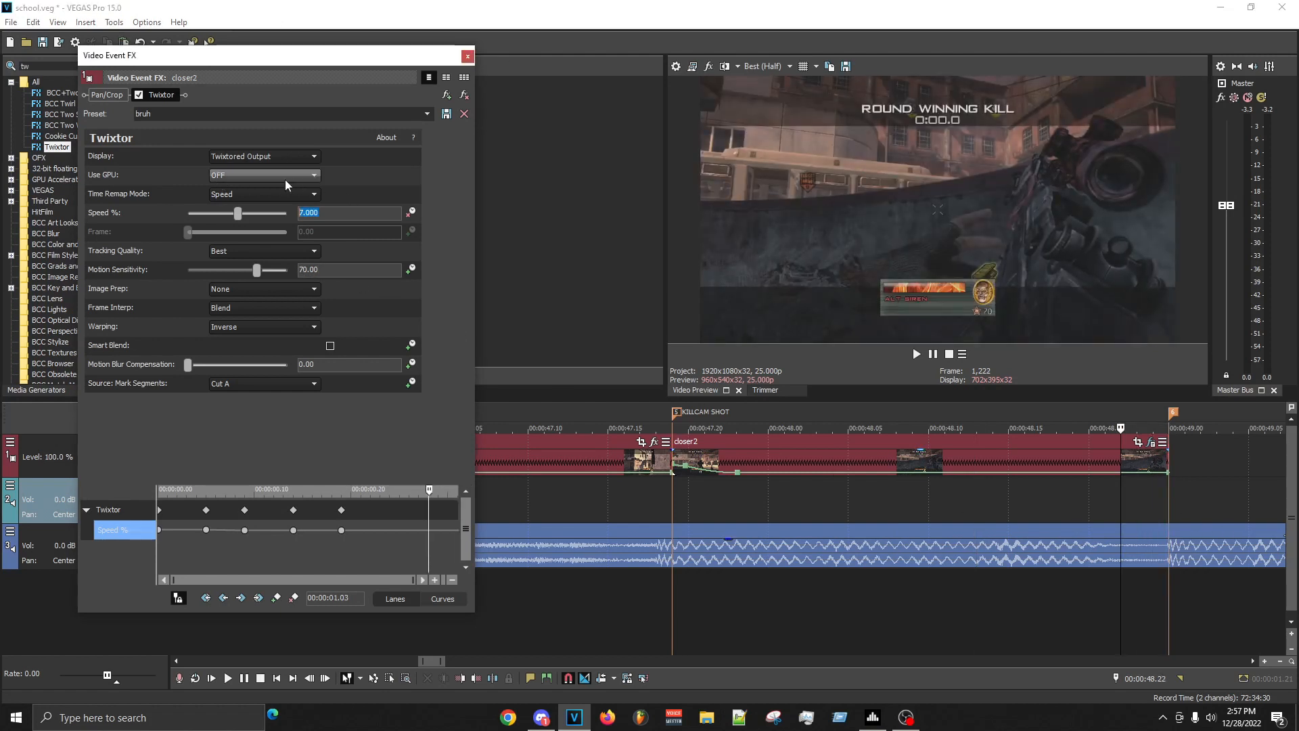
text(1)
key(Return)
click(1178, 512)
key(Left)
drag(322, 214, 2, 94)
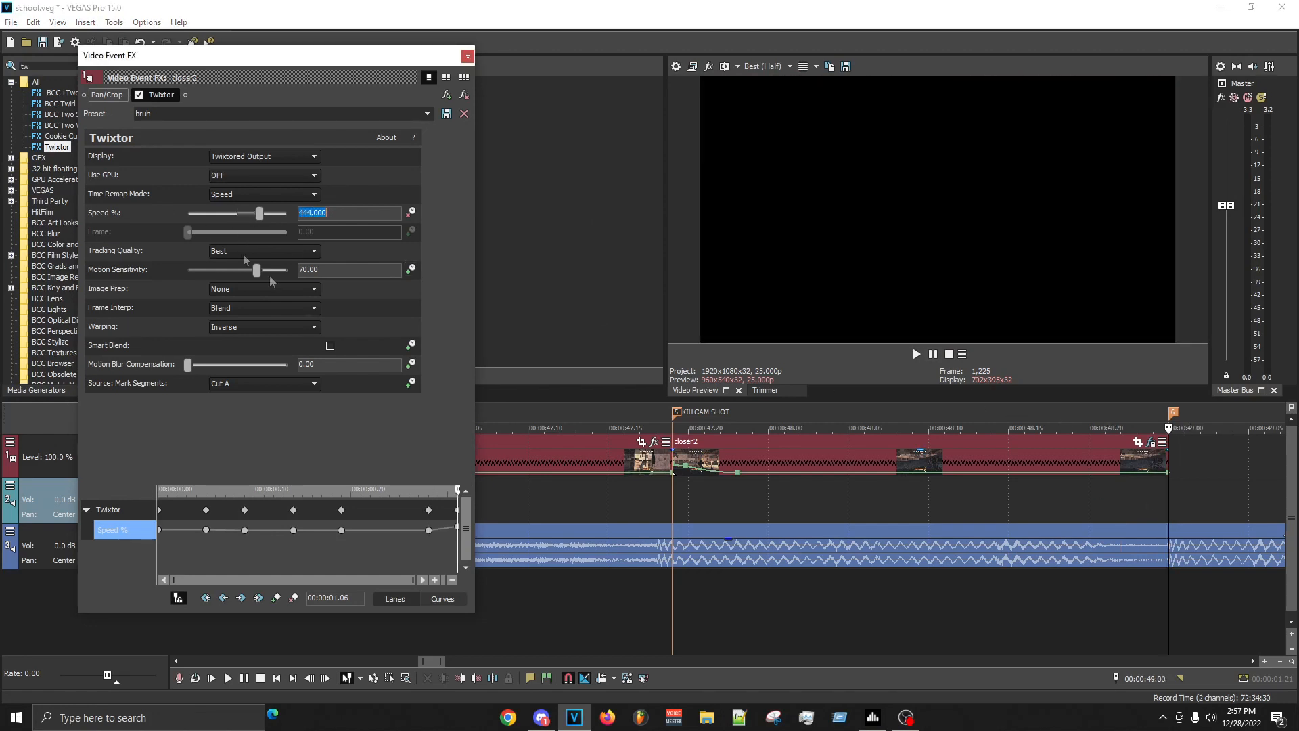
- Mark the range from 00:00:47.17 to 00:00:49.08 and replay the slow motion from the KILLCAM SHOT marker repeatedly
click(651, 509)
key(space)
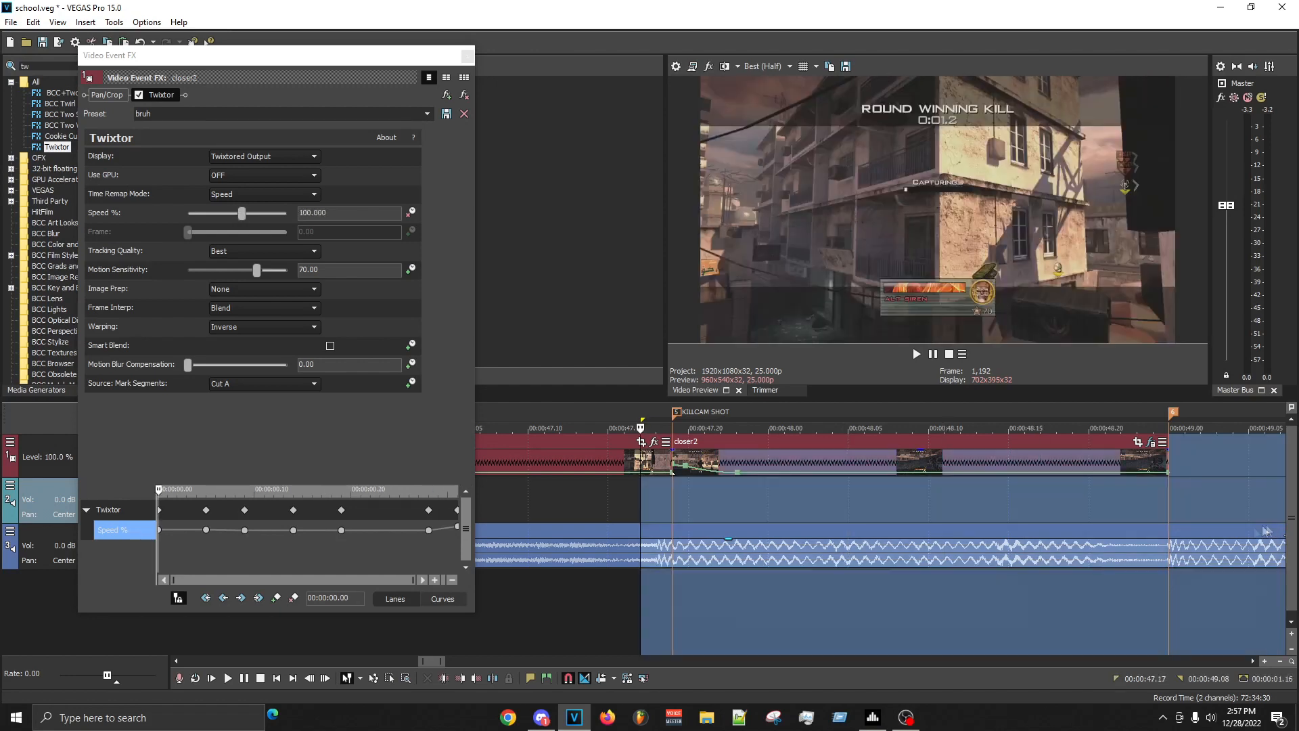
key(space)
click(647, 619)
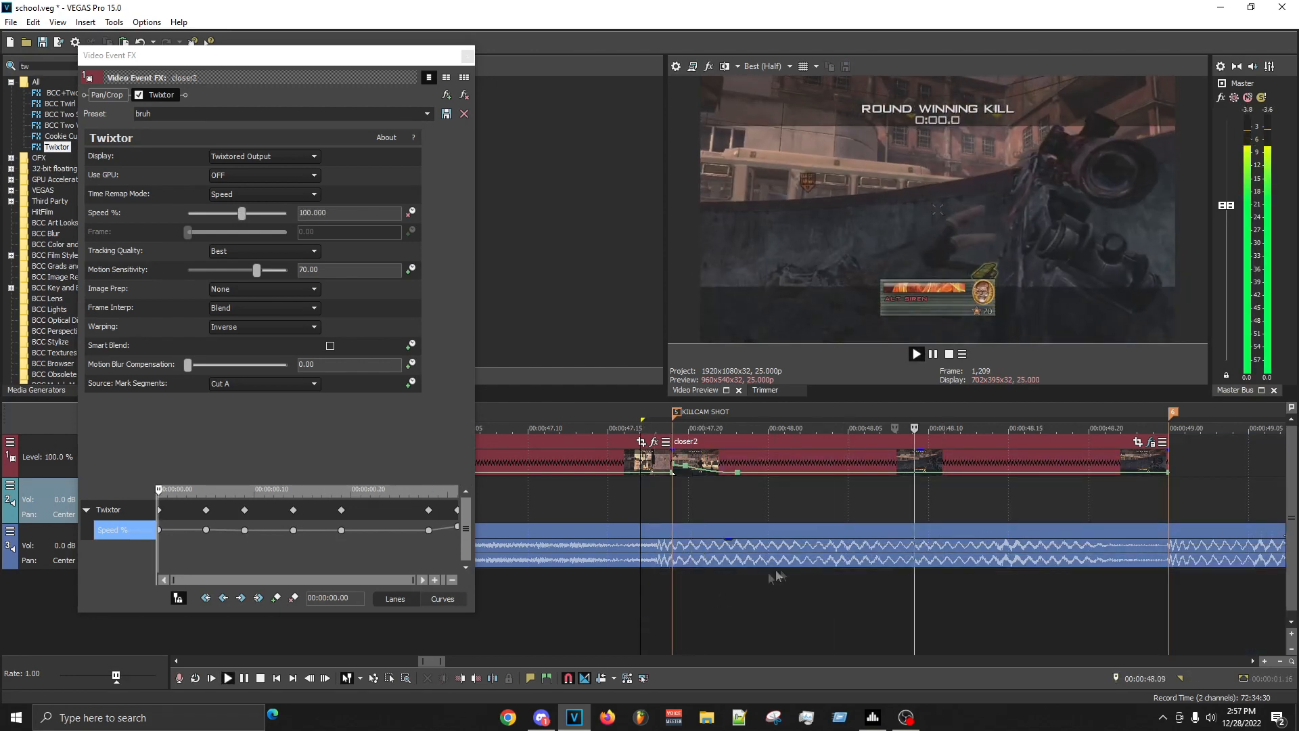
key(space)
key(space)
key(space)
key(space)
scroll(911, 543, up, 4)
scroll(810, 514, down, 4)
key(space)
key(space)
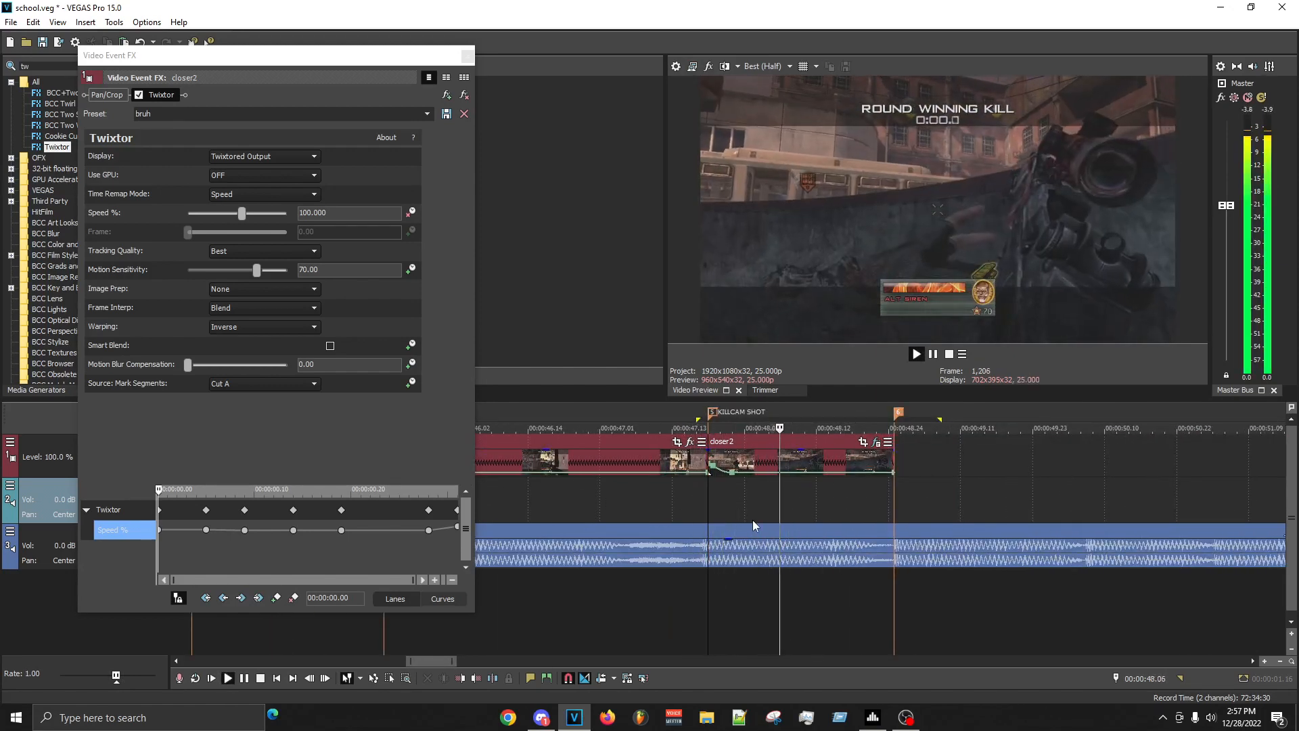
scroll(752, 520, up, 4)
key(space)
key(space)
scroll(778, 500, down, 4)
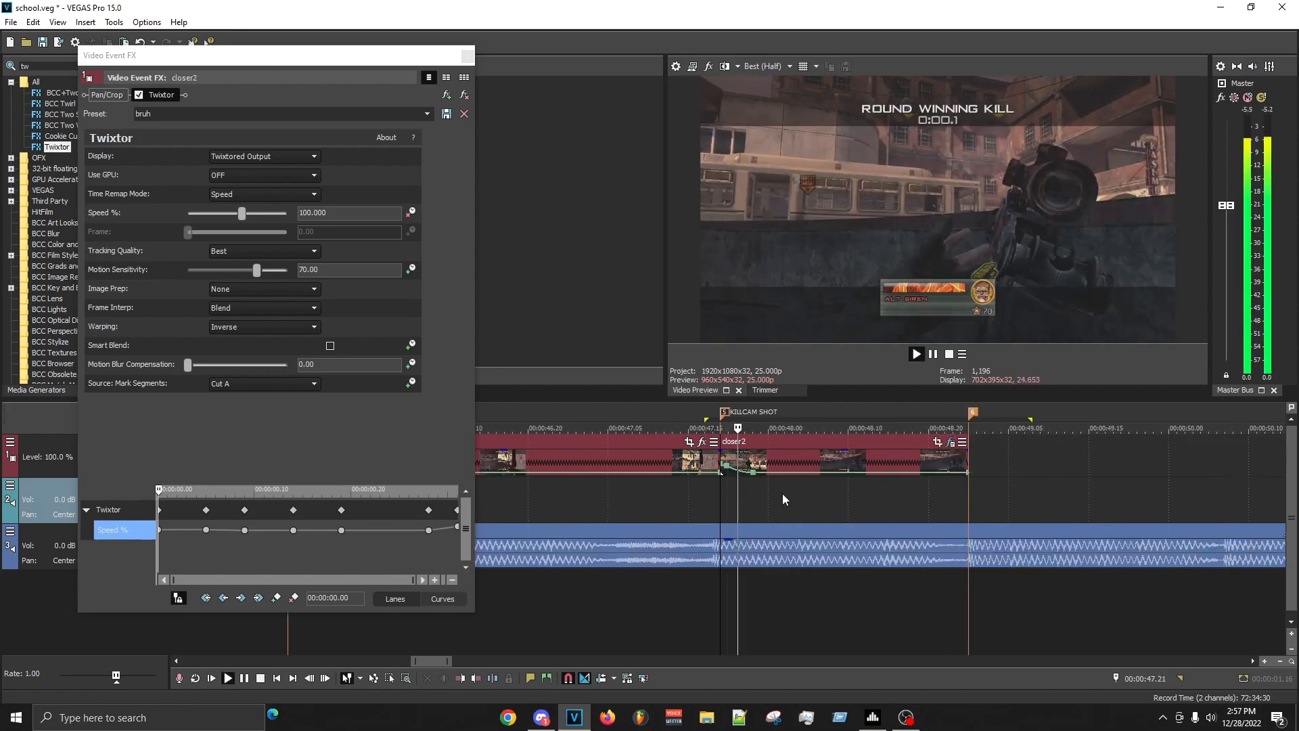
key(space)
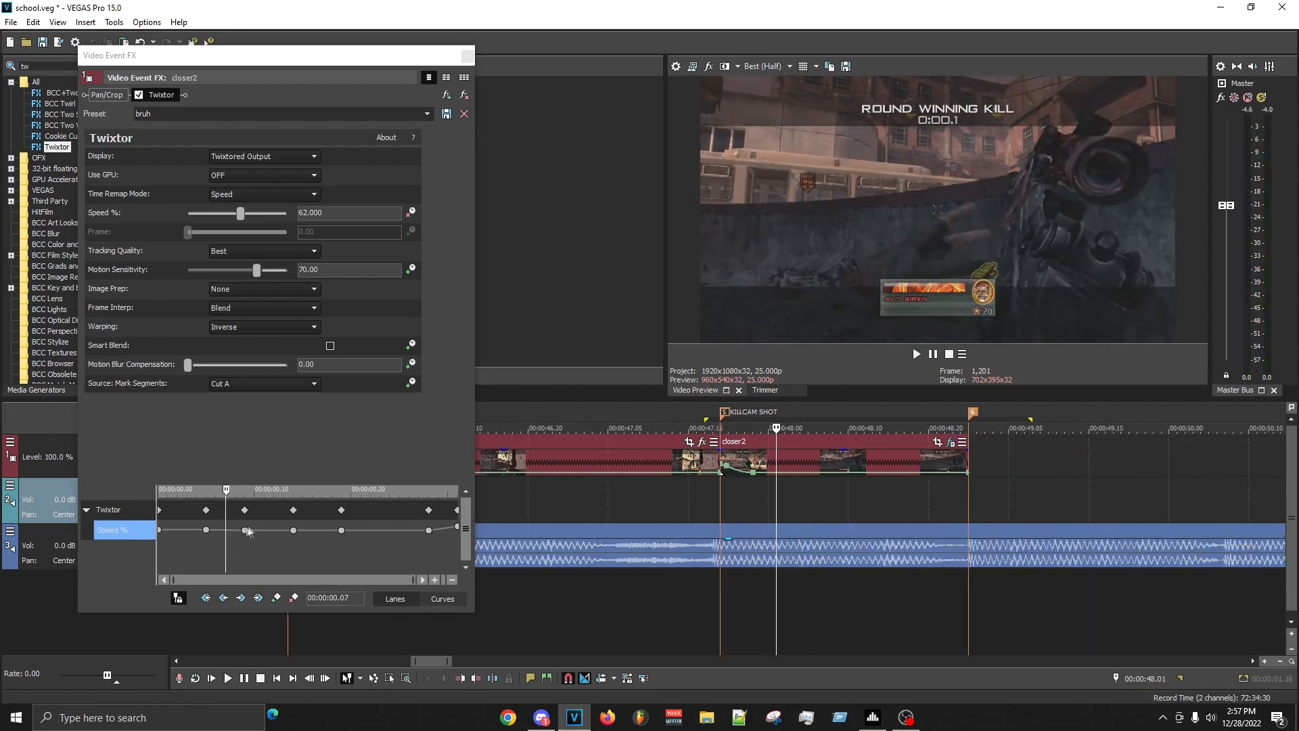
- Delay the four middle Twixtor speed keyframes, placing the 100% keyframe at 00:00:00.07
click(351, 529)
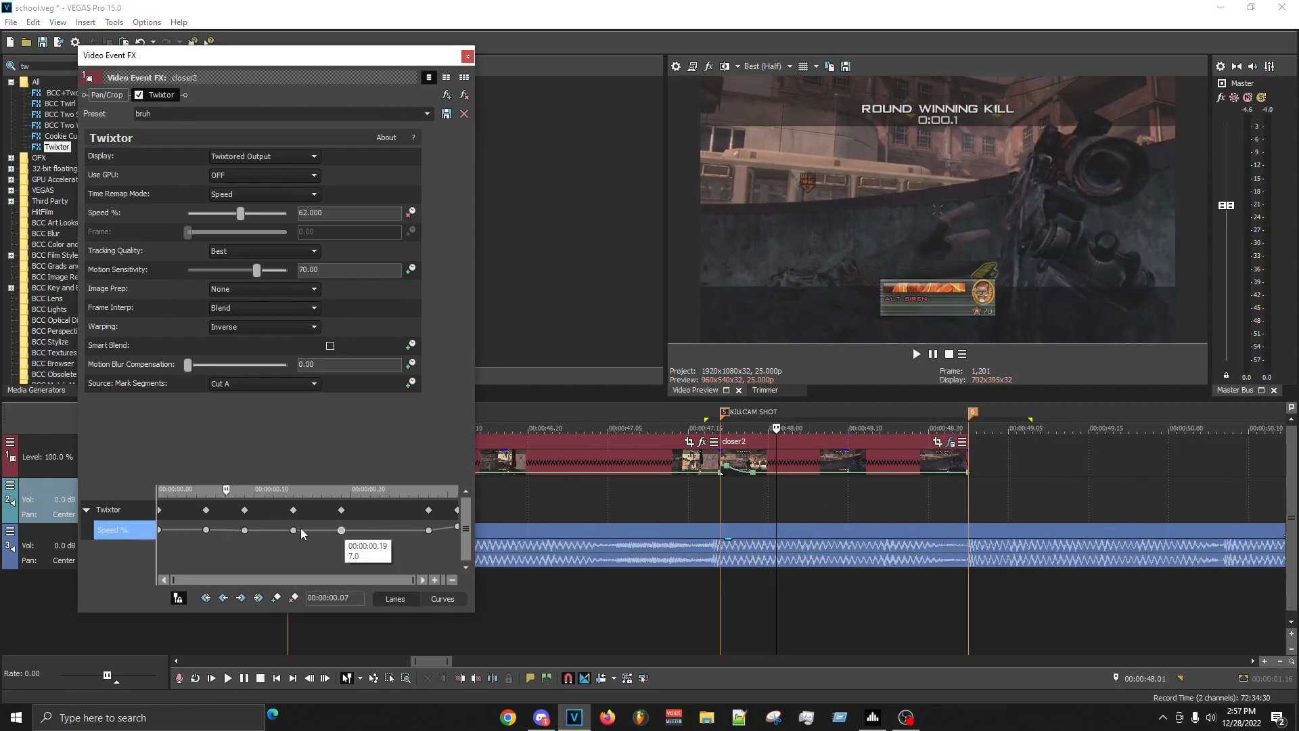
drag(294, 530, 225, 529)
- Add a velocity point at 00:00:48.00 on the KILLCAM SHOT clip and set the point at 00:00:47.23 to 50% forward velocity
scroll(717, 494, up, 3)
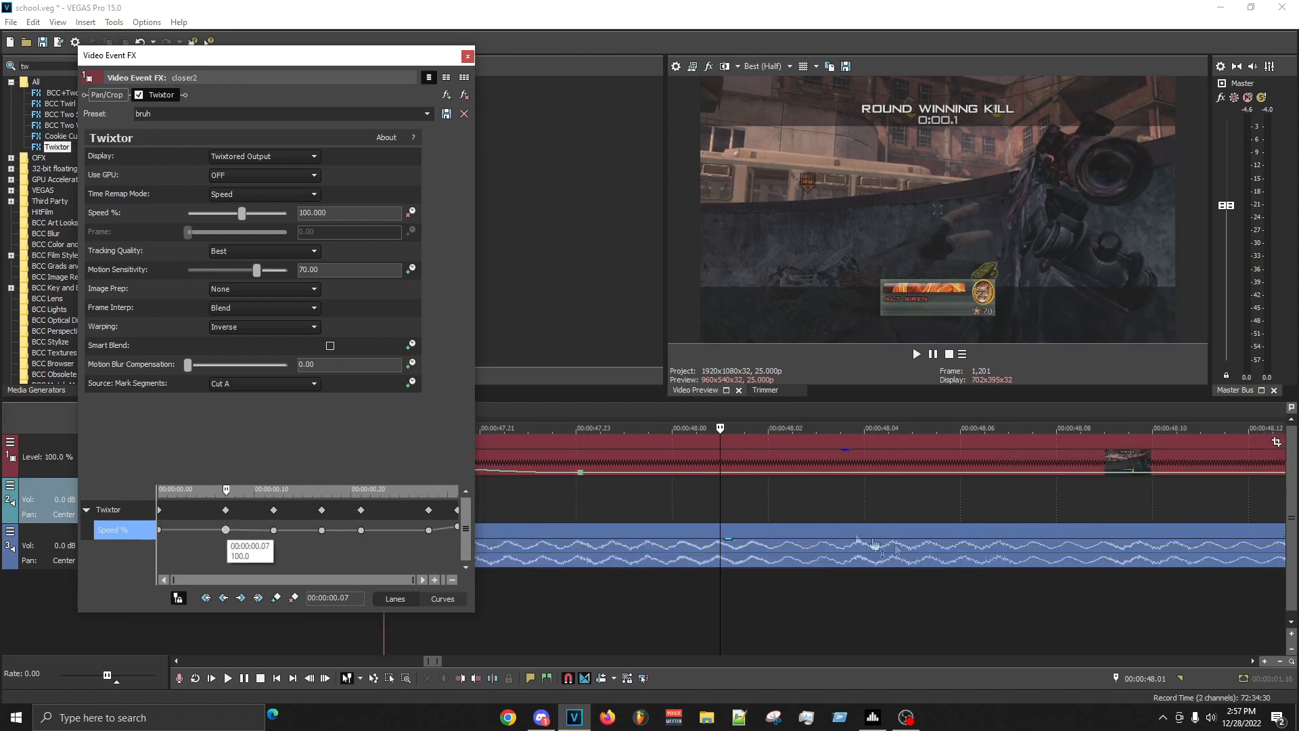
double_click(709, 472)
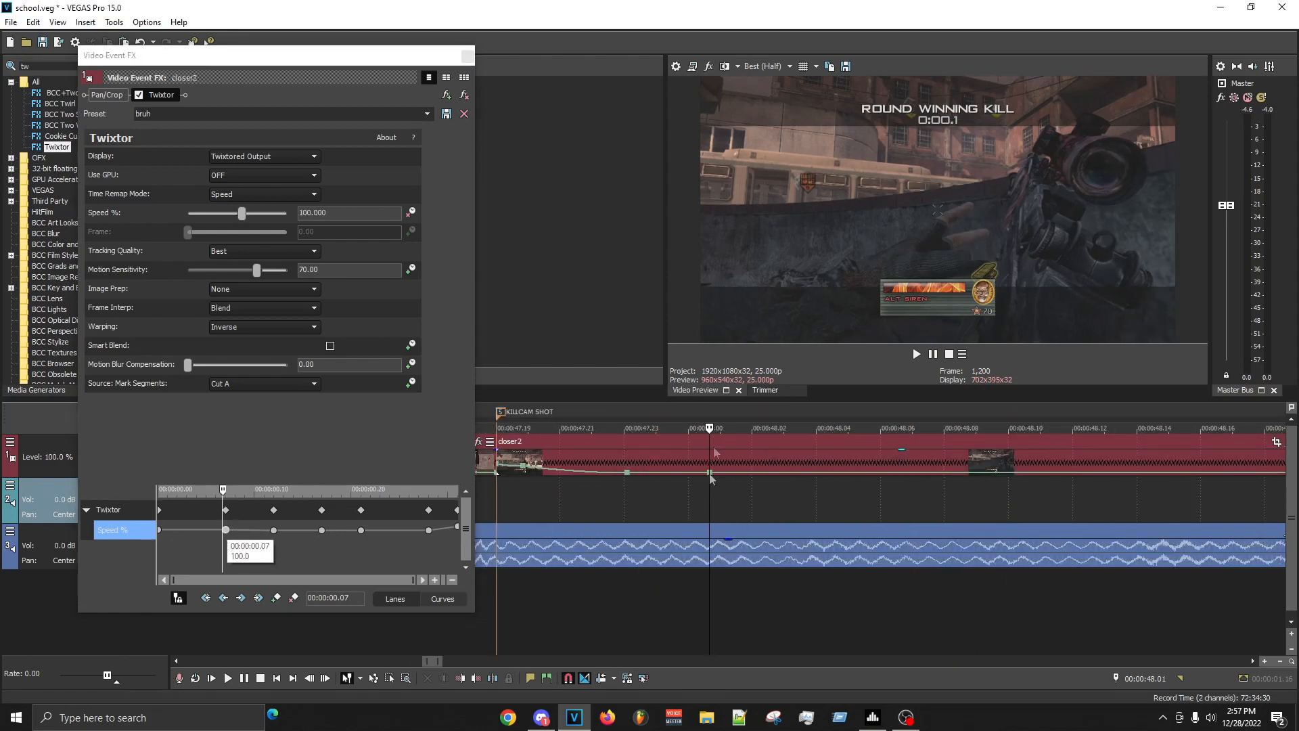
right_click(709, 473)
click(759, 295)
click(720, 499)
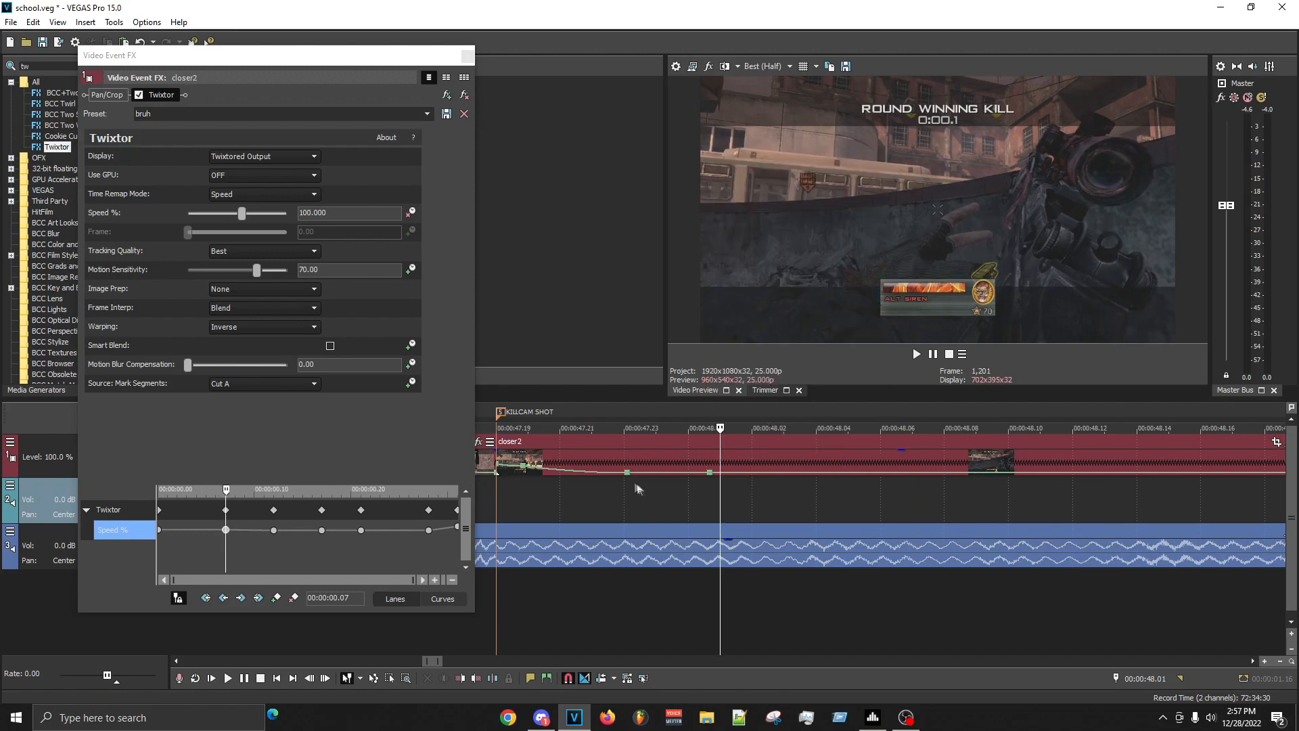
right_click(628, 474)
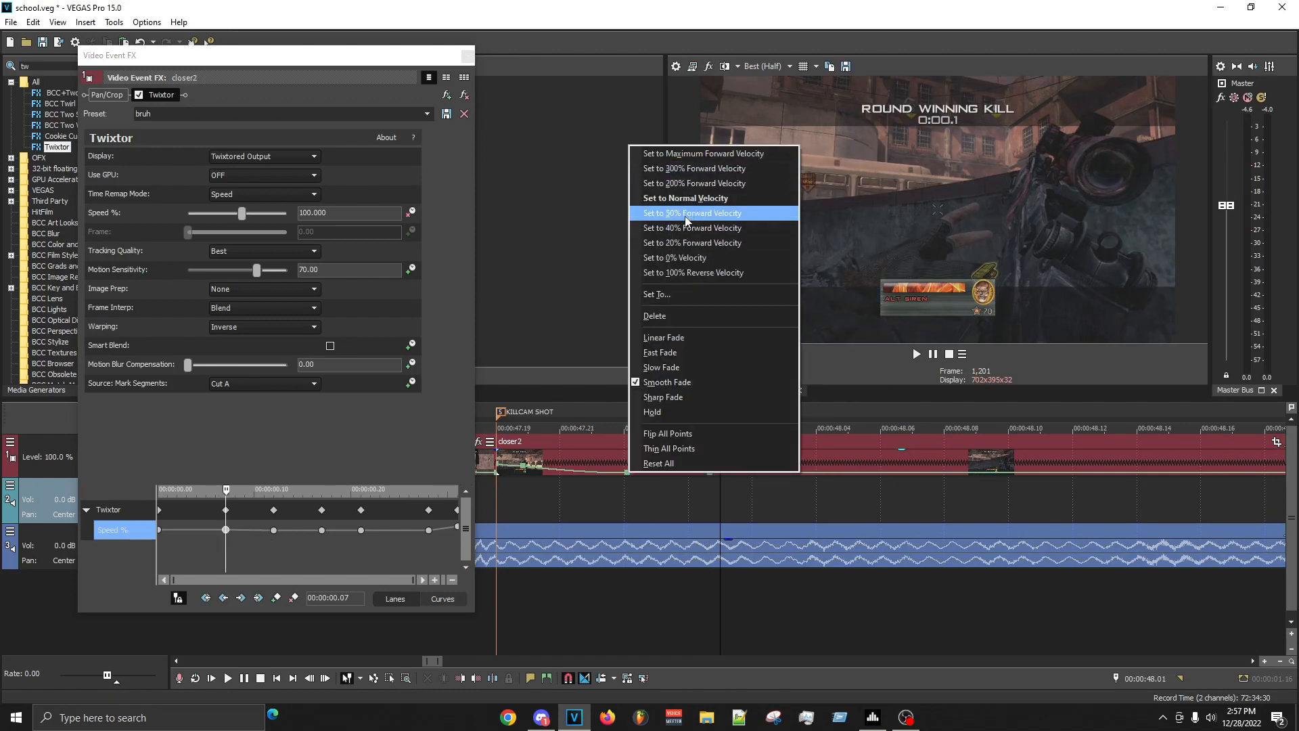
click(669, 212)
click(467, 57)
- Save the project and build a RAM preview of the range from 00:00:47.16 to 00:00:48.19
key(ctrl+s)
drag(720, 500, 455, 481)
scroll(1111, 507, down, 3)
key(shift+b)
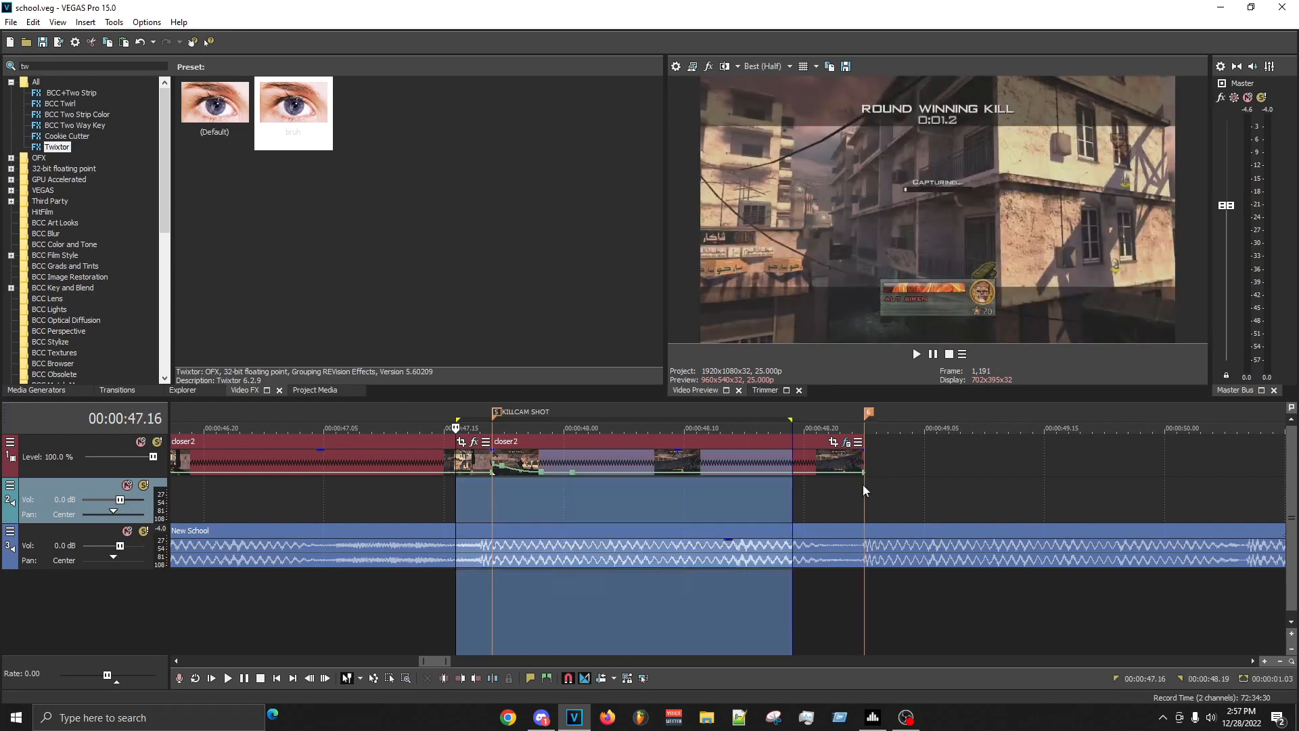
- Mark the range from 00:00:47.15 to just past the last clip's end and play the slowed KILLCAM SHOT section
click(862, 481)
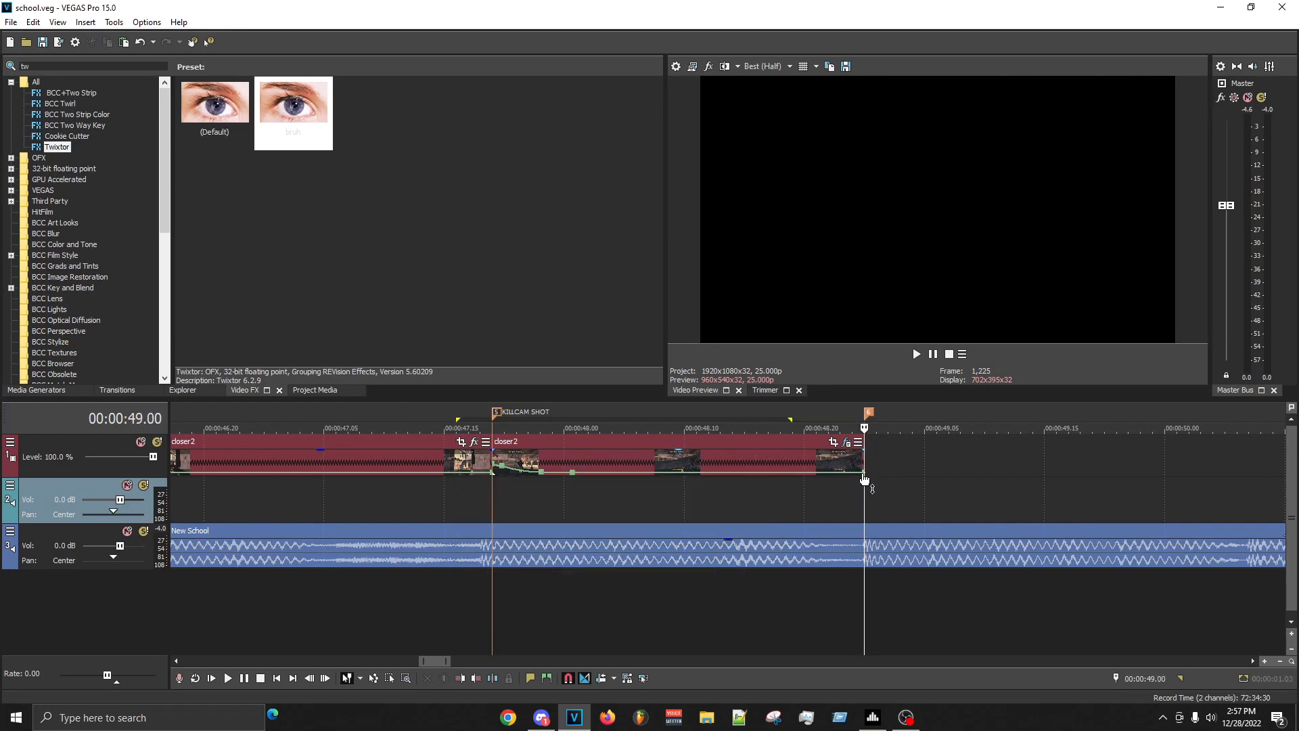
drag(867, 477, 444, 446)
key(space)
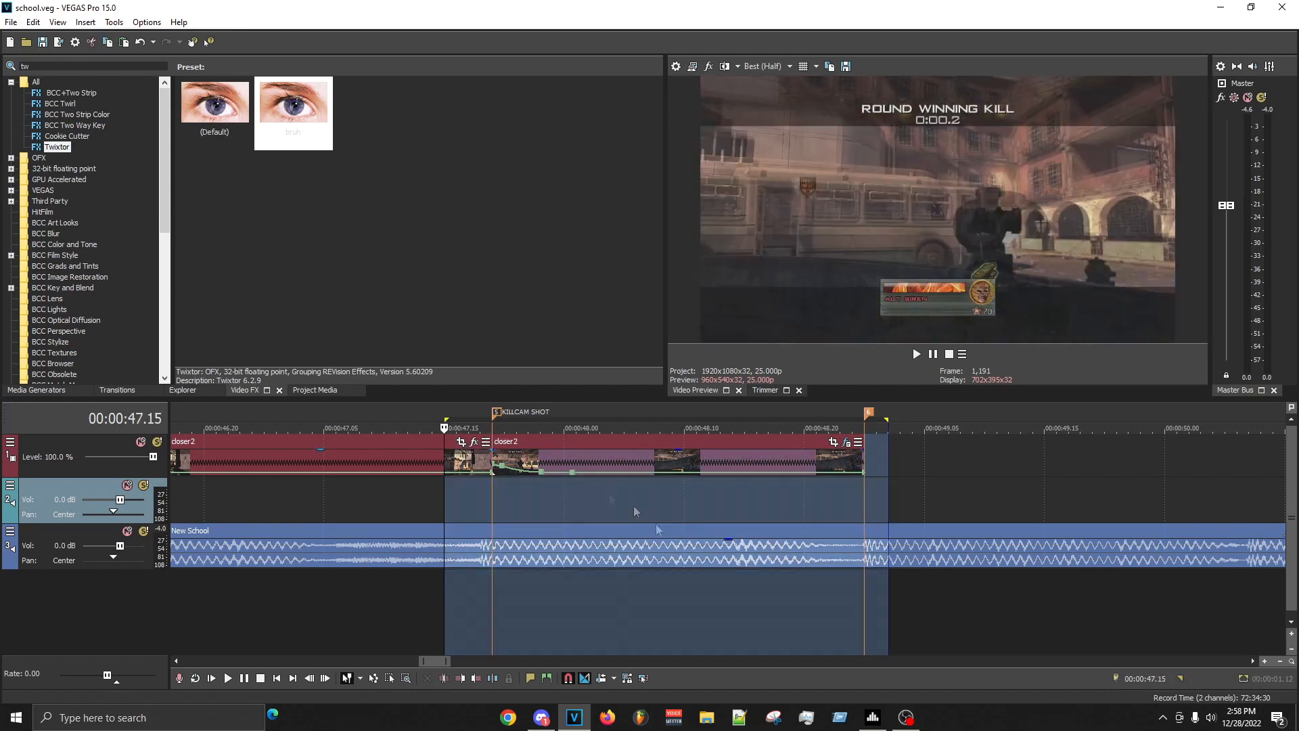
click(500, 510)
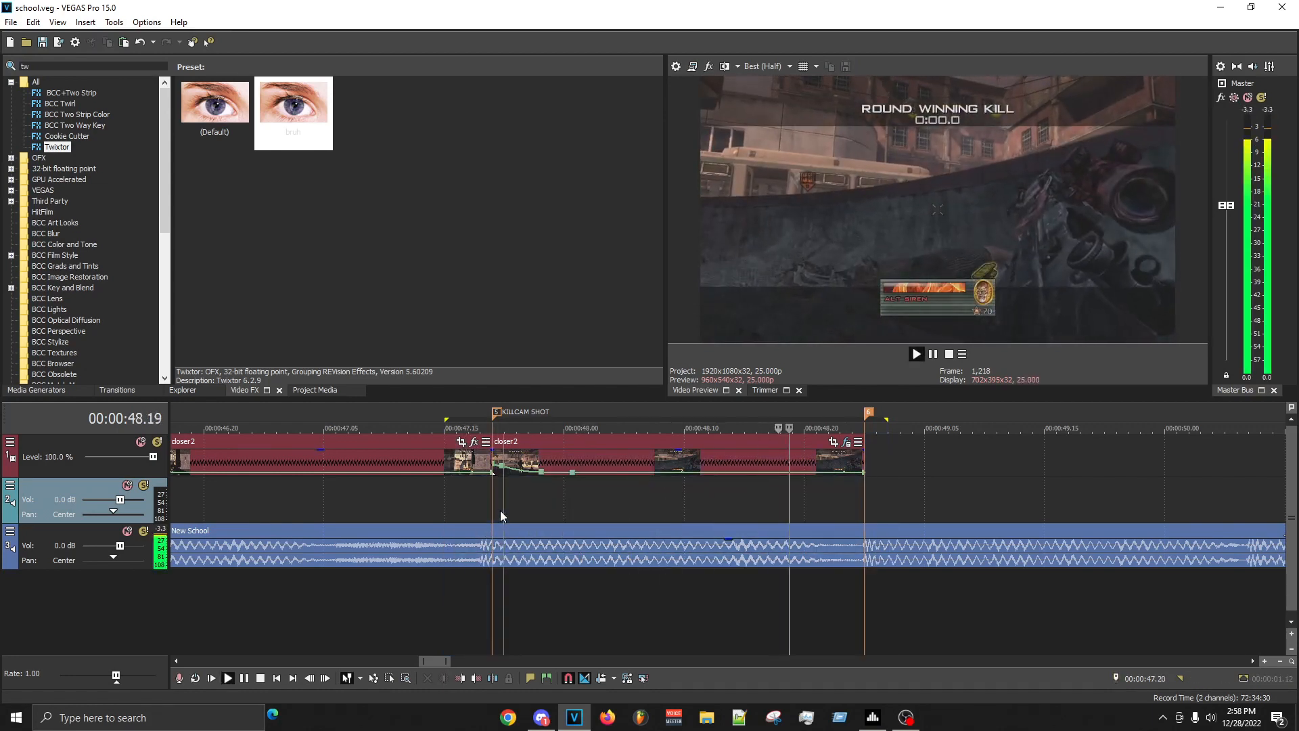
- Move the second velocity point on the KILLCAM SHOT clip slightly earlier and save the project
scroll(538, 511, up, 4)
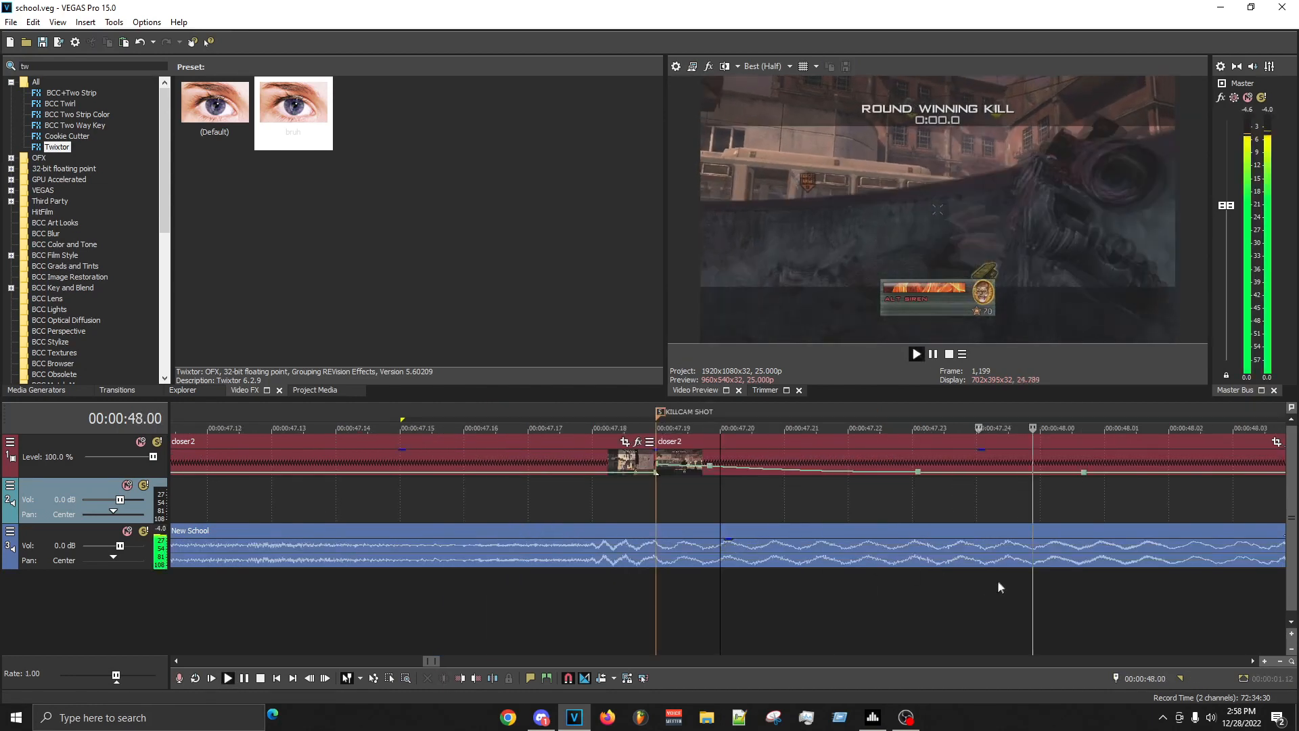
key(Return)
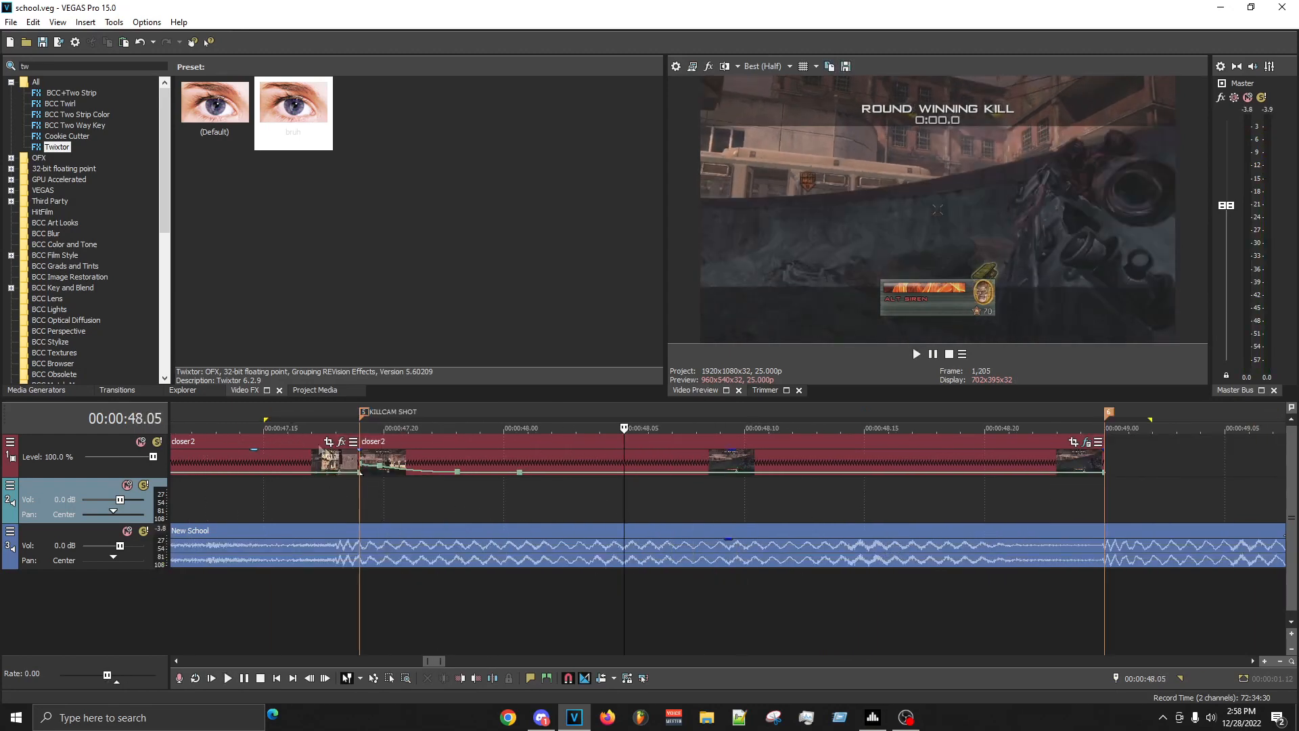
drag(378, 467, 372, 468)
click(817, 503)
drag(842, 501, 866, 499)
click(894, 499)
key(ctrl+s)
- Mark the range from 00:00:47.15 to 00:00:49.03 and play the KILLCAM SHOT section
drag(1175, 496, 265, 504)
click(266, 508)
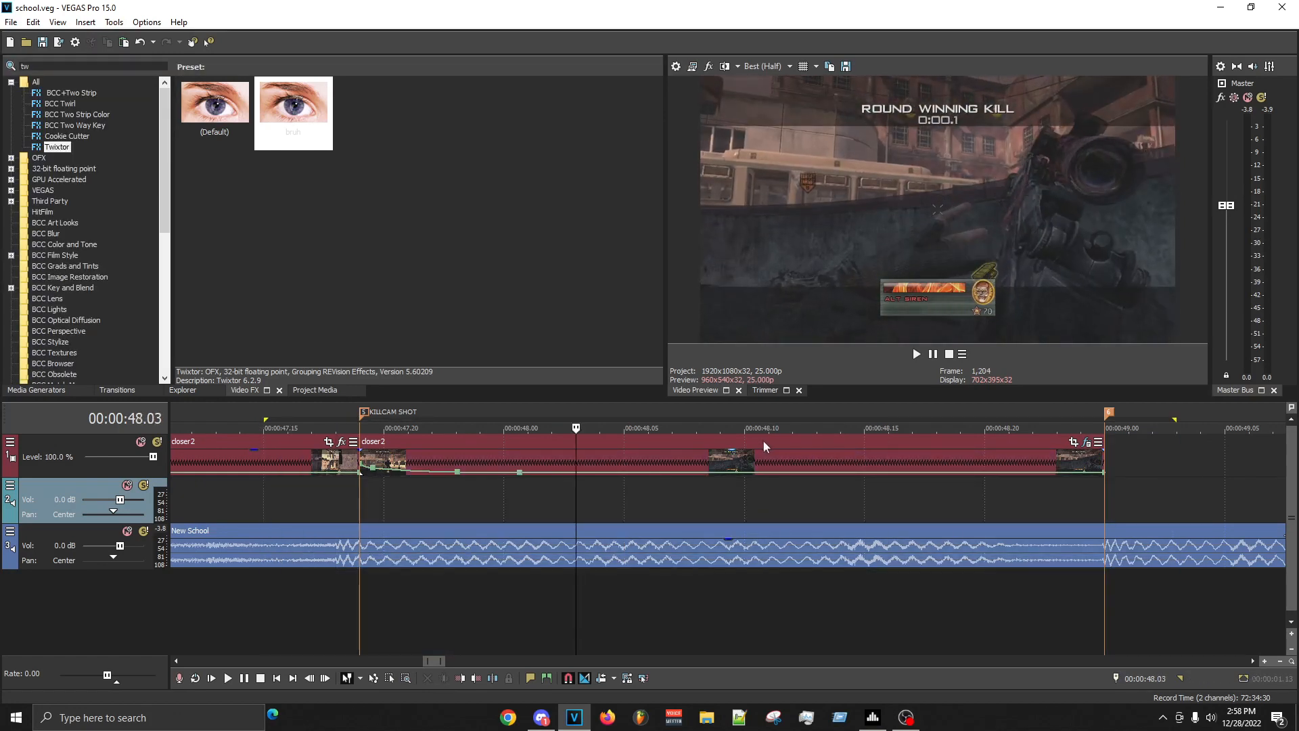
key(space)
key(space)
key(space)
key(space)
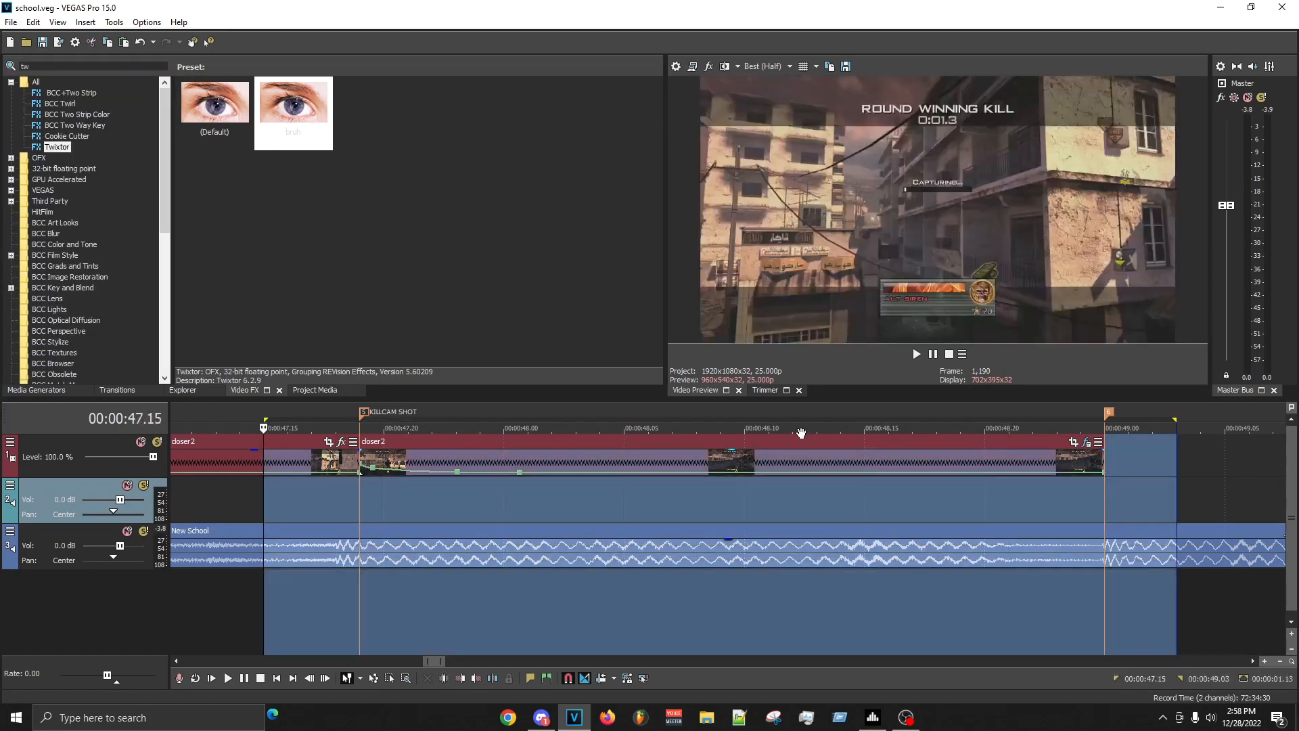
key(space)
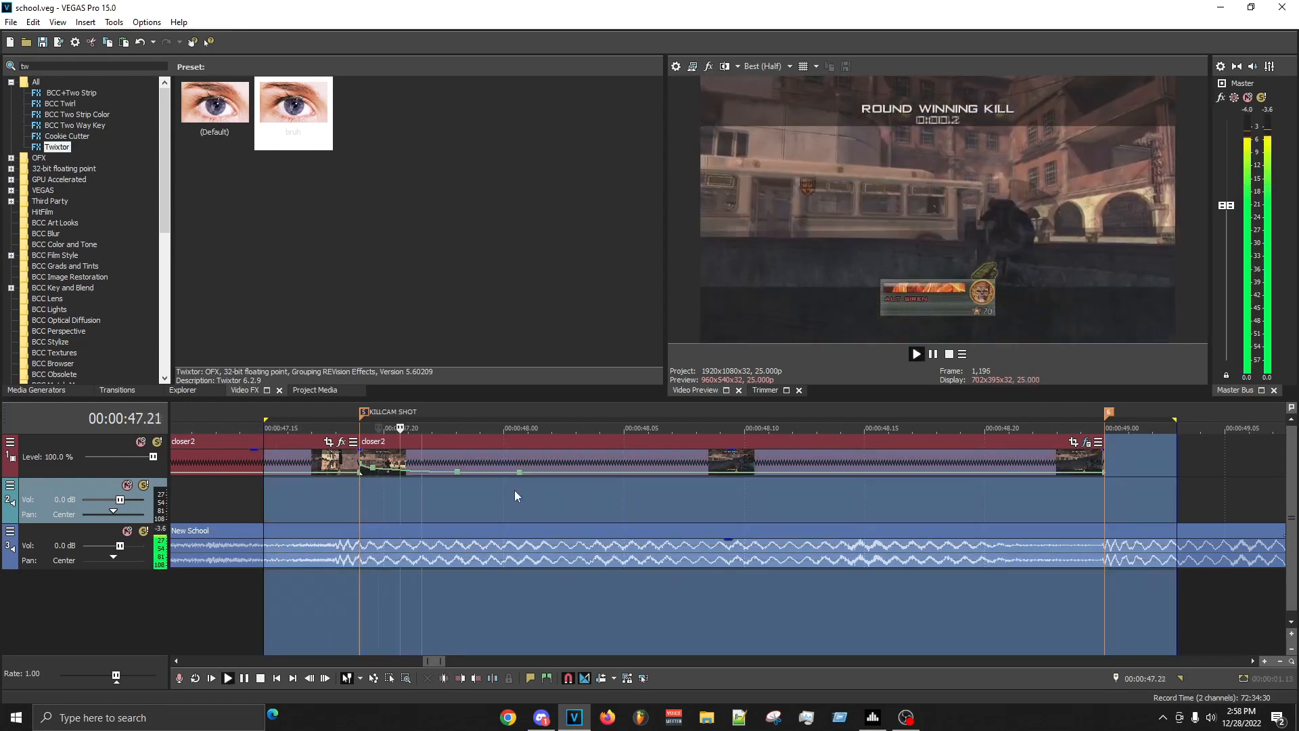
- Replay the KILLCAM SHOT clip from its marker at 00:00:47.19 to check the slowdown against the music
click(647, 493)
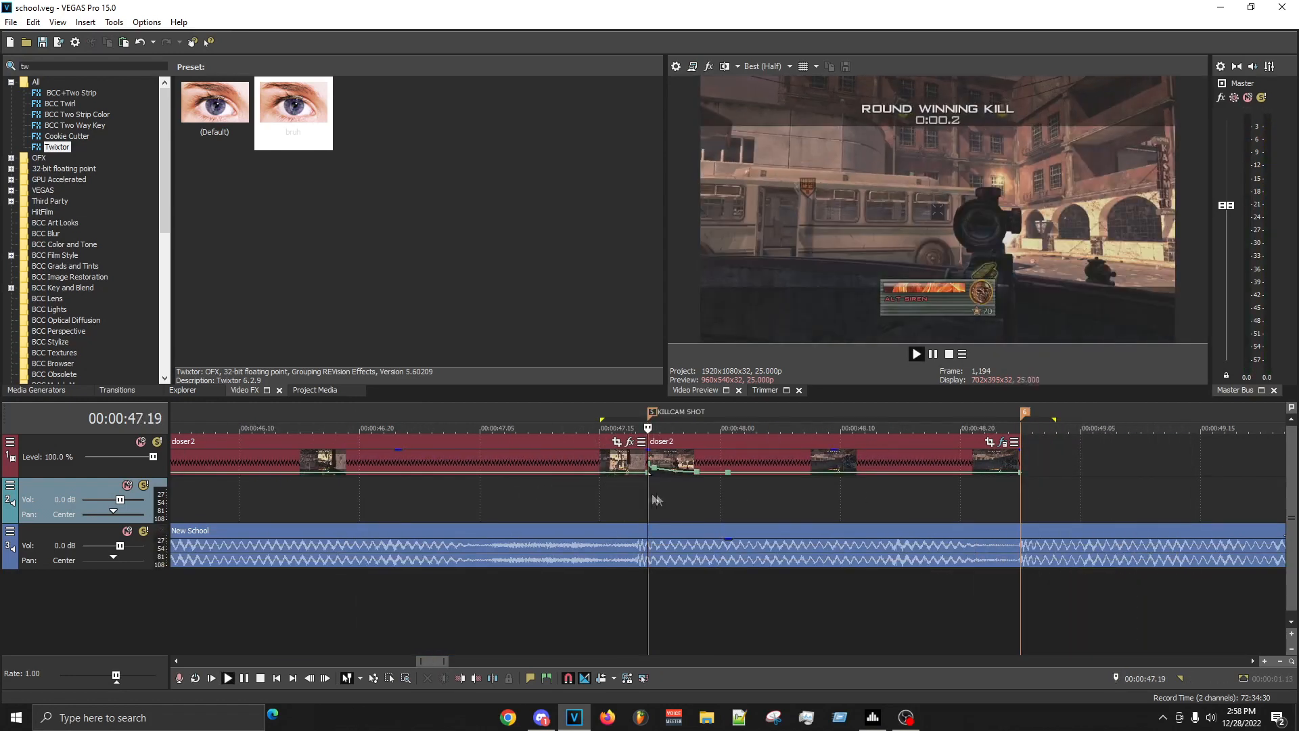
scroll(728, 520, down, 4)
scroll(738, 522, up, 4)
key(space)
key(space)
scroll(846, 491, up, 5)
scroll(885, 491, down, 4)
key(space)
scroll(902, 485, up, 4)
scroll(904, 486, up, 1)
key(space)
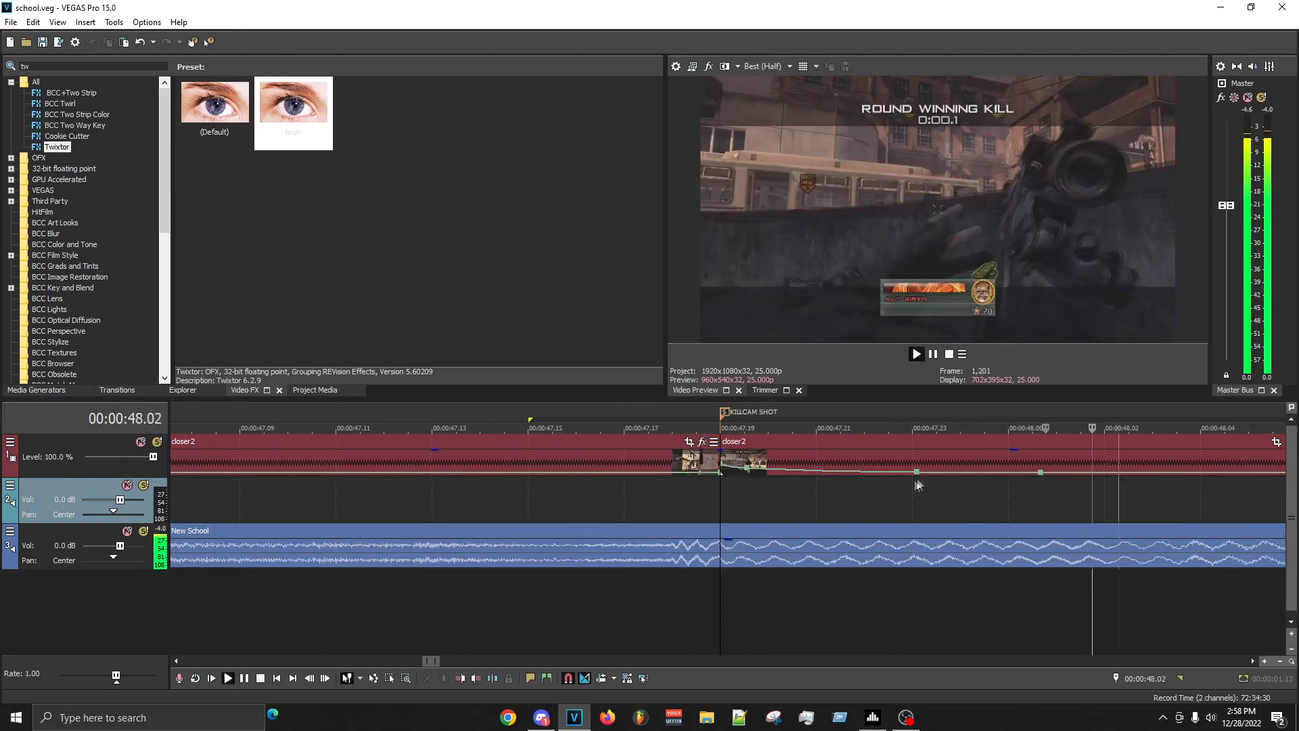
scroll(920, 482, down, 3)
key(space)
key(space)
scroll(893, 503, down, 4)
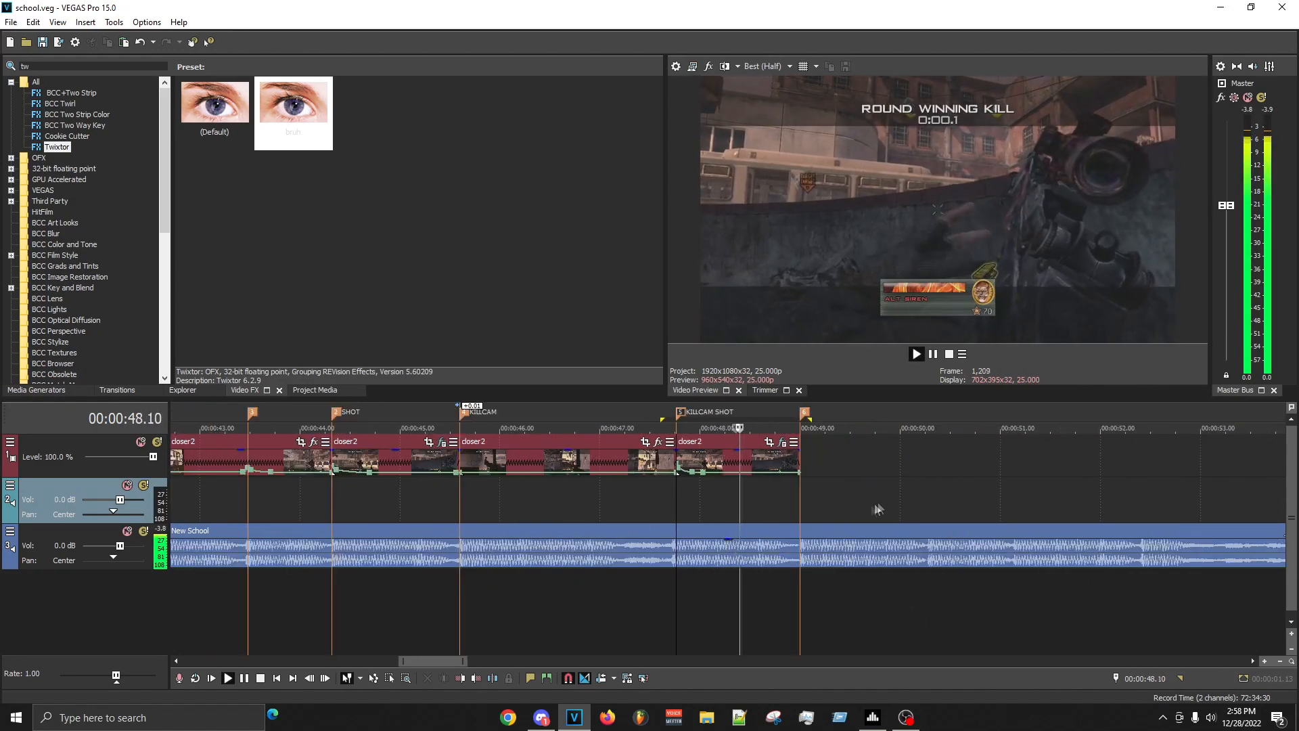
key(space)
- Play the earlier SHOT clip repeatedly from 00:00:44.08 and inspect the velocity at its end
click(337, 493)
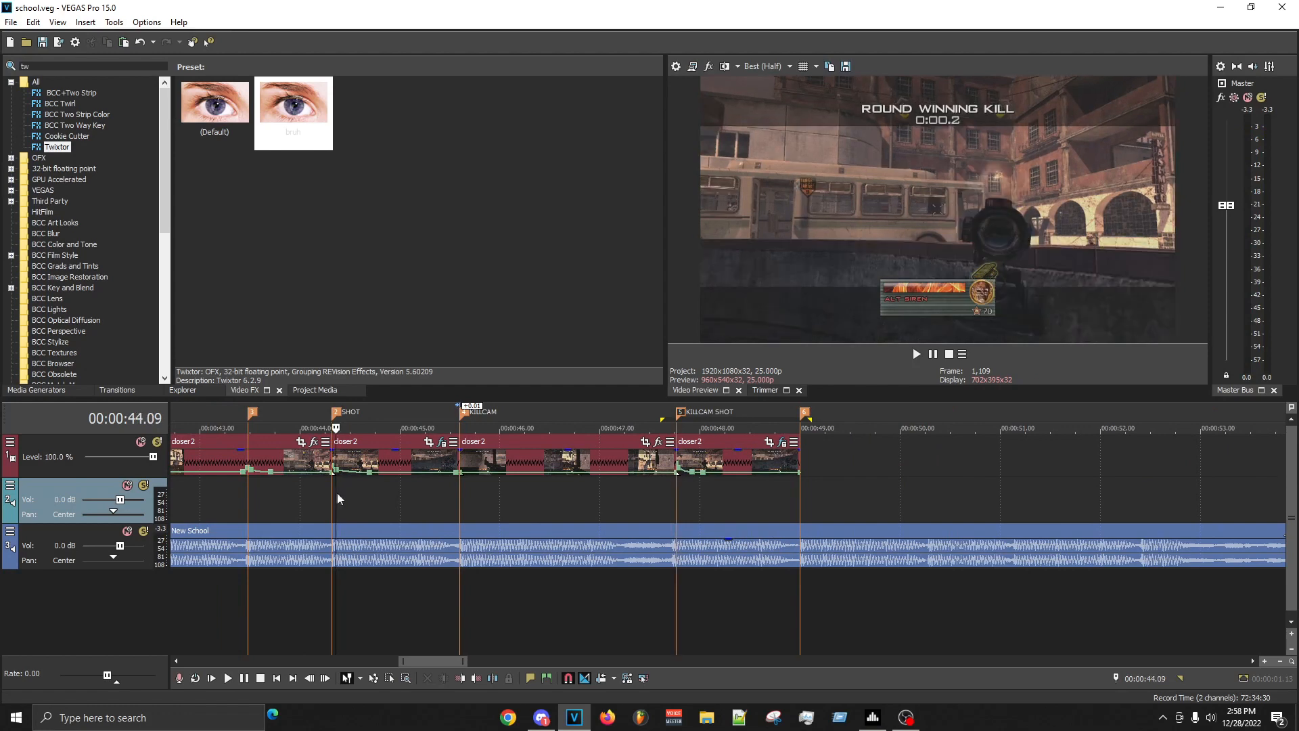
key(space)
scroll(659, 573, up, 4)
key(space)
scroll(663, 569, down, 2)
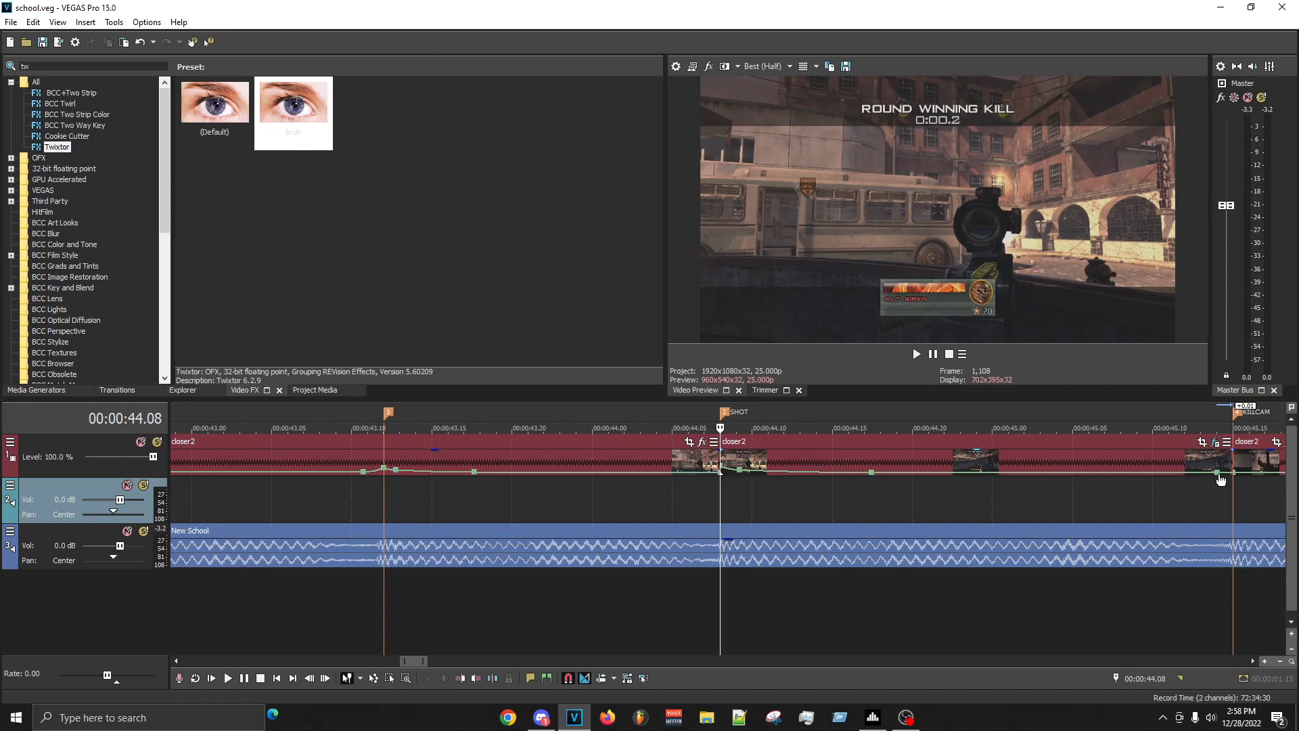
mouse_move(1236, 477)
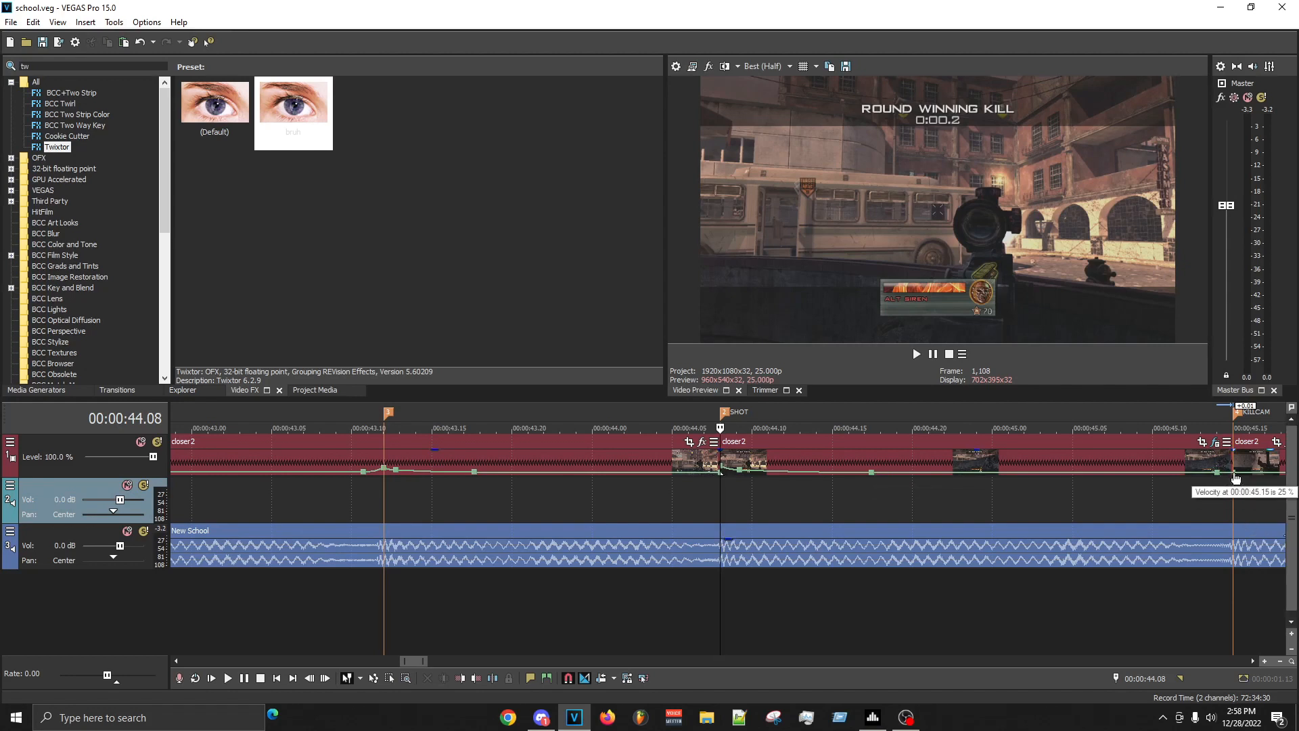
key(space)
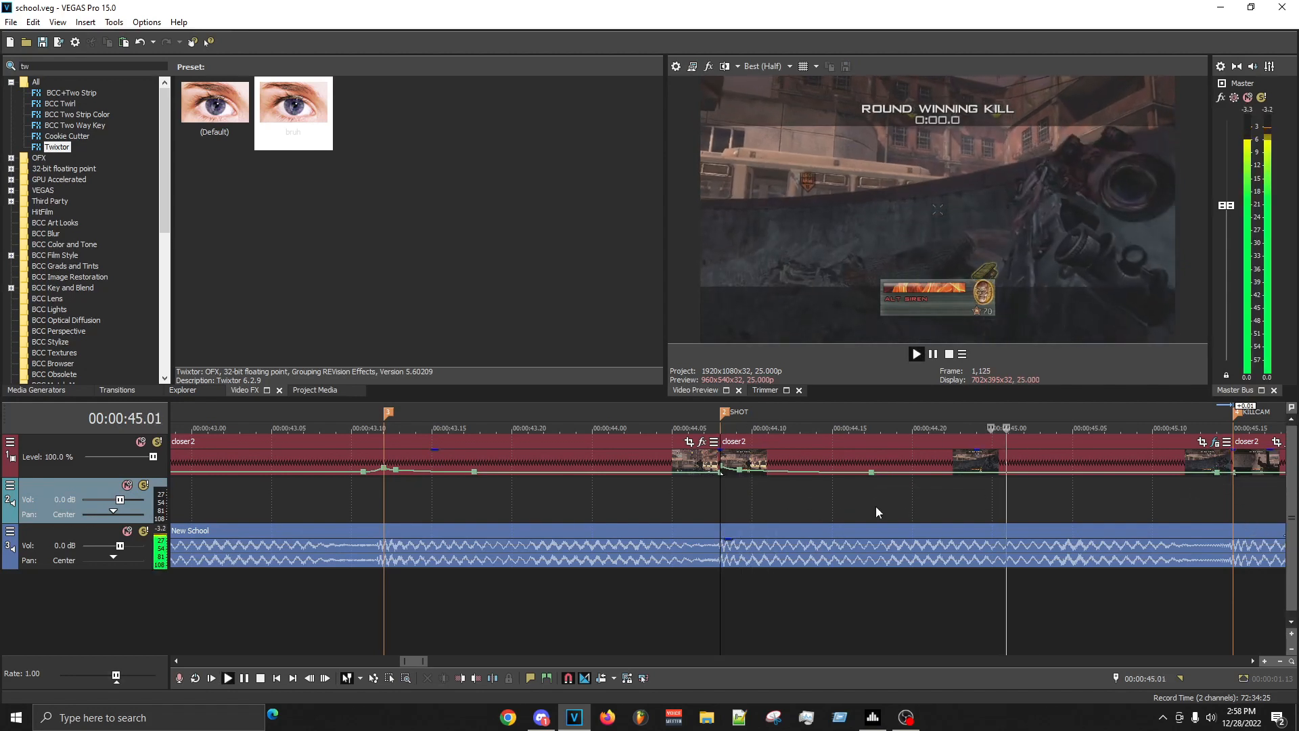
scroll(876, 506, down, 3)
key(space)
key(space)
scroll(737, 498, up, 3)
key(space)
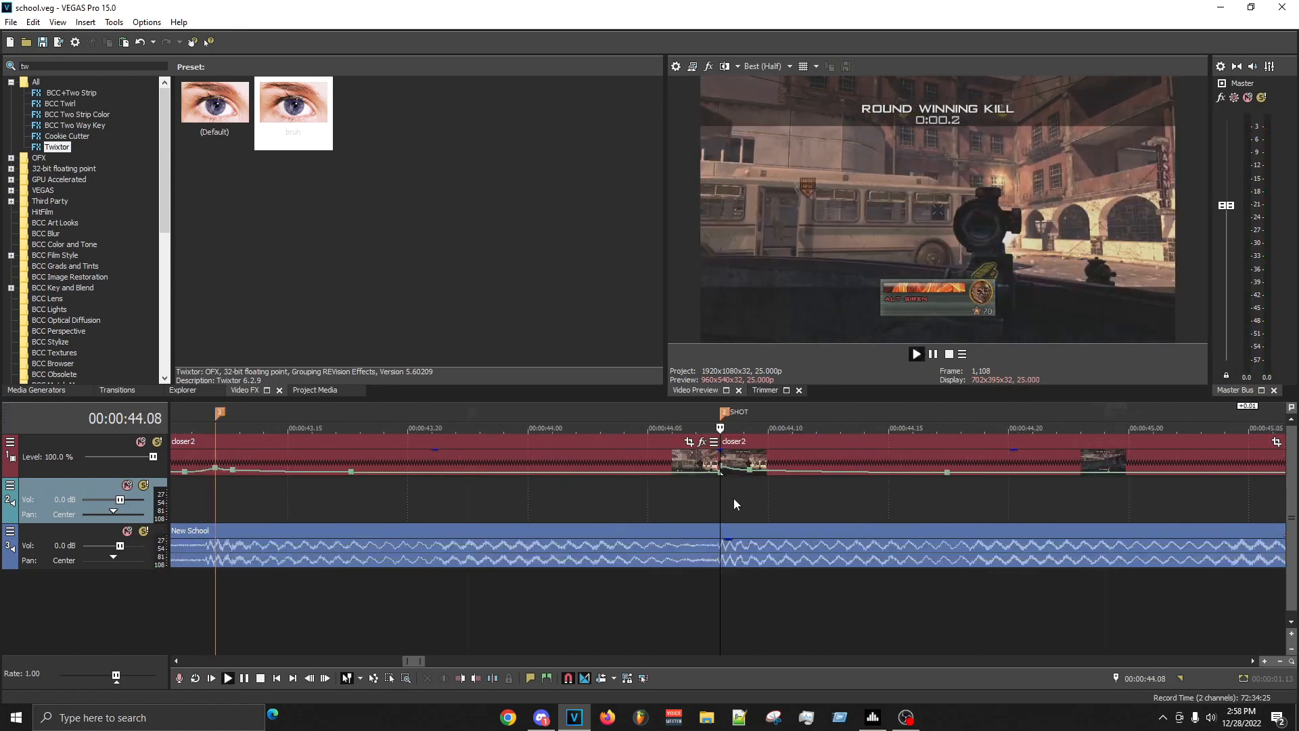
key(space)
scroll(735, 499, down, 3)
scroll(743, 501, up, 4)
scroll(759, 502, down, 2)
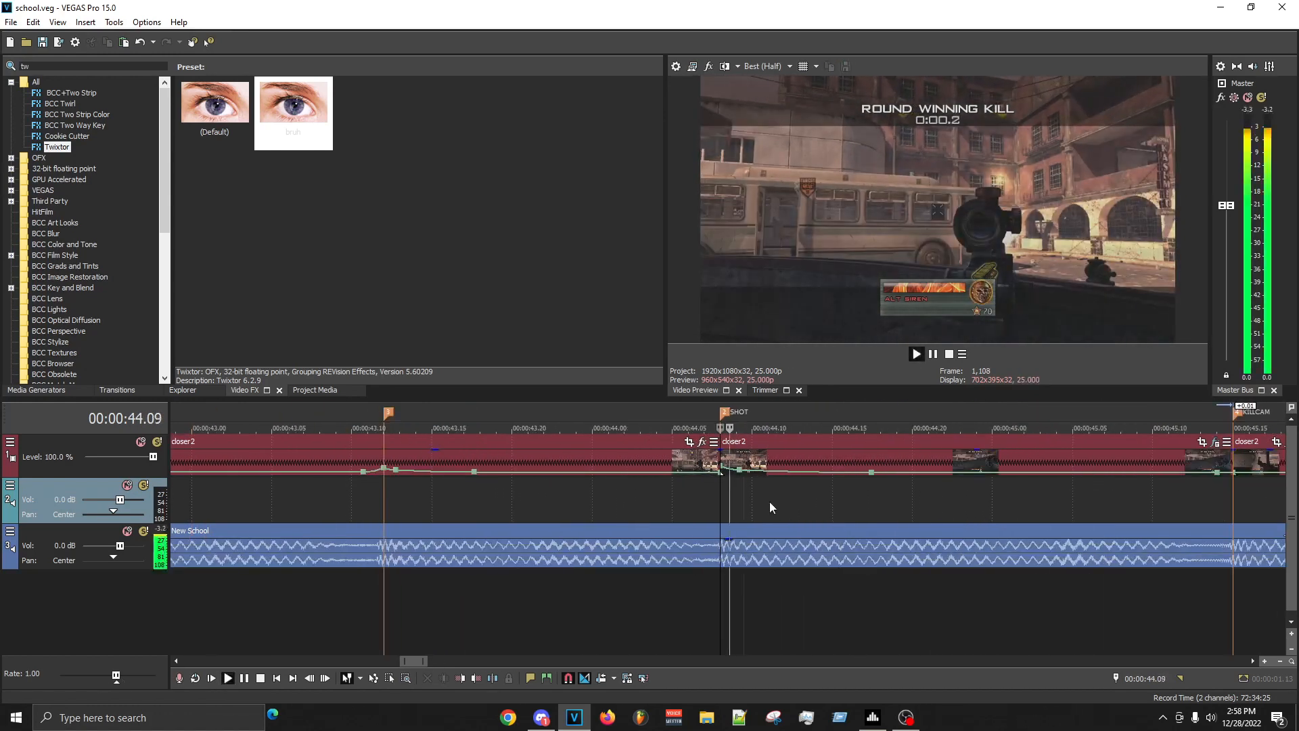
- Add a velocity point at 00:00:44.15 on the SHOT clip and set it to 50% forward velocity
click(832, 477)
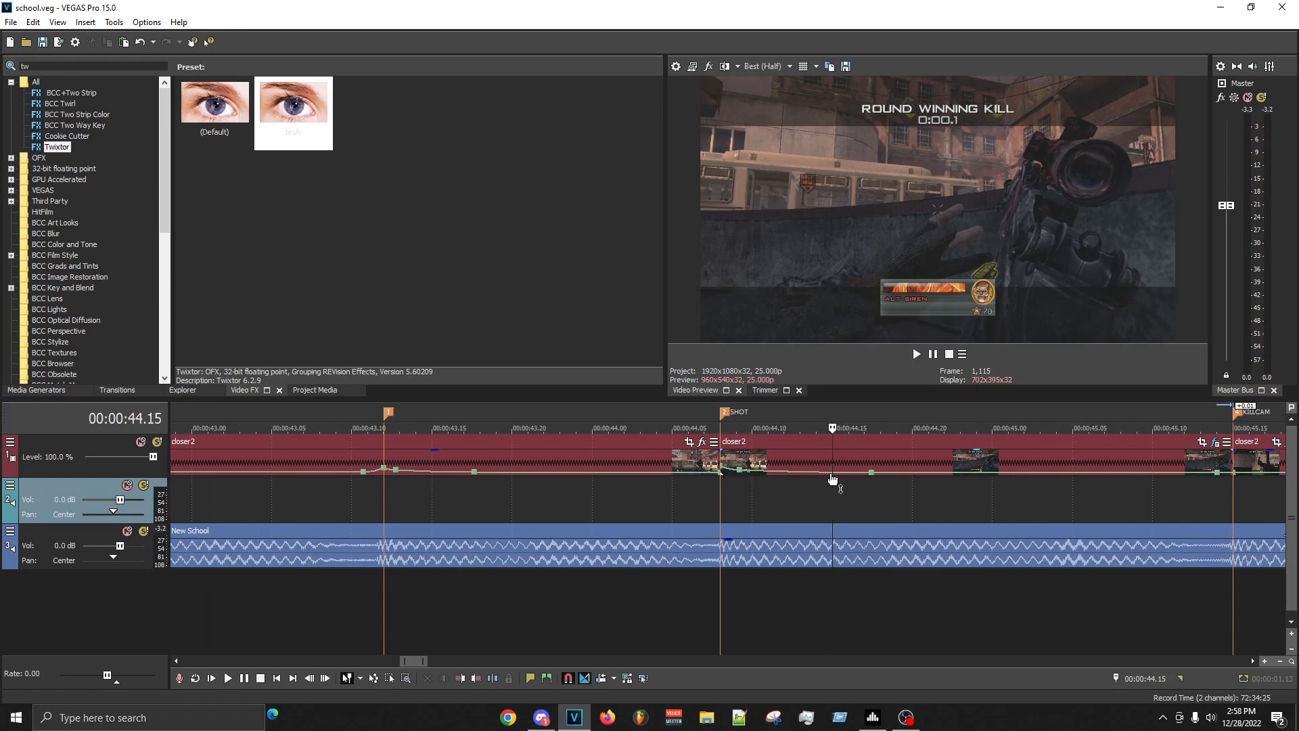
double_click(832, 473)
right_click(832, 473)
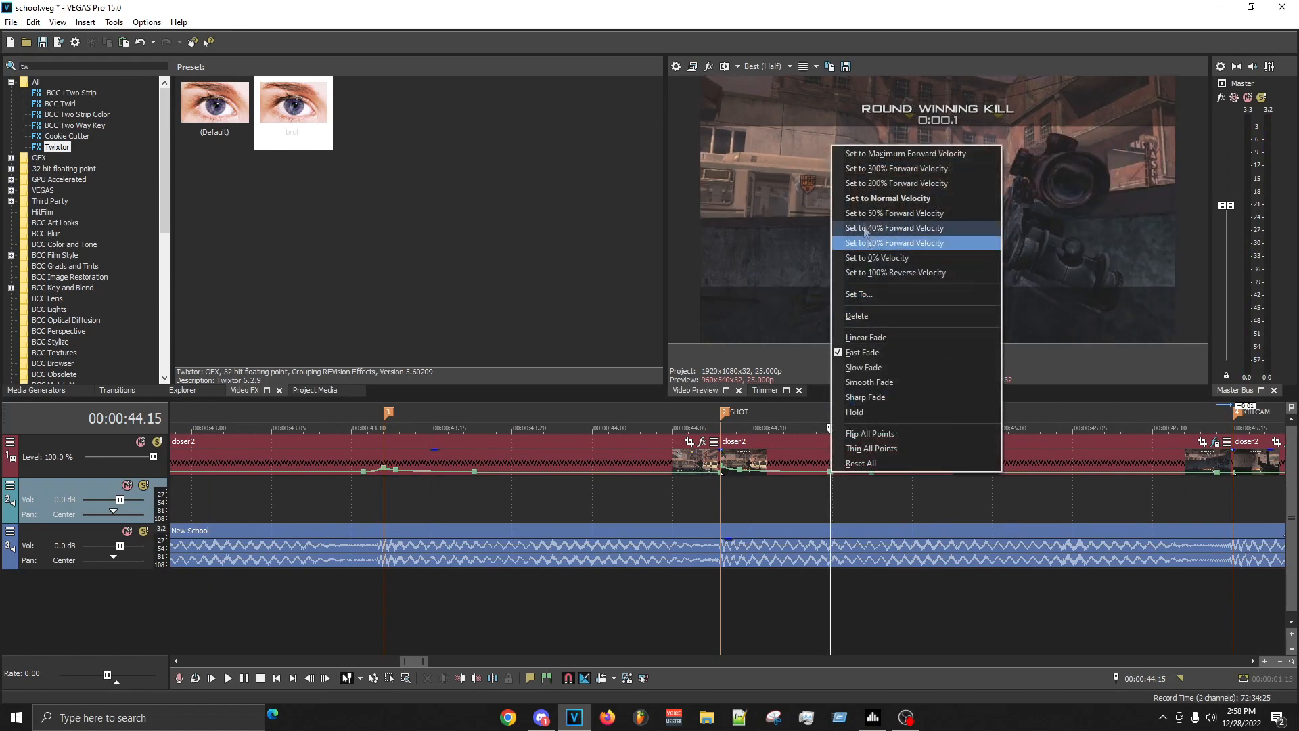
click(892, 215)
click(877, 490)
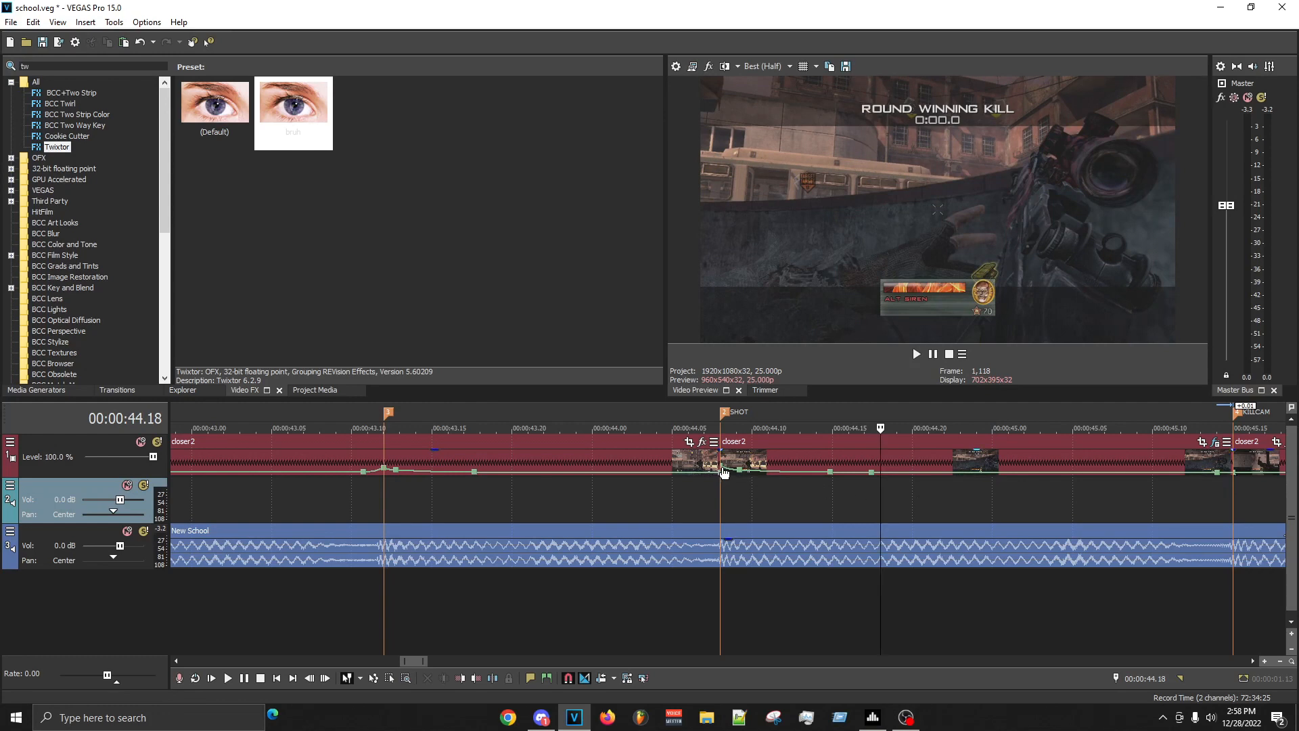
- Raise the SHOT clip's first velocity point slightly and set a new point at 00:00:44.12 to 50% forward velocity
drag(723, 469, 723, 465)
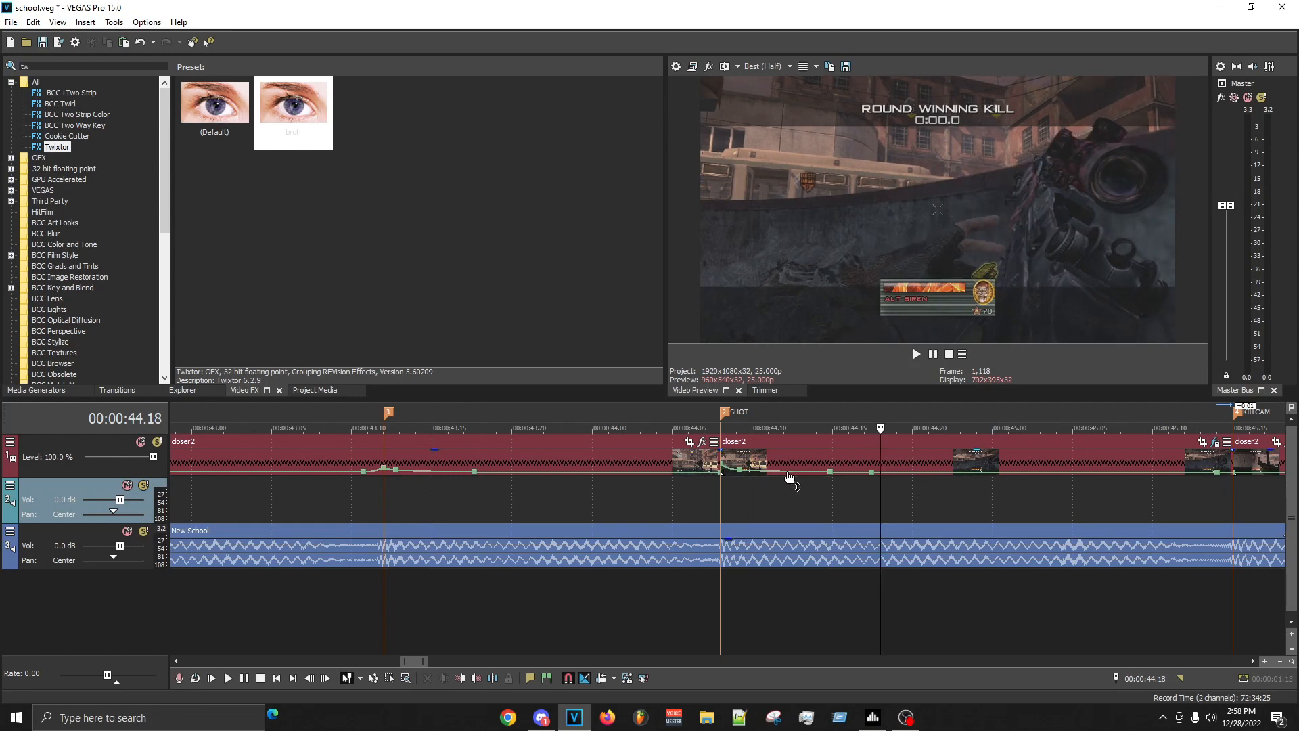
right_click(790, 474)
click(852, 211)
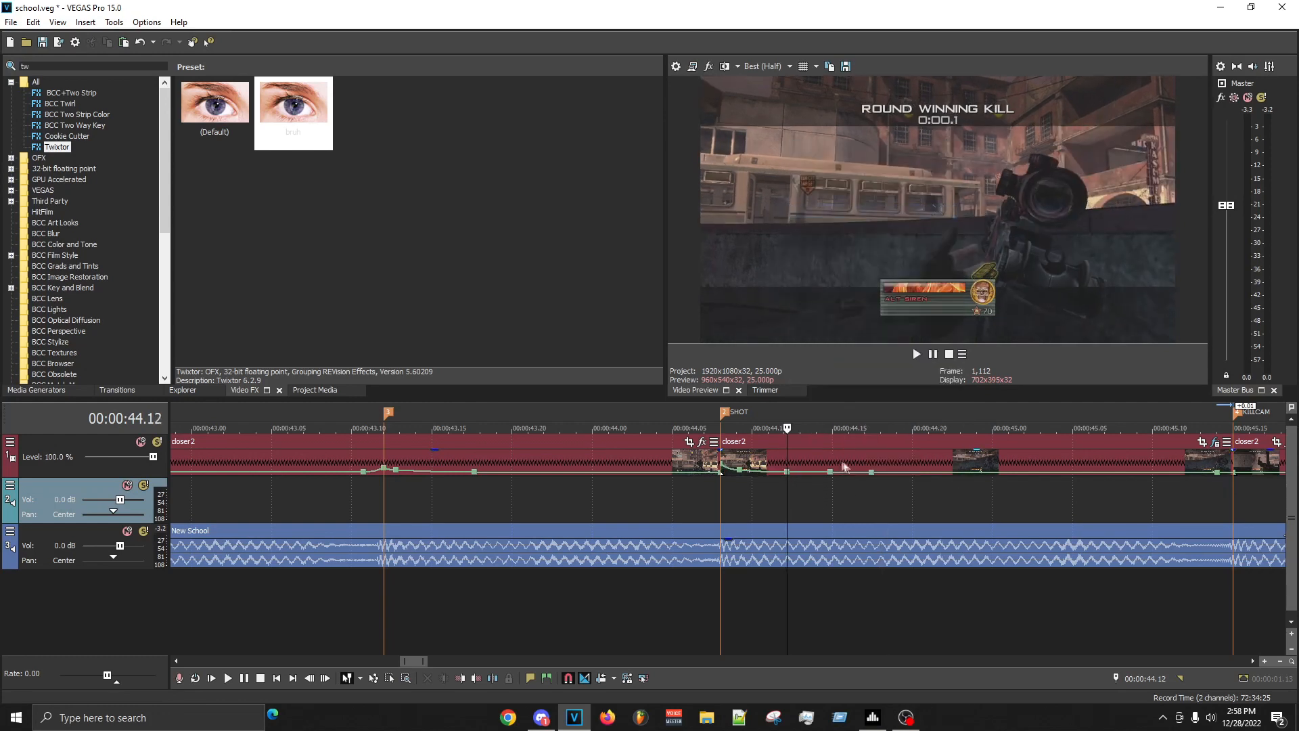
- Refine the SHOT clip's slowdown with custom velocities on points at about 00:00:44.14 and 00:00:44.16
right_click(830, 471)
click(880, 294)
text(4)
right_click(843, 475)
click(898, 274)
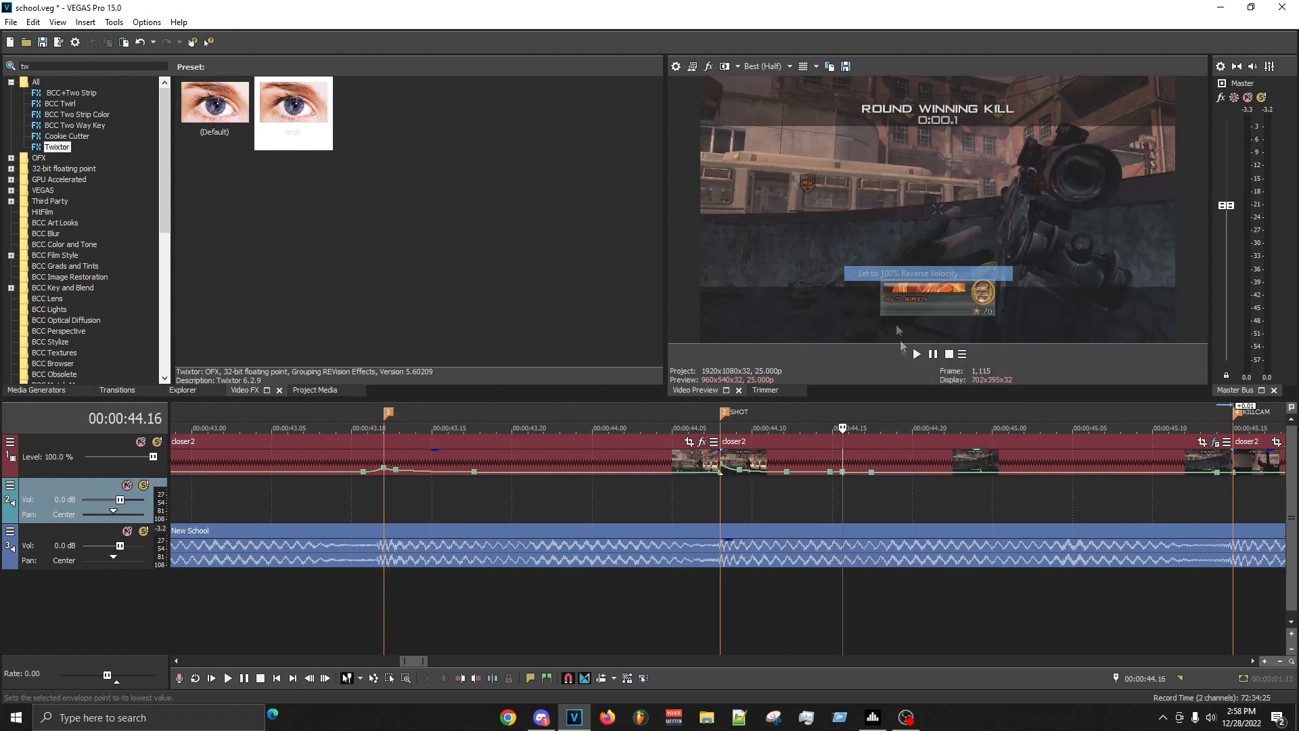
right_click(841, 475)
click(883, 282)
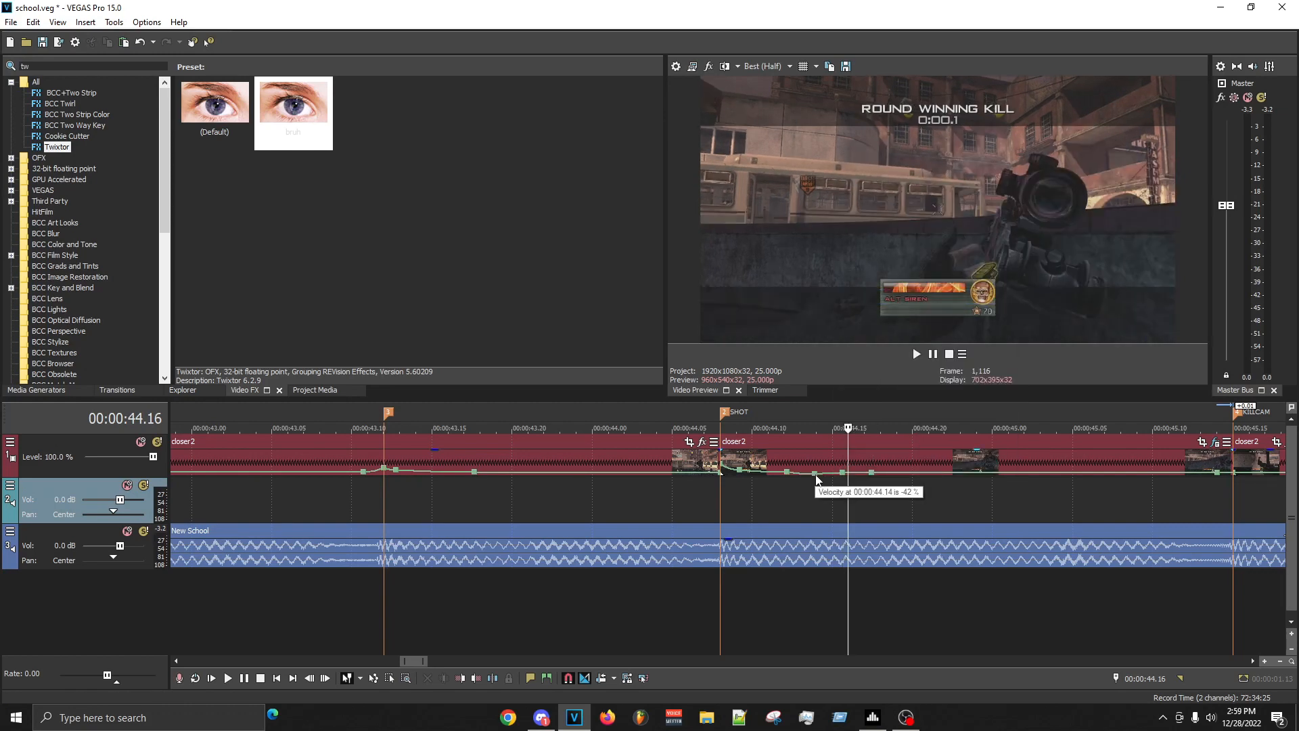
right_click(816, 479)
click(873, 317)
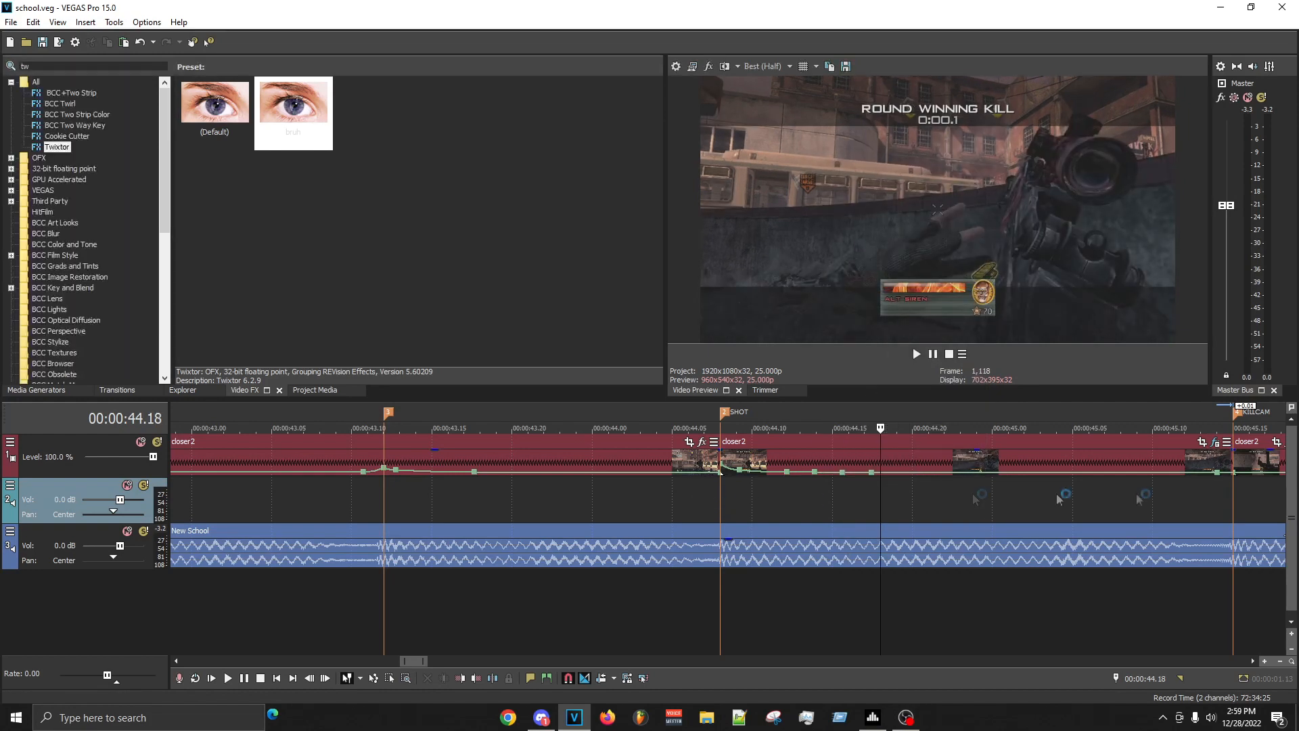
- Mark the range from just before the SHOT marker to just past the KILLCAM marker and play it
drag(689, 500, 1298, 499)
key(space)
key(space)
scroll(1100, 521, down, 1)
key(space)
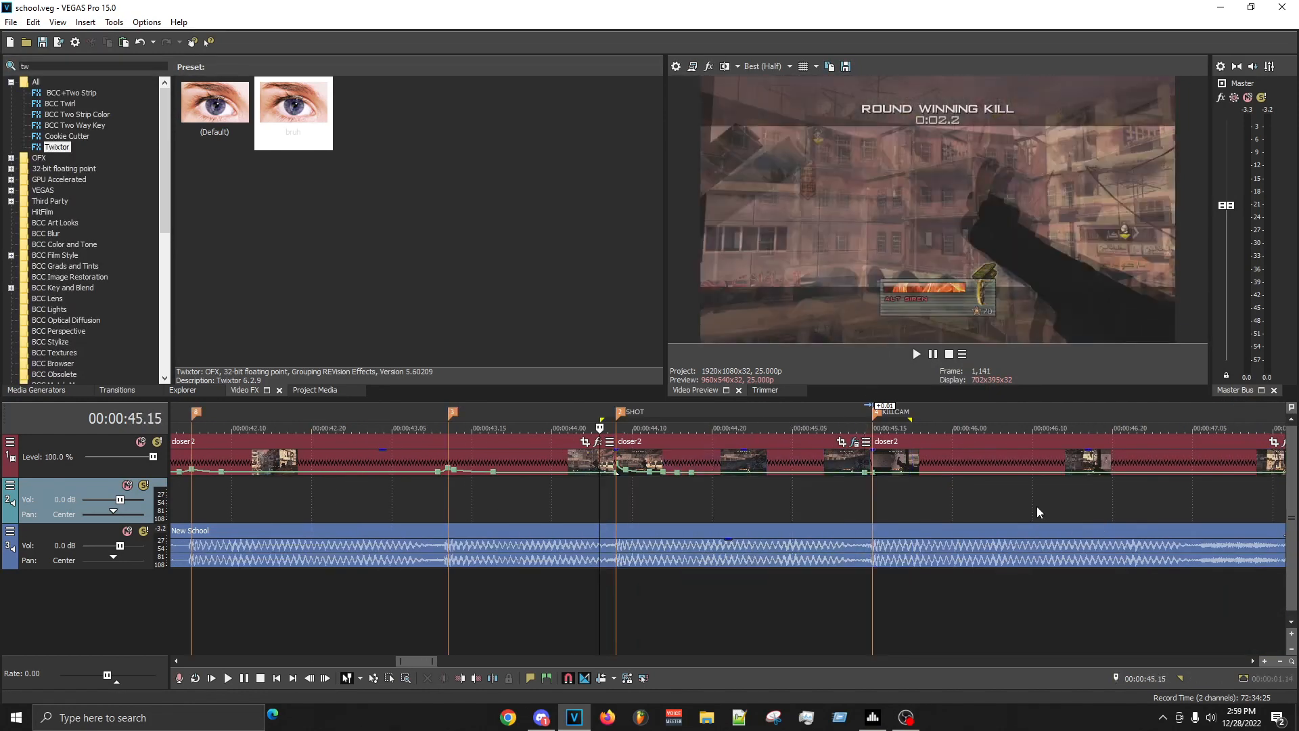
key(space)
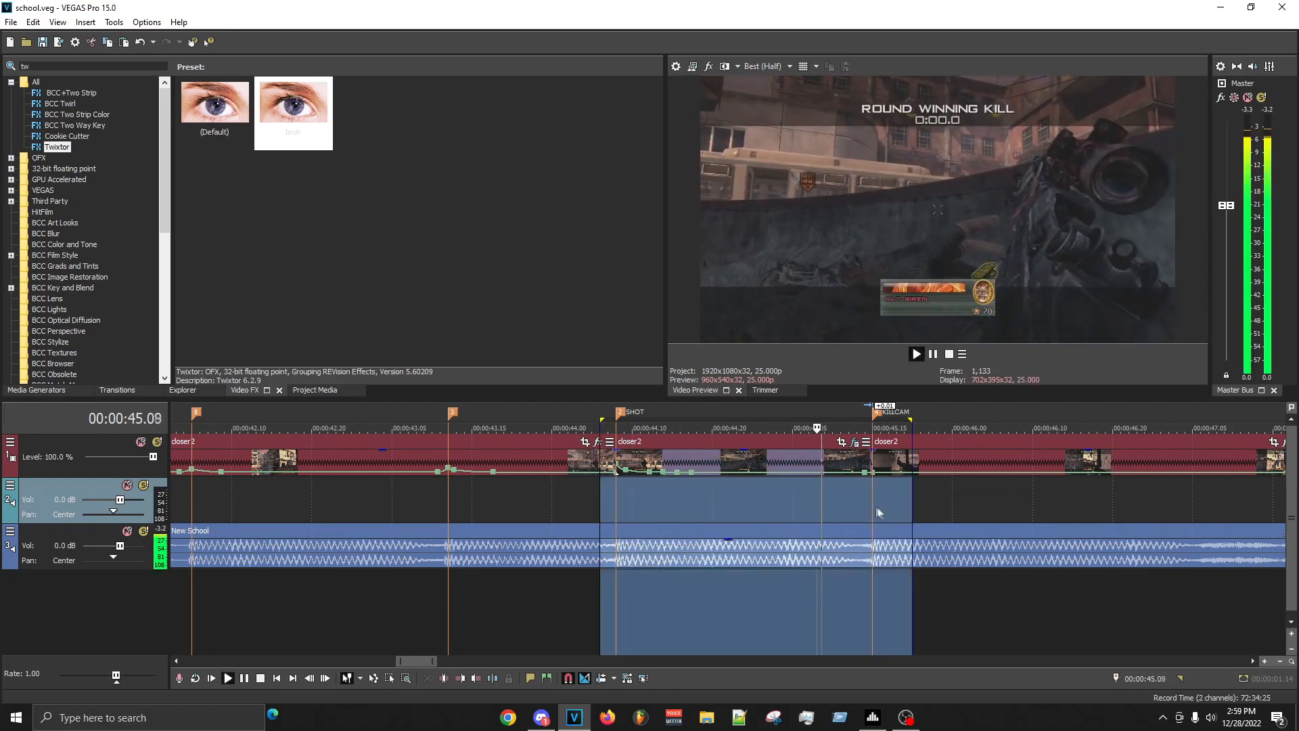
- Play the sequence from the SHOT marker through the KILLCAM section to review the clip timing
click(618, 500)
scroll(619, 501, down, 3)
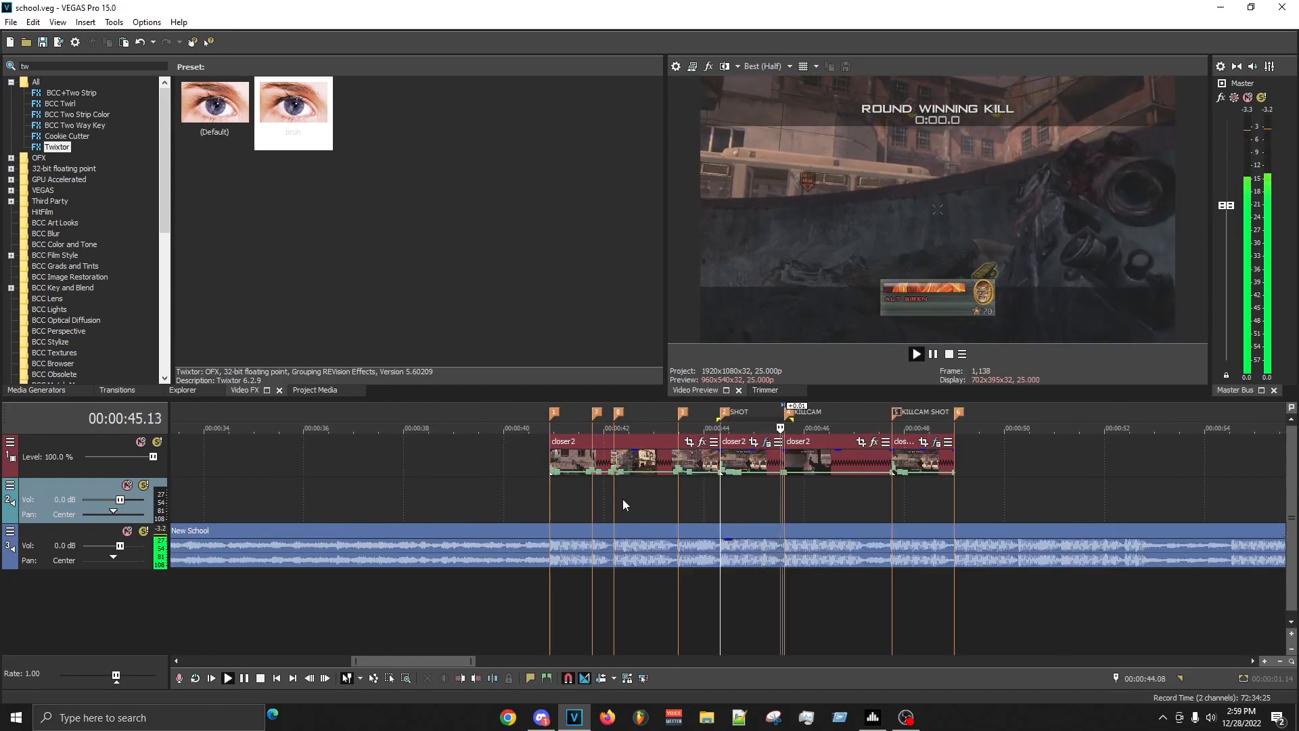
scroll(972, 449, up, 4)
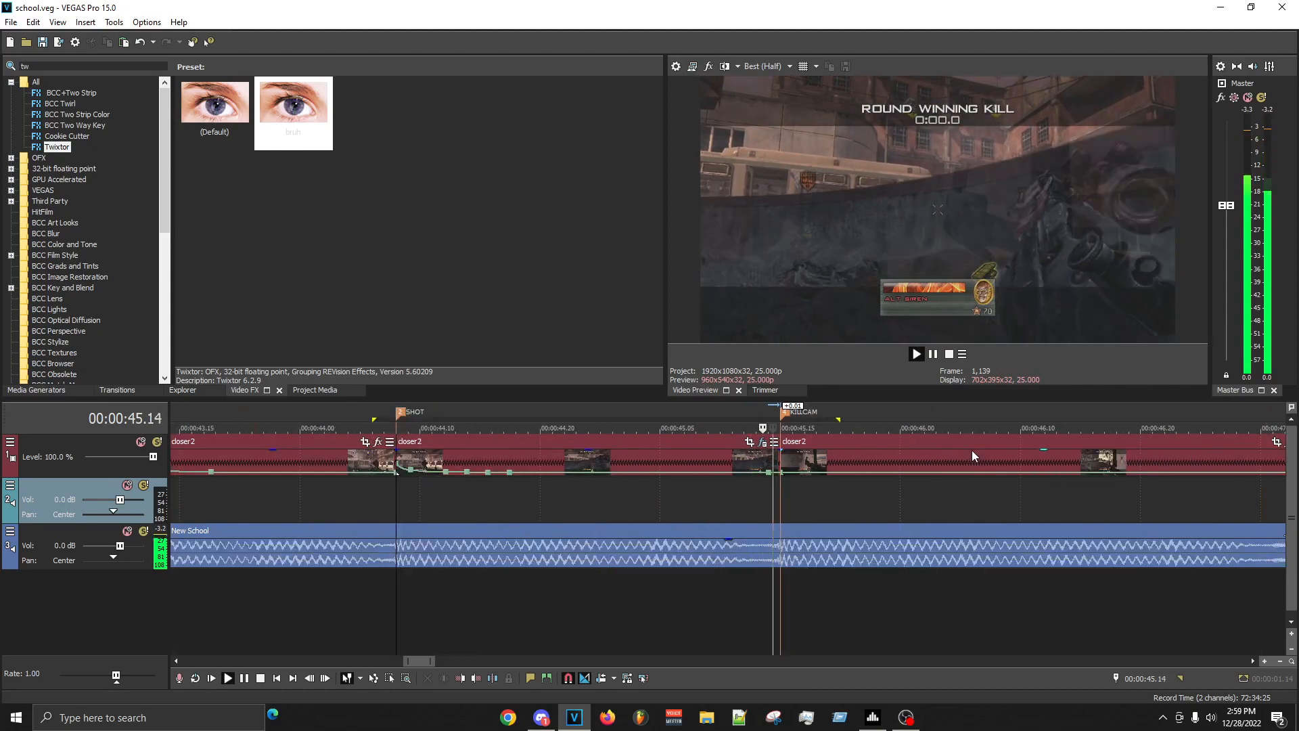
scroll(971, 449, down, 3)
scroll(972, 449, up, 2)
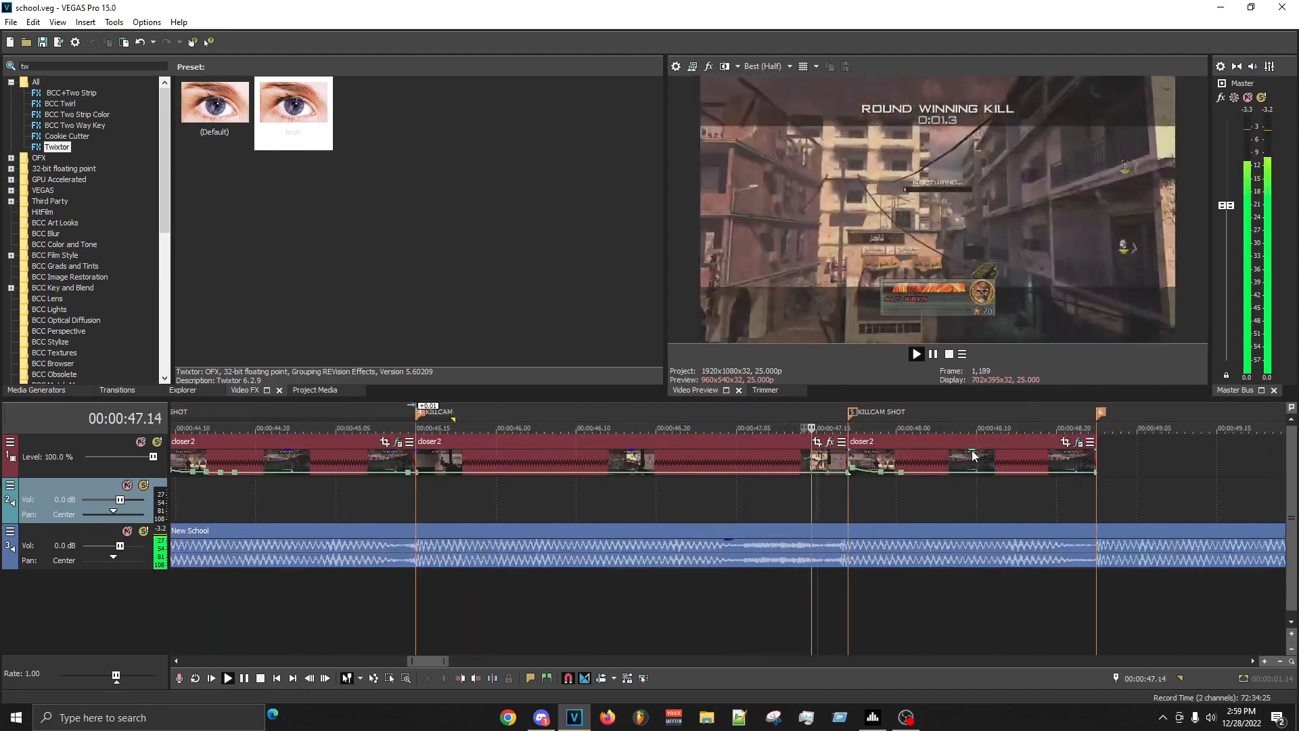
scroll(972, 449, down, 1)
key(space)
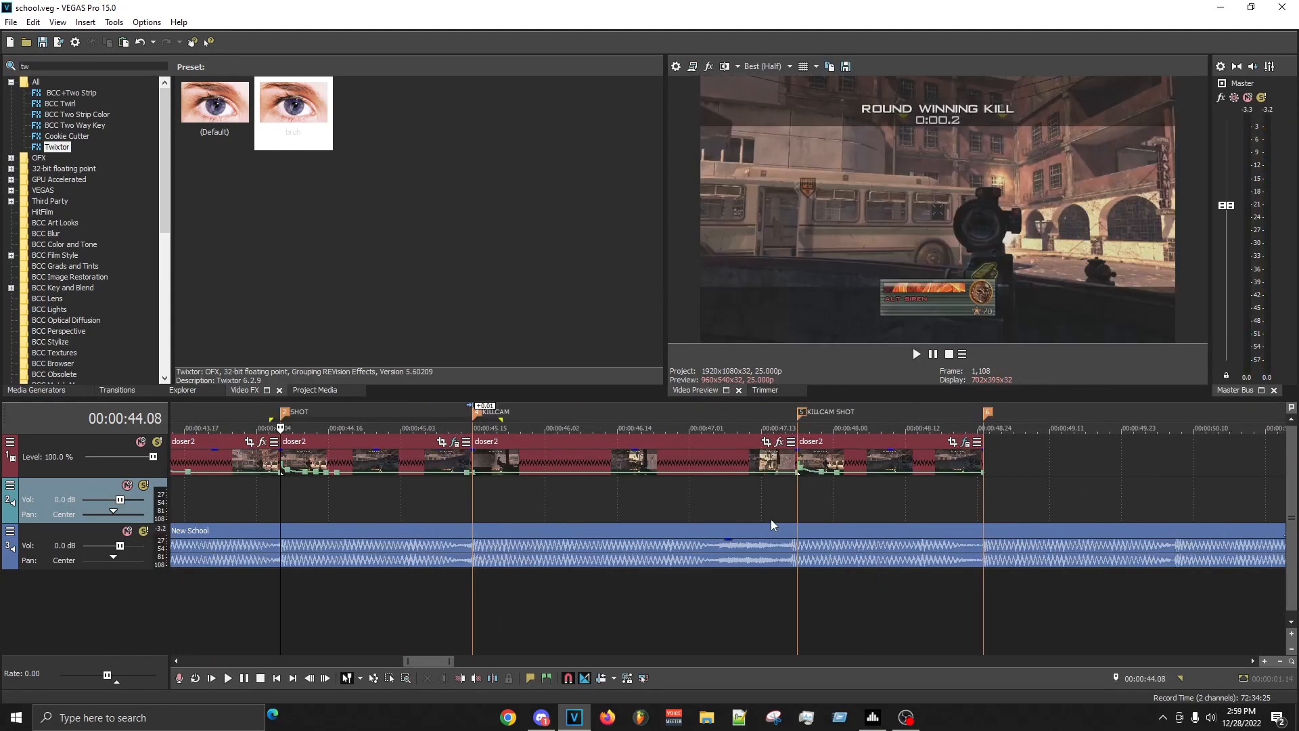
key(space)
scroll(688, 513, down, 1)
scroll(835, 478, up, 2)
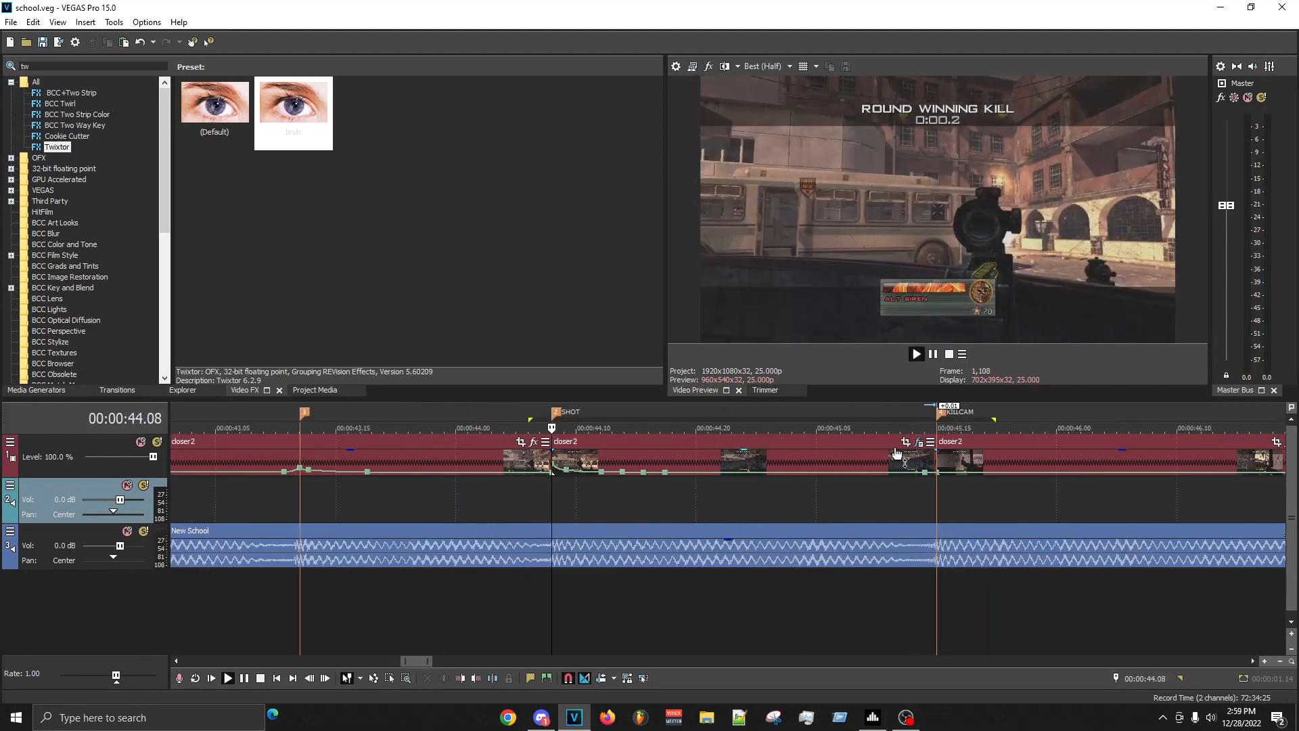
- Open the SHOT clip's Twixtor settings and set the speed keyframe at 00:00:00.16 to 42%
click(918, 442)
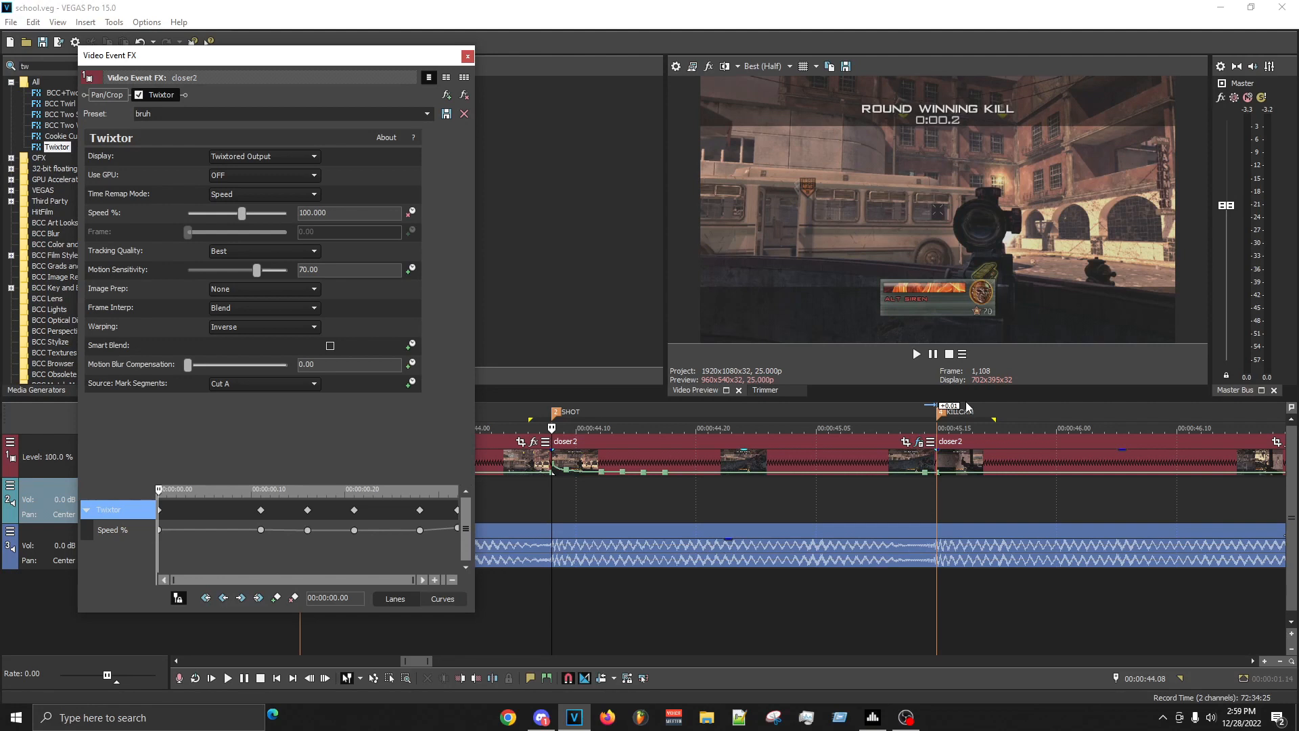
click(308, 529)
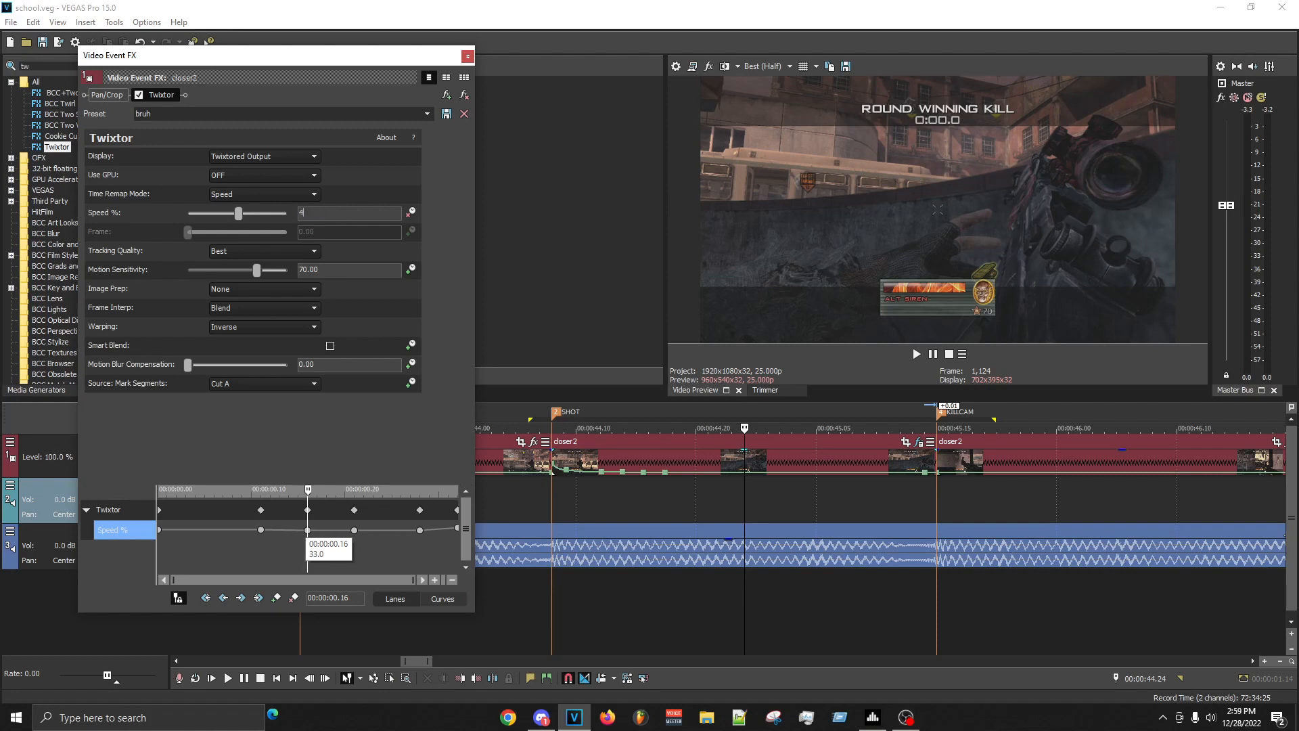
click(354, 529)
click(673, 494)
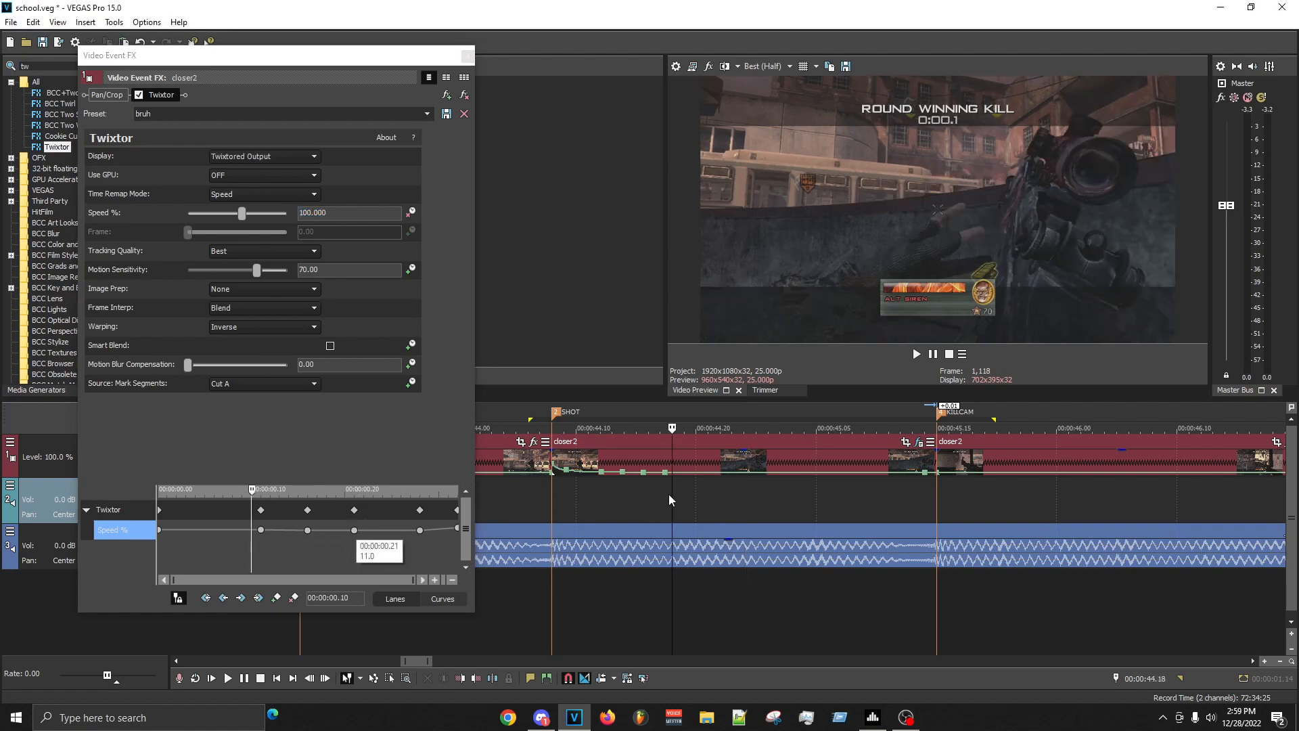
- Move the 100% Twixtor keyframe to about 00:00:00.09 and the 42% one to 00:00:00.15, and set the 00:00:00.21 keyframe to 12%
drag(262, 528, 247, 531)
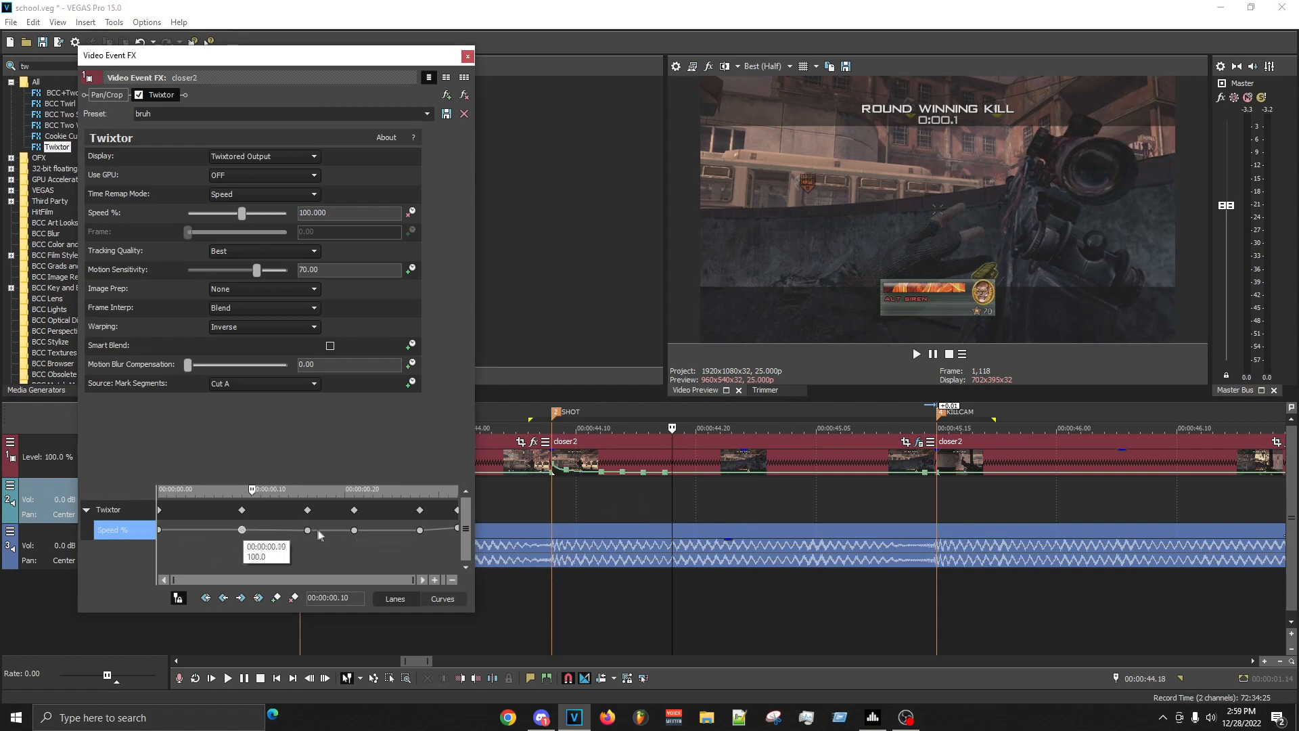
click(298, 531)
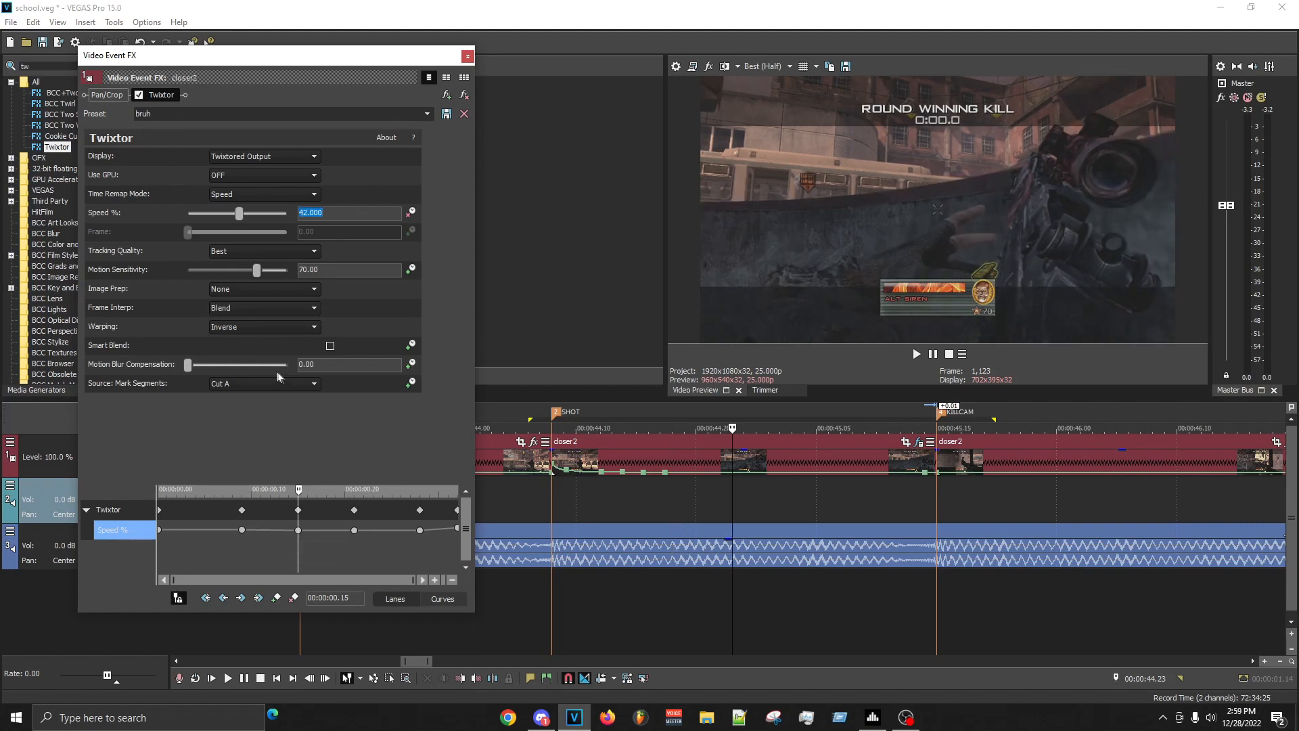
click(354, 529)
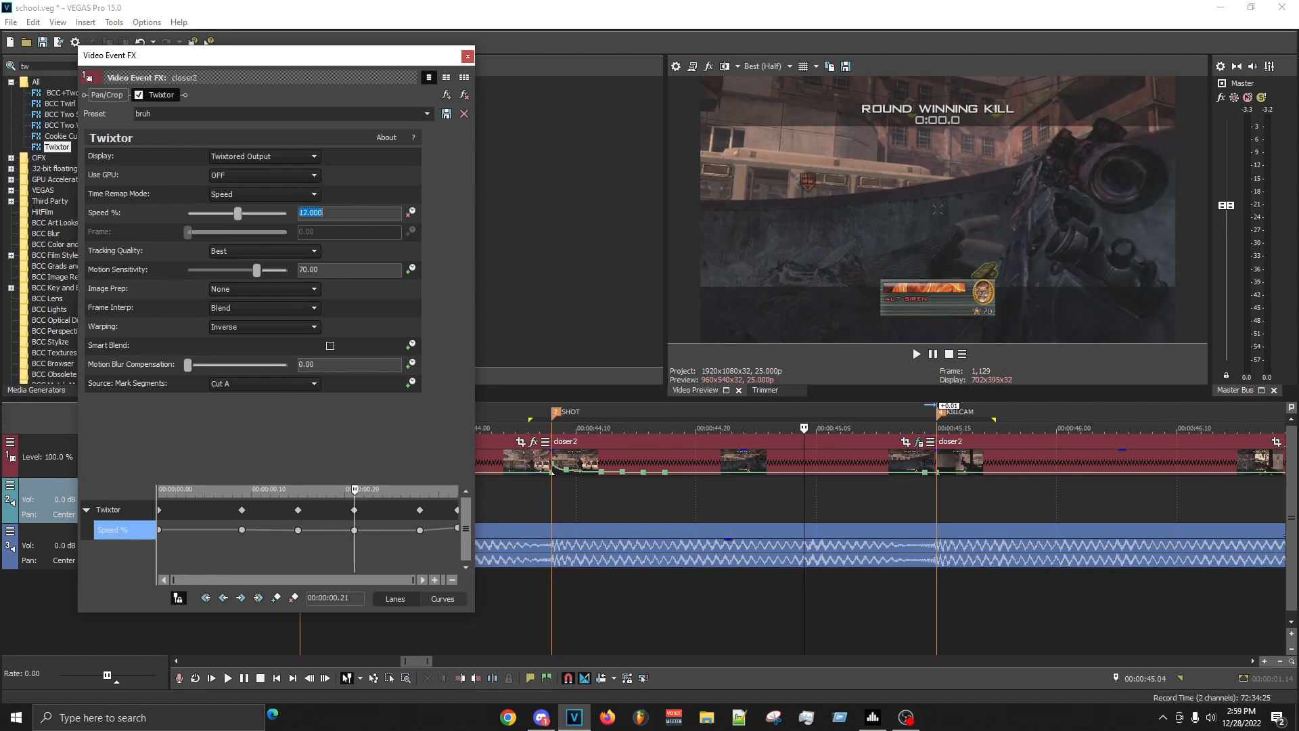
- Enter a new speed for the SHOT clip's Twixtor keyframe at 00:00:01.03 and save the project
click(419, 529)
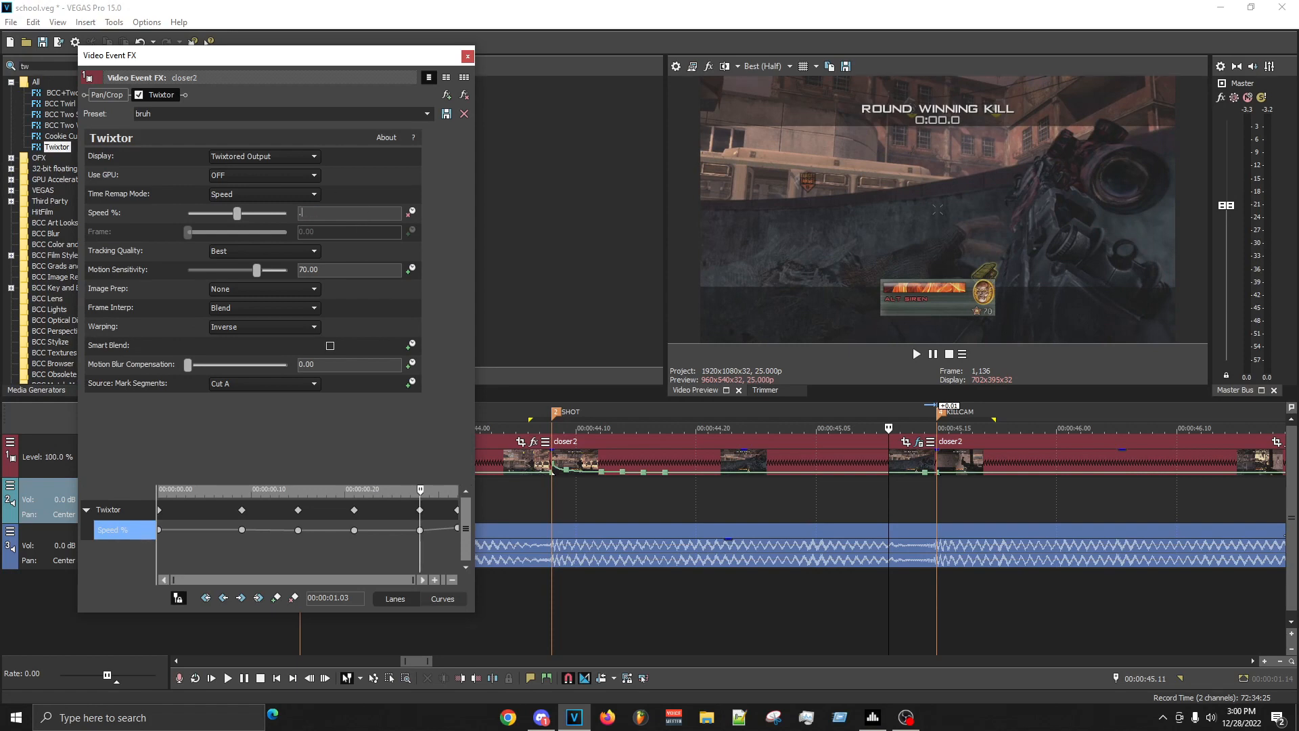
key(Return)
key(ctrl+s)
- Mark the range from 00:00:44.04 to 00:00:45.23, replay the SHOT clip's slow motion repeatedly, and close its Twixtor settings
drag(506, 612, 1032, 667)
key(space)
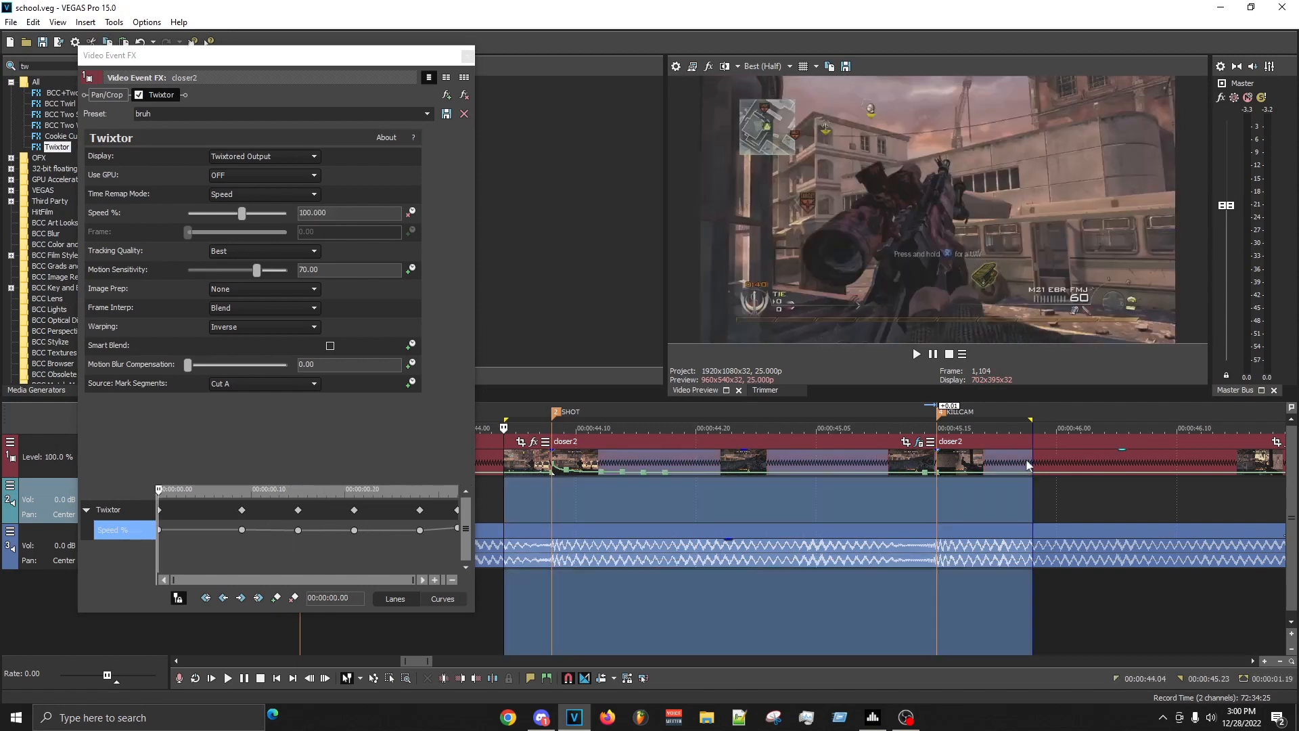
click(588, 531)
key(space)
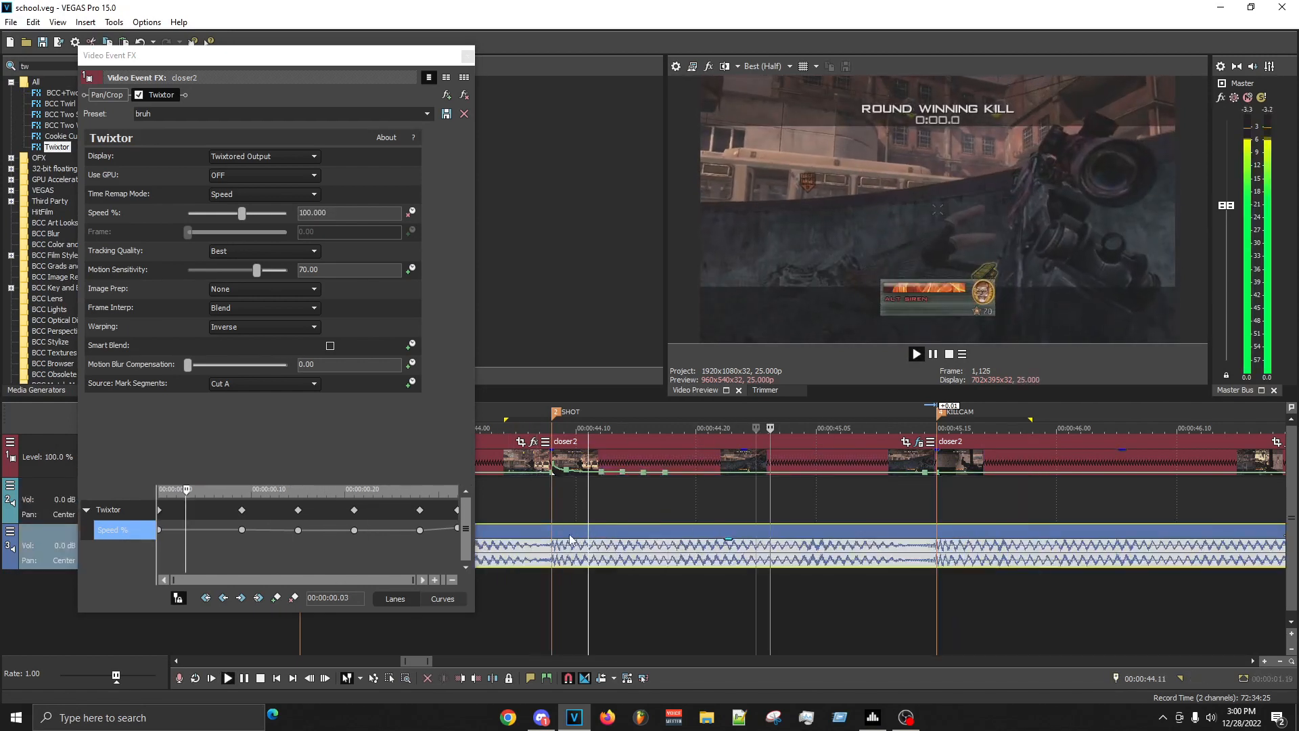
key(space)
click(560, 496)
key(space)
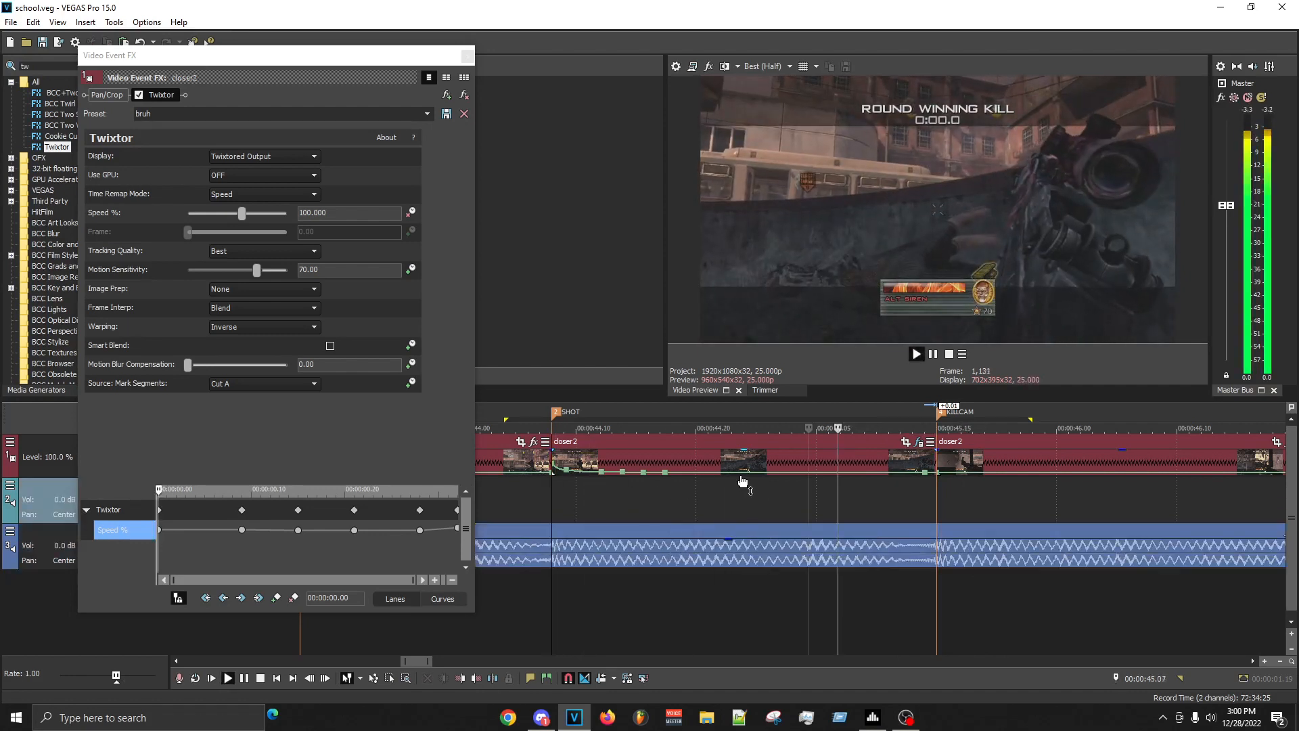
key(space)
key(space)
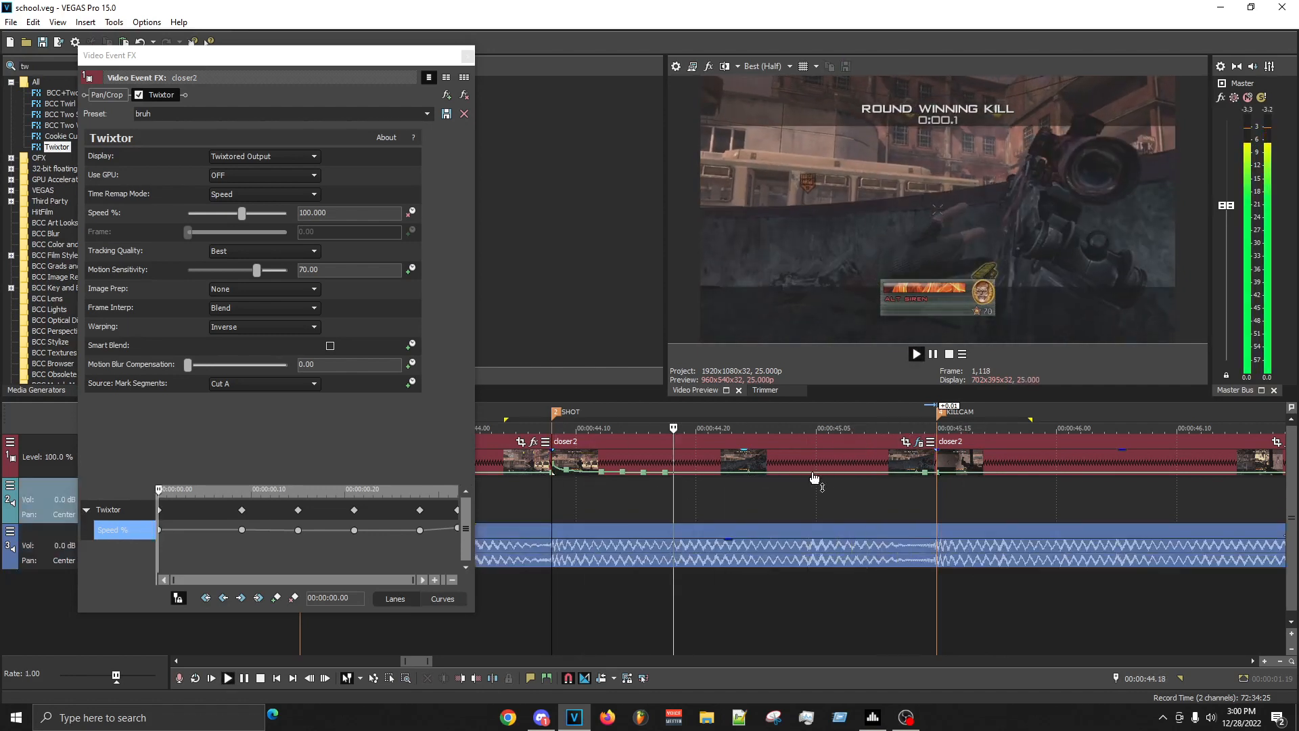
scroll(817, 479, down, 5)
key(space)
click(463, 55)
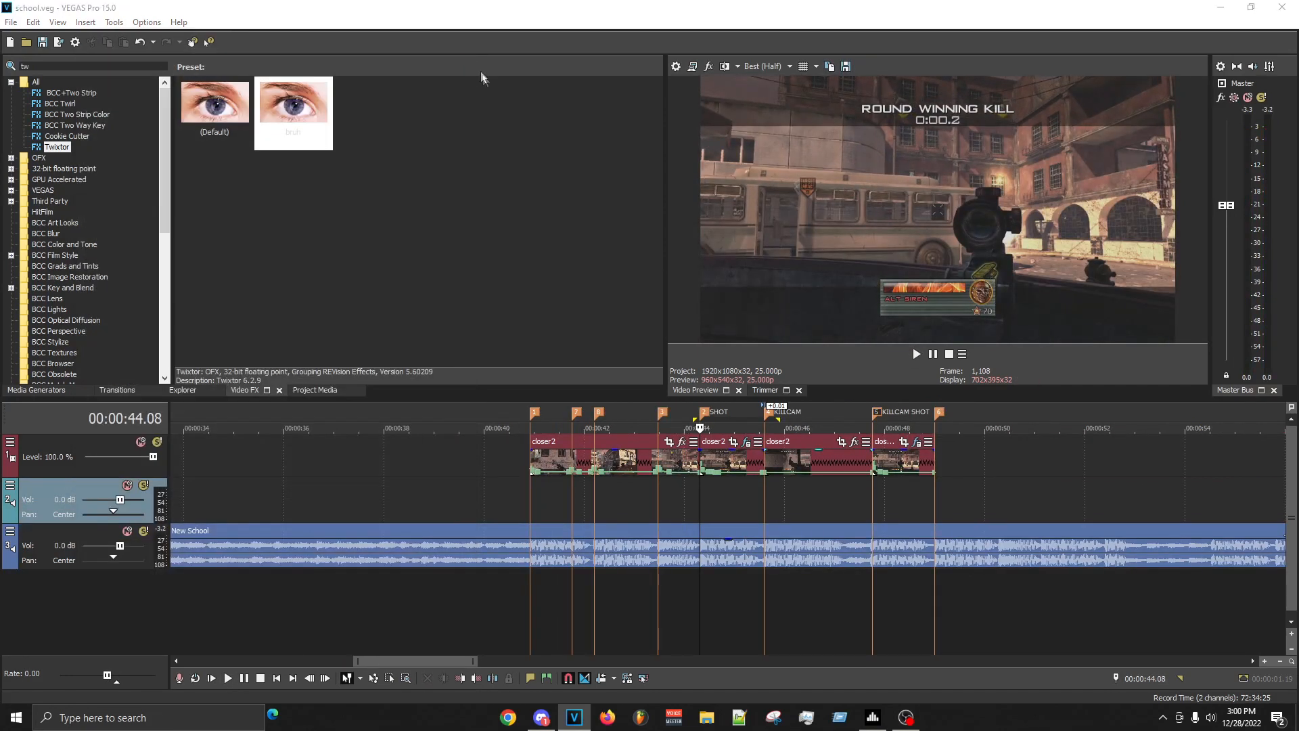
- Mark the range around all the closer2 clips, starting at 00:00:40.09, and play the whole synced sequence
drag(968, 478, 501, 450)
click(502, 451)
key(space)
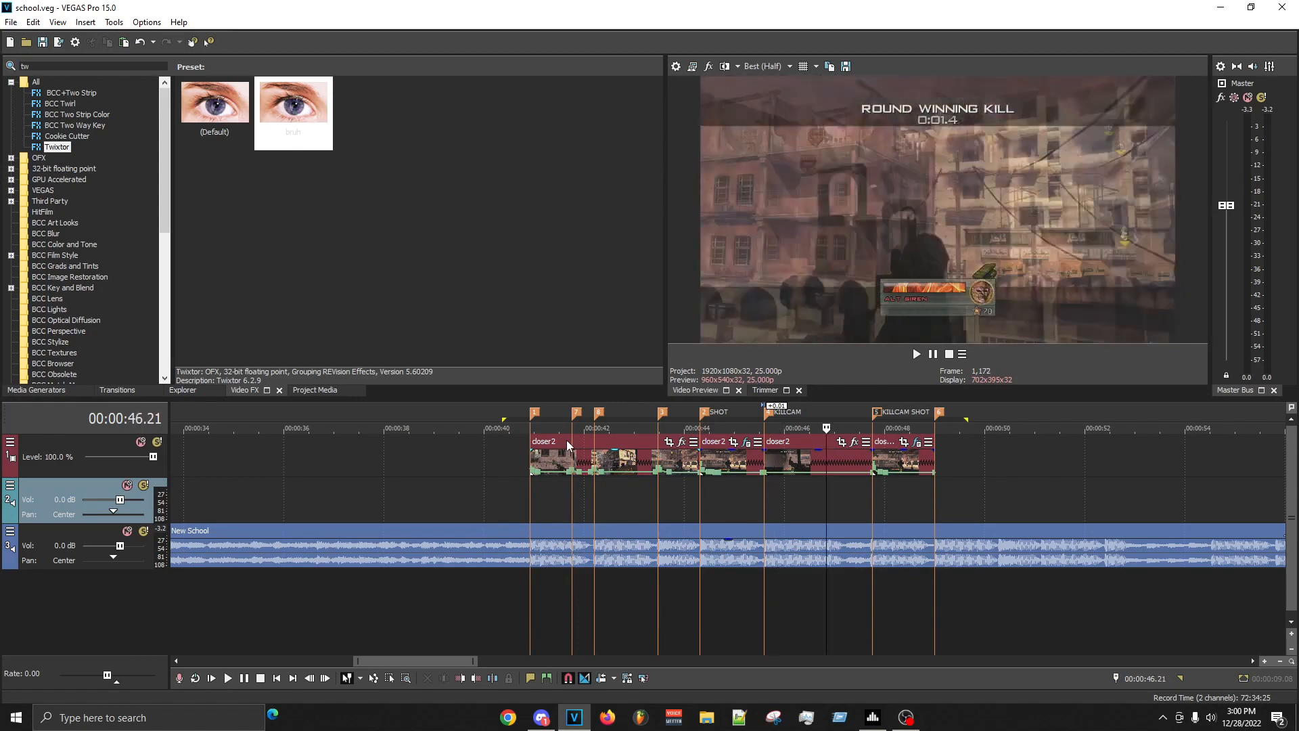
key(space)
key(space)
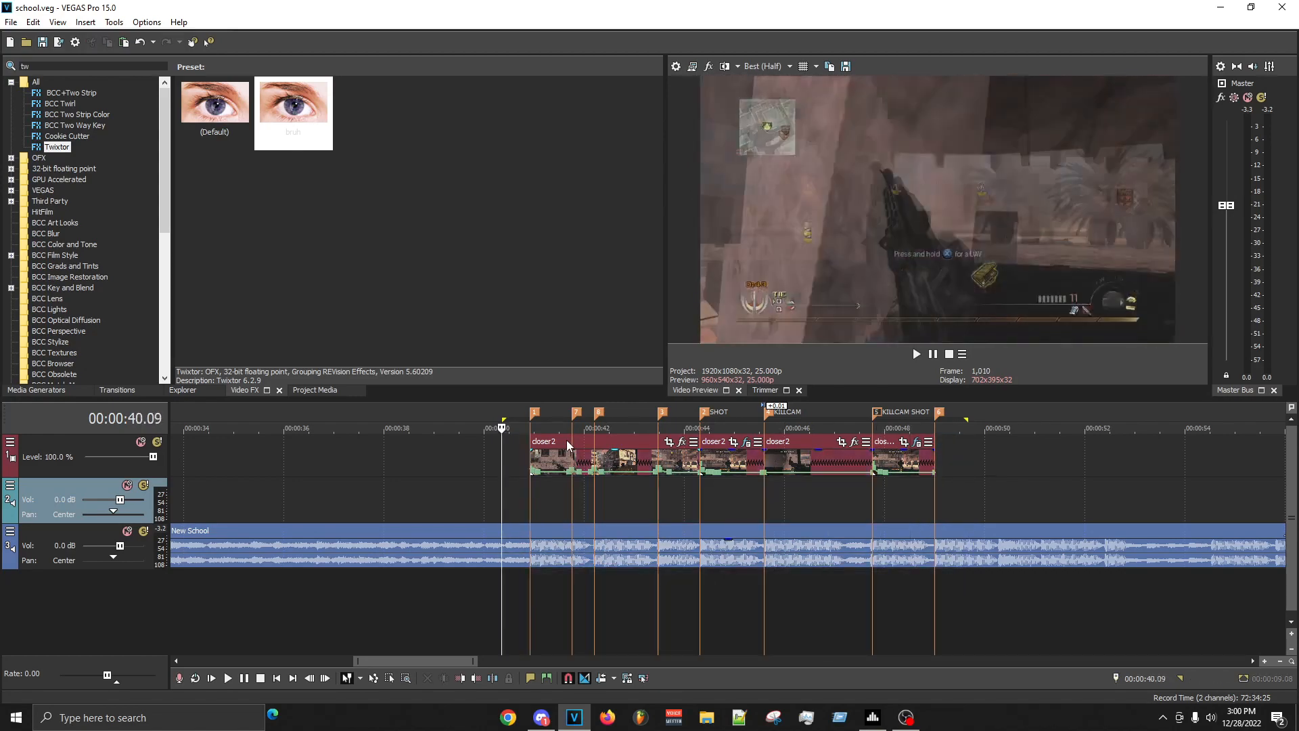
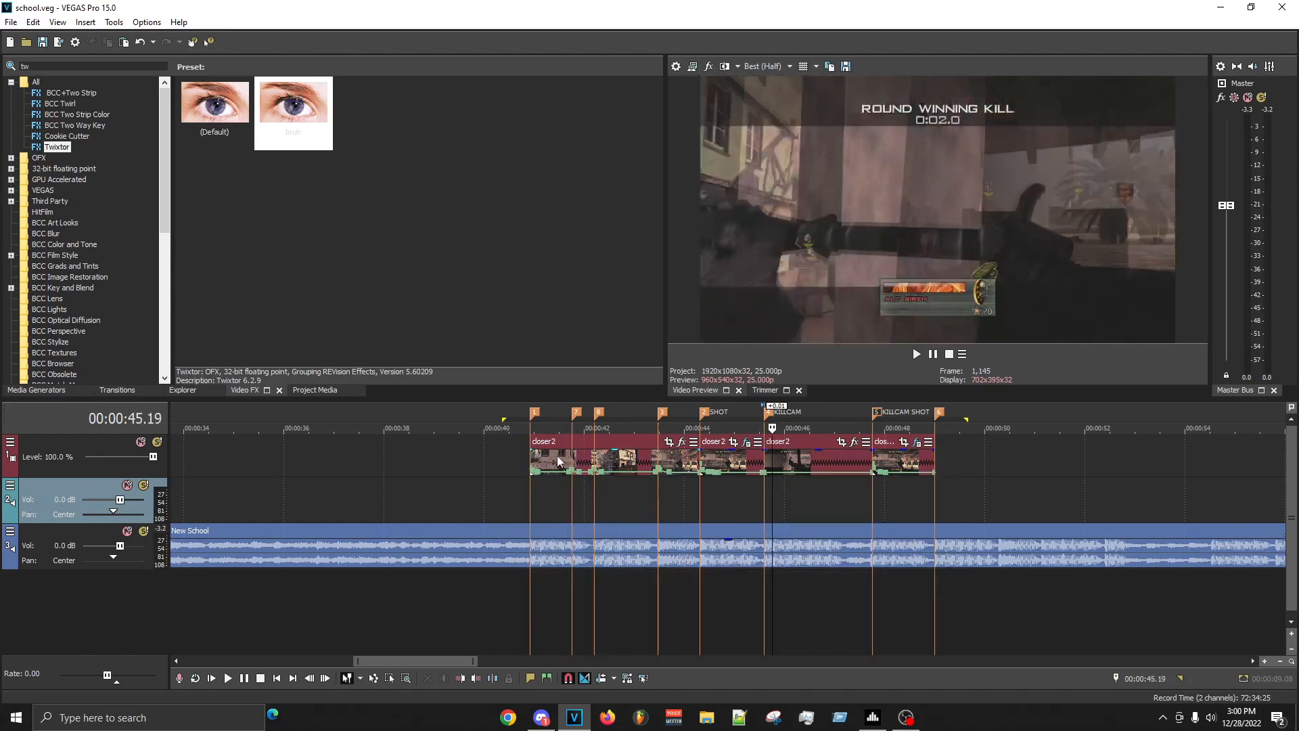
- Play the synced closer2 sequence from 00:00:40.09 and again from about 00:00:43.03, following the clips through the KILLCAM section
key(space)
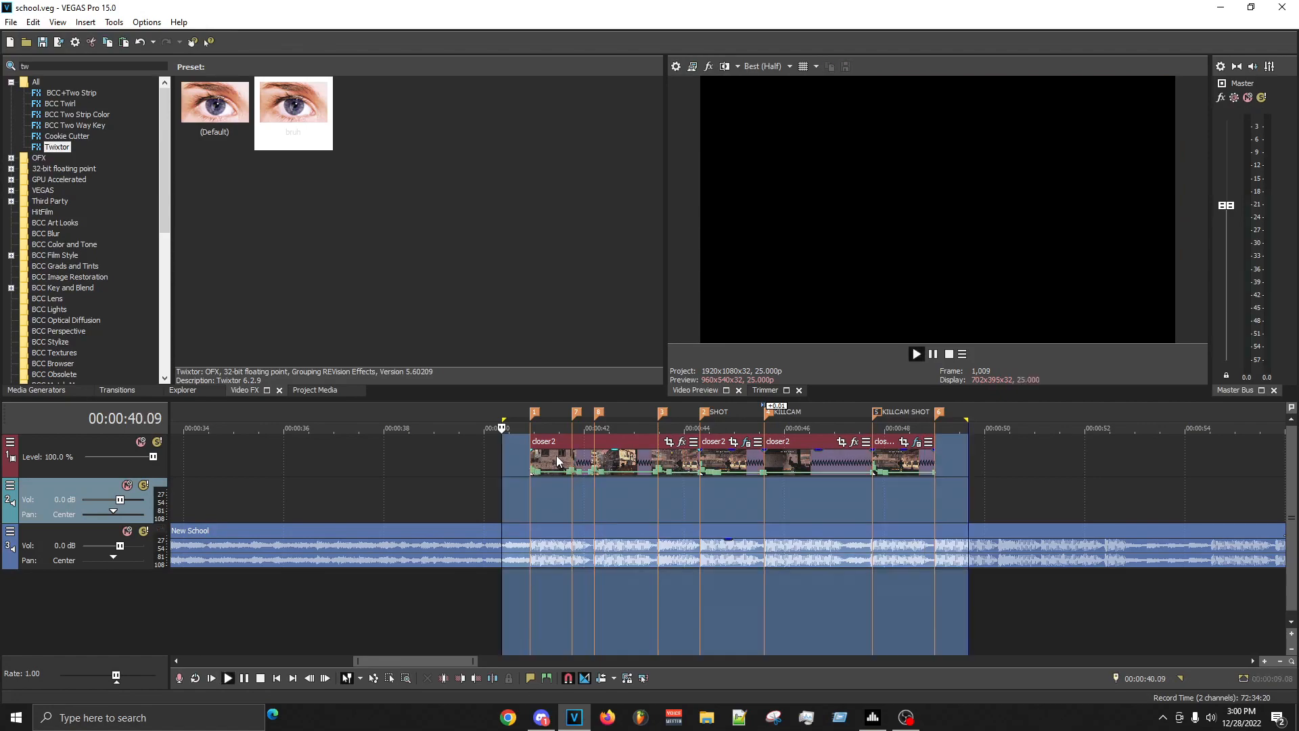
click(640, 506)
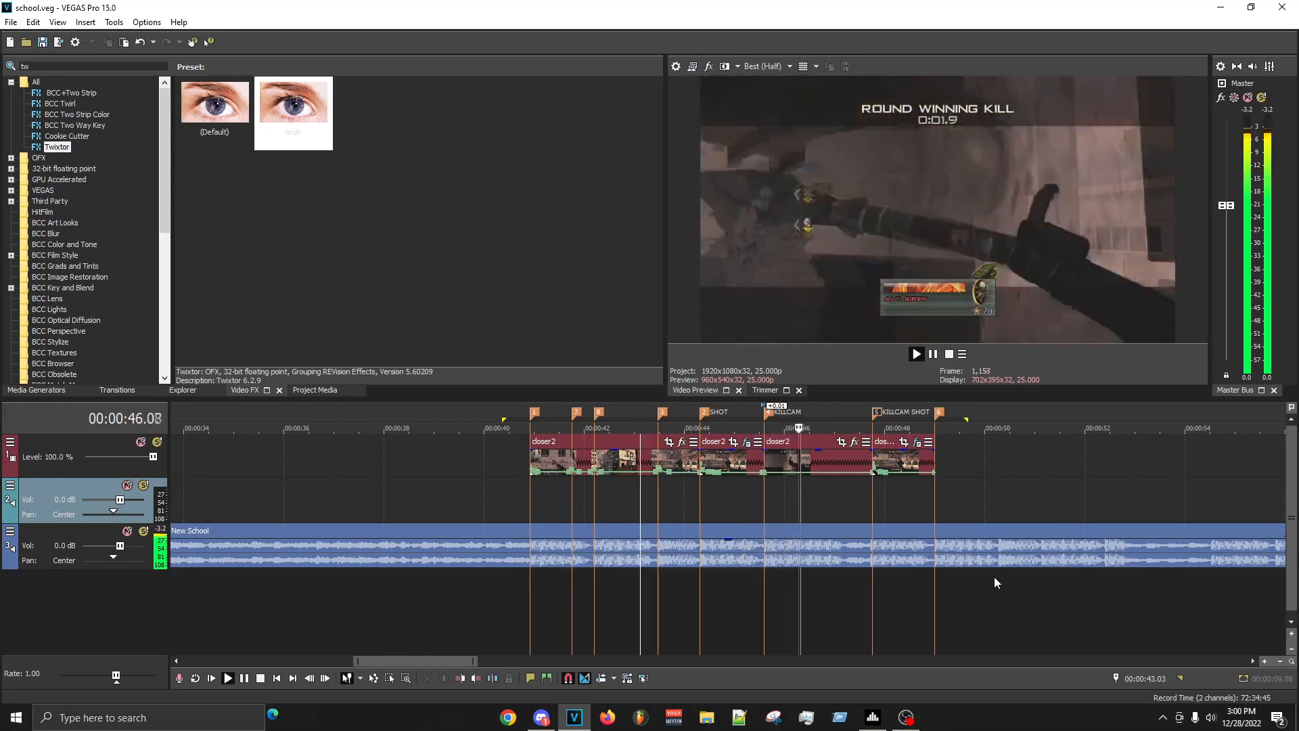
scroll(977, 516, up, 5)
scroll(984, 512, down, 5)
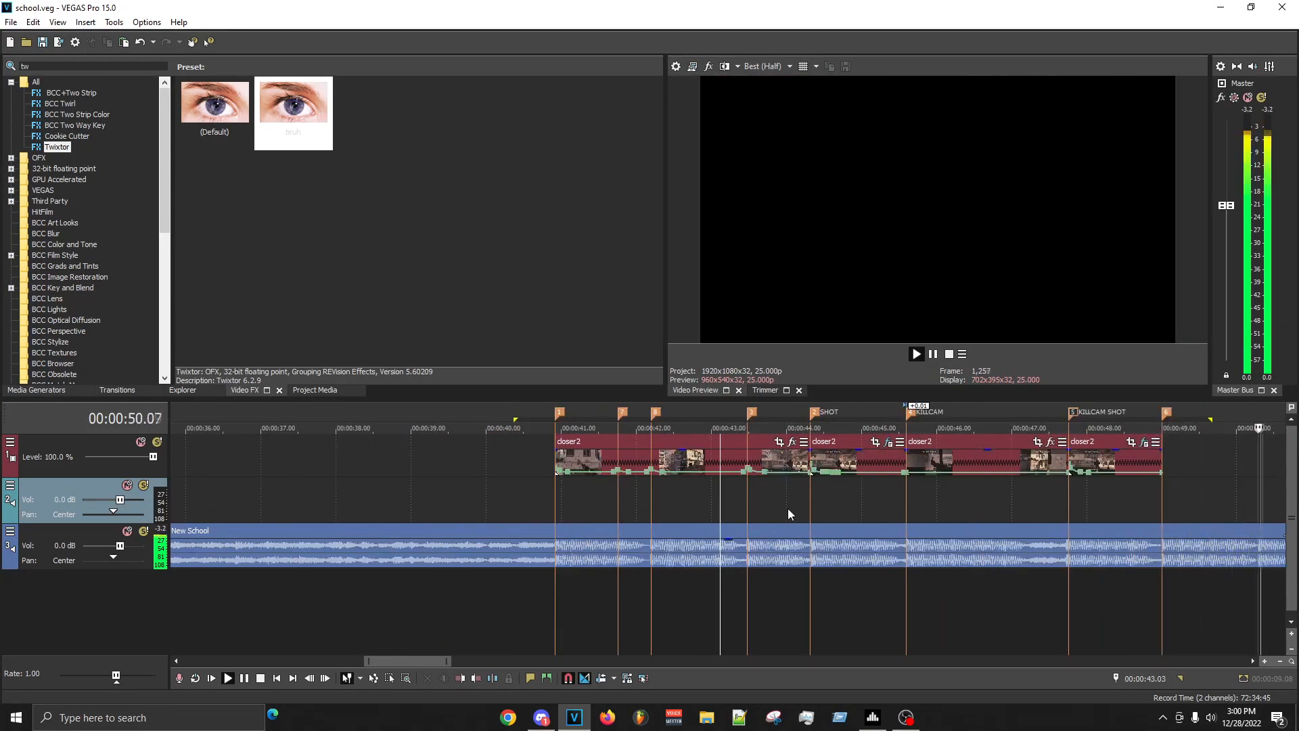
key(space)
key(space)
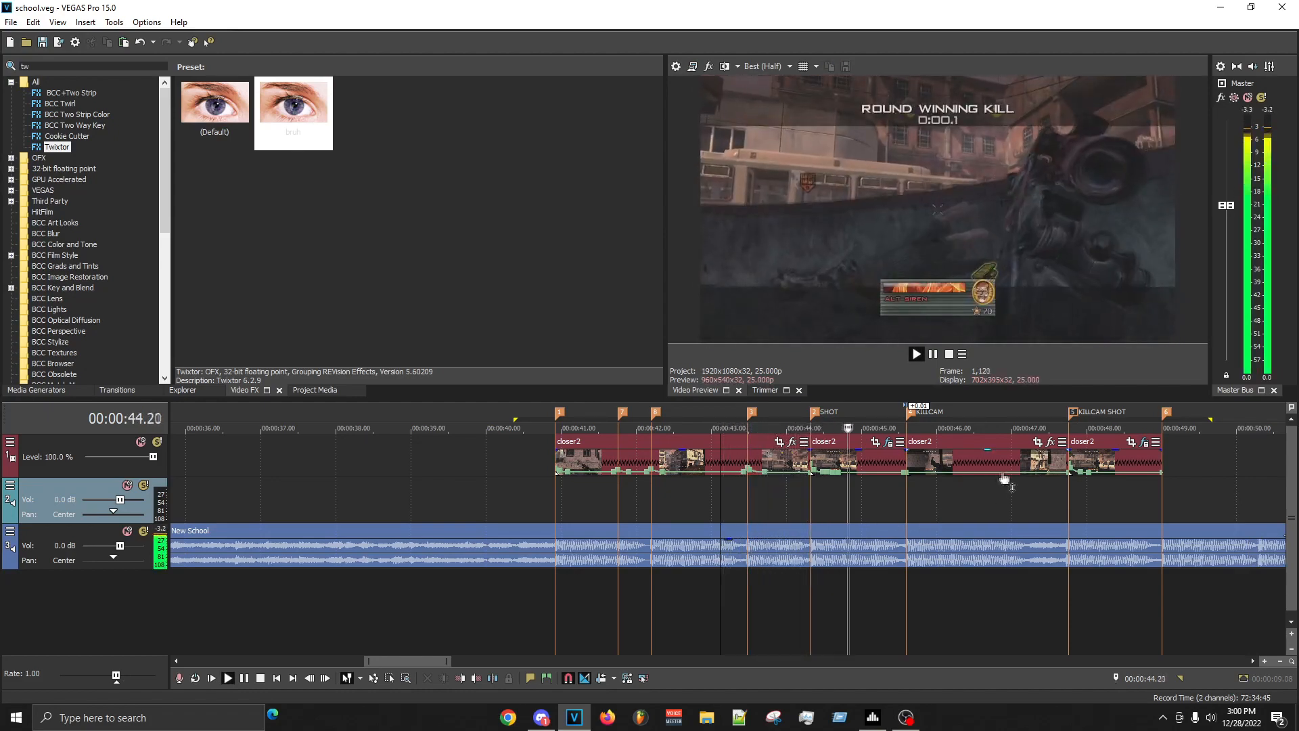
scroll(1013, 468, up, 4)
scroll(1012, 479, down, 3)
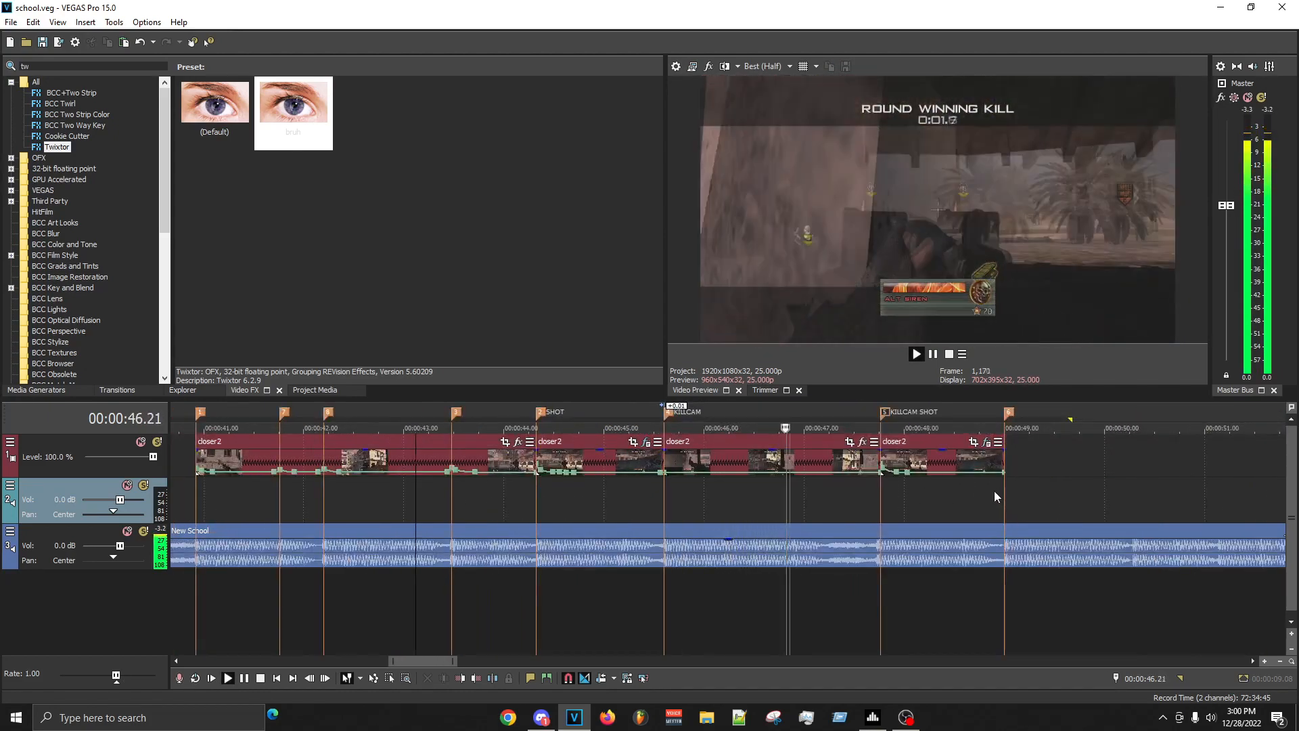
- Replay the start of the KILLCAM clip and place a beat marker at 00:00:46.05
click(681, 502)
scroll(873, 502, up, 4)
key(space)
key(space)
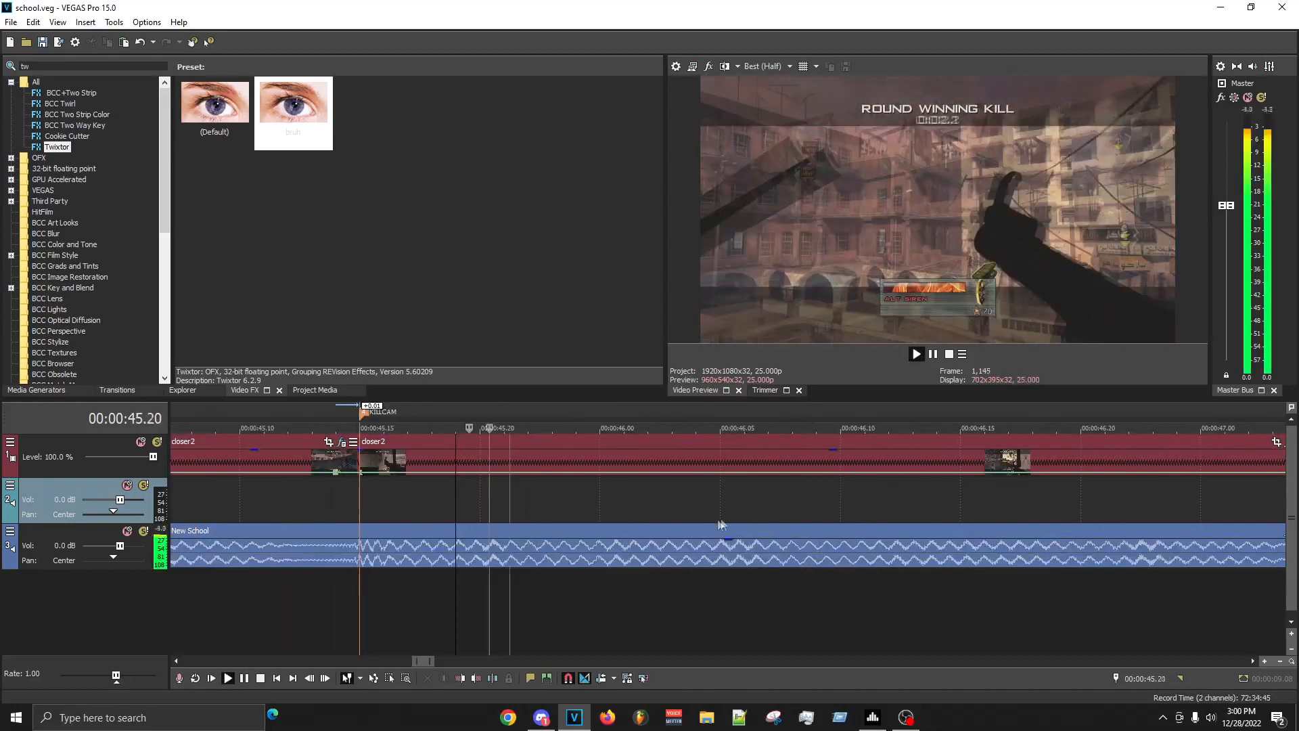
key(space)
click(723, 518)
key(m)
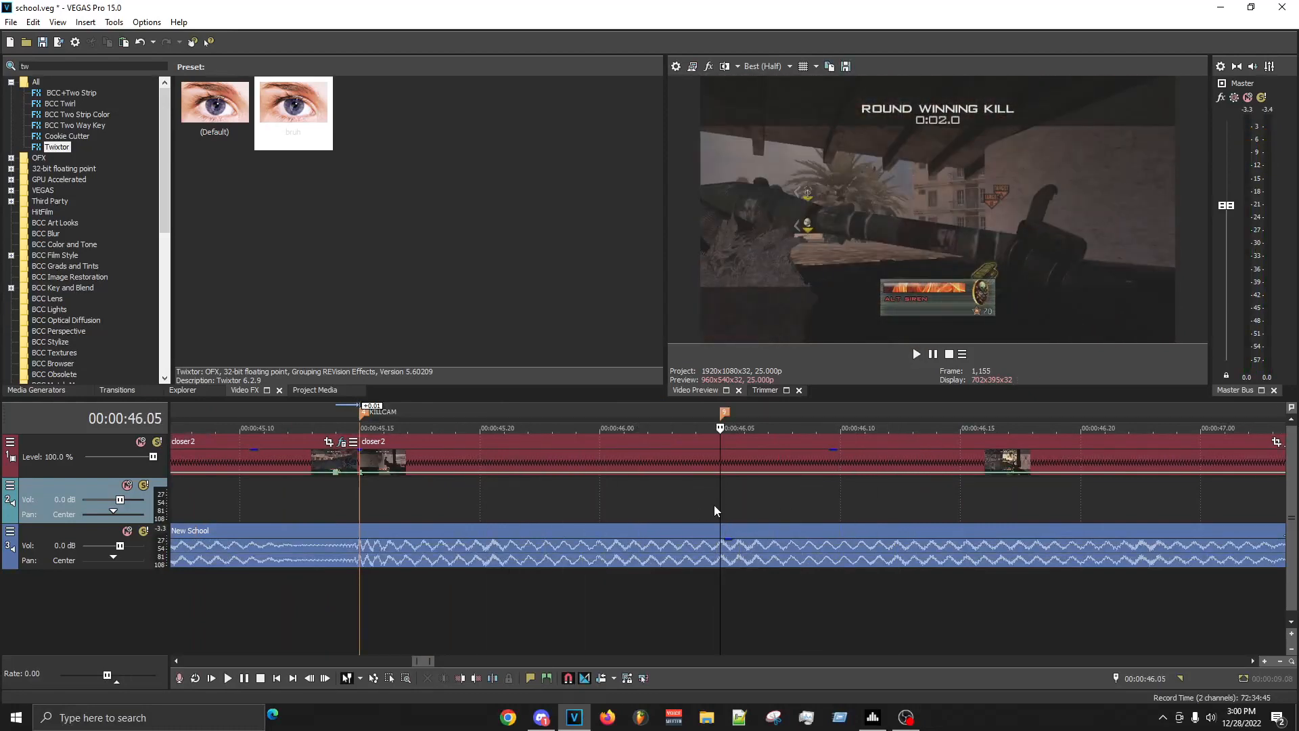
- Play on through the KILLCAM clip and place another beat marker at about 00:00:46.17
key(space)
scroll(812, 501, down, 2)
click(804, 517)
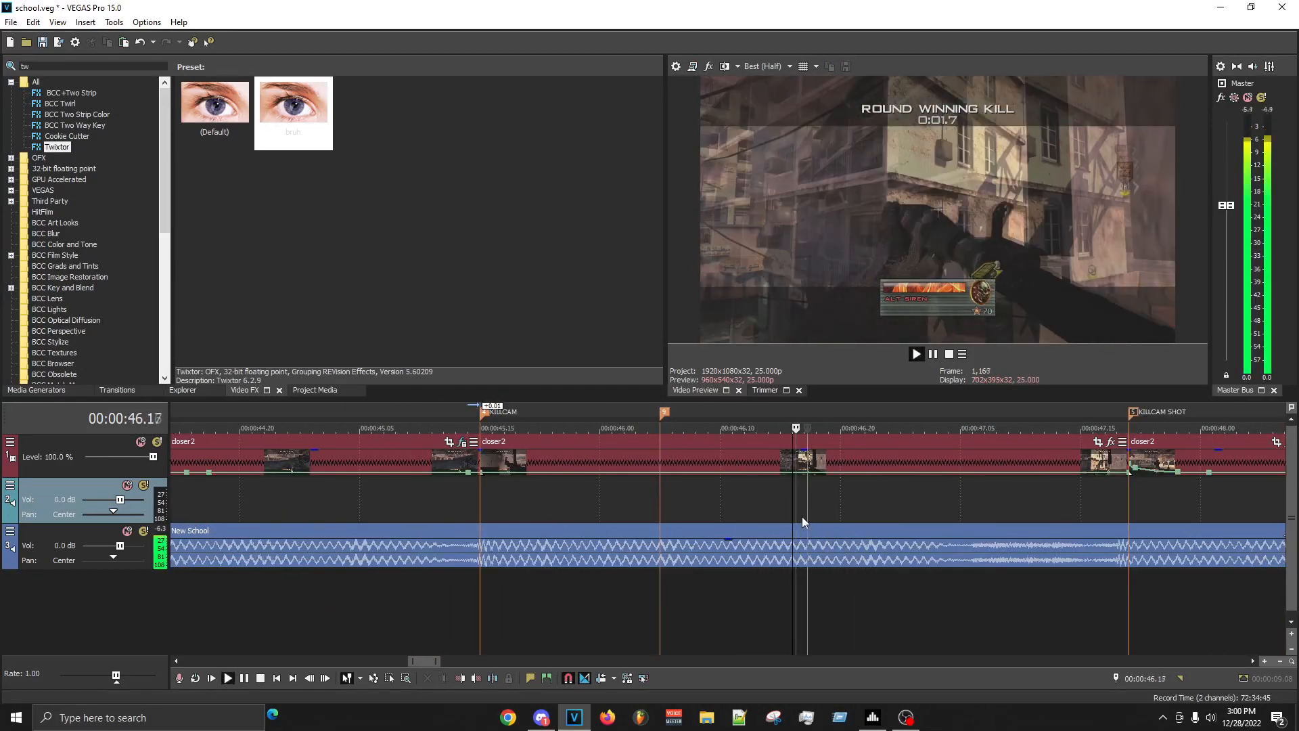
key(space)
key(m)
key(Return)
scroll(815, 510, down, 3)
key(Right)
scroll(894, 497, down, 1)
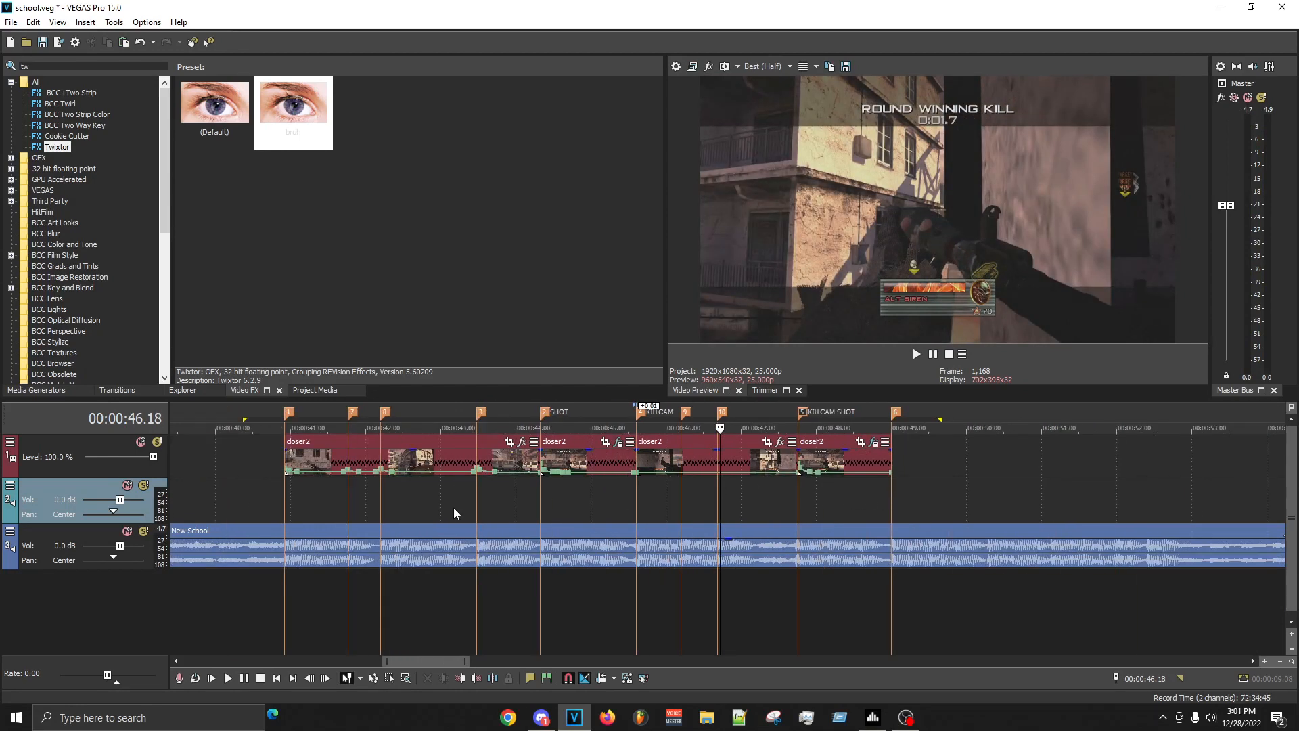
- Check the start and end of the closer2 sequence and the KILLCAM beats, playing from the KILLCAM marker at 00:00:45.15
click(283, 514)
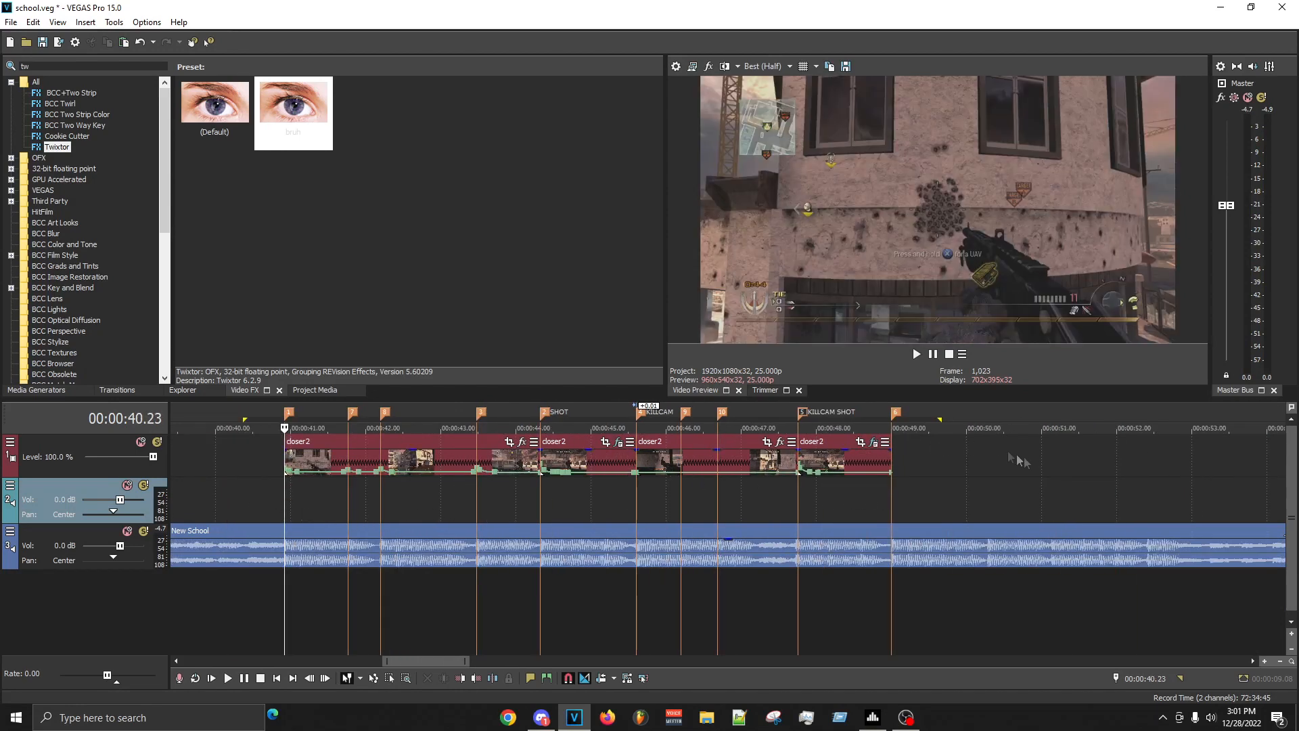
click(905, 504)
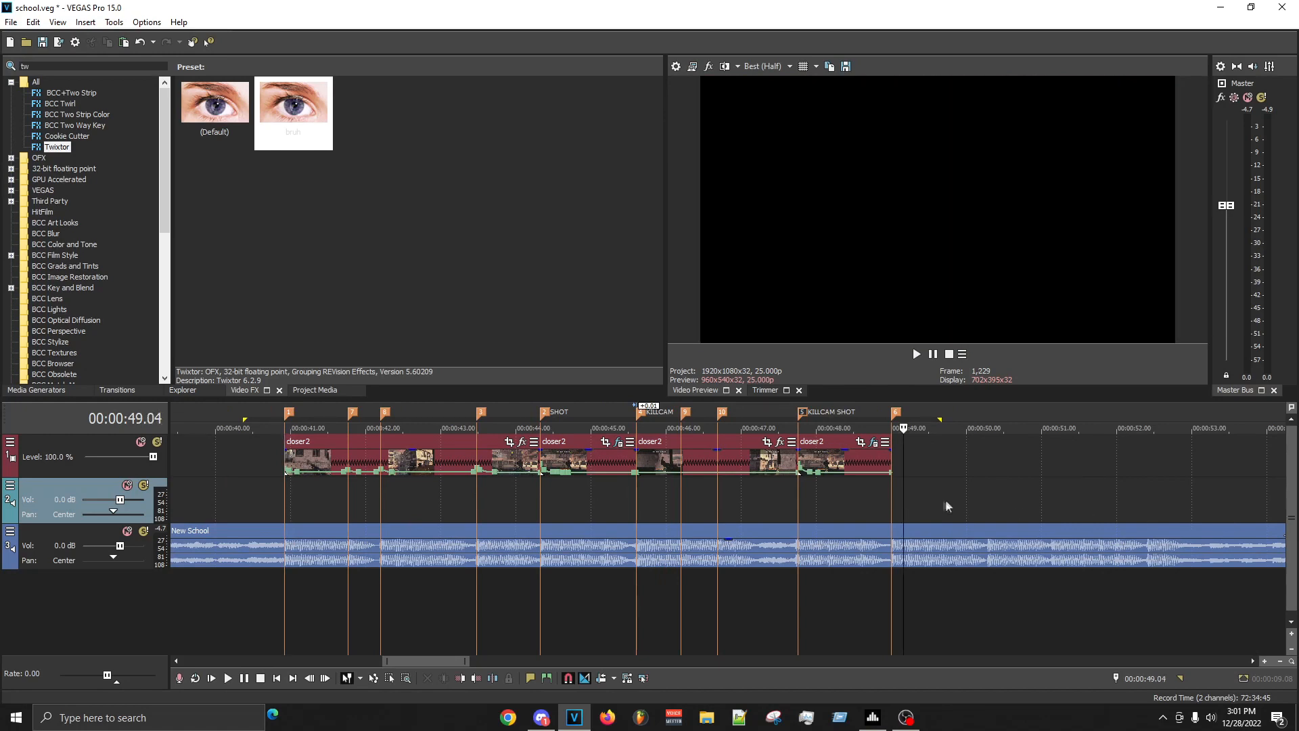
click(628, 523)
scroll(979, 559, up, 4)
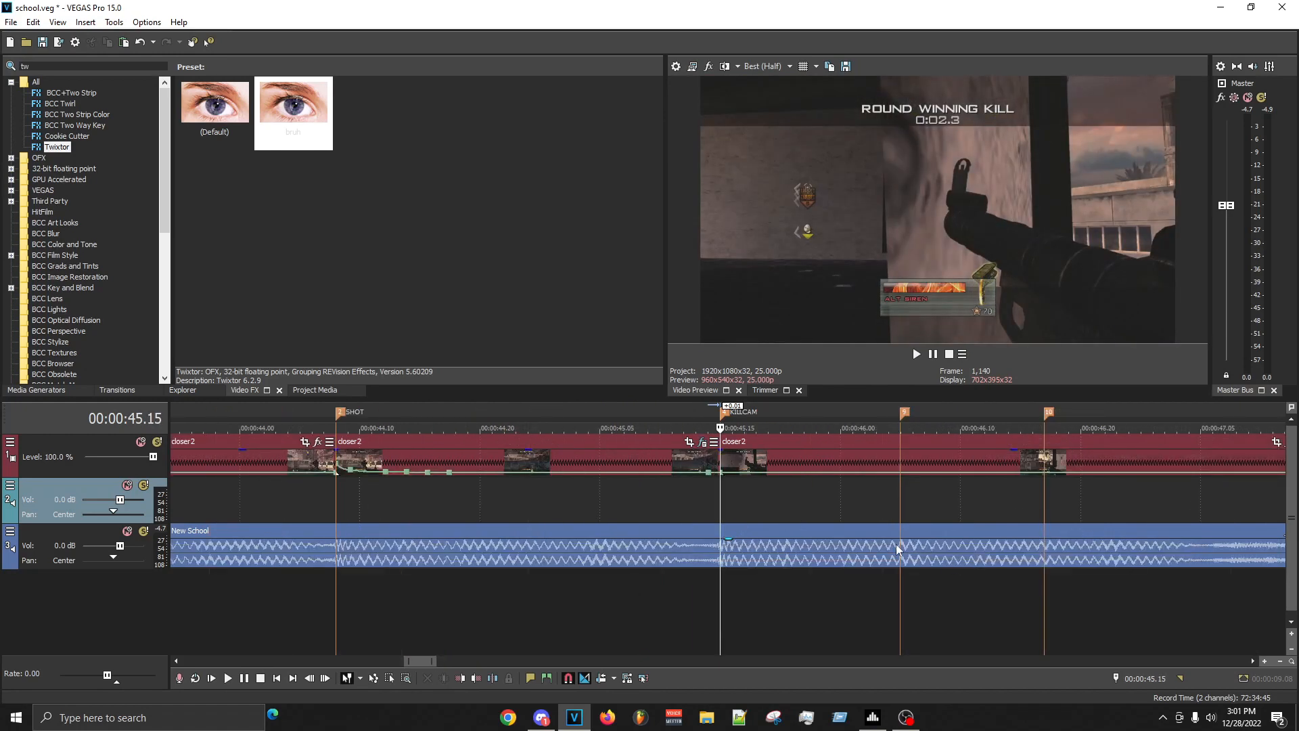
scroll(897, 546, down, 1)
click(840, 556)
click(938, 552)
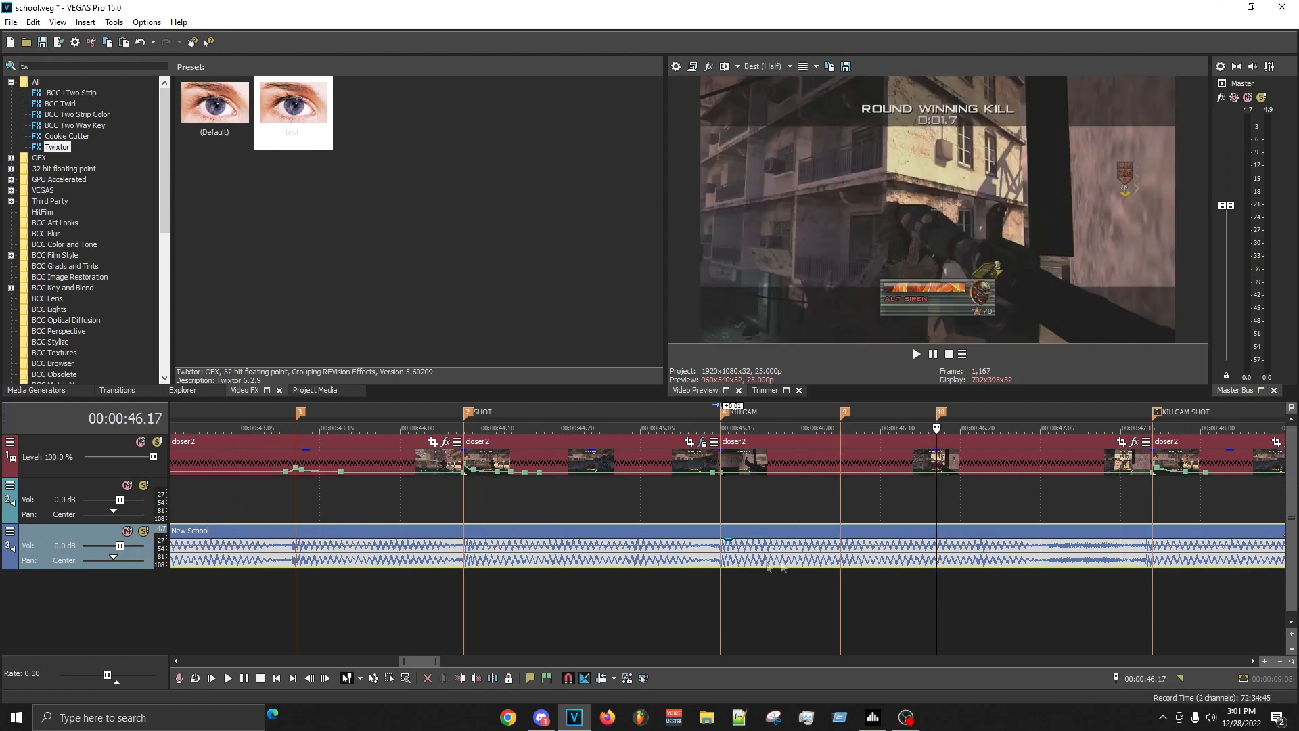
click(719, 495)
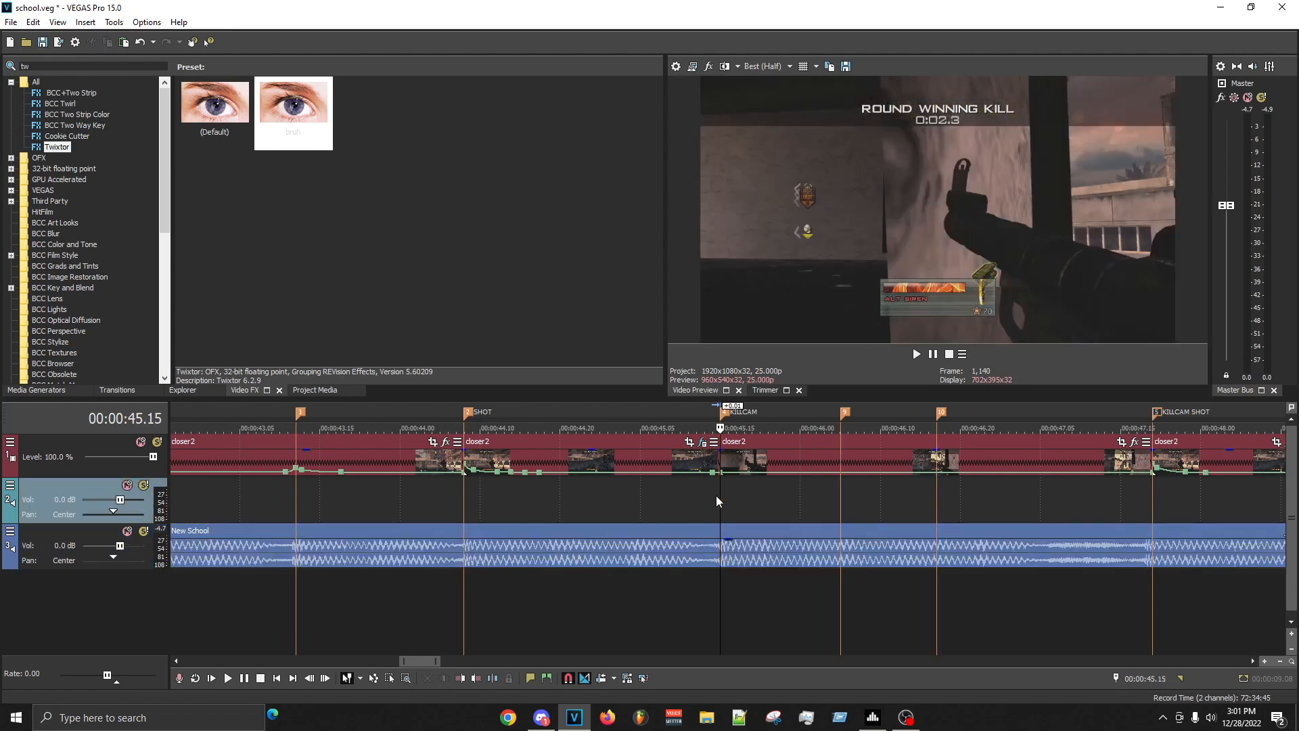
key(space)
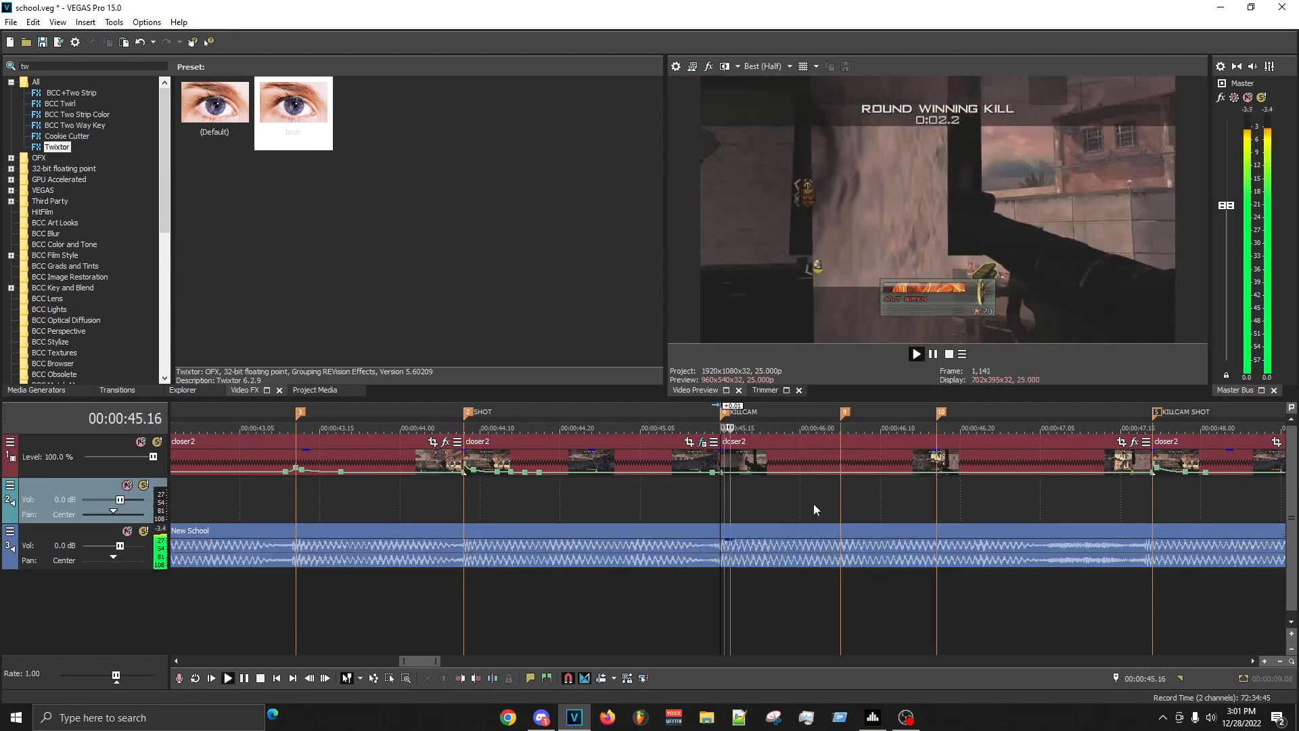
scroll(595, 483, up, 2)
key(space)
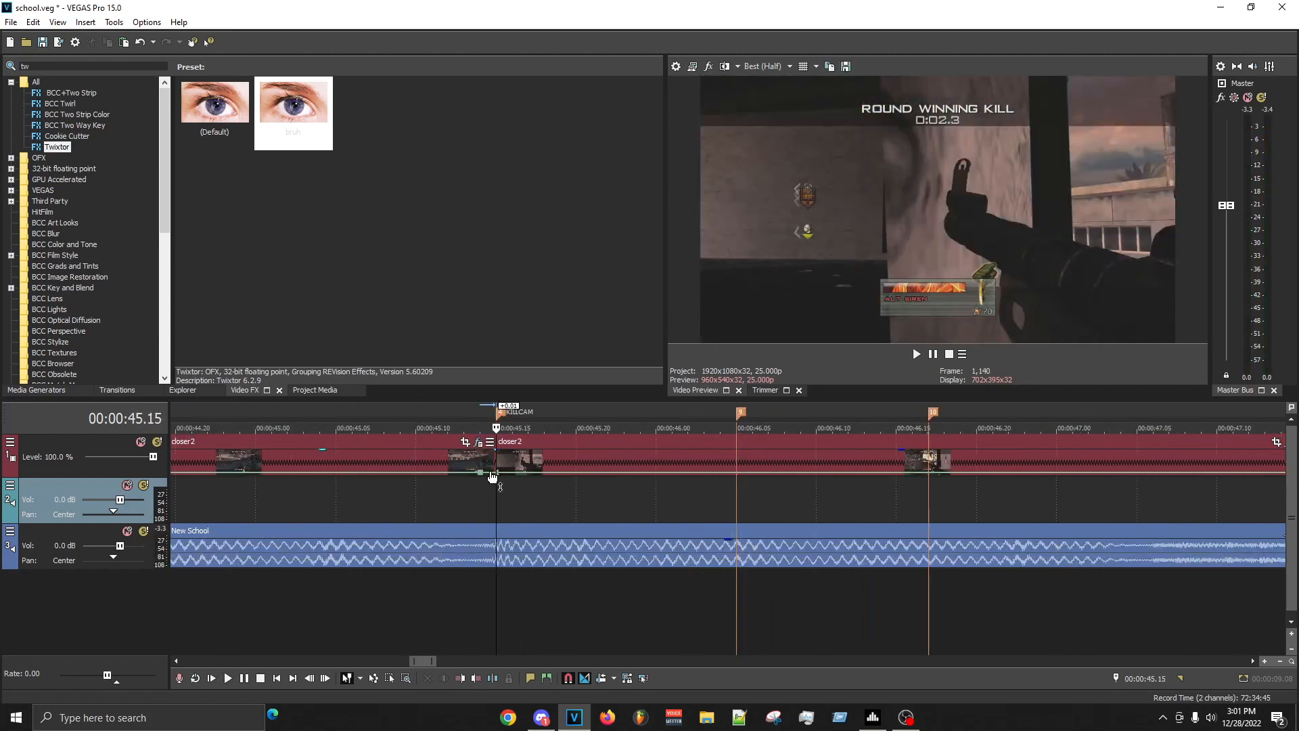
- Adjust the velocity envelope points at the start and end of the KILLCAM clip
right_click(497, 472)
click(580, 212)
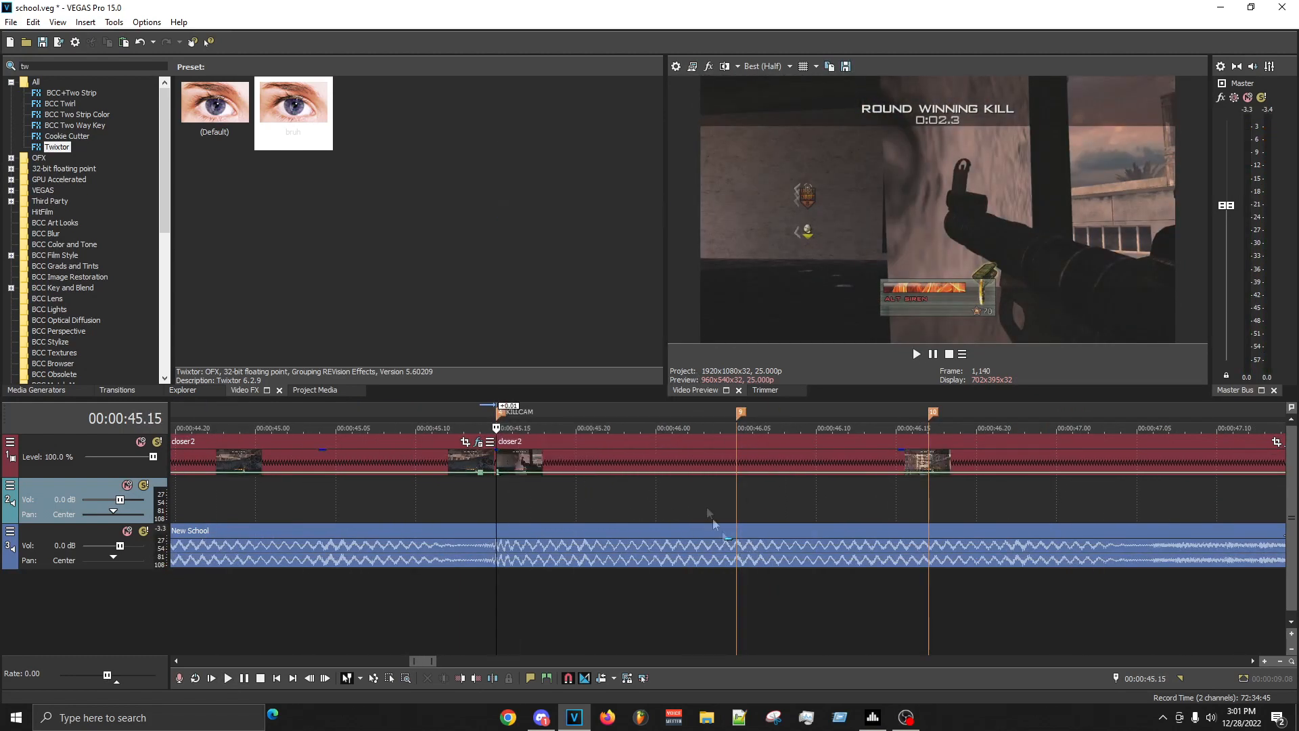
click(708, 491)
scroll(946, 550, down, 2)
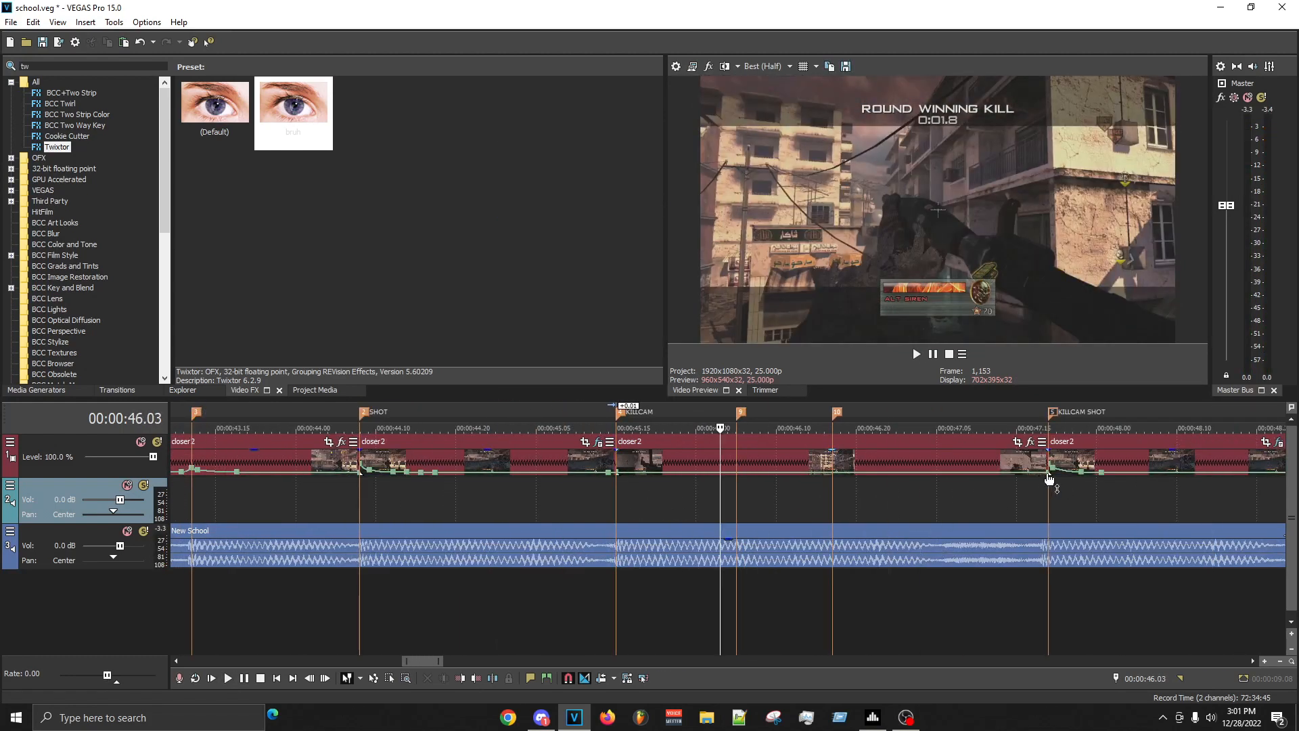
right_click(1049, 479)
click(1068, 319)
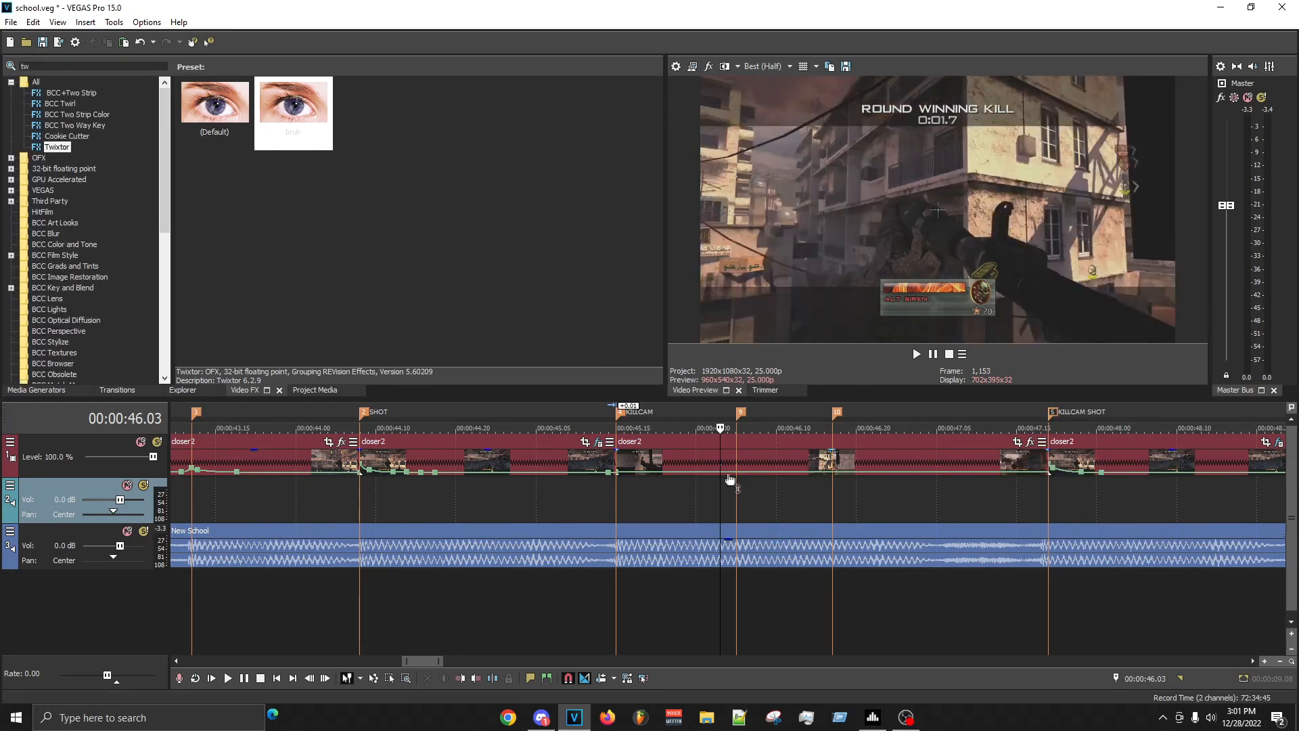
- Add velocity points at about 00:00:46.04 and 00:00:46.09 on the KILLCAM clip, and raise the envelope at the 00:00:46.05 marker
double_click(730, 472)
click(761, 477)
scroll(749, 491, up, 2)
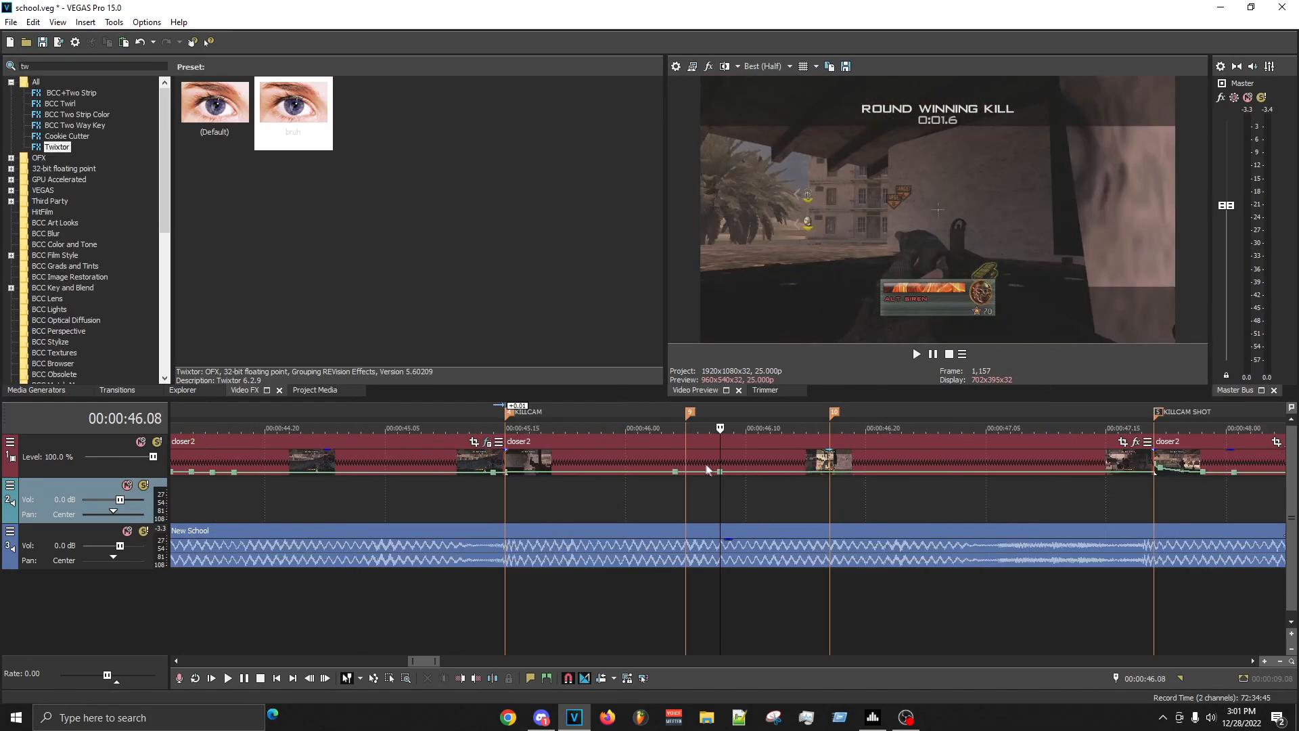
drag(686, 471, 687, 469)
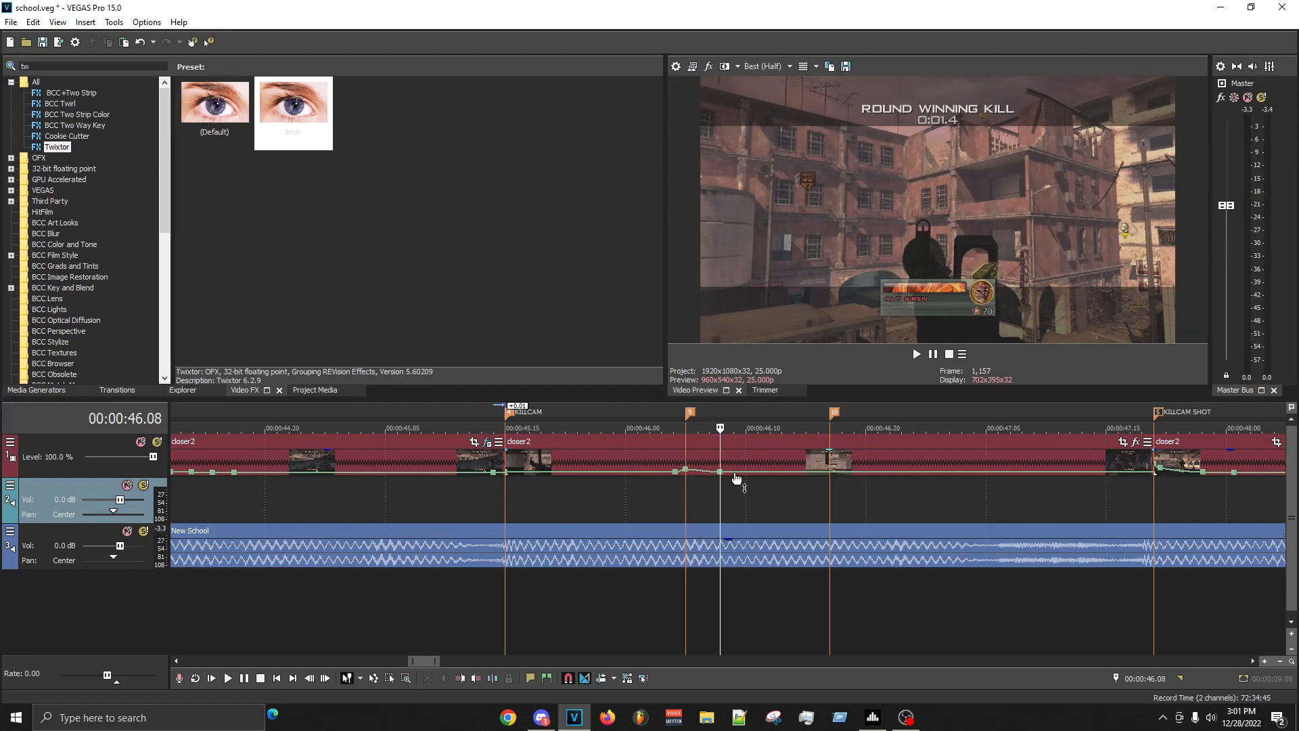
double_click(734, 473)
right_click(721, 472)
click(754, 315)
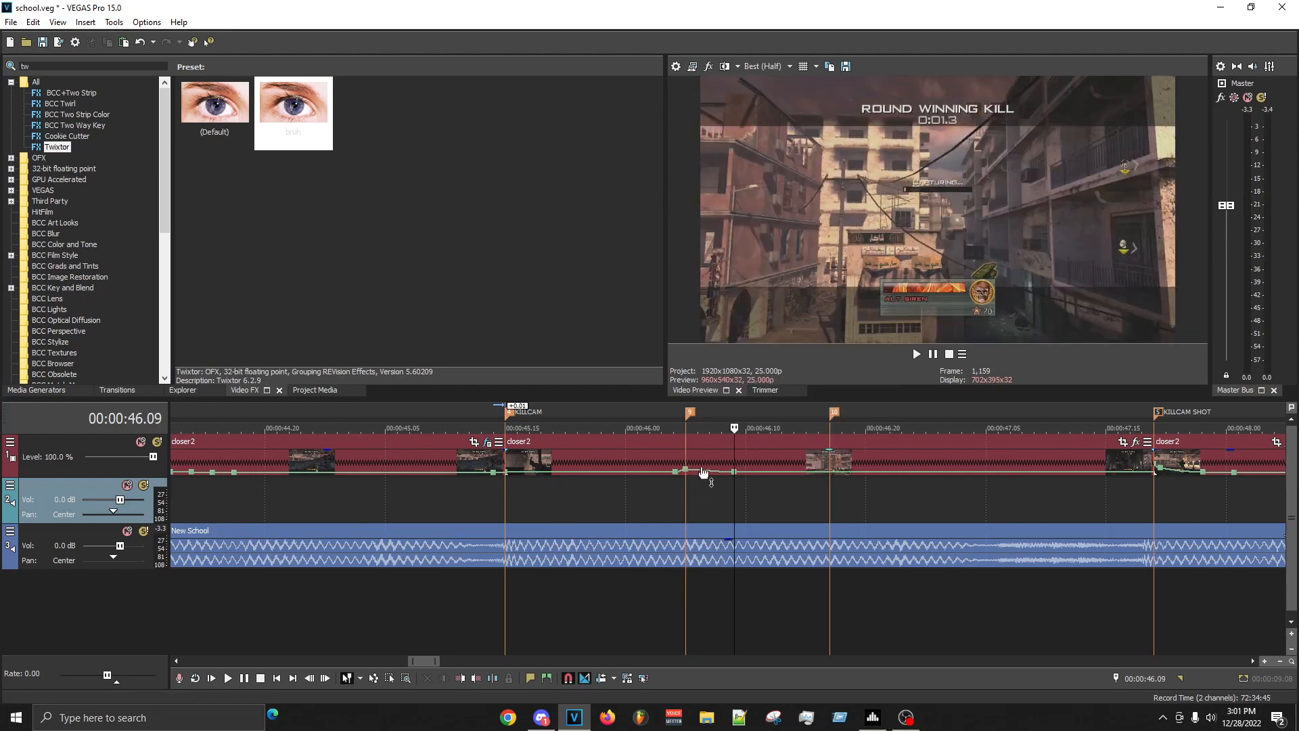
- Add velocity points just before the 00:00:46.17 marker and at about 00:00:46.22, and raise the envelope at that marker
right_click(813, 474)
click(859, 294)
click(890, 494)
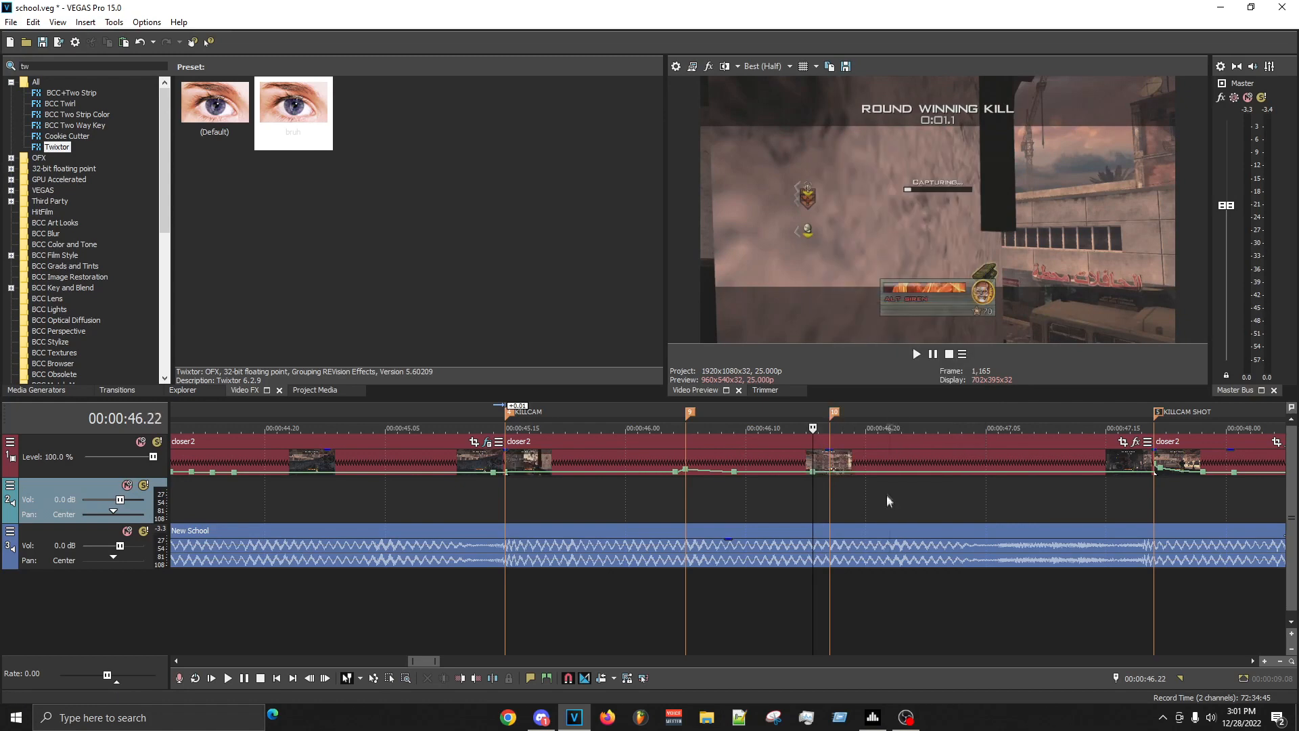
right_click(813, 476)
click(870, 290)
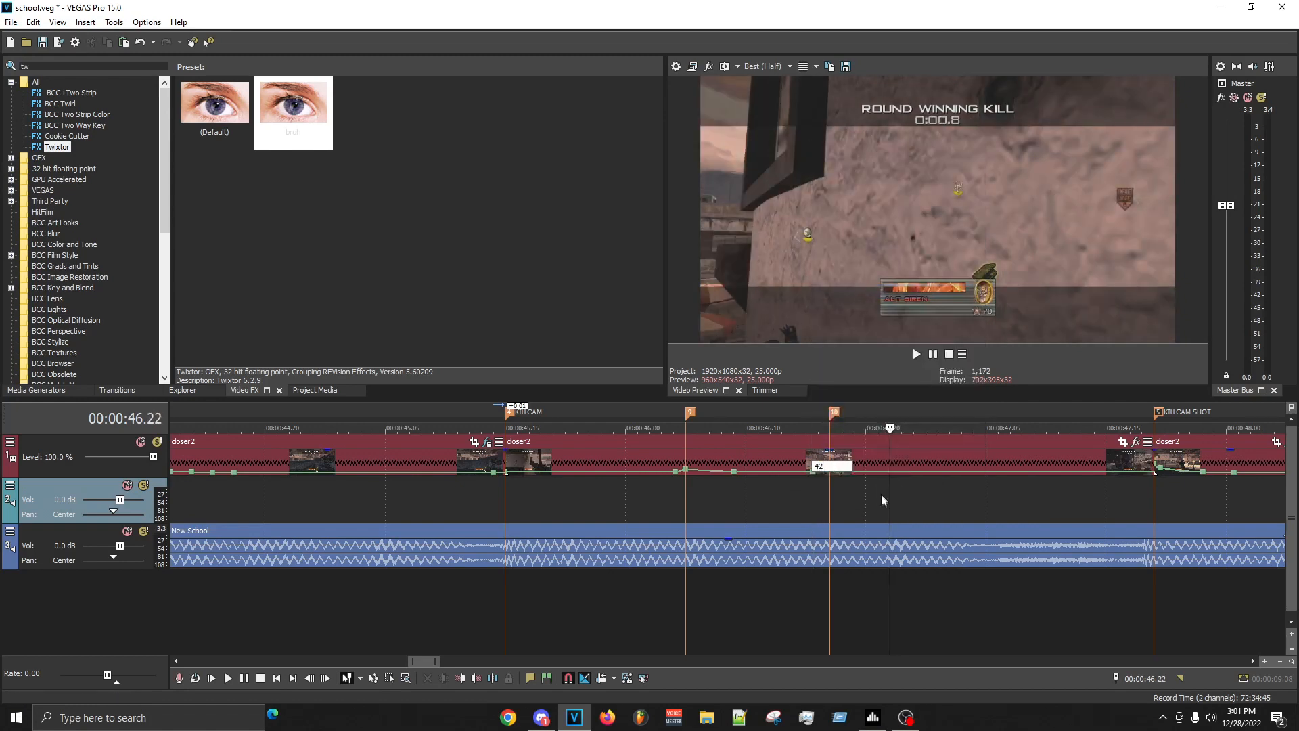
click(879, 481)
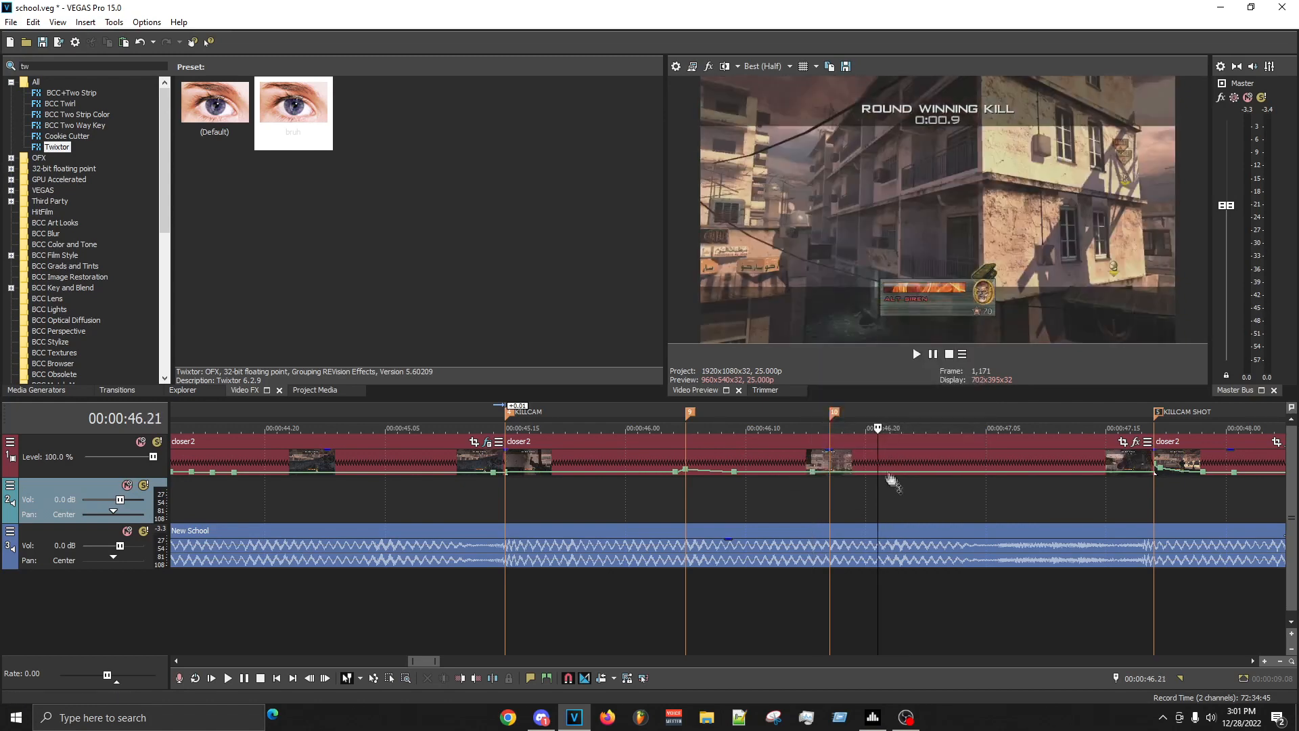
drag(837, 471, 832, 469)
right_click(843, 475)
click(814, 507)
- Mark the range from 00:00:45.21 to 00:00:47.21 and play the KILLCAM clip's velocity changes
drag(580, 498, 1177, 486)
key(space)
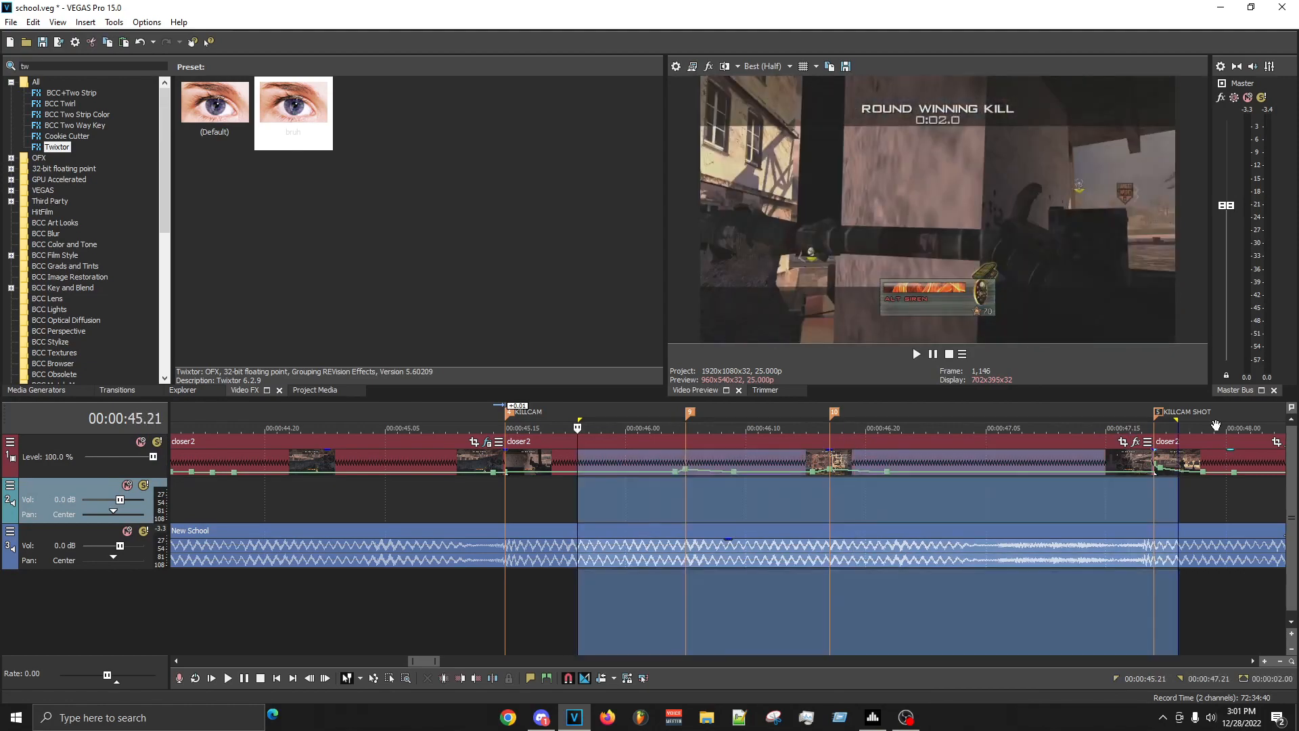
click(839, 512)
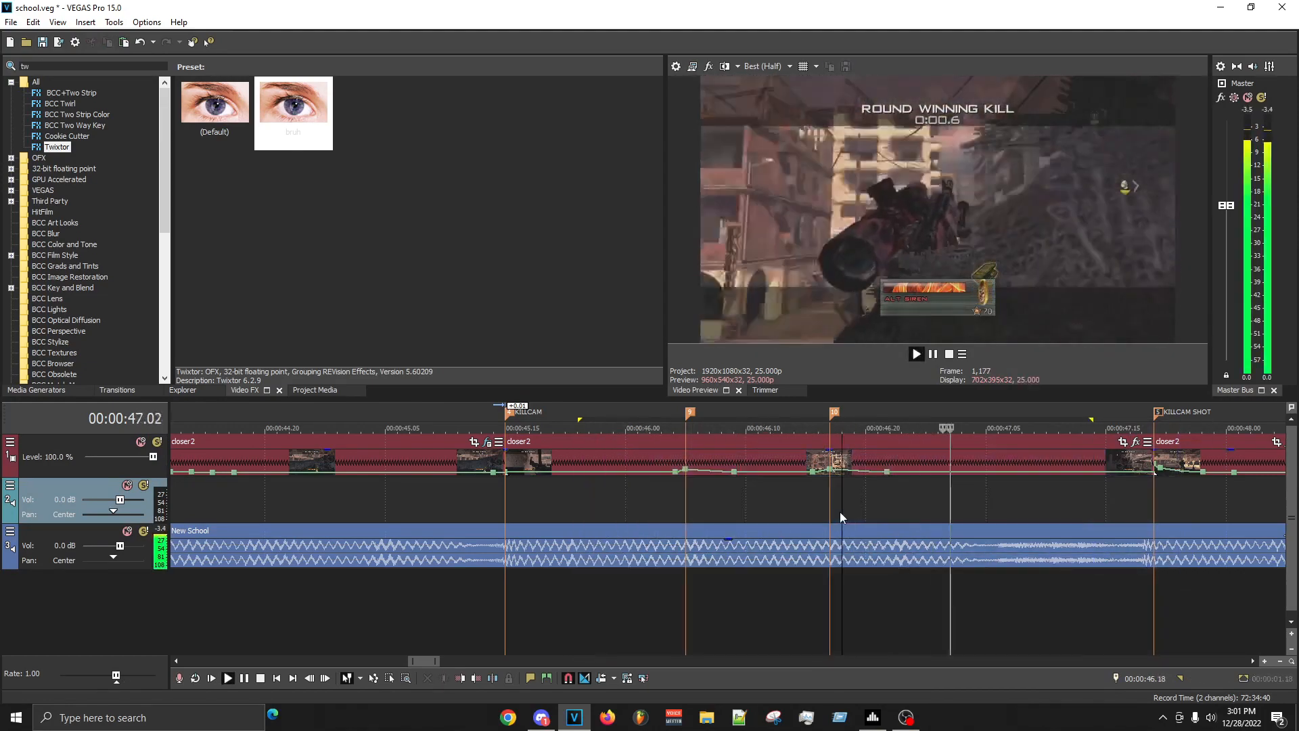
- Mark the range from 00:00:45.06 to 00:00:49.00 and replay the KILLCAM and KILLCAM SHOT clips to check their sync
scroll(583, 468, down, 3)
drag(574, 473, 950, 483)
key(space)
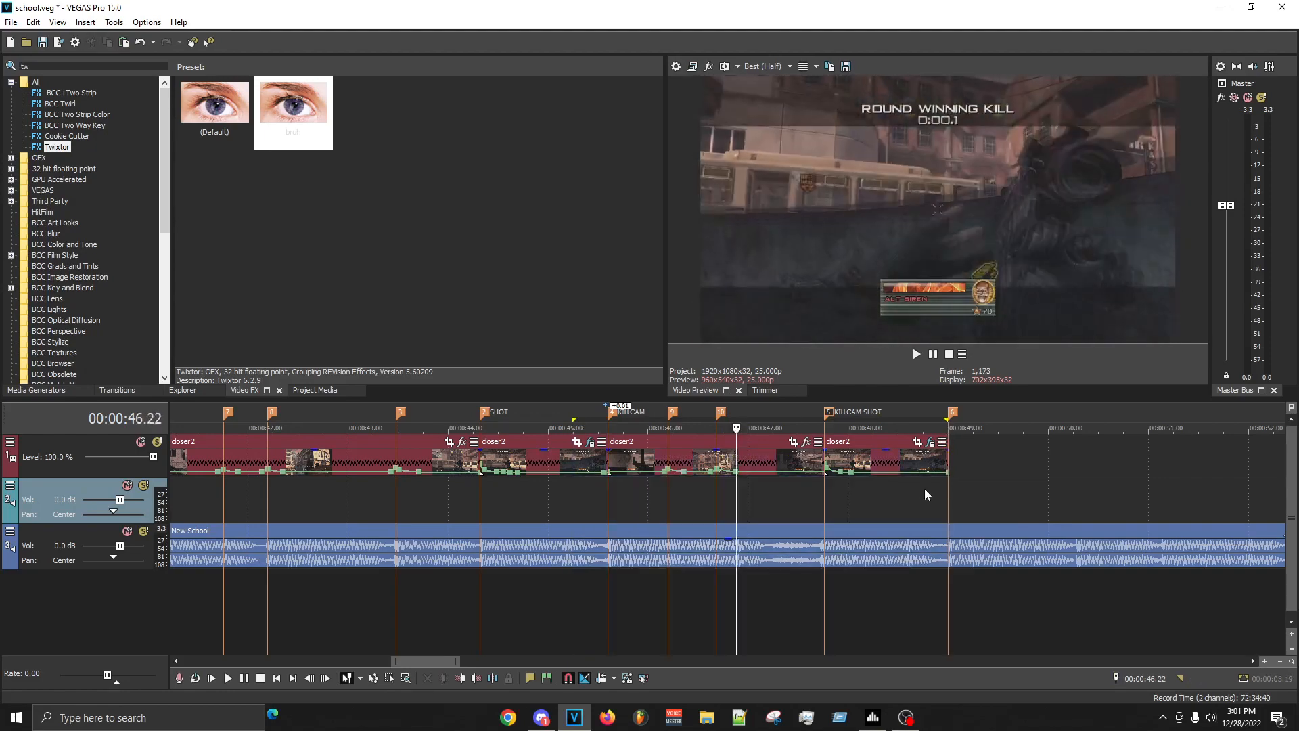
key(space)
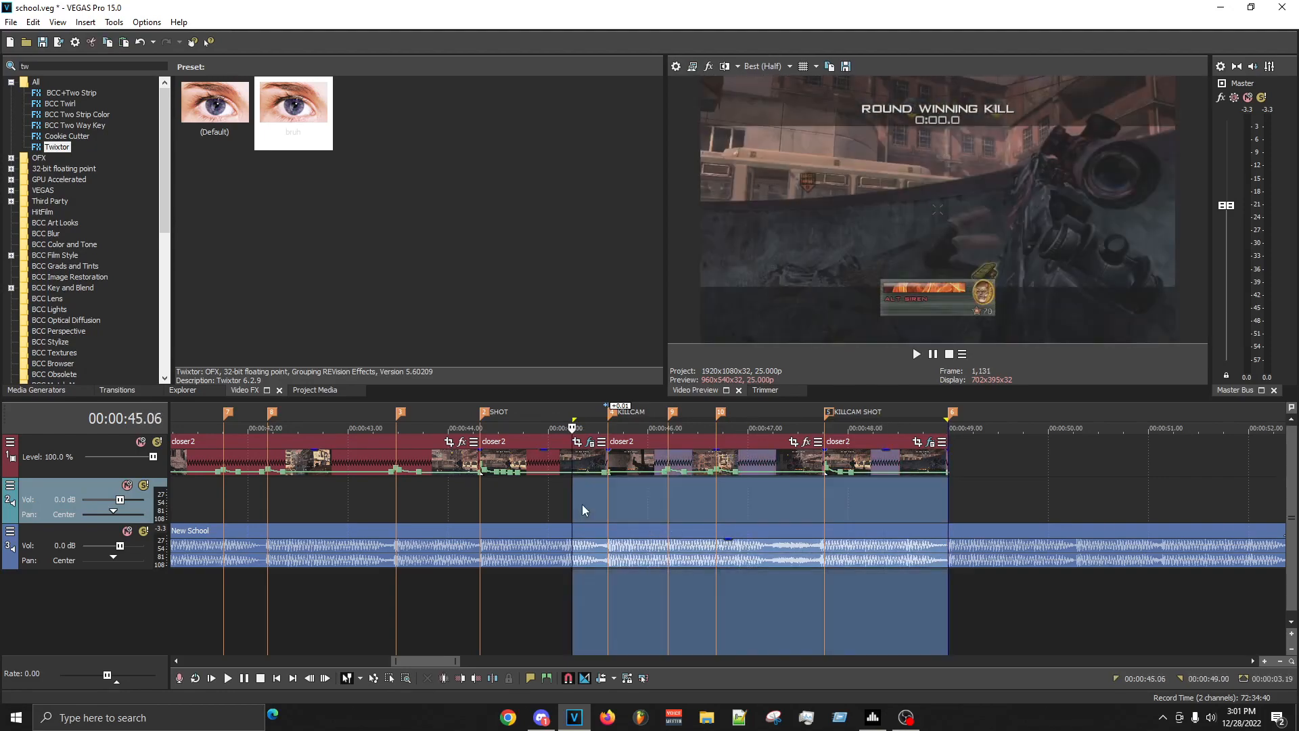
key(space)
click(582, 505)
scroll(1000, 574, up, 4)
scroll(1000, 574, down, 4)
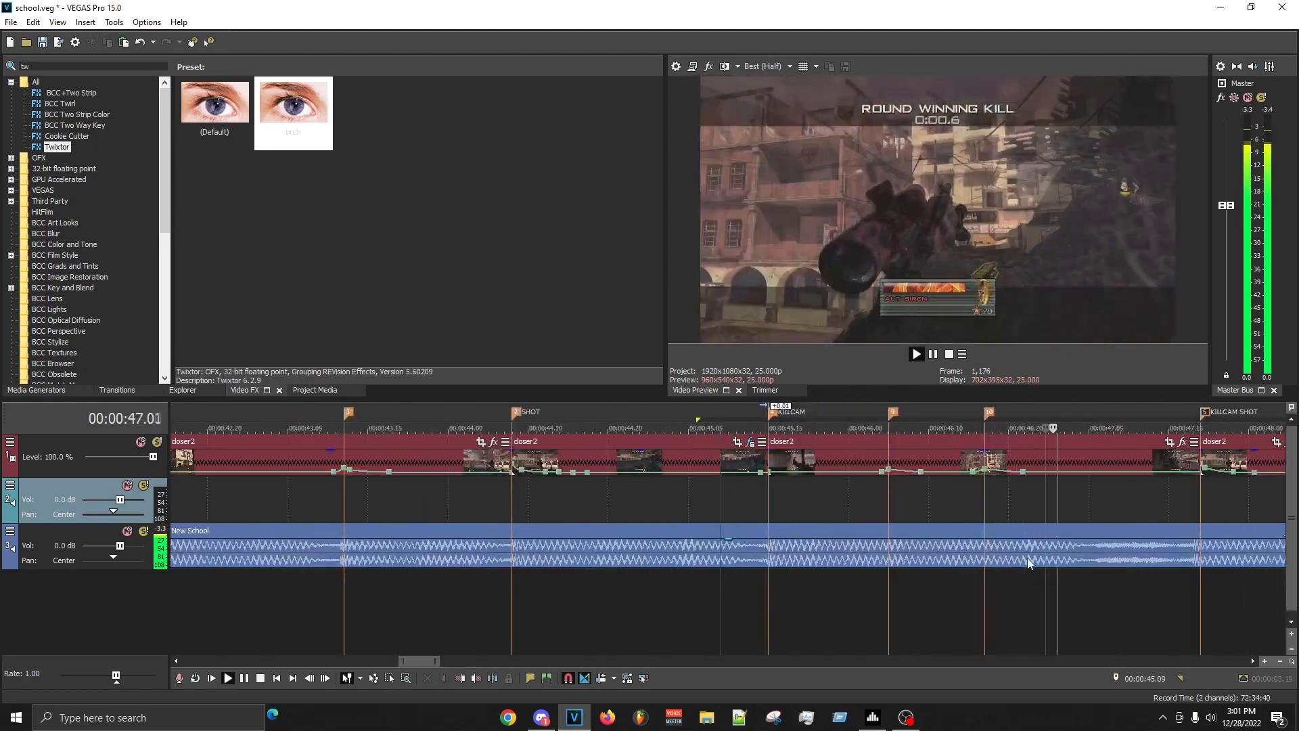
scroll(1028, 558, down, 1)
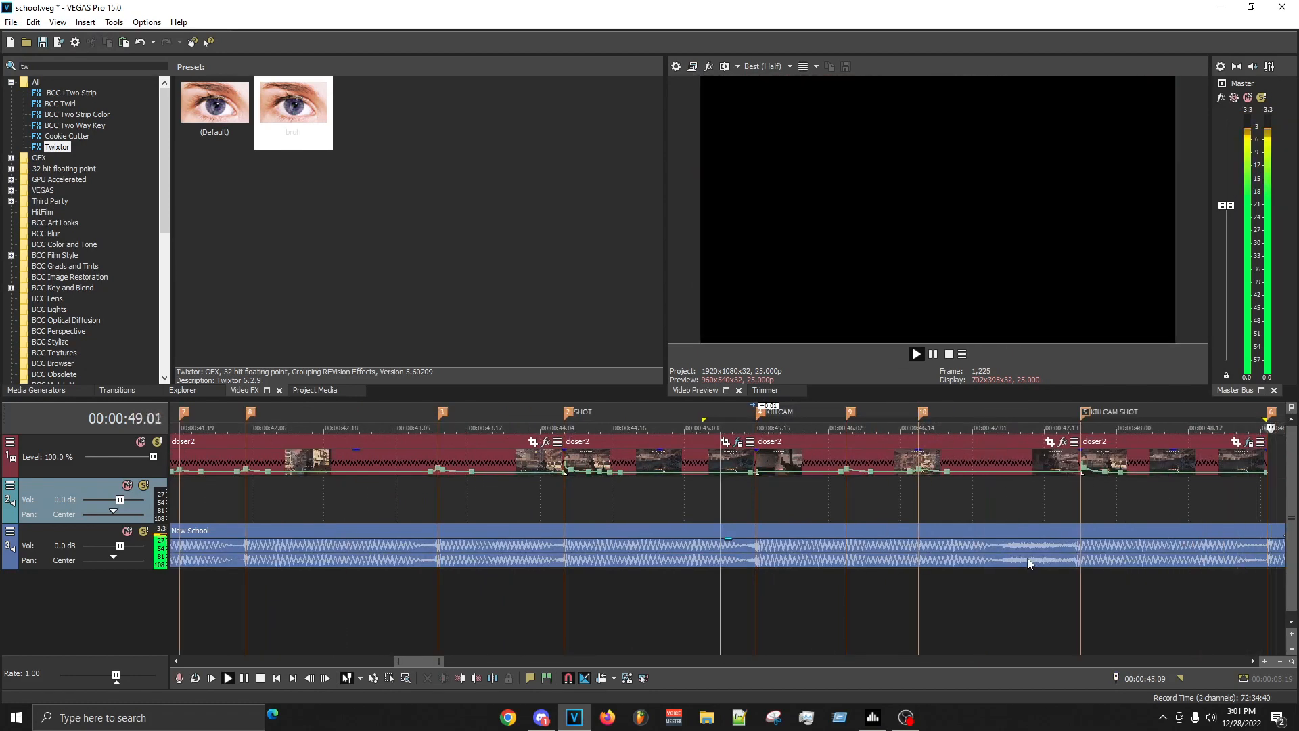
key(space)
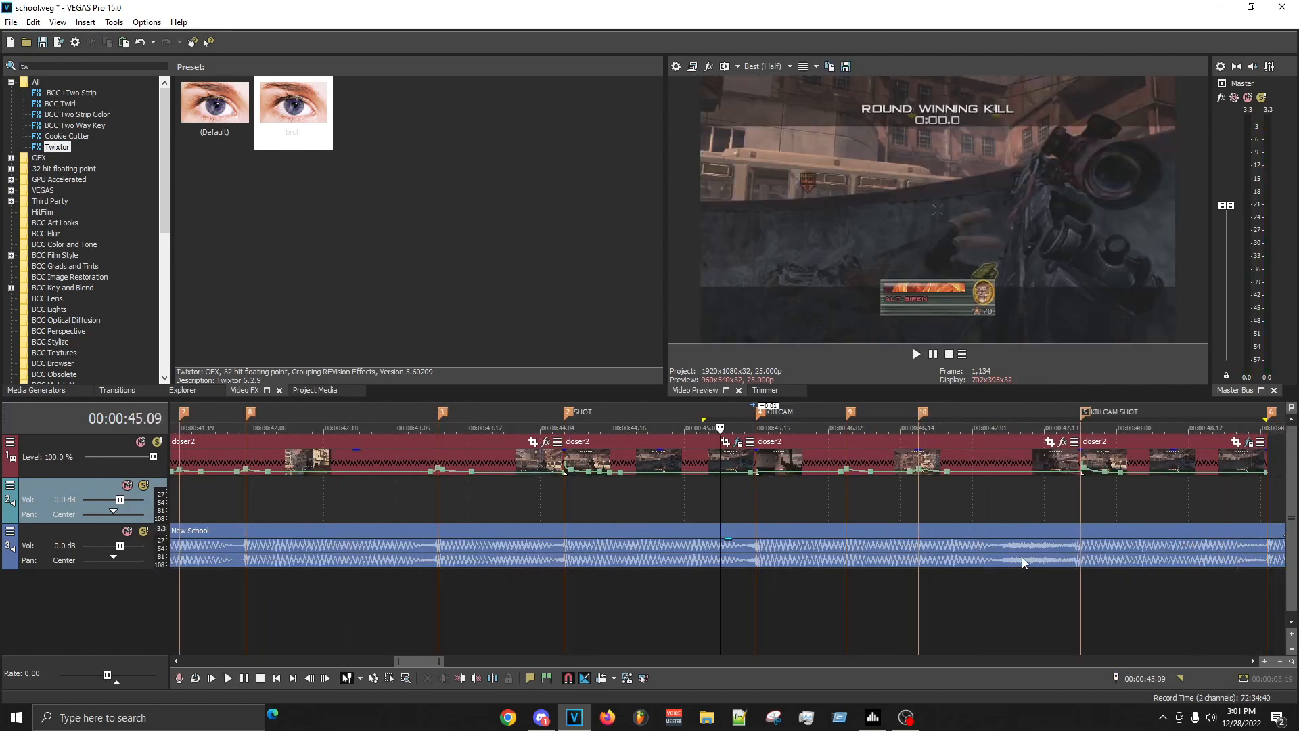
key(space)
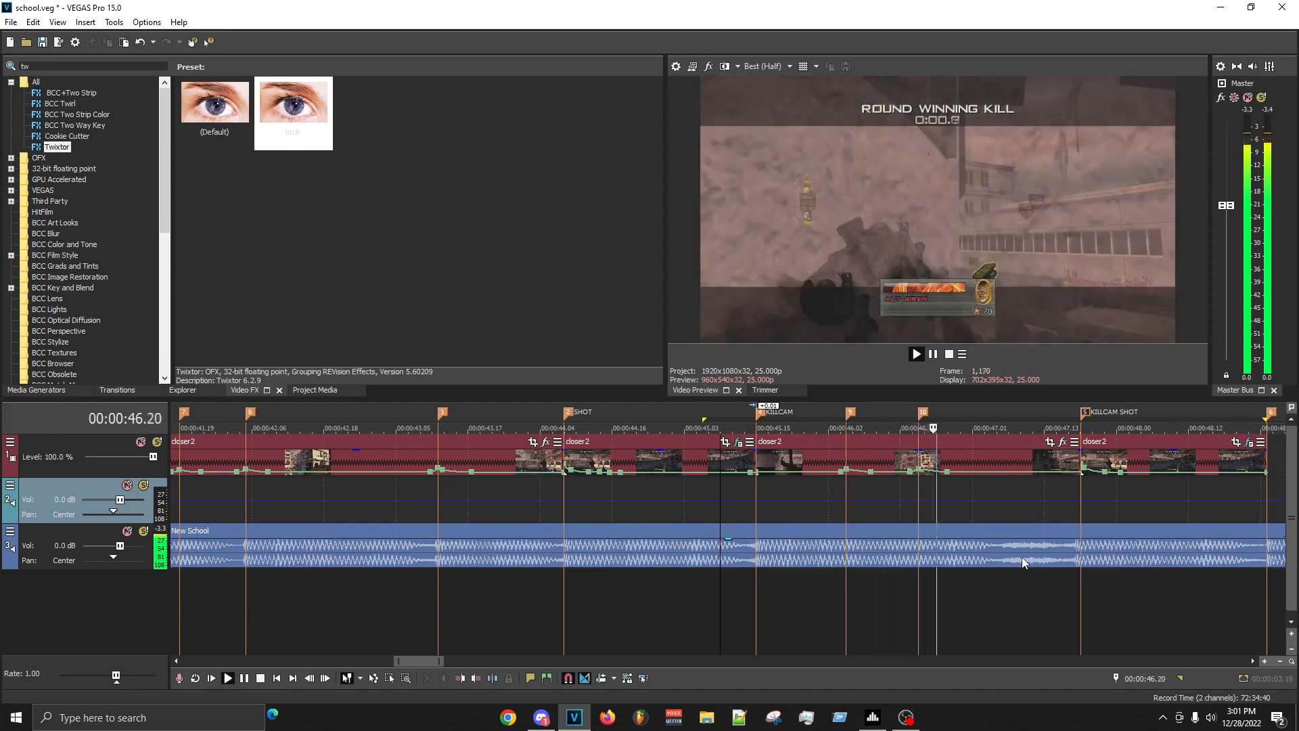
key(space)
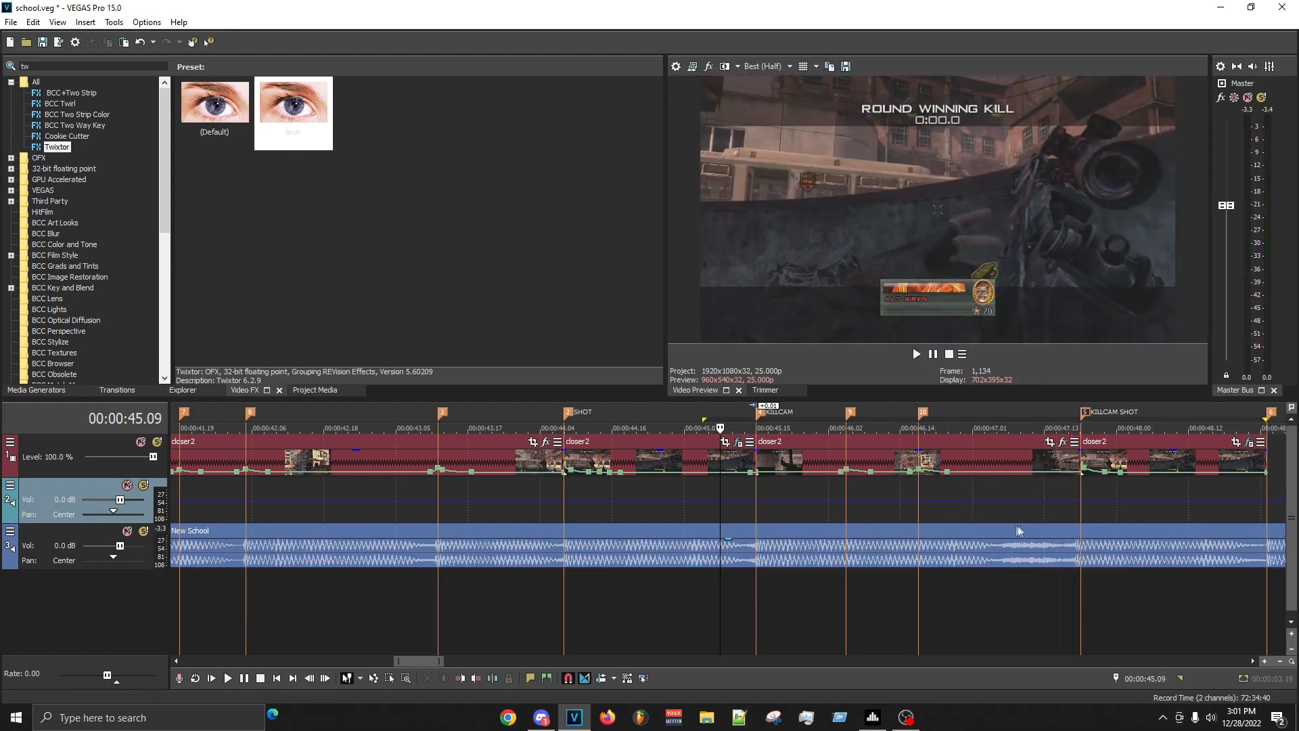
- Replay the KILLCAM clip's passage around the 00:00:46.17 marker to check the velocity bump against the beat
click(876, 500)
key(space)
scroll(925, 556, up, 3)
key(space)
key(space)
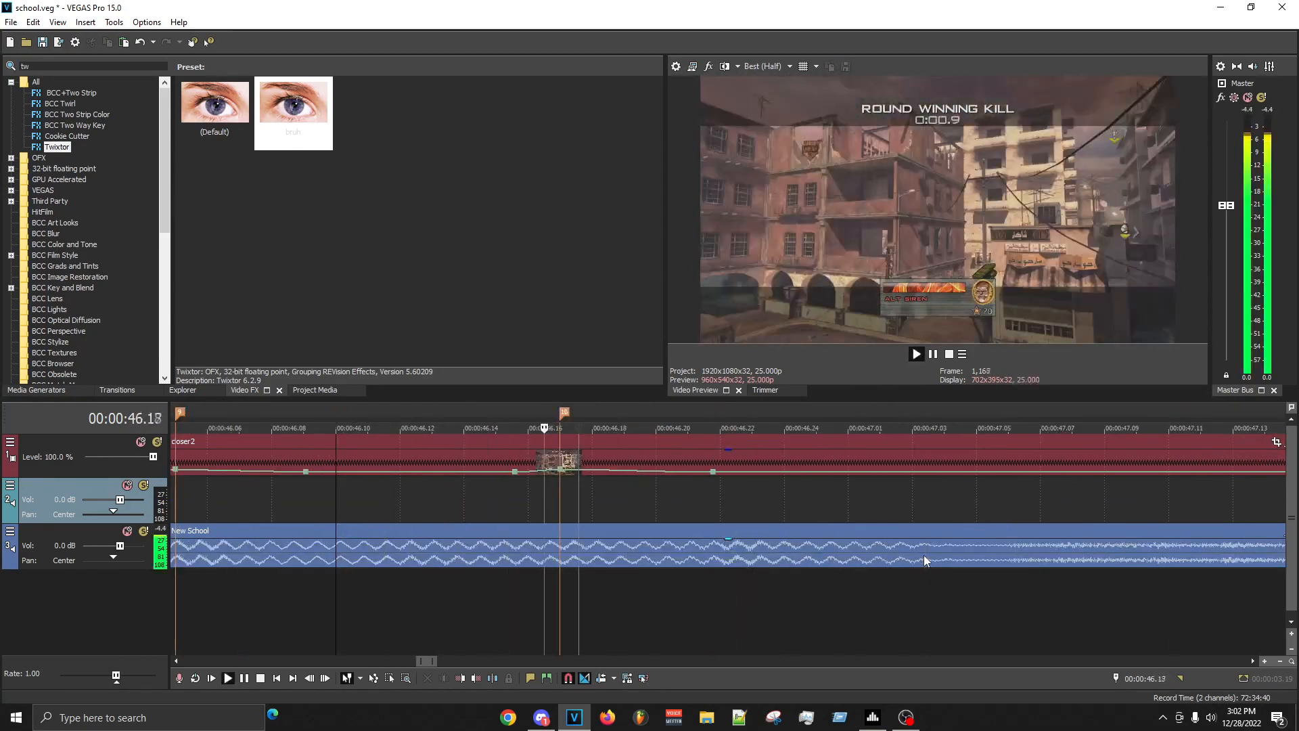
scroll(924, 555, down, 3)
- Play the KILLCAM clip's passage before KILLCAM SHOT and place a beat marker at 00:00:47.06
key(space)
key(space)
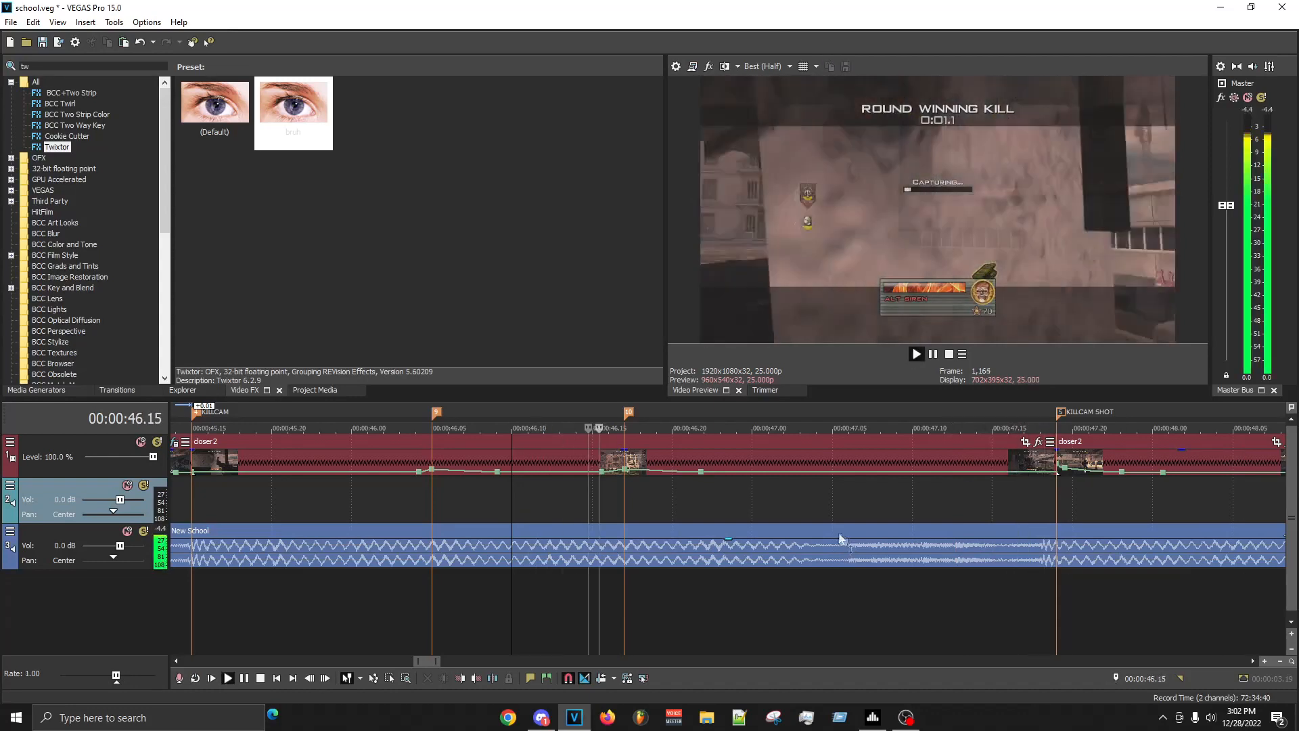
key(space)
click(838, 516)
key(space)
key(space)
click(846, 513)
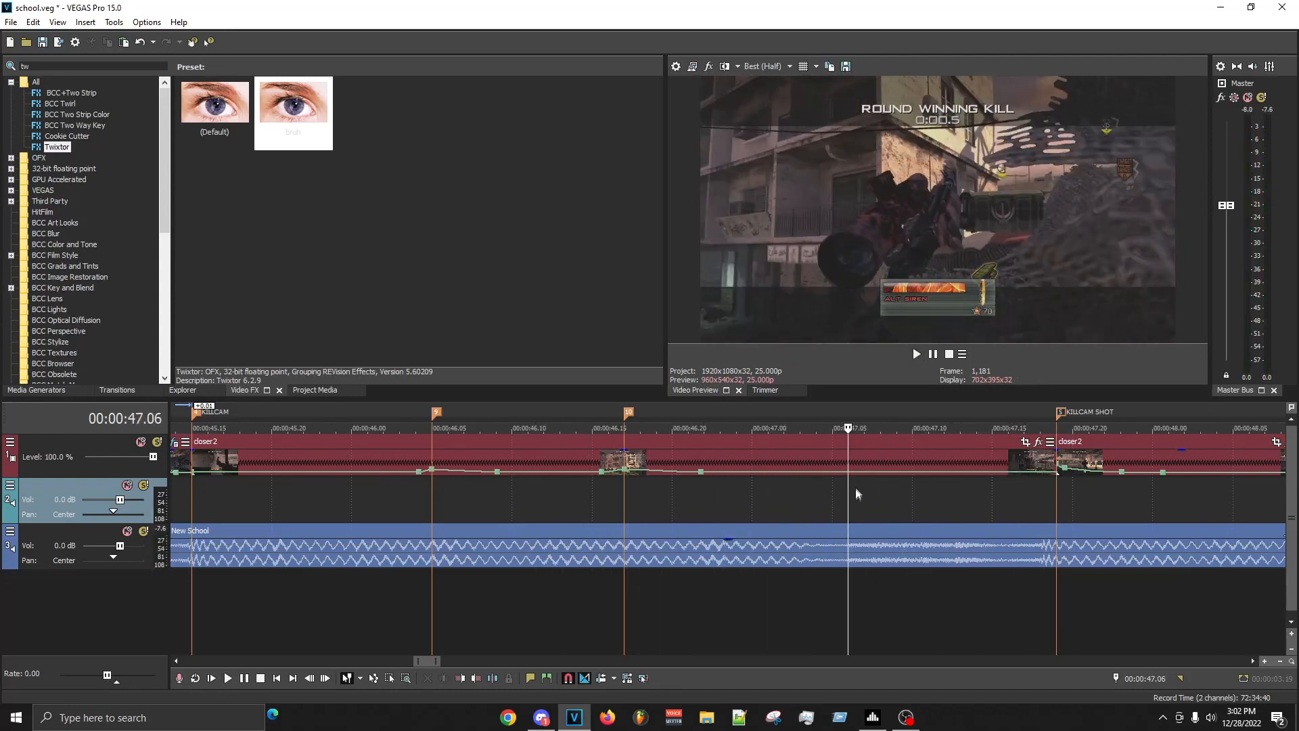
key(m)
- Add velocity points at 00:00:47.05, 00:00:47.09 and 00:00:47.14, and raise the envelope at 00:00:47.06
click(802, 497)
double_click(836, 472)
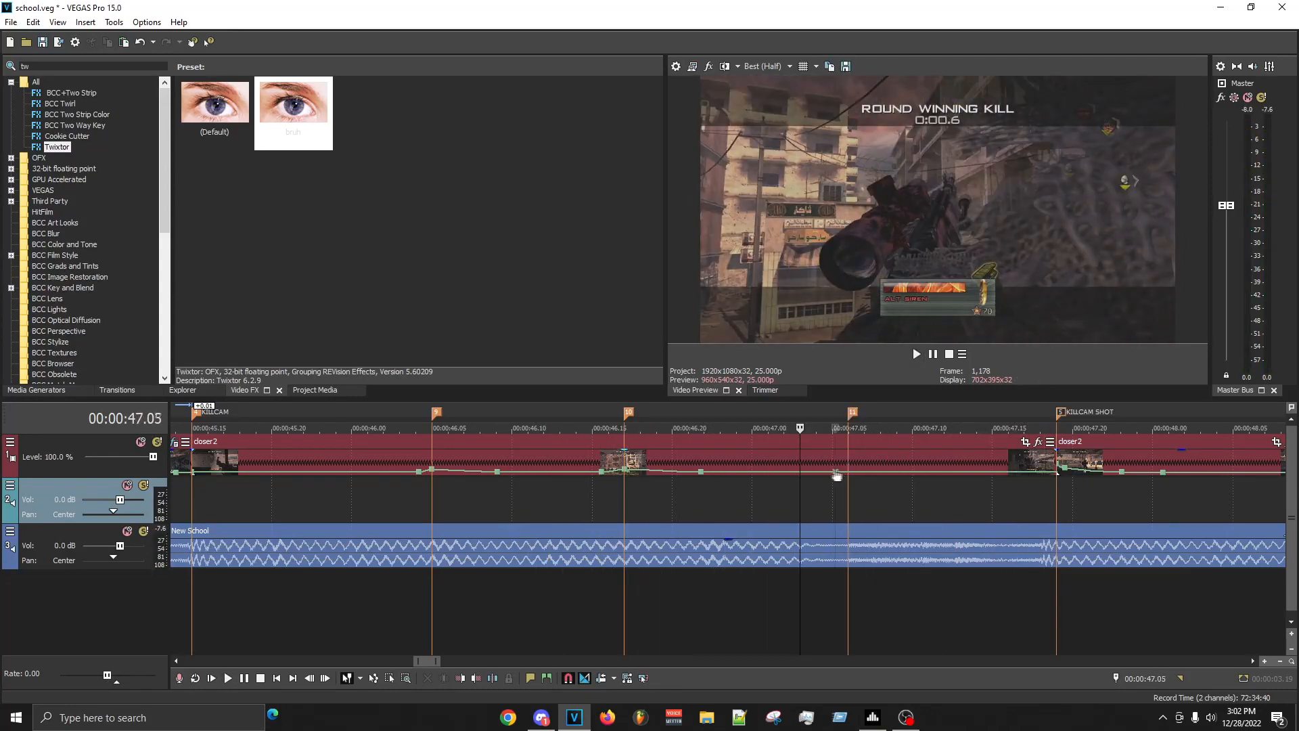
double_click(898, 472)
drag(860, 473, 849, 467)
right_click(983, 472)
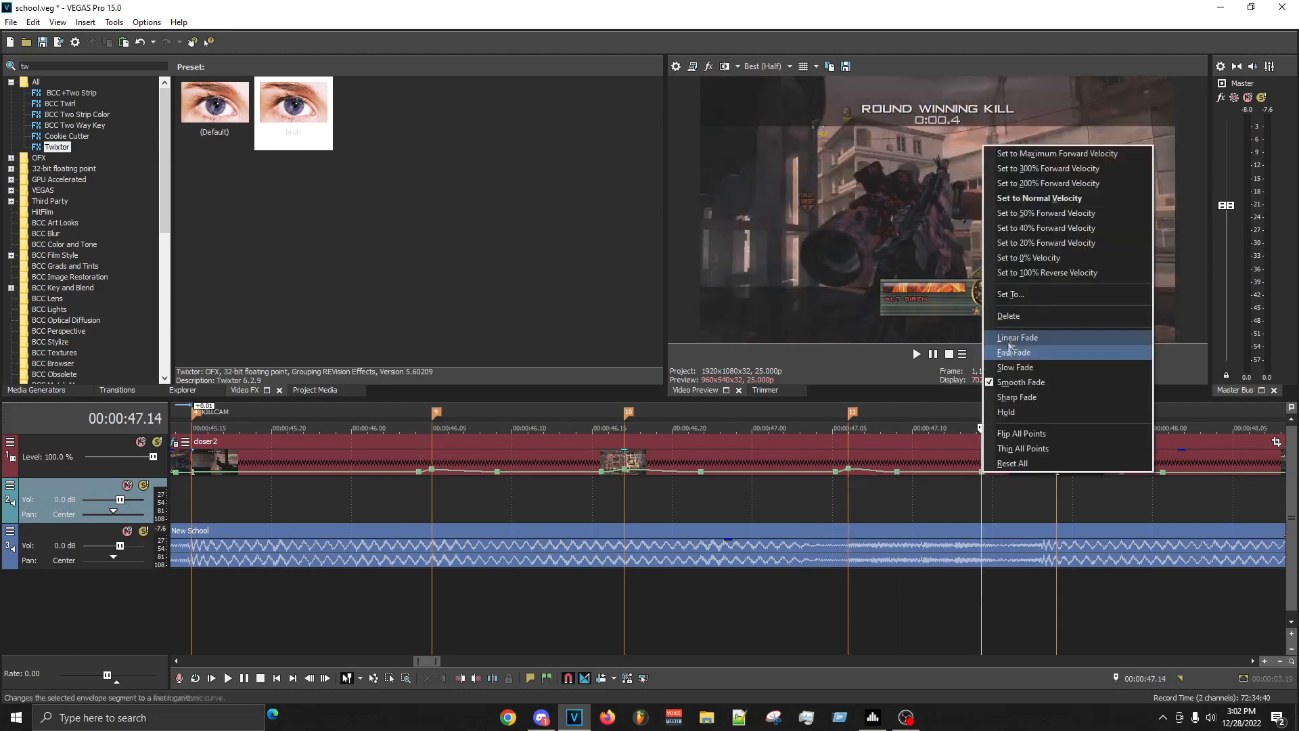
click(1002, 298)
- Set the velocity segments on both sides of the 00:00:47.09 point to Fast Fade and save the project
right_click(887, 472)
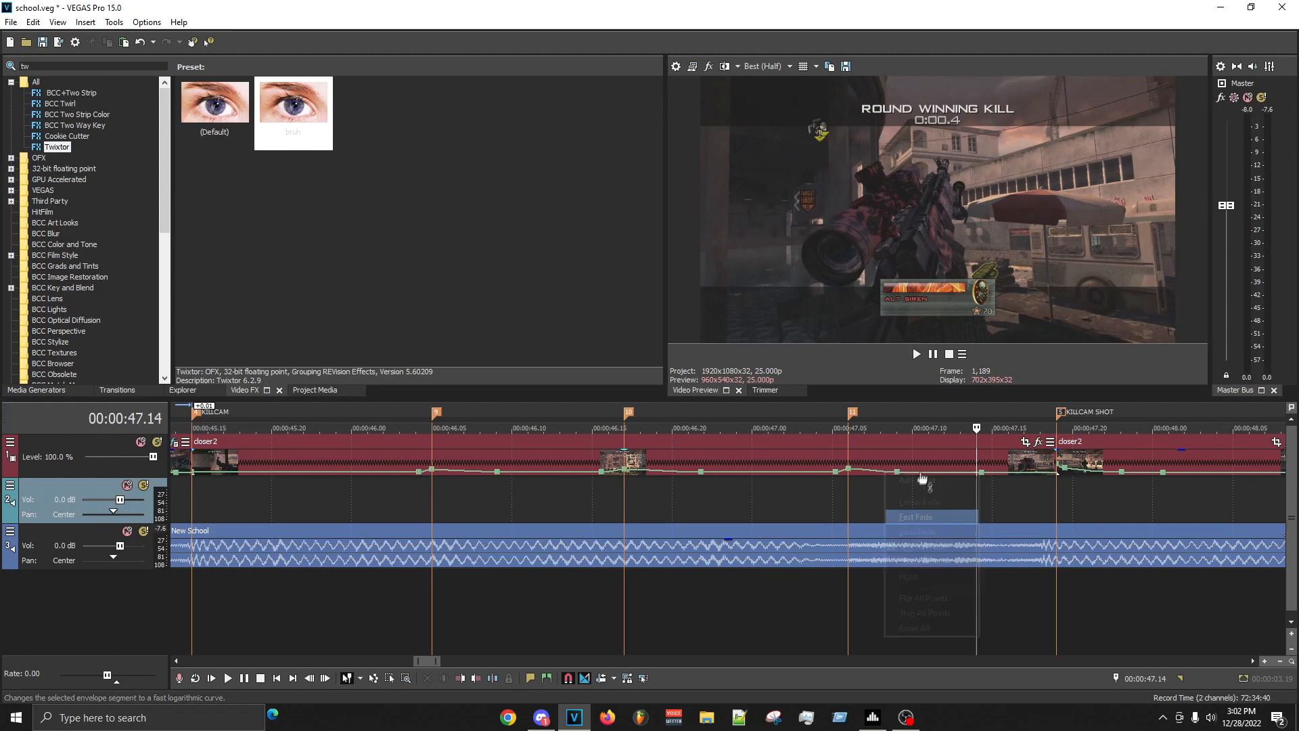
click(922, 517)
right_click(919, 471)
click(953, 514)
key(ctrl+s)
- Mark the range from 00:00:47.01 to 00:00:48.01 and play the velocity bump, replaying it from about 00:00:46.16
drag(769, 497, 1177, 505)
key(space)
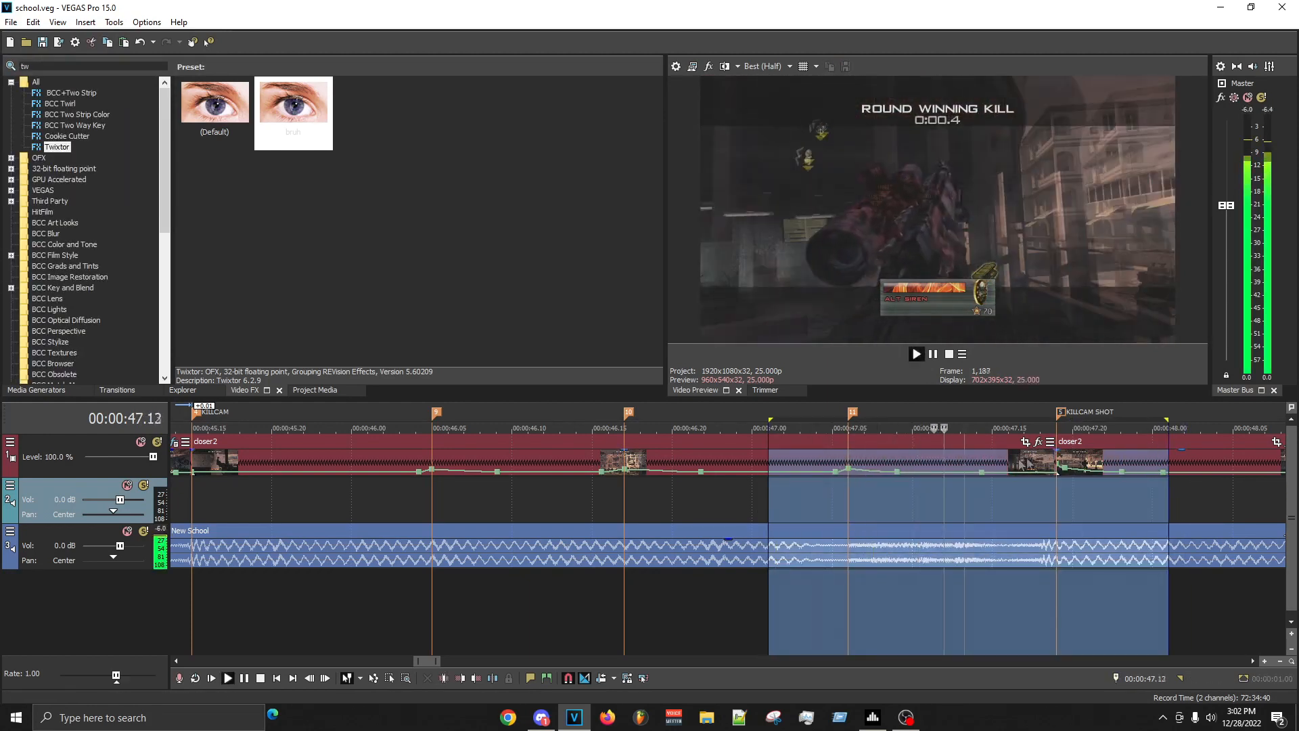
click(609, 501)
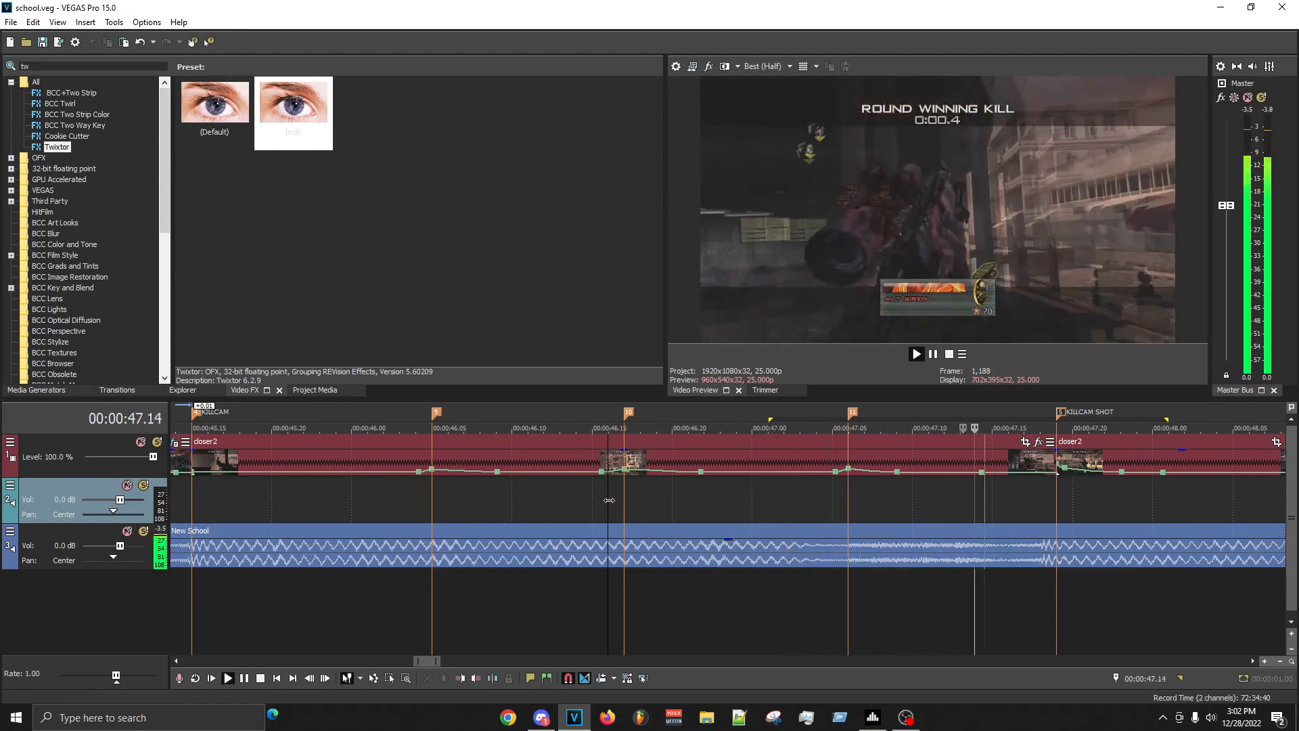
key(space)
key(space)
key(space)
click(833, 494)
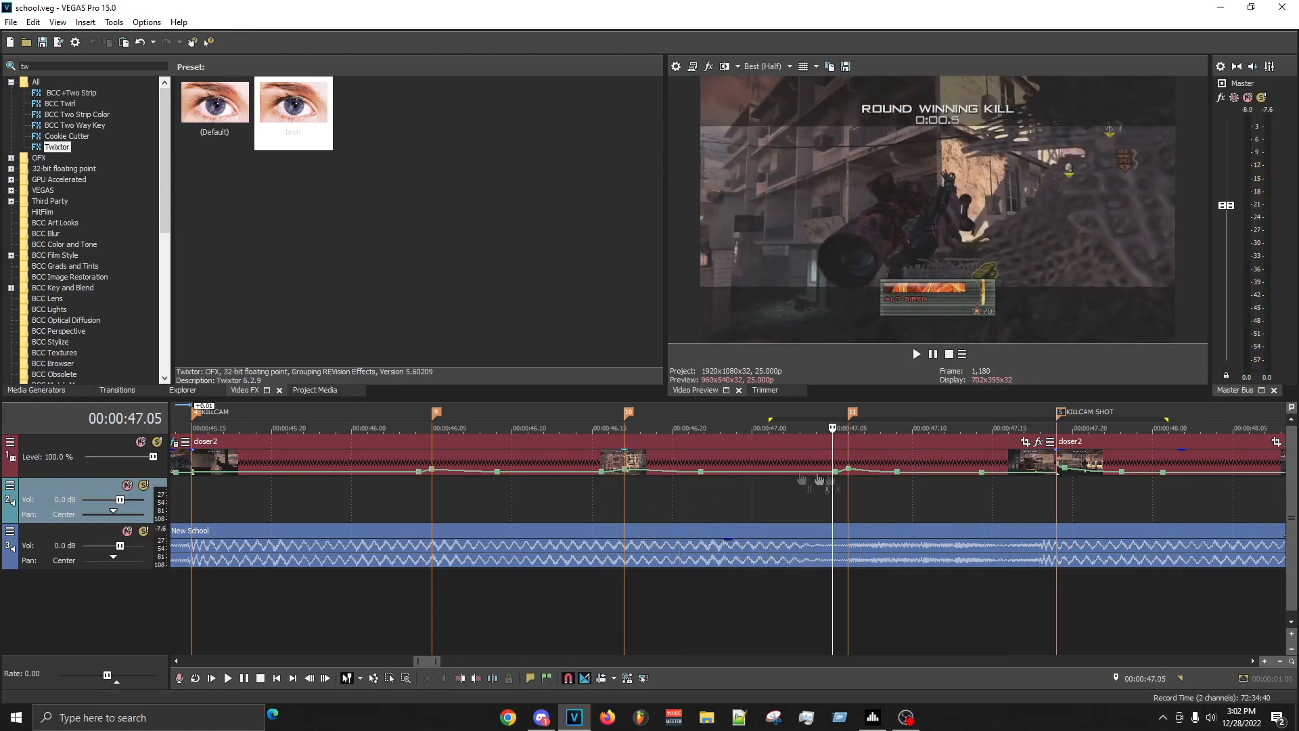
- Change the fade types of the velocity segments around the 00:00:46.17 marker, using Fast Fade for the falling segment
right_click(720, 472)
click(751, 532)
right_click(647, 476)
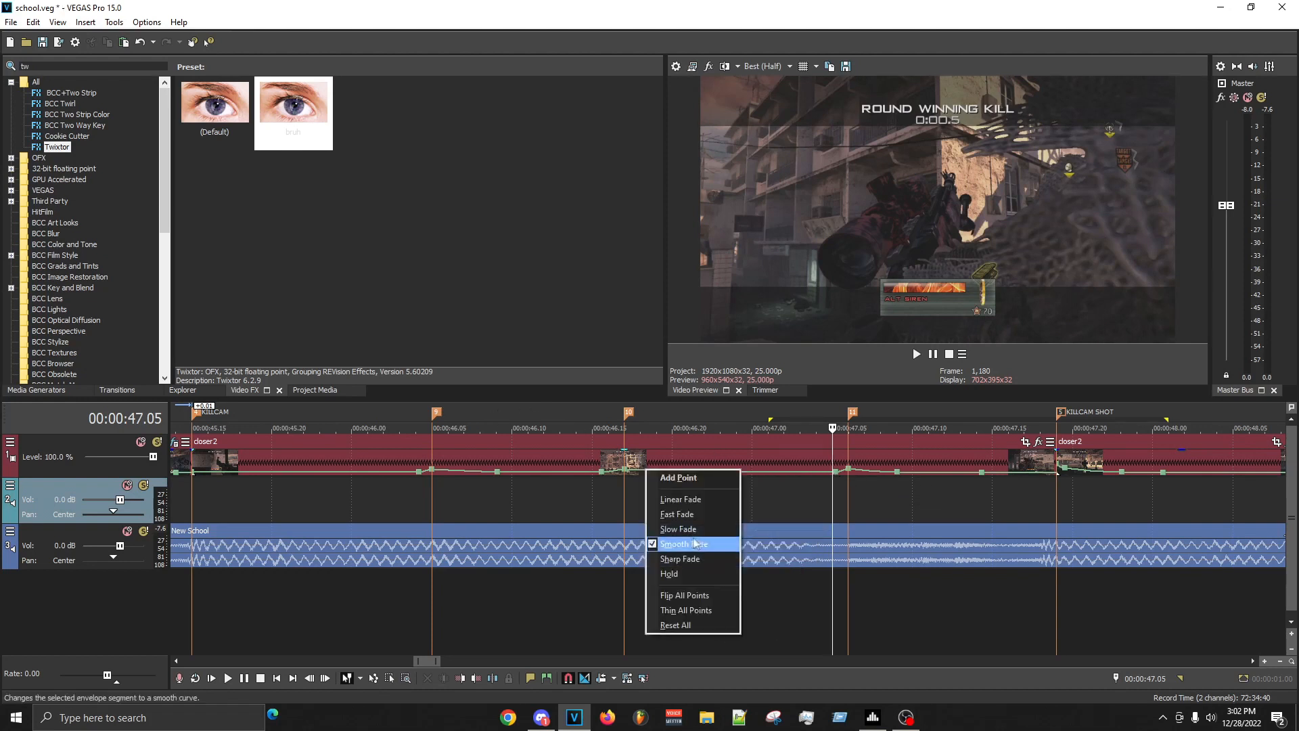
click(660, 514)
right_click(623, 474)
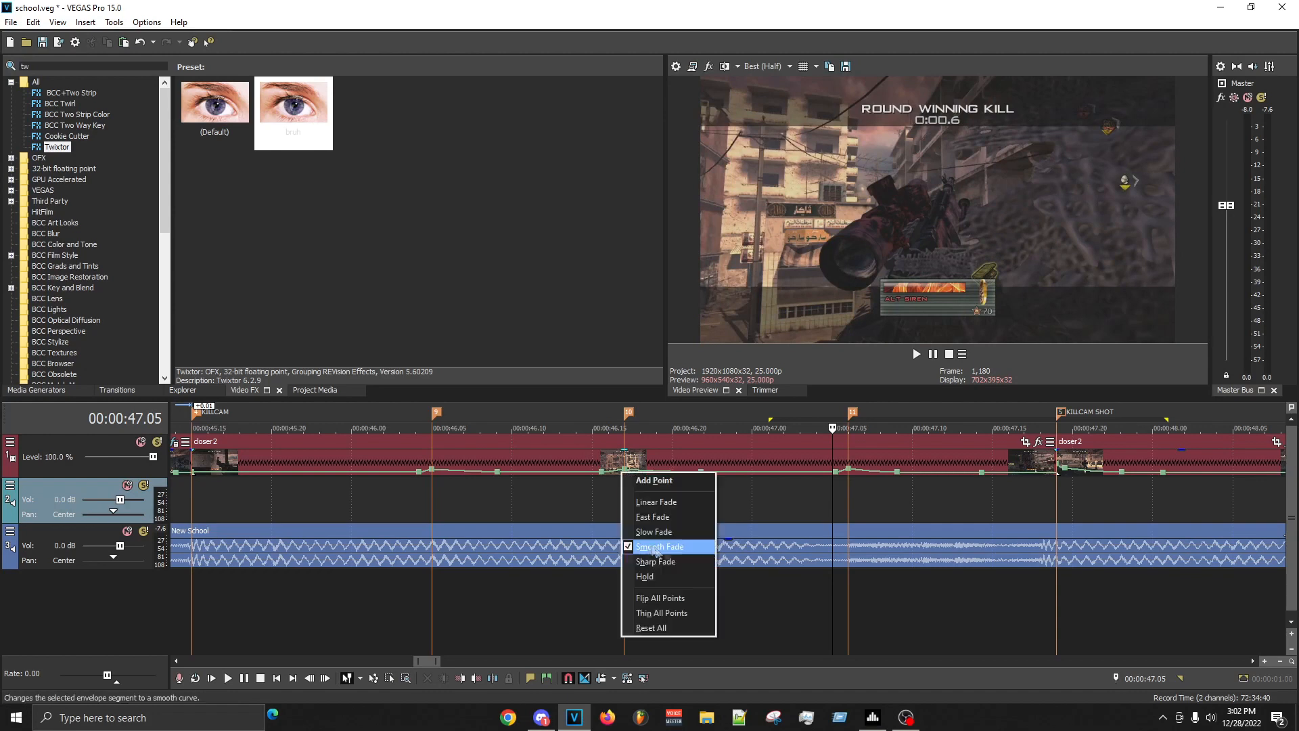
click(639, 544)
- Add velocity points at 00:00:46.18 and 00:00:46.06, and raise the peak at the 00:00:46.05 marker to about 305%
click(643, 477)
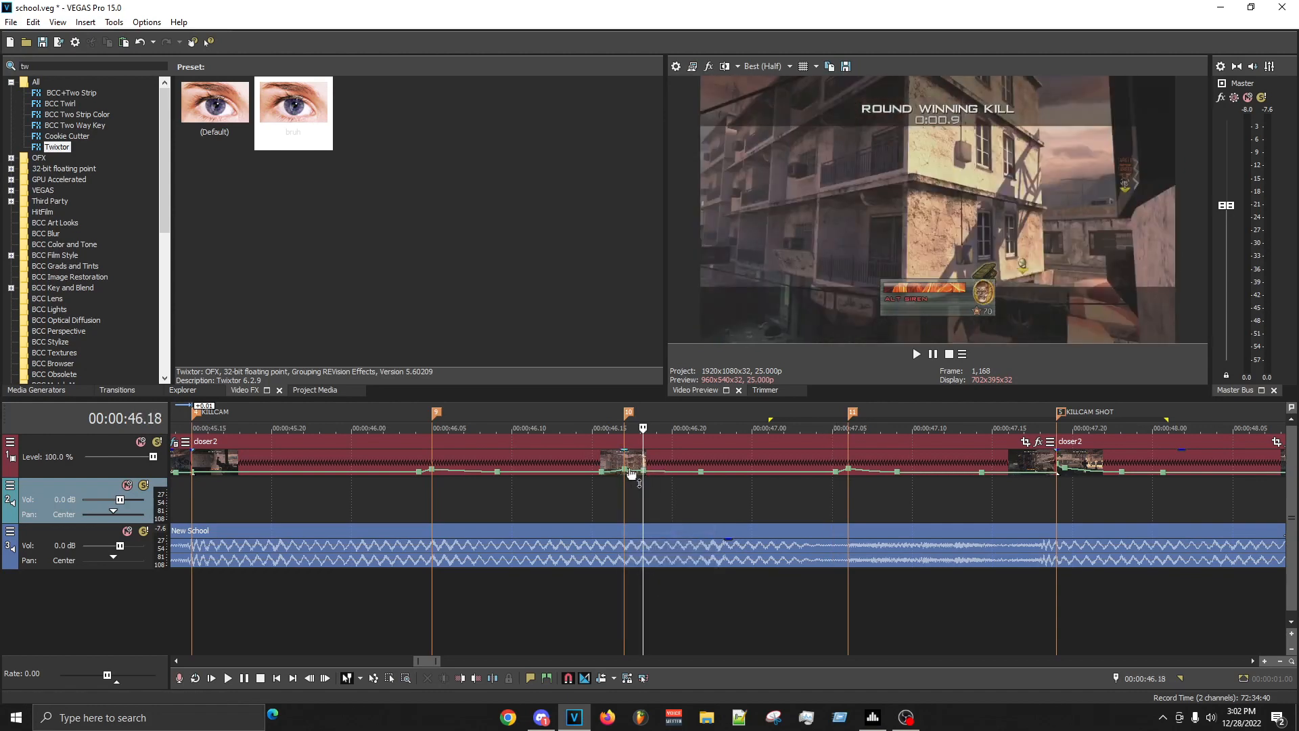
click(450, 477)
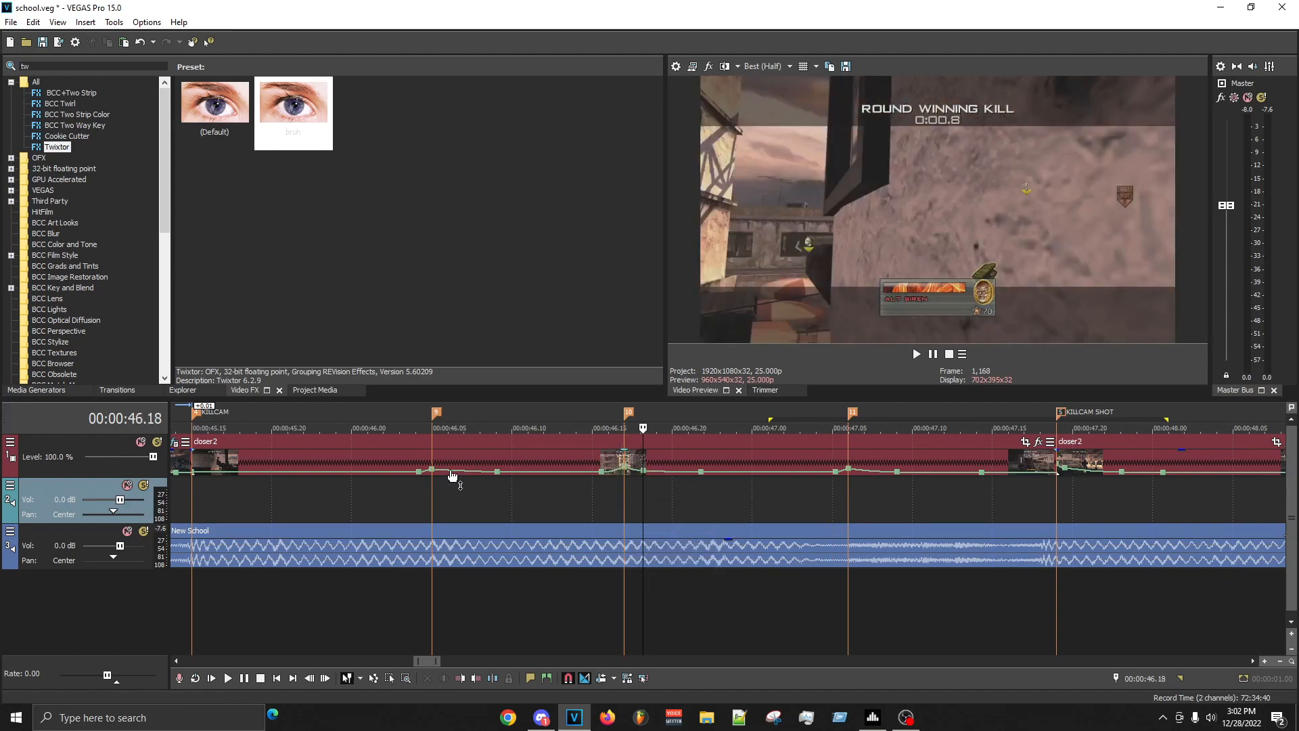
drag(434, 471, 431, 466)
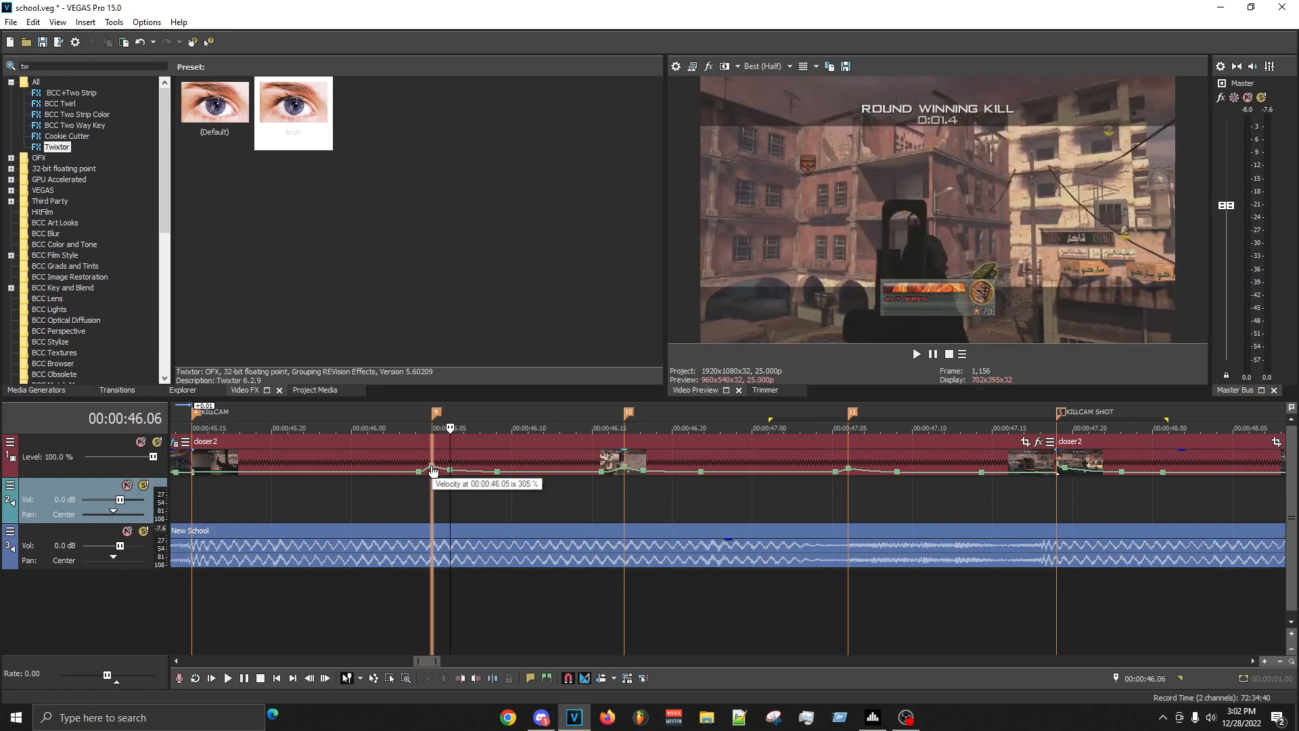
- Mark the range from 00:00:46.03 to 00:00:47.24 and replay the KILLCAM clip's velocity bumps against the music
click(1021, 490)
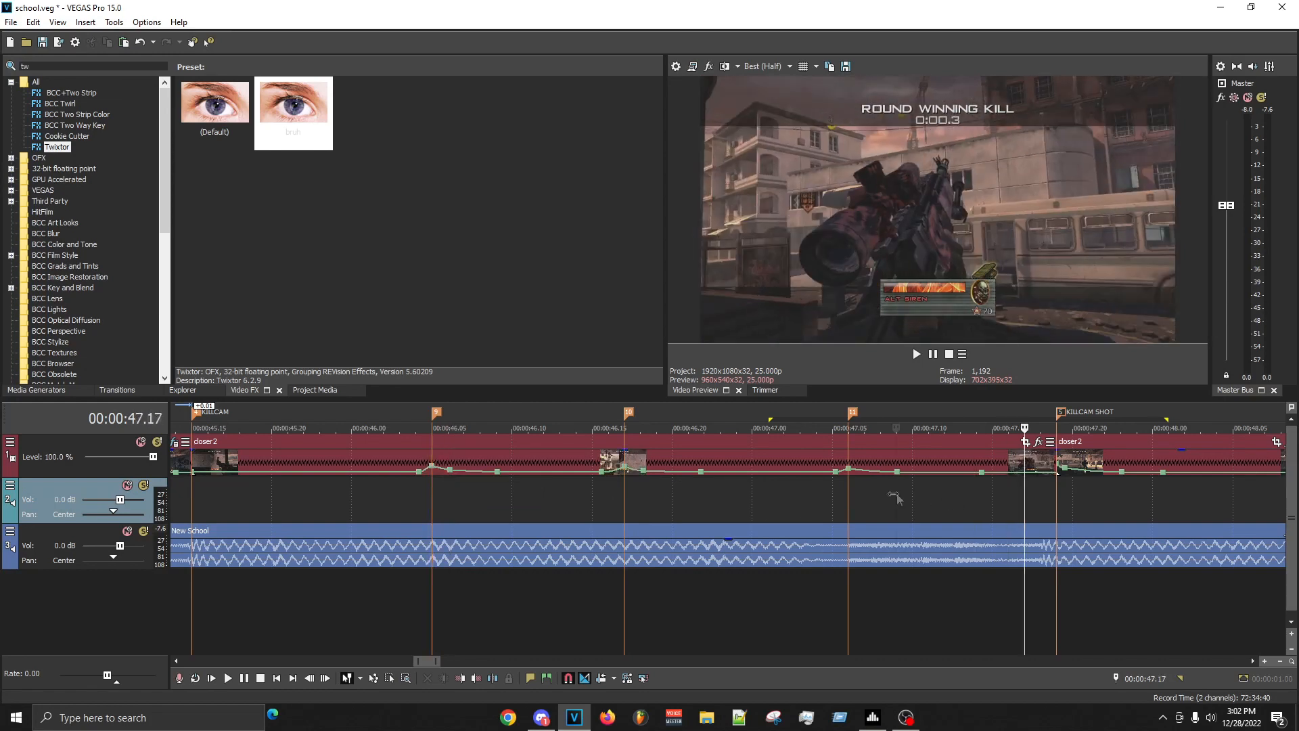
click(847, 504)
key(space)
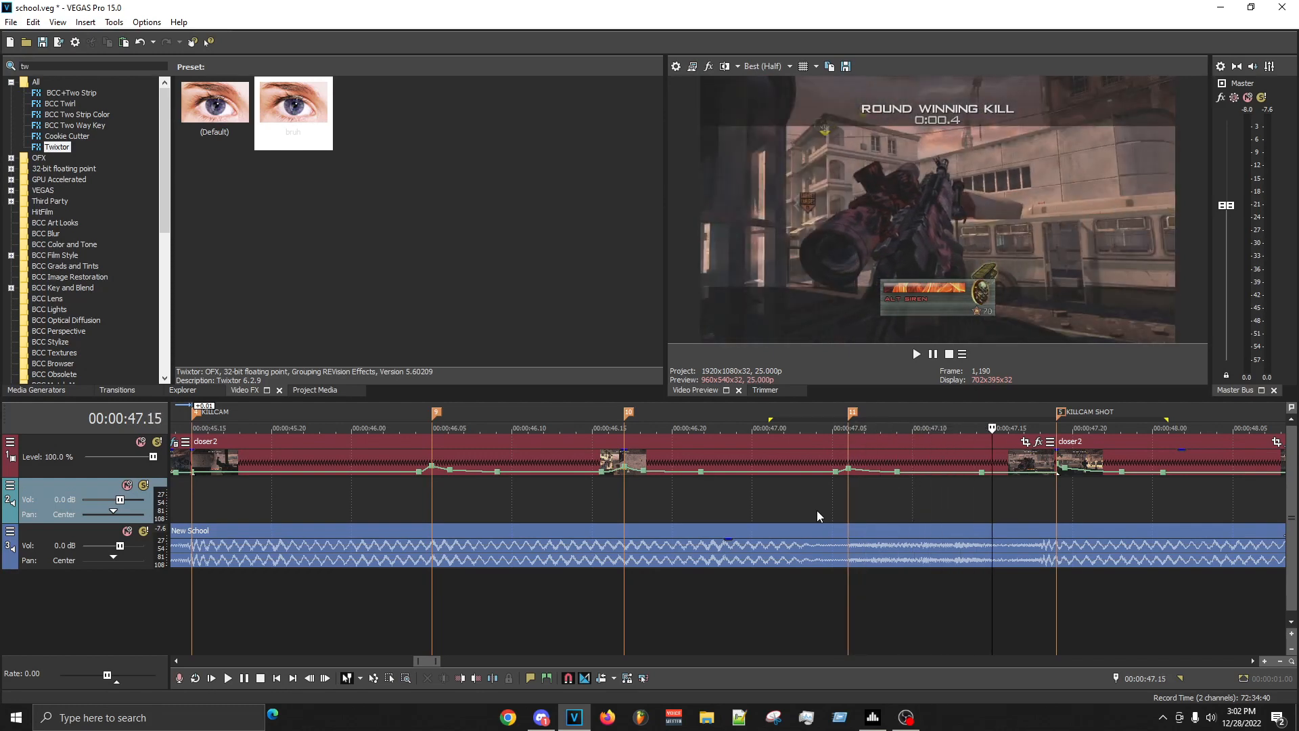
drag(400, 491, 1135, 491)
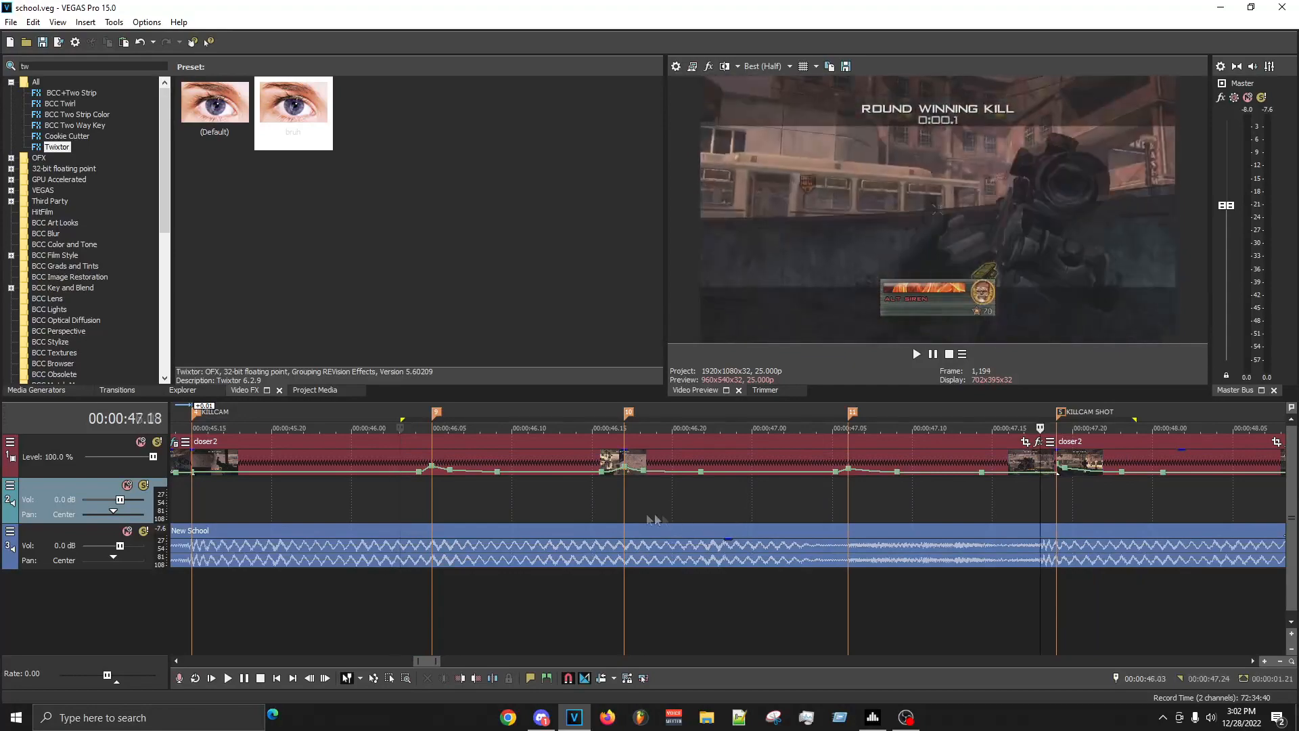
click(575, 517)
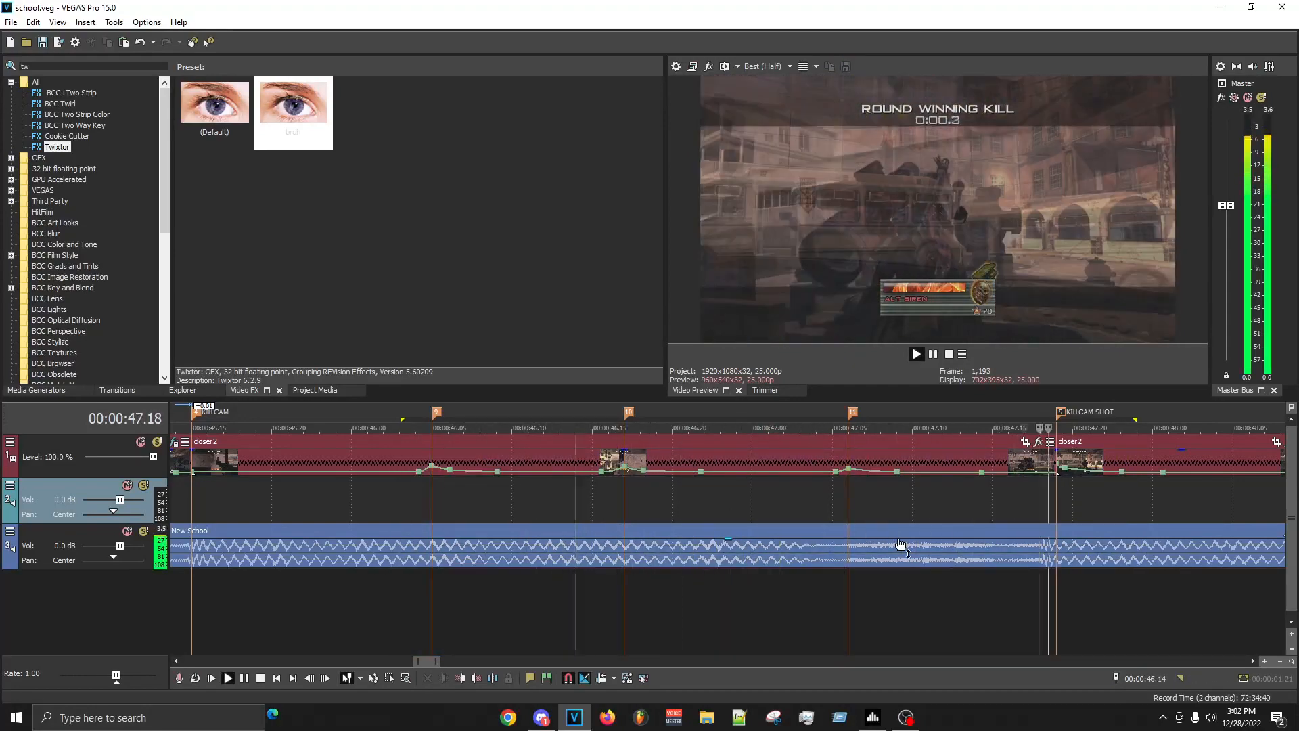
key(space)
key(space)
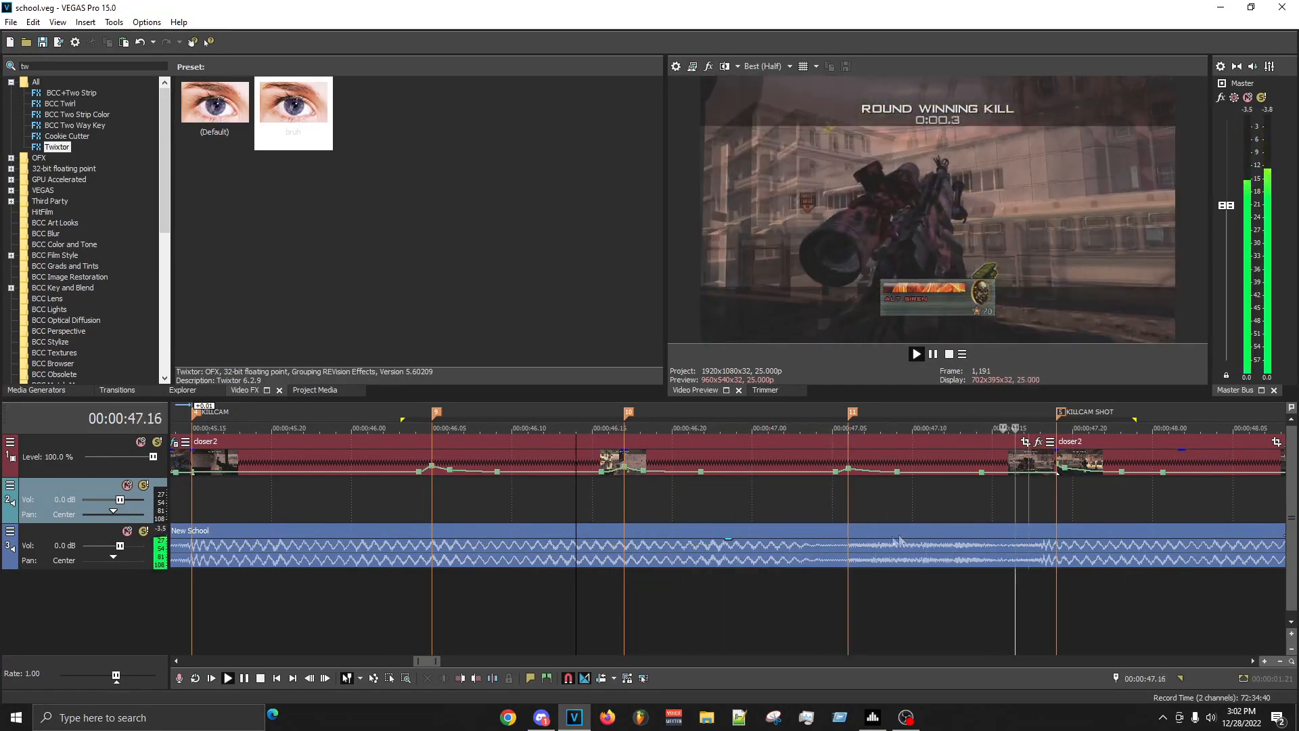
click(367, 509)
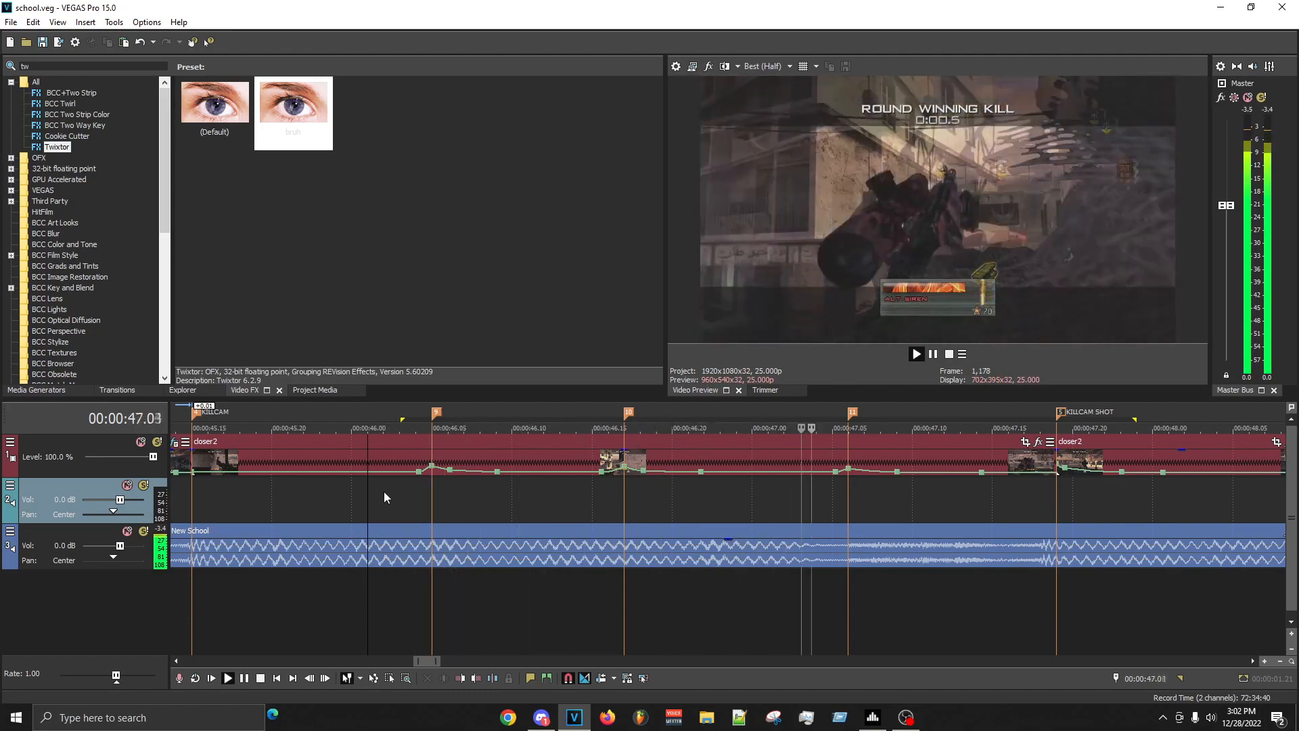
key(space)
- Replay the music from about 00:00:47.00 and place a beat marker at 00:00:47.04
key(space)
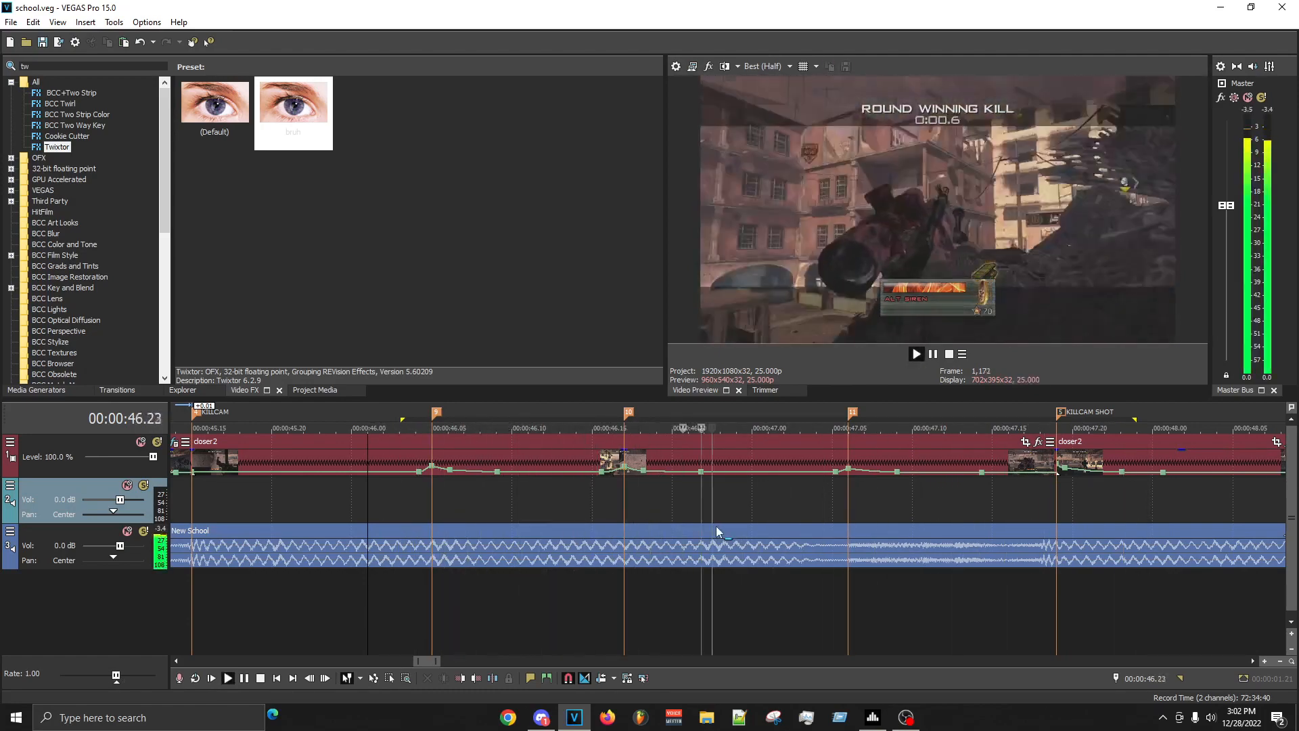
click(797, 535)
key(space)
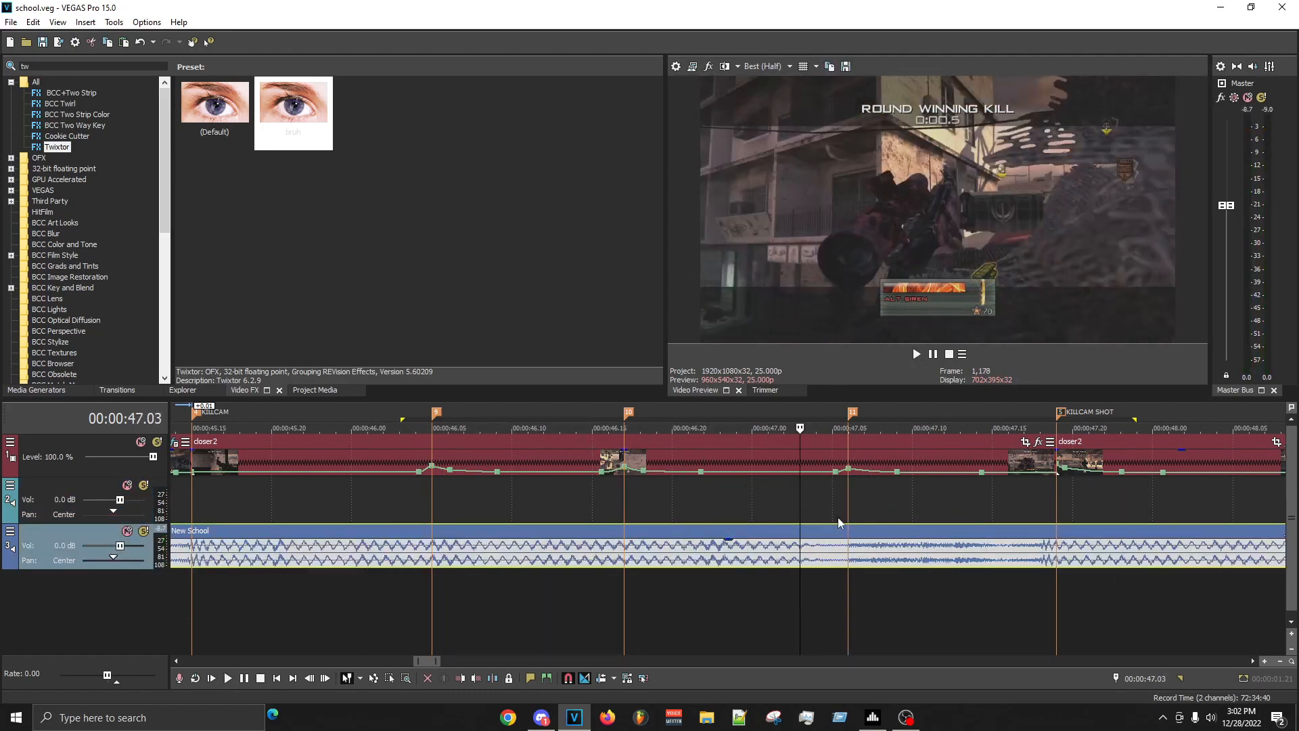
click(752, 516)
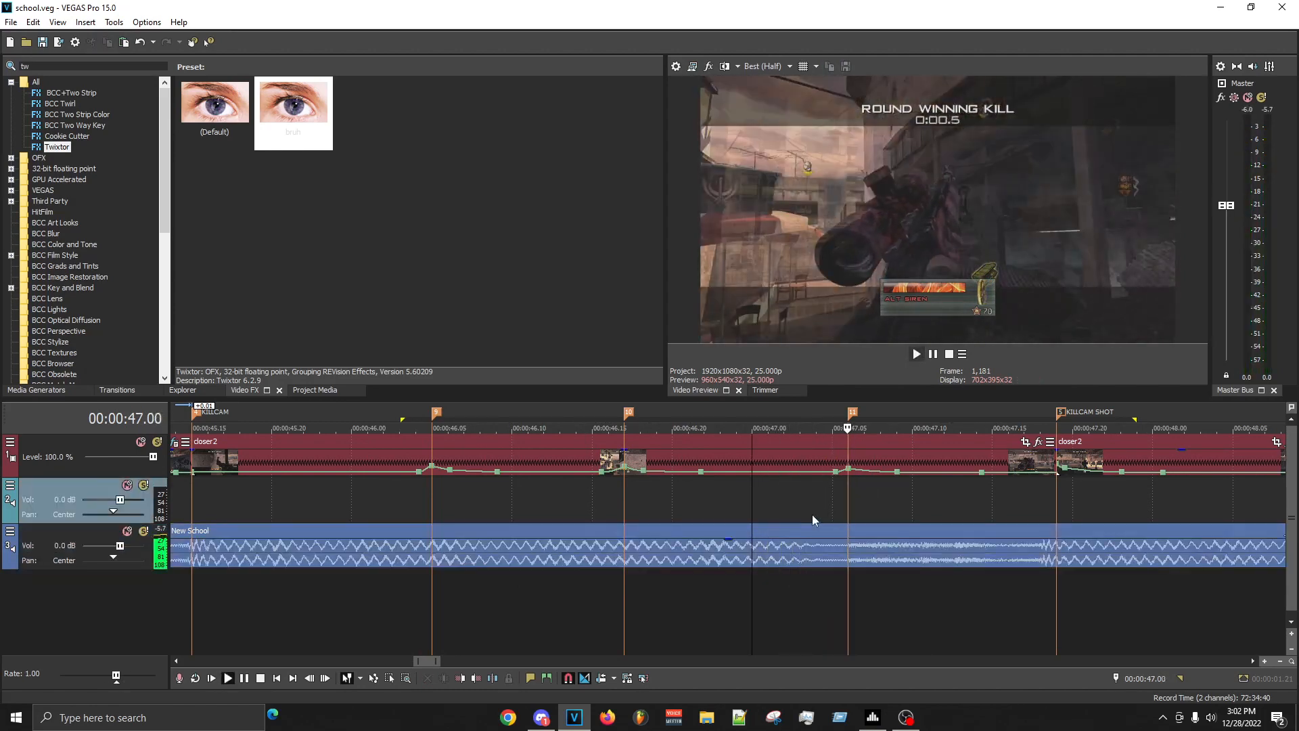
key(m)
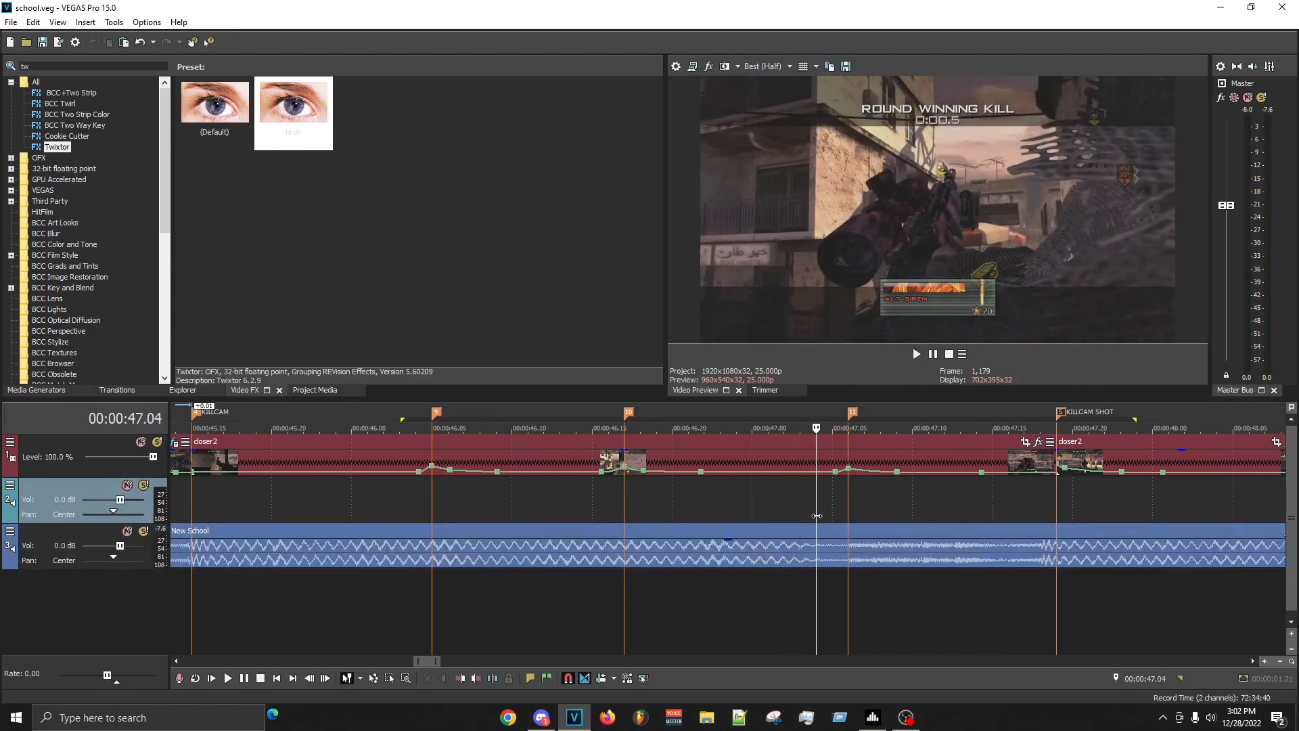
- Move the velocity bump from 00:00:47.06 to the 00:00:47.04 marker at about 276%, add a point at 00:00:47.05, and save
right_click(850, 472)
click(893, 310)
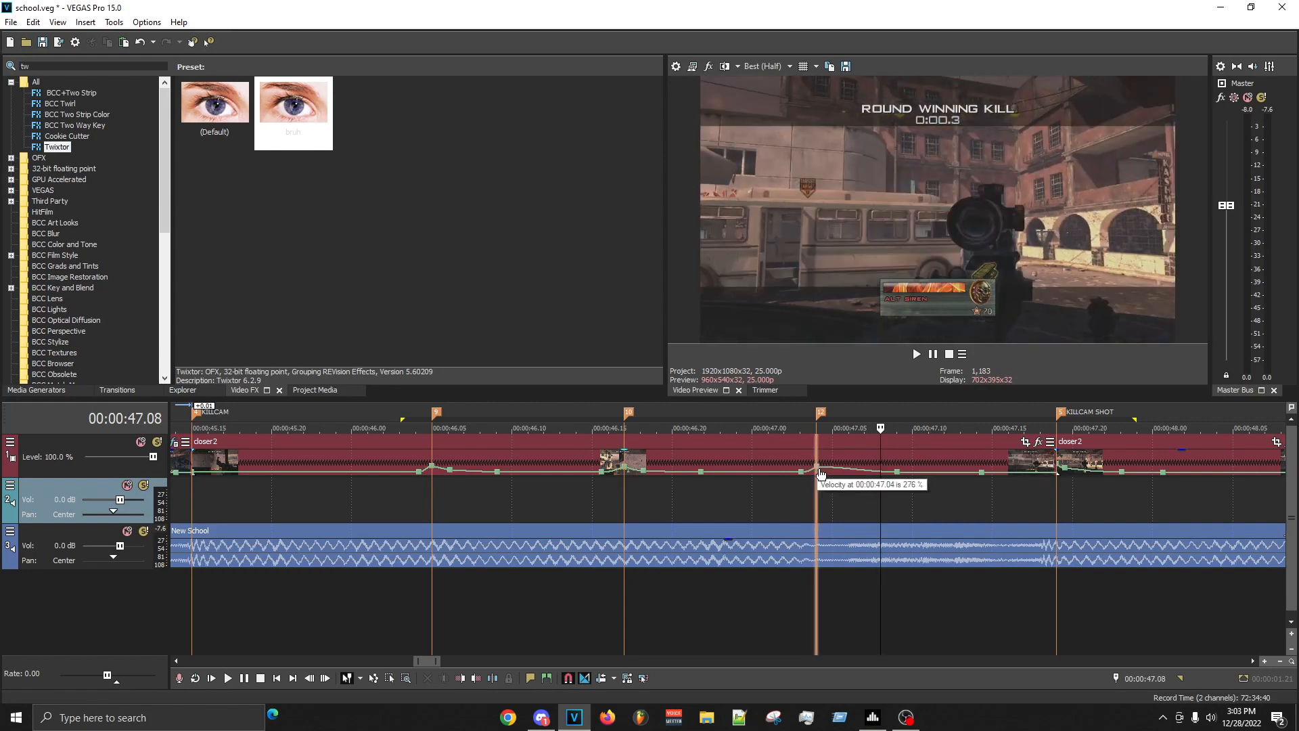
right_click(846, 467)
click(864, 514)
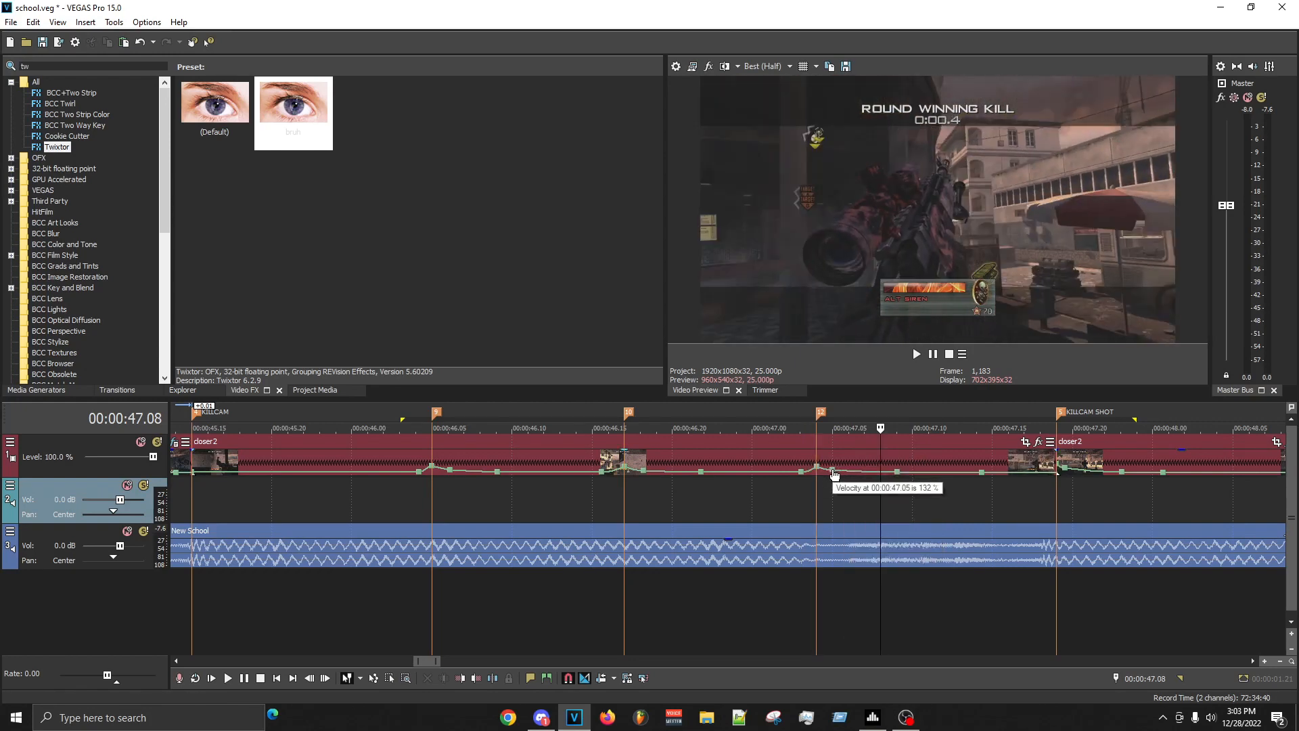
key(ctrl+s)
- Mark the range from 00:00:47.00 to 00:00:47.17 and play the relocated velocity bump against the beat
mouse_move(753, 504)
mouse_down()
mouse_move(1022, 508)
mouse_move(752, 523)
mouse_up()
key(space)
click(783, 513)
key(space)
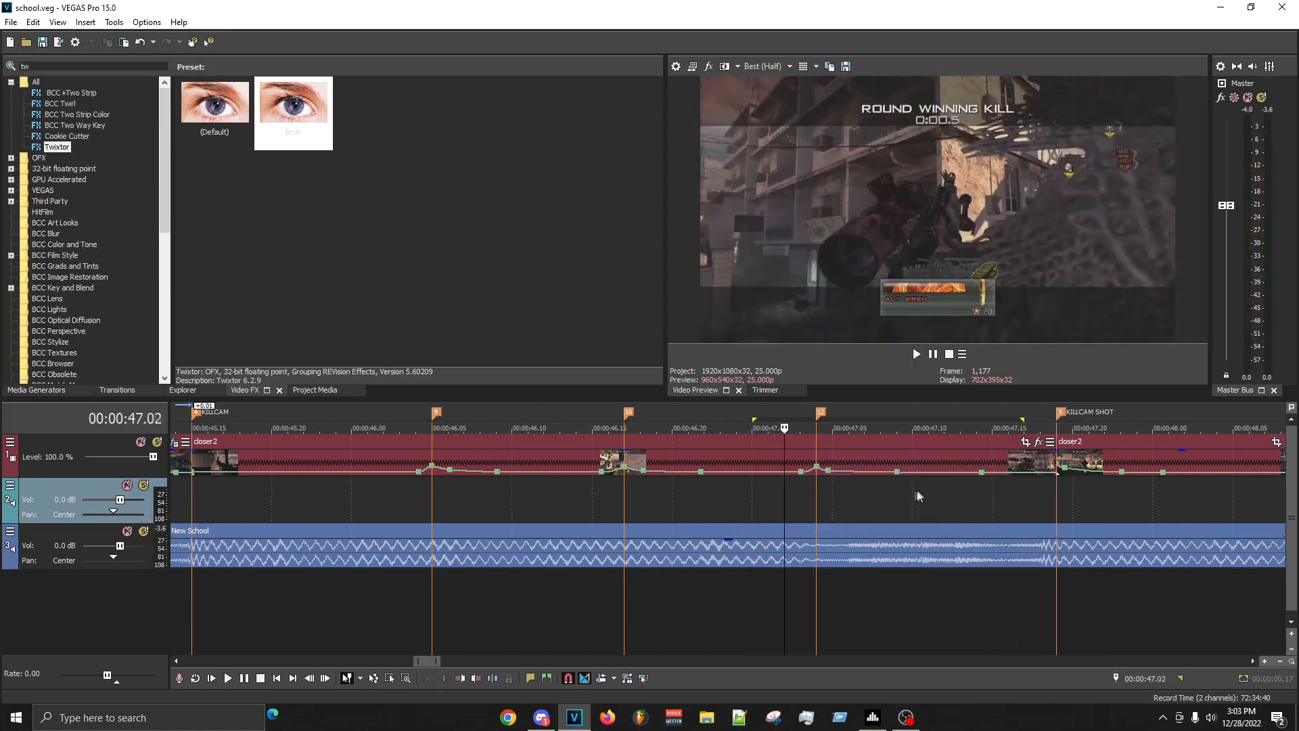
- Set the velocity point at 00:00:47.05 to 140%
click(913, 490)
drag(829, 472, 831, 469)
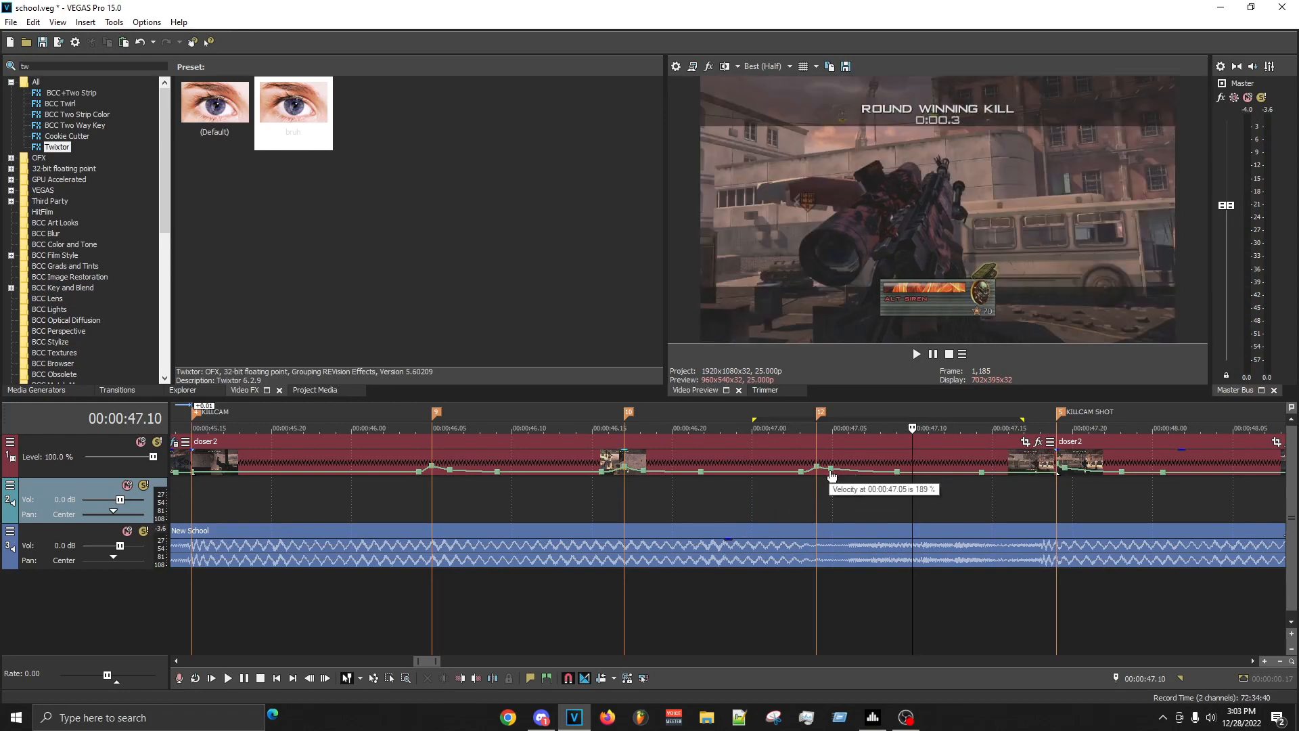
right_click(831, 468)
click(887, 293)
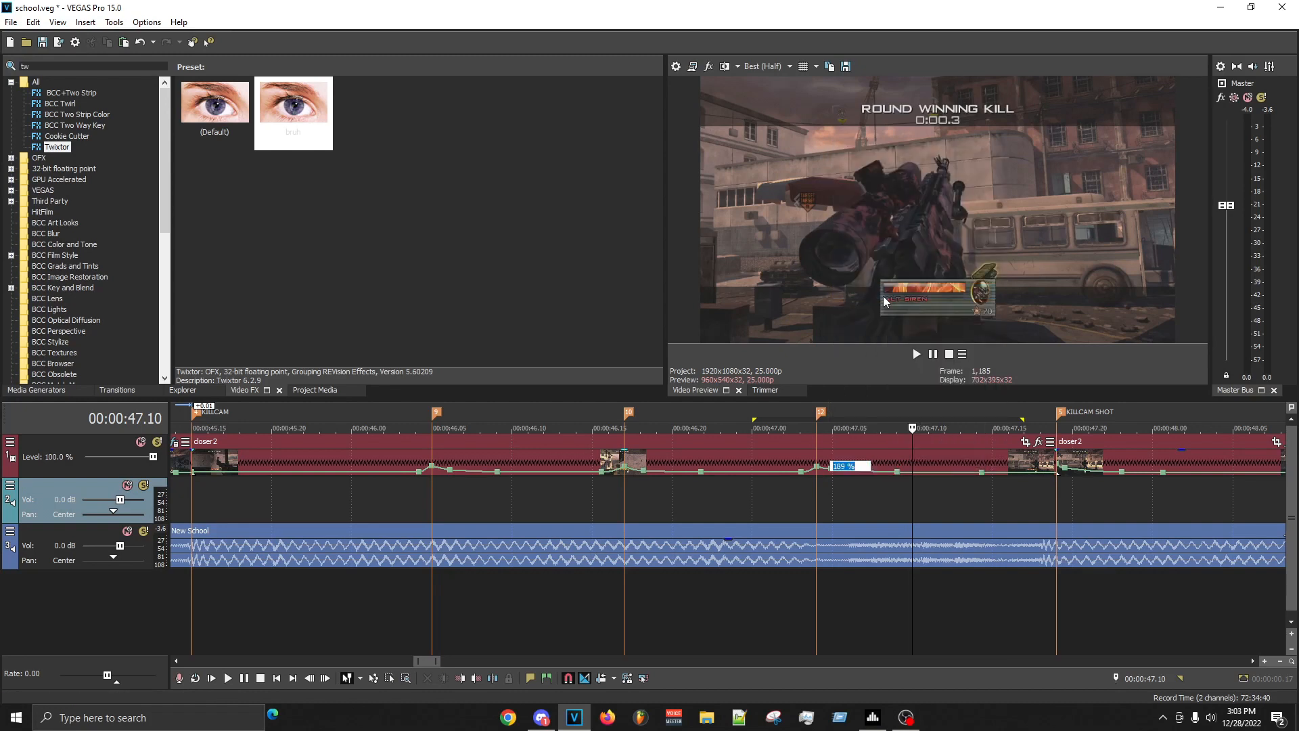
text(140)
key(Return)
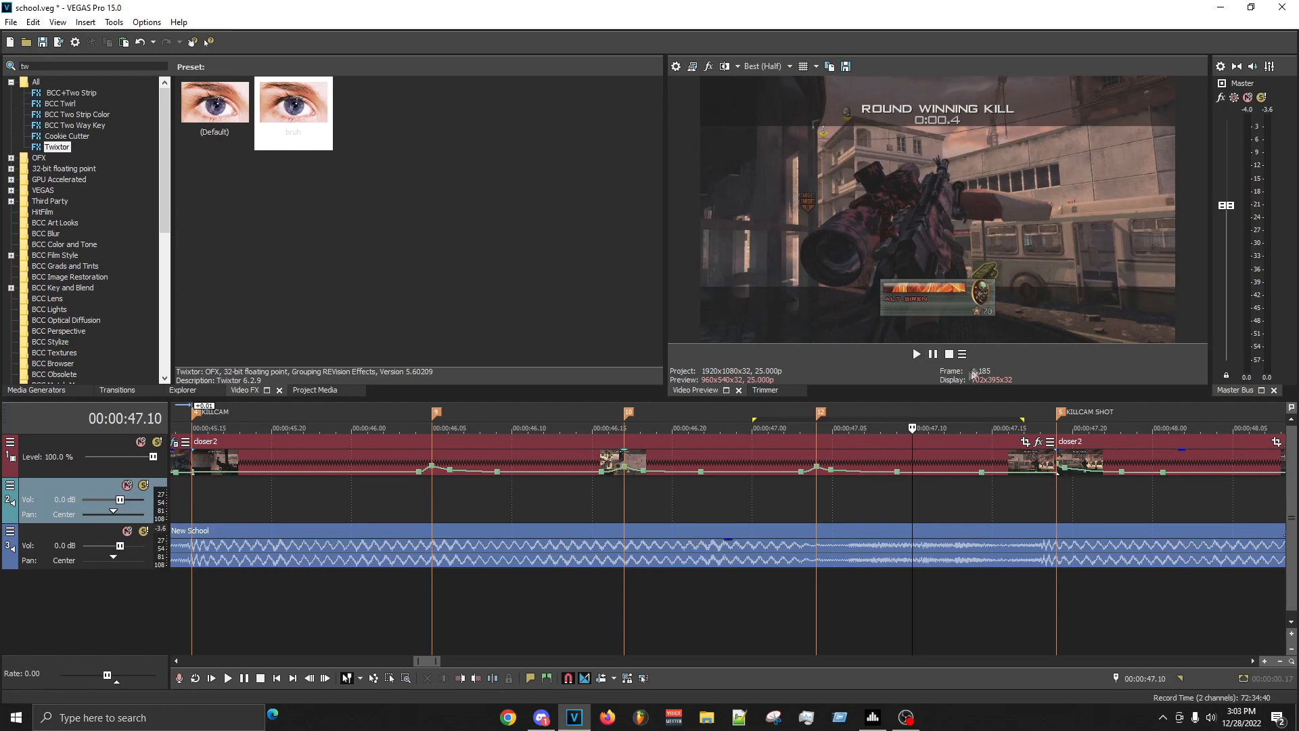
- Set the velocity segments rising into the 00:00:46.05 and 00:00:46.17 markers to Fast Fade
click(976, 496)
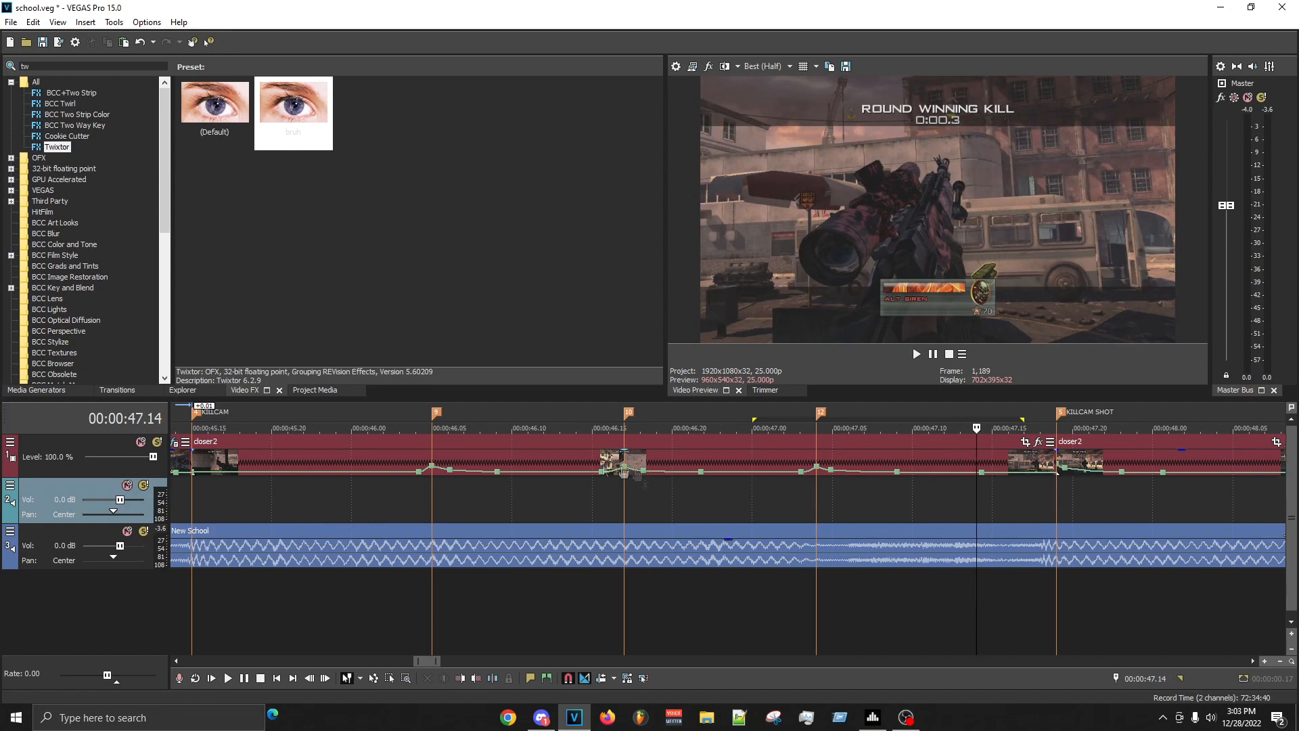
right_click(427, 469)
click(512, 514)
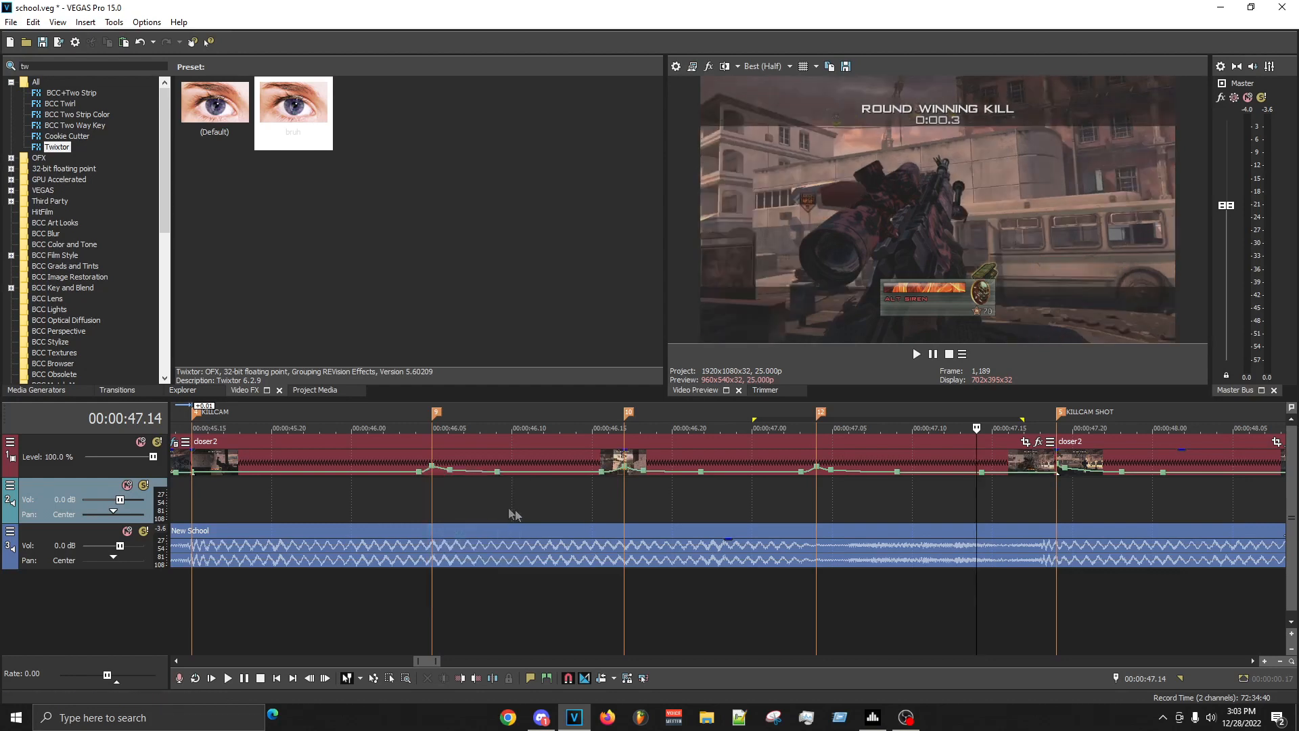
right_click(426, 477)
click(462, 525)
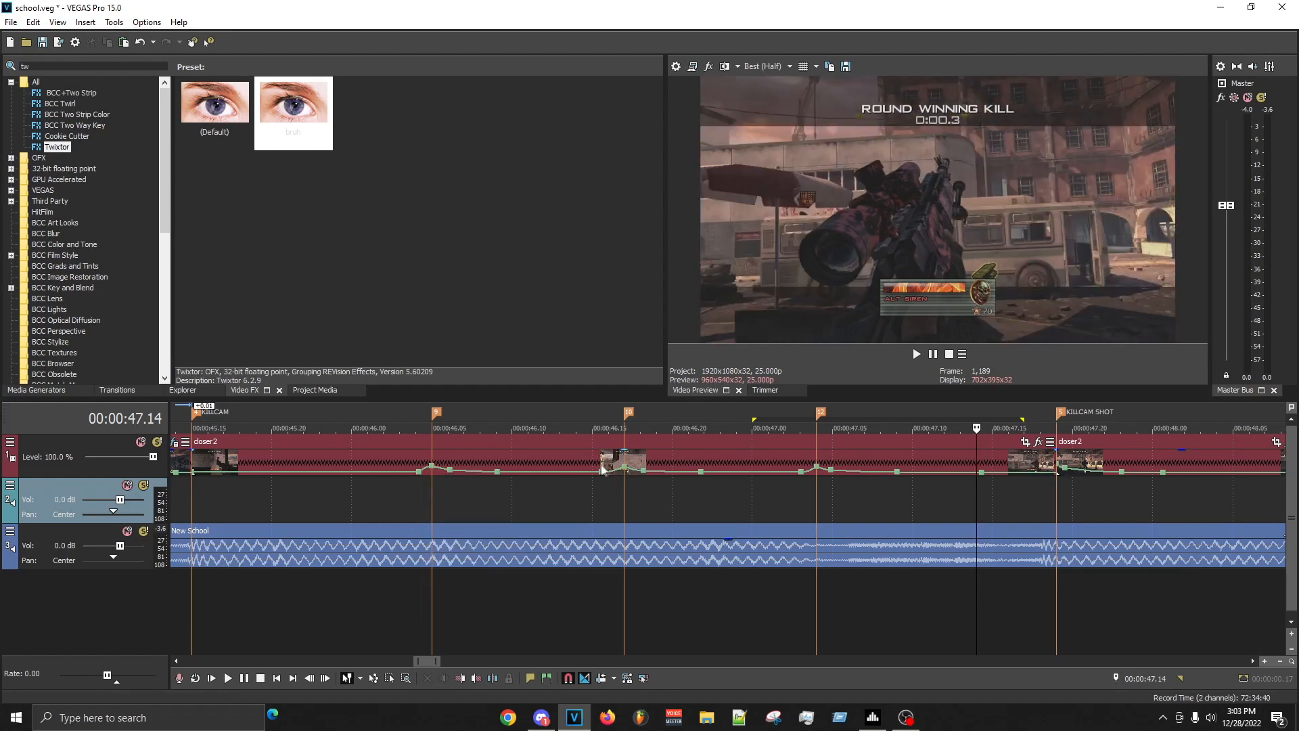
right_click(618, 469)
click(647, 519)
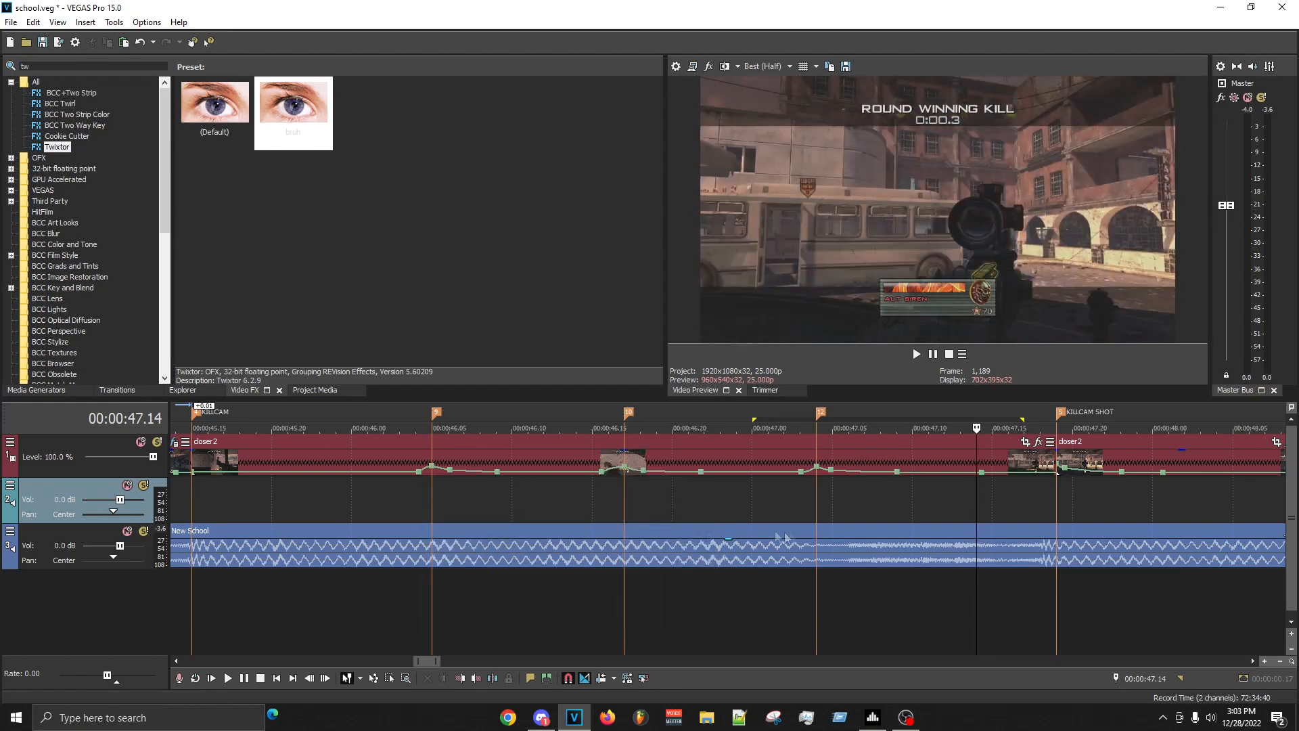
right_click(611, 474)
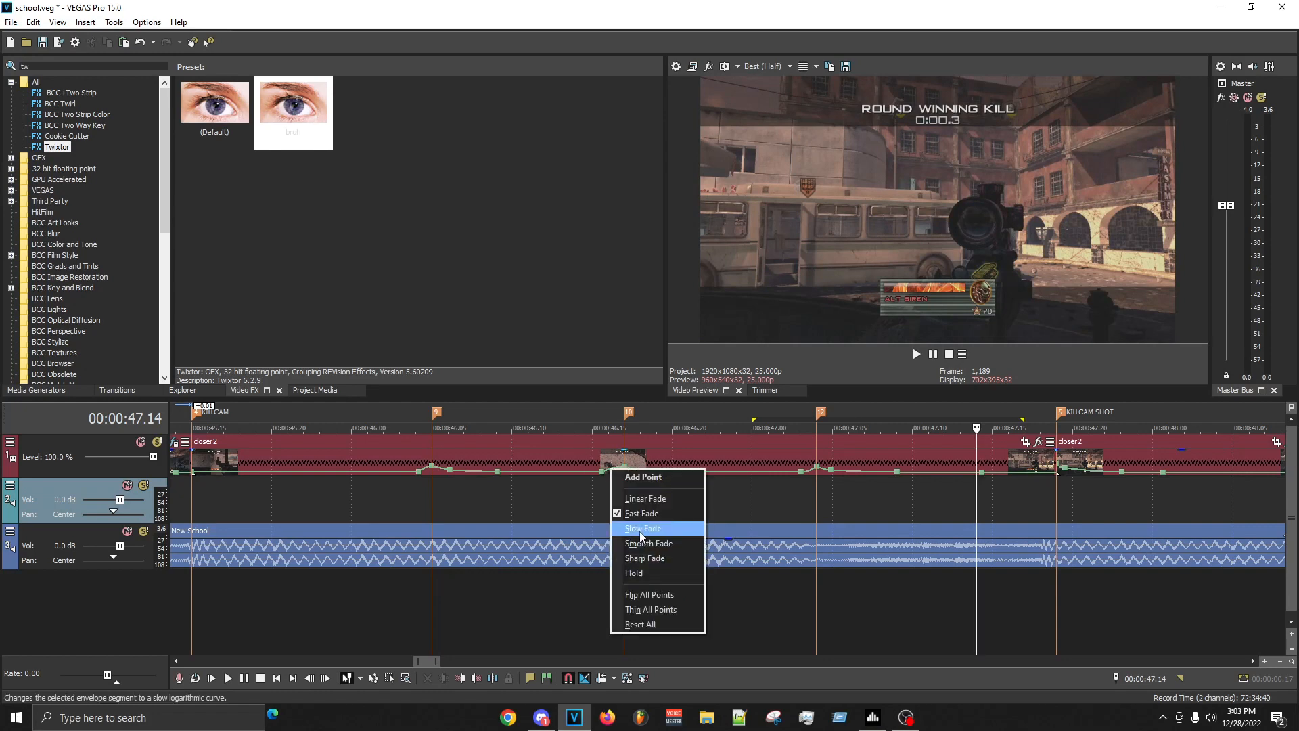
click(649, 515)
- Mark the range from 00:00:47.00 to 00:00:48.04, build its RAM preview, and play the transition into KILLCAM SHOT
click(1034, 501)
key(Right)
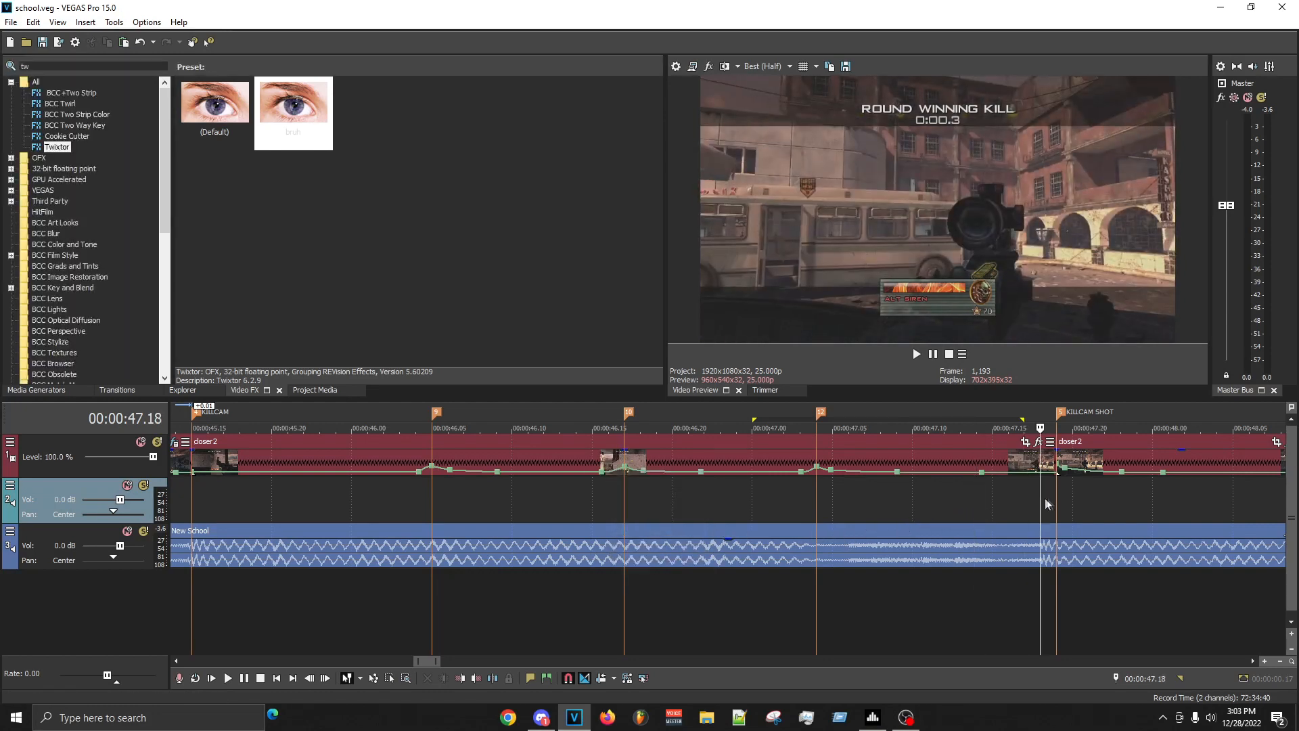
key(Right)
drag(753, 509, 1217, 499)
key(Left)
key(shift+b)
key(space)
click(786, 504)
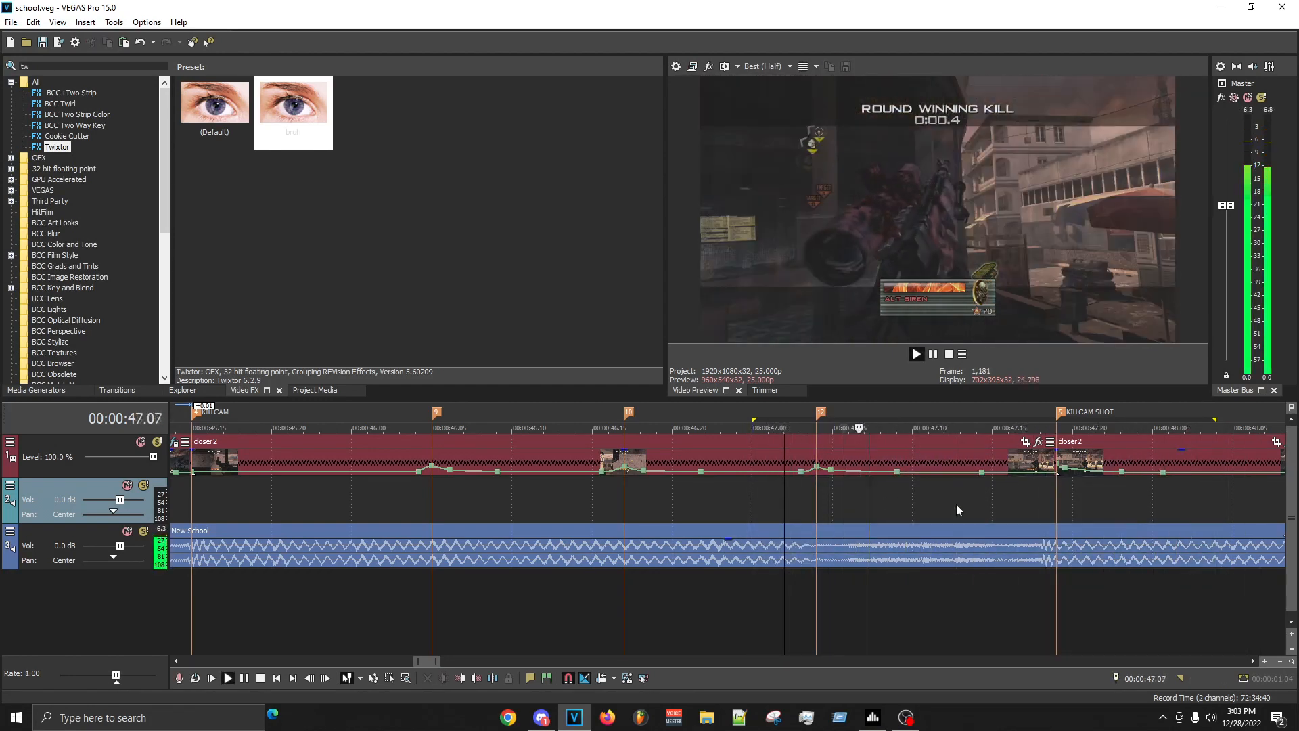
- Mark the range from 00:00:46.02 through the KILLCAM SHOT transition and play the velocity bumps against the beat
key(space)
click(992, 494)
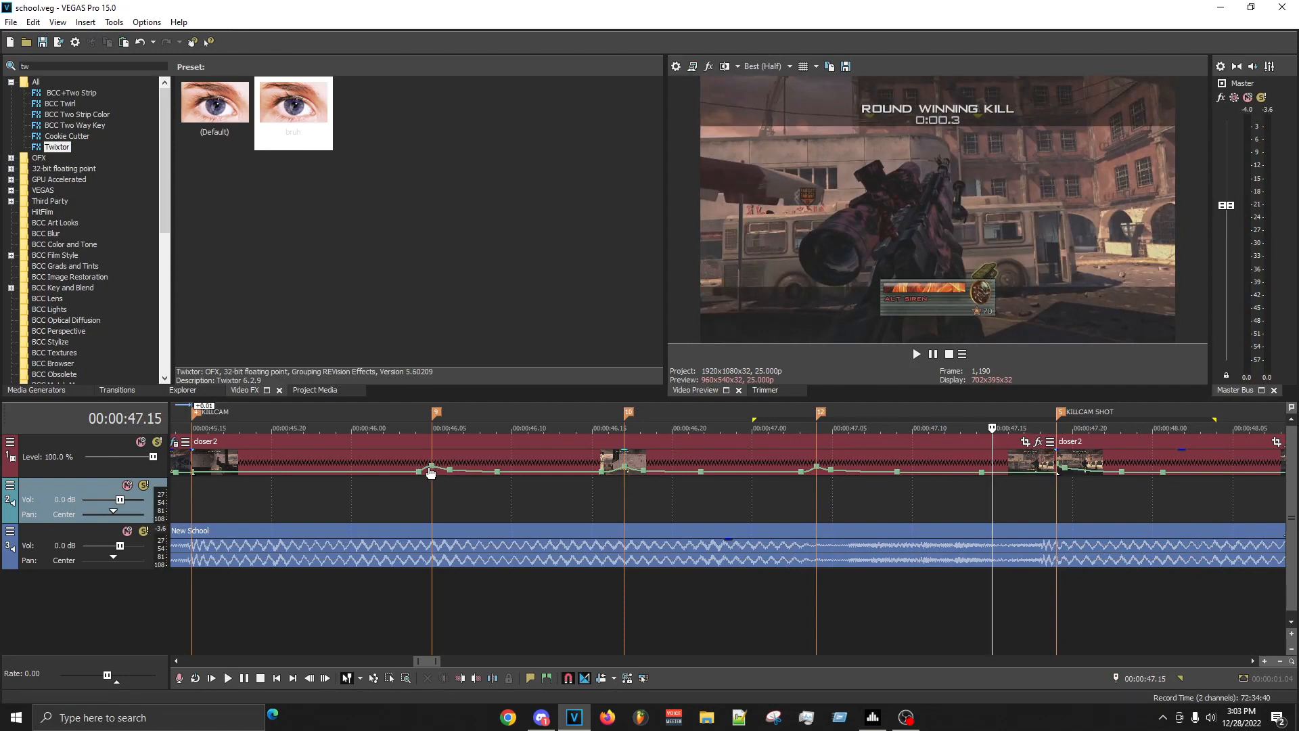
right_click(431, 469)
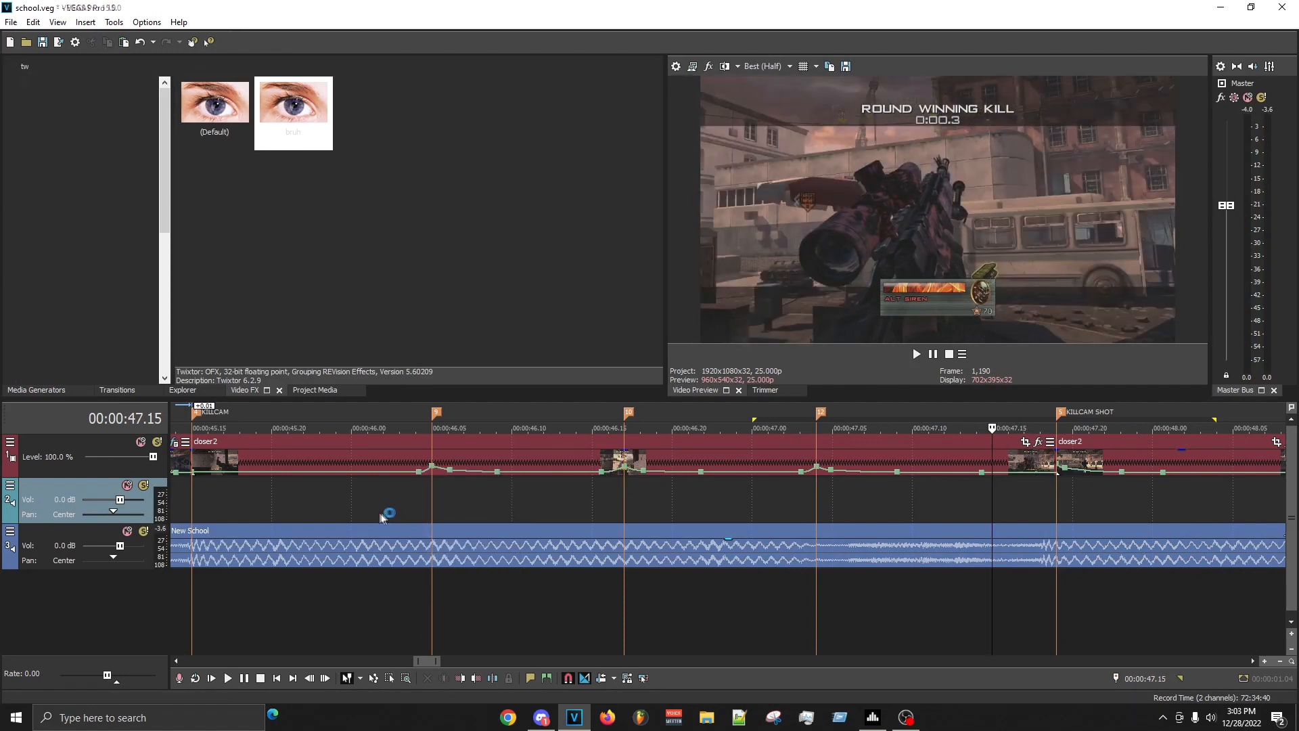
drag(384, 516, 1288, 546)
key(space)
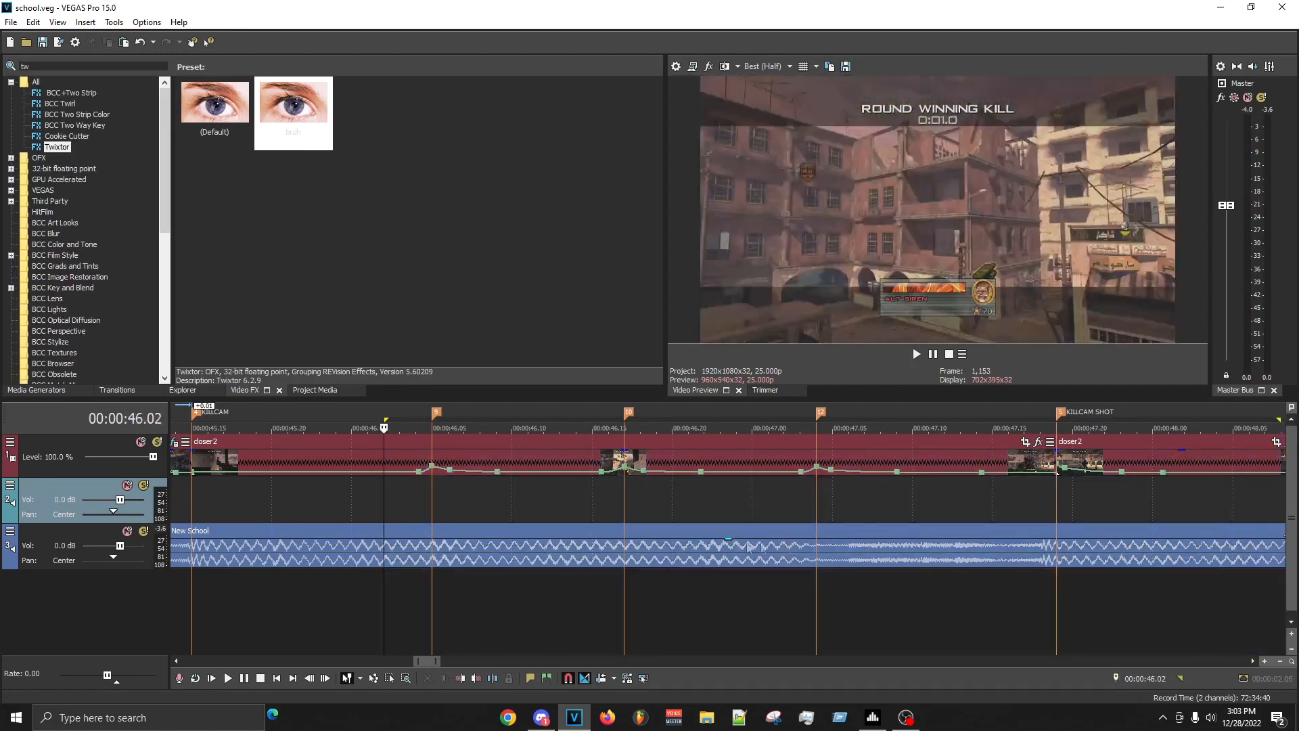
click(660, 513)
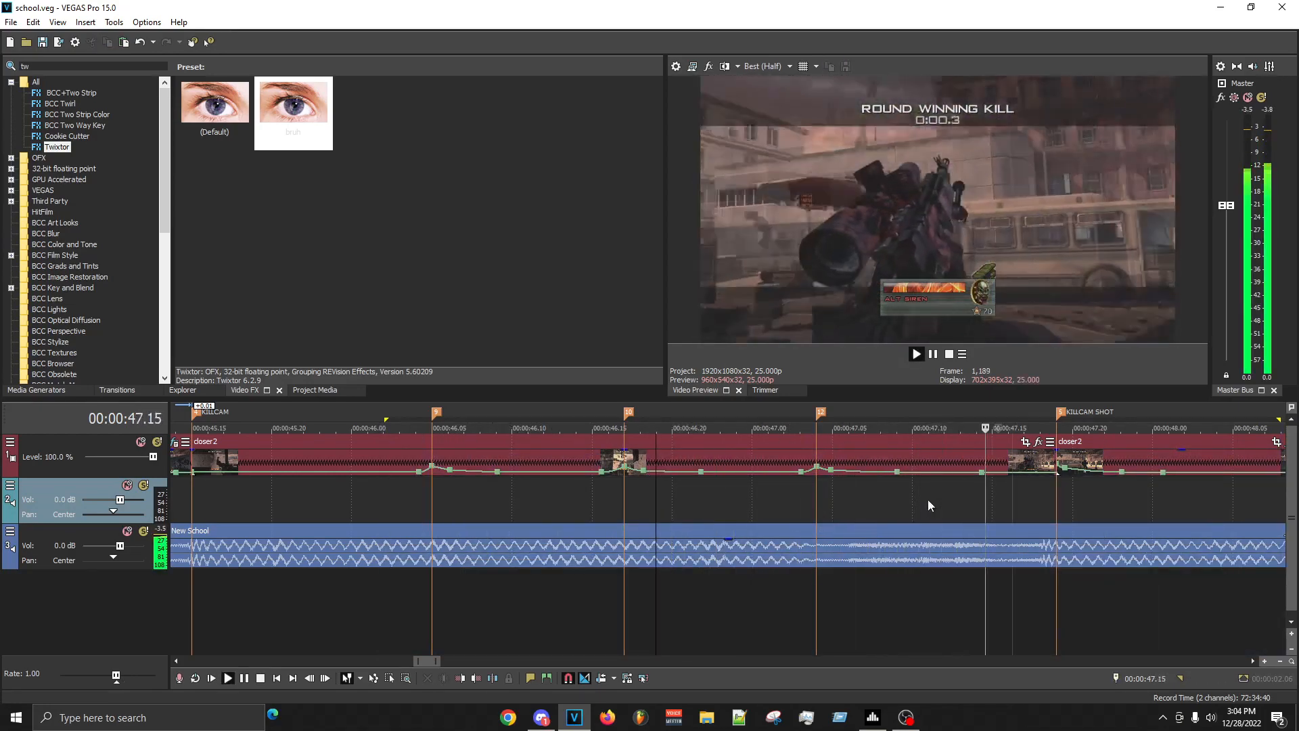
- Replay the KILLCAM clip into the KILLCAM SHOT marker from several start points to check its sync
scroll(927, 499, down, 3)
key(space)
click(570, 513)
key(space)
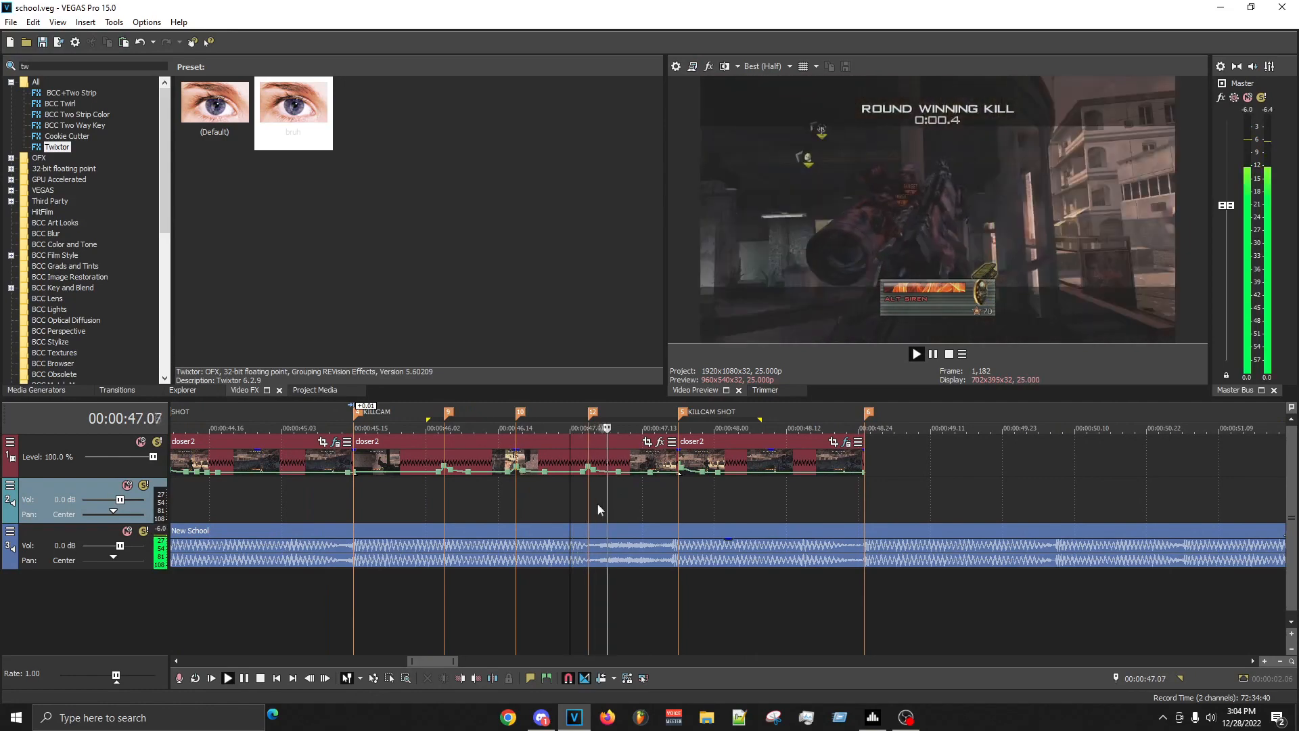
key(space)
click(324, 504)
key(space)
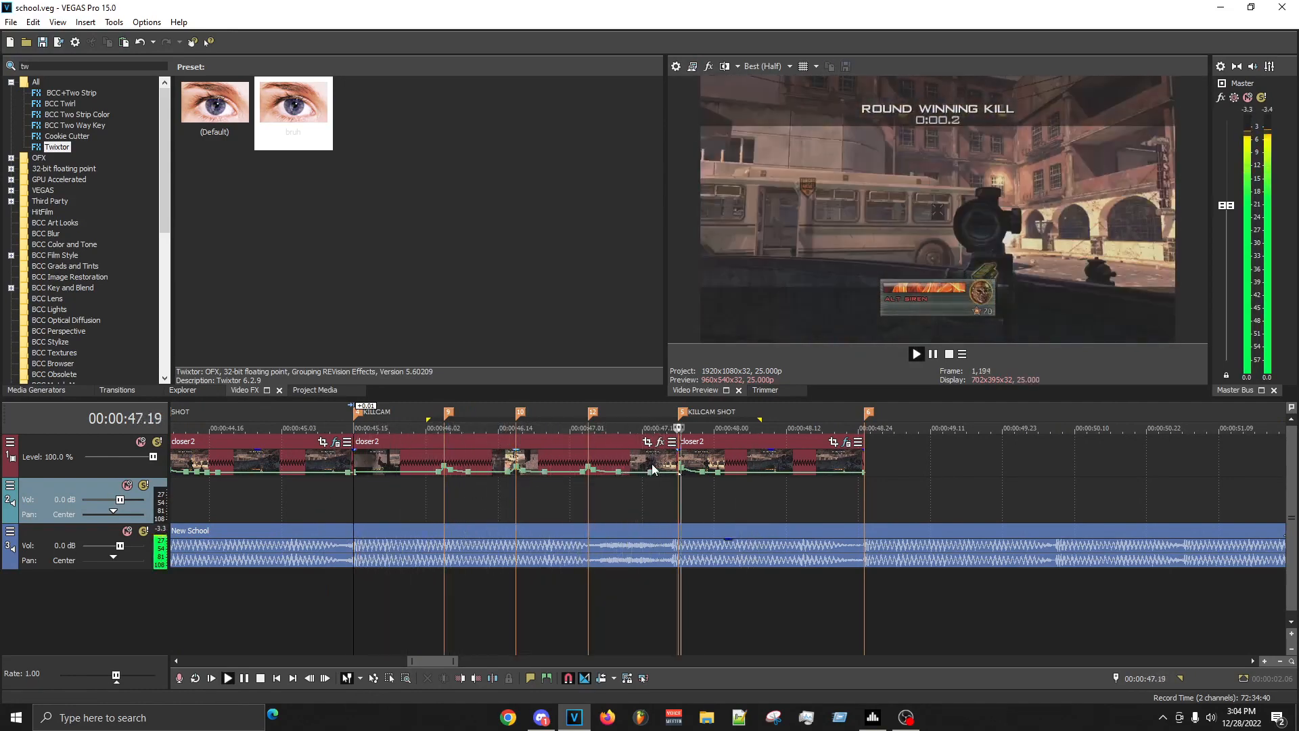
key(space)
- Mark the whole closer2 sequence from 00:00:40.16 to 00:00:49.17, build its RAM preview, and play it
scroll(664, 502, down, 2)
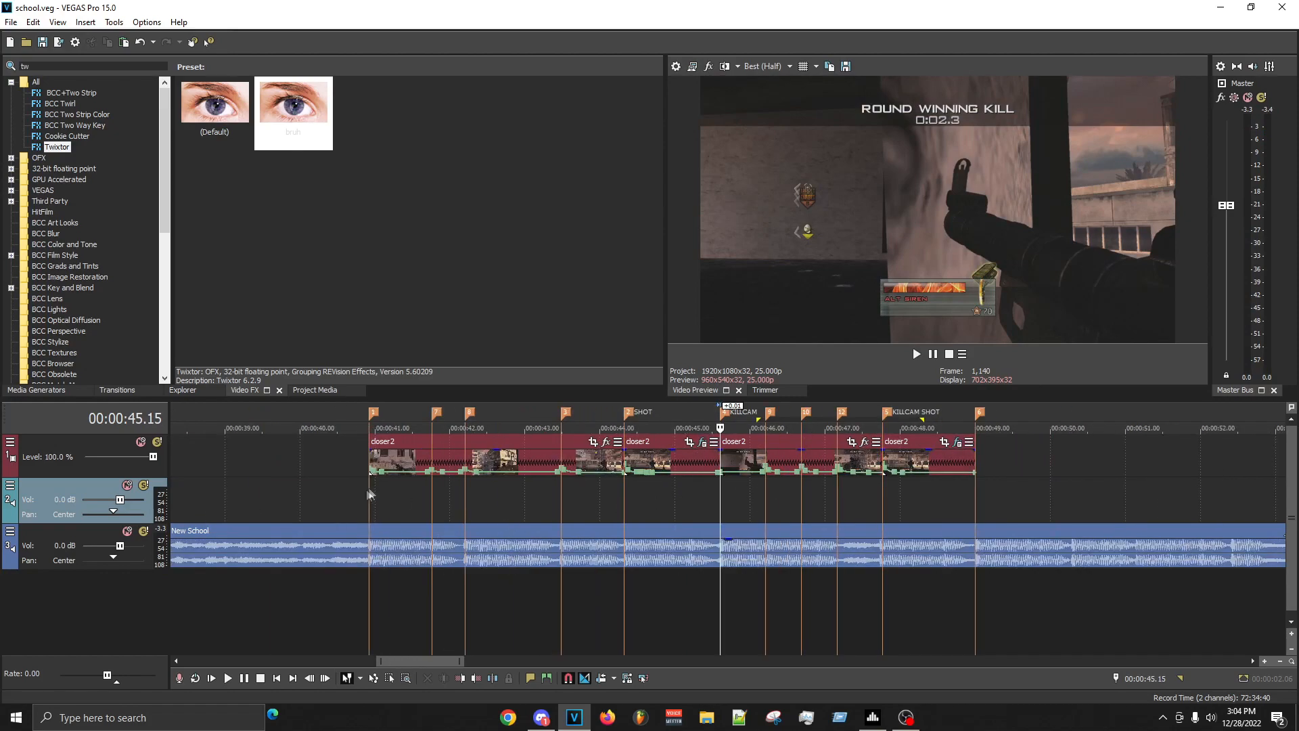
drag(348, 486, 1026, 461)
key(shift+b)
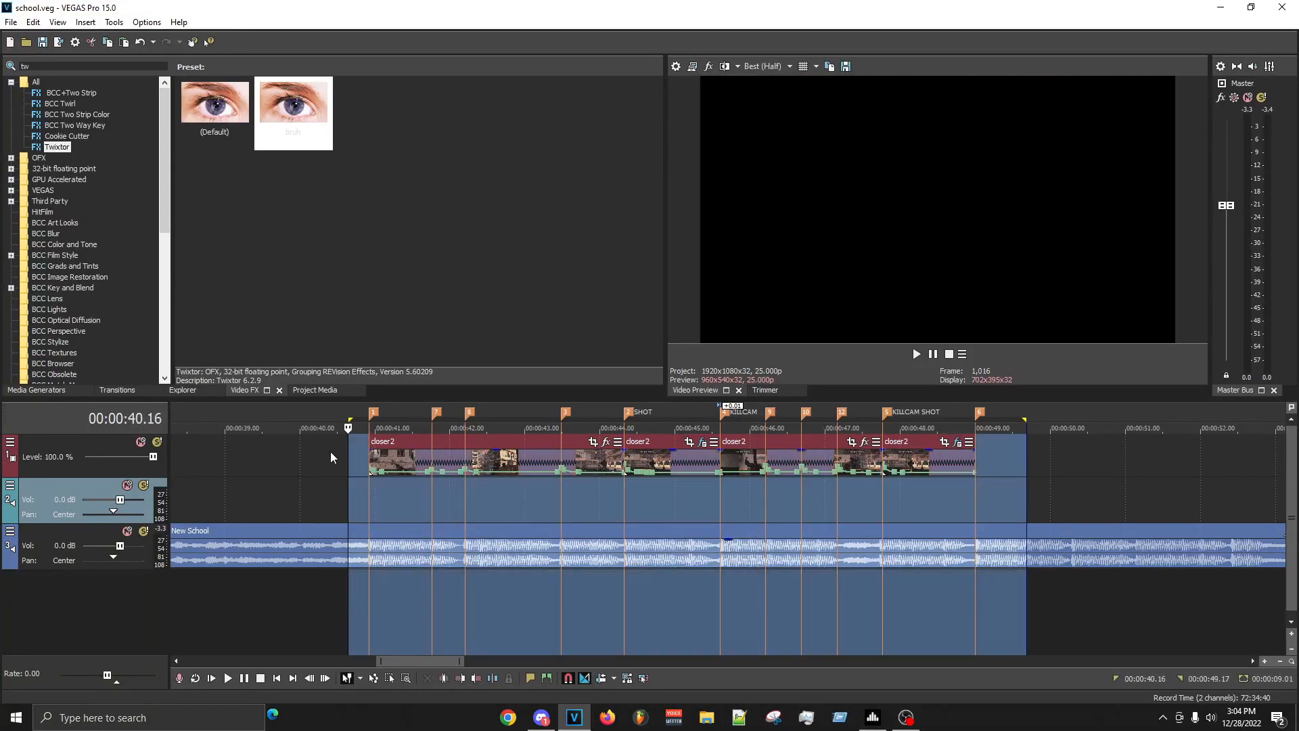
click(330, 453)
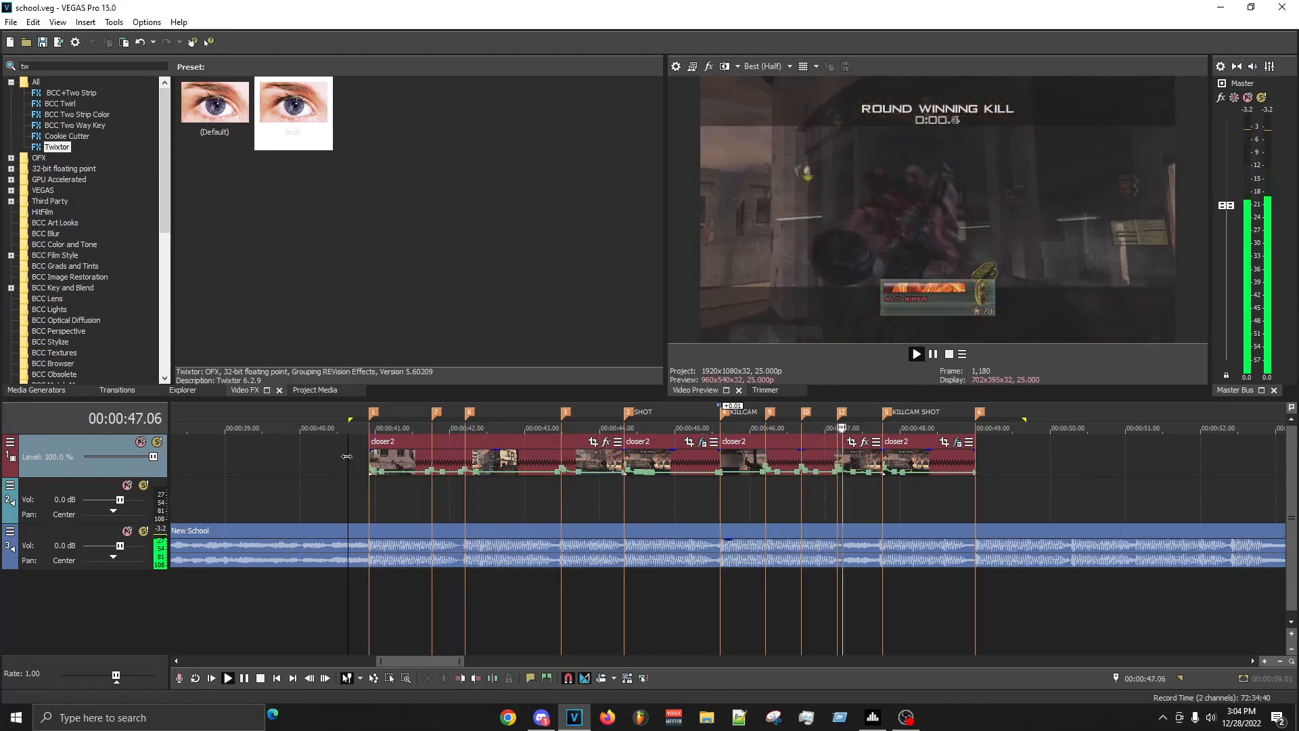
key(space)
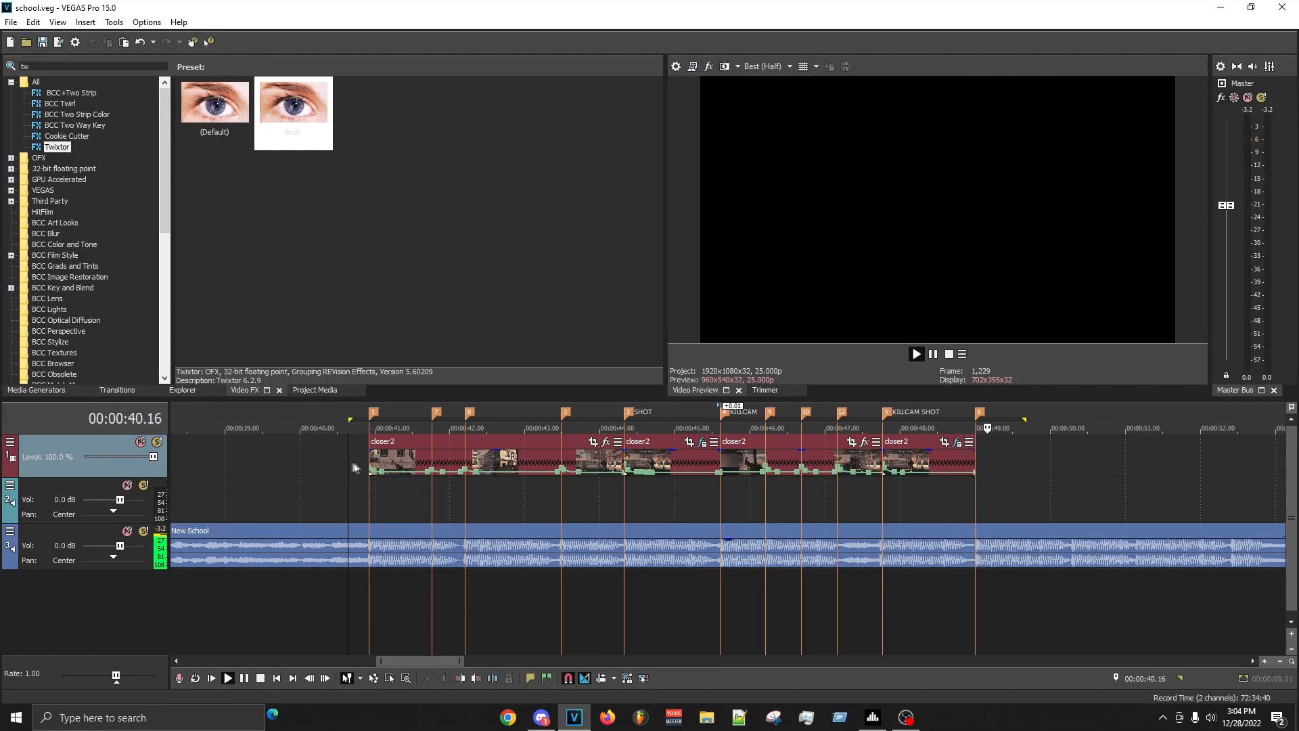
- Re-mark the range around all closer2 clips and play the full sequence again with the music
drag(342, 461, 1024, 449)
key(space)
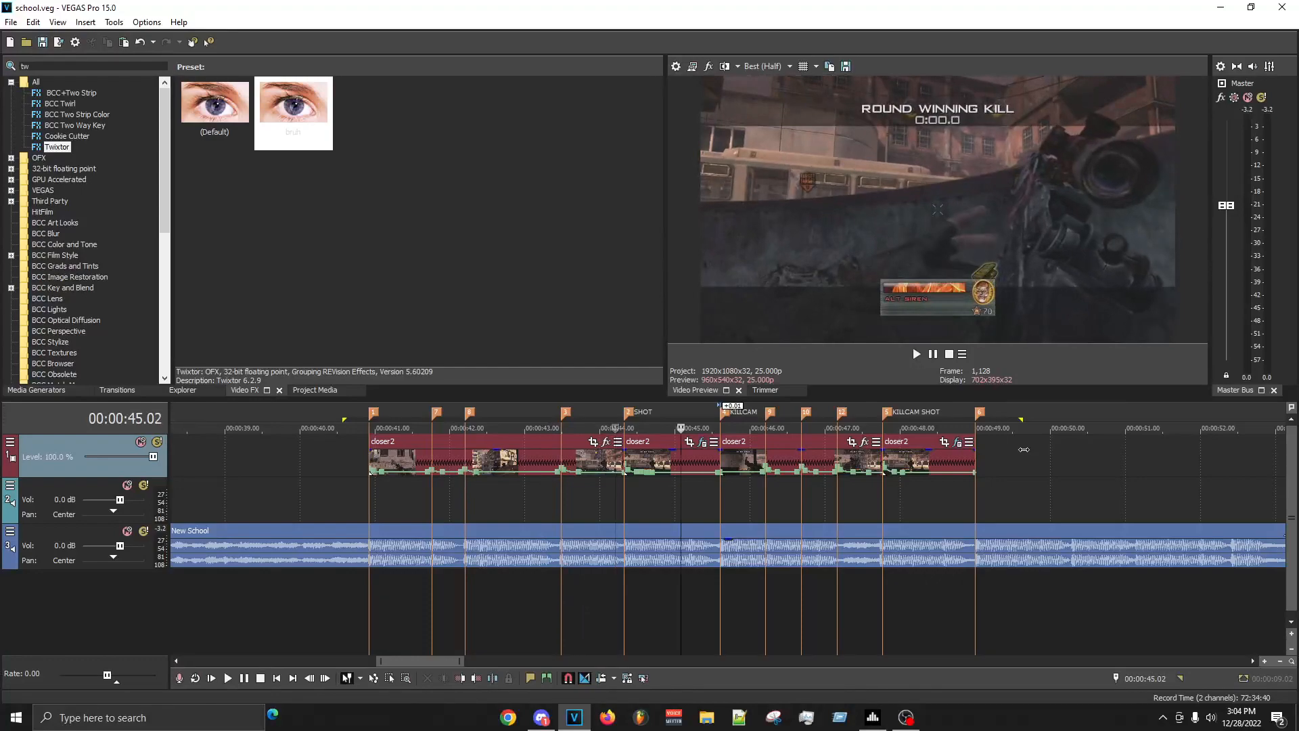
key(space)
key(space)
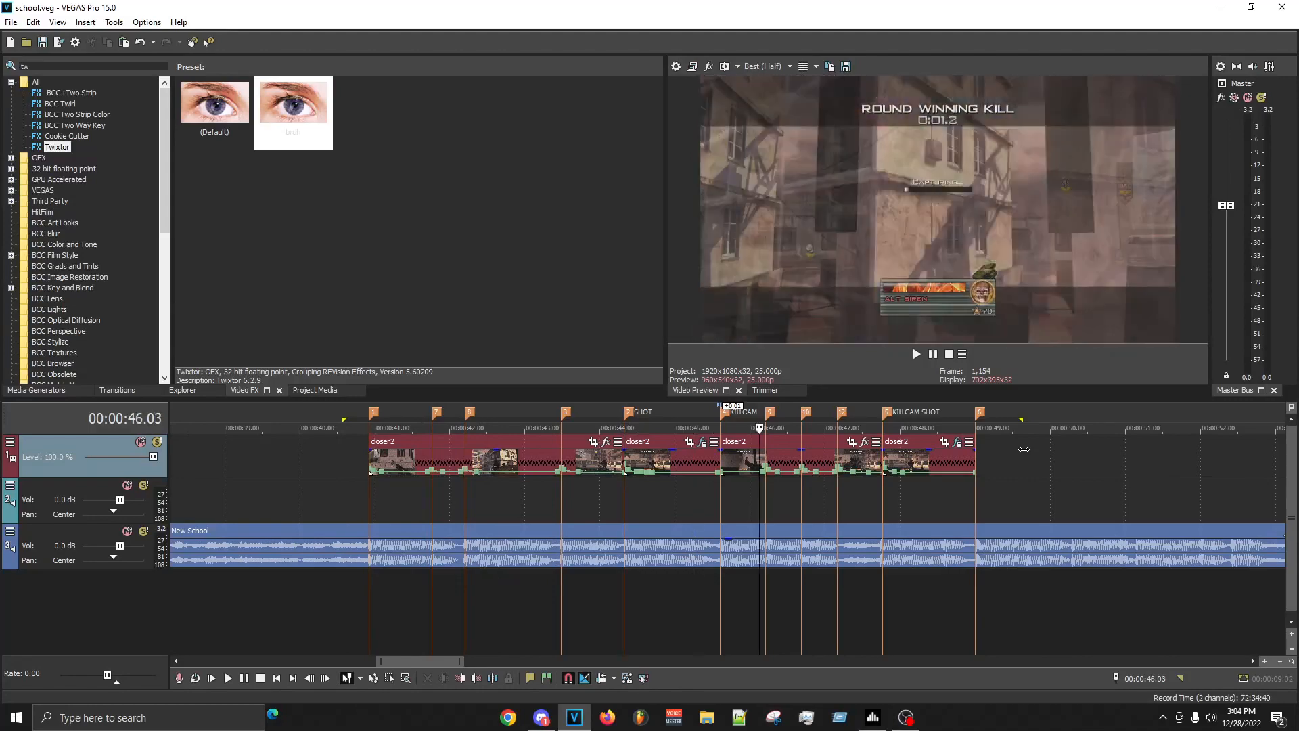
key(space)
key(space)
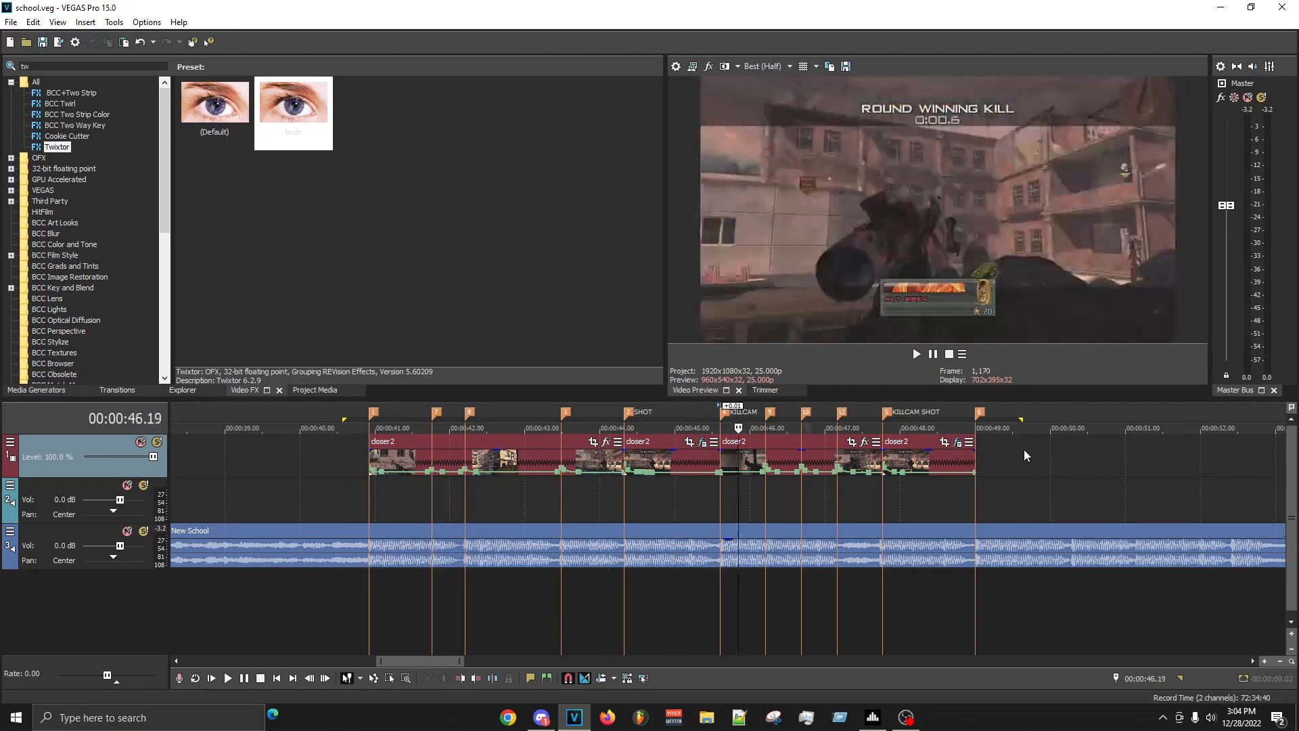
key(space)
key(space)
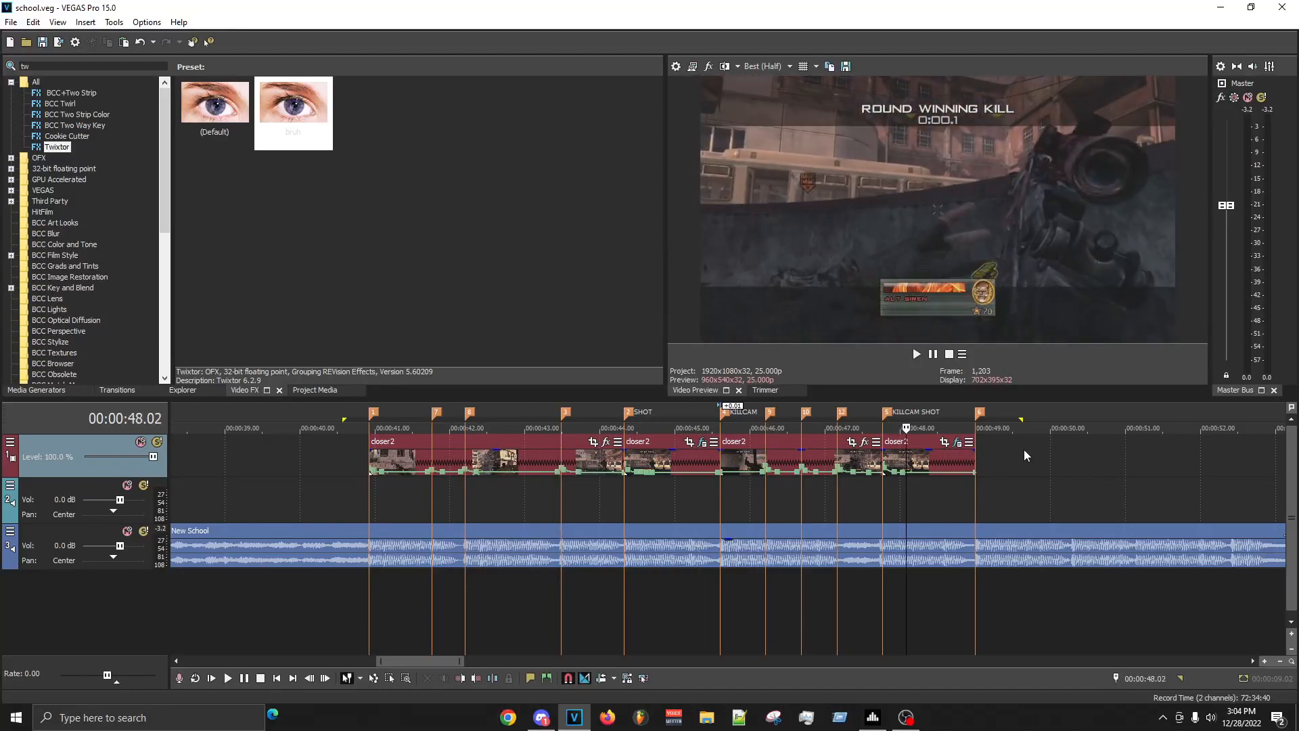
key(space)
key(space)
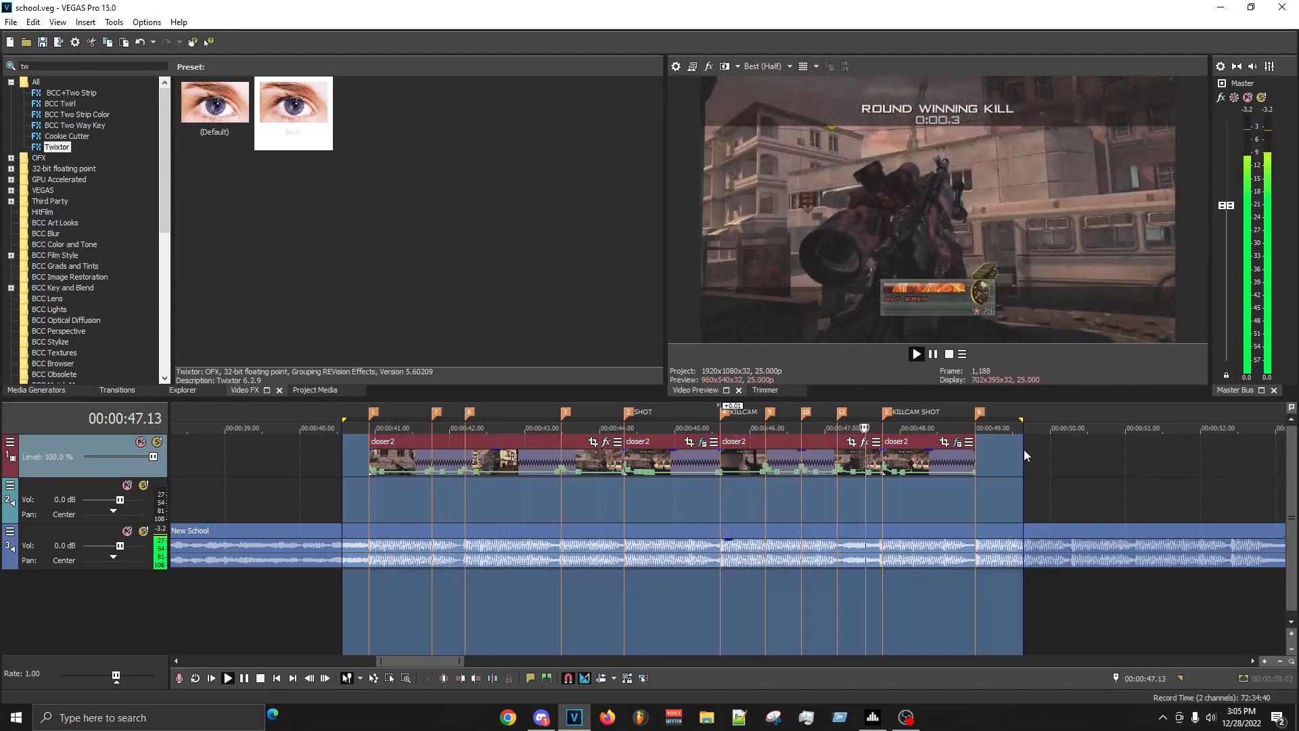
- Replay the sequence from 00:00:44.20 in the SHOT clip through the KILLCAM SHOT marker
click(923, 490)
key(space)
click(657, 510)
key(space)
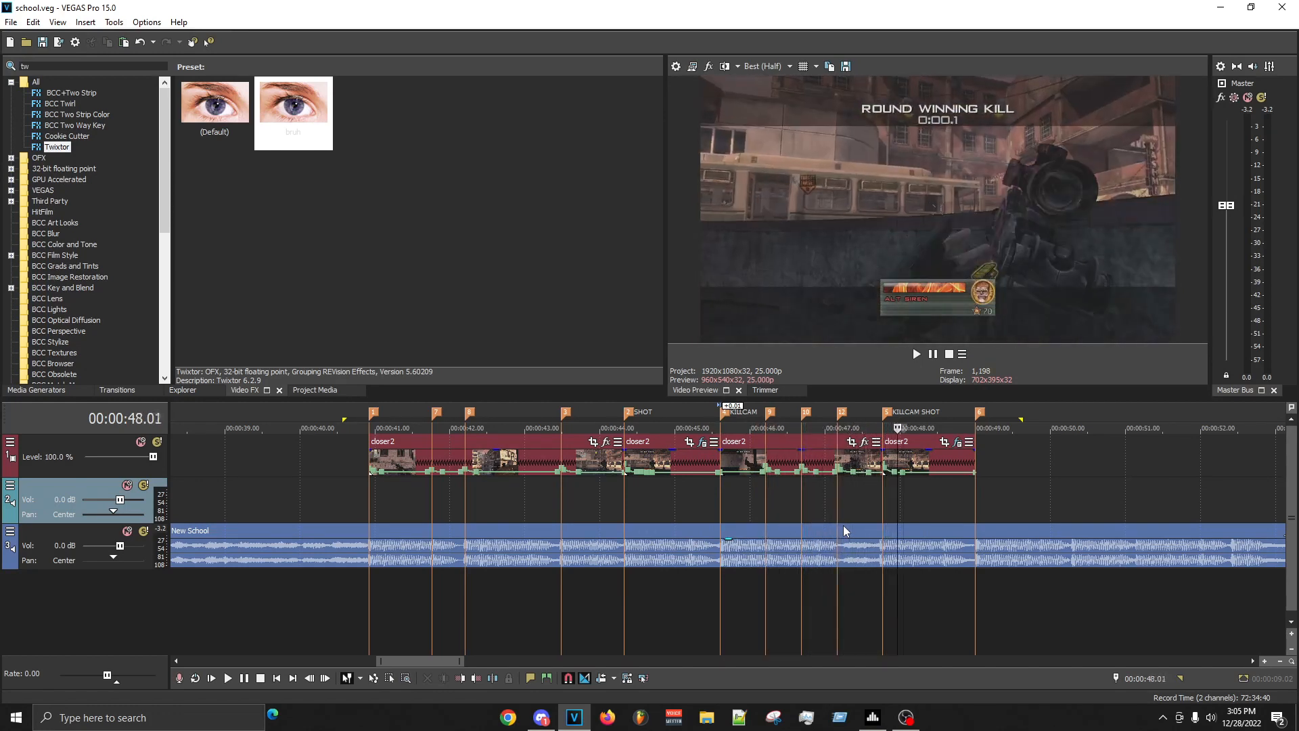
- Step back and forth through the footage between the SHOT and KILLCAM SHOT clips to examine the motion around the beat markers
key(Left)
key(Left)
key(Left)
key(Left)
key(Left)
key(Left)
key(Left)
key(Left)
key(Left)
key(Left)
key(Left)
key(Left)
key(Left)
key(Left)
key(Left)
key(Left)
key(Left)
key(Left)
key(Left)
key(Left)
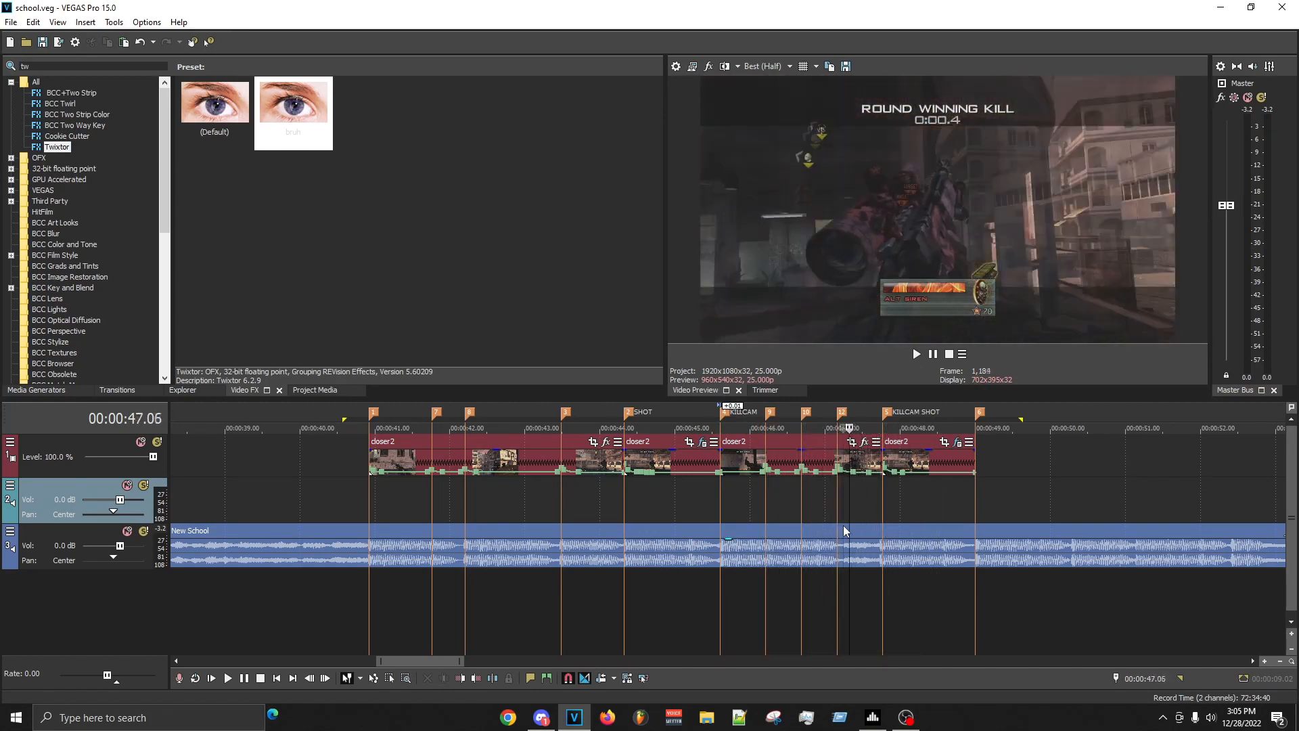
key(Left)
key(Left)
key(Left)
key(Left)
key(Left)
key(Left)
key(Left)
key(Left)
key(Left)
key(Left)
key(Left)
key(Left)
key(Left)
key(Left)
key(Left)
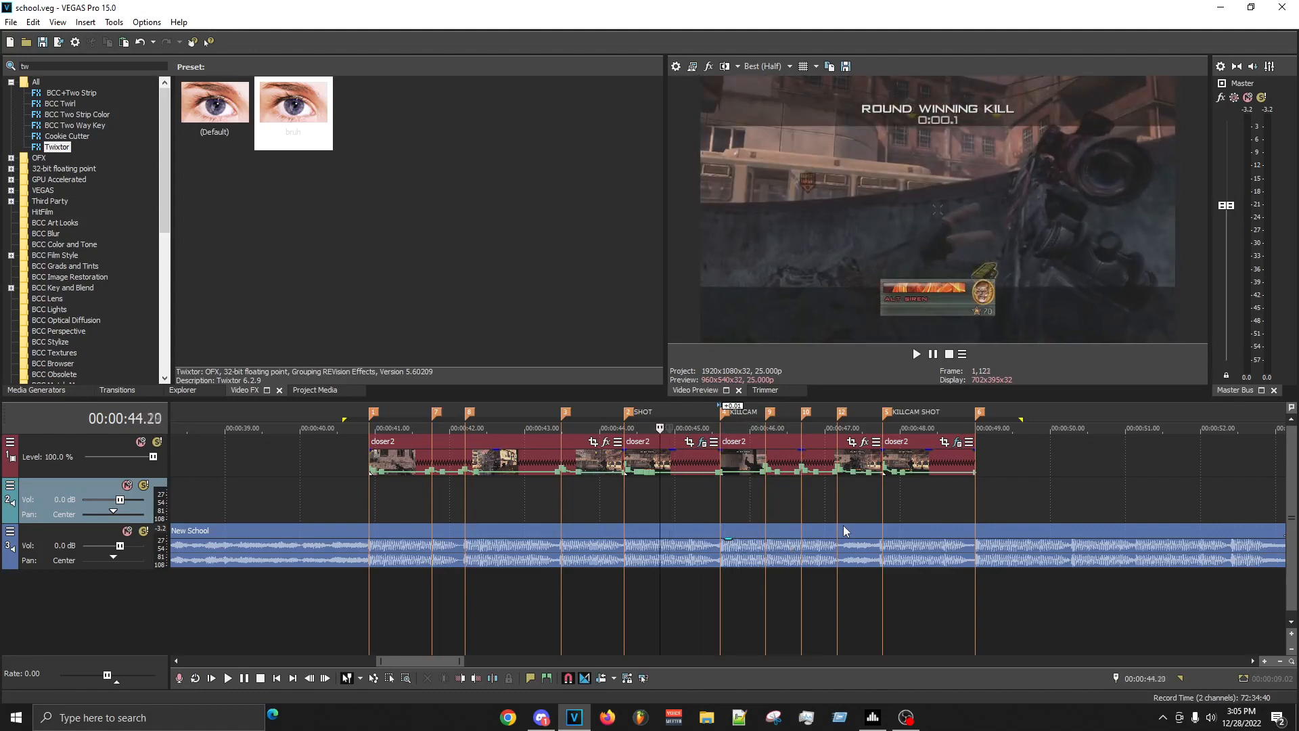
key(Right)
key(Right)
key(Right)
key(Right)
key(Right)
key(Right)
key(Right)
key(Right)
key(Right)
key(Right)
key(Right)
key(Right)
key(Right)
key(Right)
key(Right)
key(Right)
key(Left)
key(Left)
key(Left)
key(Left)
key(Left)
key(Left)
key(Left)
key(Left)
key(Left)
key(Left)
key(Left)
key(Left)
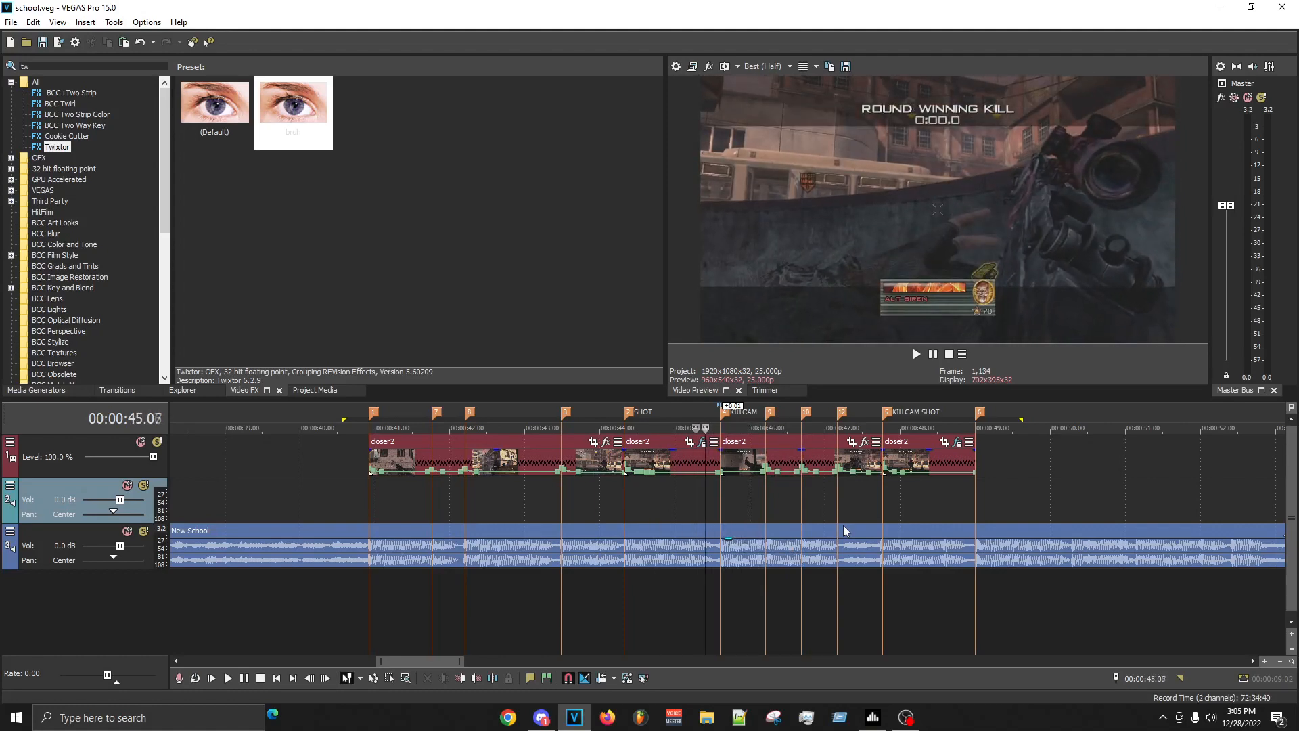
key(Right)
key(Right)
key(Right)
key(Right)
key(Right)
key(Right)
key(Right)
key(Right)
key(Right)
key(Right)
key(Right)
key(Right)
key(Right)
key(Right)
key(Right)
key(Right)
key(Right)
key(Right)
key(Right)
key(Right)
key(Right)
key(Right)
key(Right)
key(Right)
key(Right)
key(Right)
key(Right)
key(Right)
key(Right)
key(Right)
key(Right)
key(Right)
key(Right)
key(Right)
key(Right)
key(Right)
key(Right)
key(Right)
key(Right)
key(Right)
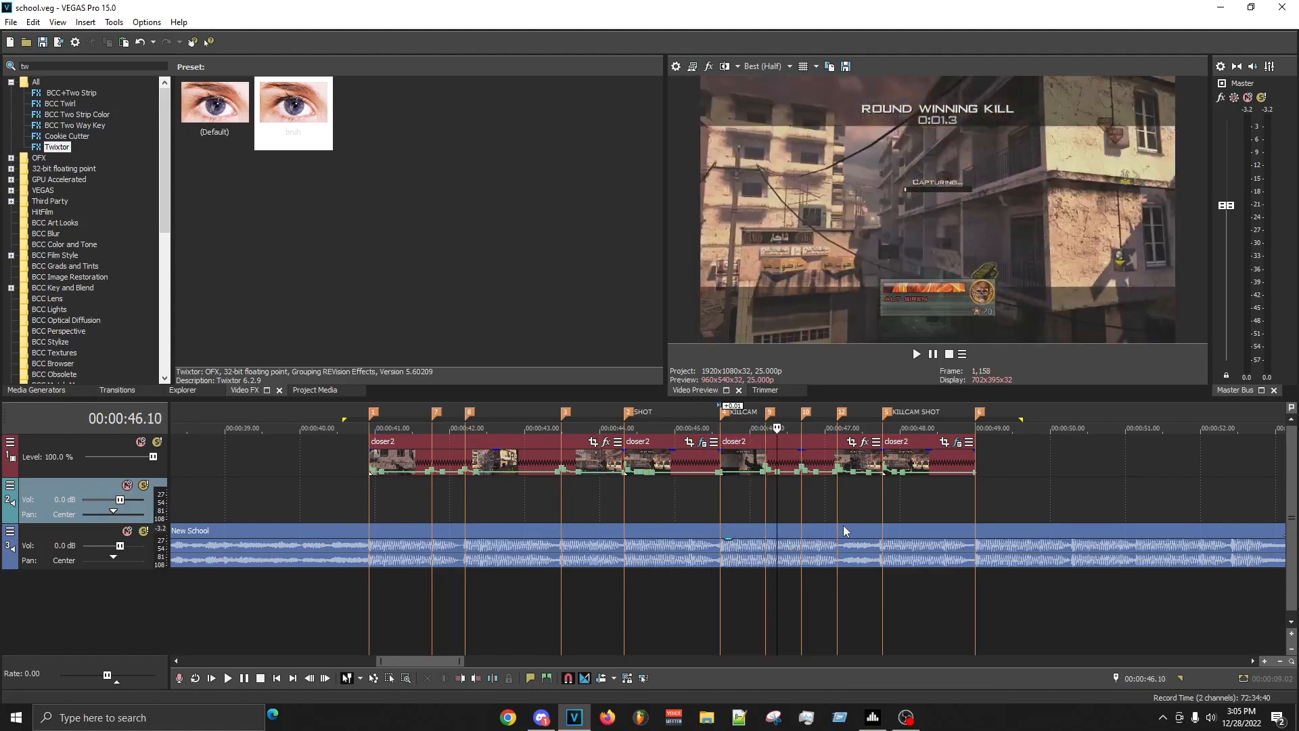
key(Right)
key(Right)
key(Right)
key(Right)
key(Right)
key(Right)
key(Right)
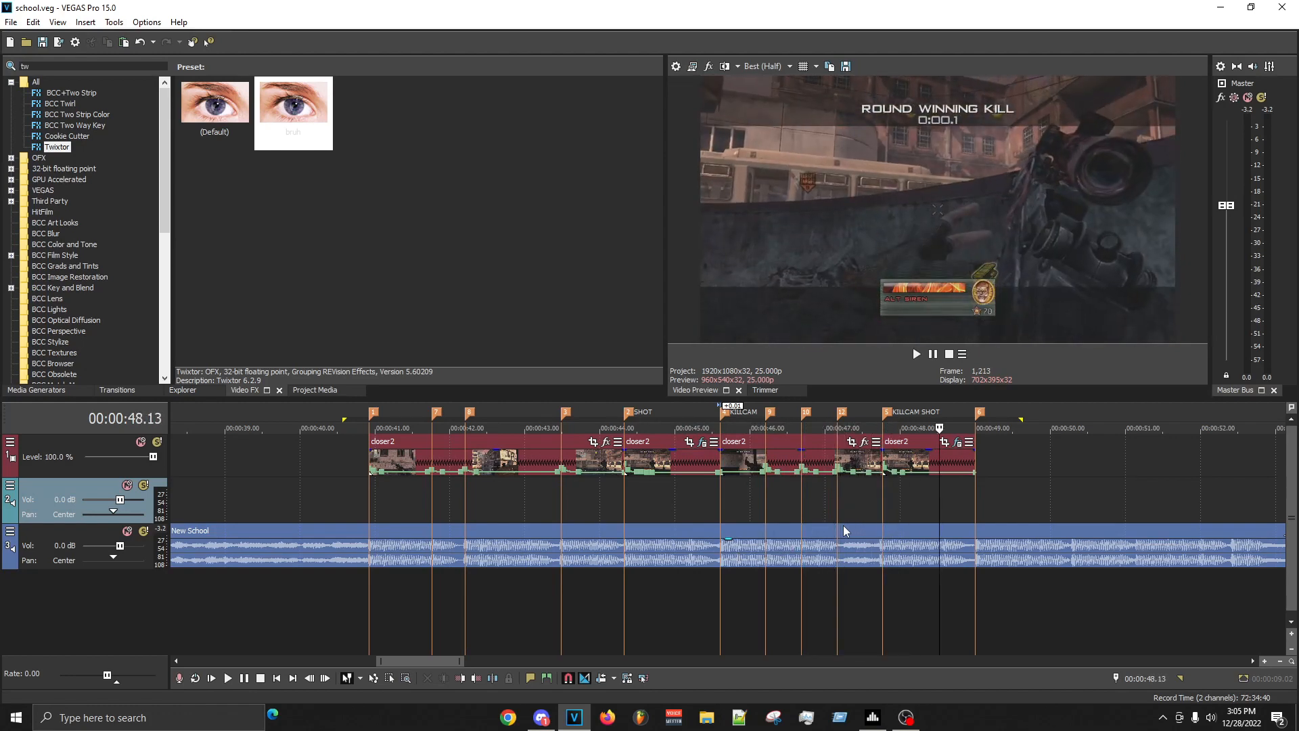
key(Left)
key(Left)
key(Left)
key(Left)
key(Left)
key(Left)
key(Left)
key(Left)
key(Left)
key(Left)
key(Left)
key(Left)
key(Left)
key(Left)
key(Left)
key(Left)
key(Left)
key(Left)
key(Left)
key(Left)
key(Up)
key(Up)
key(Up)
key(Up)
key(Up)
key(Up)
key(Up)
key(Up)
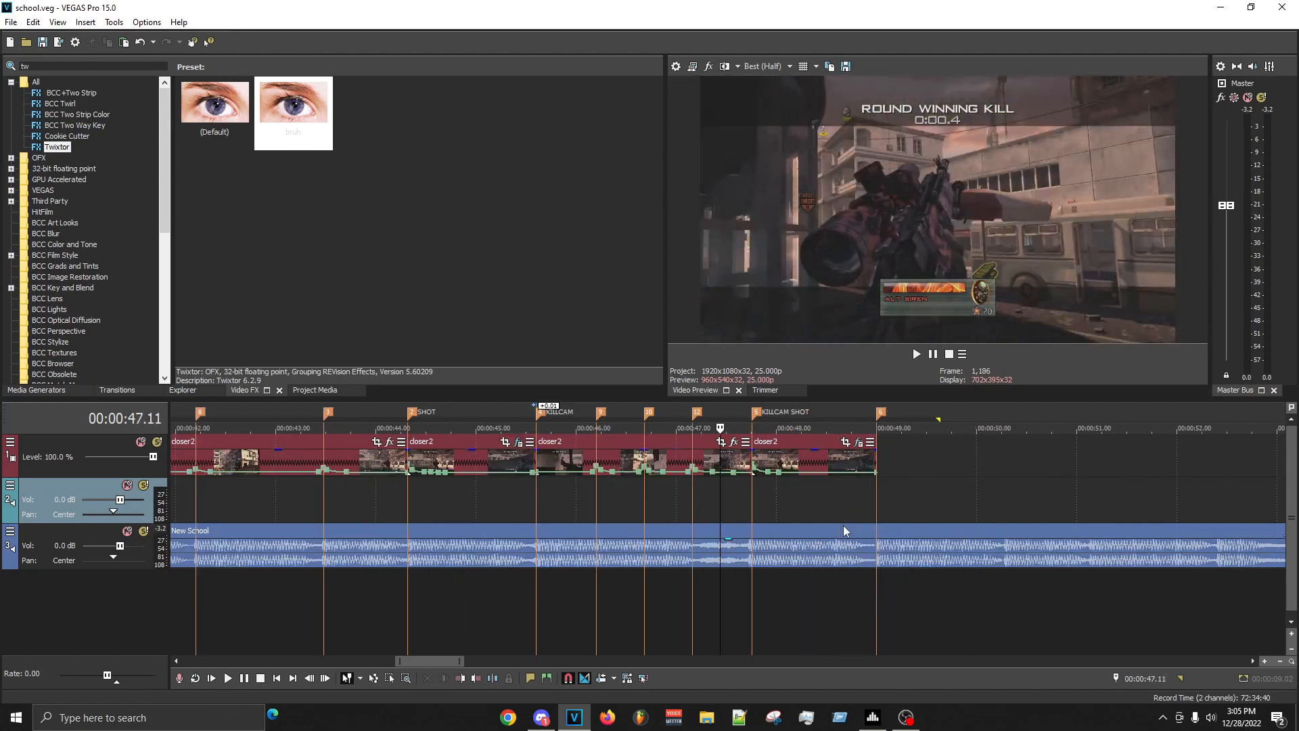
key(Down)
key(Down)
key(Down)
key(Down)
key(Down)
key(Down)
key(Down)
key(Down)
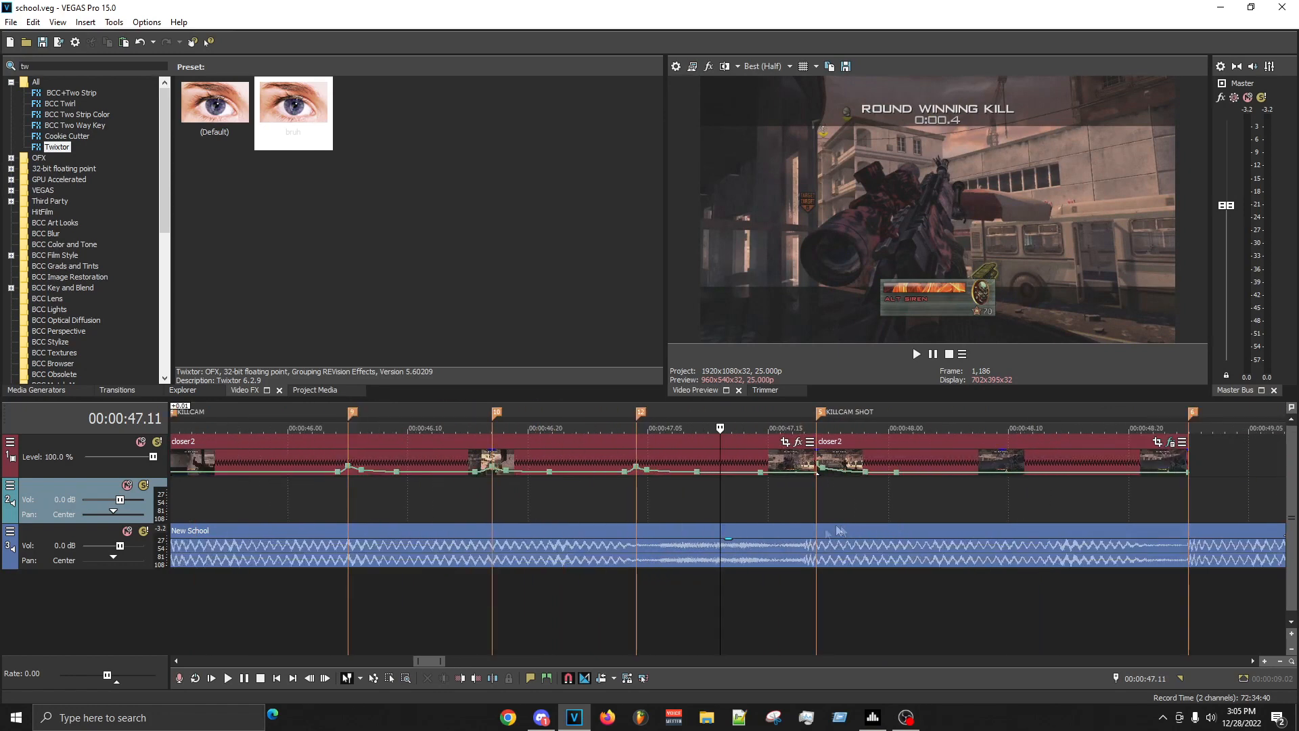
- Mark the KILLCAM clip's velocity bumps at 00:00:47.03–00:00:47.09 and 00:00:46.15–00:00:46.22, plus the slow stretches between bumps, to compare their flow
drag(624, 484, 695, 482)
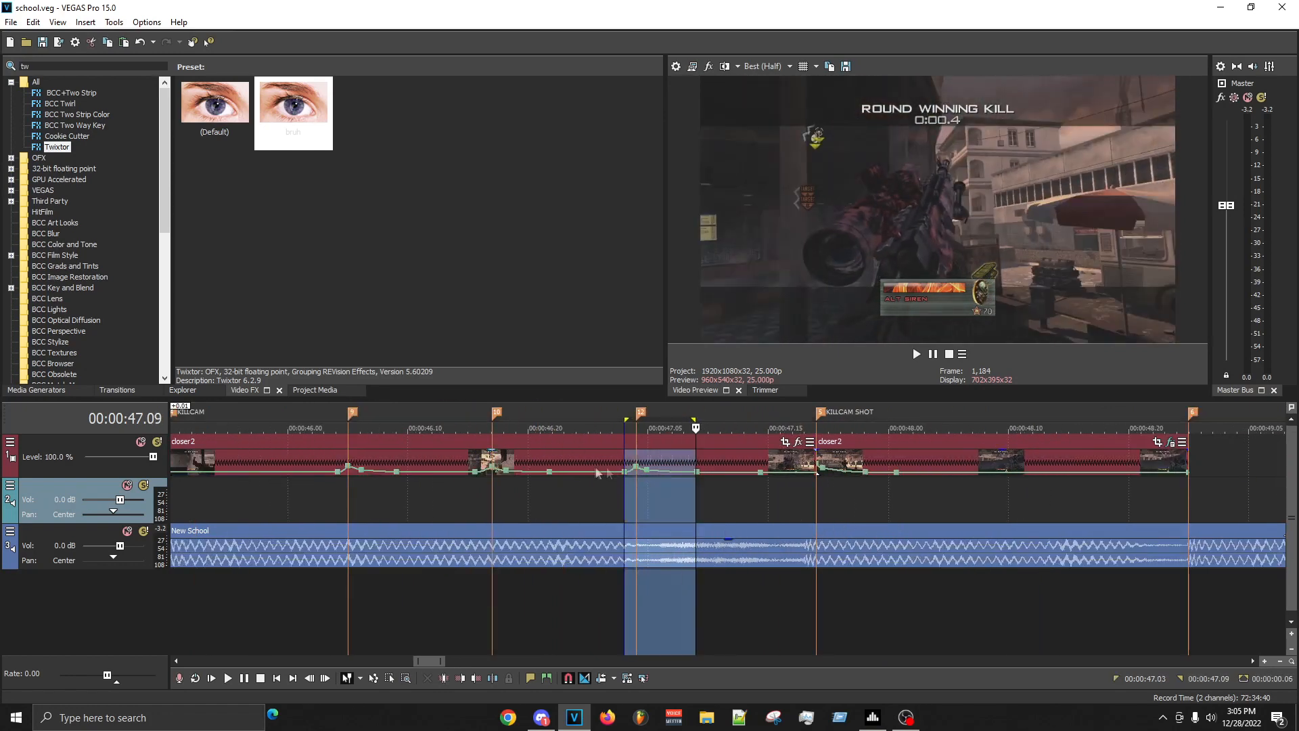
drag(473, 491, 551, 492)
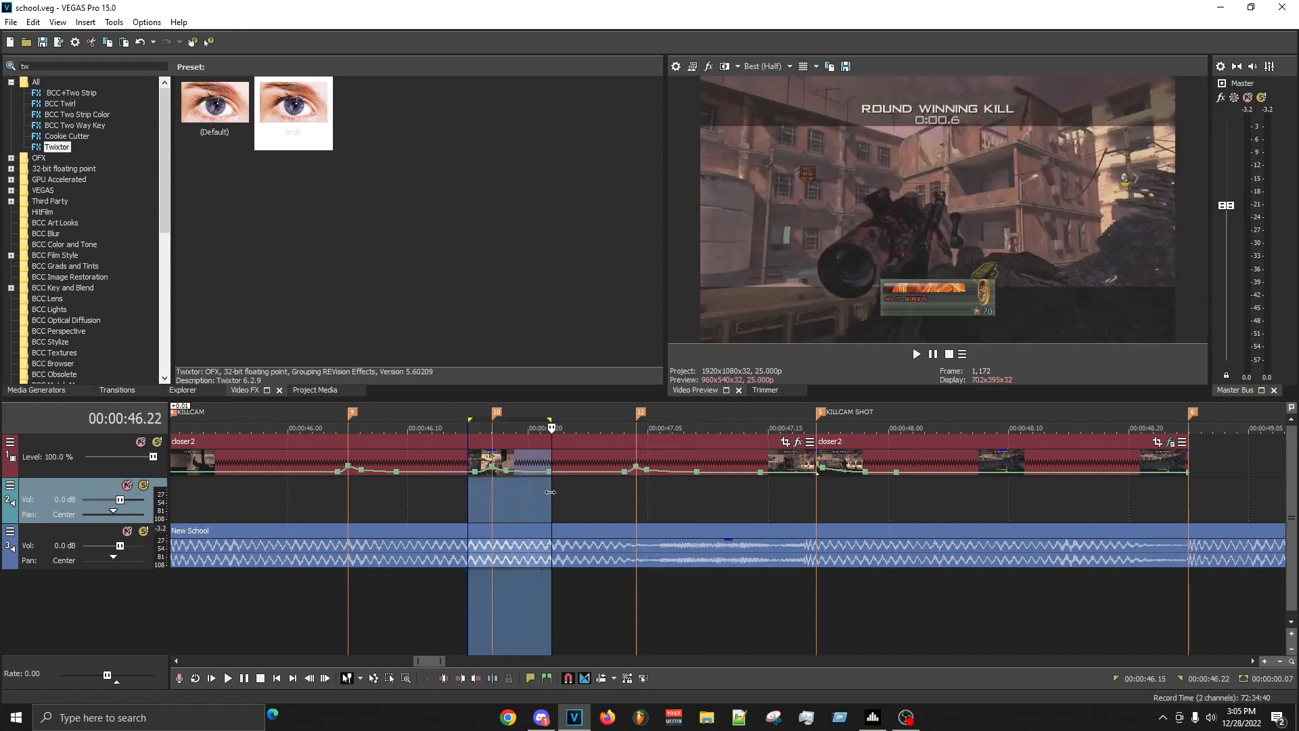
drag(312, 501, 508, 498)
click(339, 498)
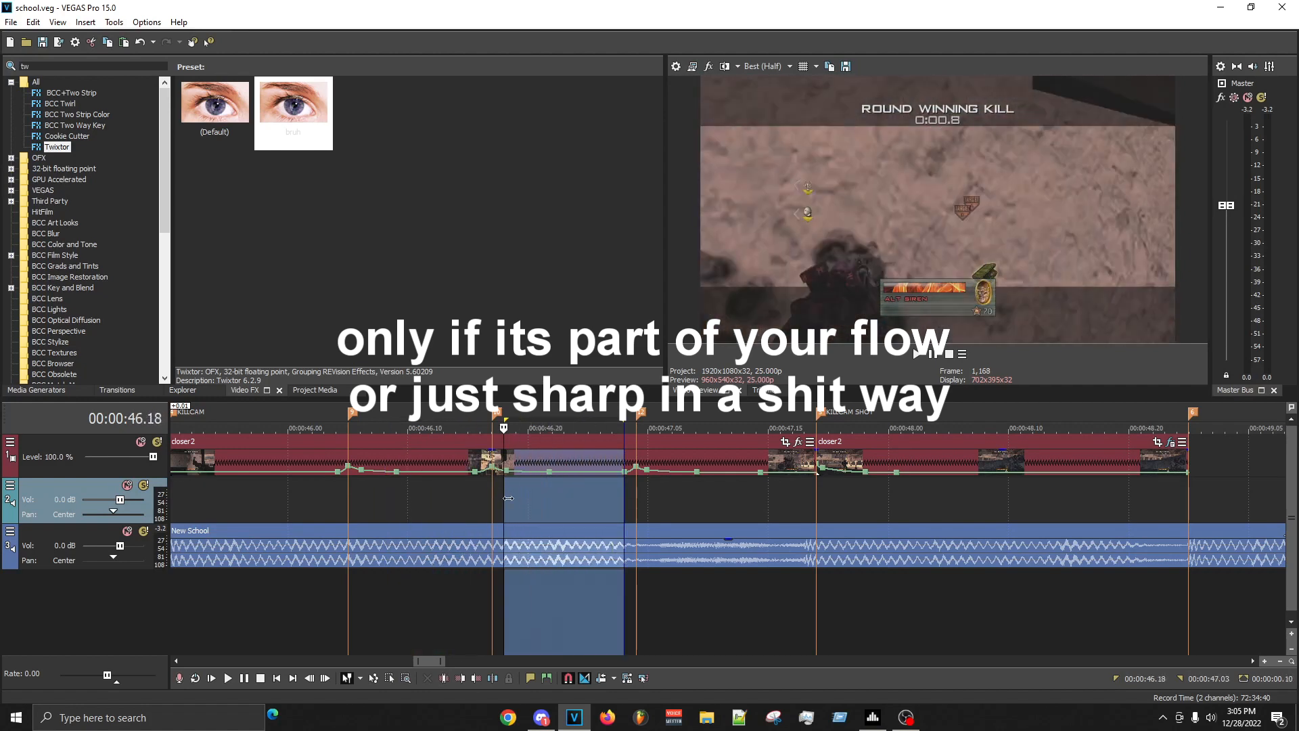
drag(348, 501, 470, 492)
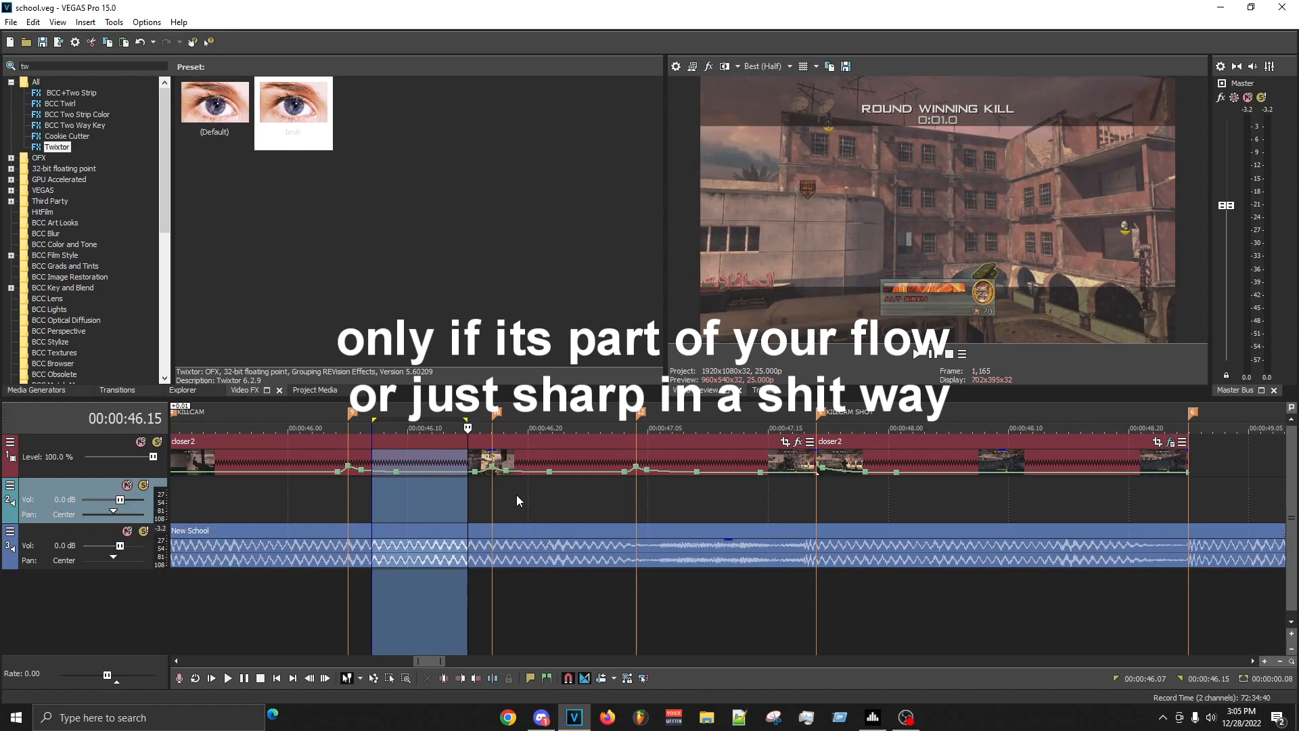
drag(517, 494, 599, 498)
drag(701, 507, 792, 508)
- Mark the slow stretches from 00:00:42.07 to 00:00:43.08 and 00:00:44.14 to 00:00:45.12, and examine the cut at the KILLCAM marker
scroll(741, 509, down, 5)
drag(464, 517, 456, 514)
click(399, 504)
scroll(501, 499, up, 6)
scroll(650, 493, down, 2)
drag(680, 493, 1142, 504)
scroll(952, 511, down, 2)
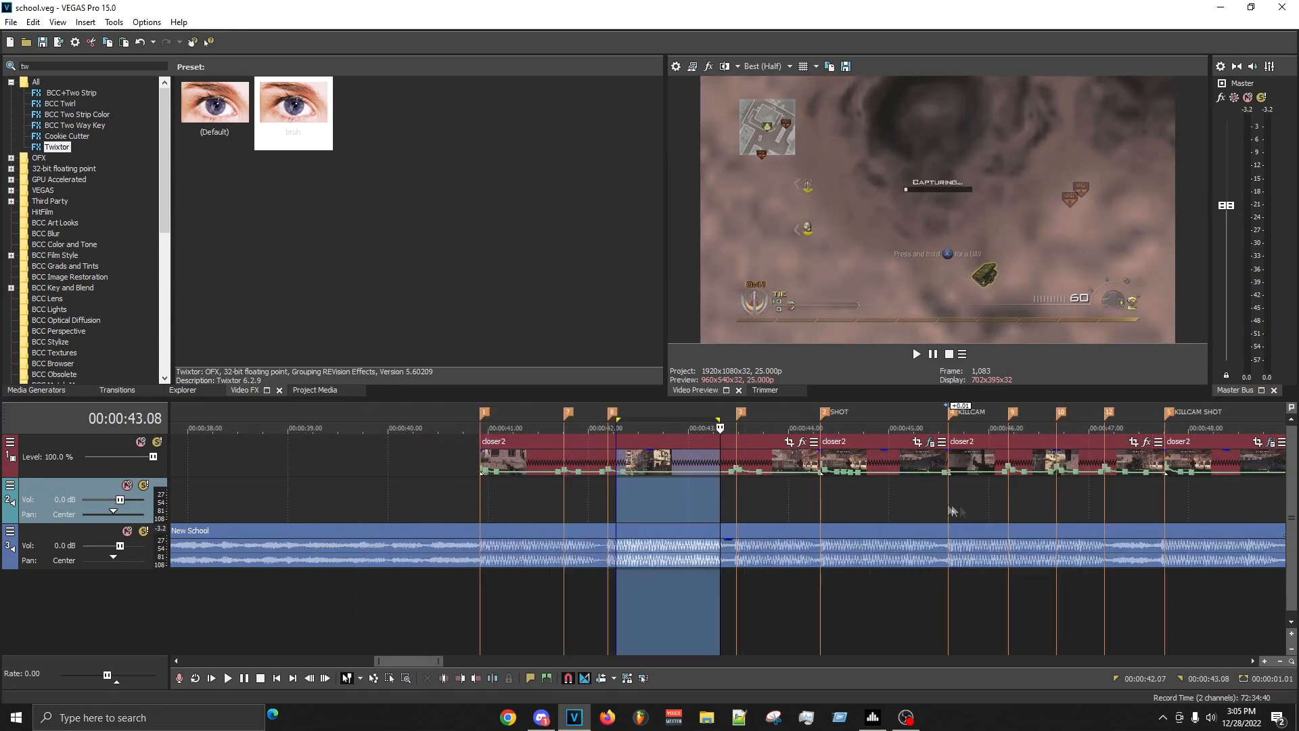
drag(765, 501, 932, 502)
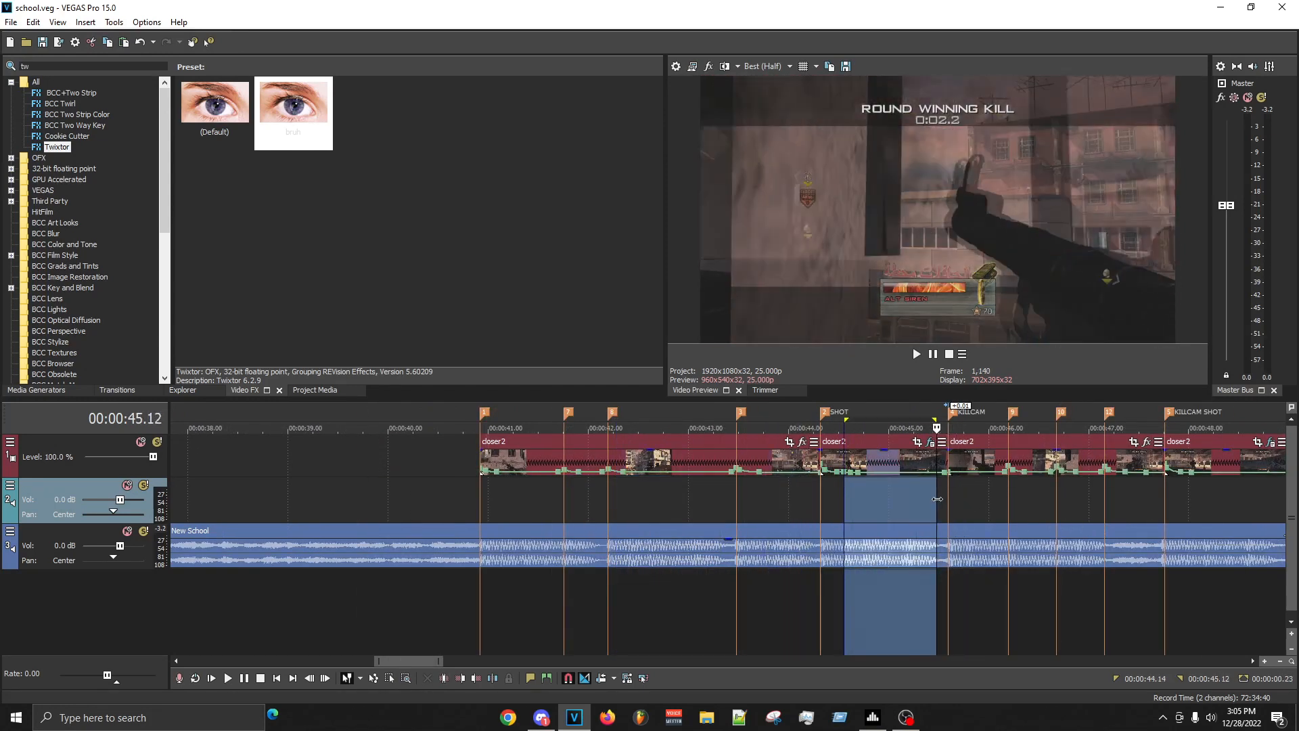
click(967, 509)
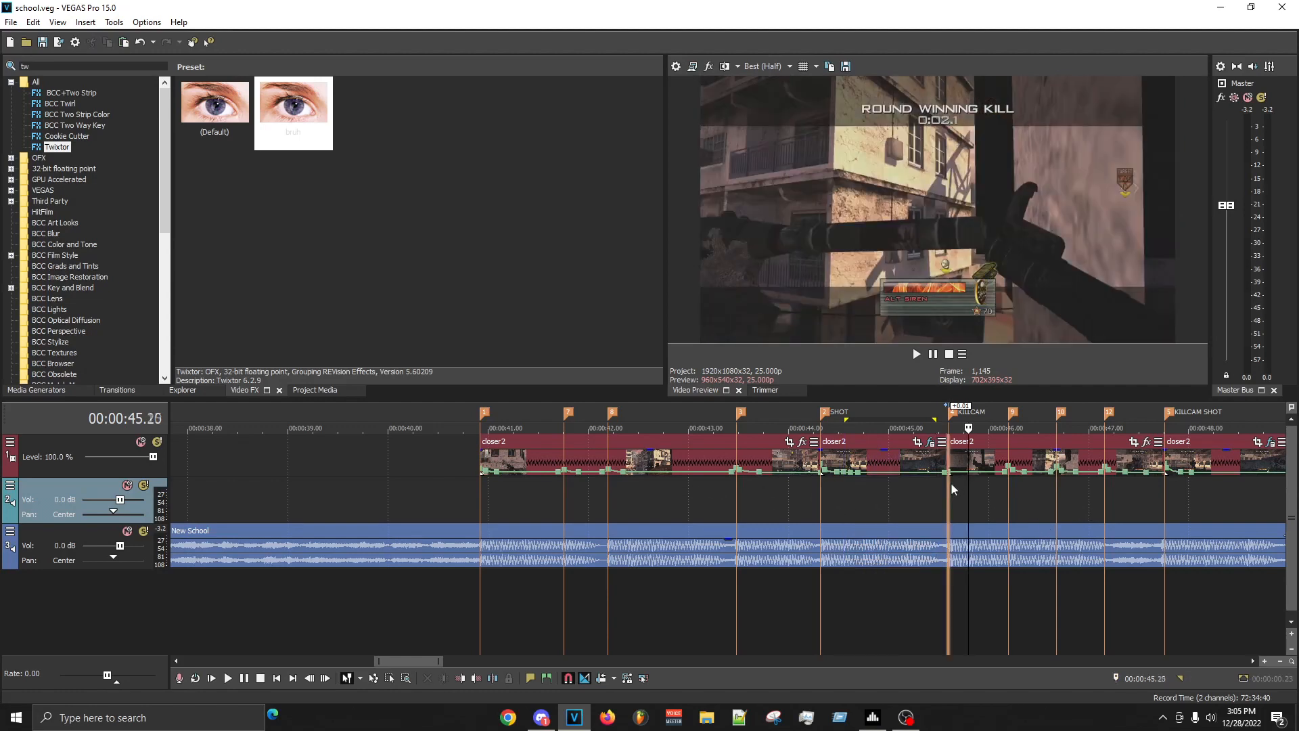
click(952, 481)
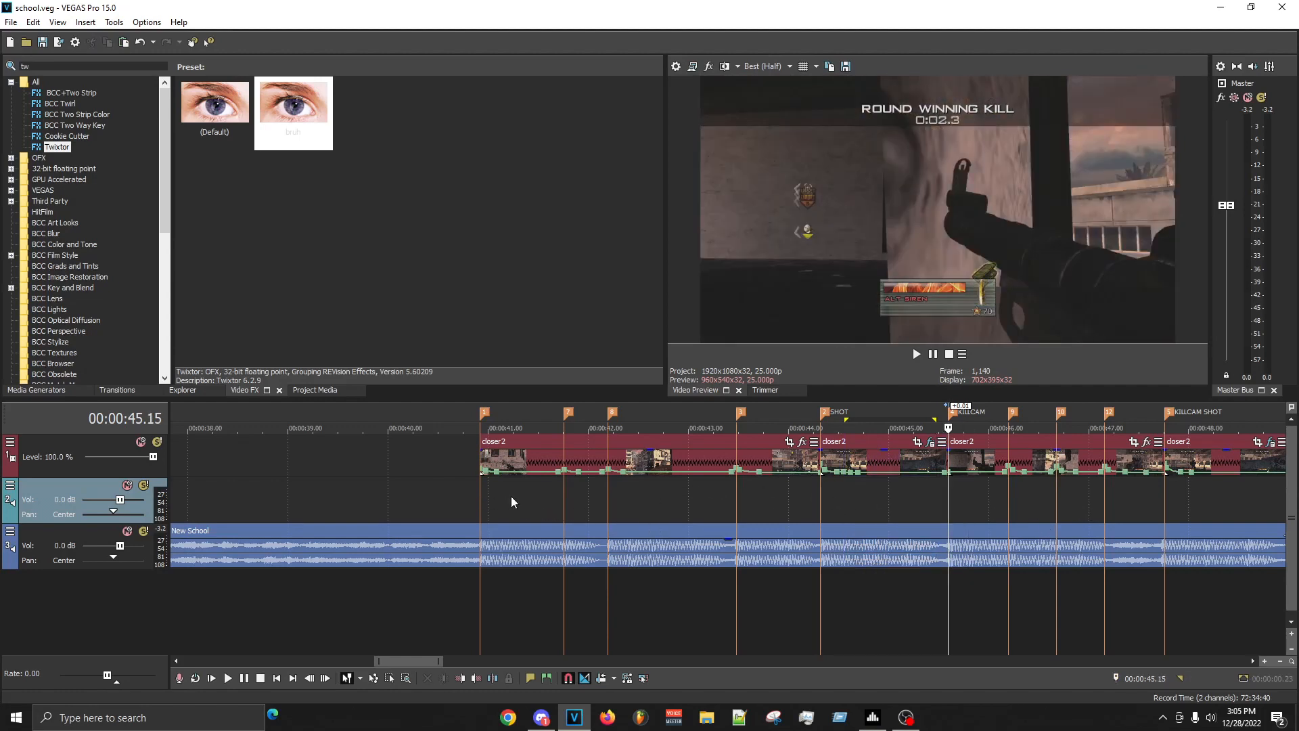
- Play the full closer2 sequence from its first beat marker past the end of the KILLCAM SHOT clip
click(489, 502)
scroll(855, 502, down, 3)
key(space)
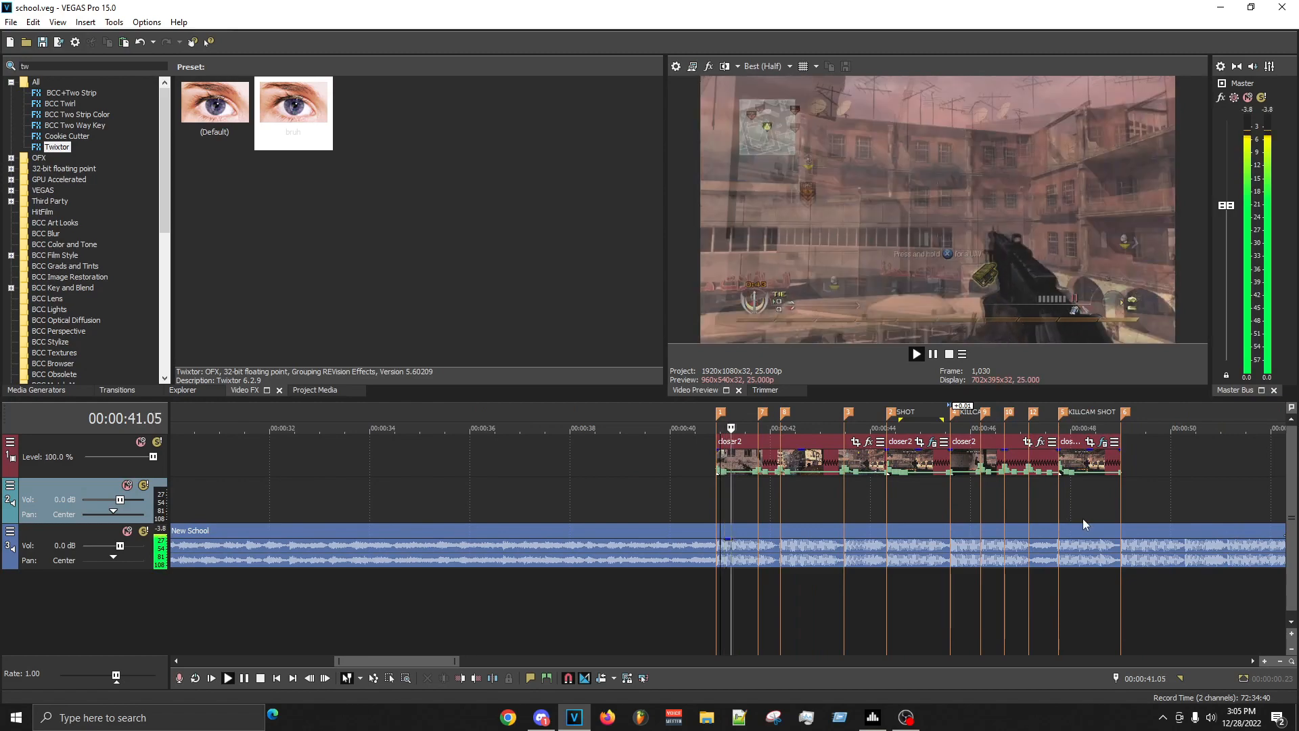
scroll(1083, 525, up, 3)
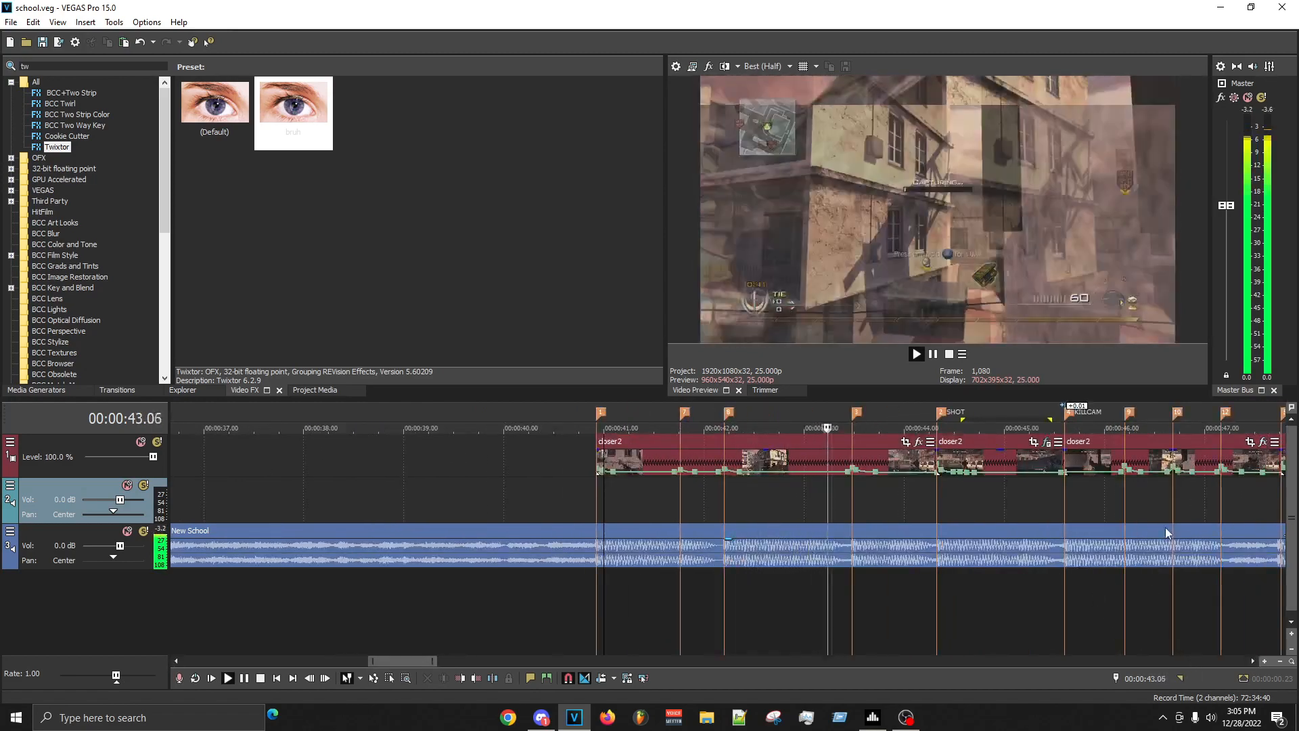
scroll(1151, 548, down, 1)
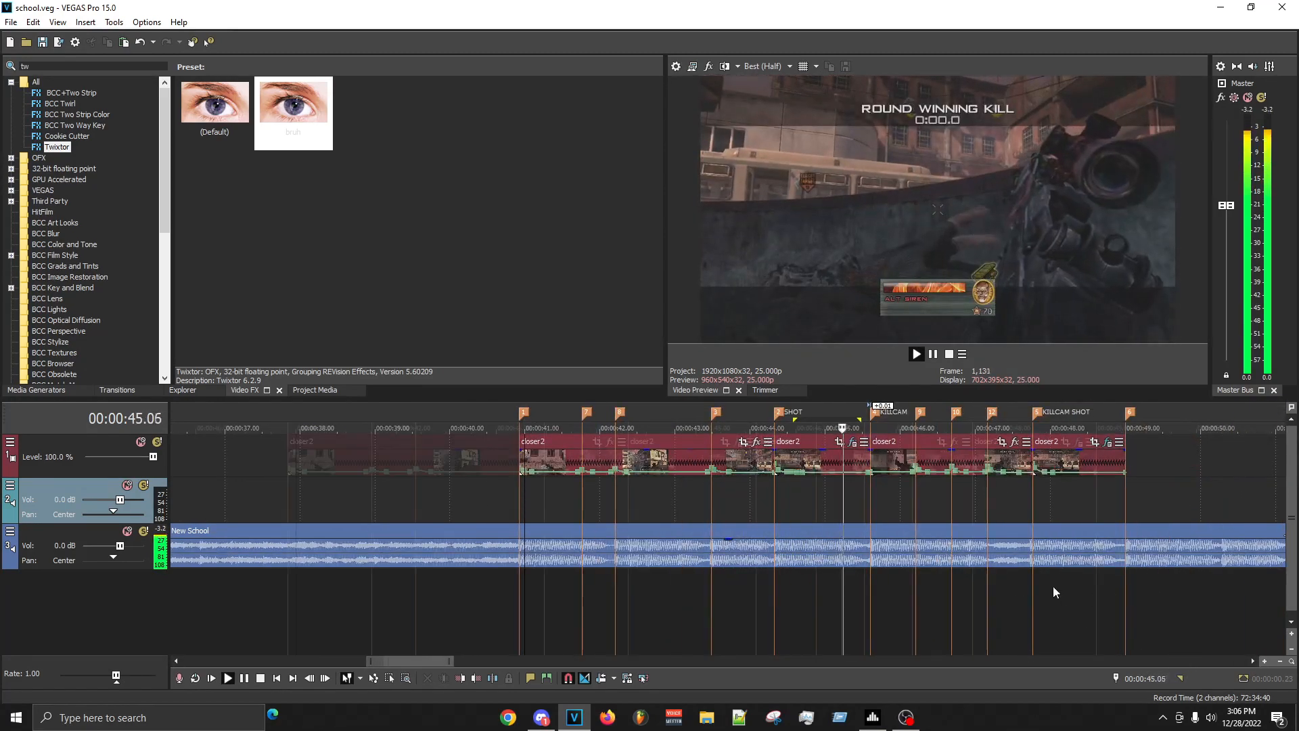
scroll(1053, 587, up, 3)
scroll(761, 517, down, 2)
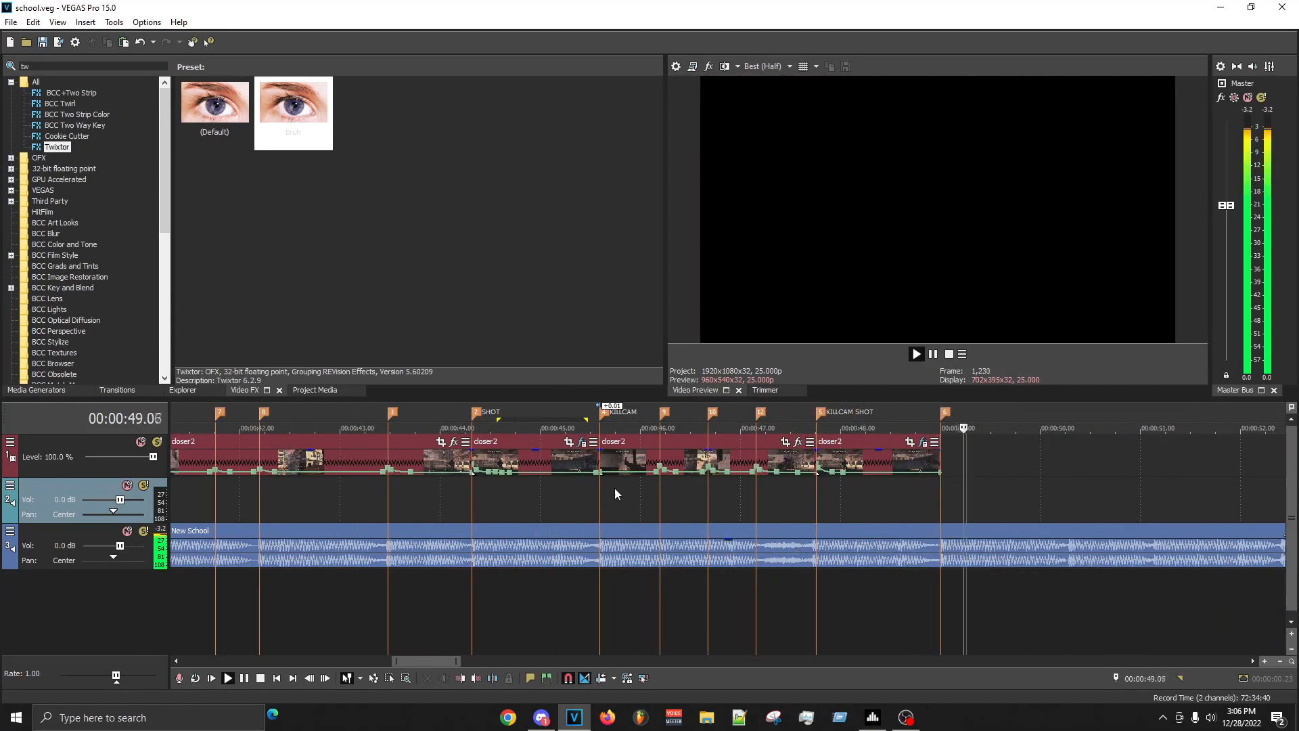
key(space)
- Delete the closer2 clip between the SHOT and KILLCAM markers
click(673, 508)
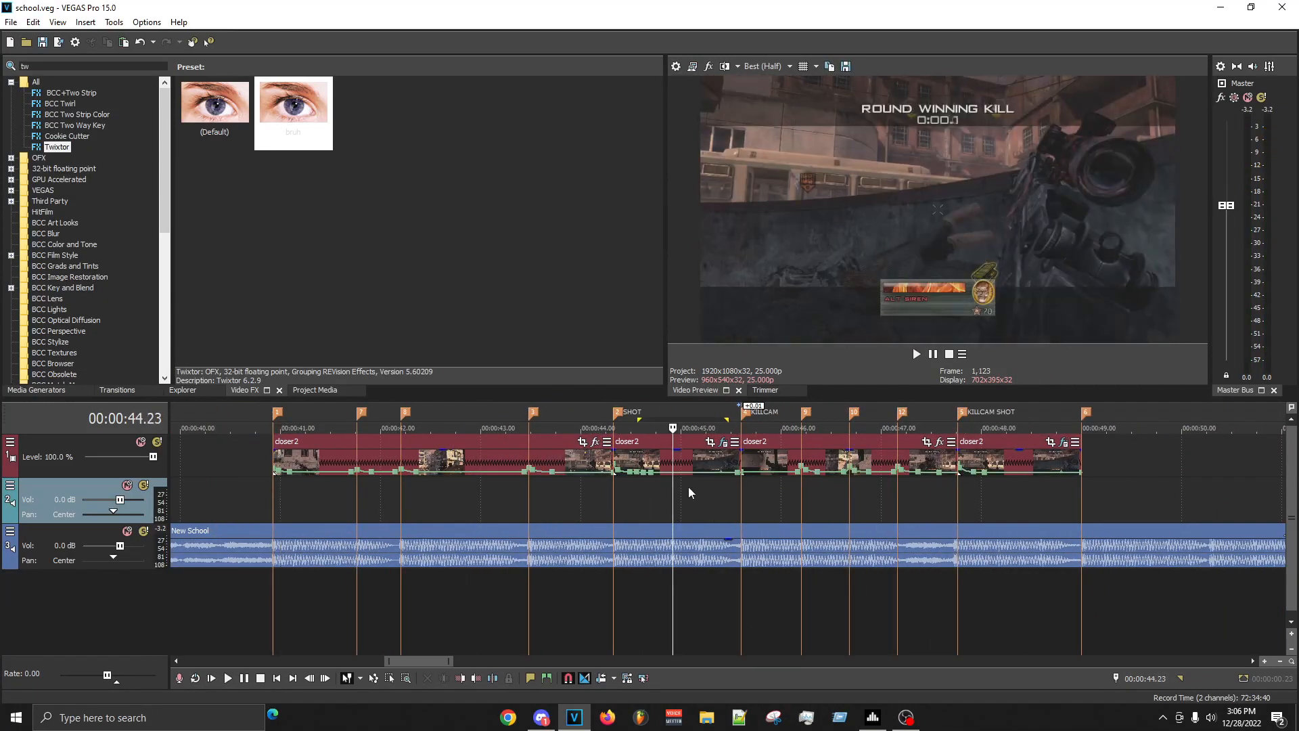
click(658, 460)
right_click(657, 457)
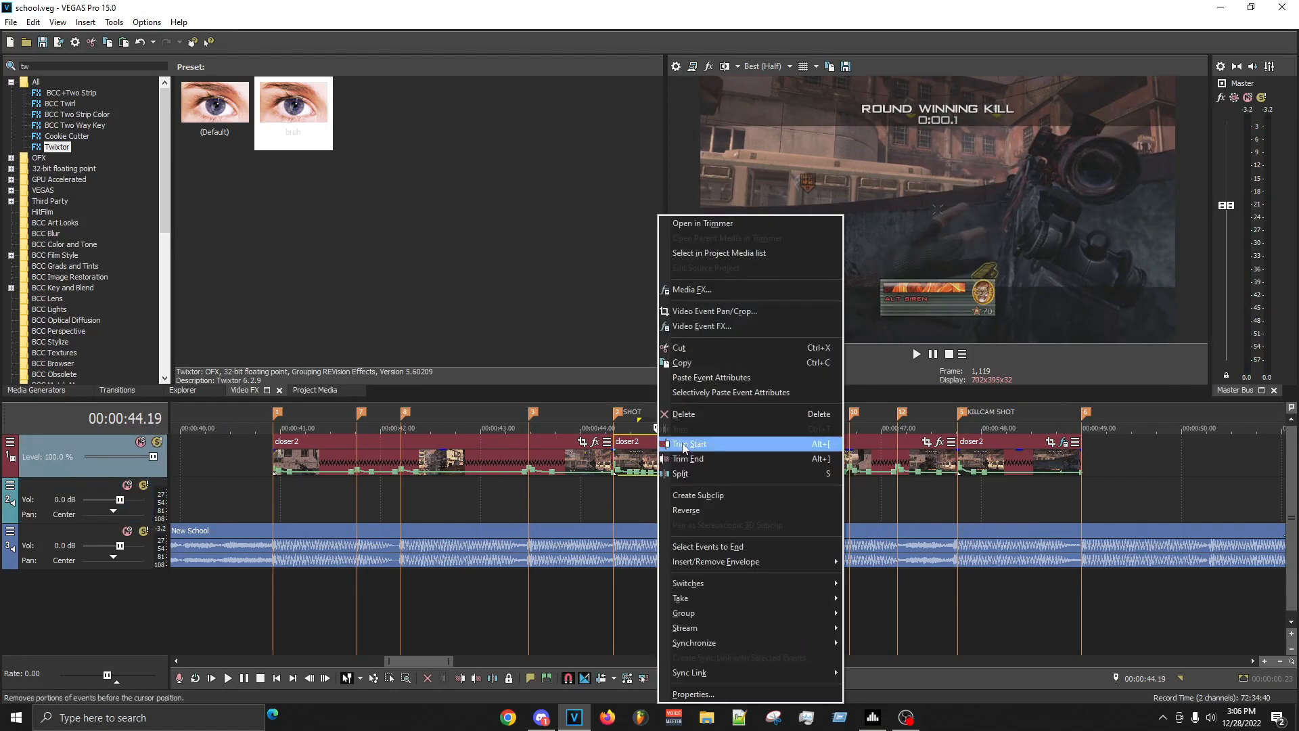
click(714, 412)
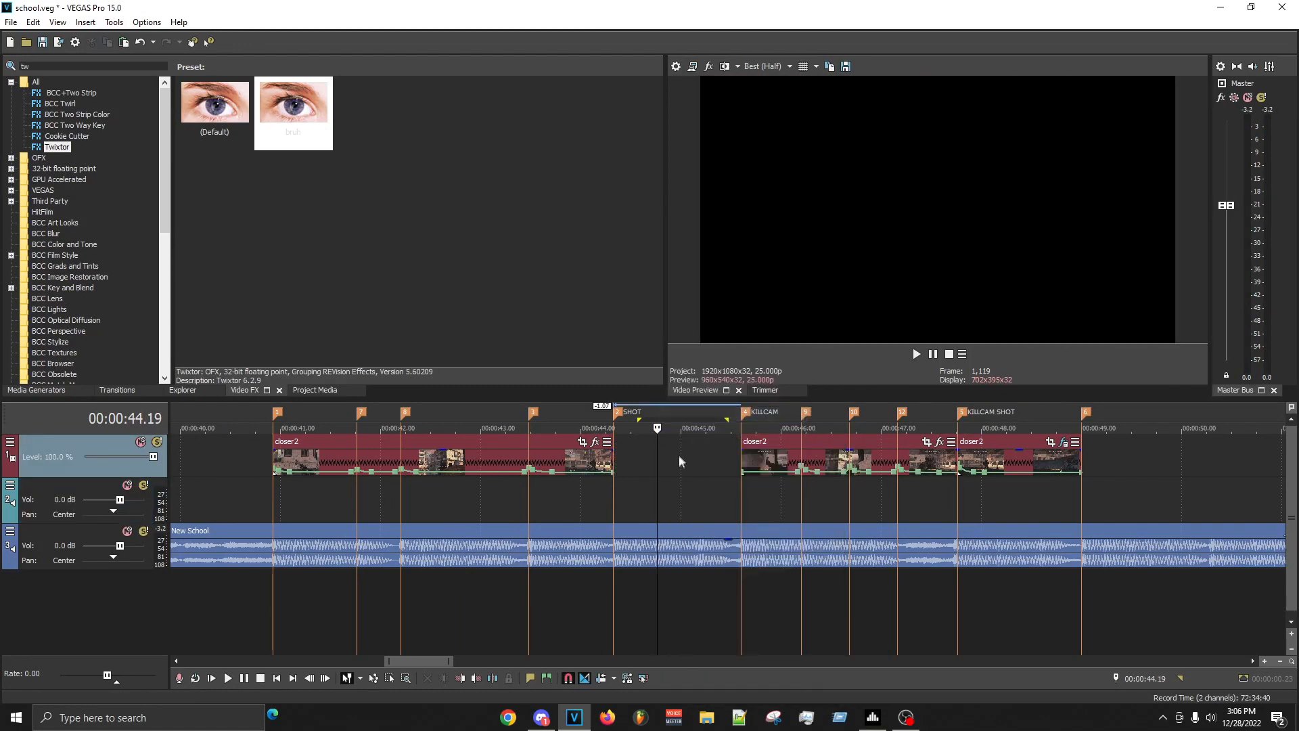
scroll(690, 464, down, 2)
click(732, 453)
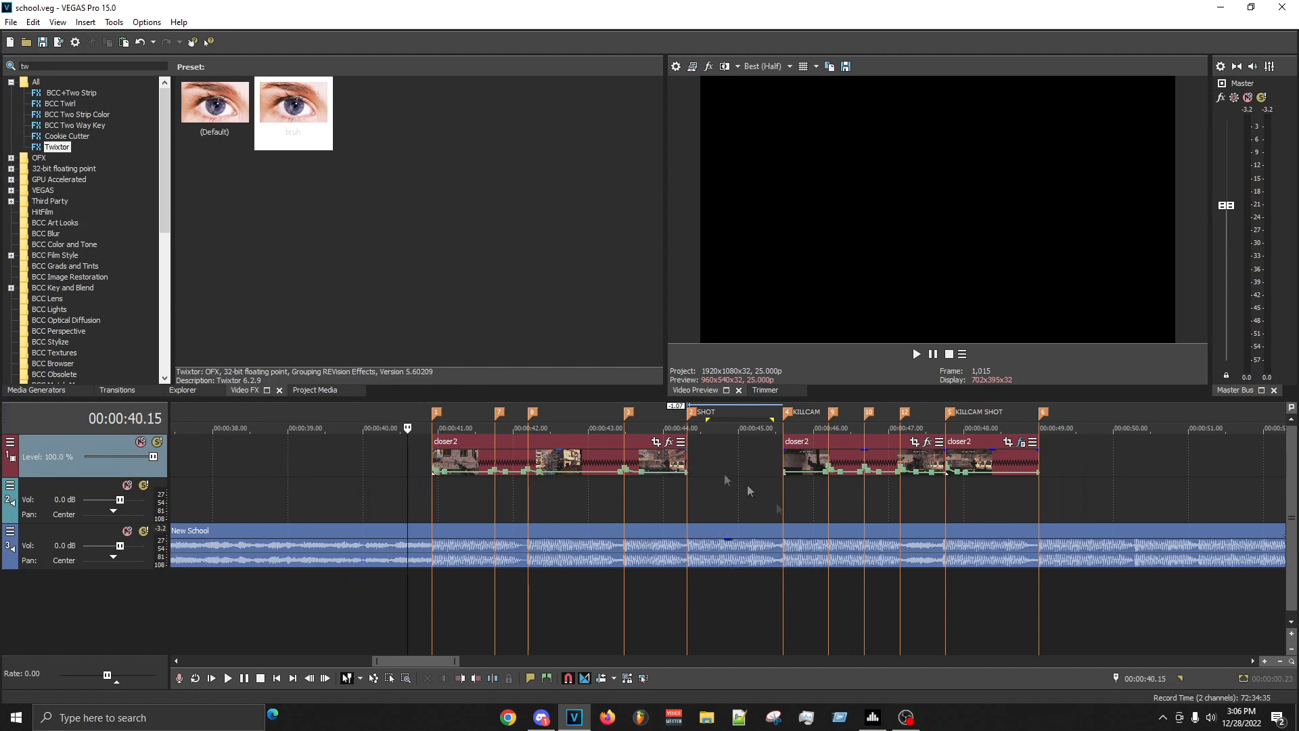